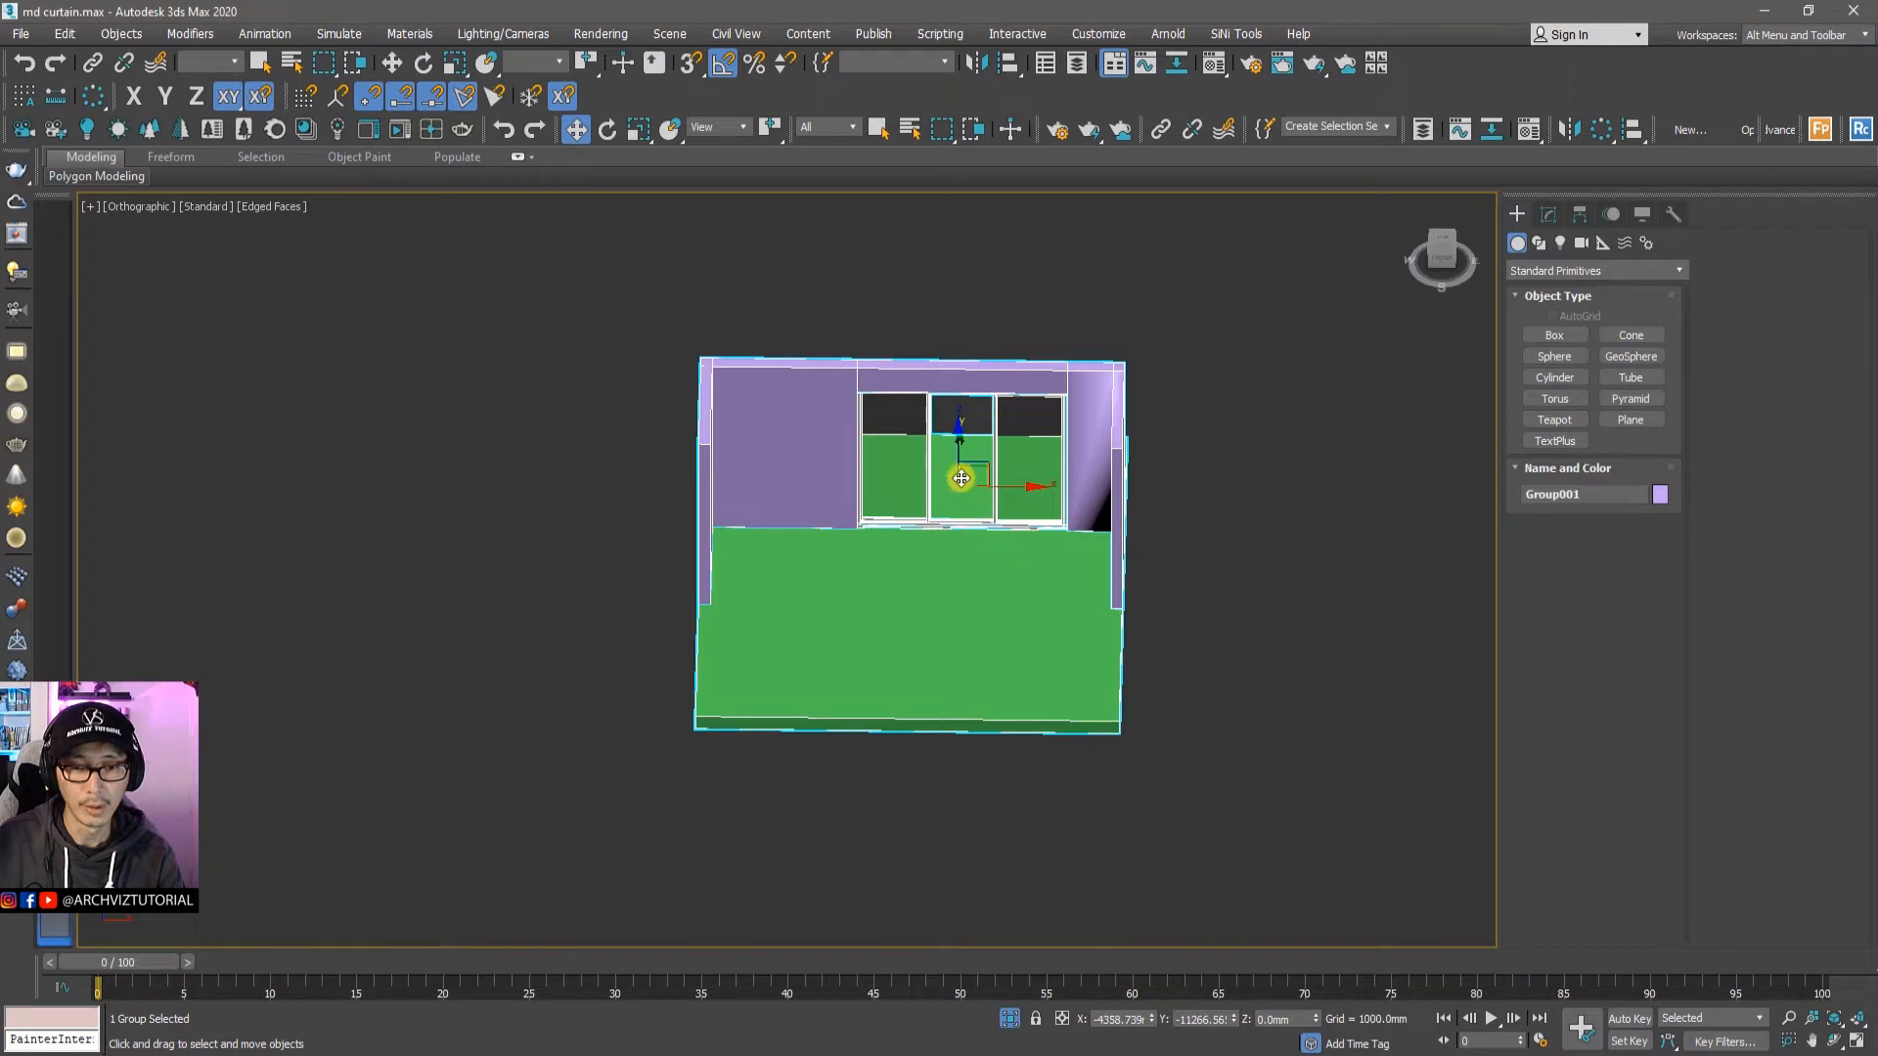
Step: Examine the room model and its three-panel sliding door from several angles
scroll(1018, 430, up, 4)
alt+middle_drag(1015, 437, 965, 319)
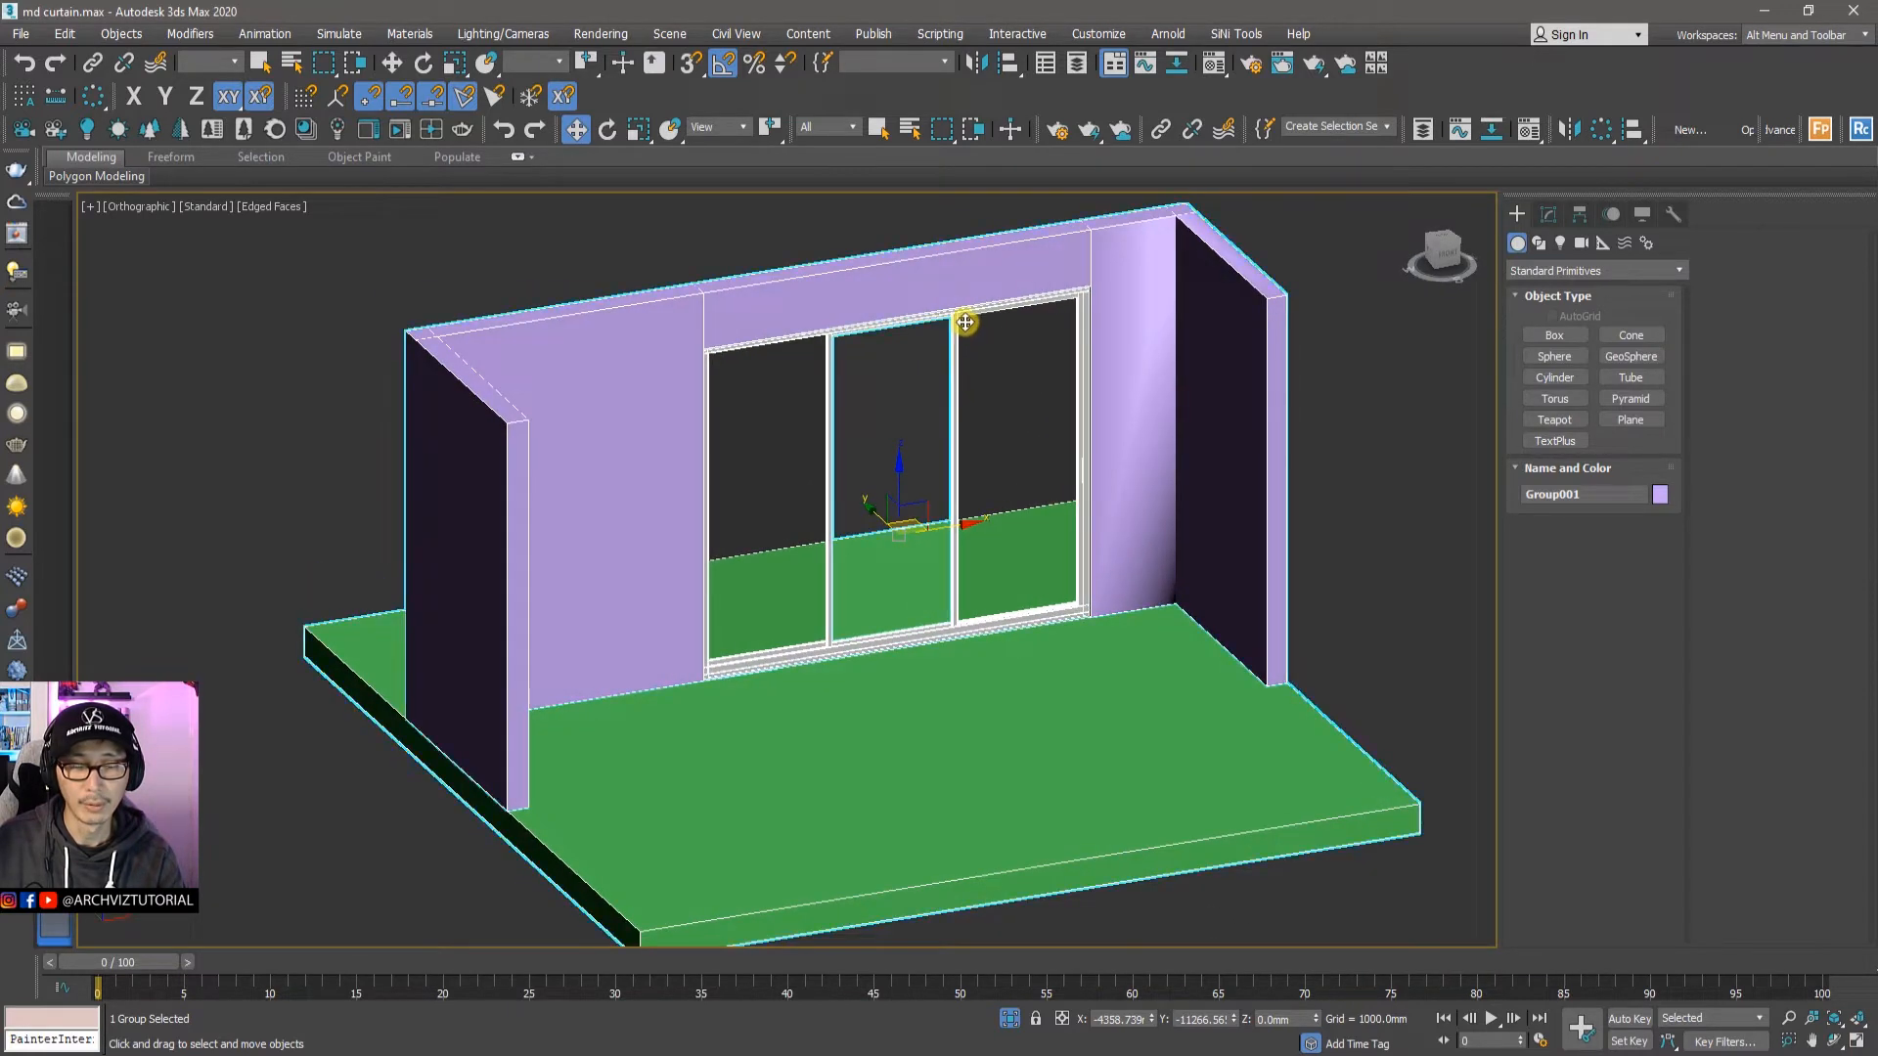
alt+middle_drag(1086, 338, 1146, 248)
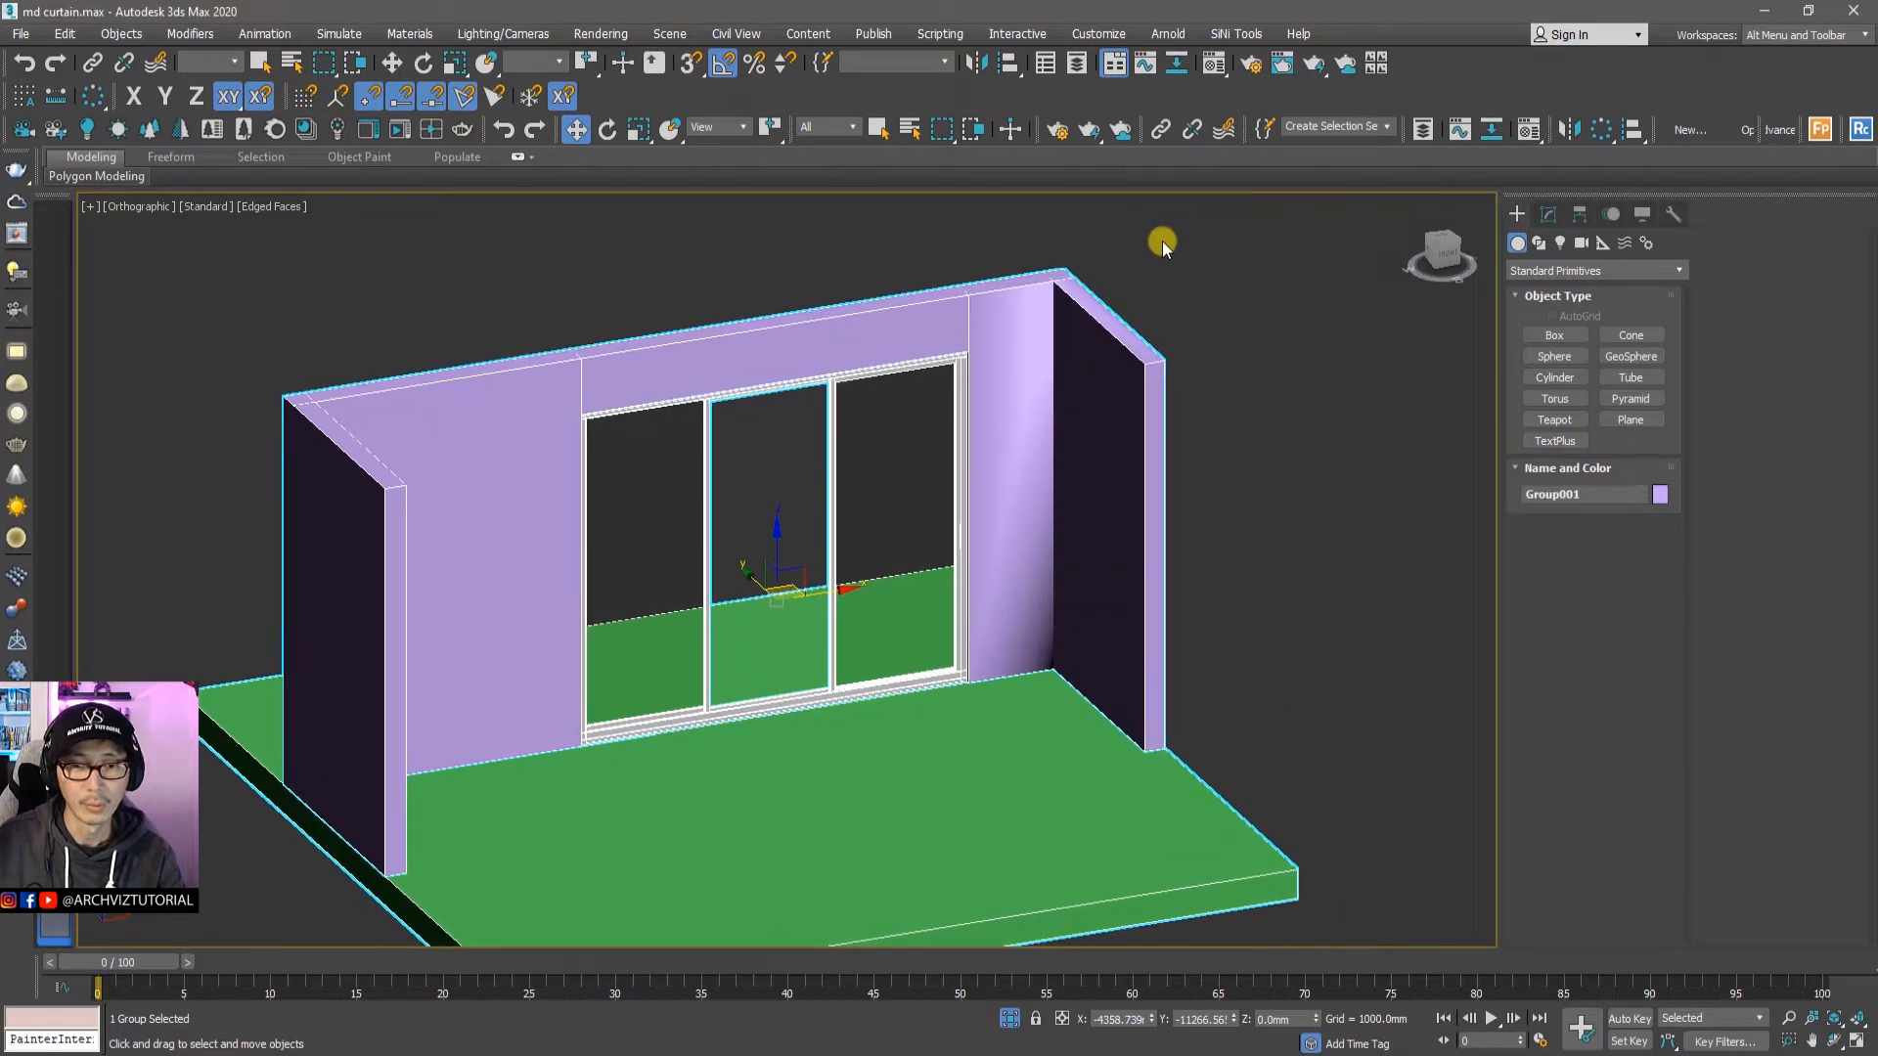
click(1162, 241)
alt+middle_drag(867, 399, 902, 445)
click(1168, 458)
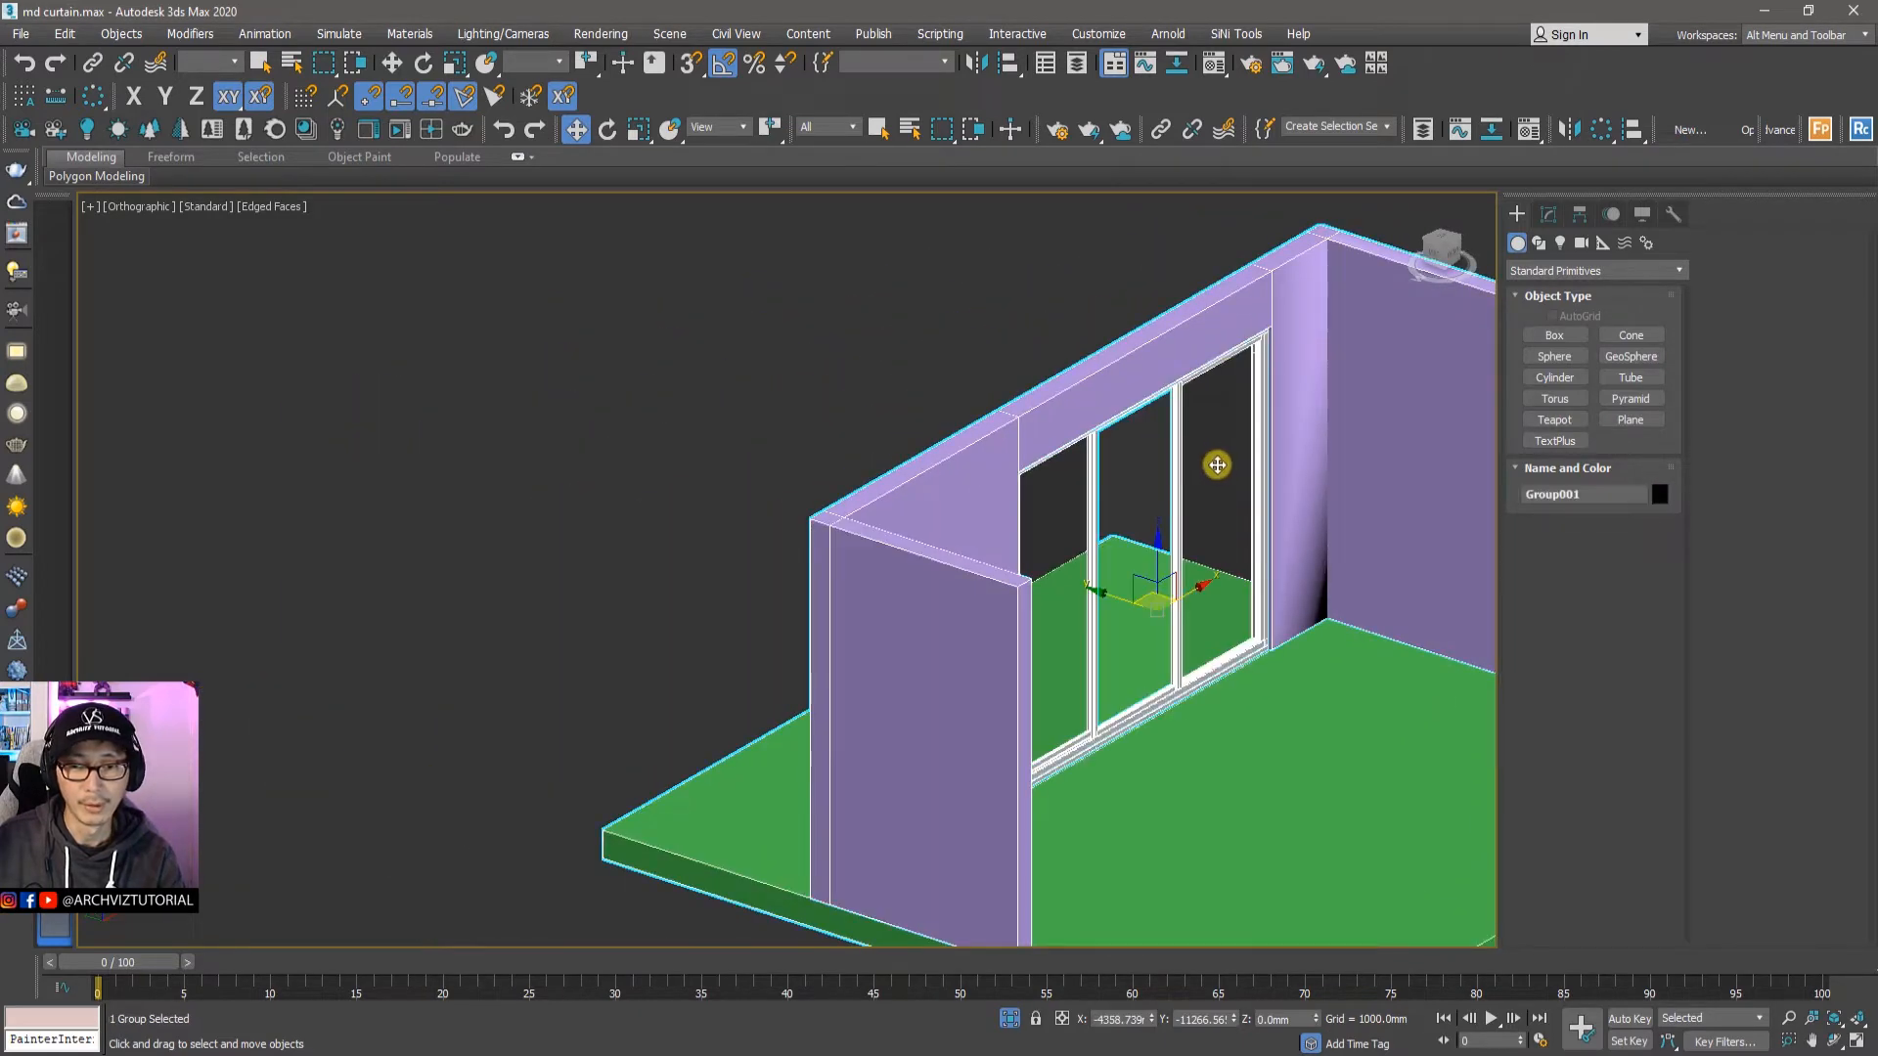
alt+middle_drag(1216, 466, 935, 361)
scroll(961, 295, up, 2)
scroll(958, 303, down, 5)
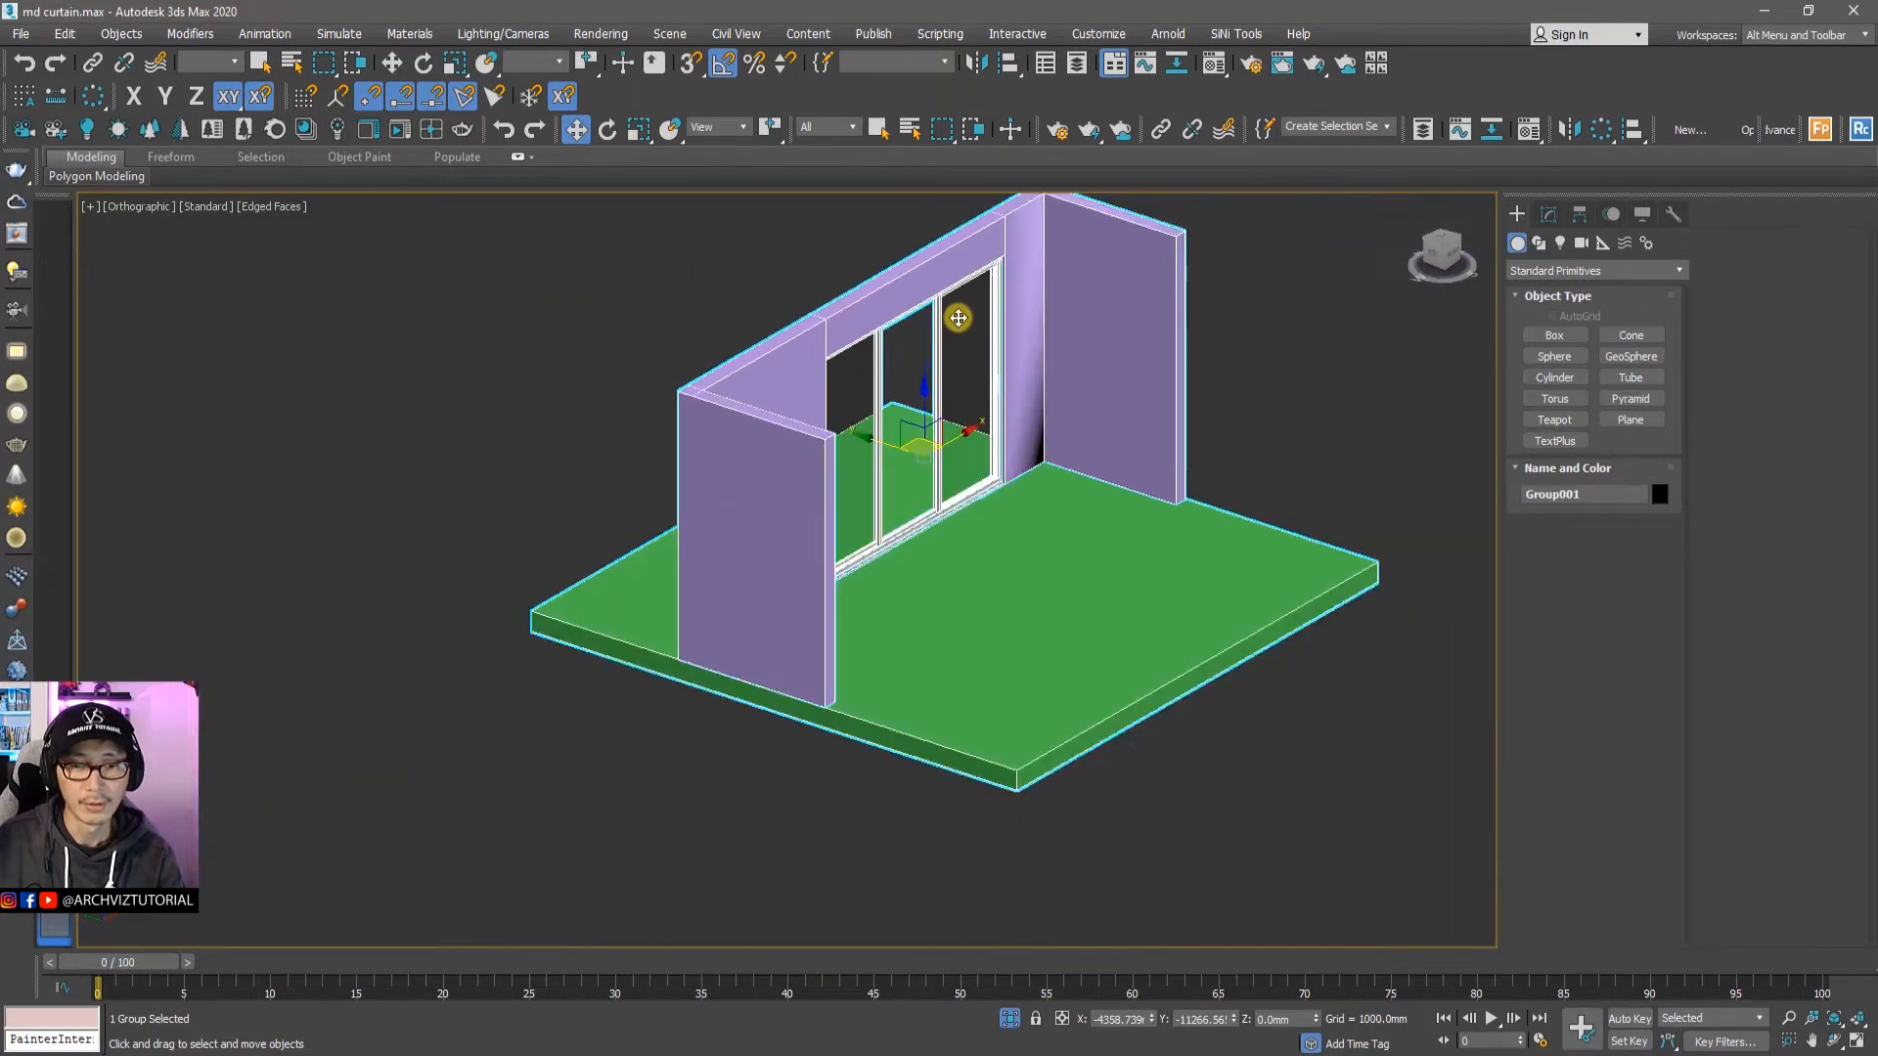
scroll(956, 310, up, 6)
scroll(992, 318, down, 4)
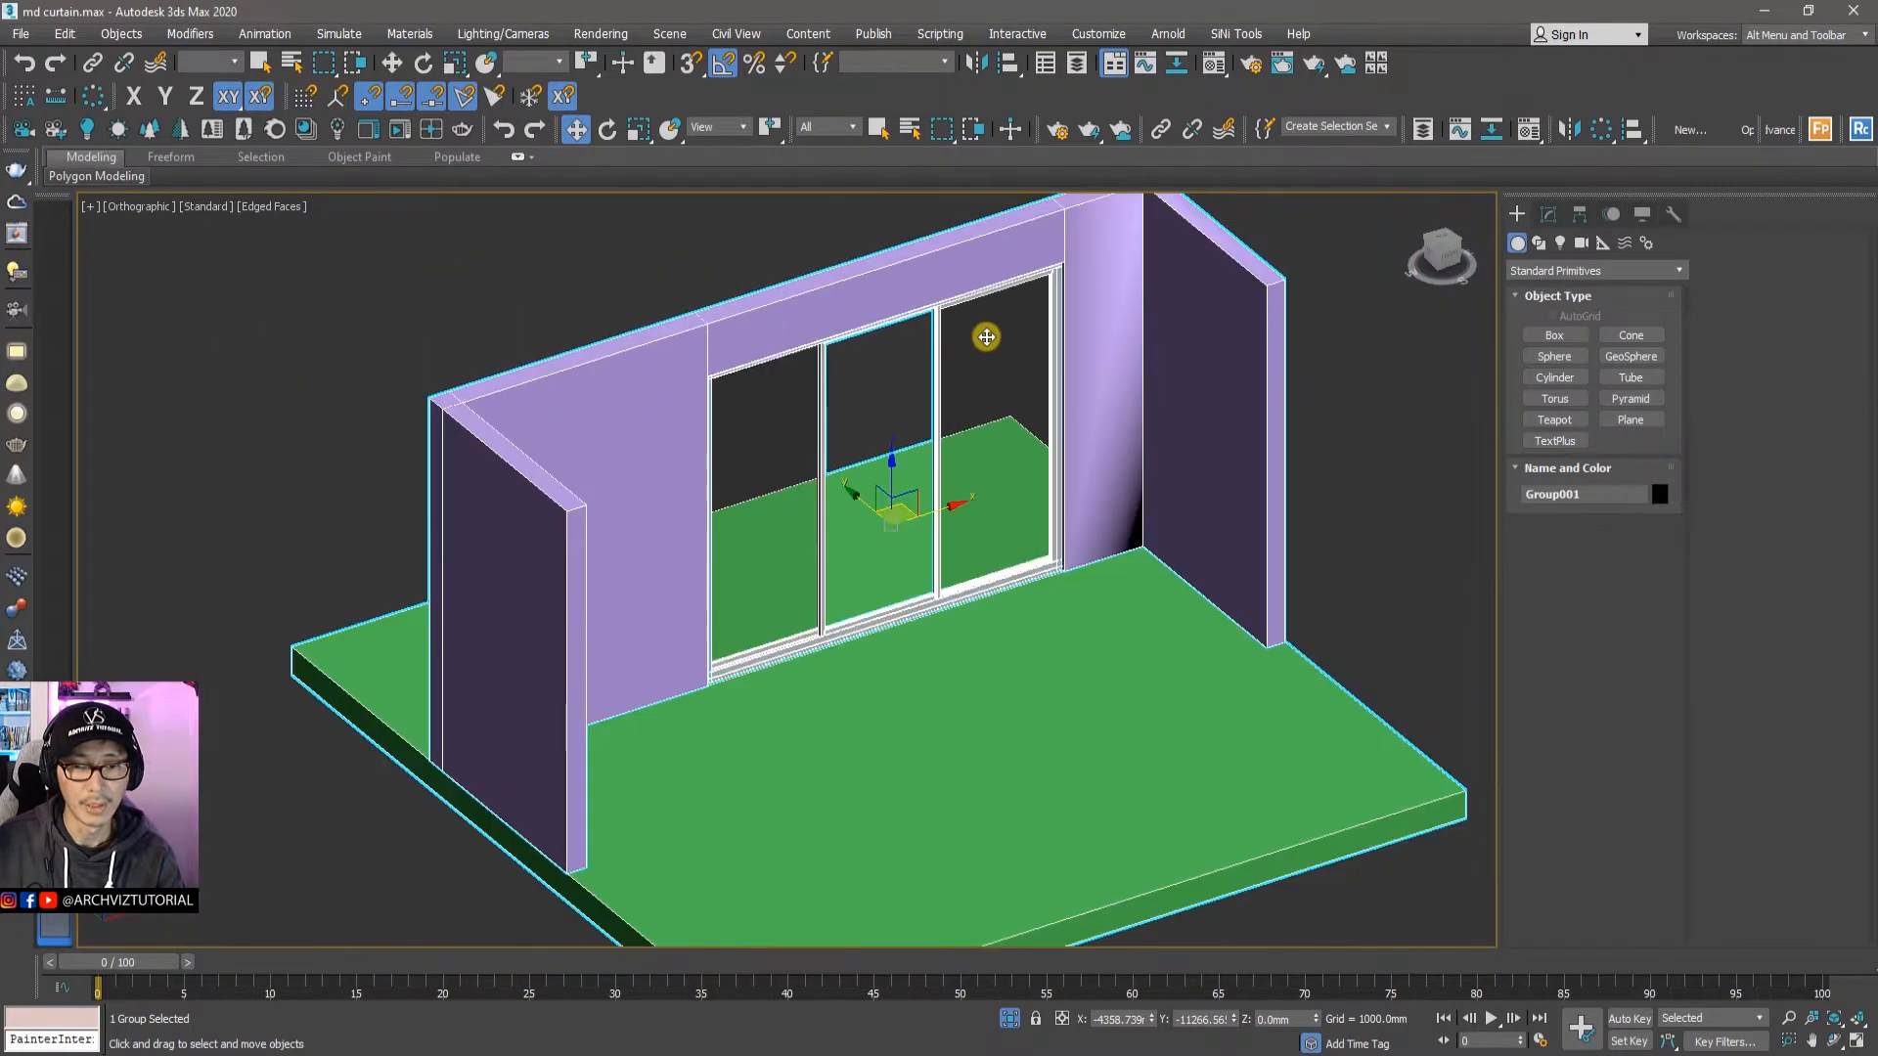
click(891, 370)
click(938, 365)
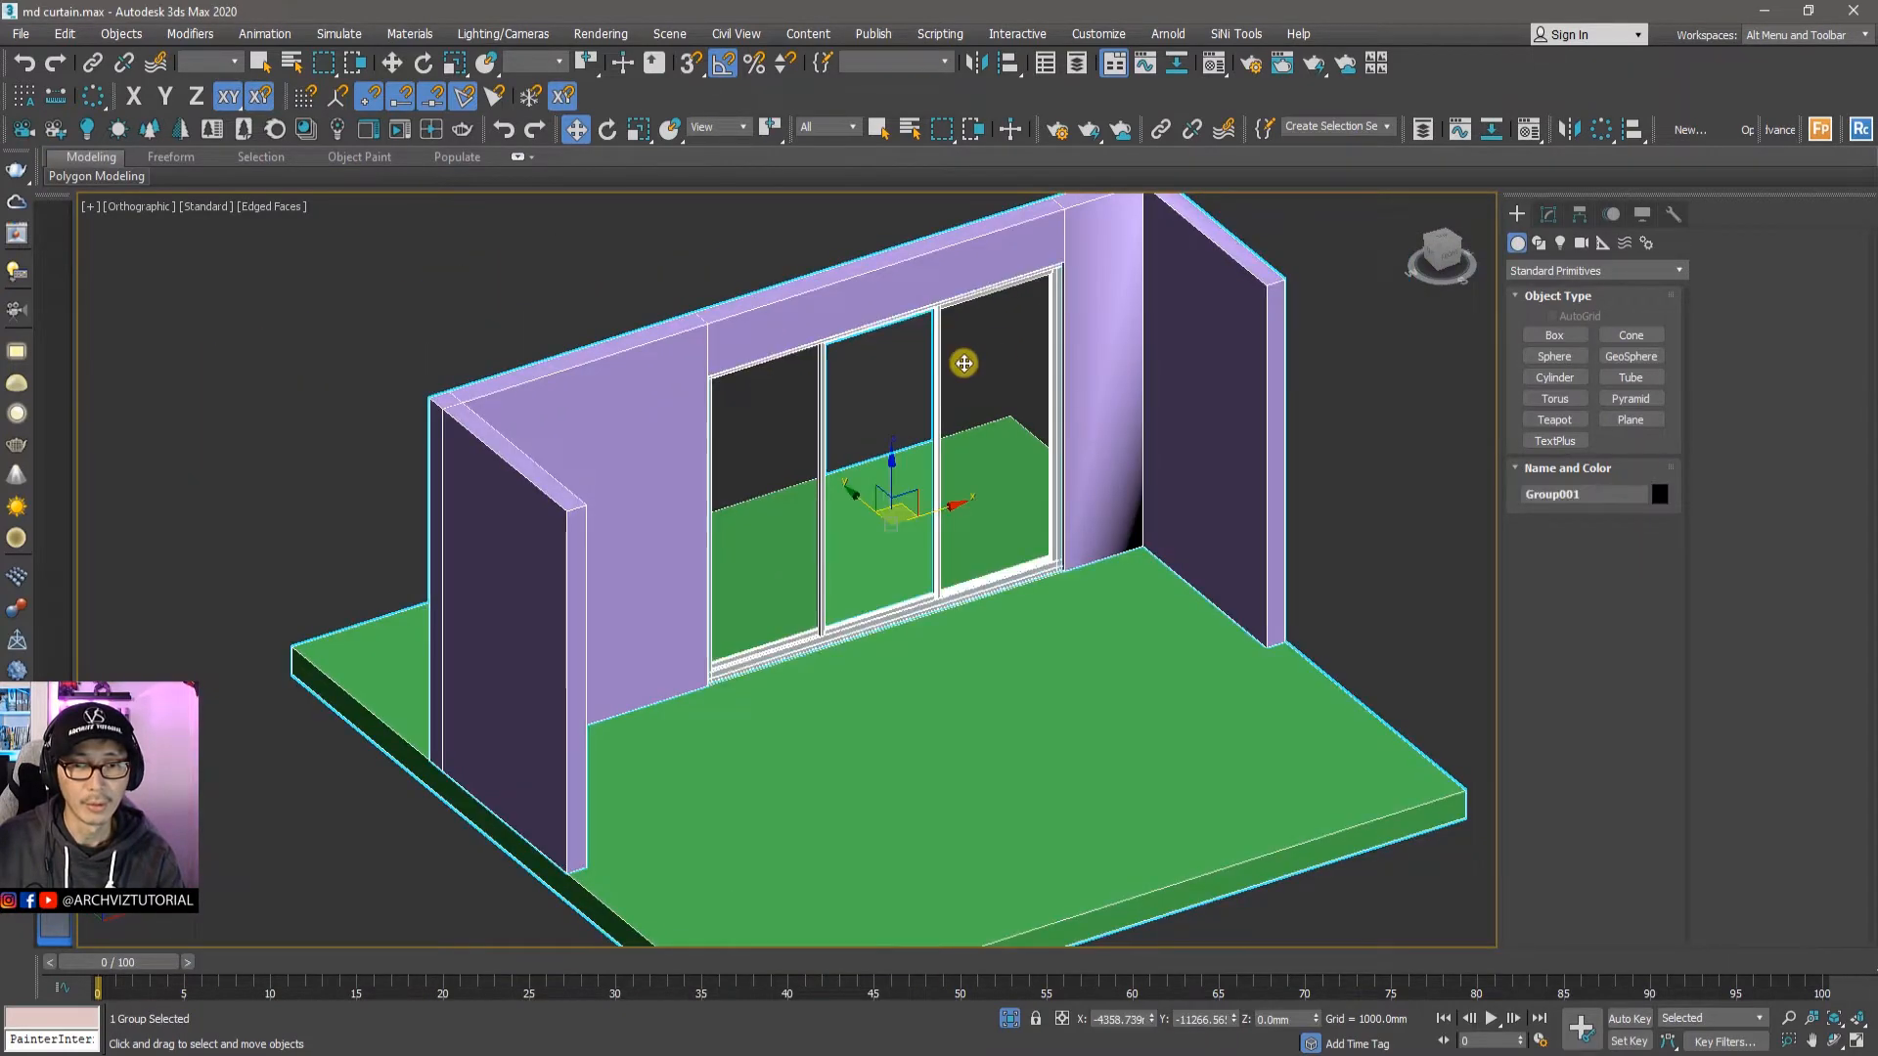
alt+middle_drag(957, 406, 899, 447)
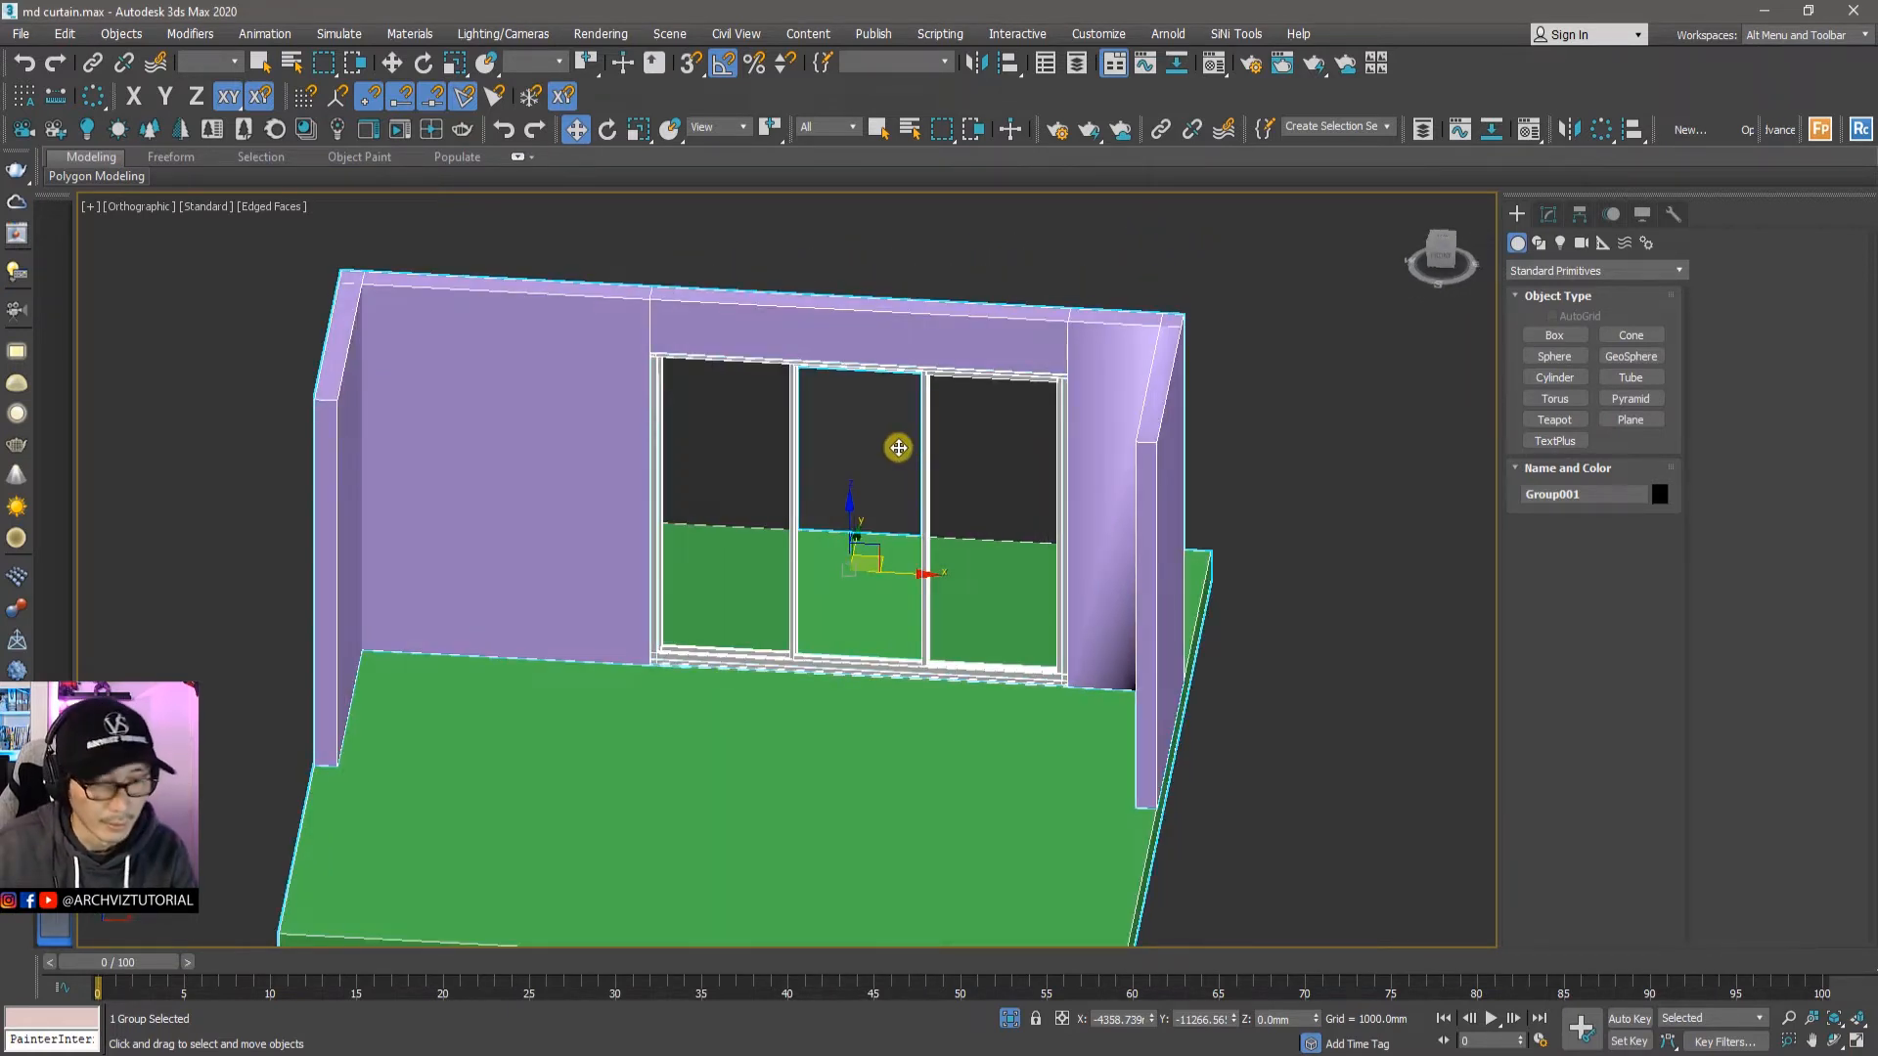
alt+middle_drag(864, 470, 910, 466)
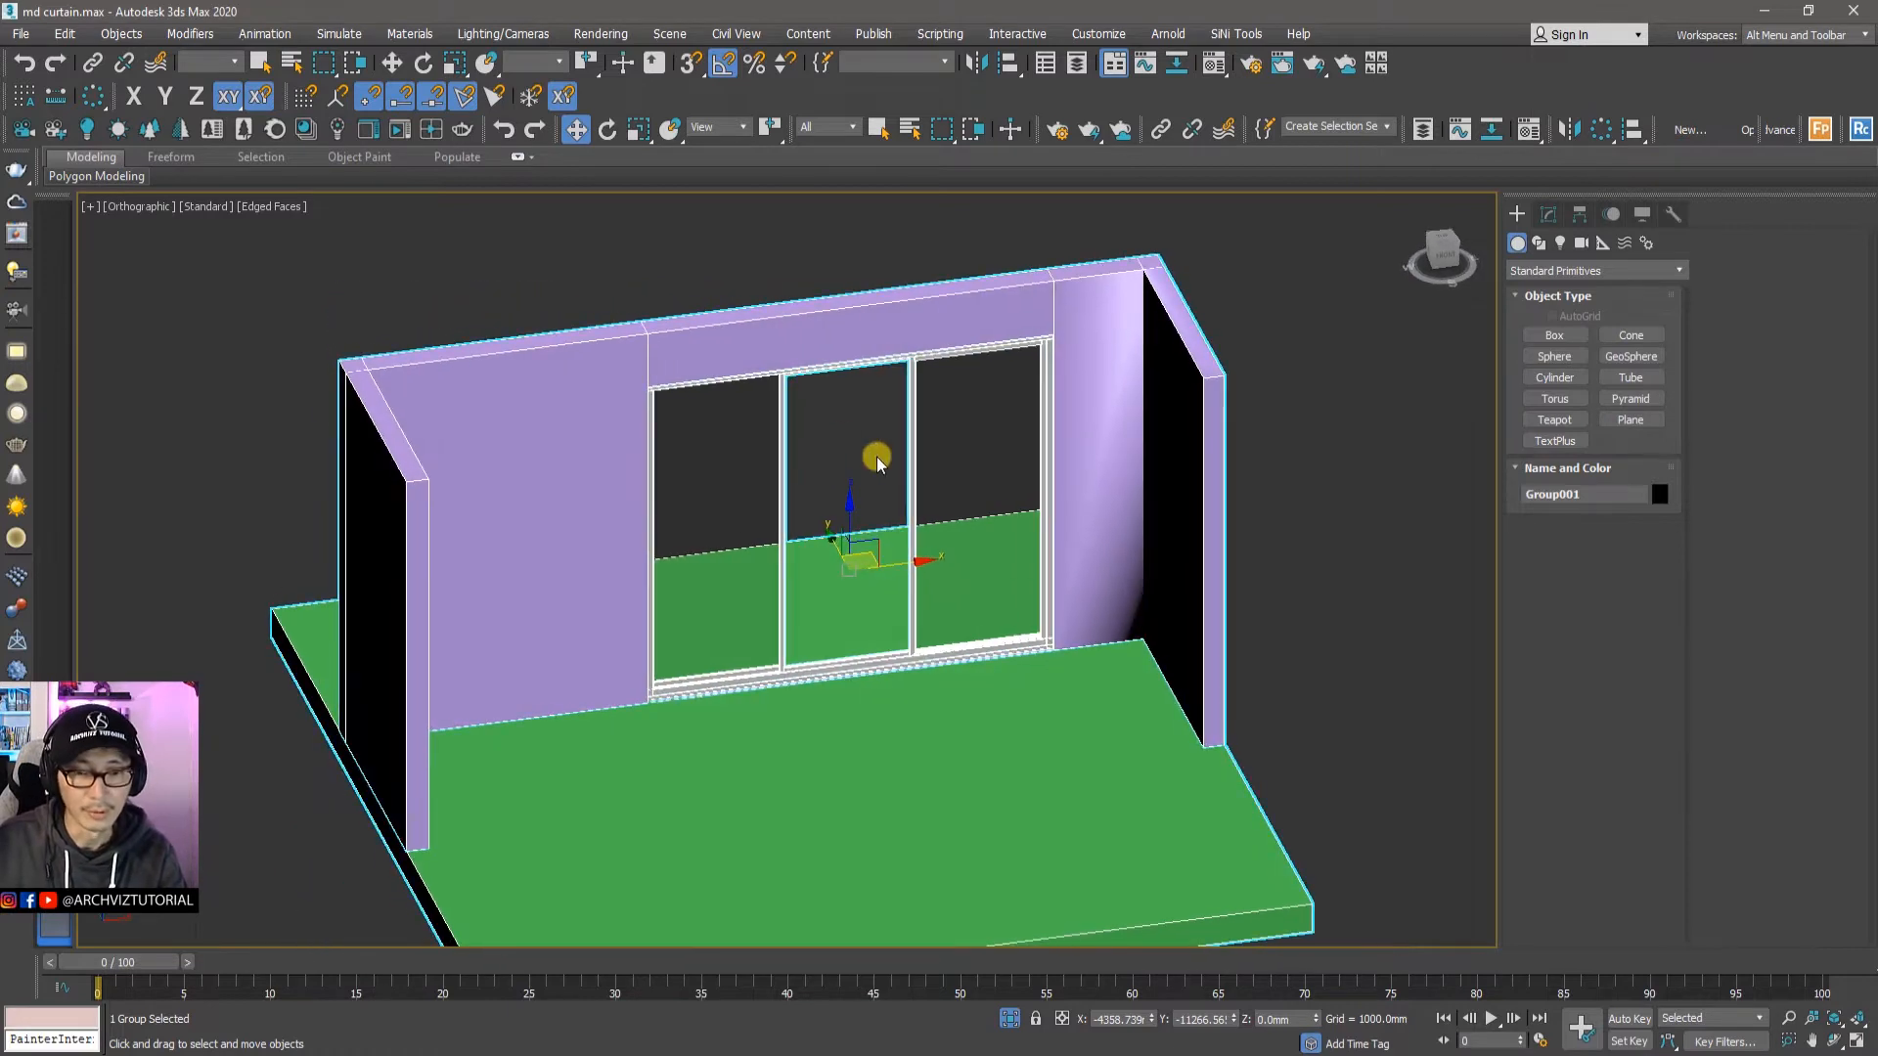
click(981, 415)
click(981, 416)
alt+middle_drag(977, 414, 886, 431)
Step: Export the selected room group in OBJ format to the MD folder, overwriting the existing "sliding door" file
click(20, 33)
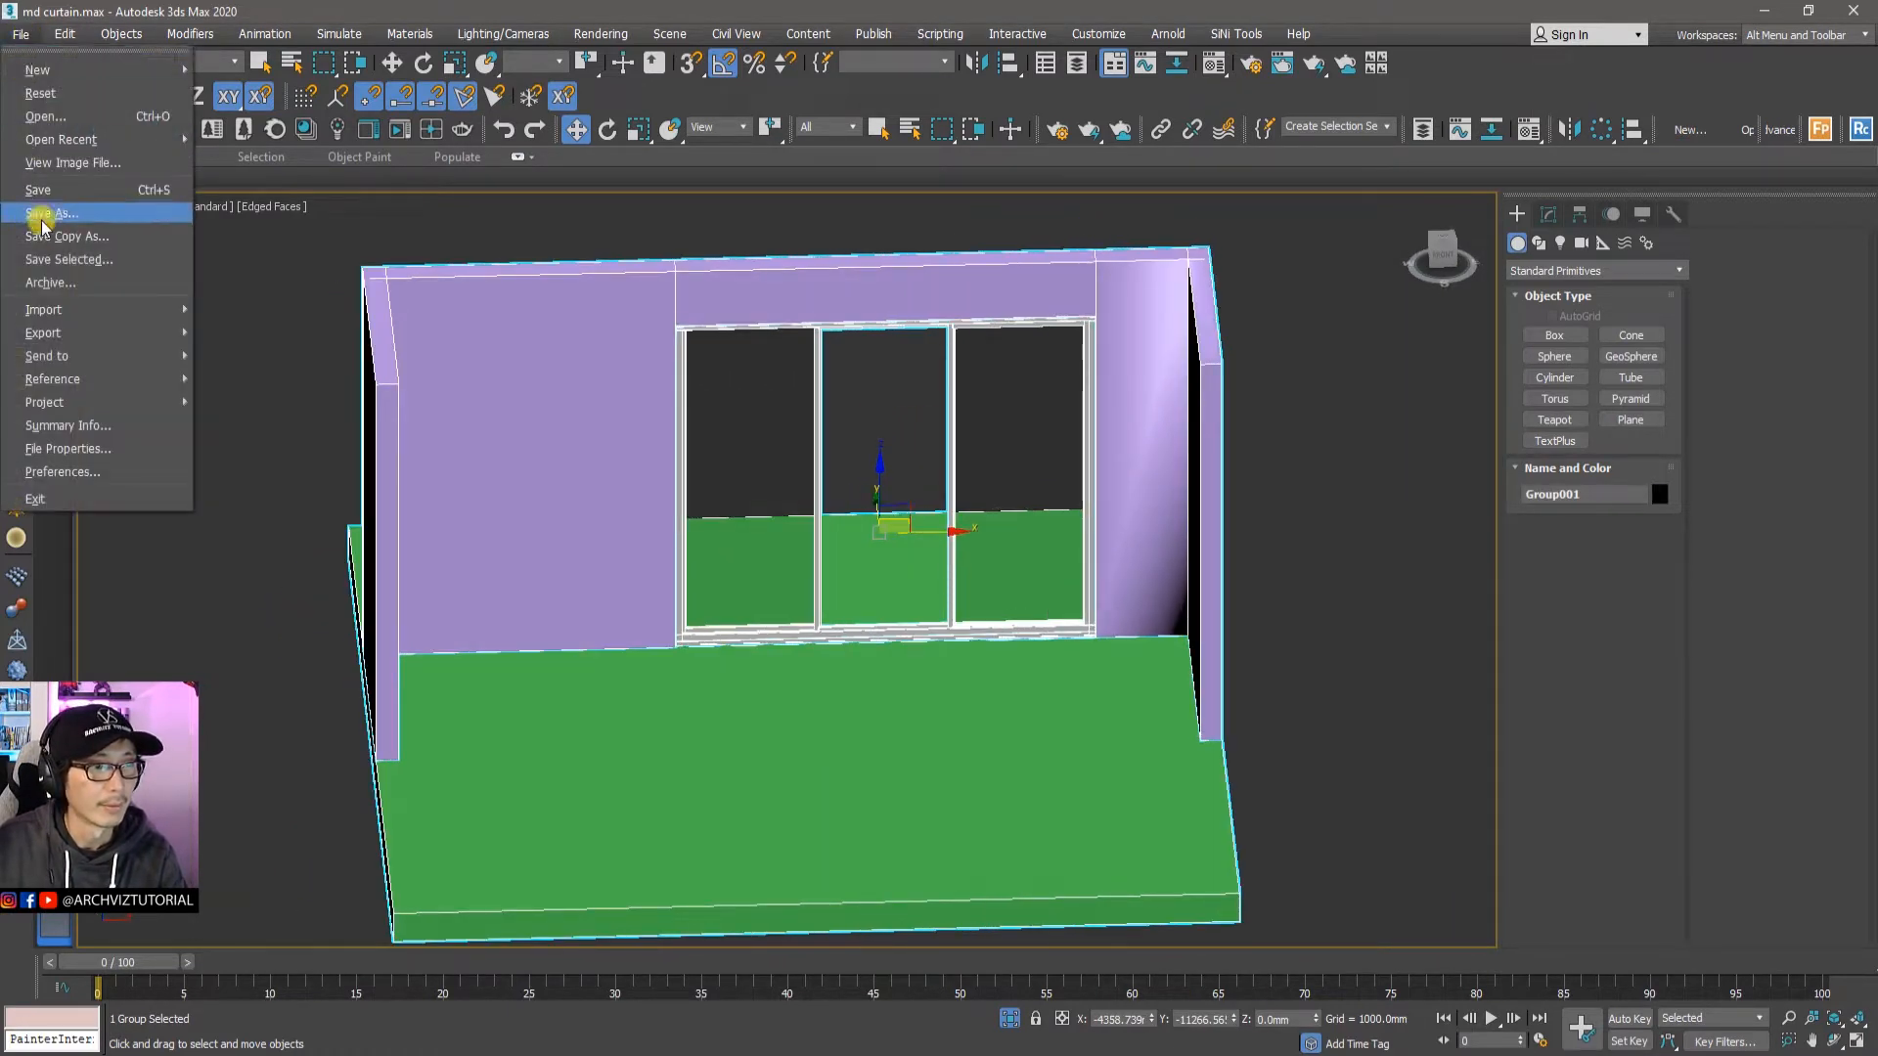
mouse_move(58, 332)
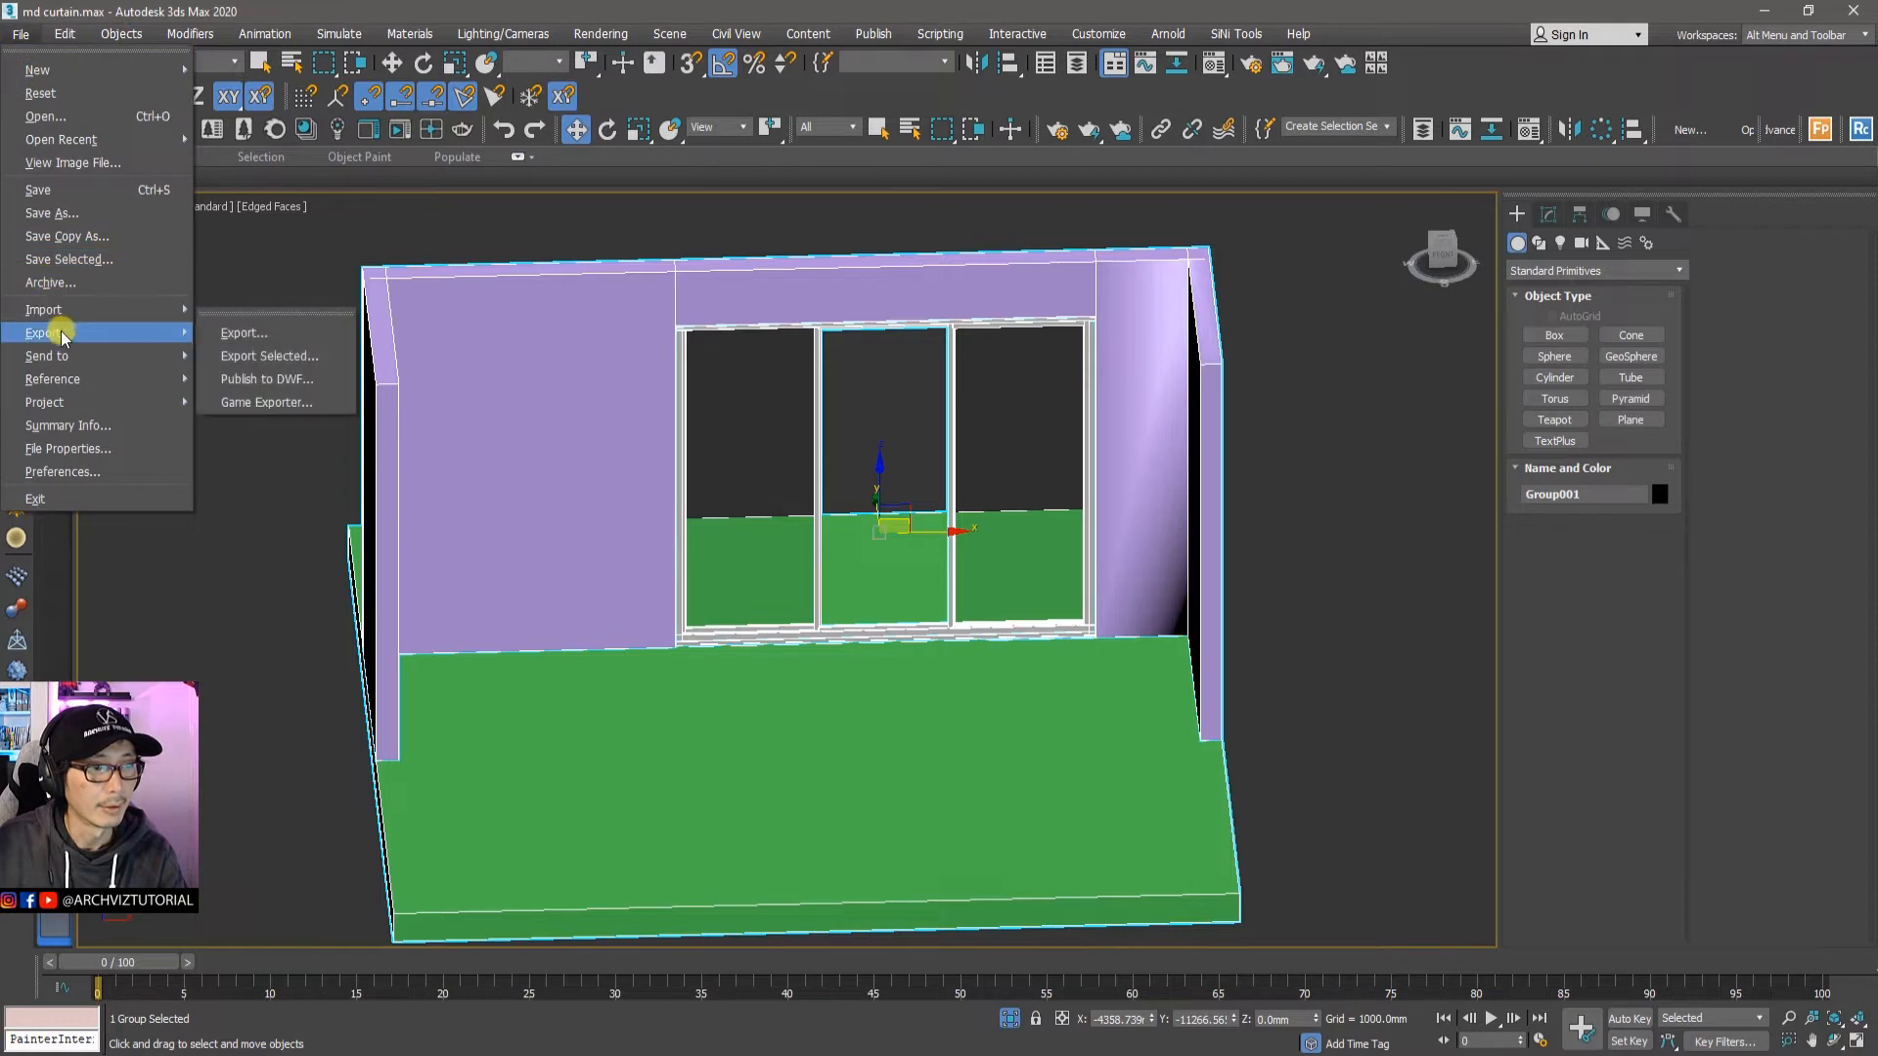
click(262, 358)
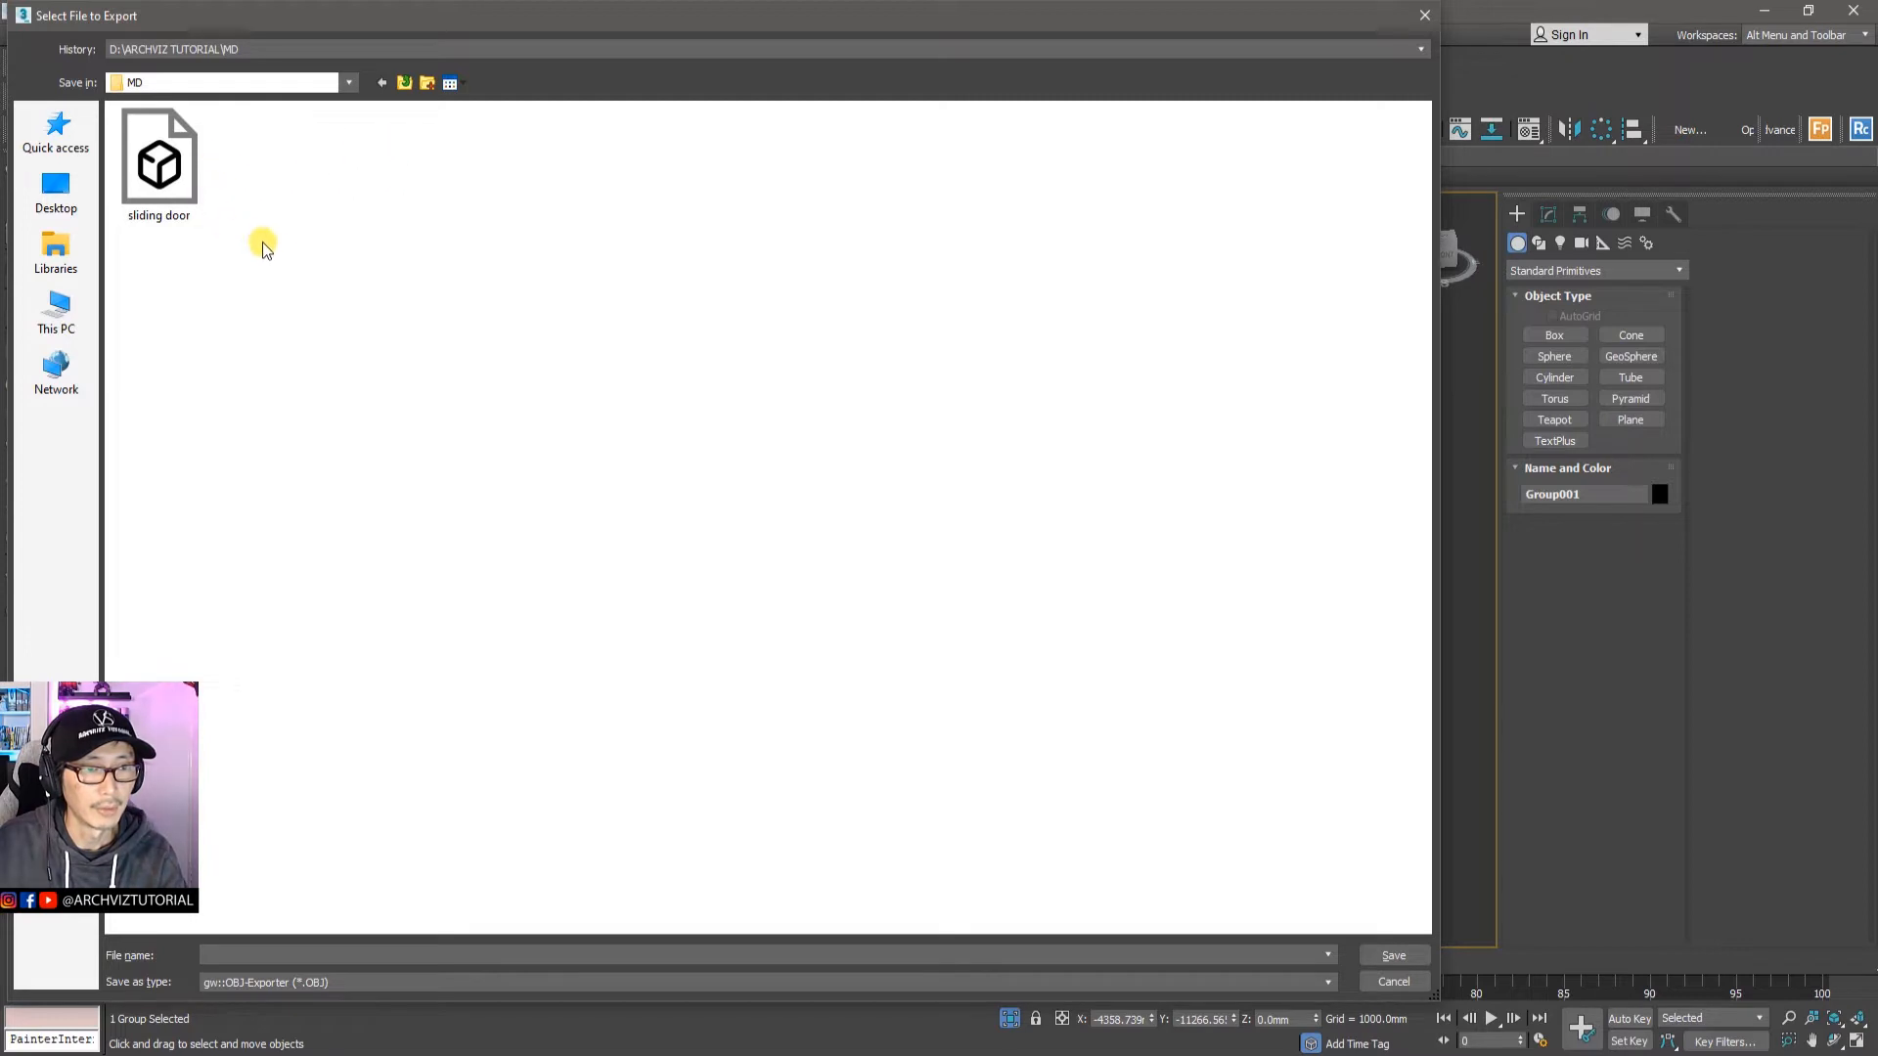
click(164, 195)
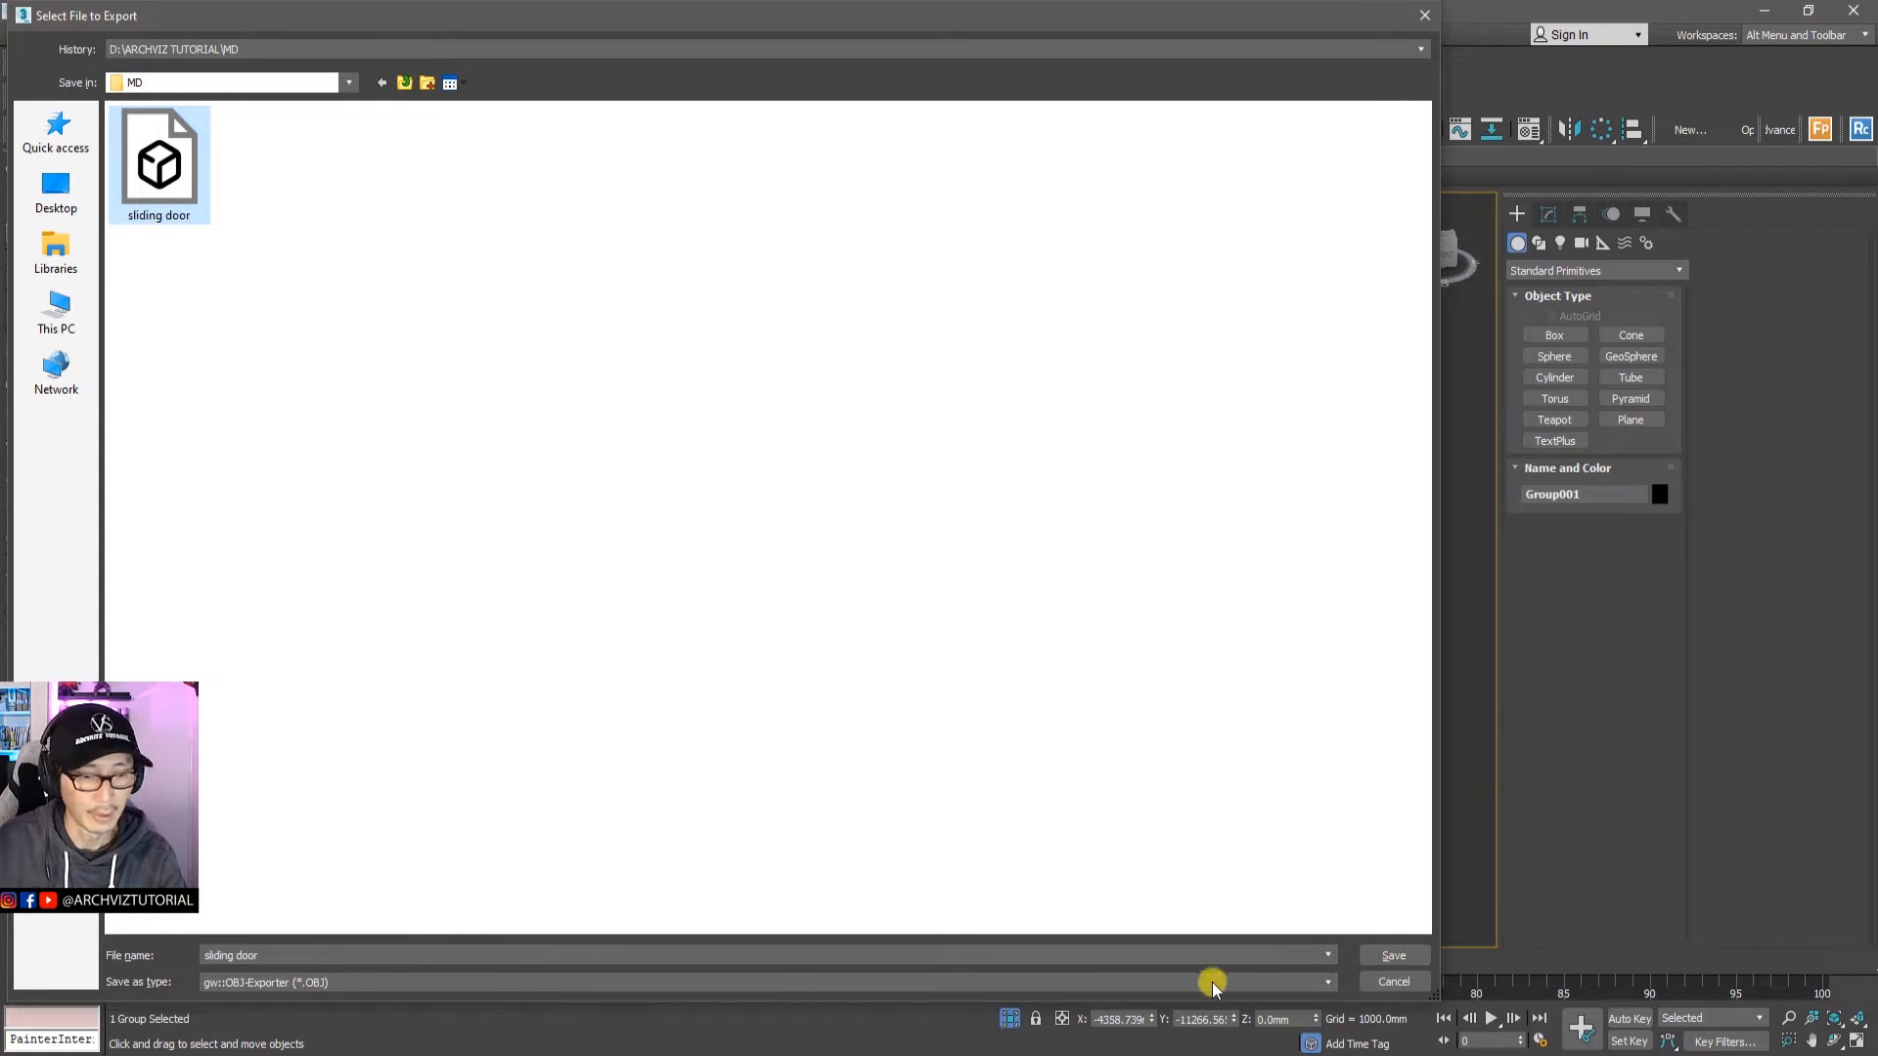
click(1391, 959)
click(1029, 614)
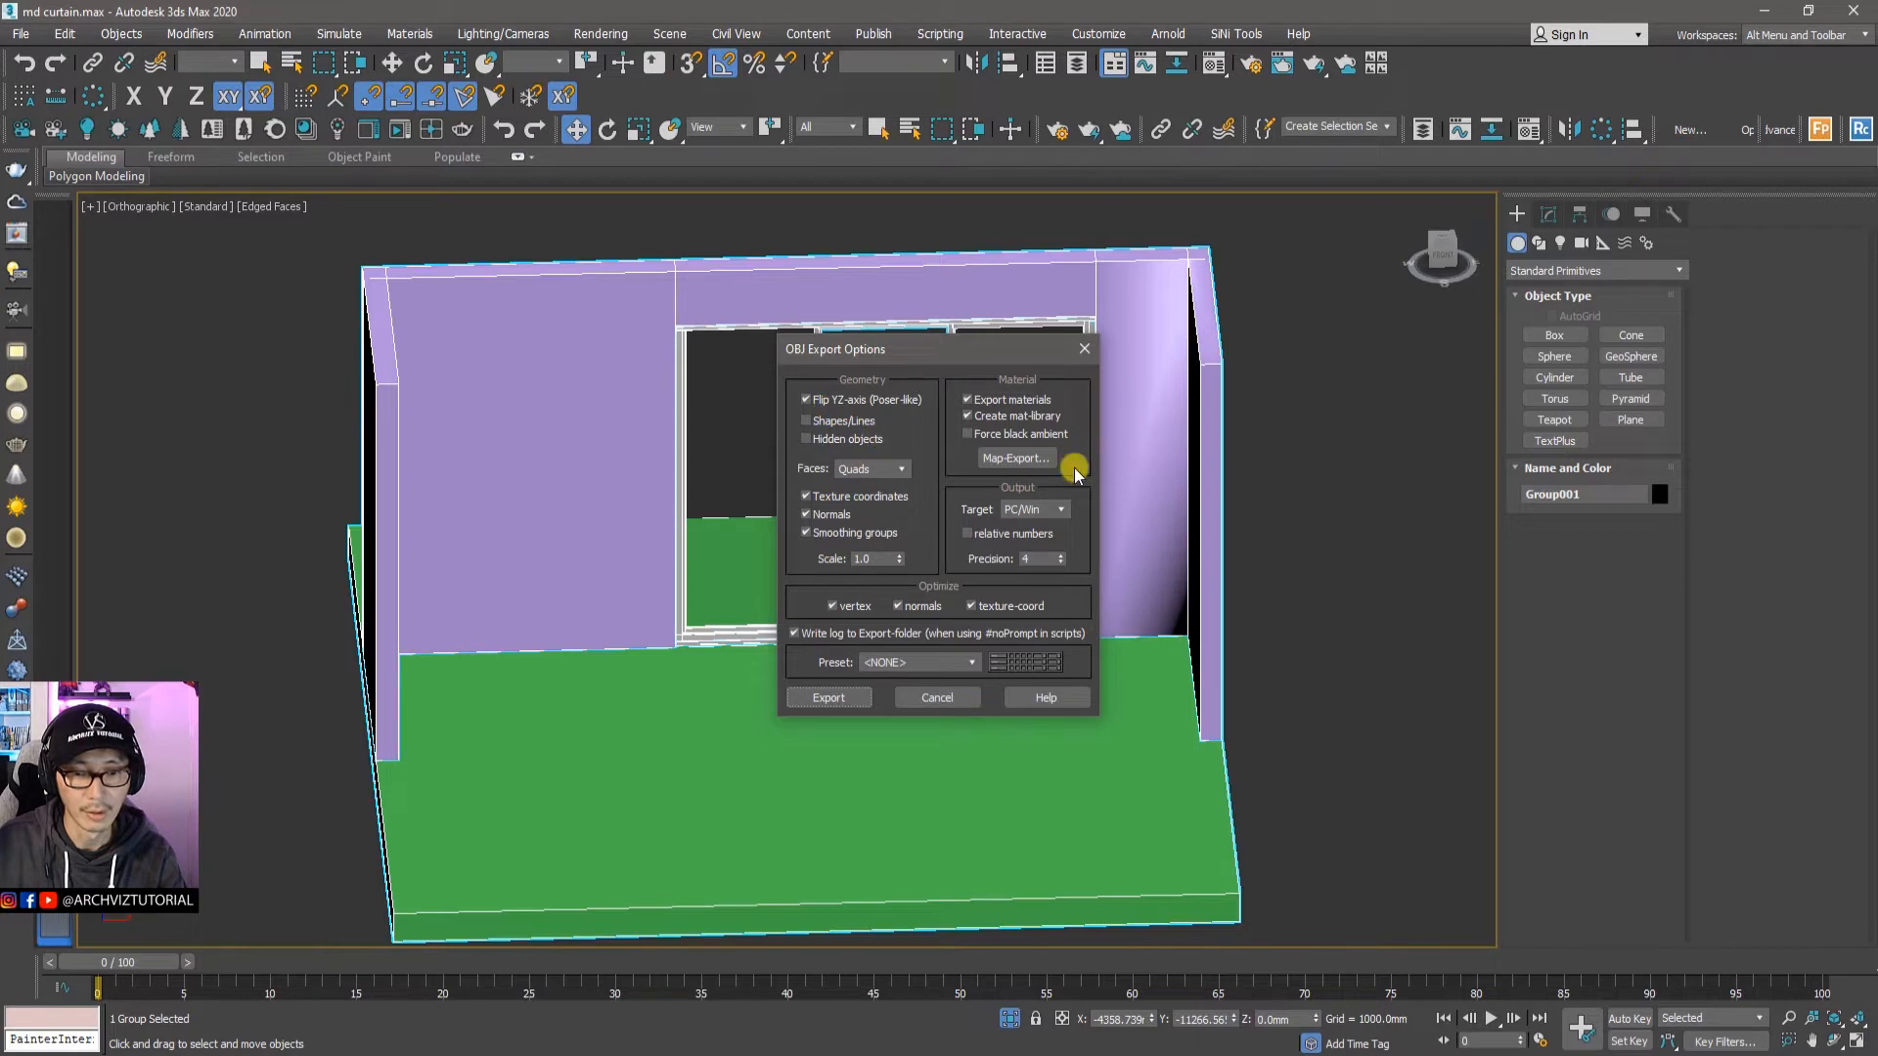
click(833, 699)
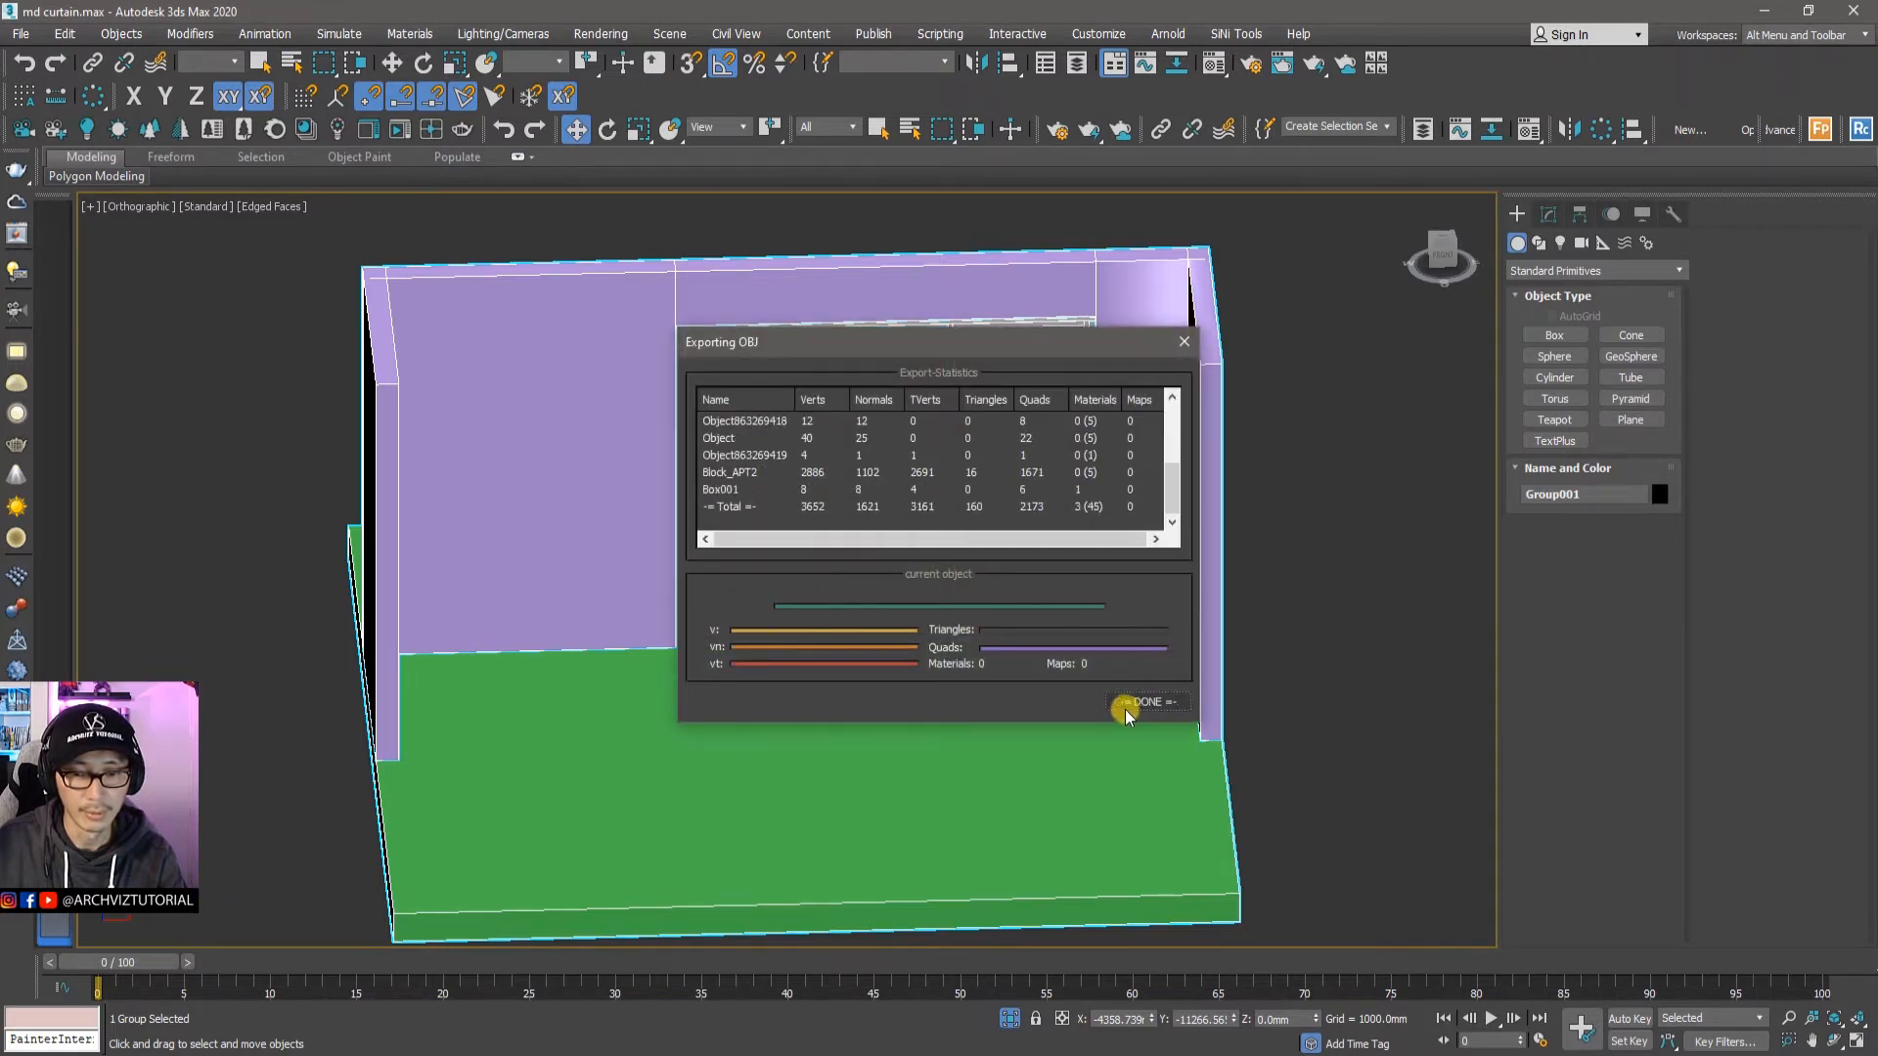
click(1135, 702)
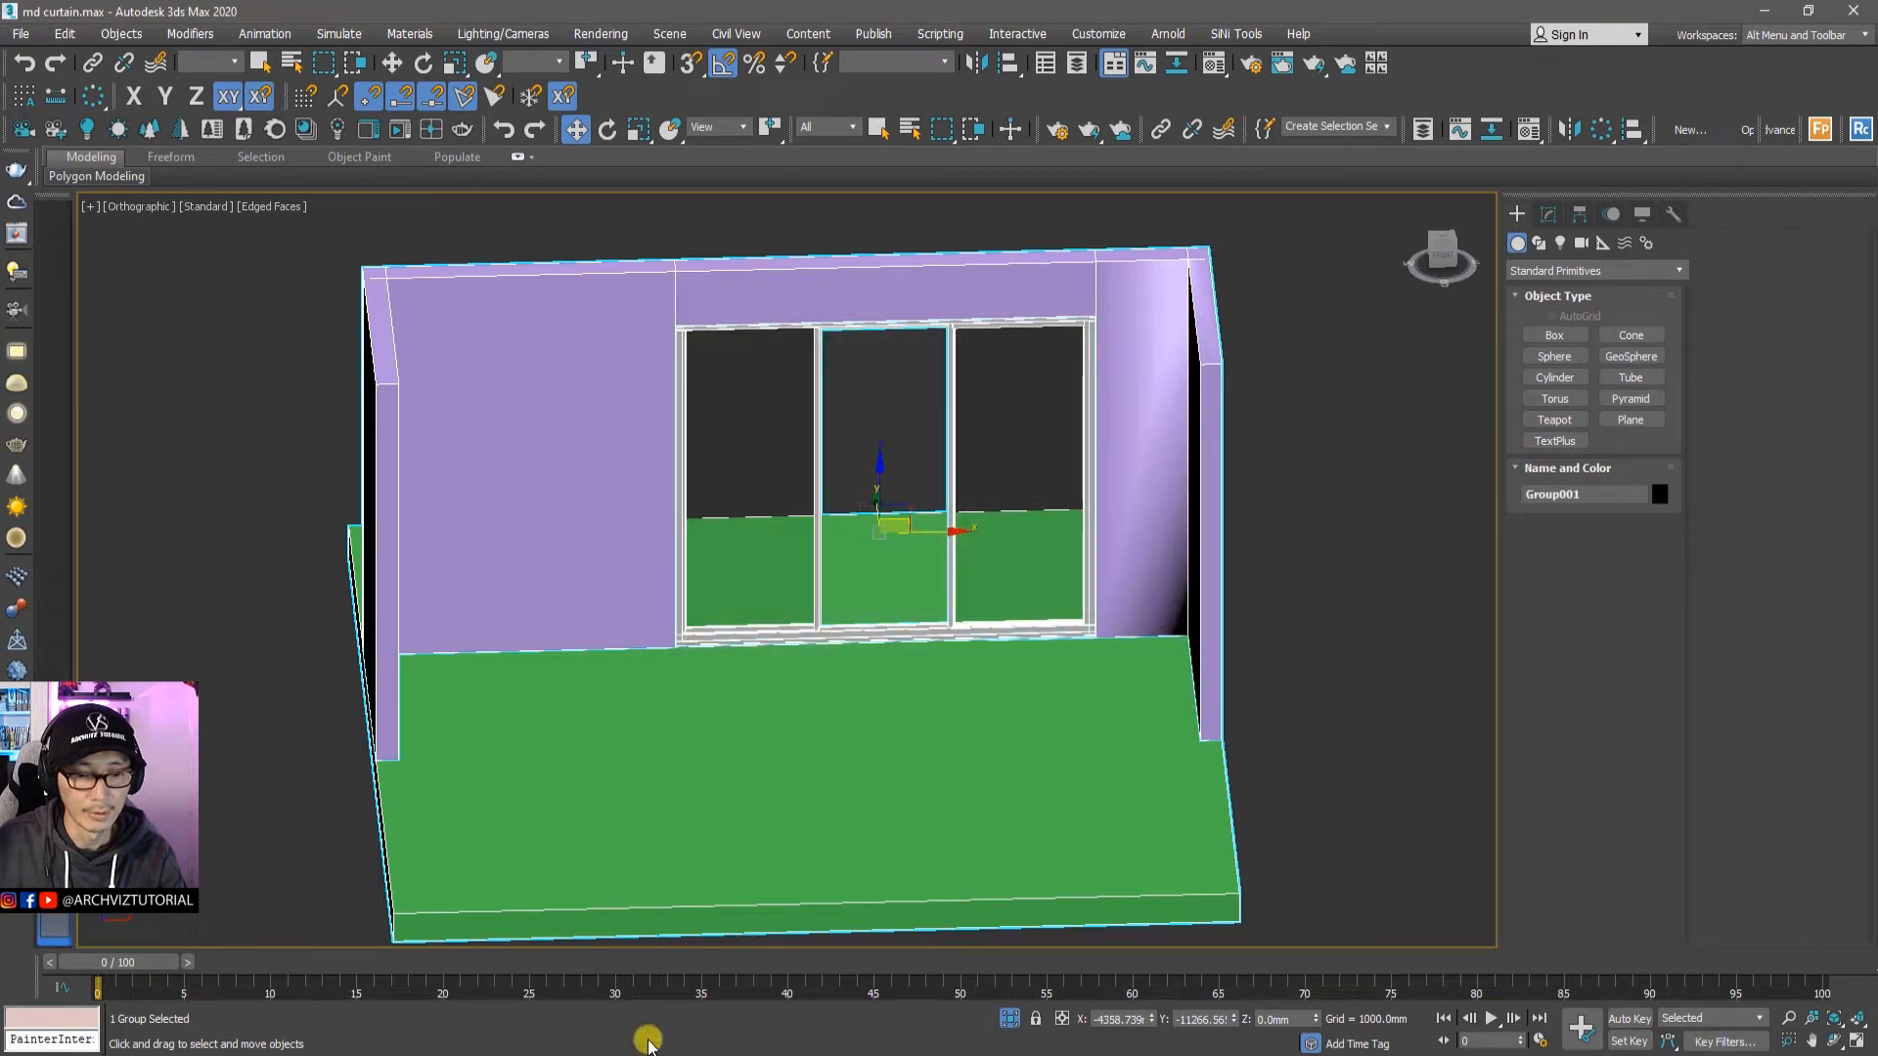
Step: Switch to Marvelous Designer
click(671, 1025)
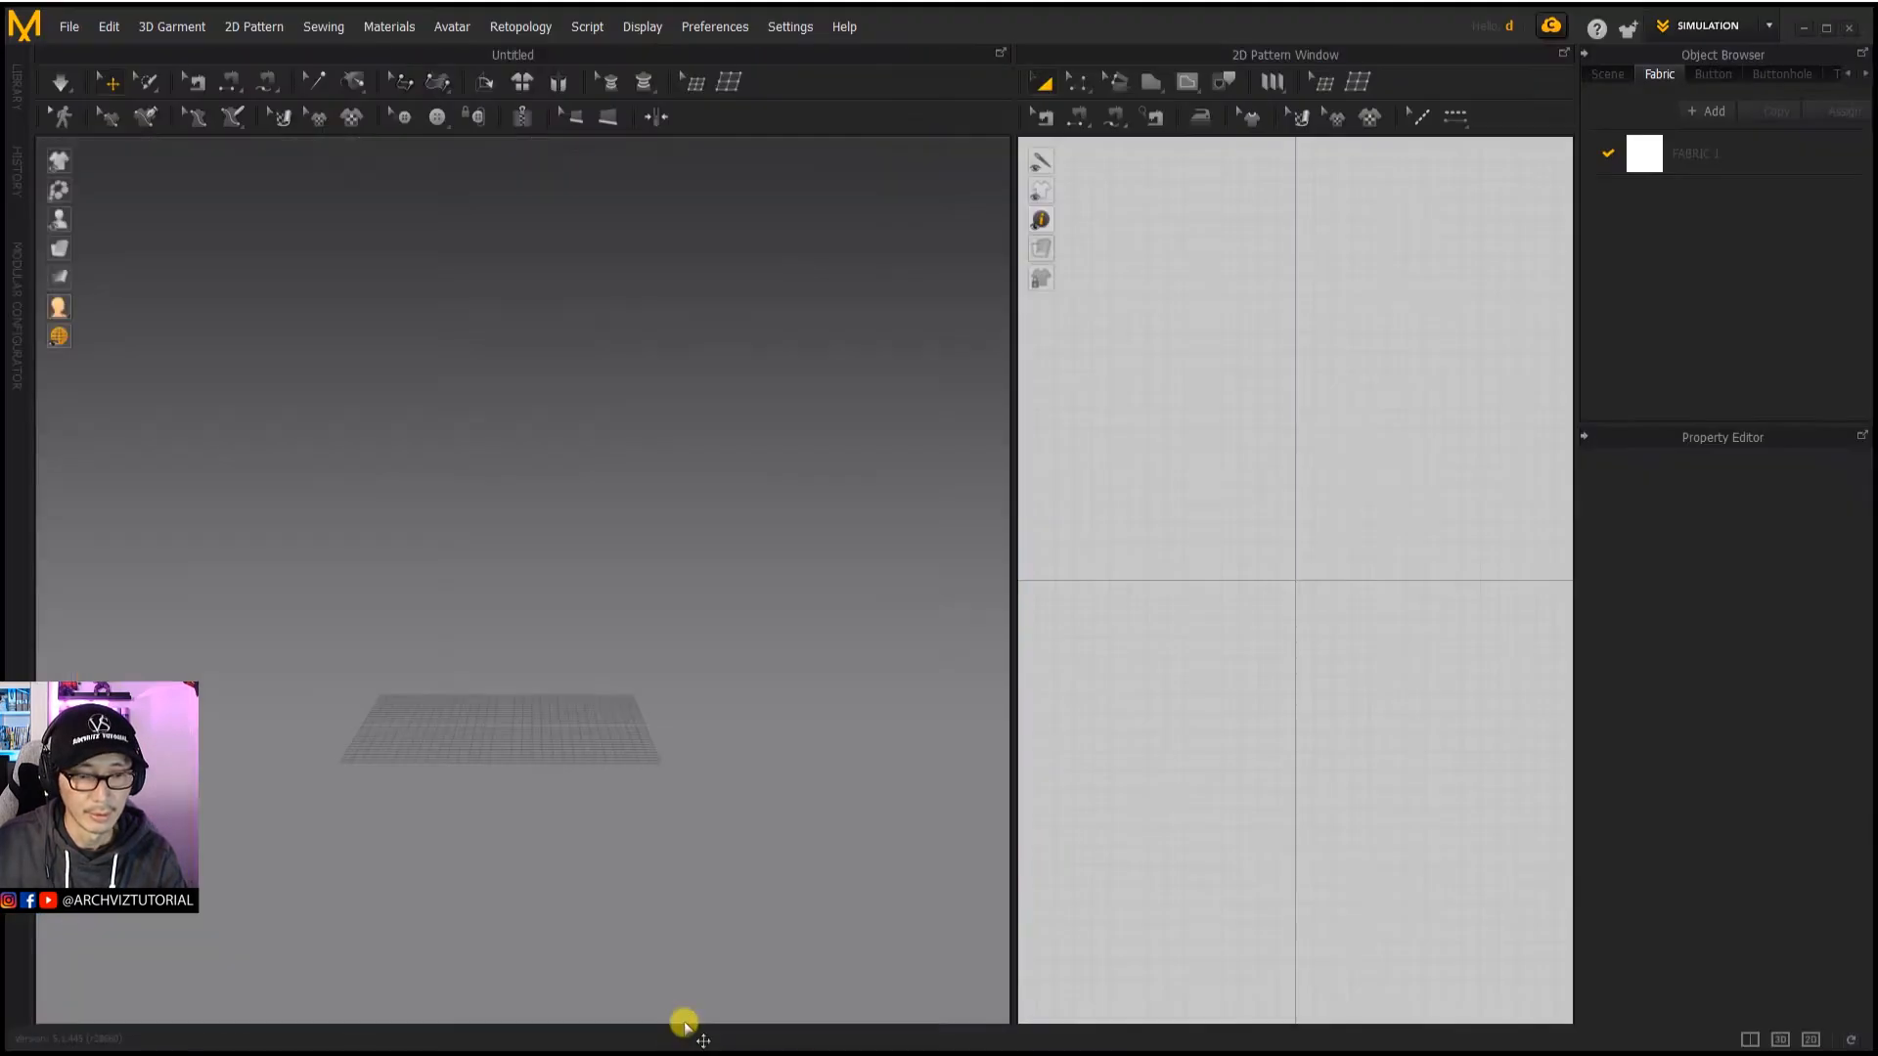
click(482, 351)
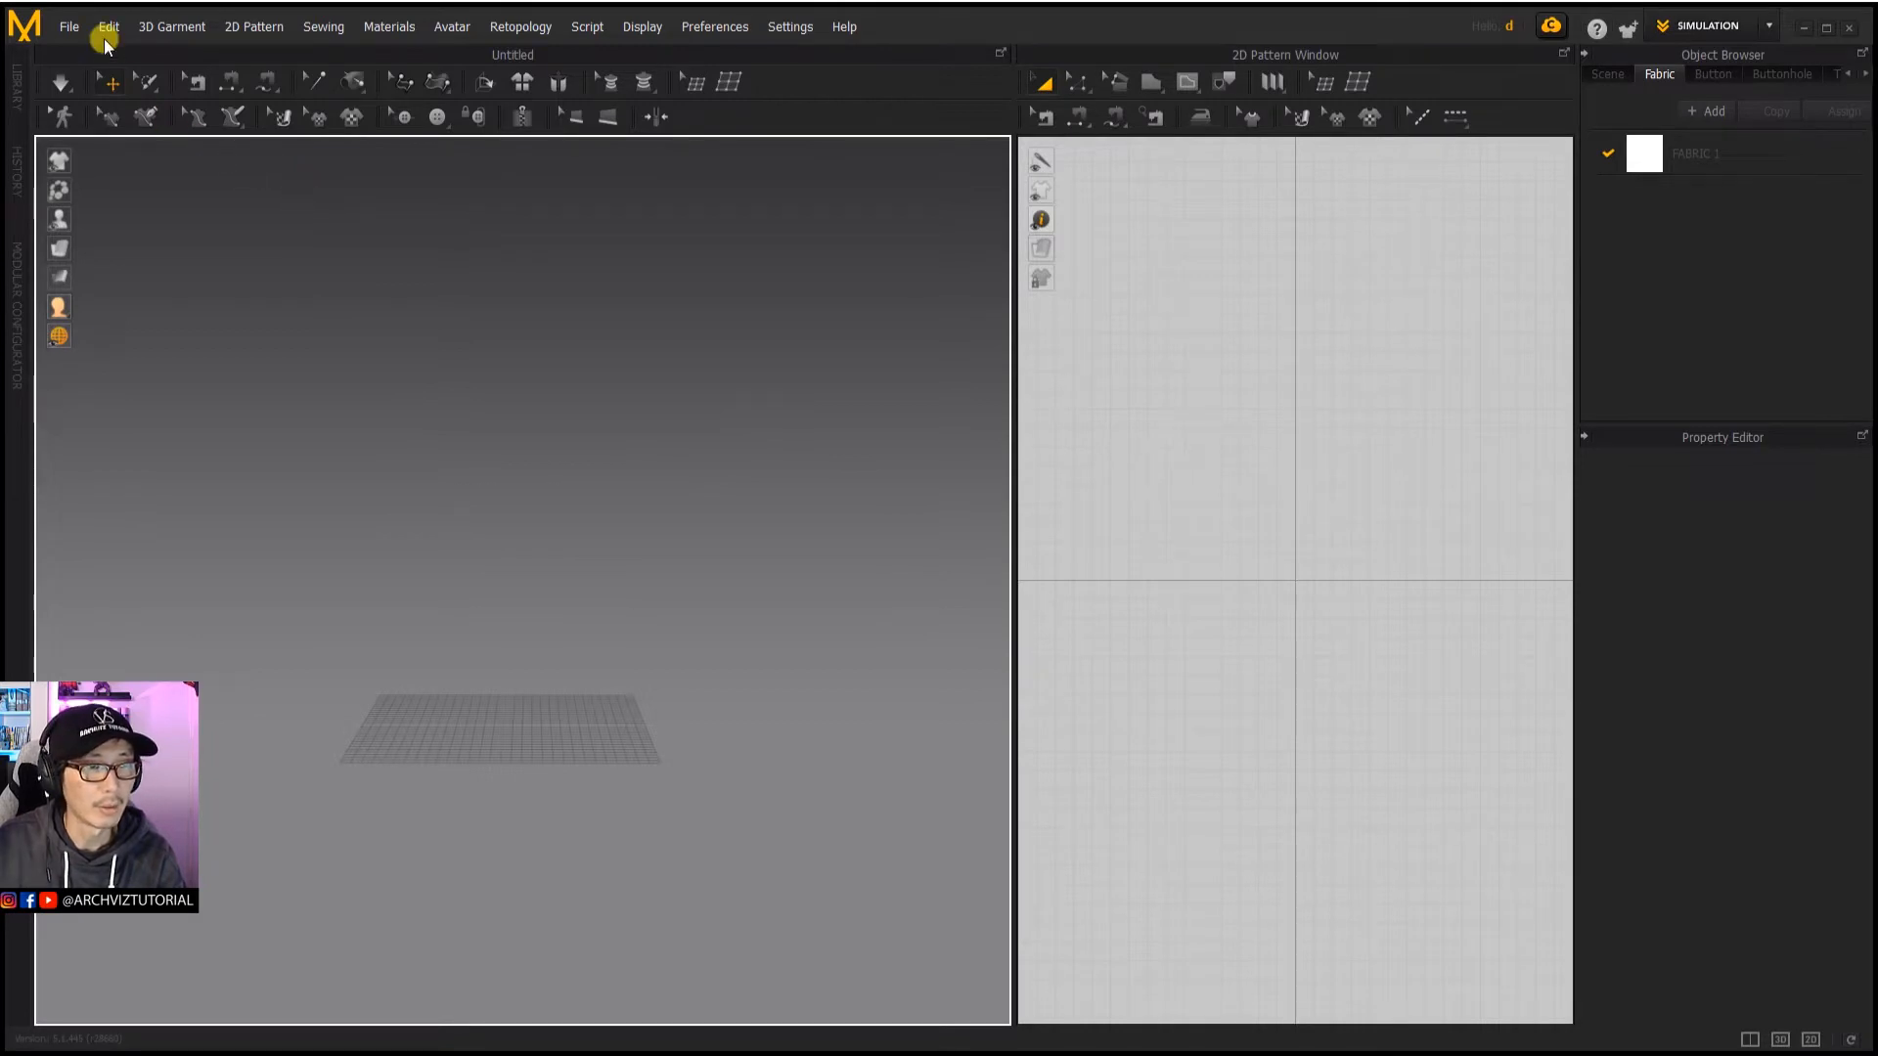
click(68, 27)
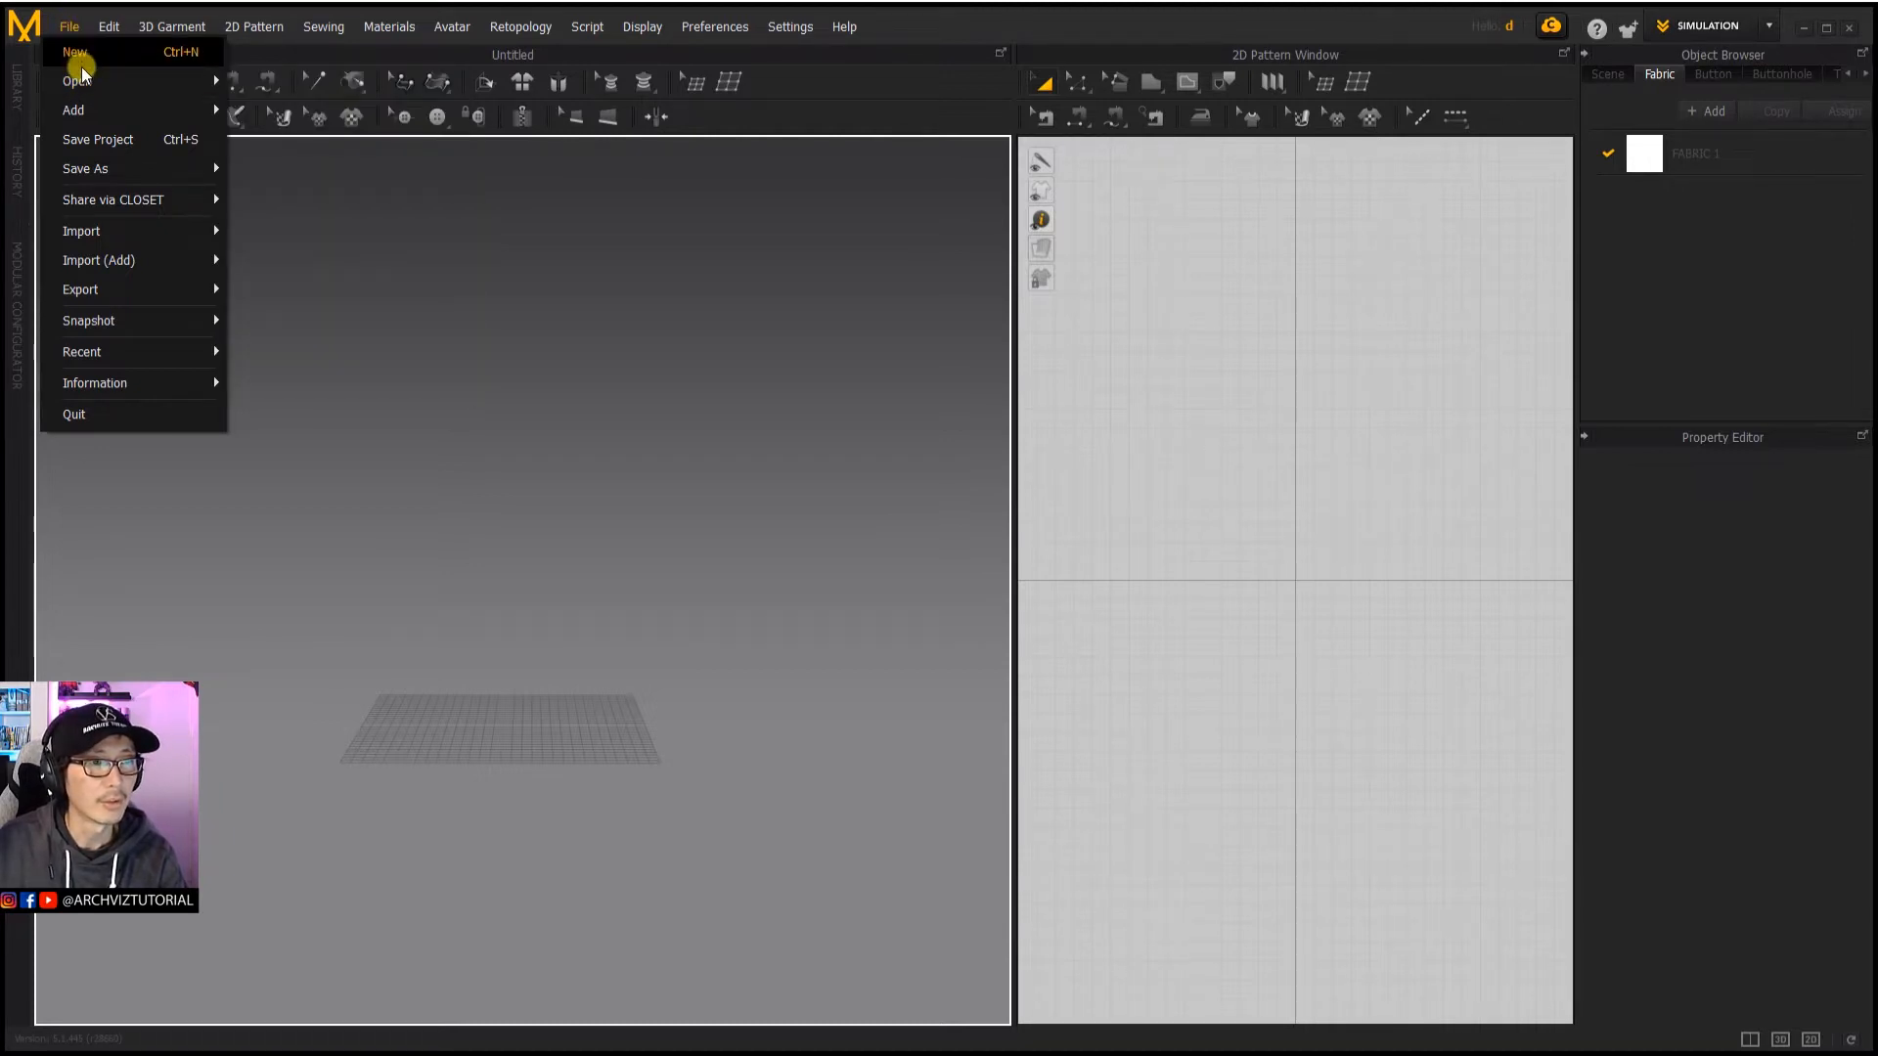
mouse_move(85, 231)
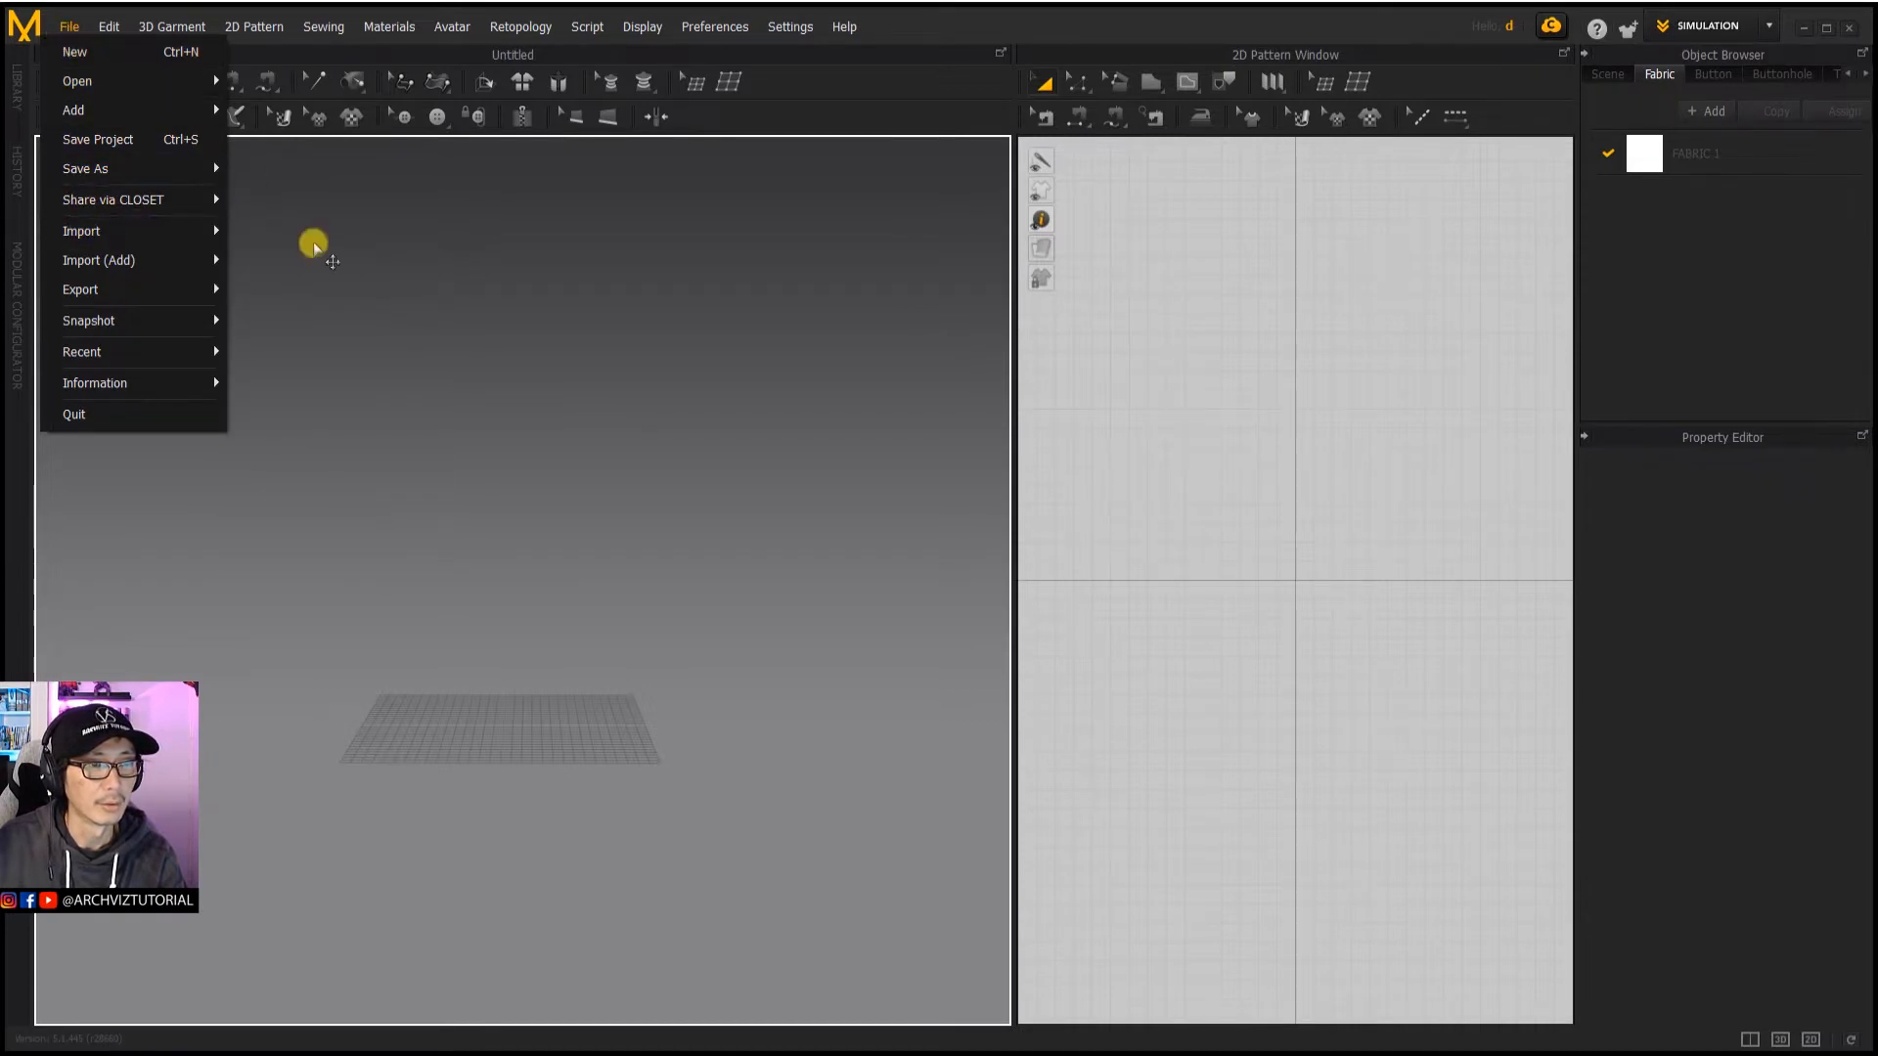
click(323, 238)
click(106, 26)
click(69, 26)
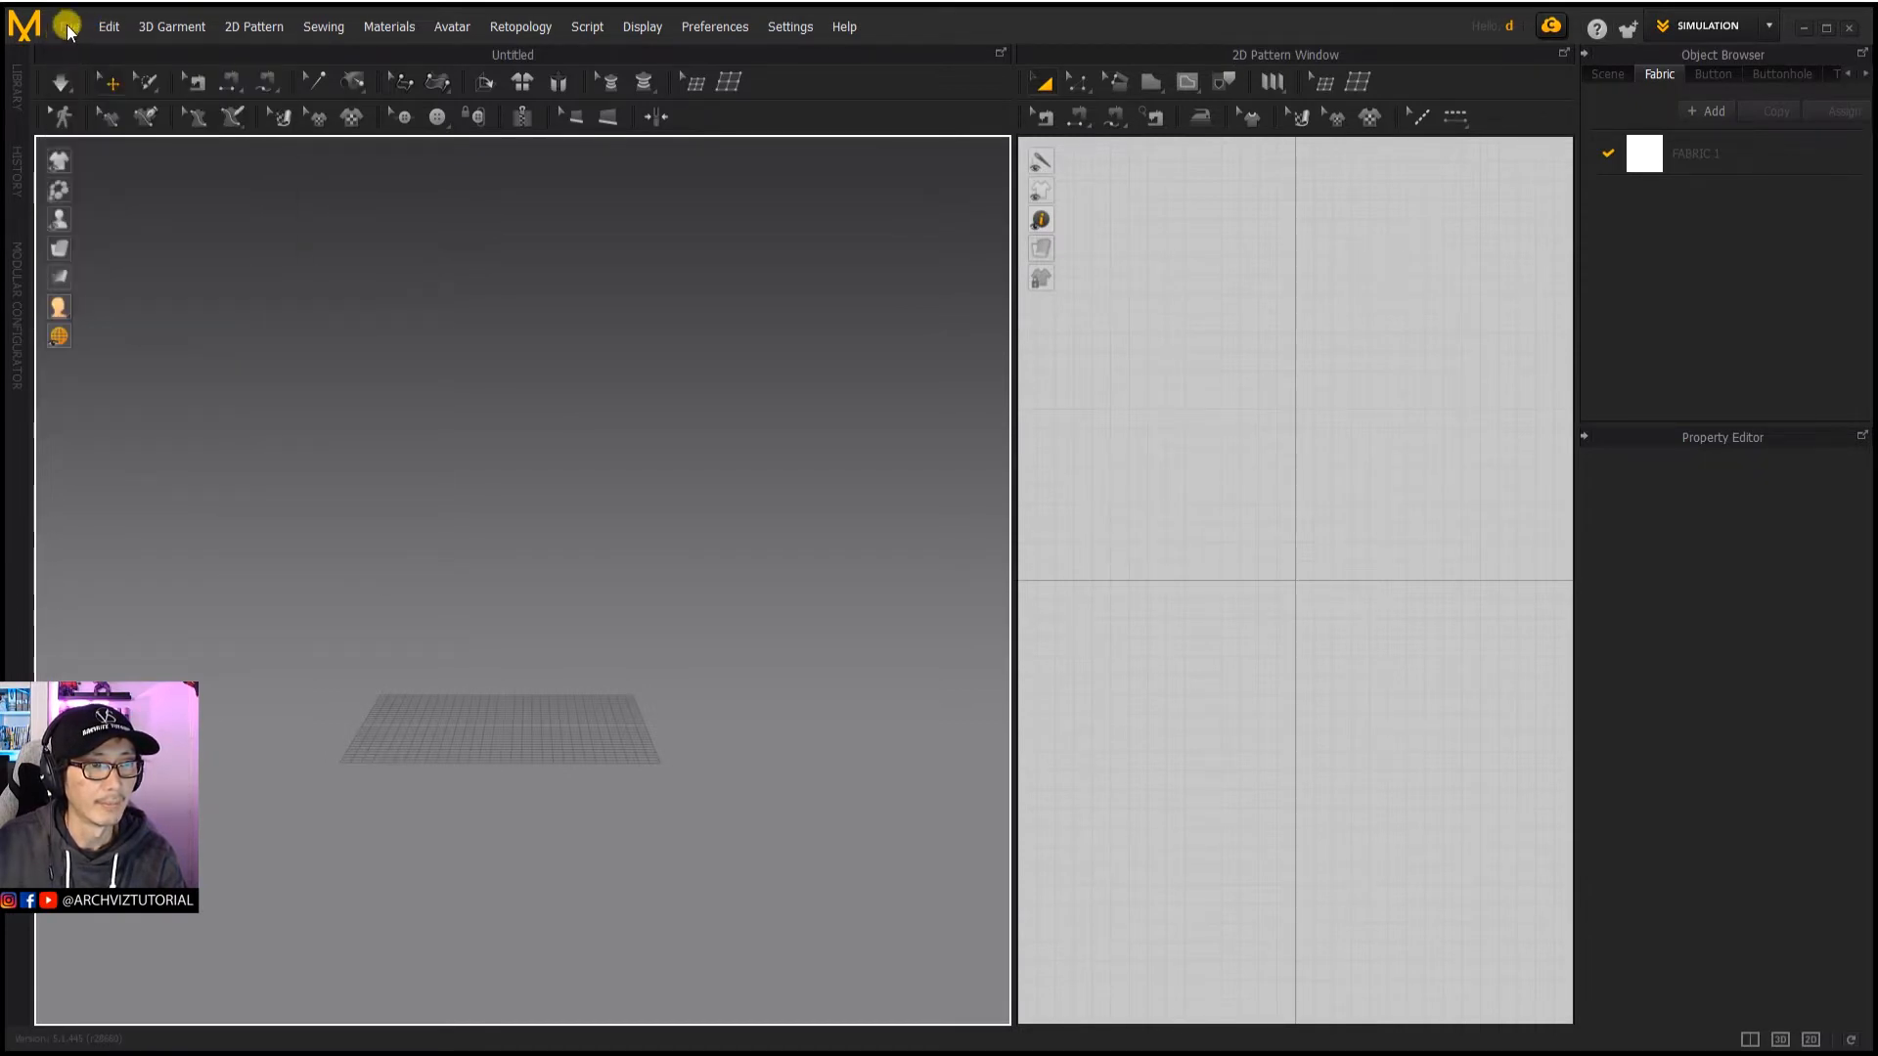
Step: Import the "sliding door" OBJ from the MD folder with Load Type Open, loaded as avatar with Auto Scale
click(69, 26)
mouse_move(147, 231)
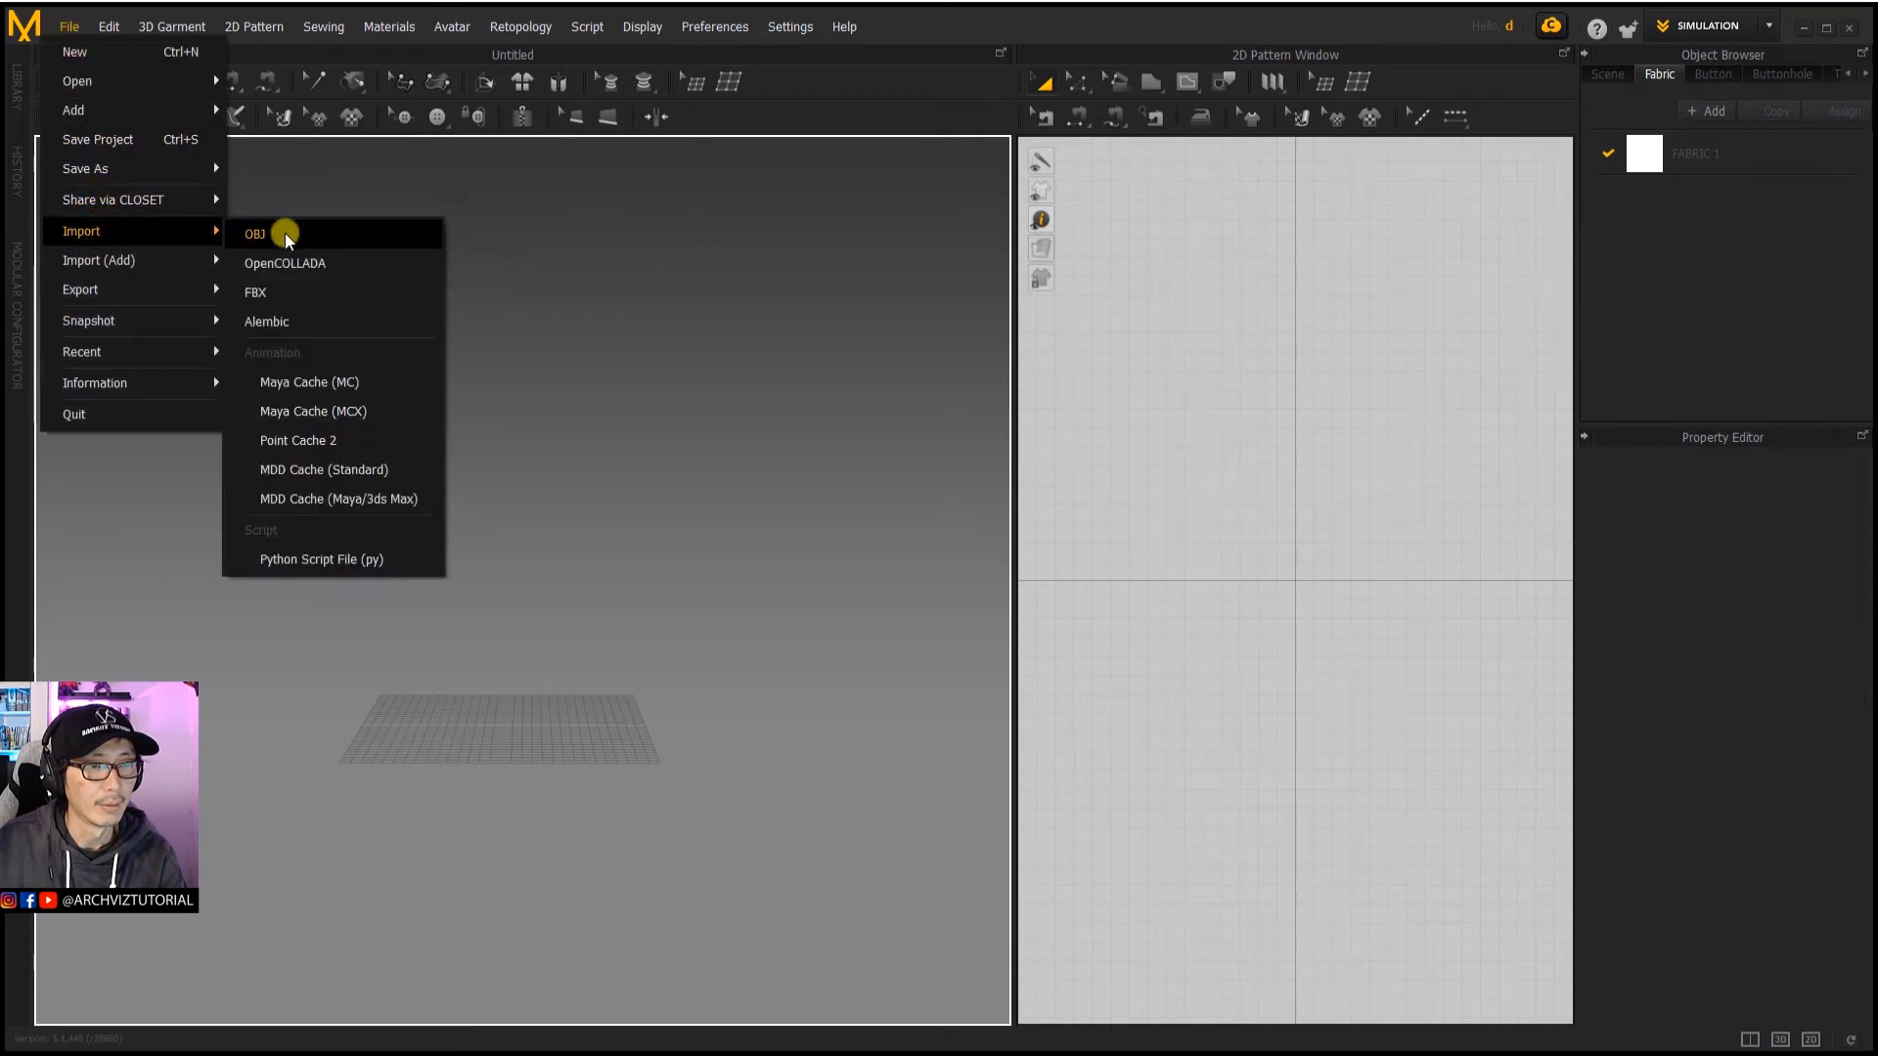
click(285, 232)
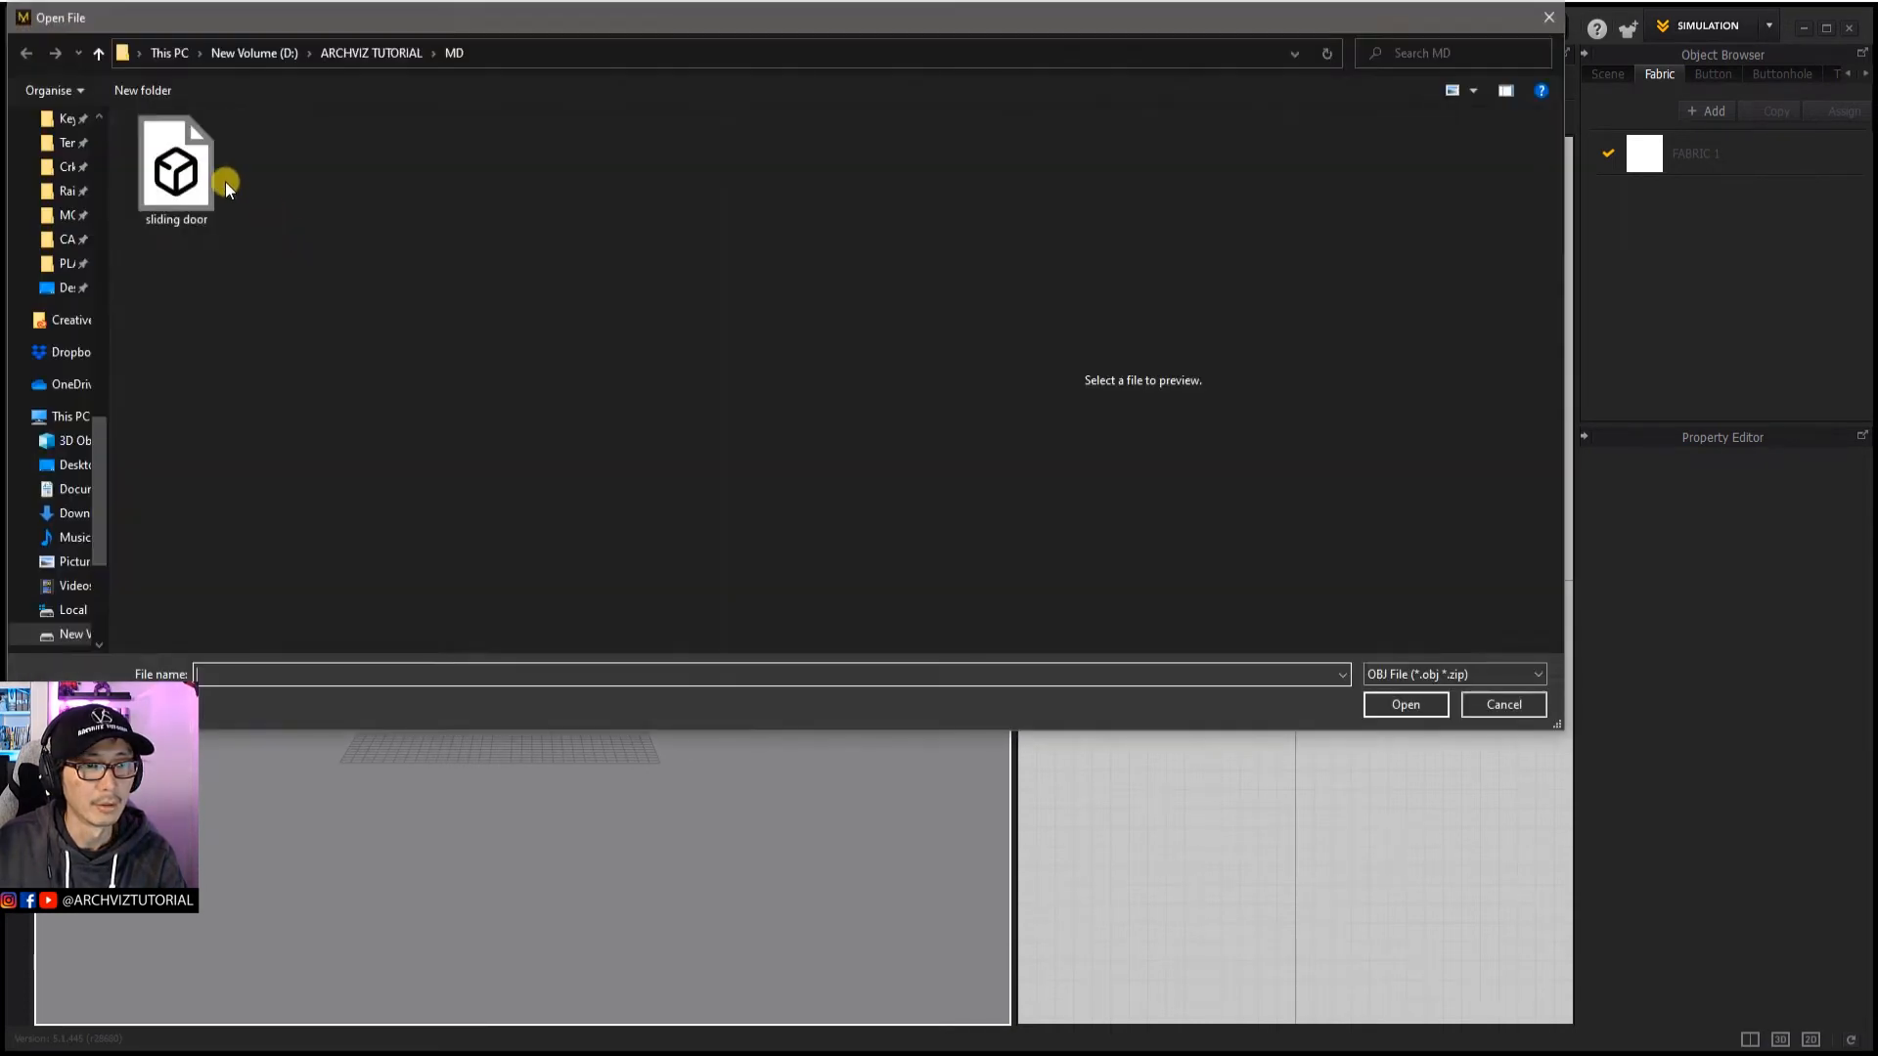
click(221, 178)
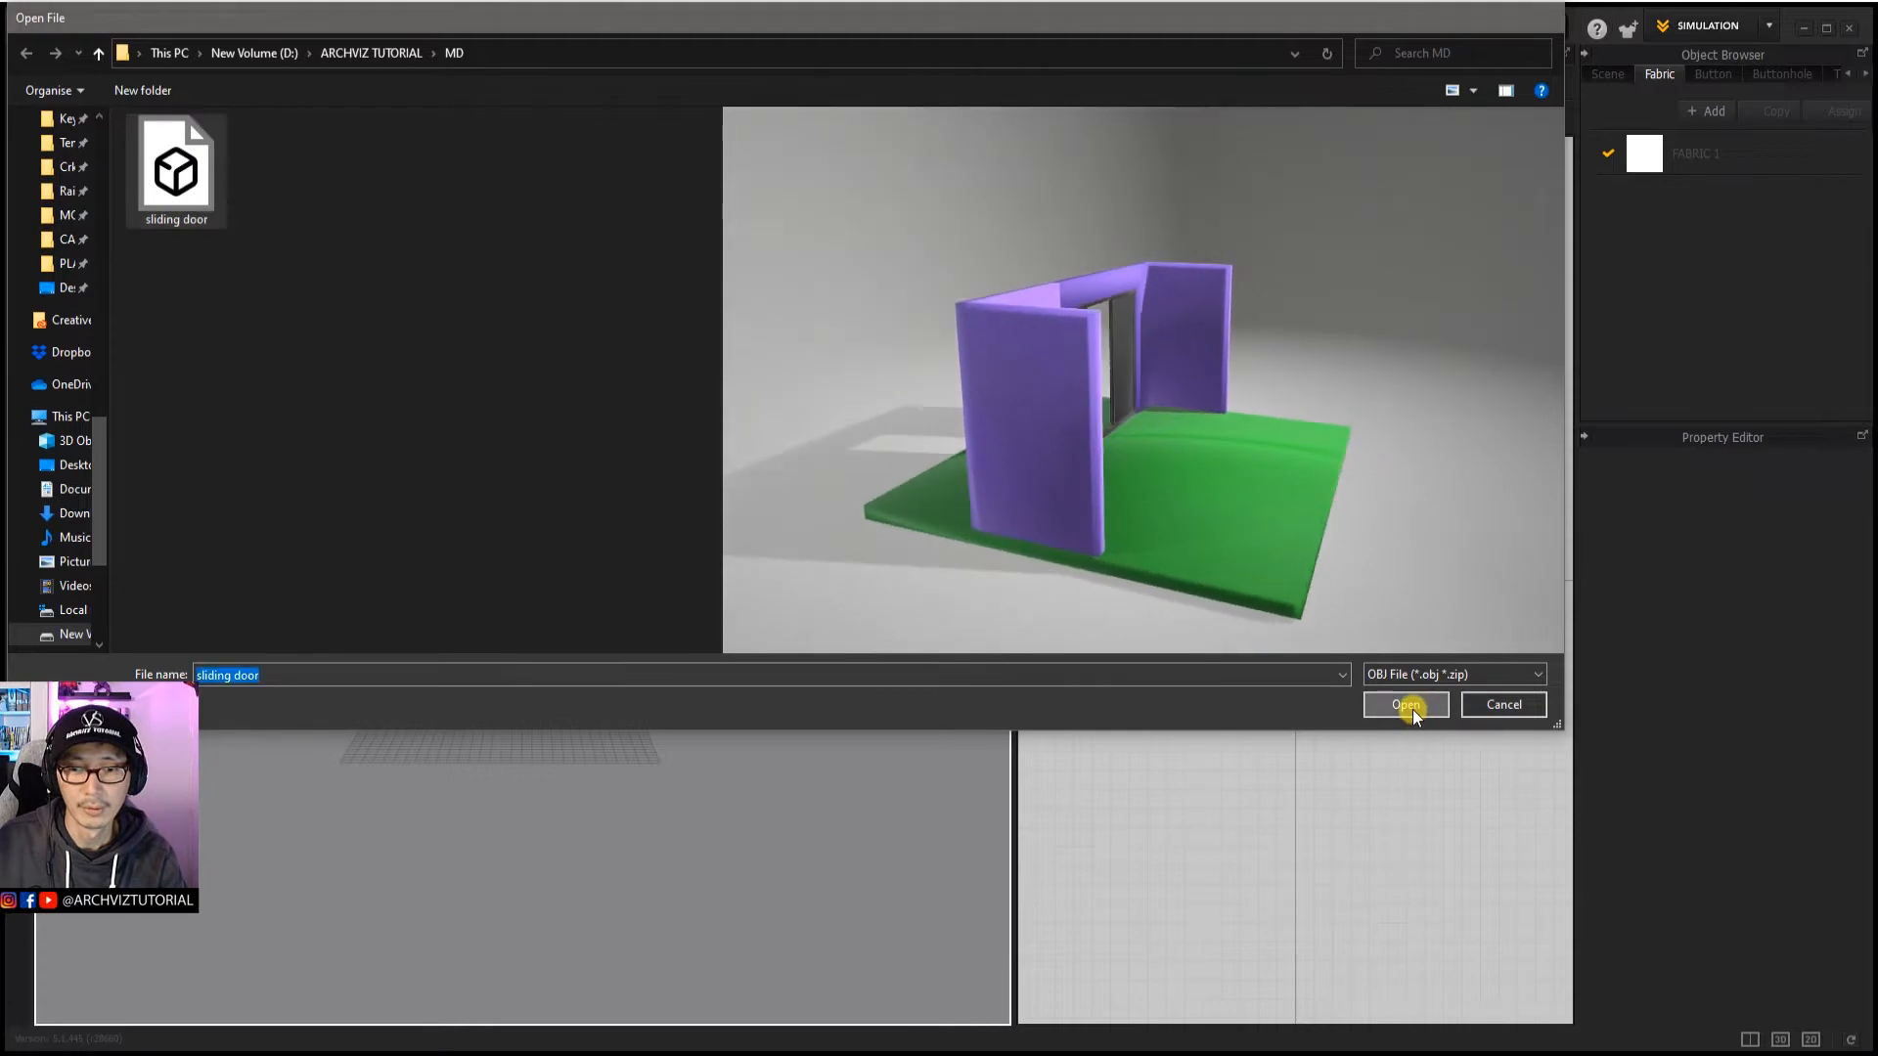
click(1408, 706)
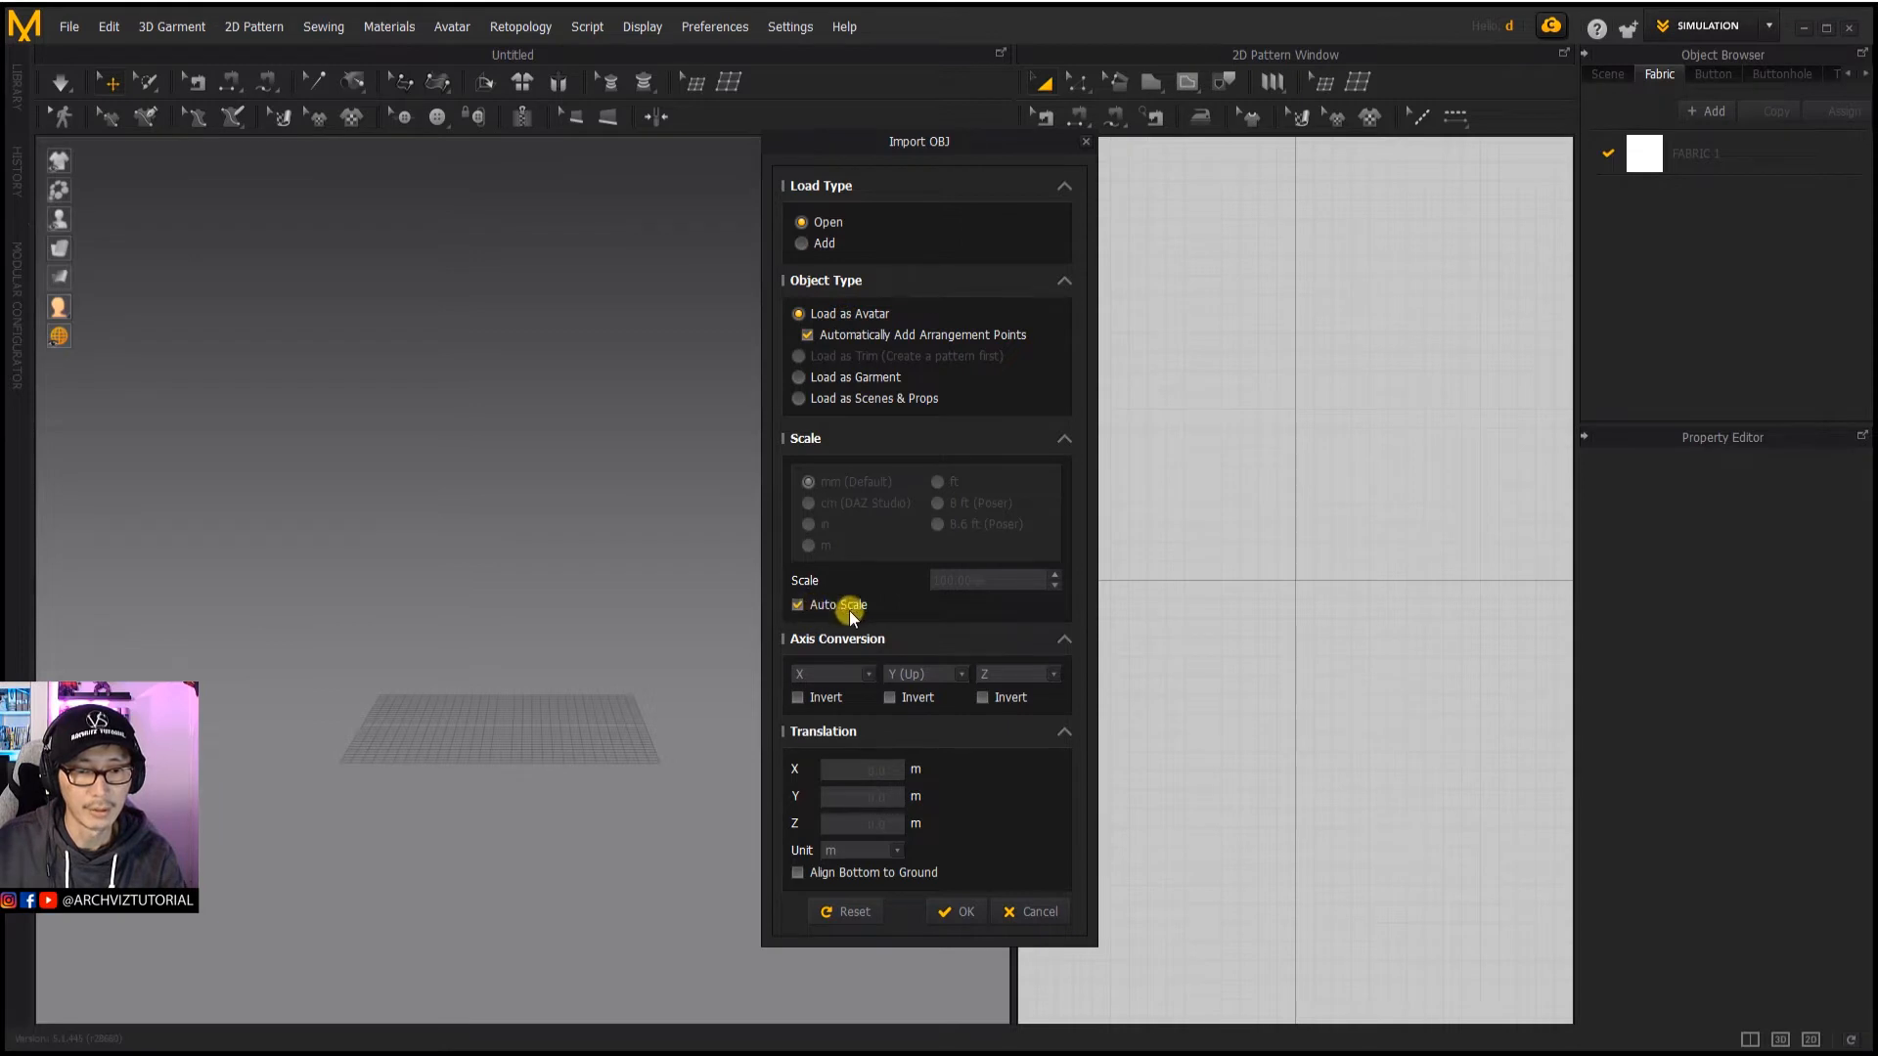
click(955, 902)
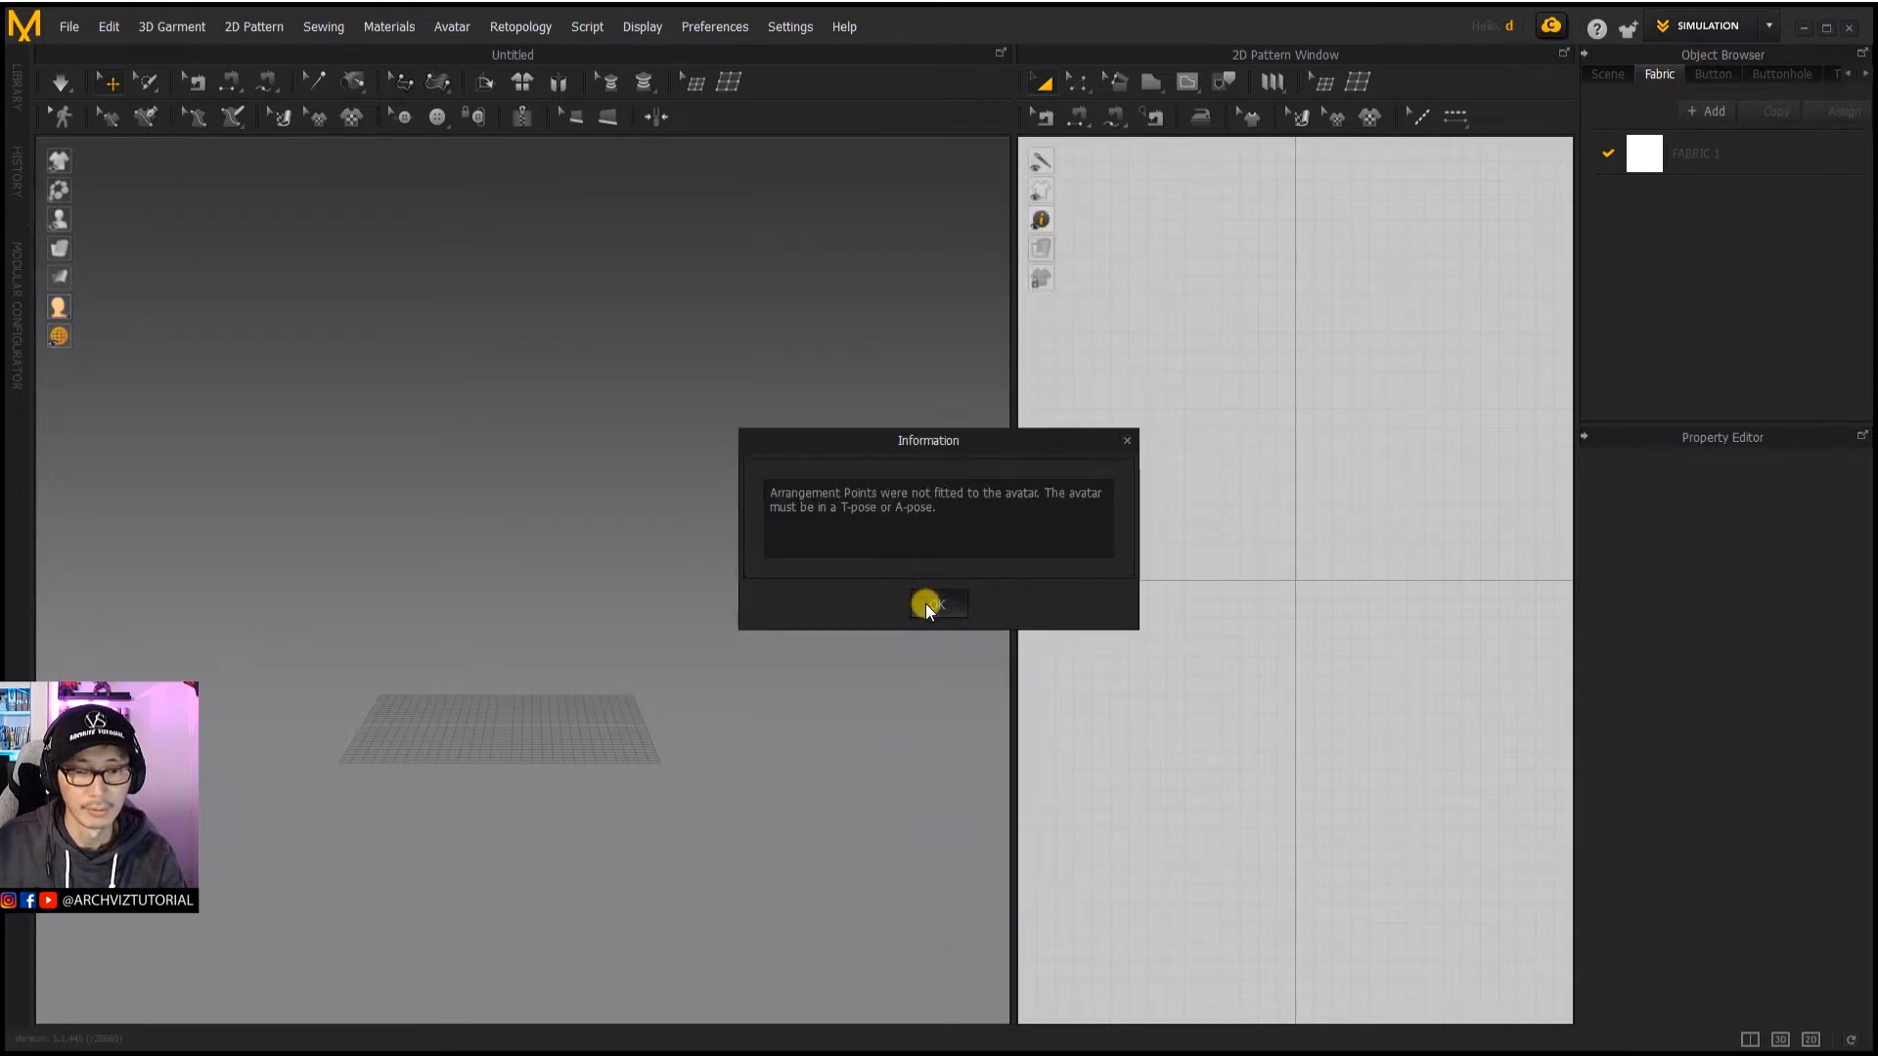
click(925, 603)
Step: Draw a thin horizontal rectangle pattern, about 3396 mm in perimeter, above the room silhouette and a large one, about 11754 mm, directly below it
scroll(1233, 459, down, 5)
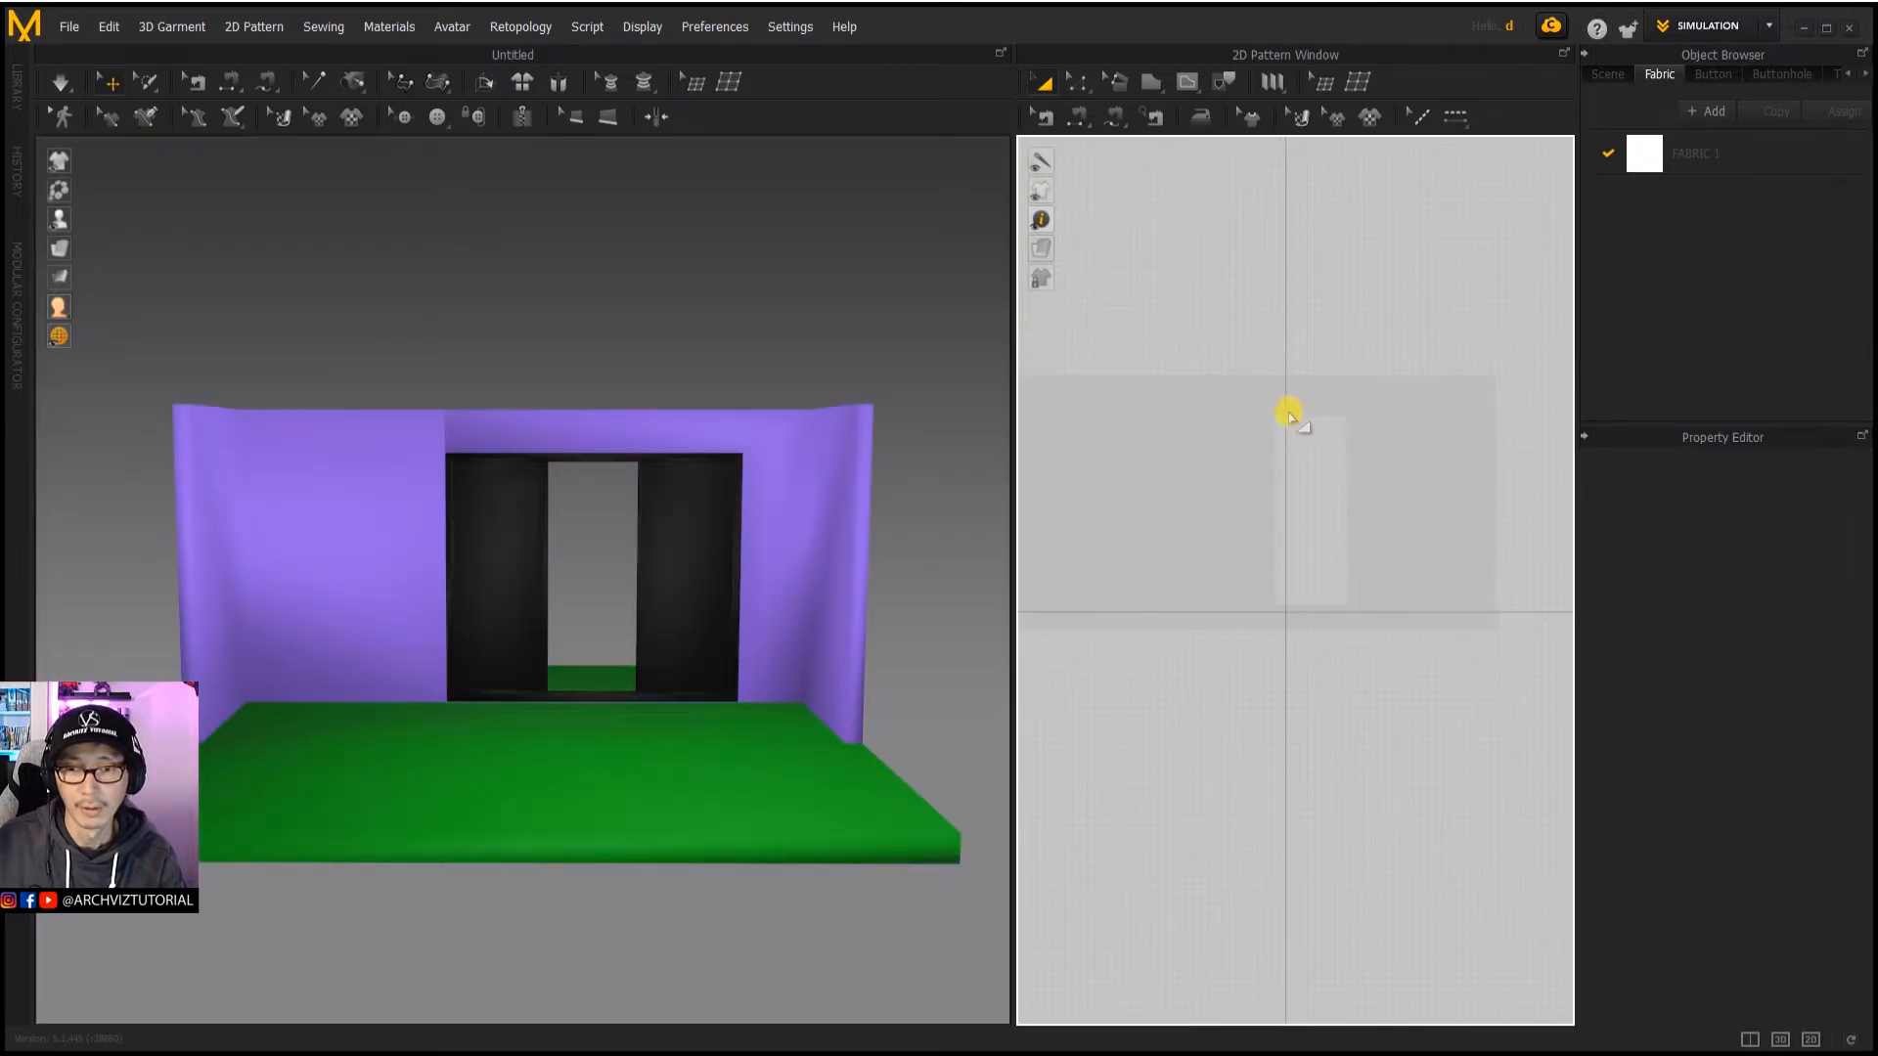
drag(1012, 425, 808, 414)
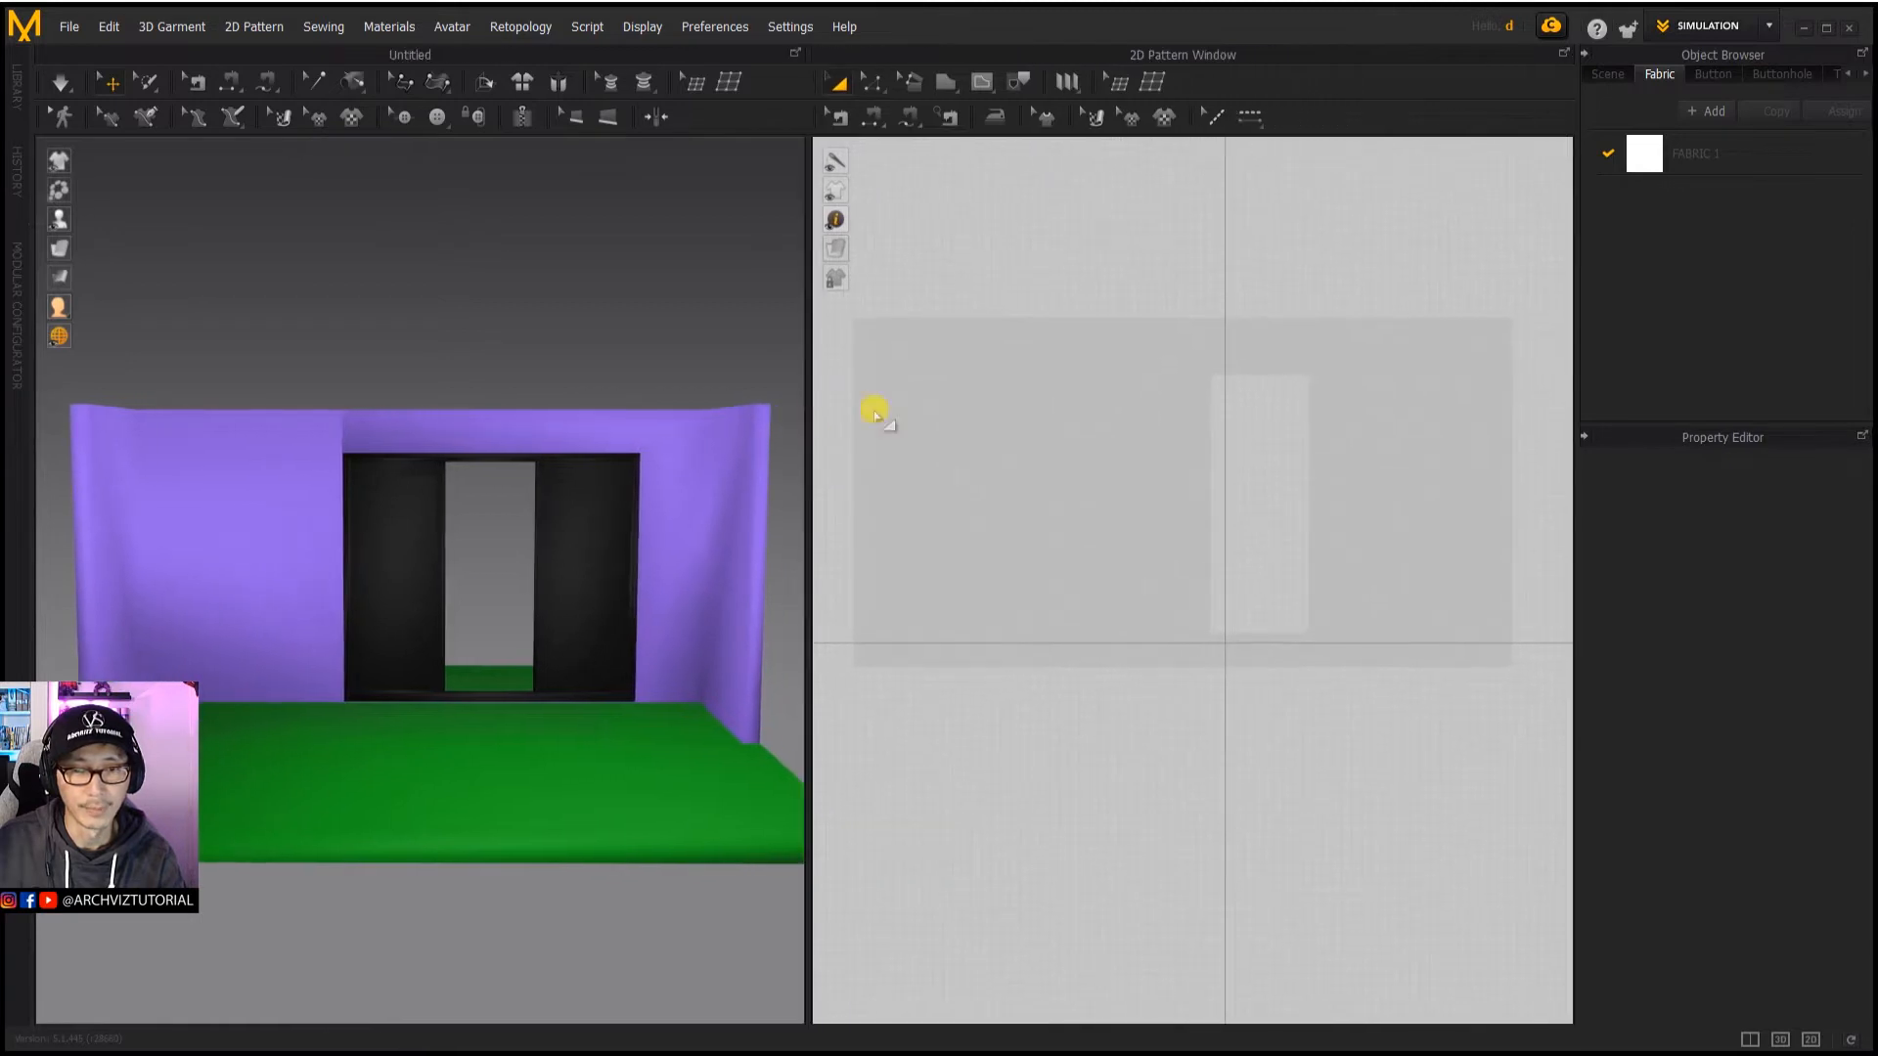
click(942, 80)
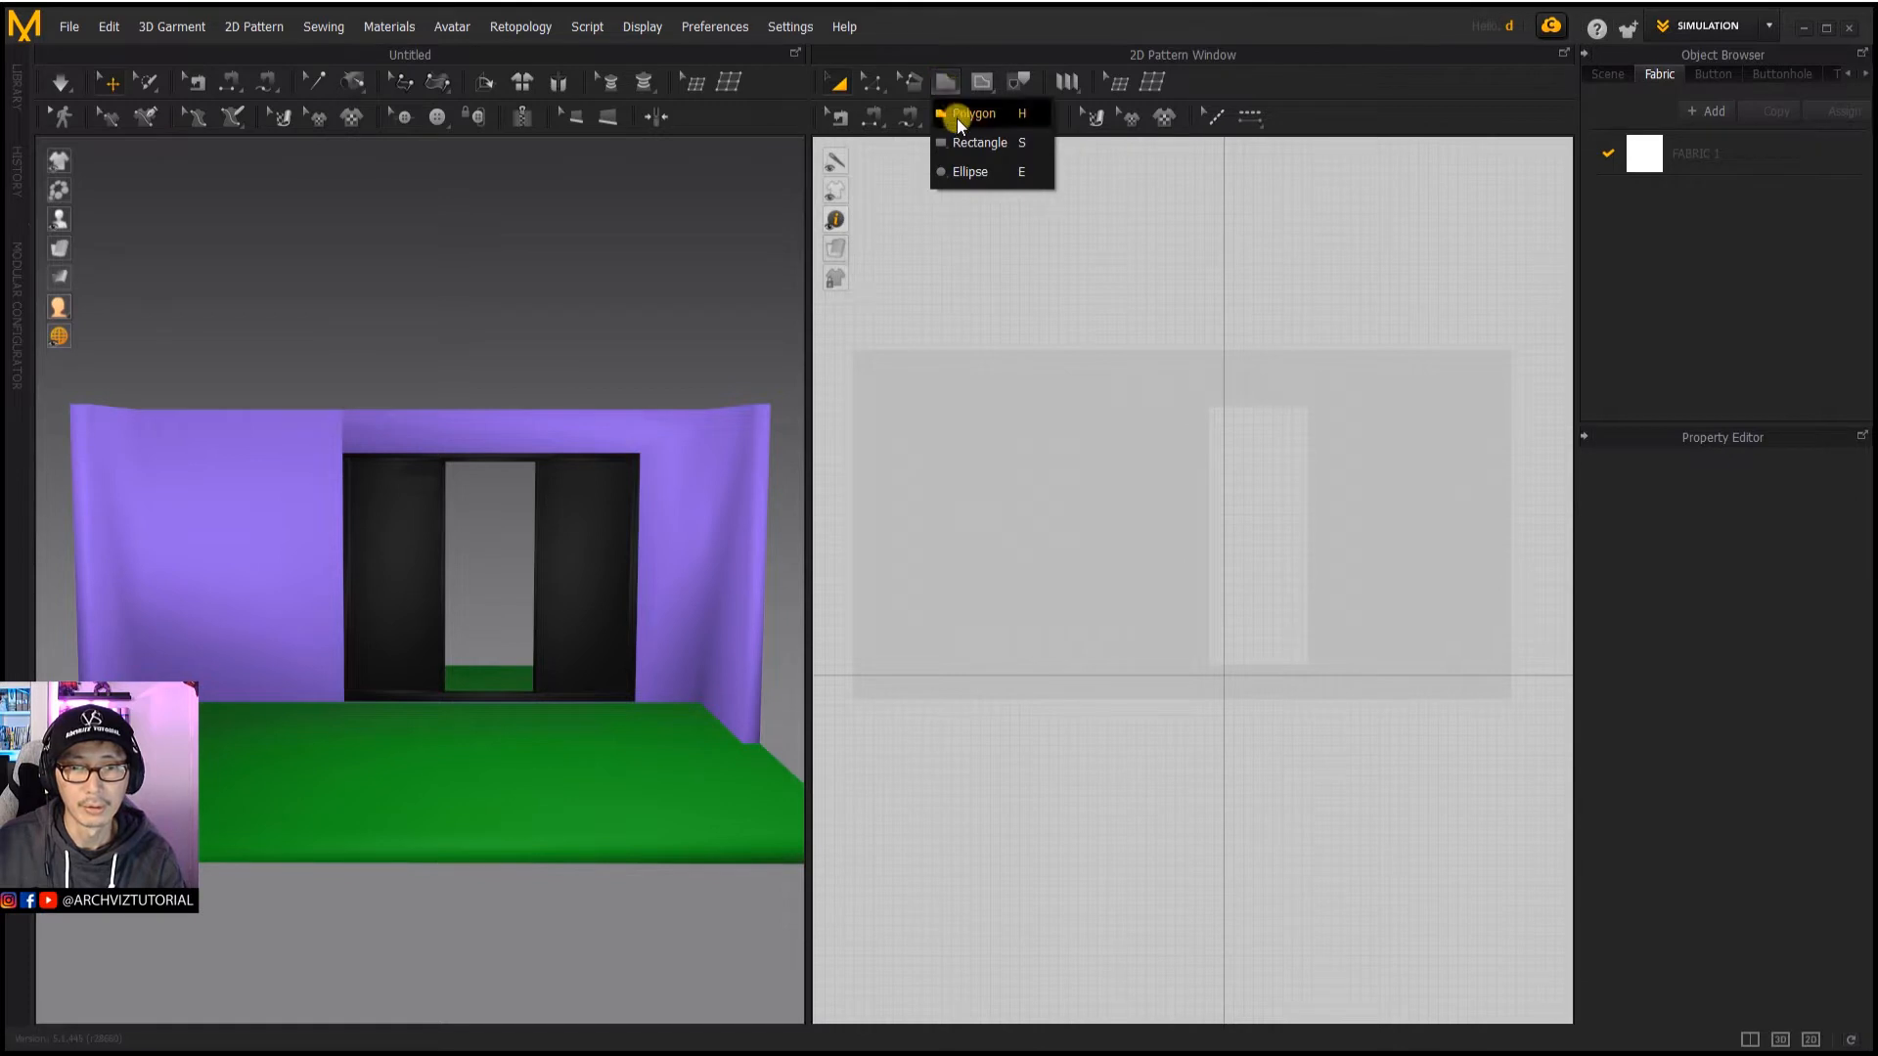
click(964, 145)
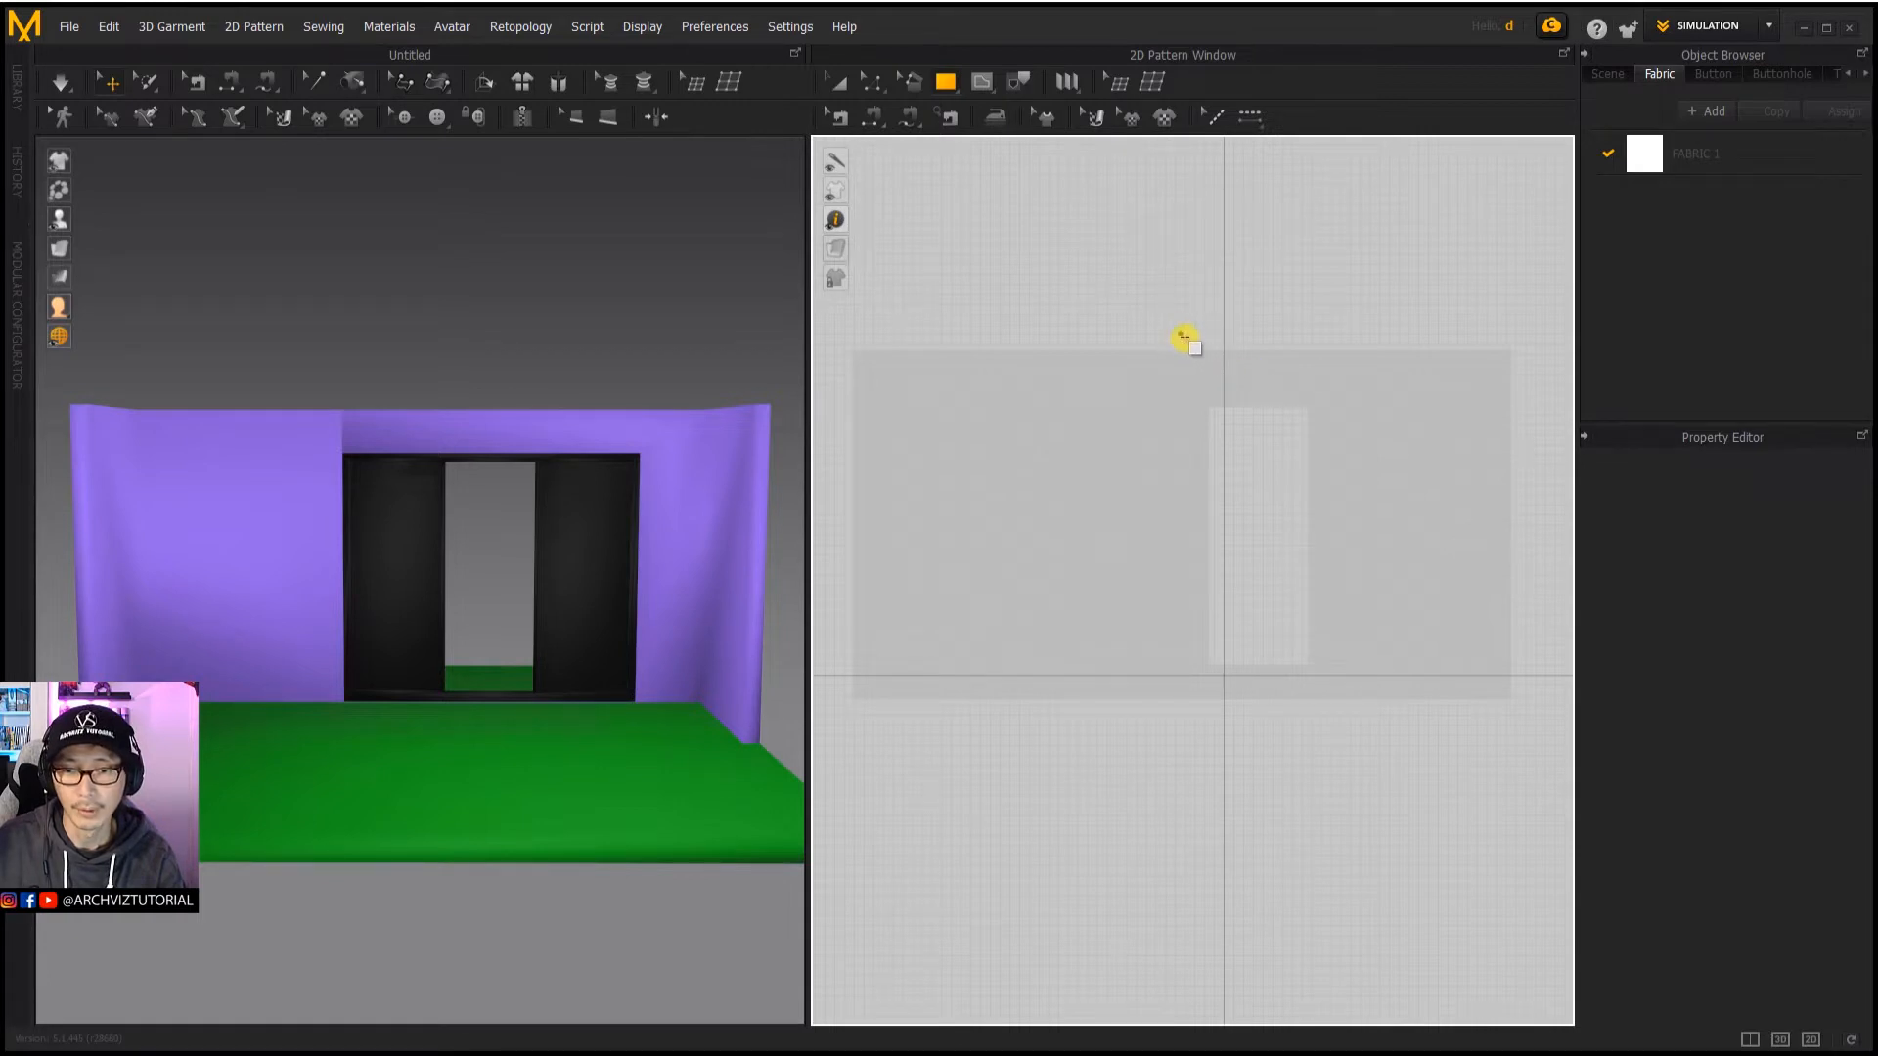
drag(1182, 336, 1333, 344)
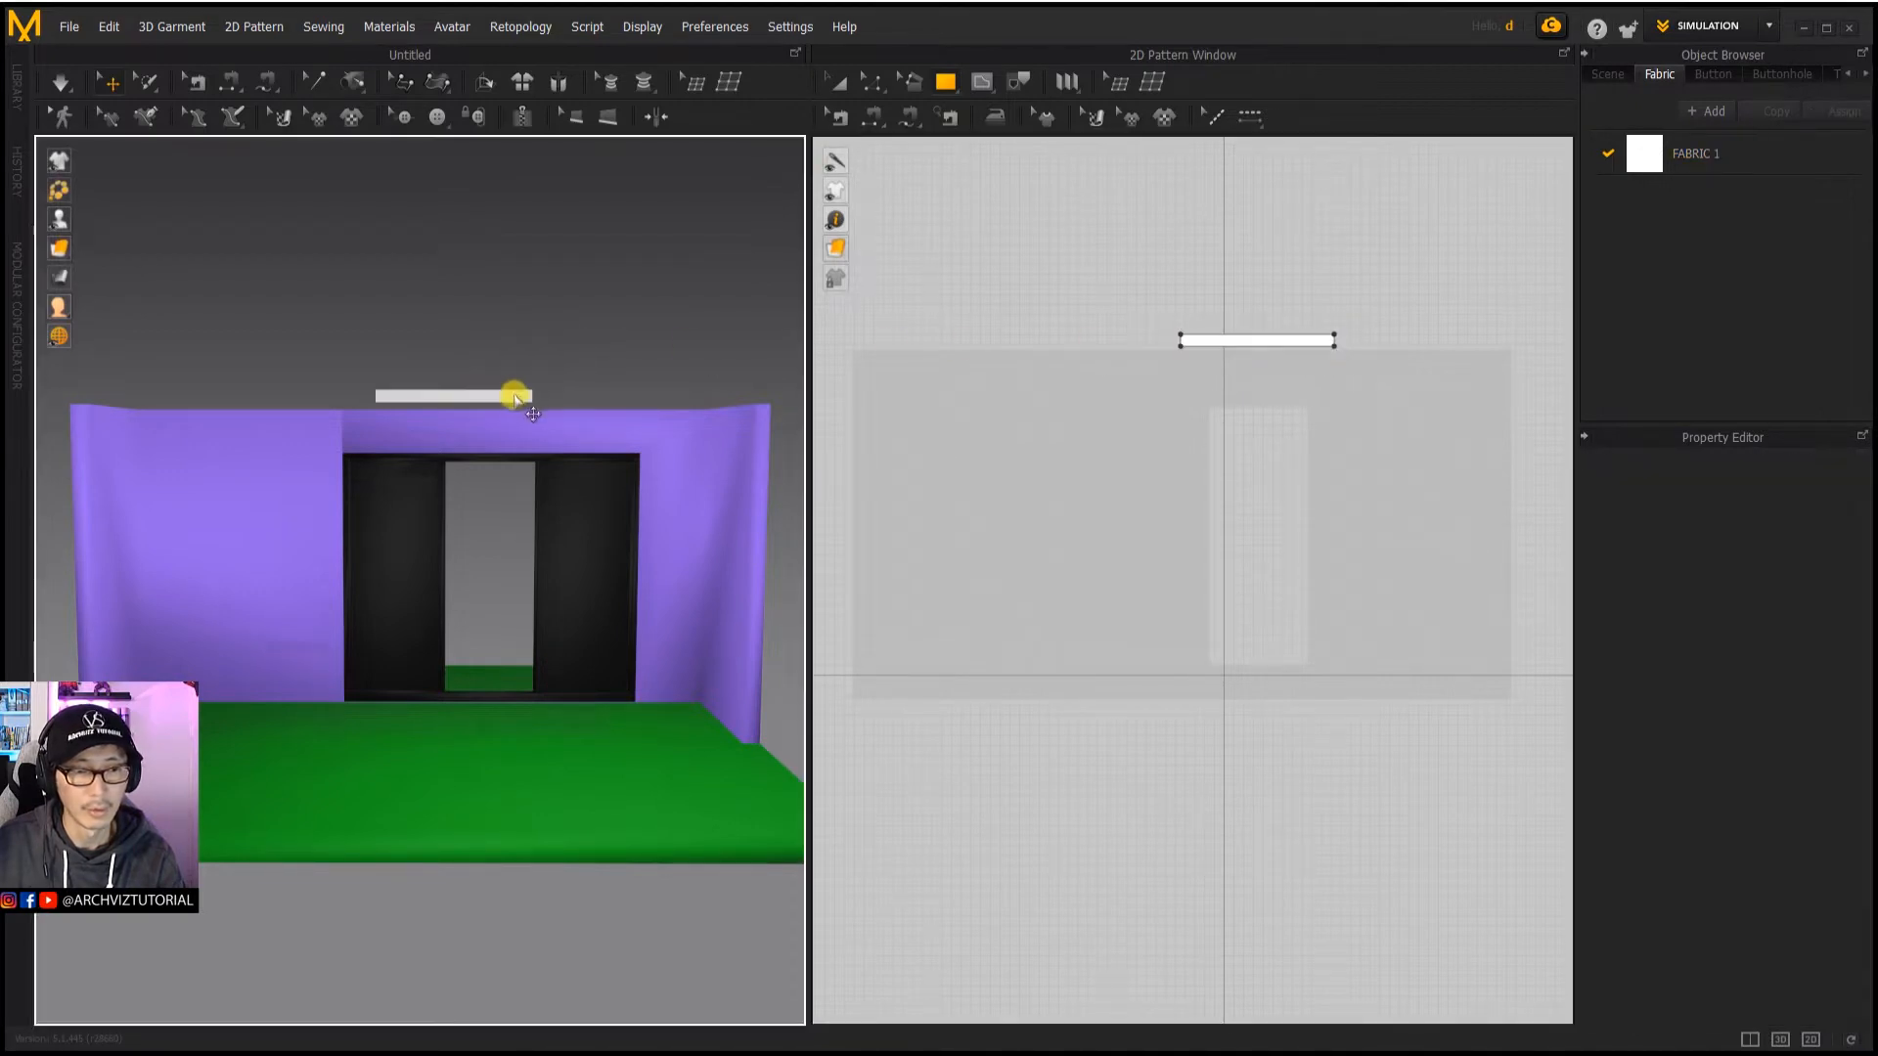
click(512, 394)
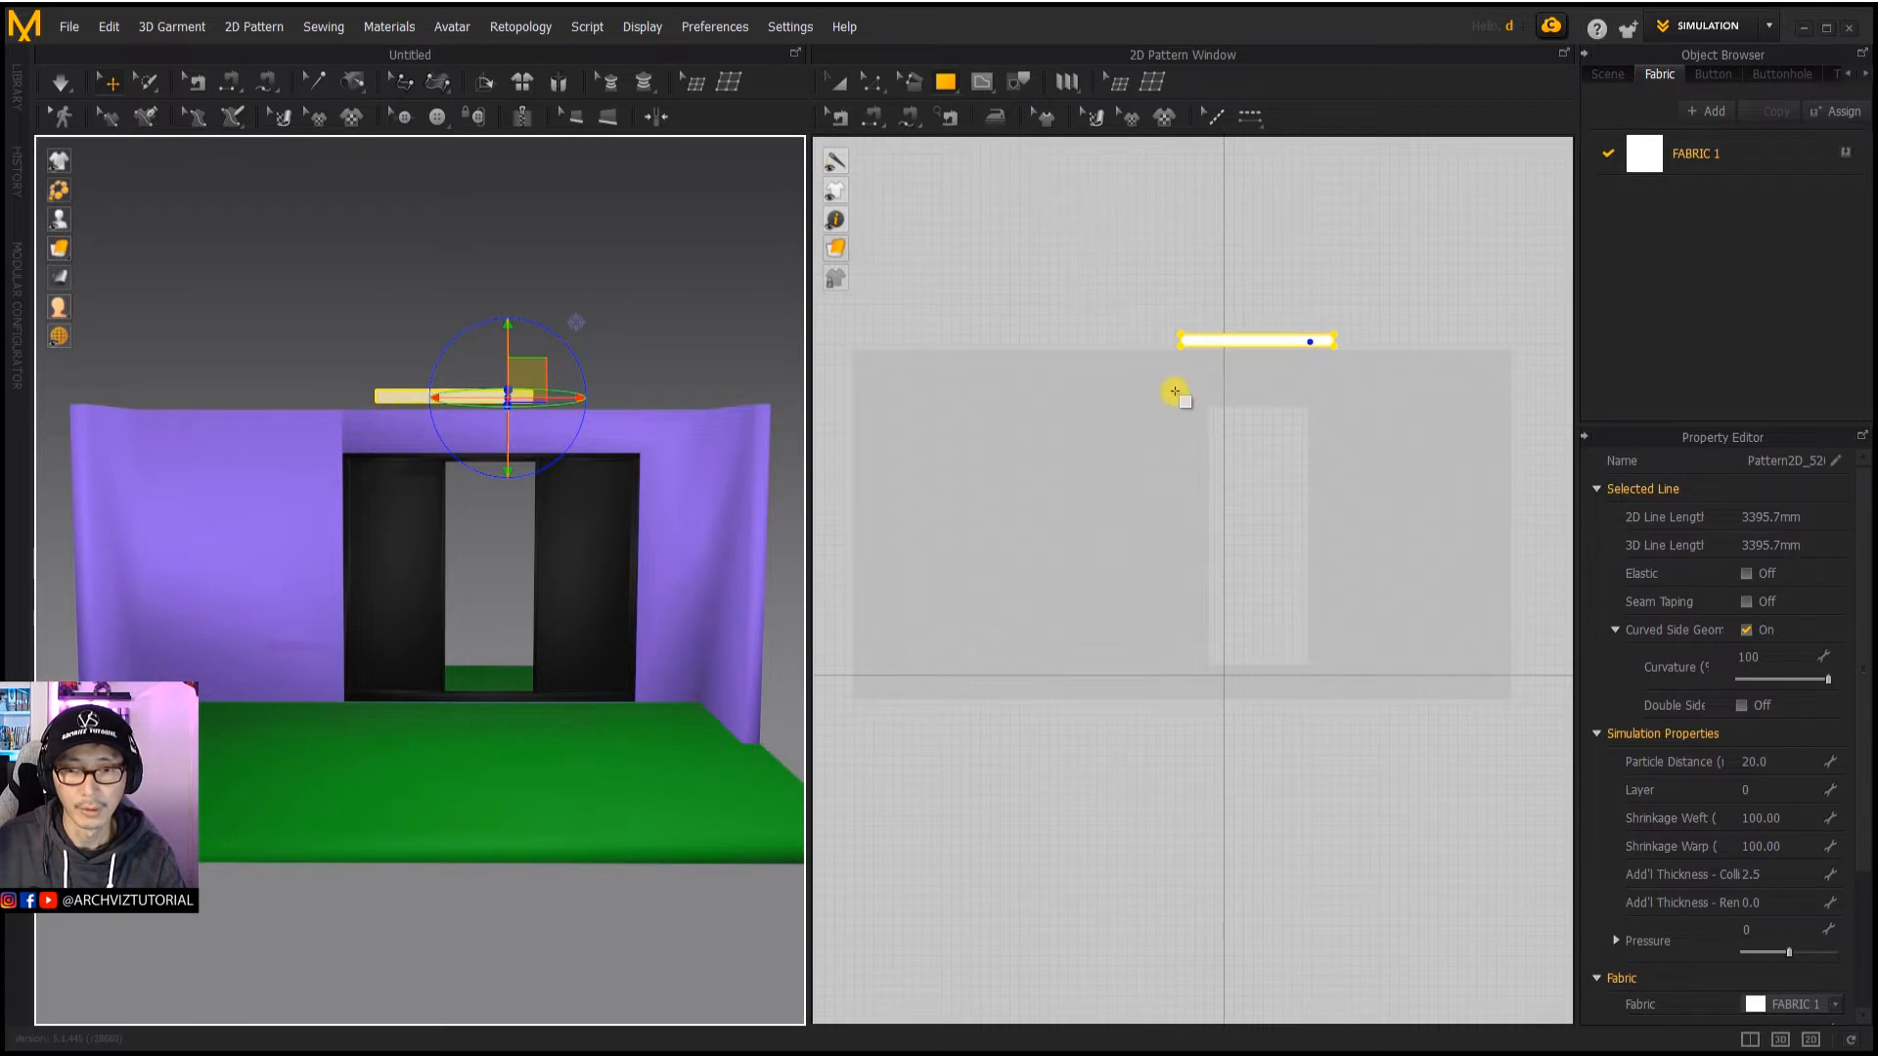
drag(1164, 353, 1423, 675)
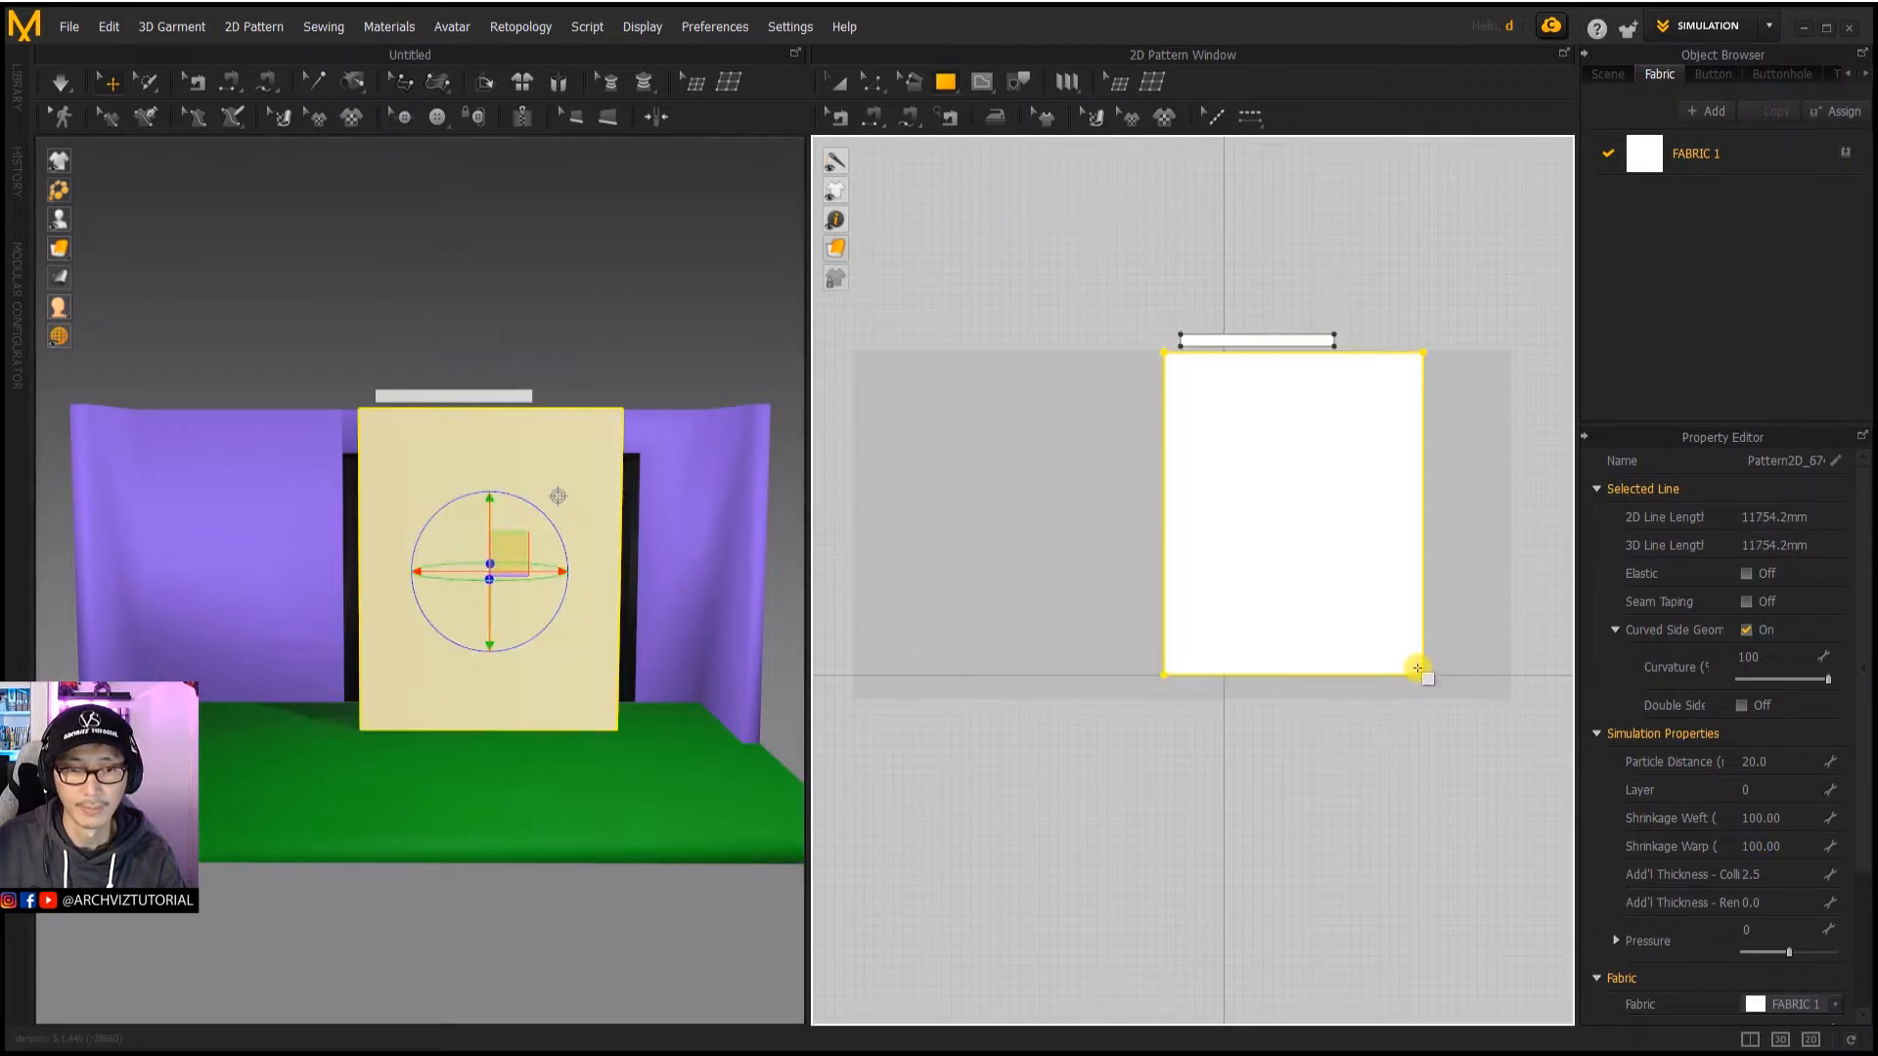
click(614, 330)
Step: Move the thin rectangular strip slightly upward in the 3D scene
click(508, 400)
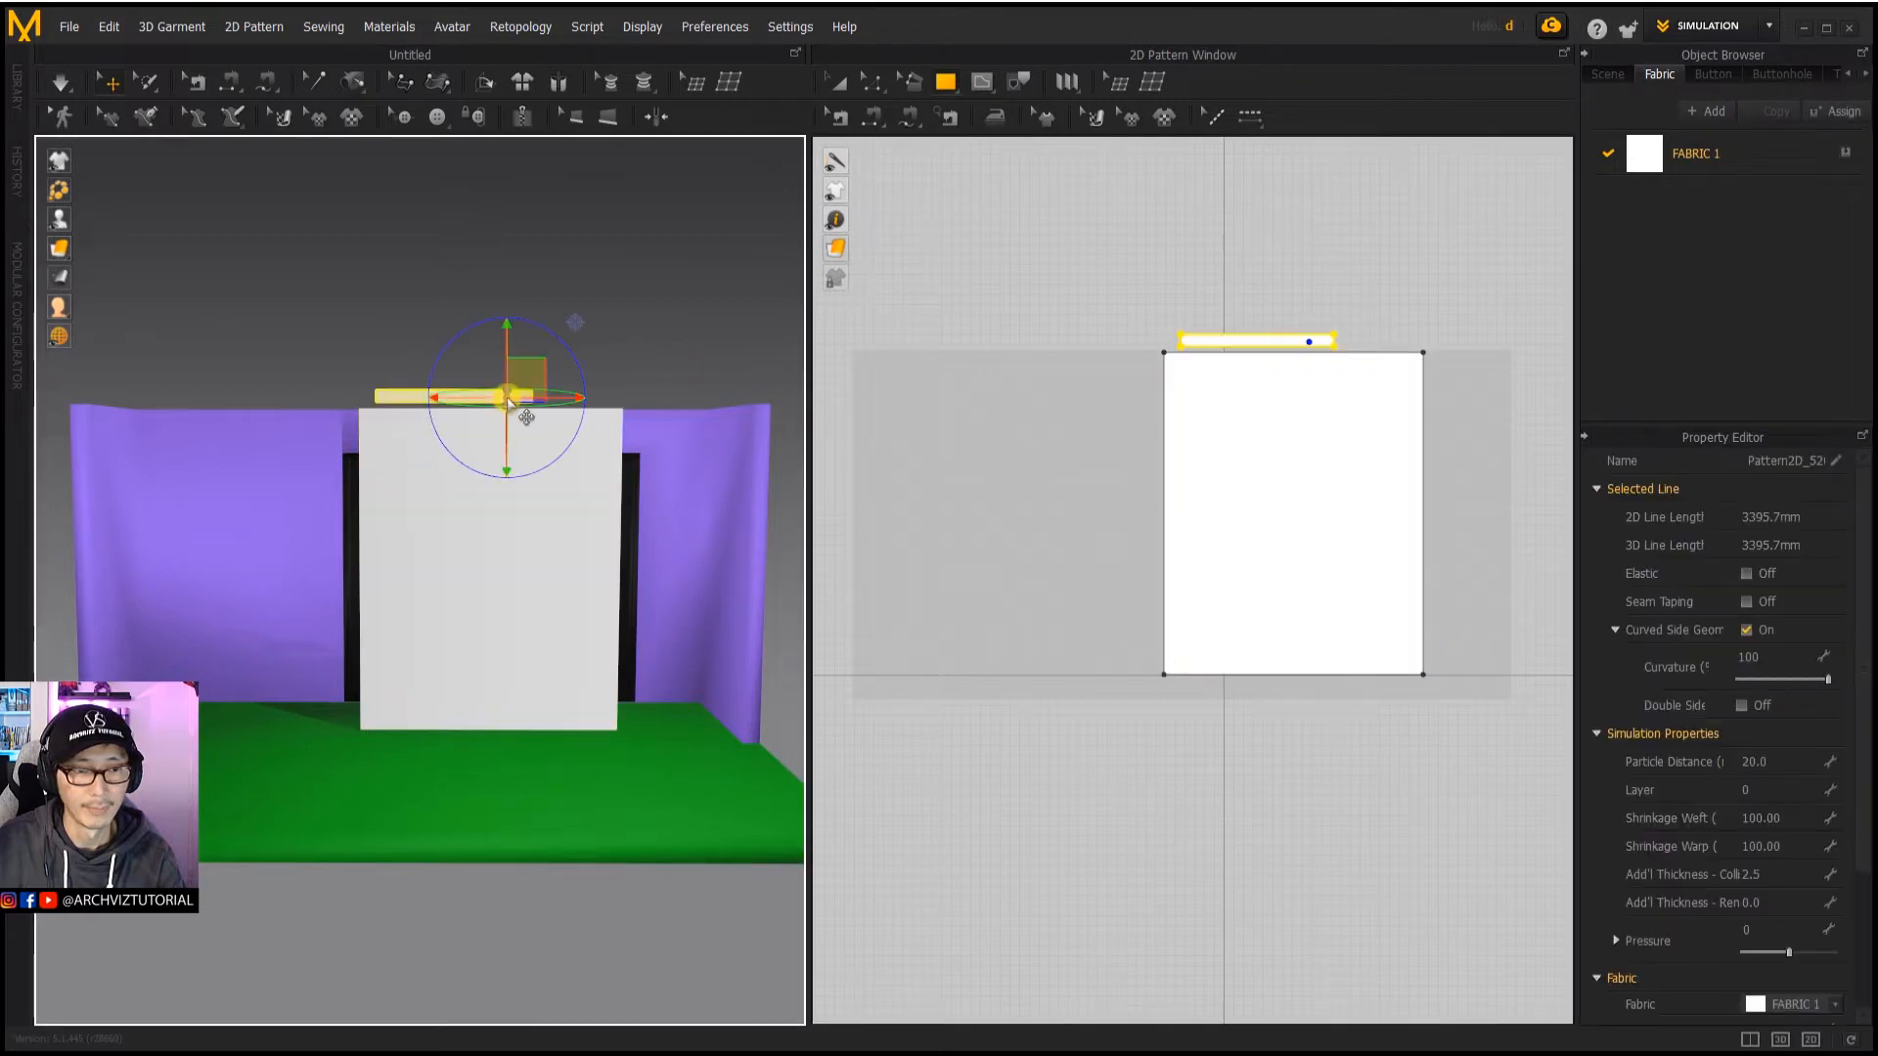
right_drag(582, 348, 517, 364)
drag(507, 341, 507, 334)
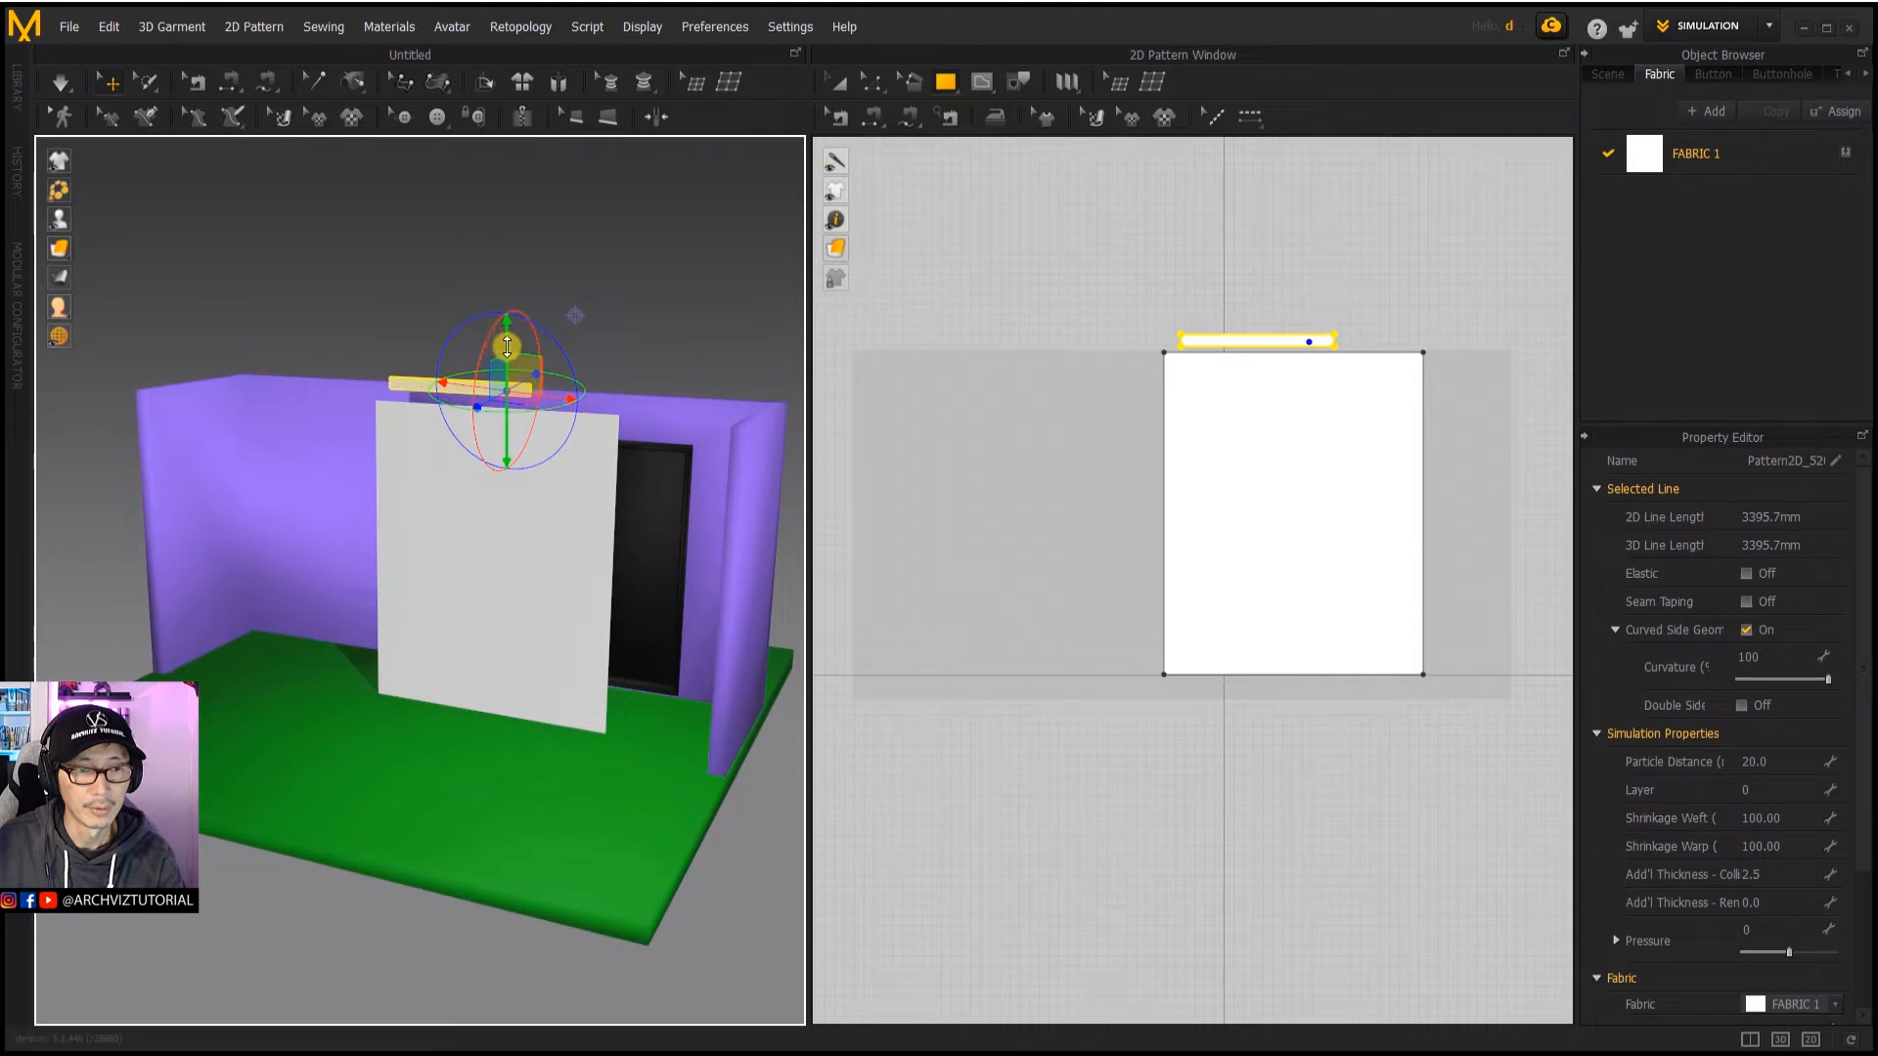
right_drag(524, 362, 594, 360)
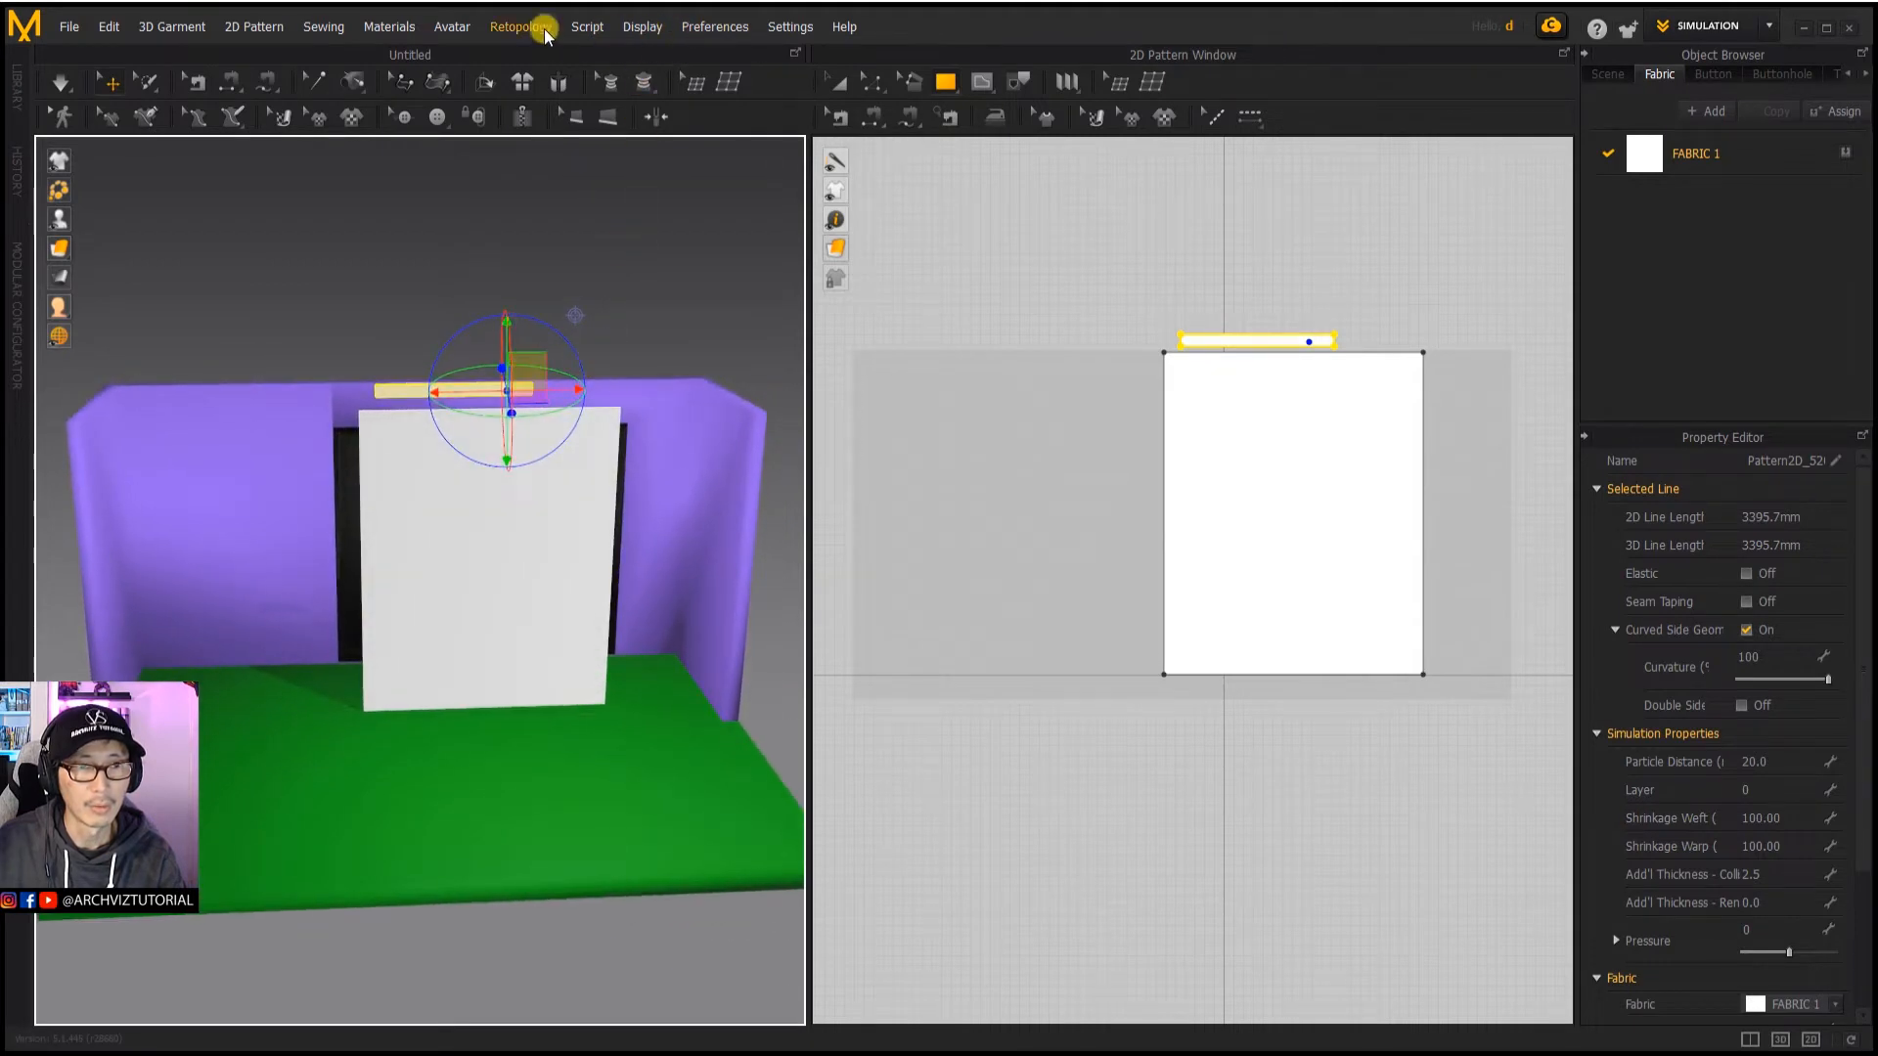
click(632, 29)
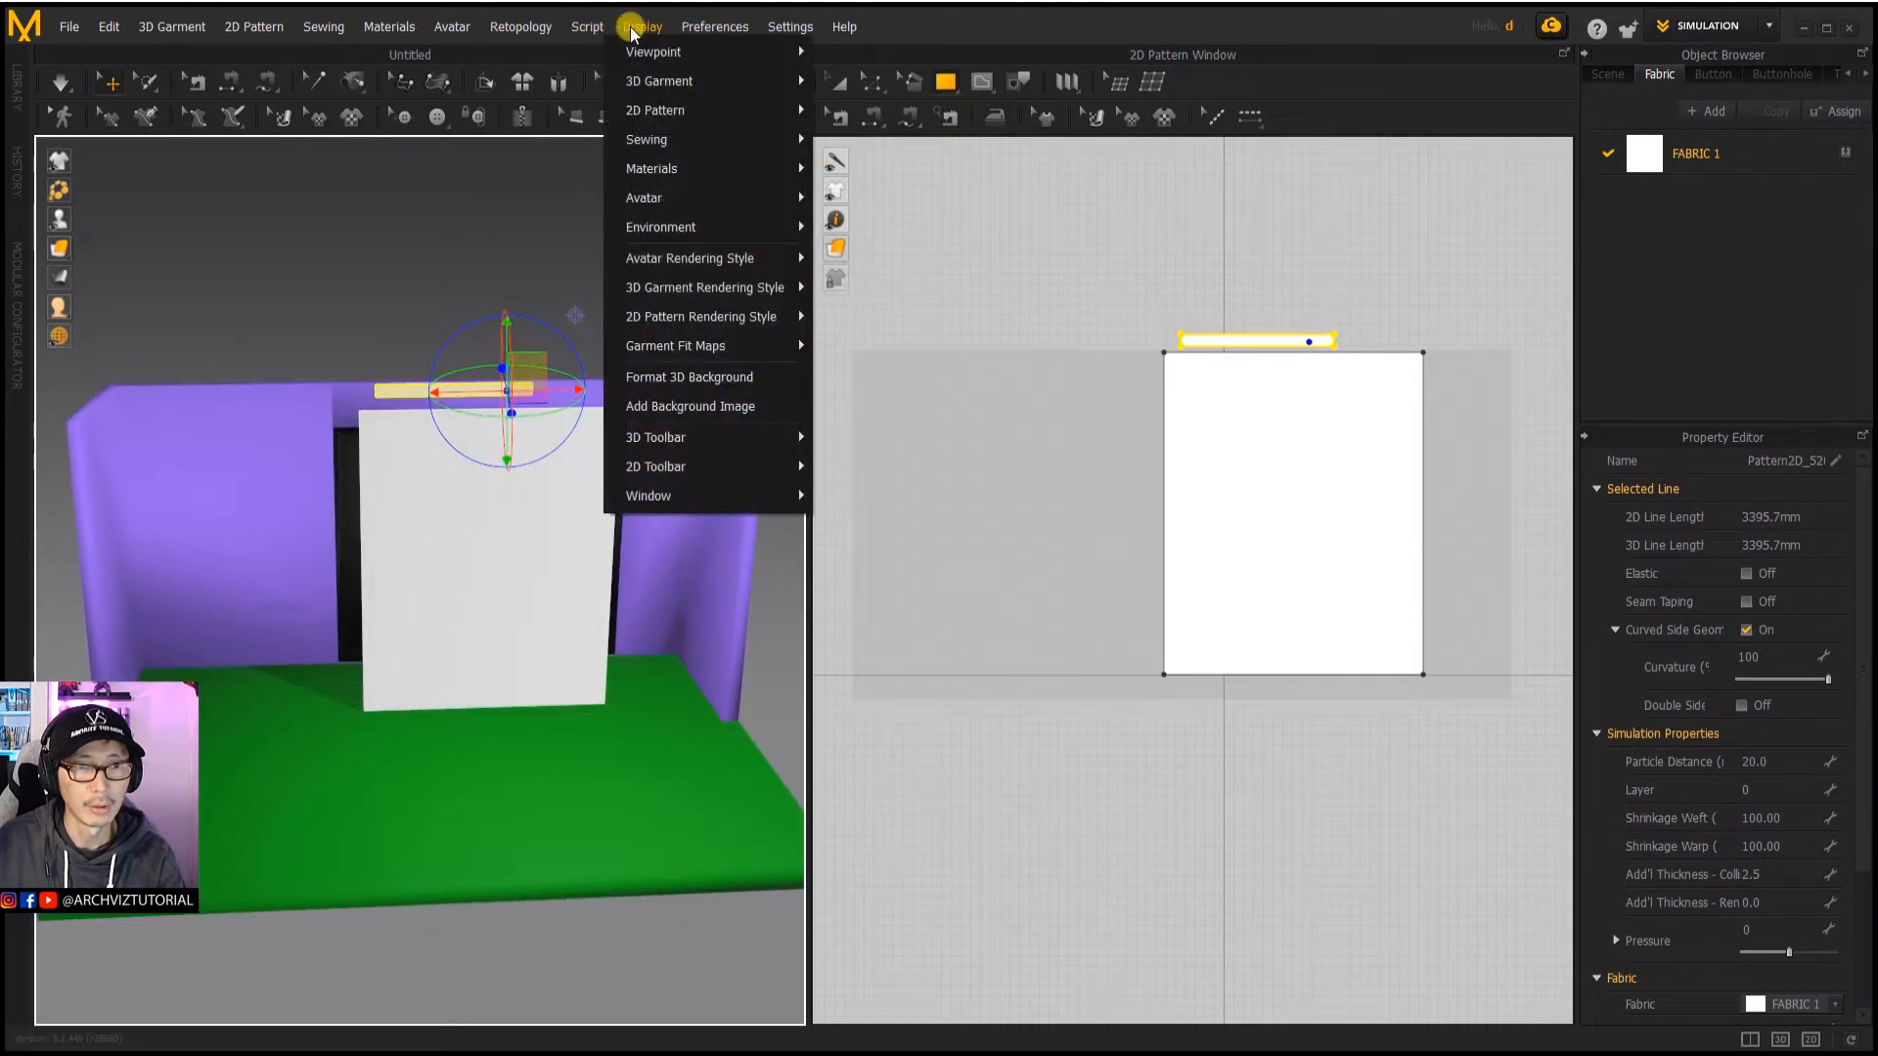
mouse_move(715, 26)
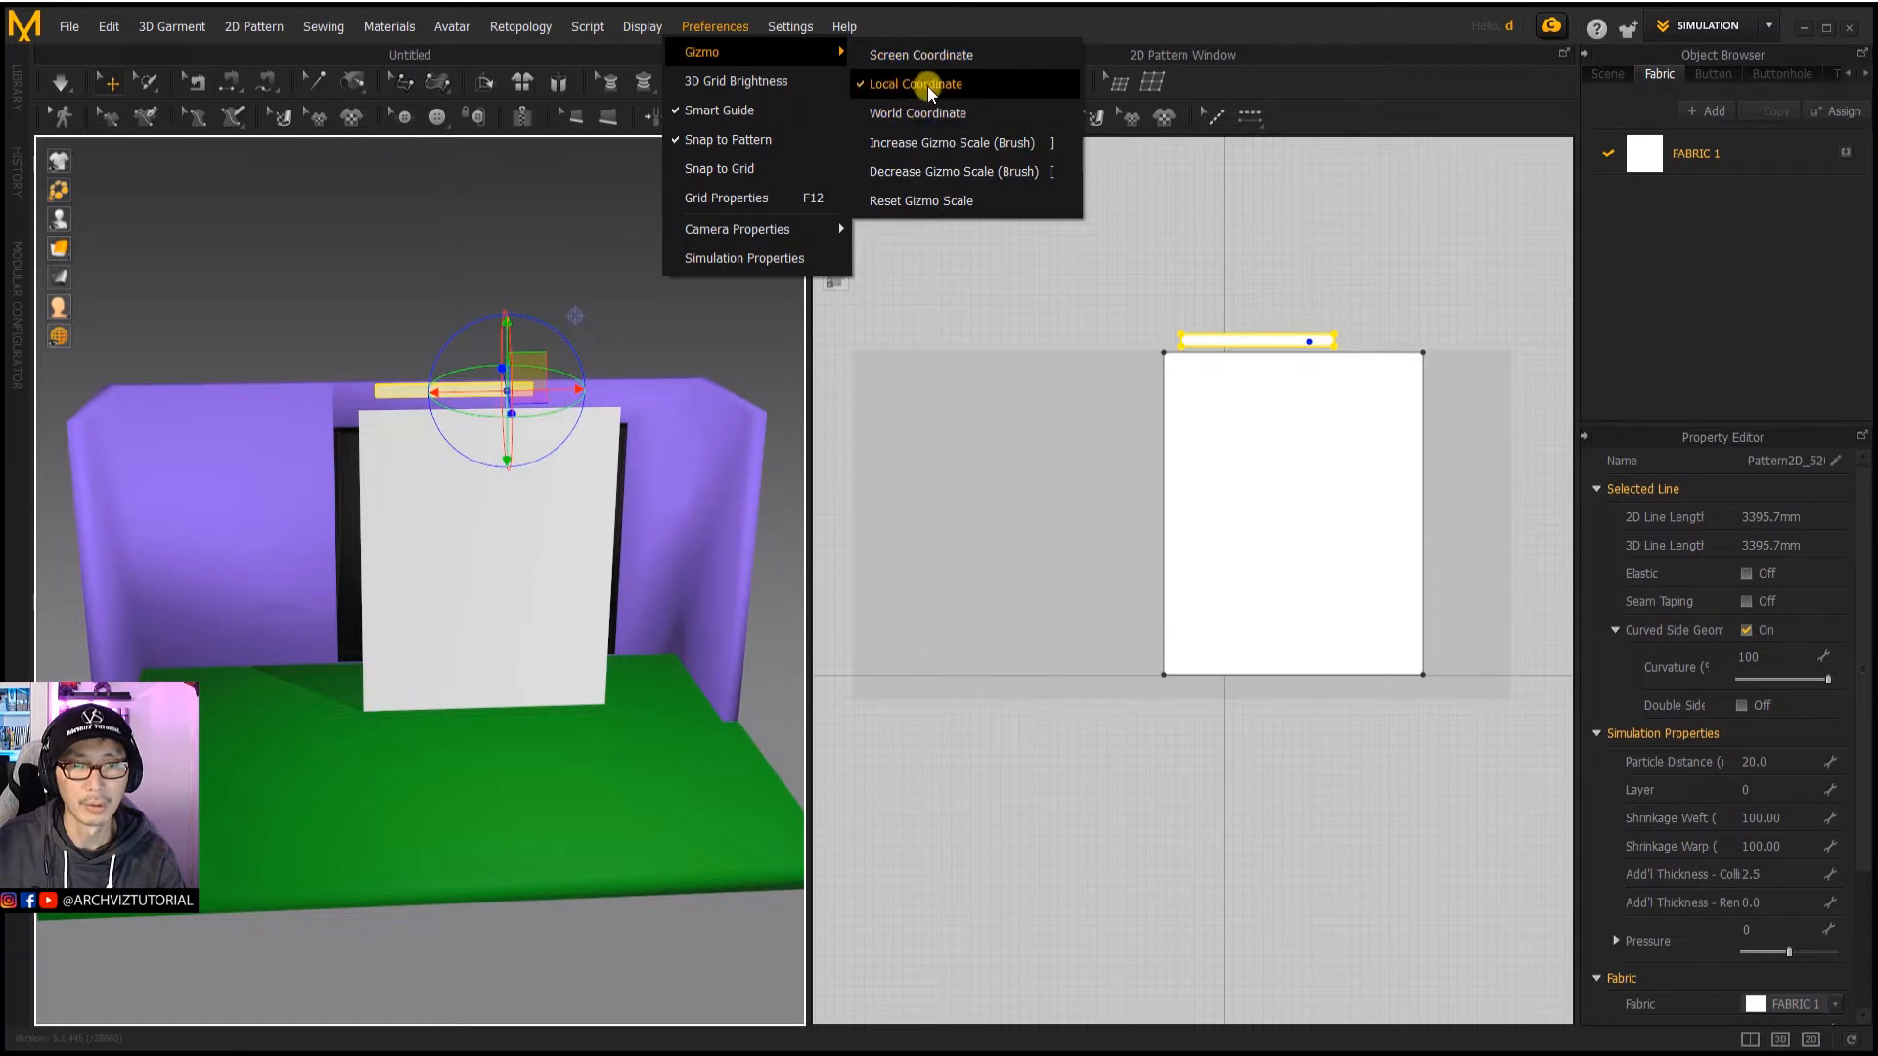
click(569, 299)
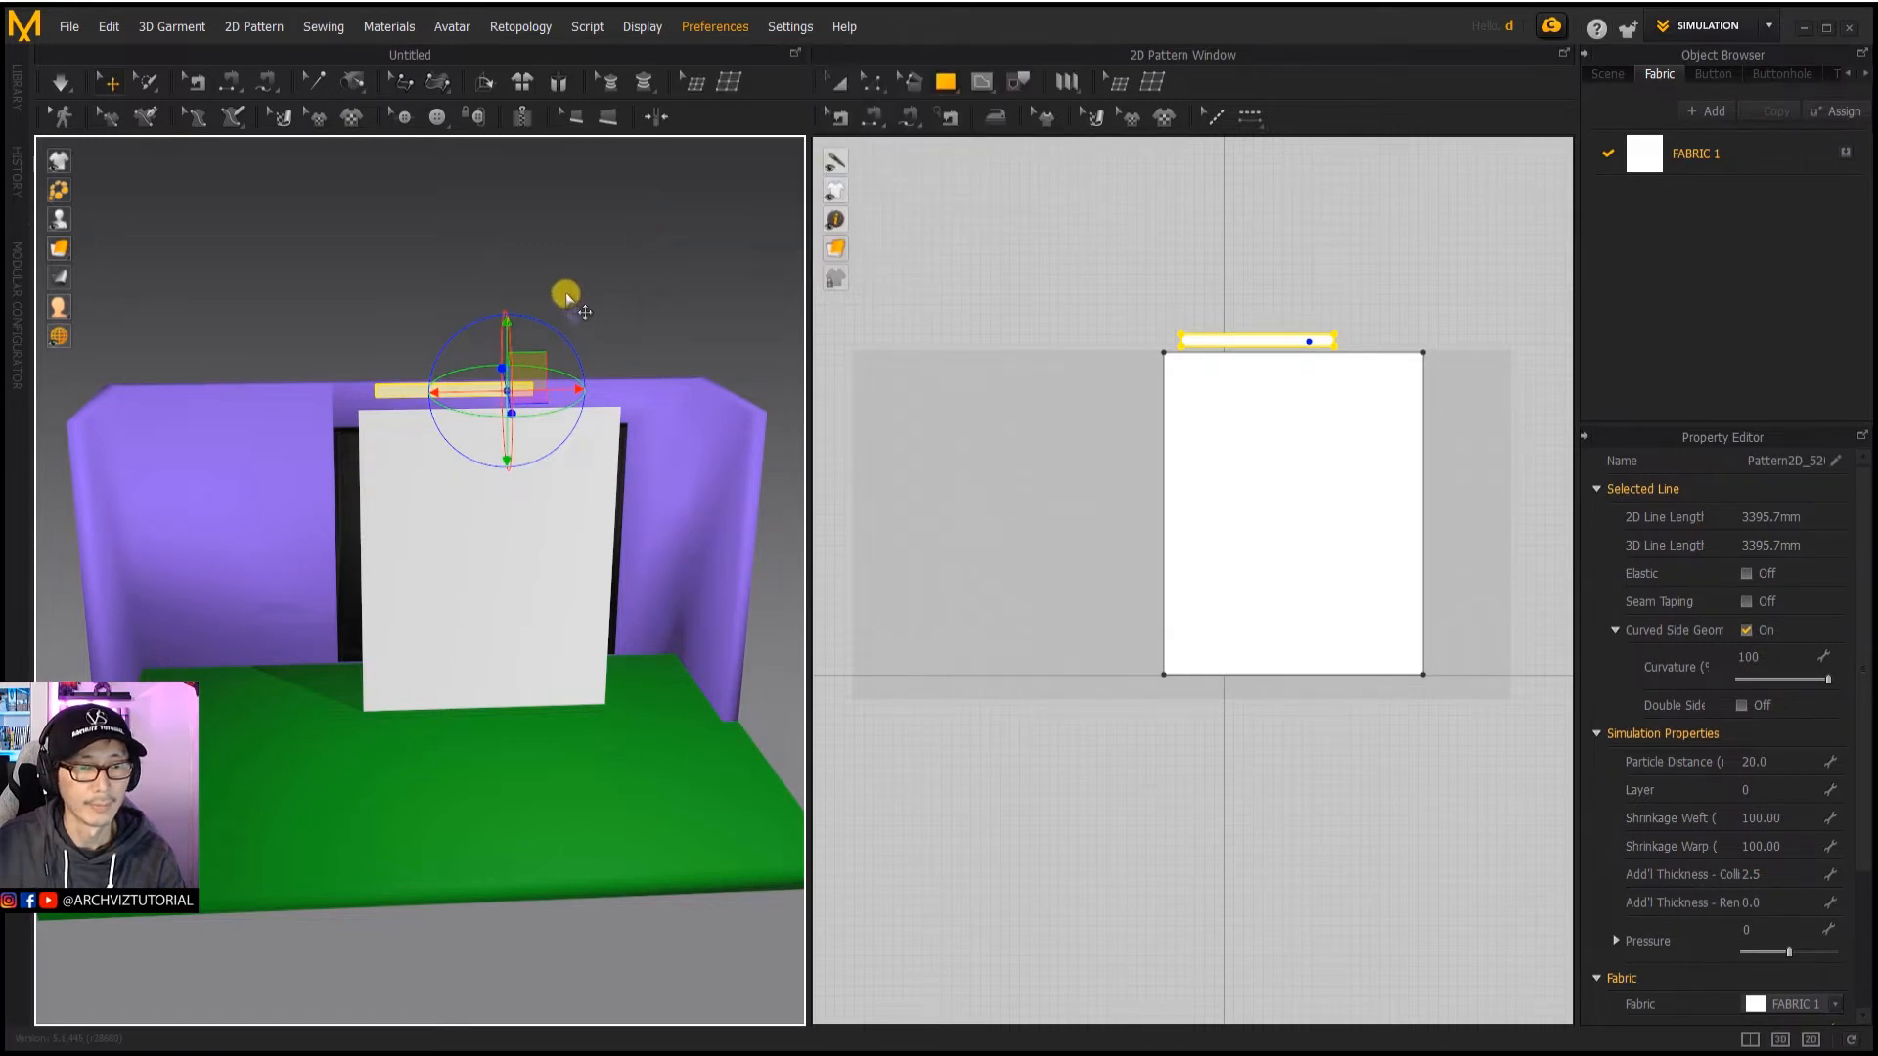
click(478, 389)
right_drag(478, 390, 479, 457)
drag(1077, 290, 1484, 783)
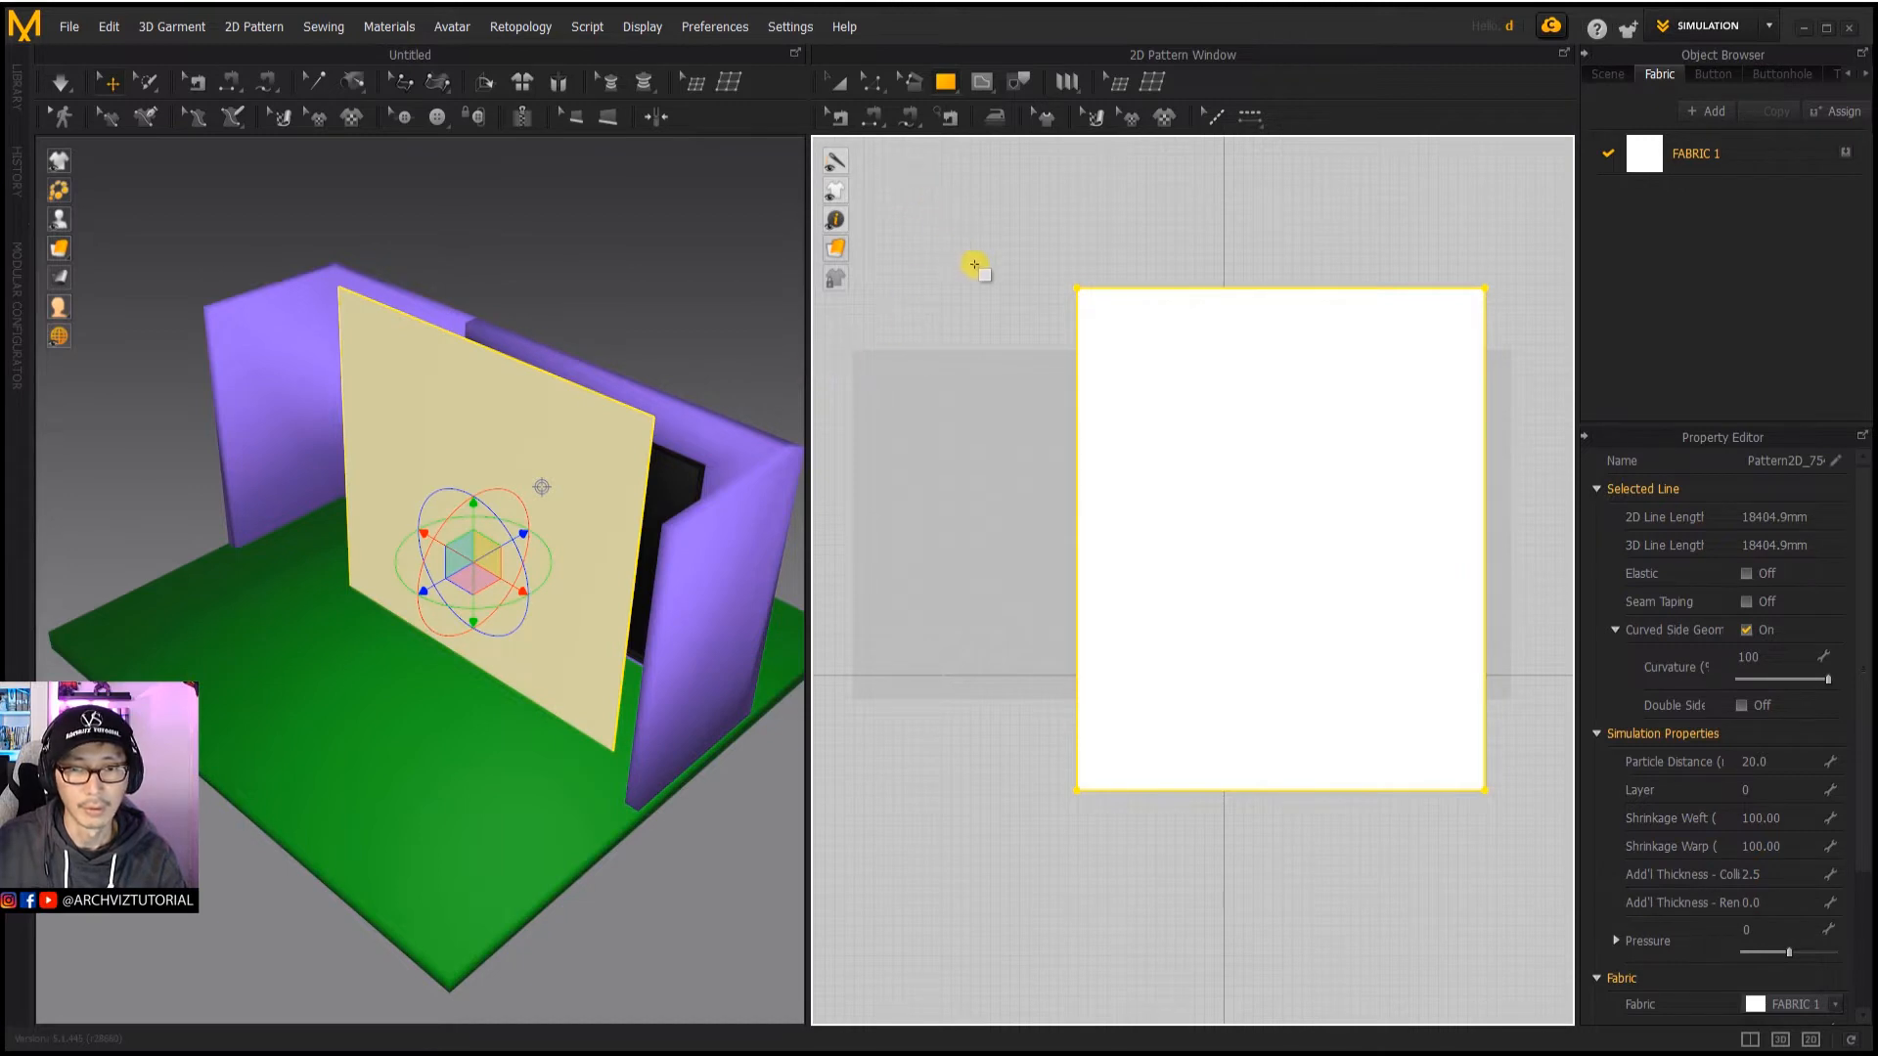
key(ctrl+z)
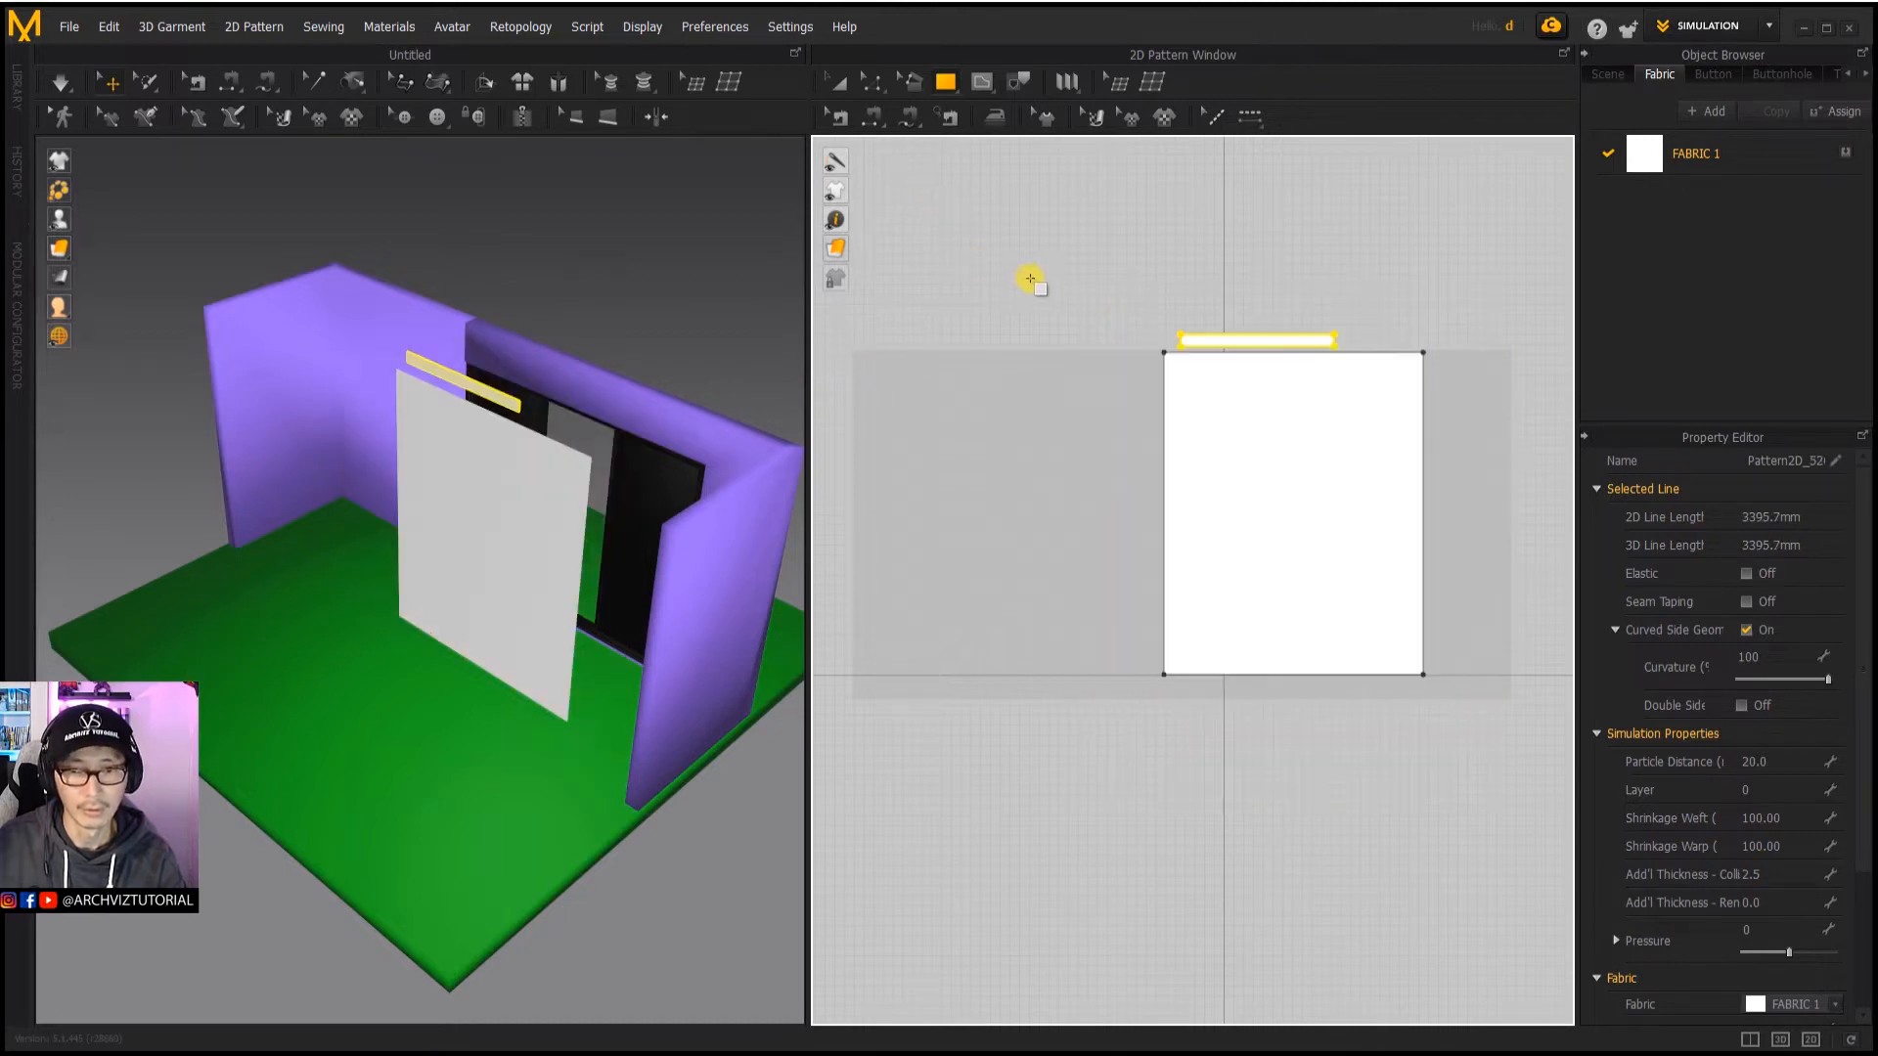
Step: Select both rectangle patterns with Transform Pattern and move them back in 3D until they sit against the sliding door wall
click(833, 86)
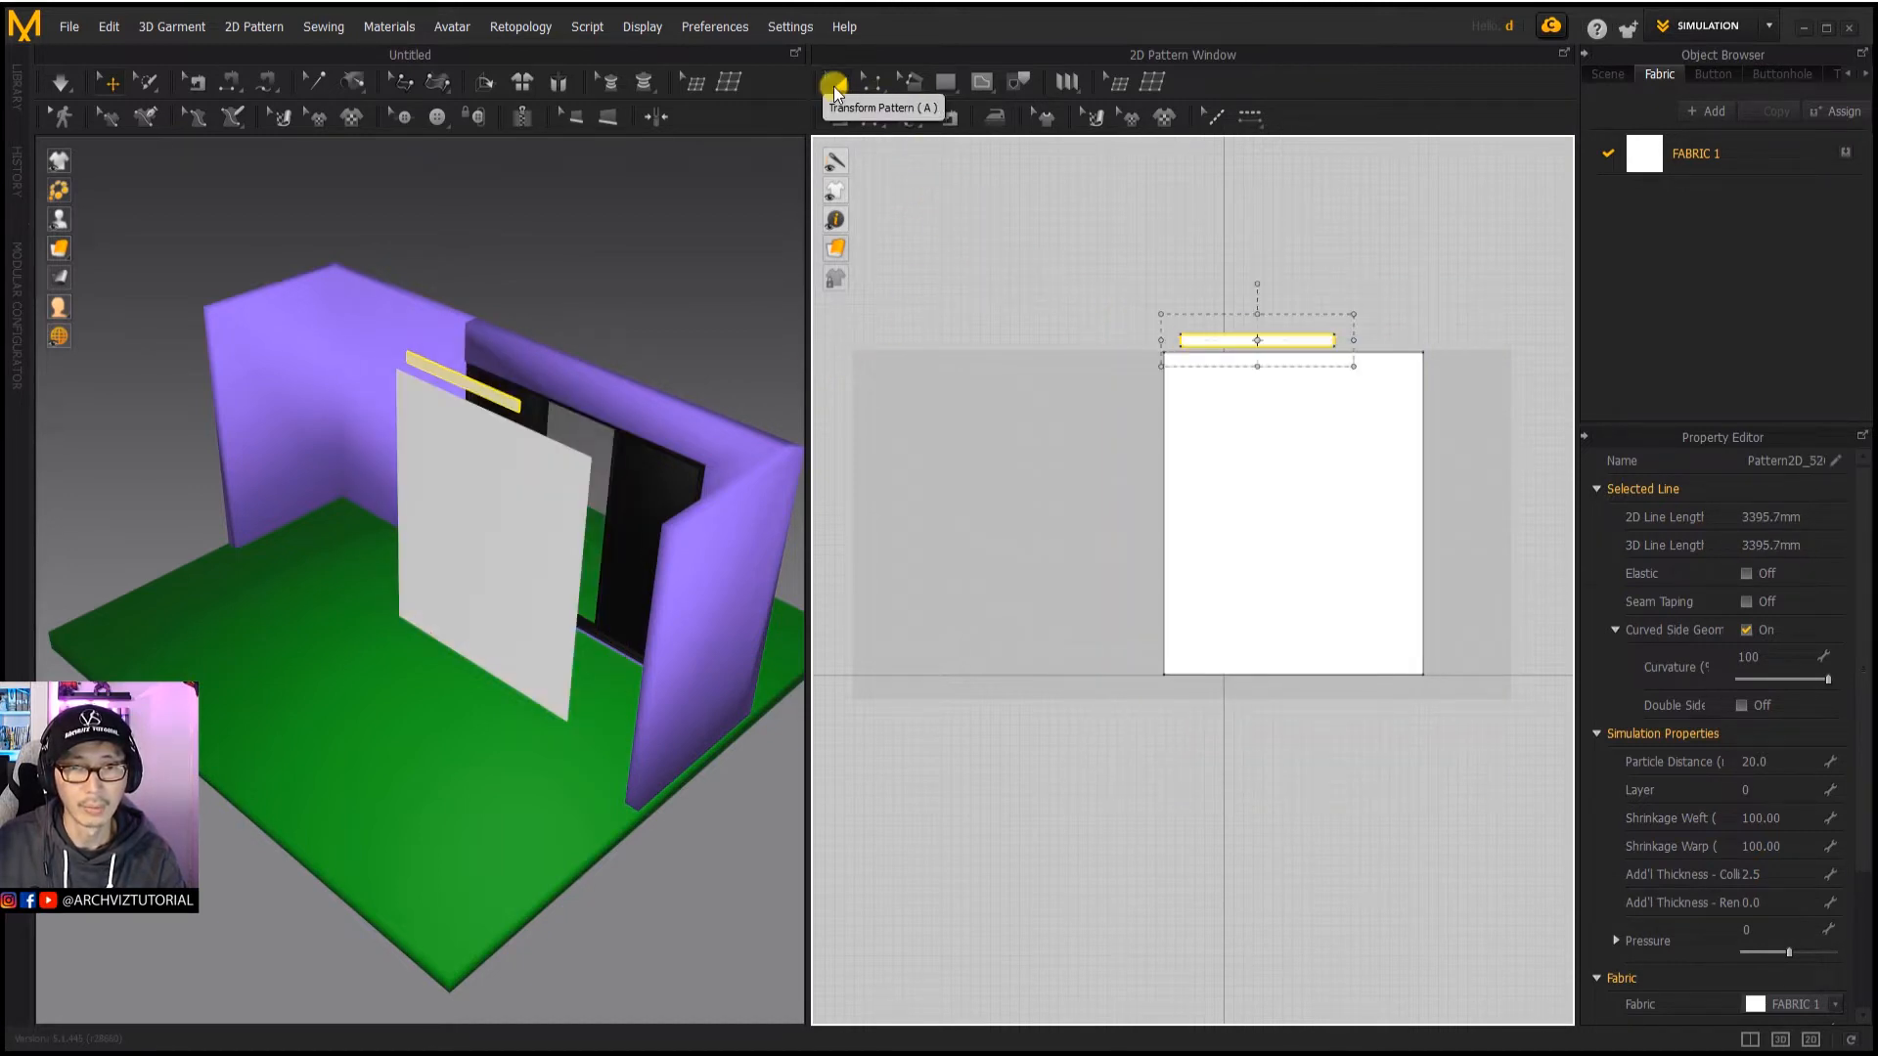
drag(1079, 260, 1425, 691)
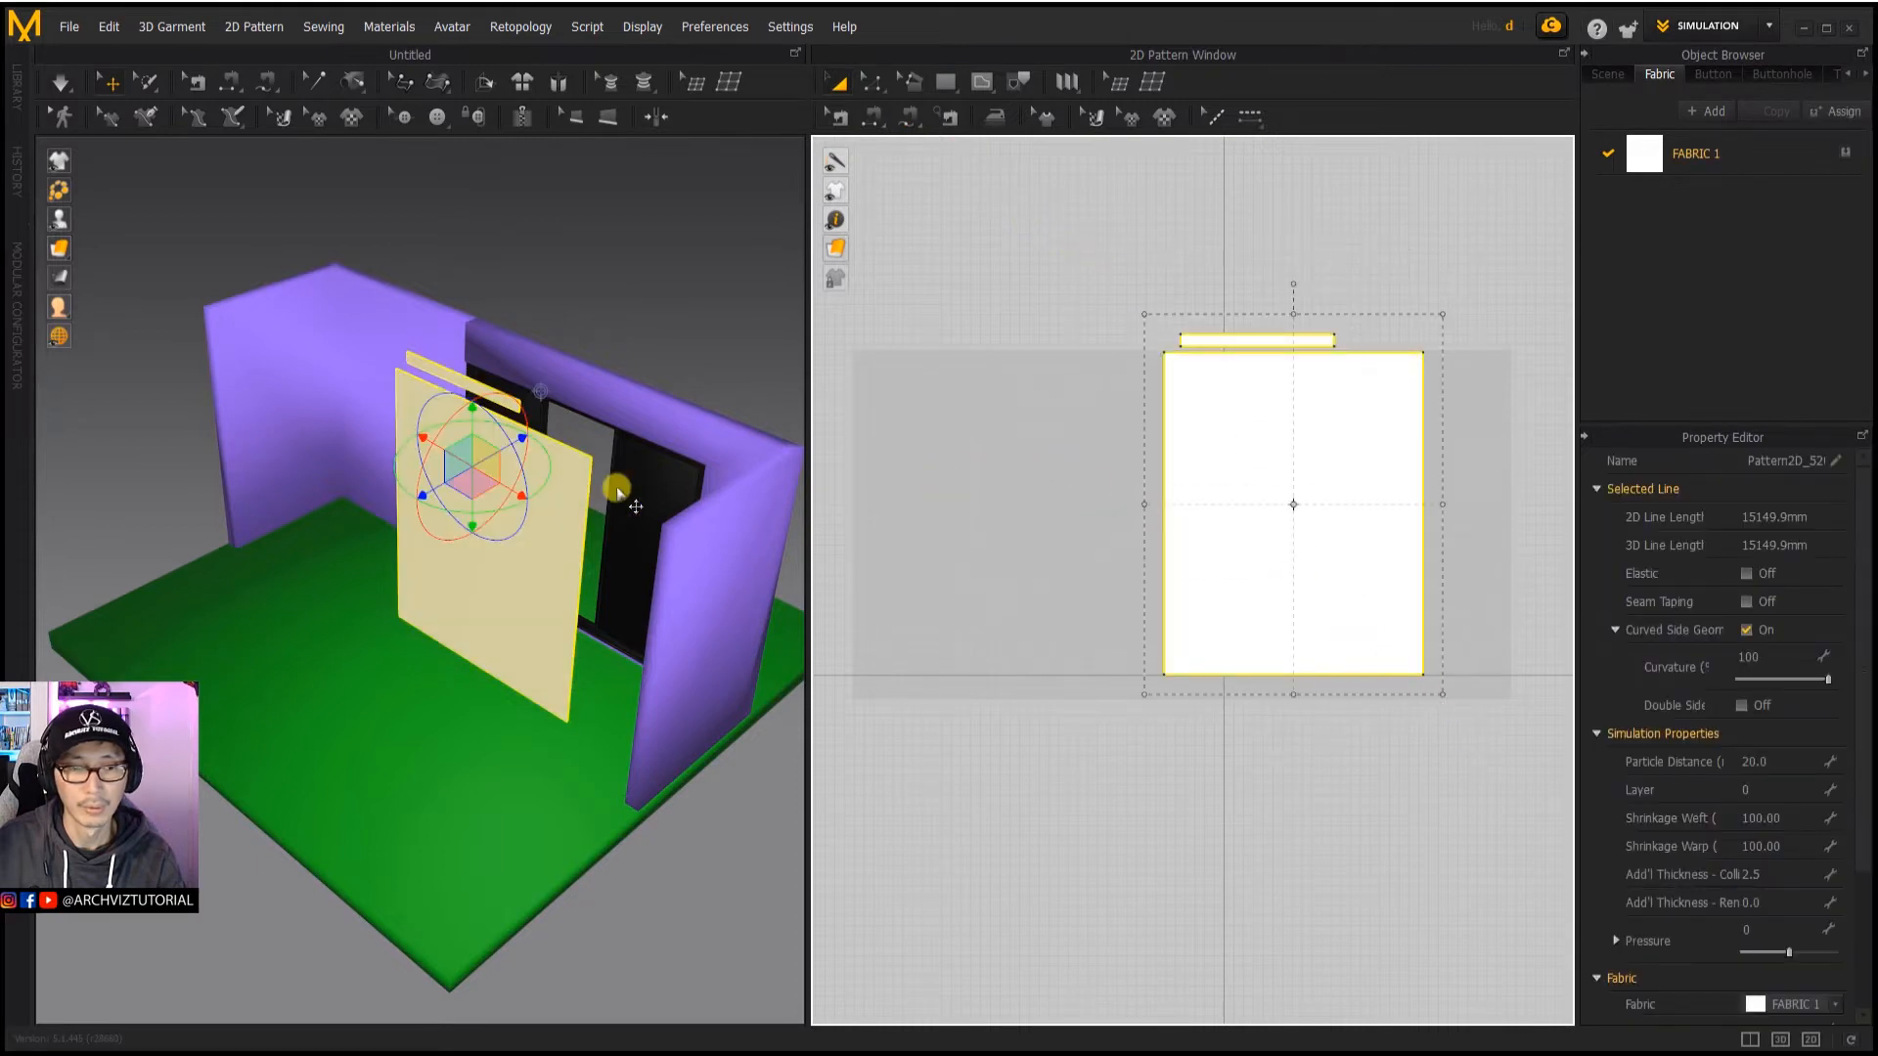
right_drag(616, 486, 495, 481)
drag(525, 445, 631, 434)
right_drag(604, 442, 507, 343)
right_drag(545, 205, 635, 220)
right_drag(411, 370, 442, 264)
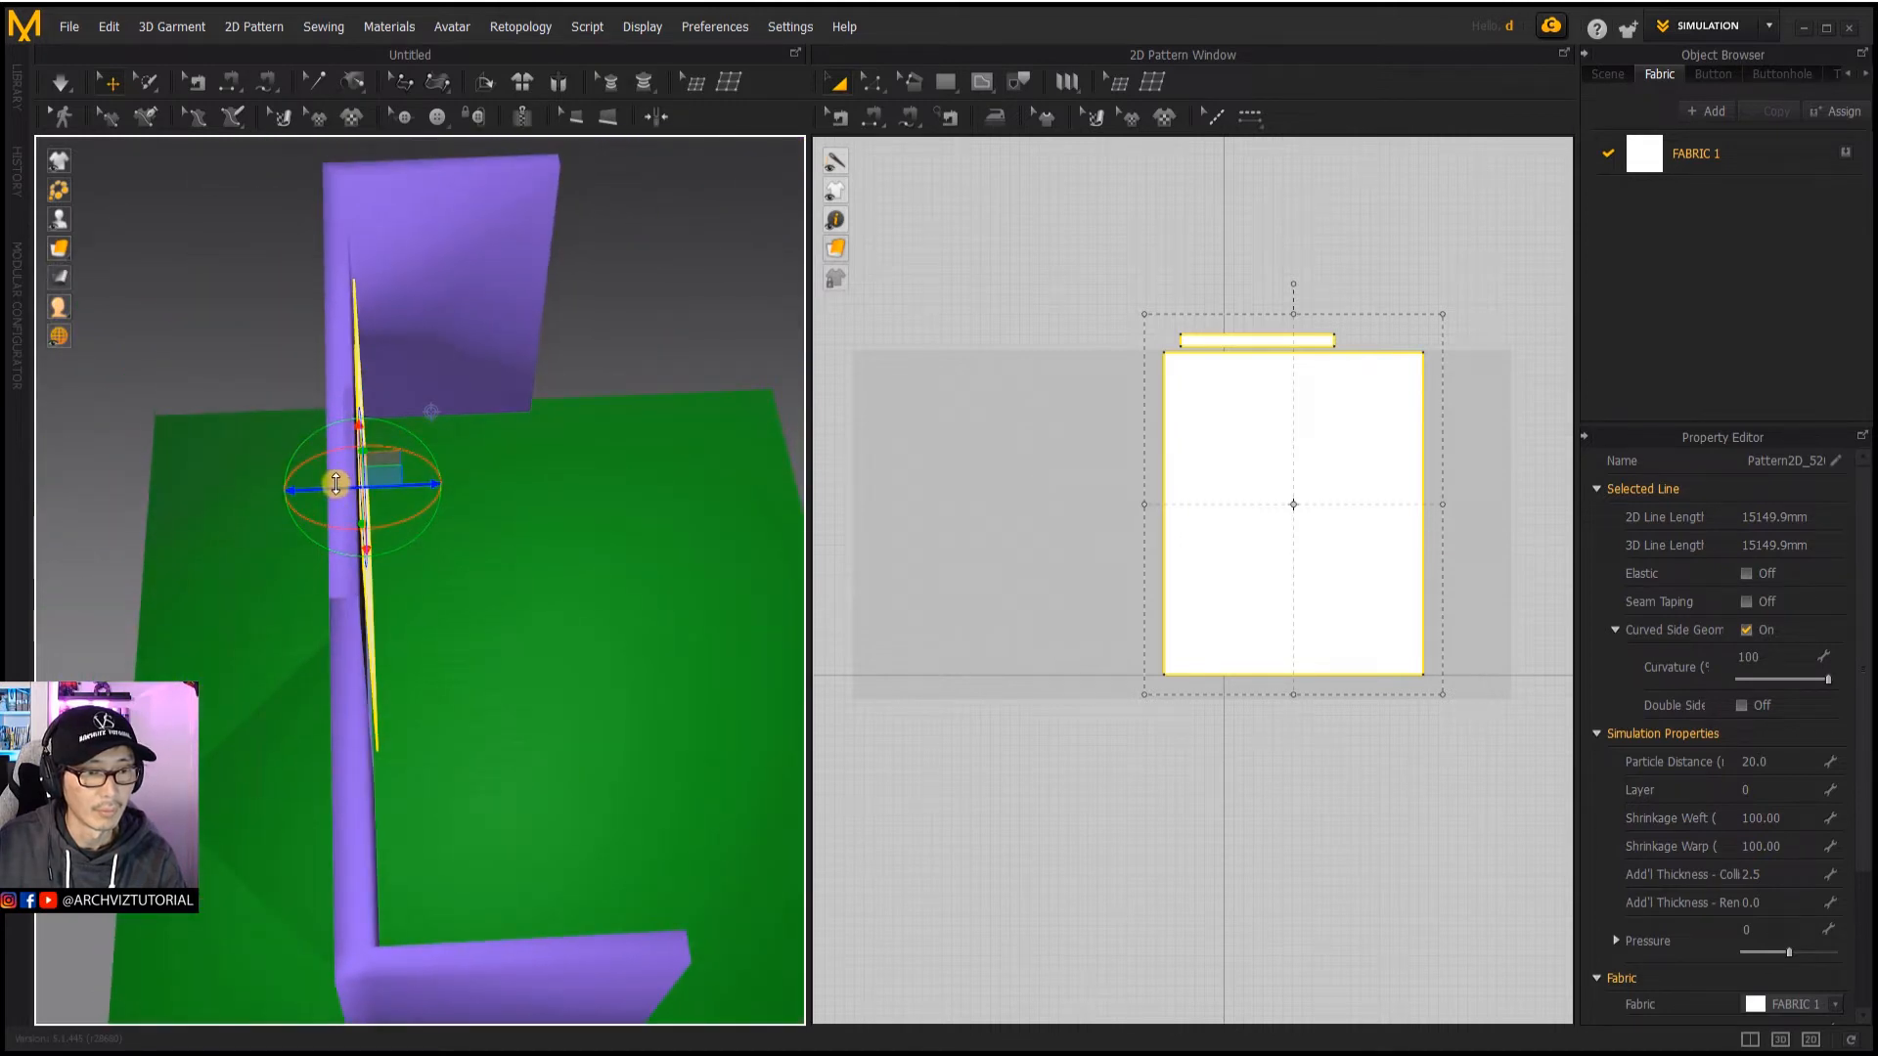
drag(335, 484, 334, 484)
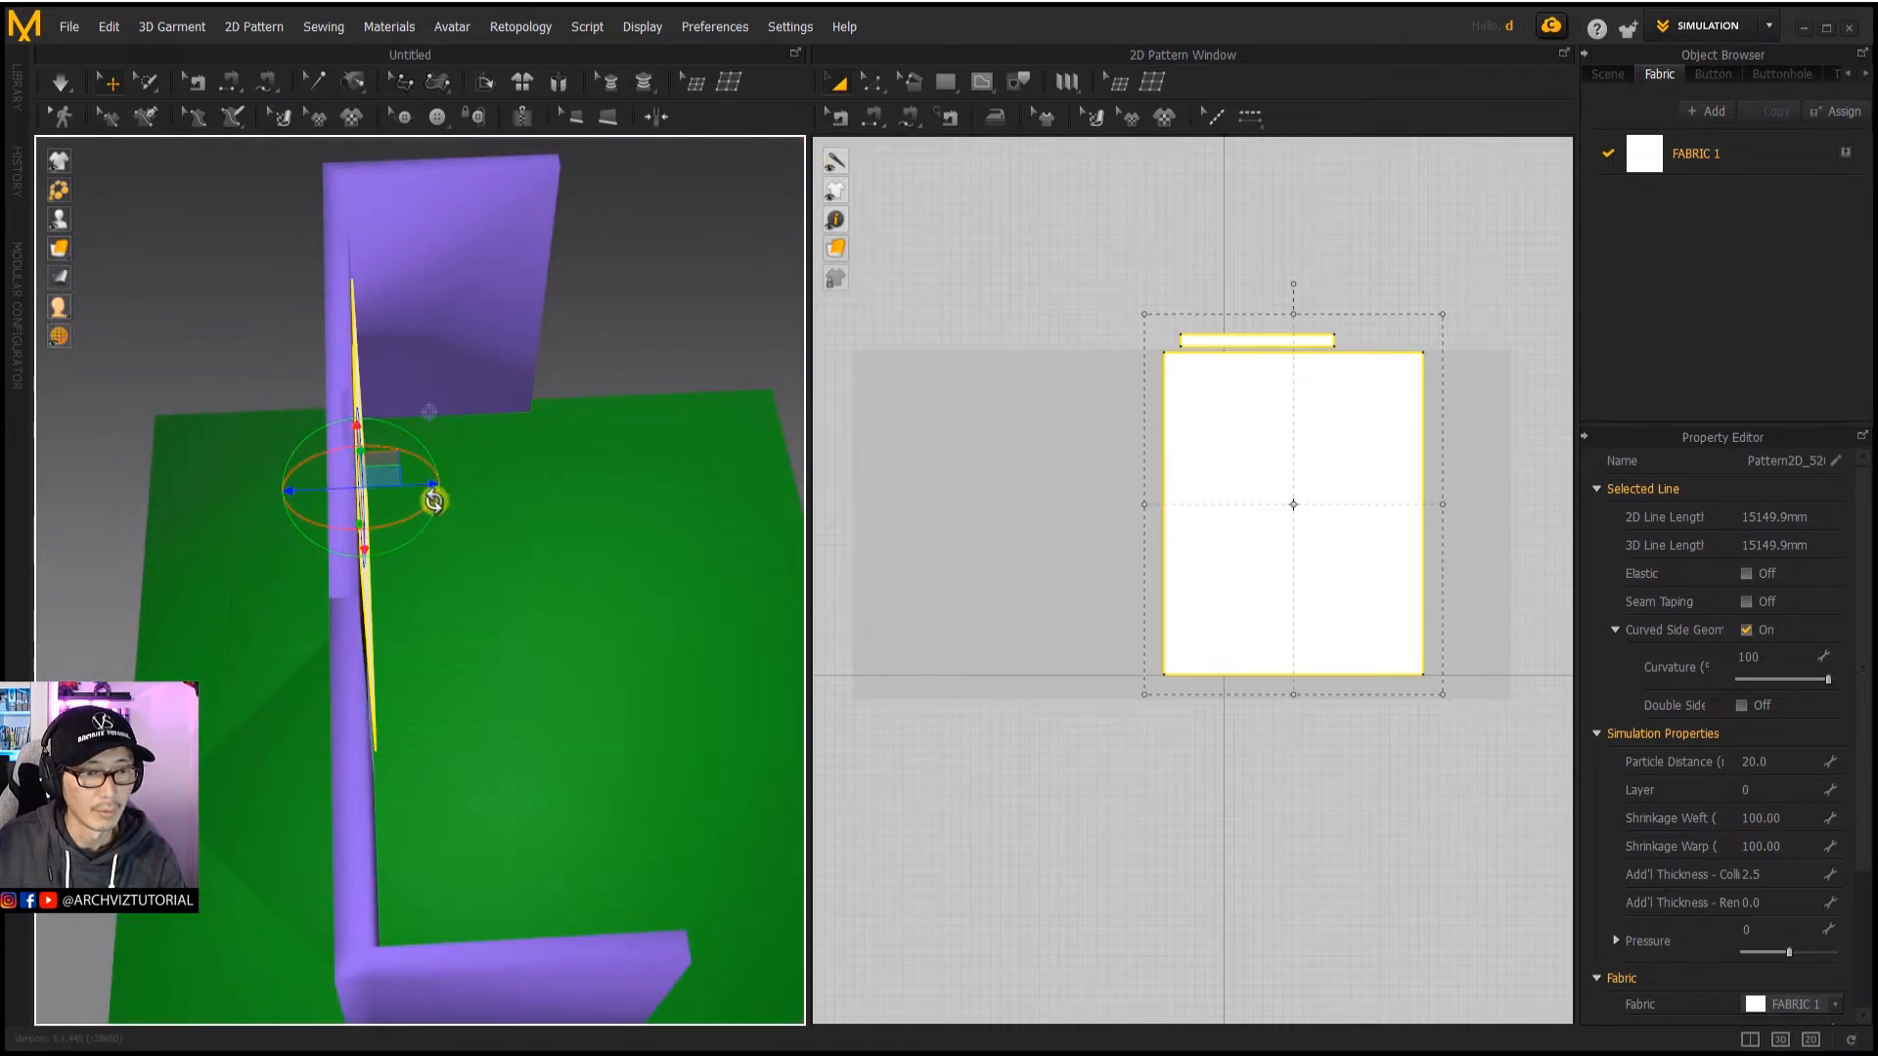
Step: Lower both patterns together until the thin strip sits on the wall just above the door opening
right_drag(431, 503, 518, 421)
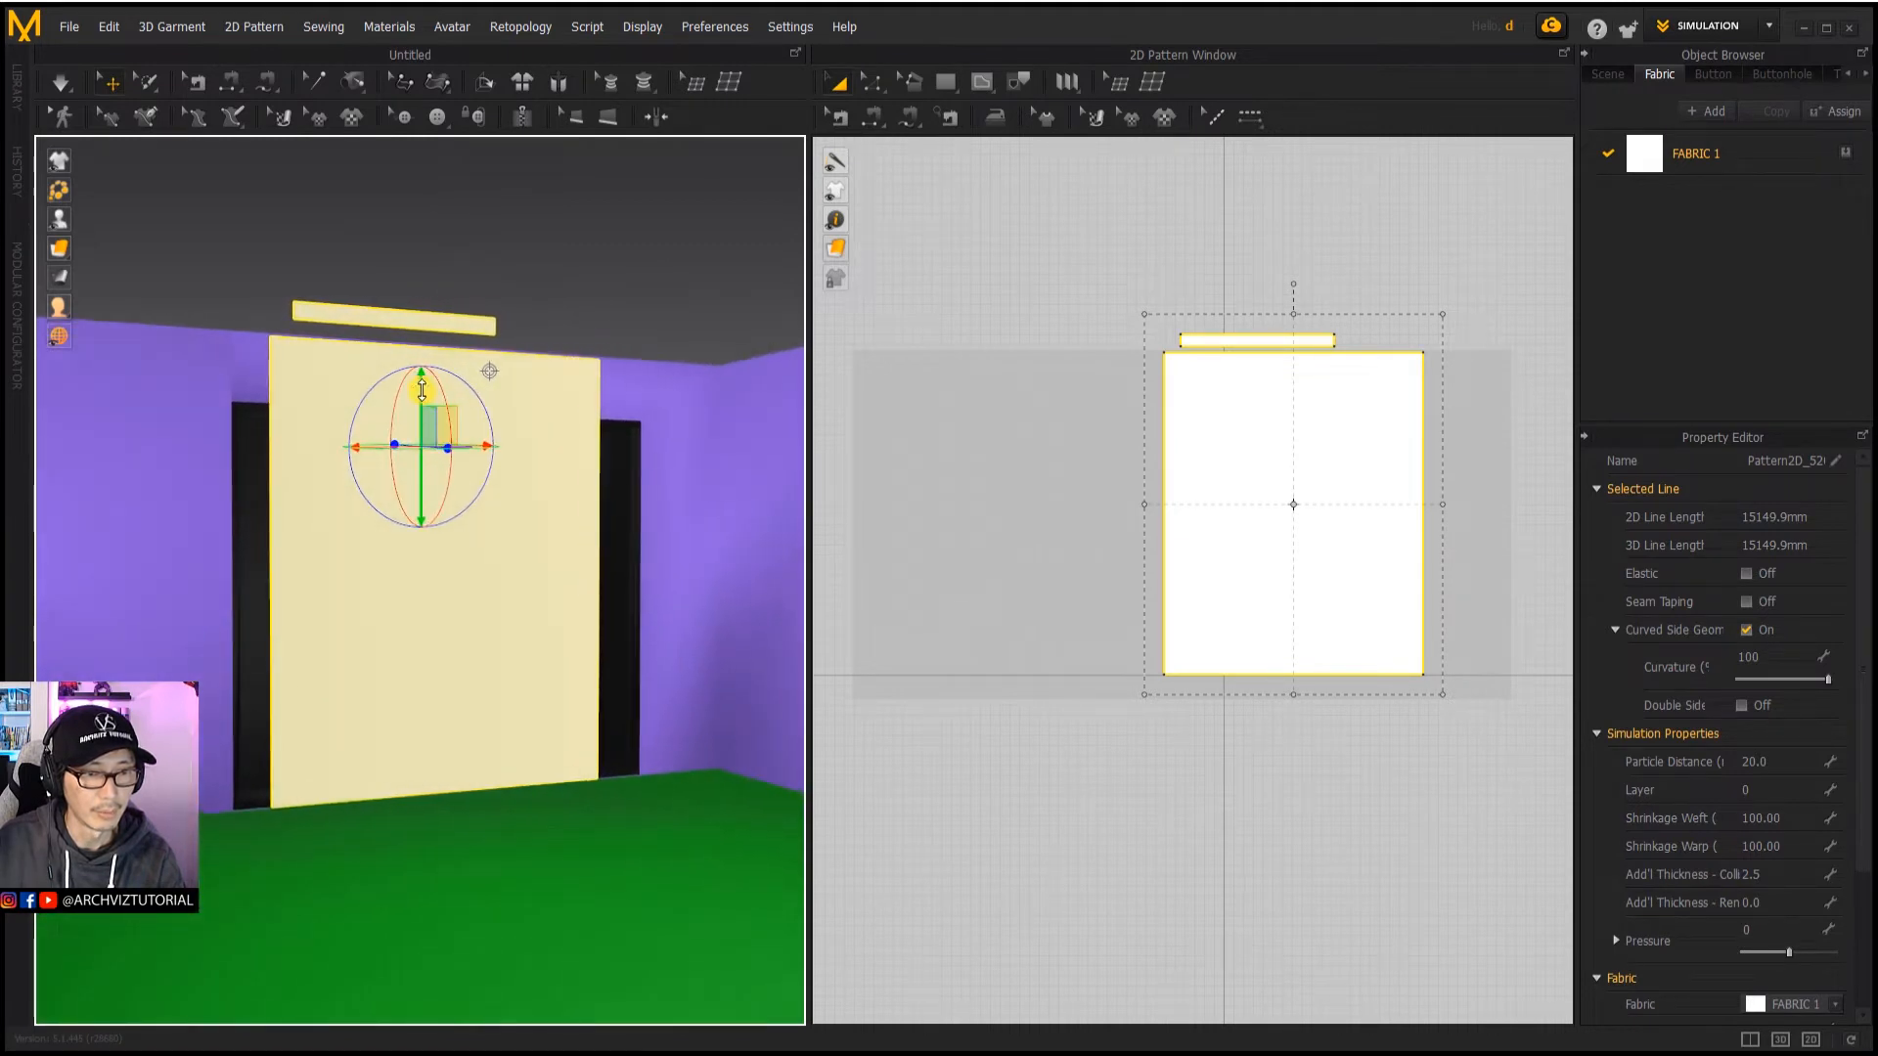
drag(421, 391, 420, 455)
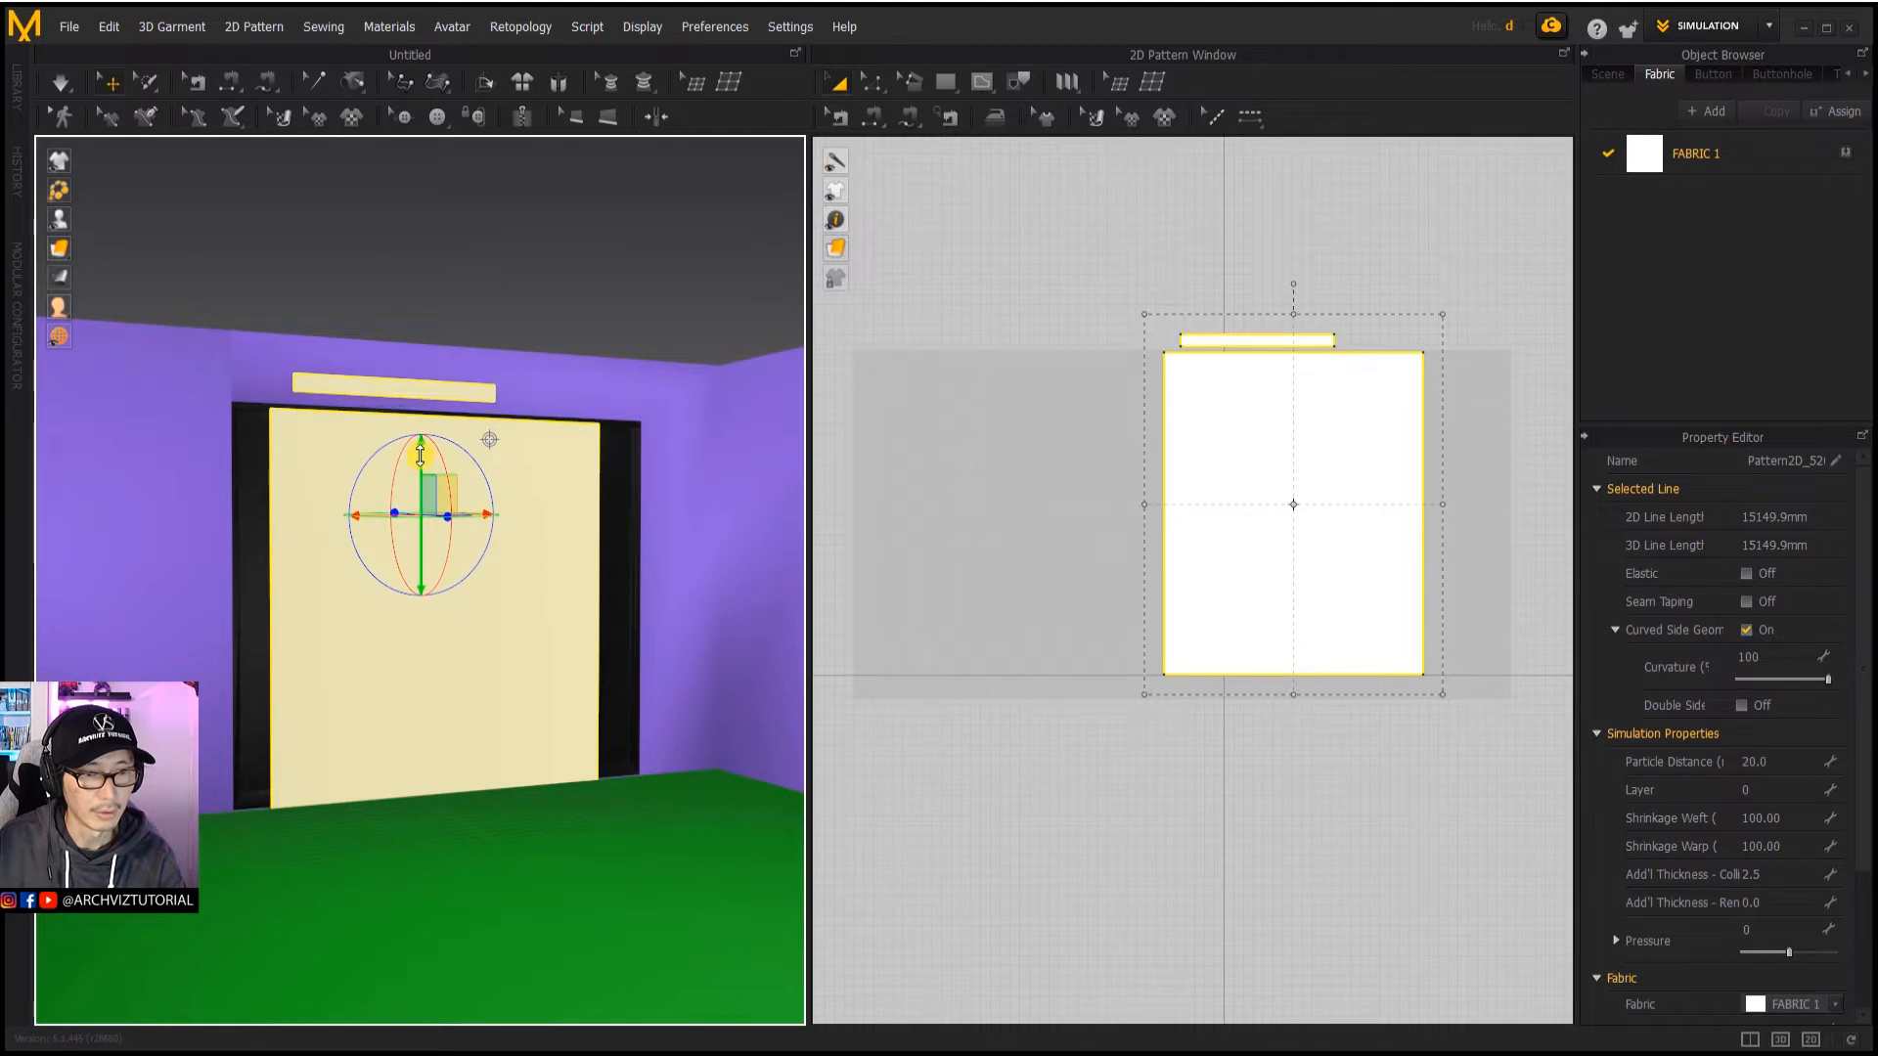
click(419, 295)
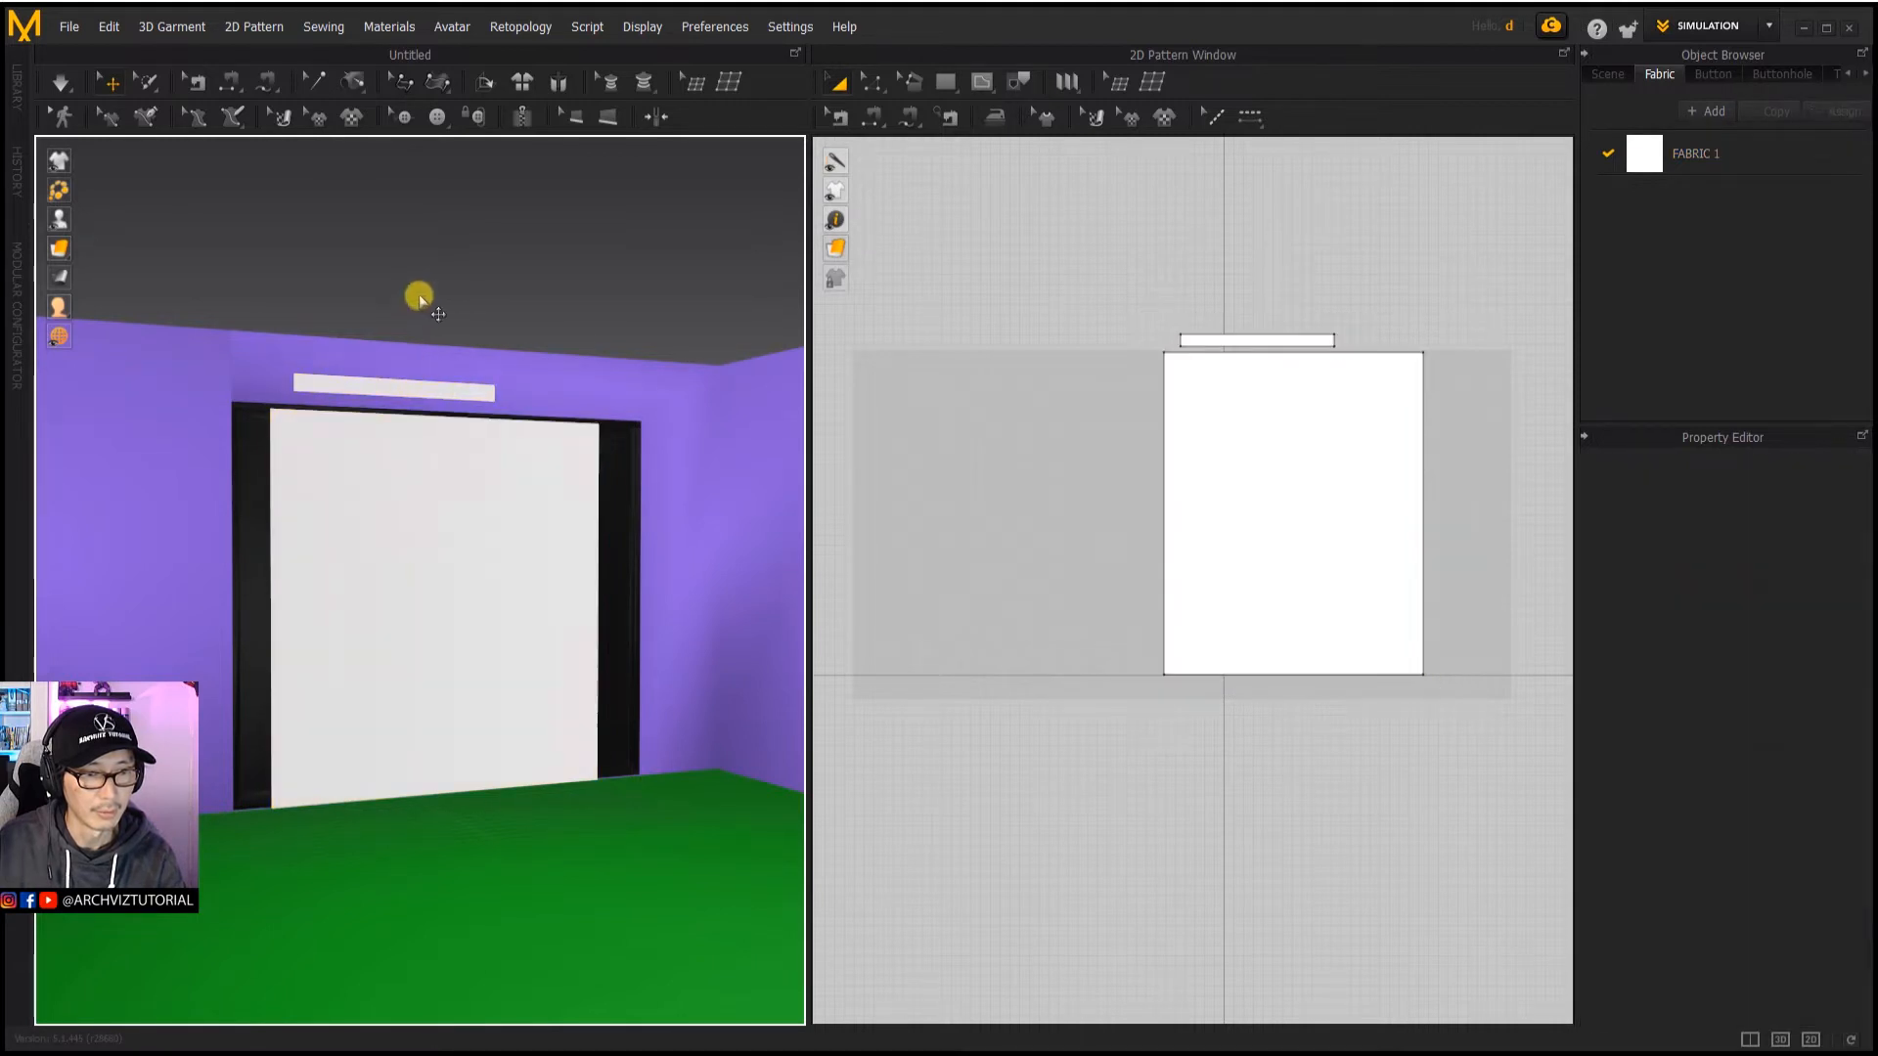
Step: Raise only the large panel slightly in 3D so its top edge meets the bottom of the thin strip
click(399, 386)
right_drag(510, 428, 447, 422)
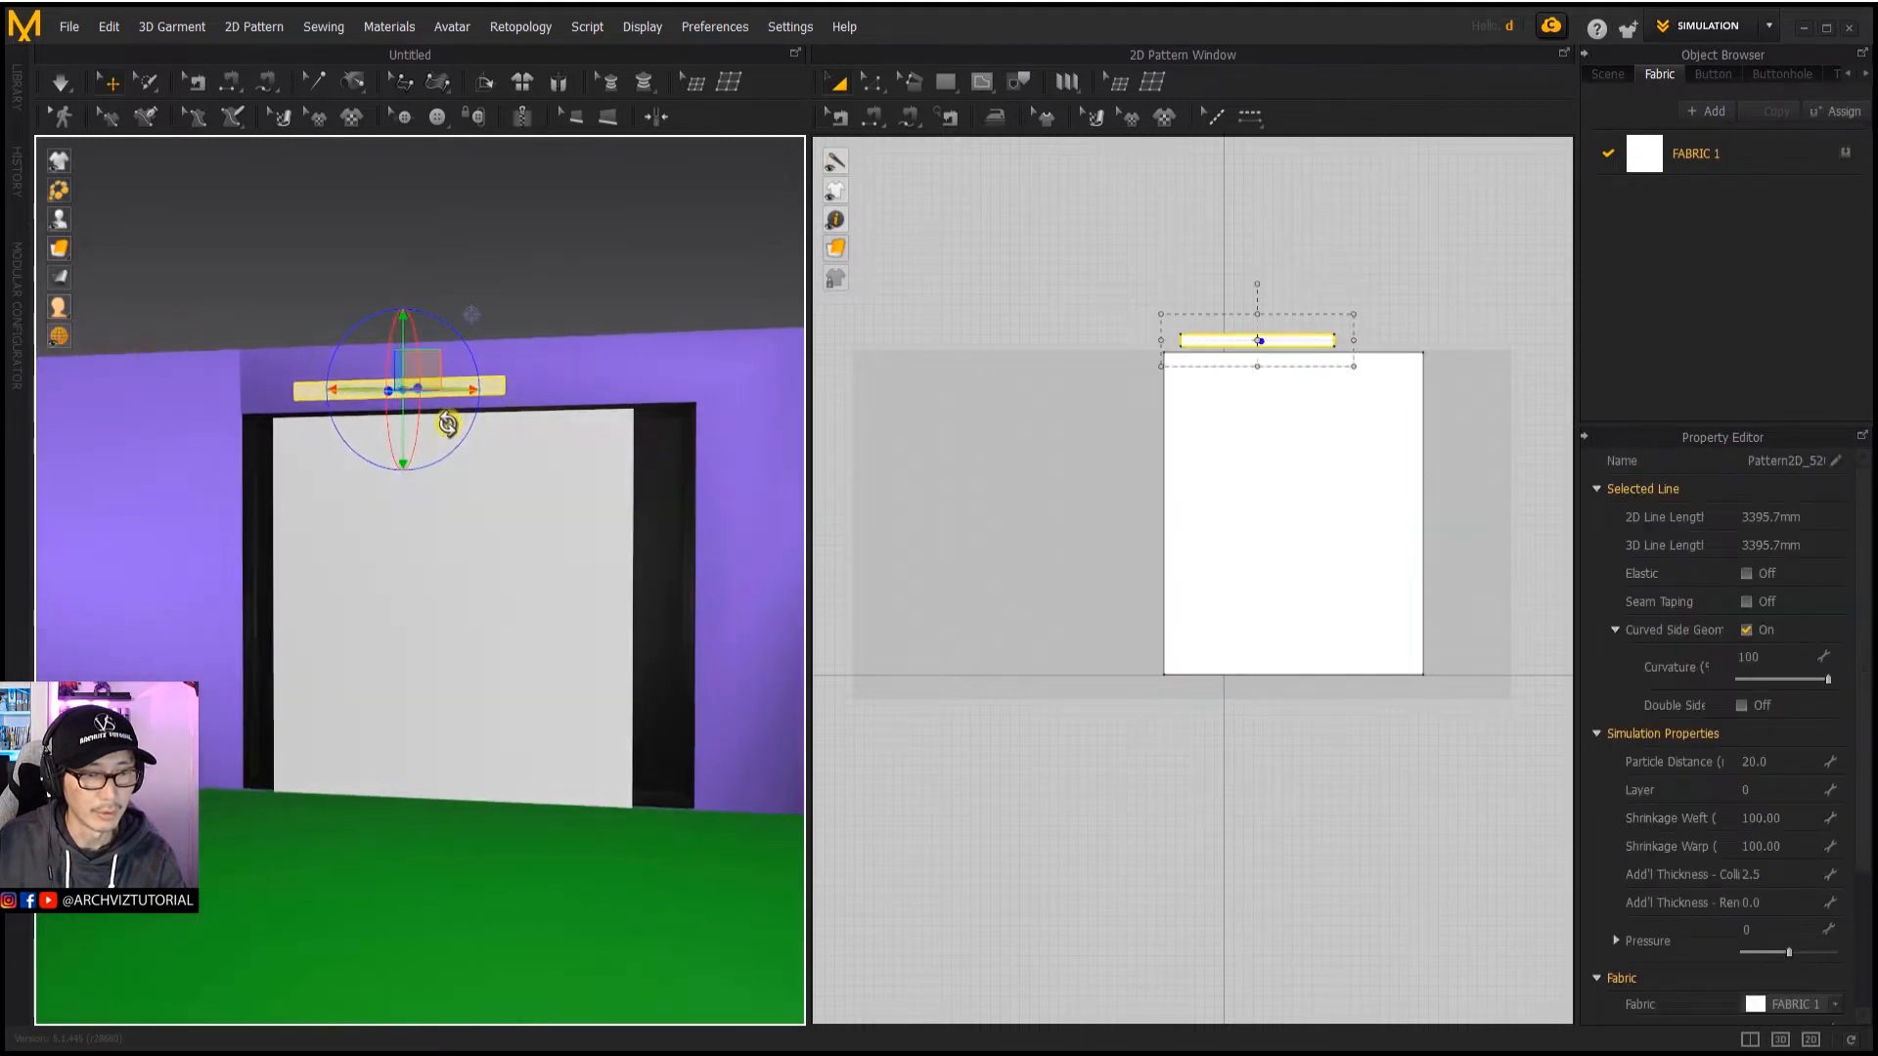
click(507, 515)
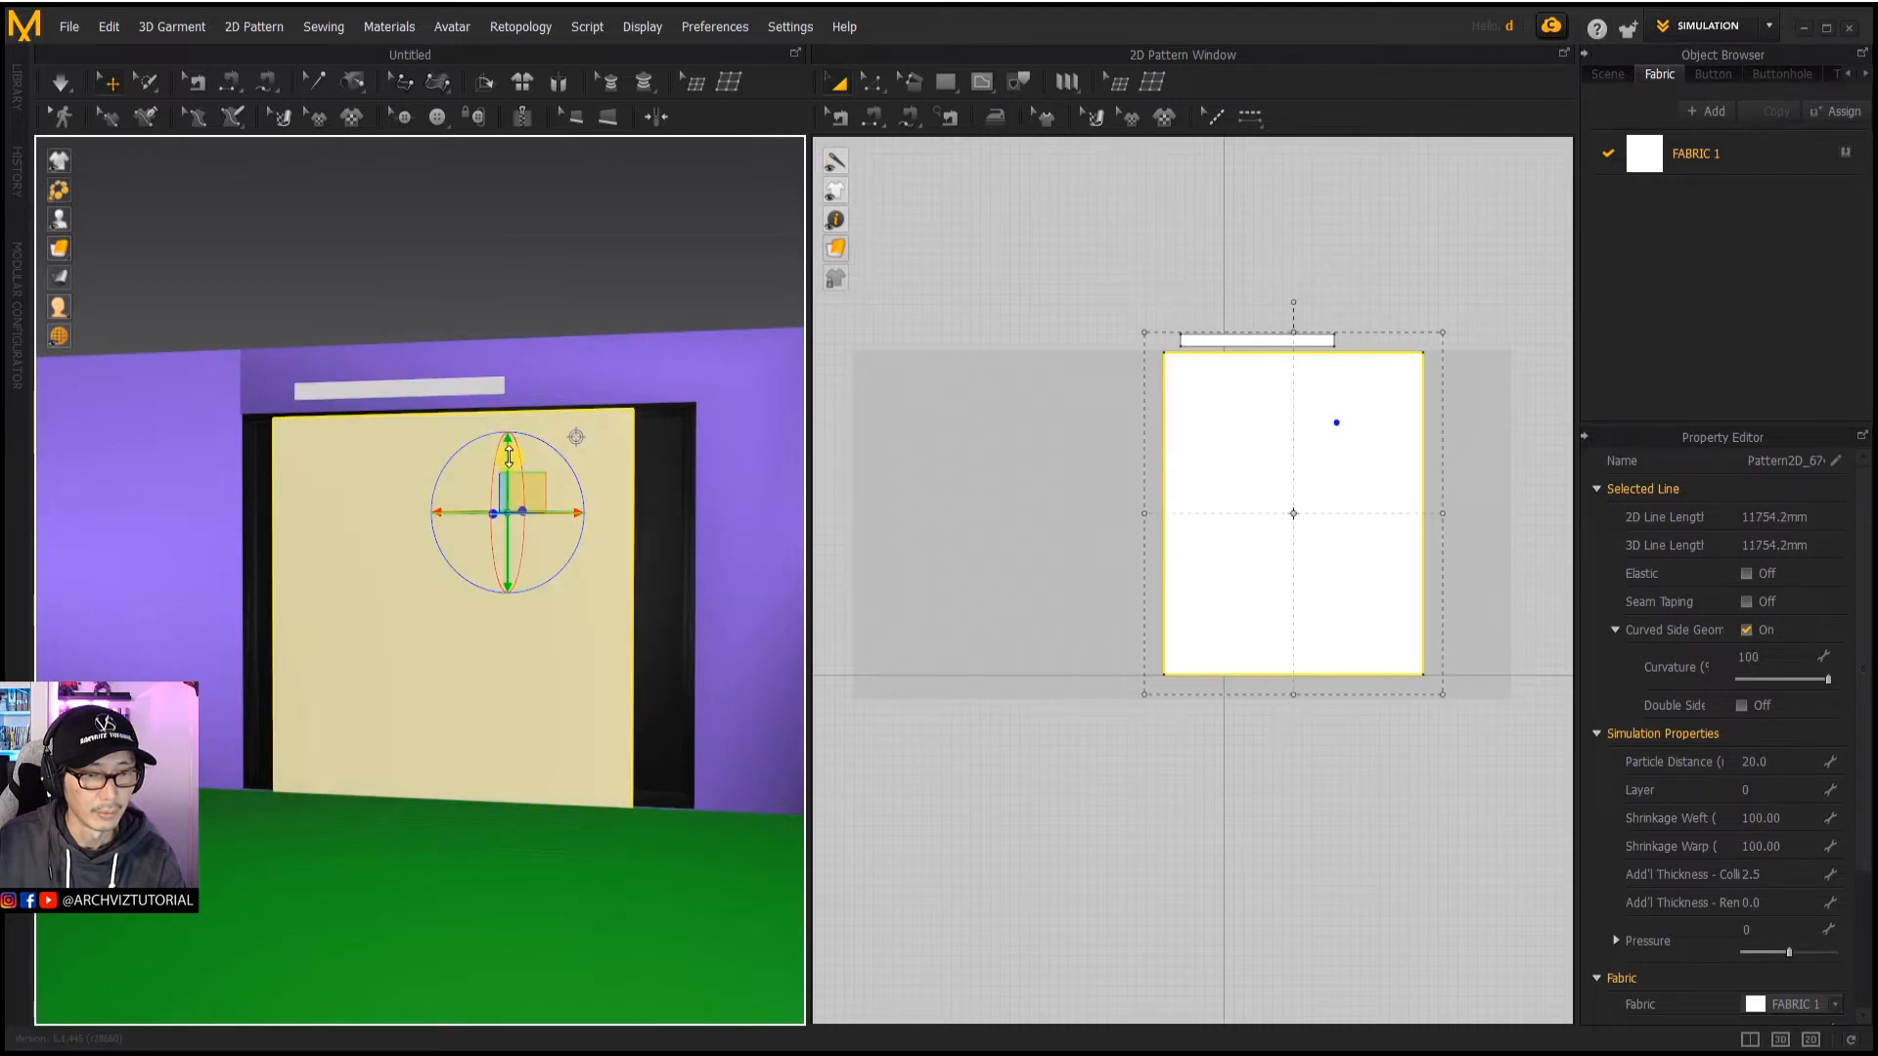
drag(508, 450, 508, 440)
click(584, 298)
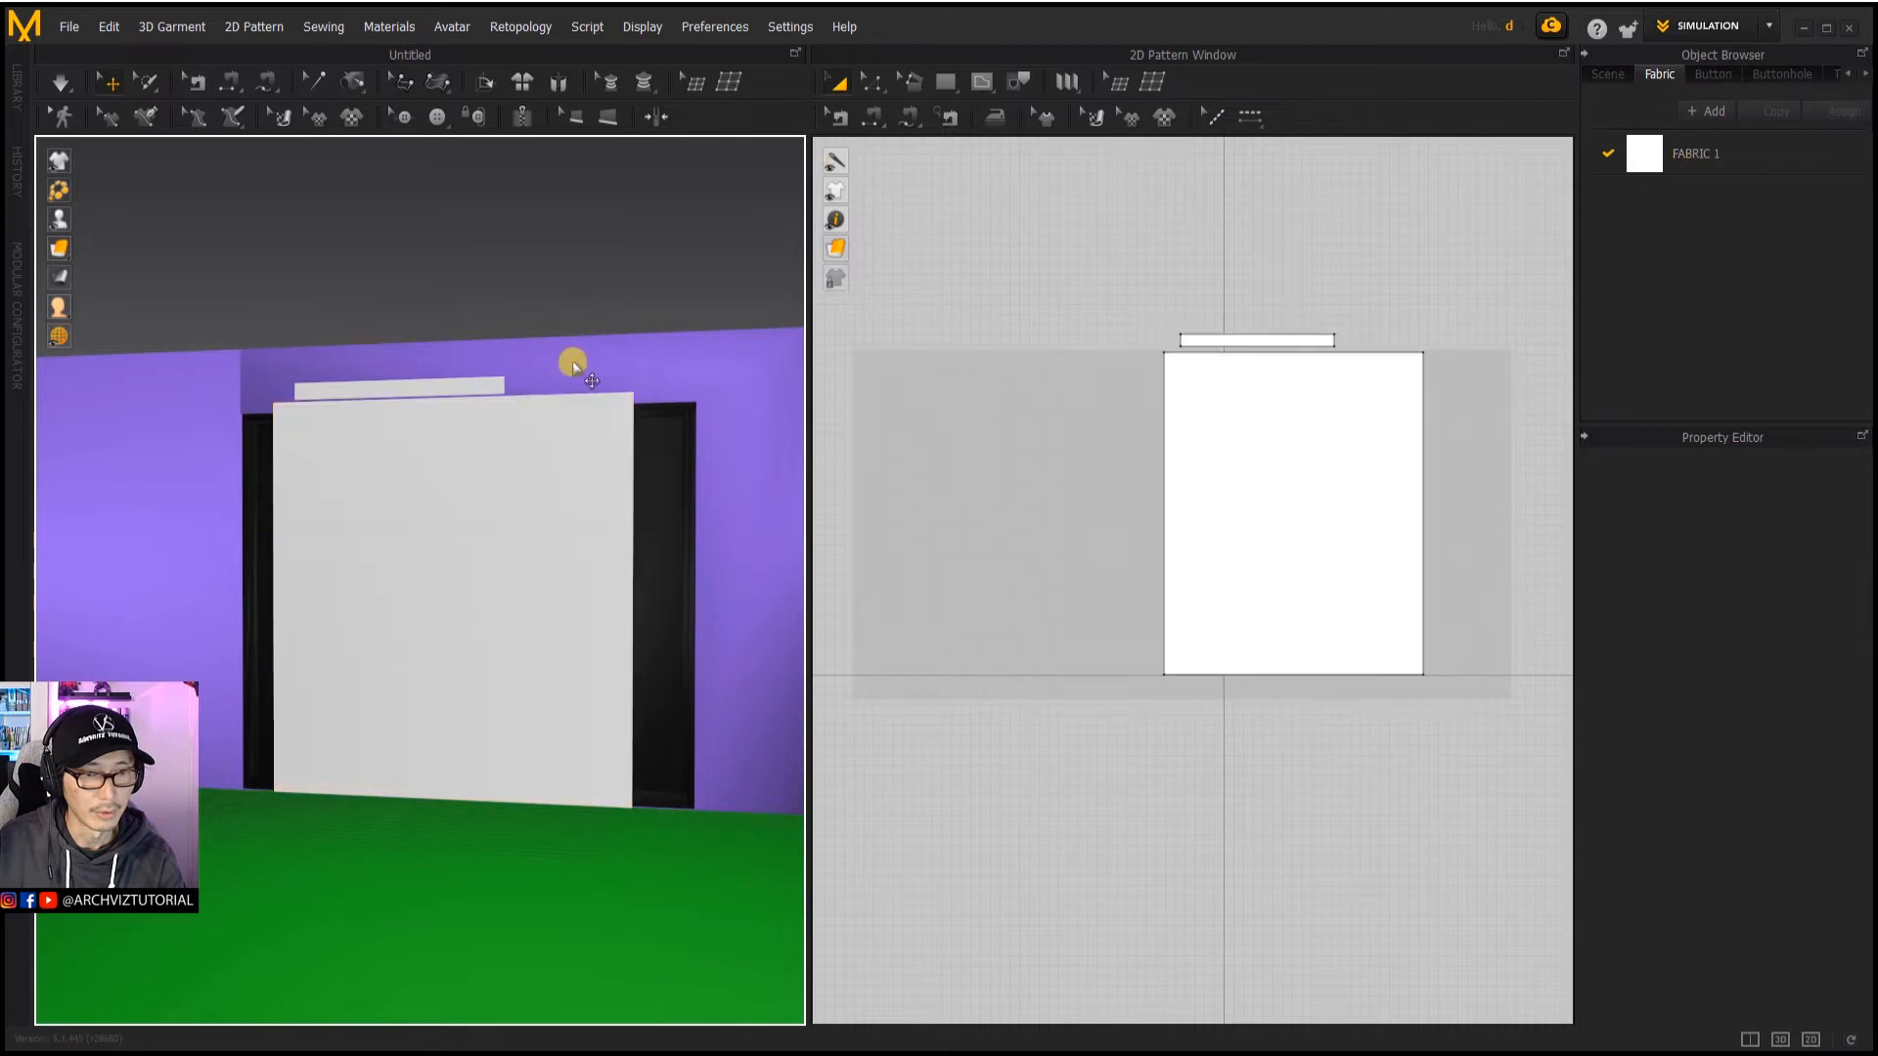
Step: Shorten the large panel with Edit Pattern by moving its bottom edge straight up
click(567, 463)
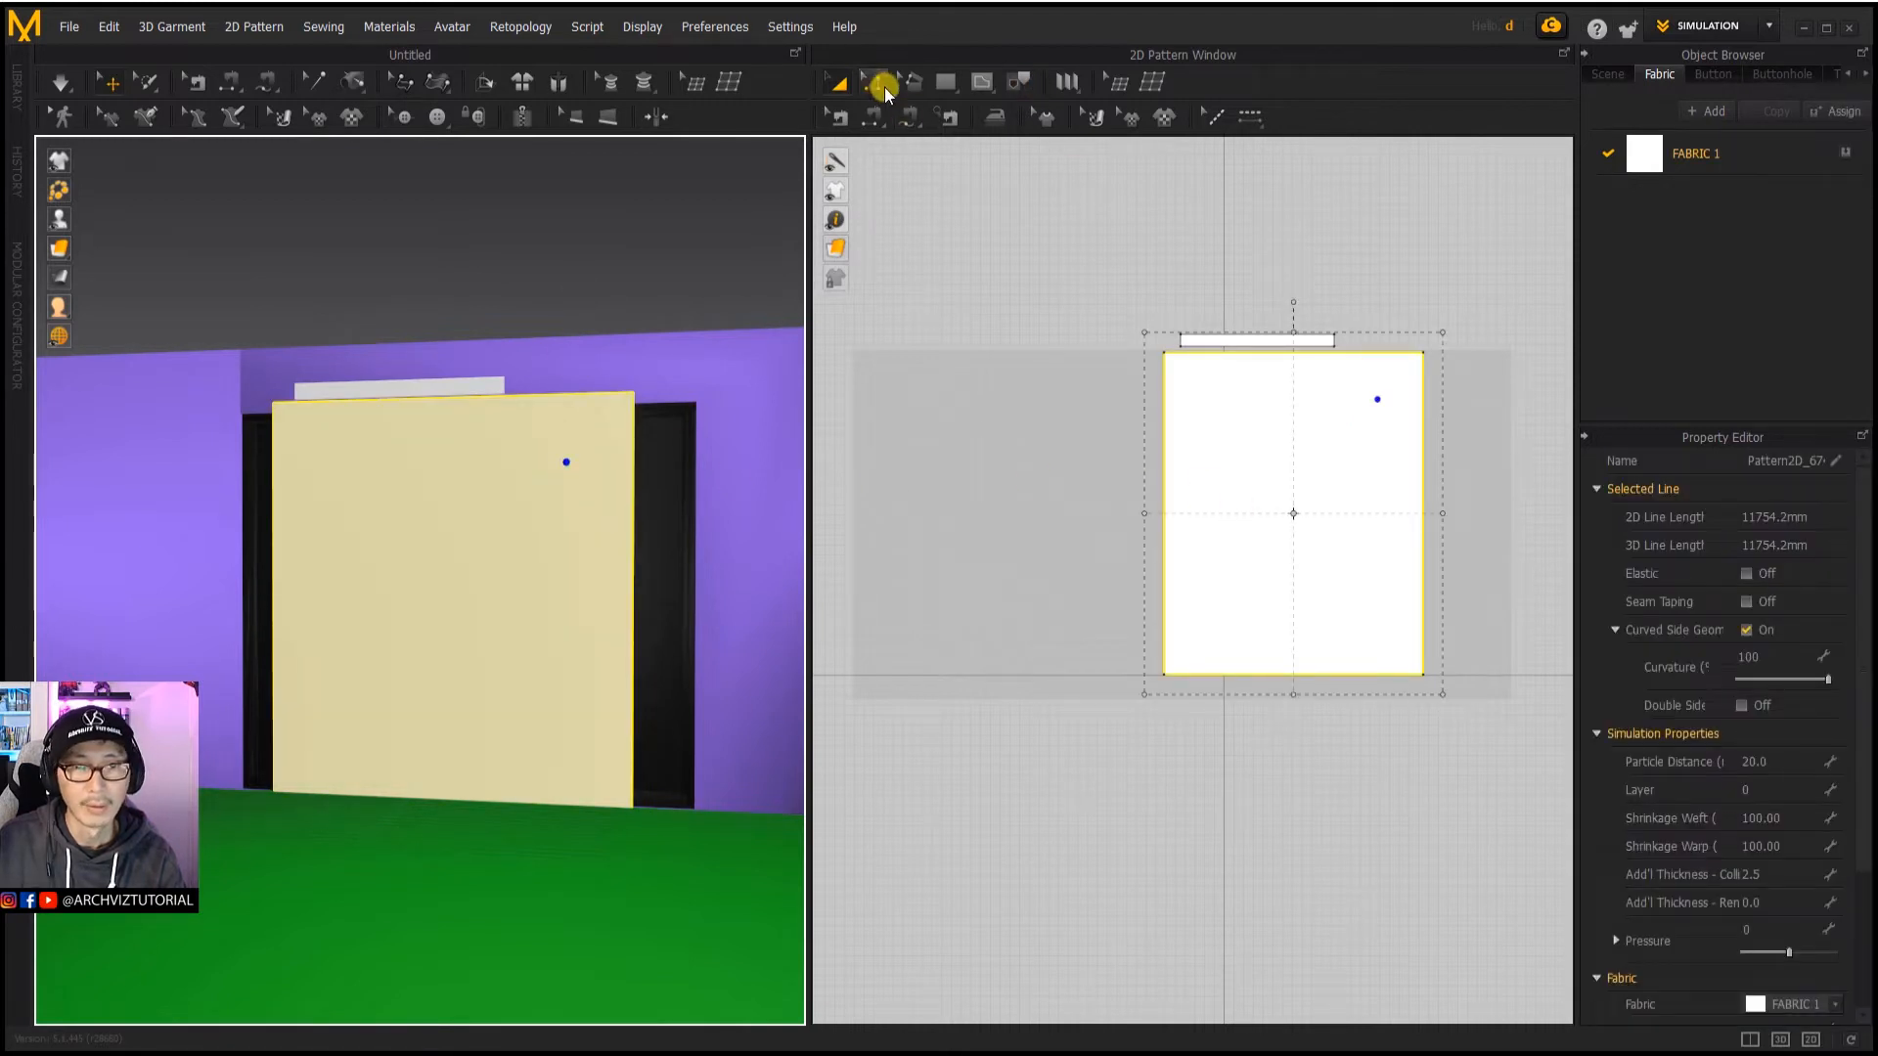
click(1260, 658)
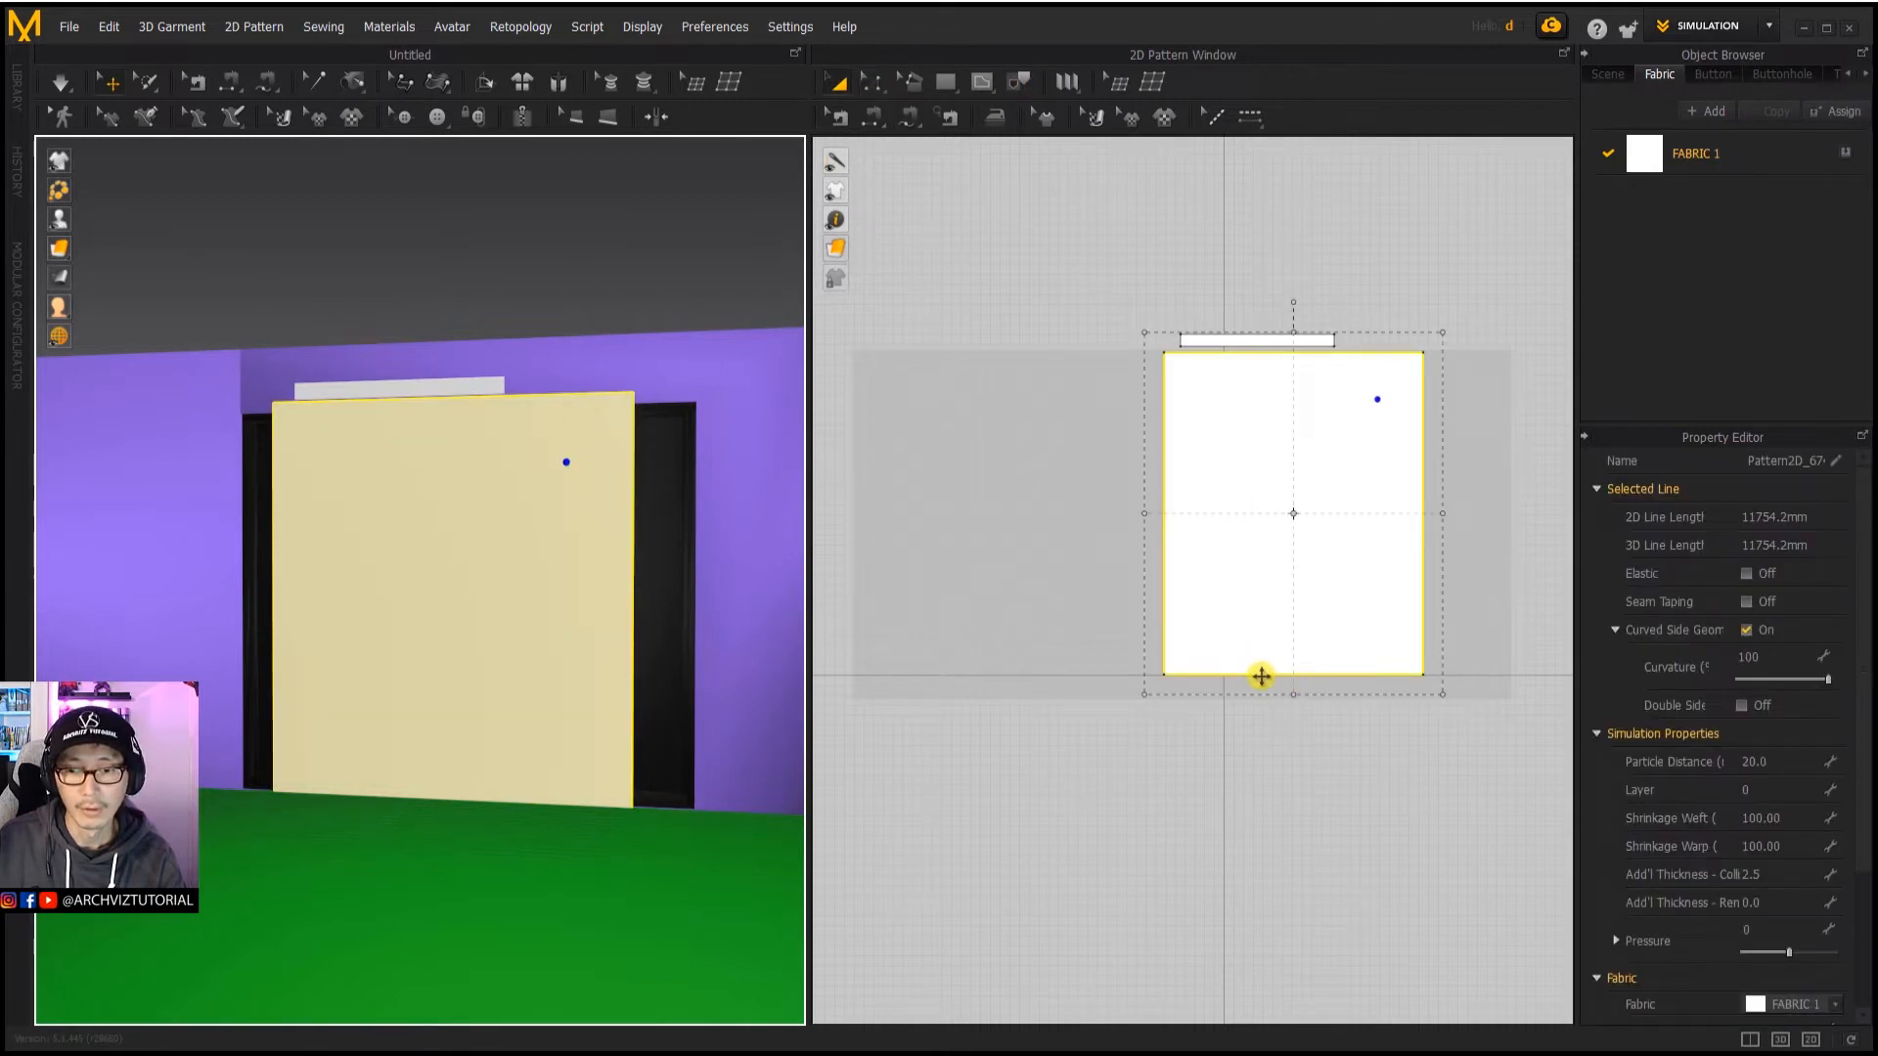
click(869, 86)
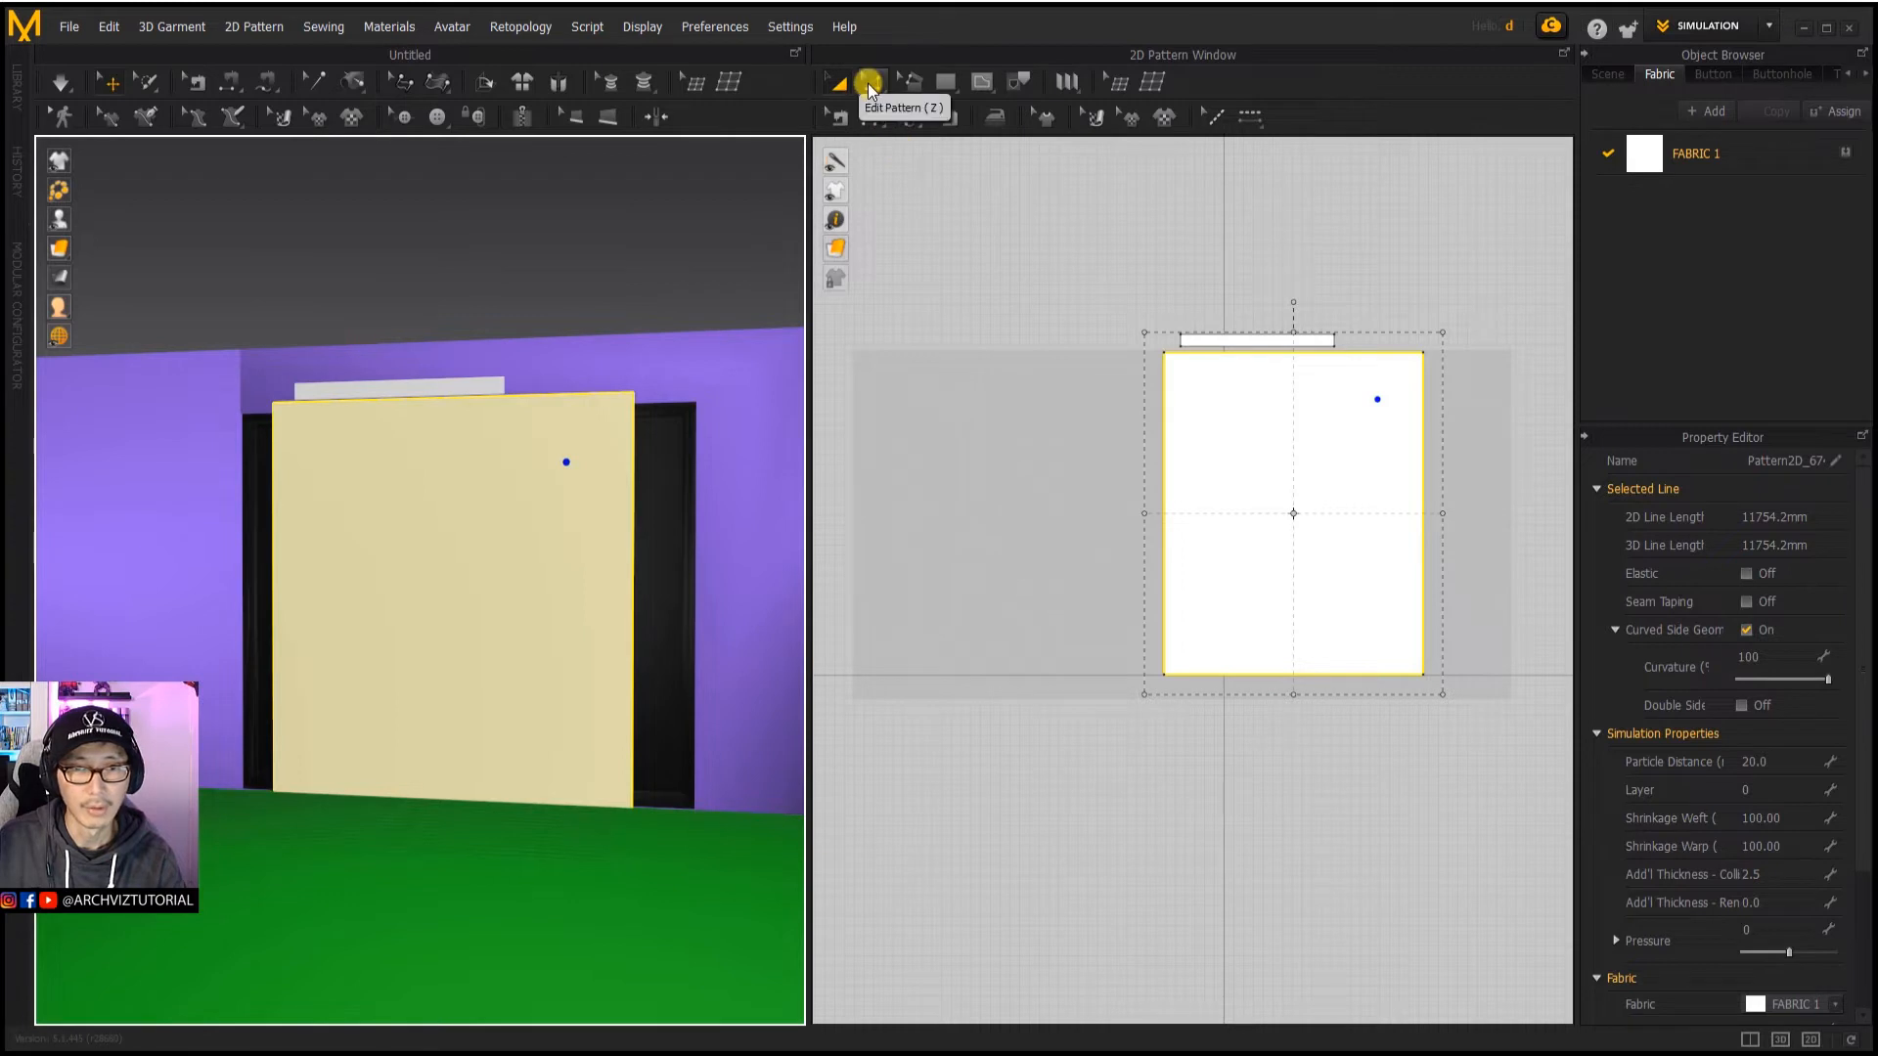
click(1200, 682)
click(1202, 677)
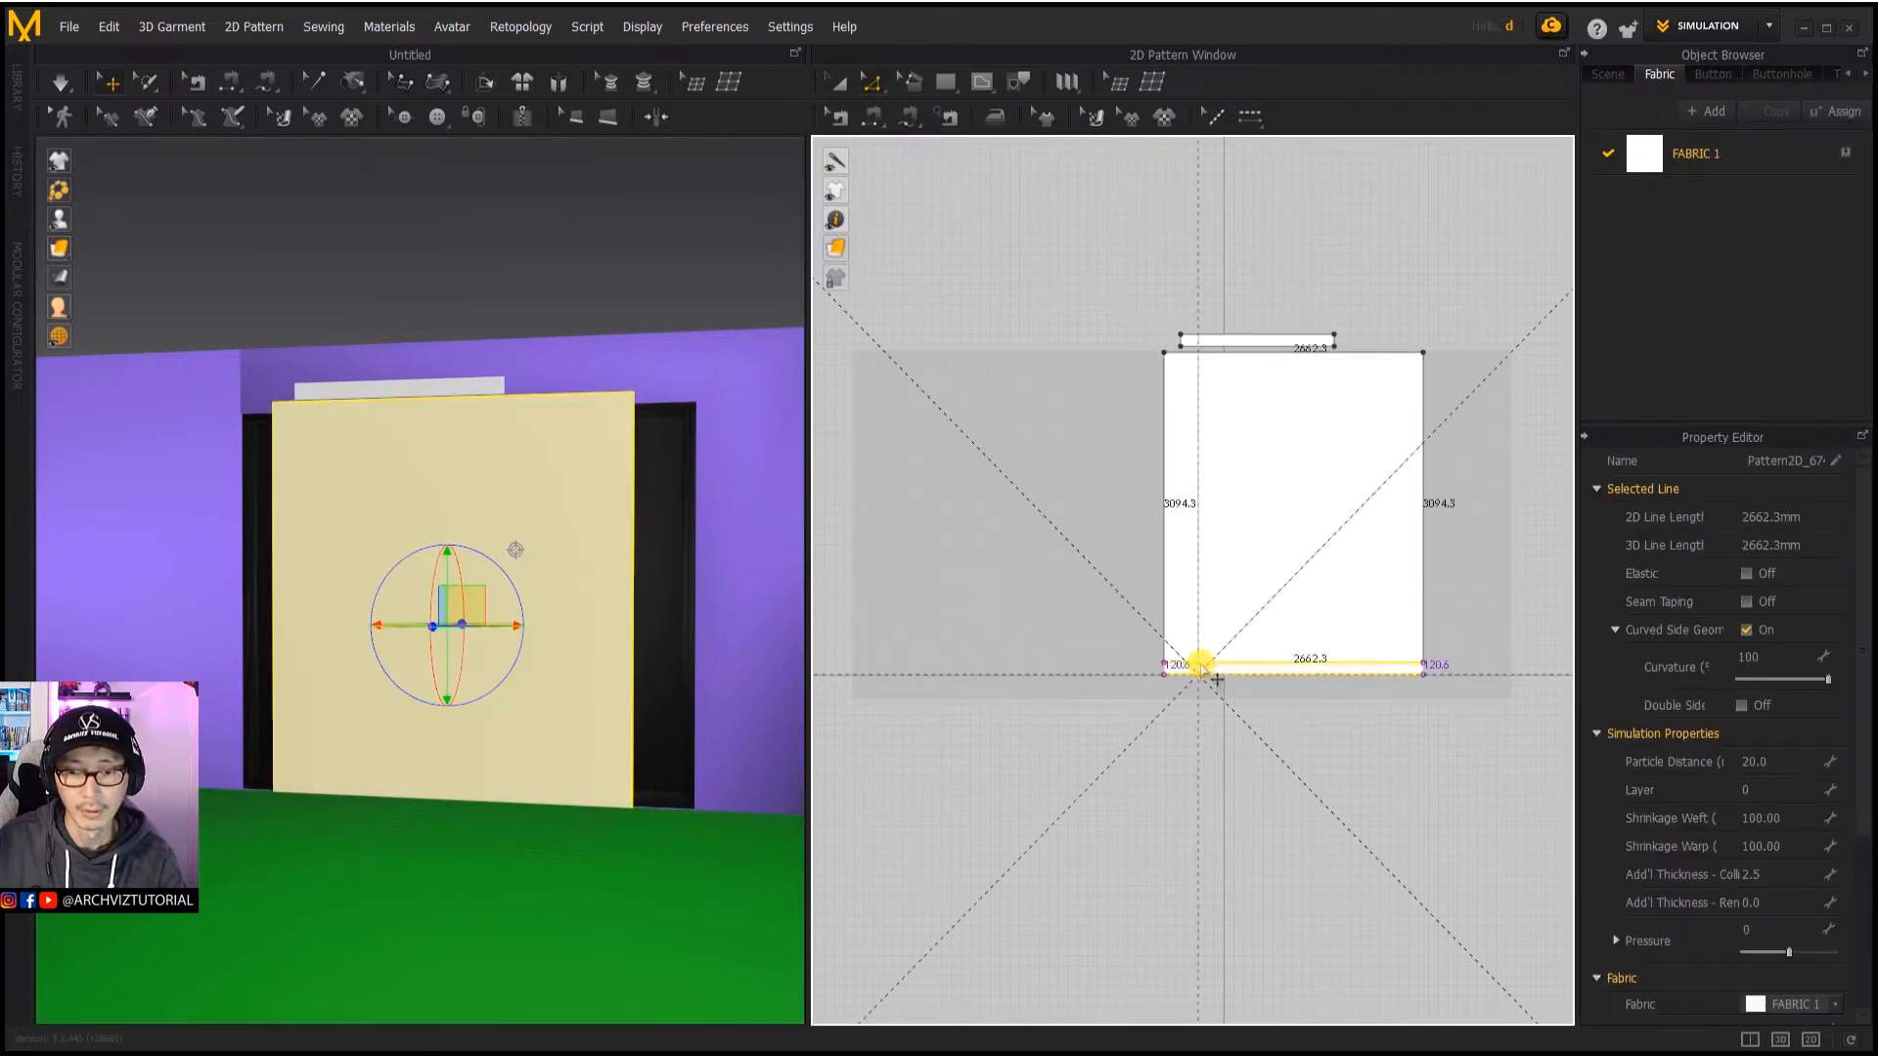
drag(1217, 681, 1217, 651)
right_drag(535, 712, 596, 724)
drag(1284, 650, 1253, 637)
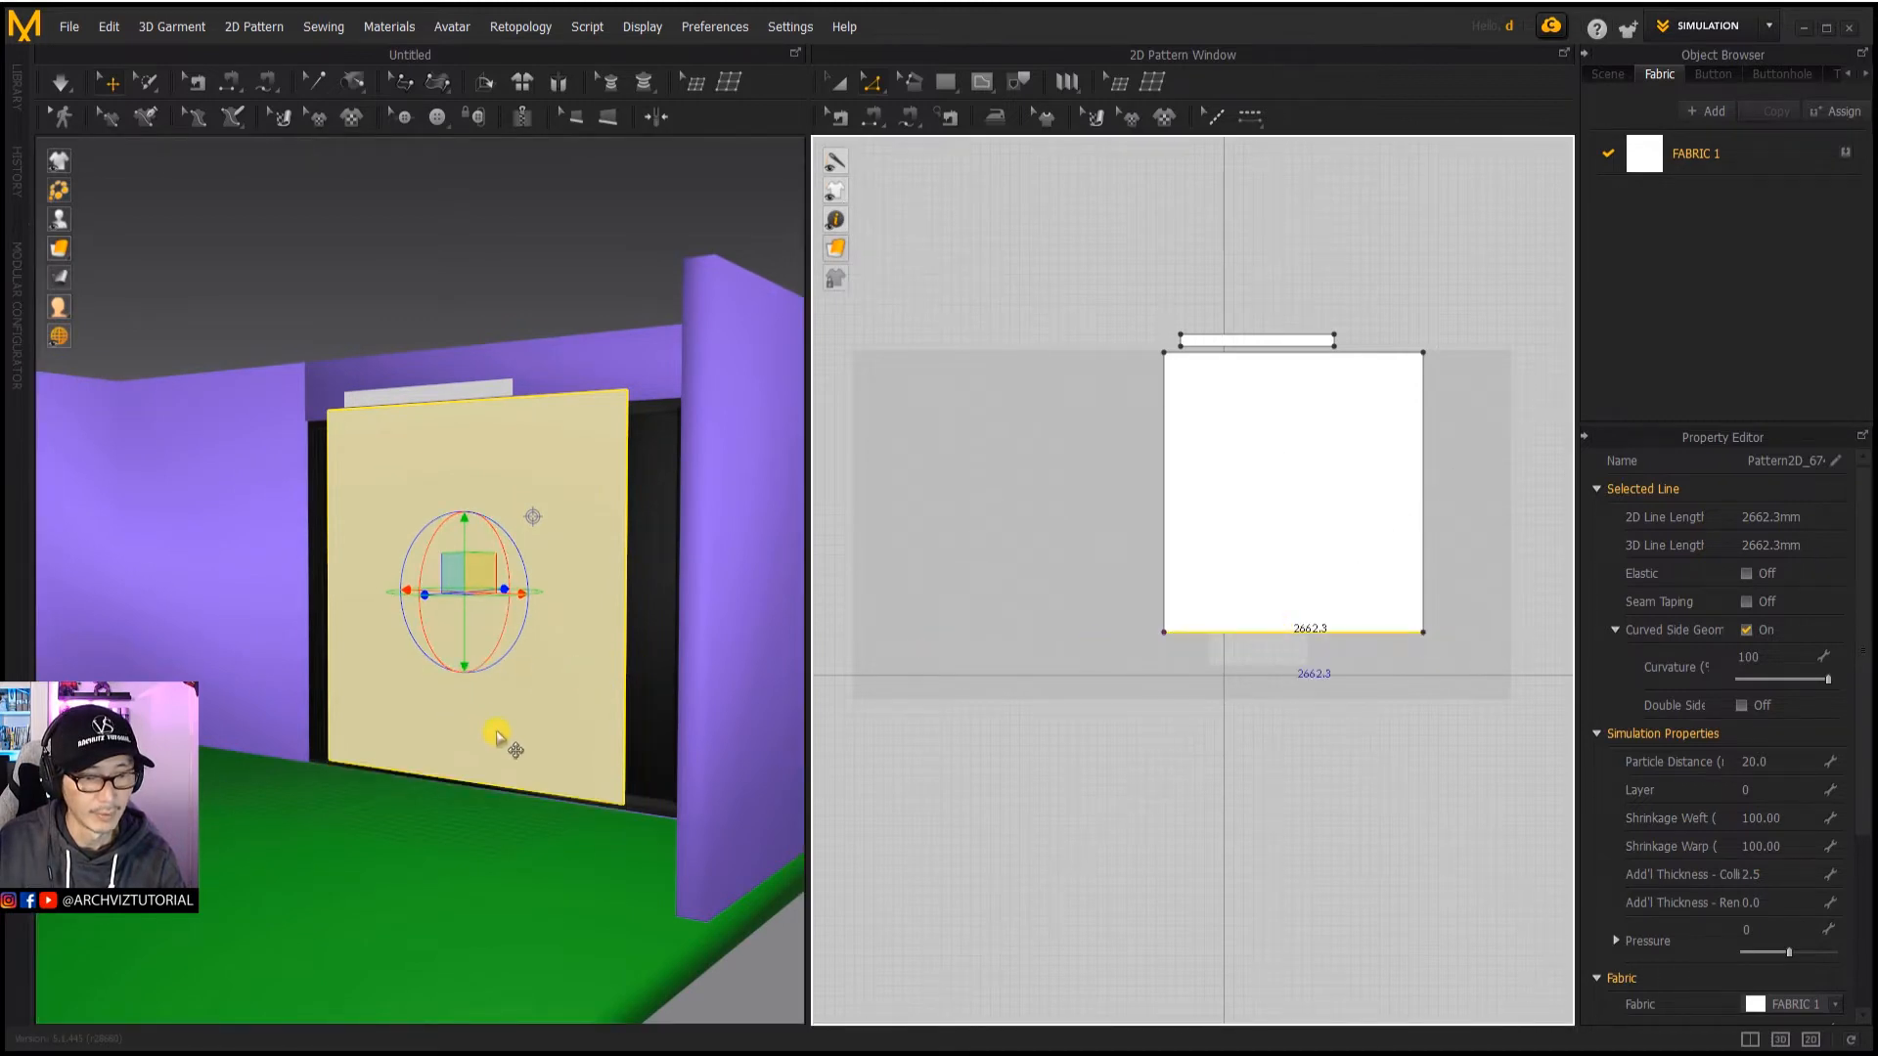
Step: Fine-tune the height of the large panel's bottom edge so it ends just above the green floor
right_drag(504, 758, 558, 734)
scroll(1299, 659, up, 2)
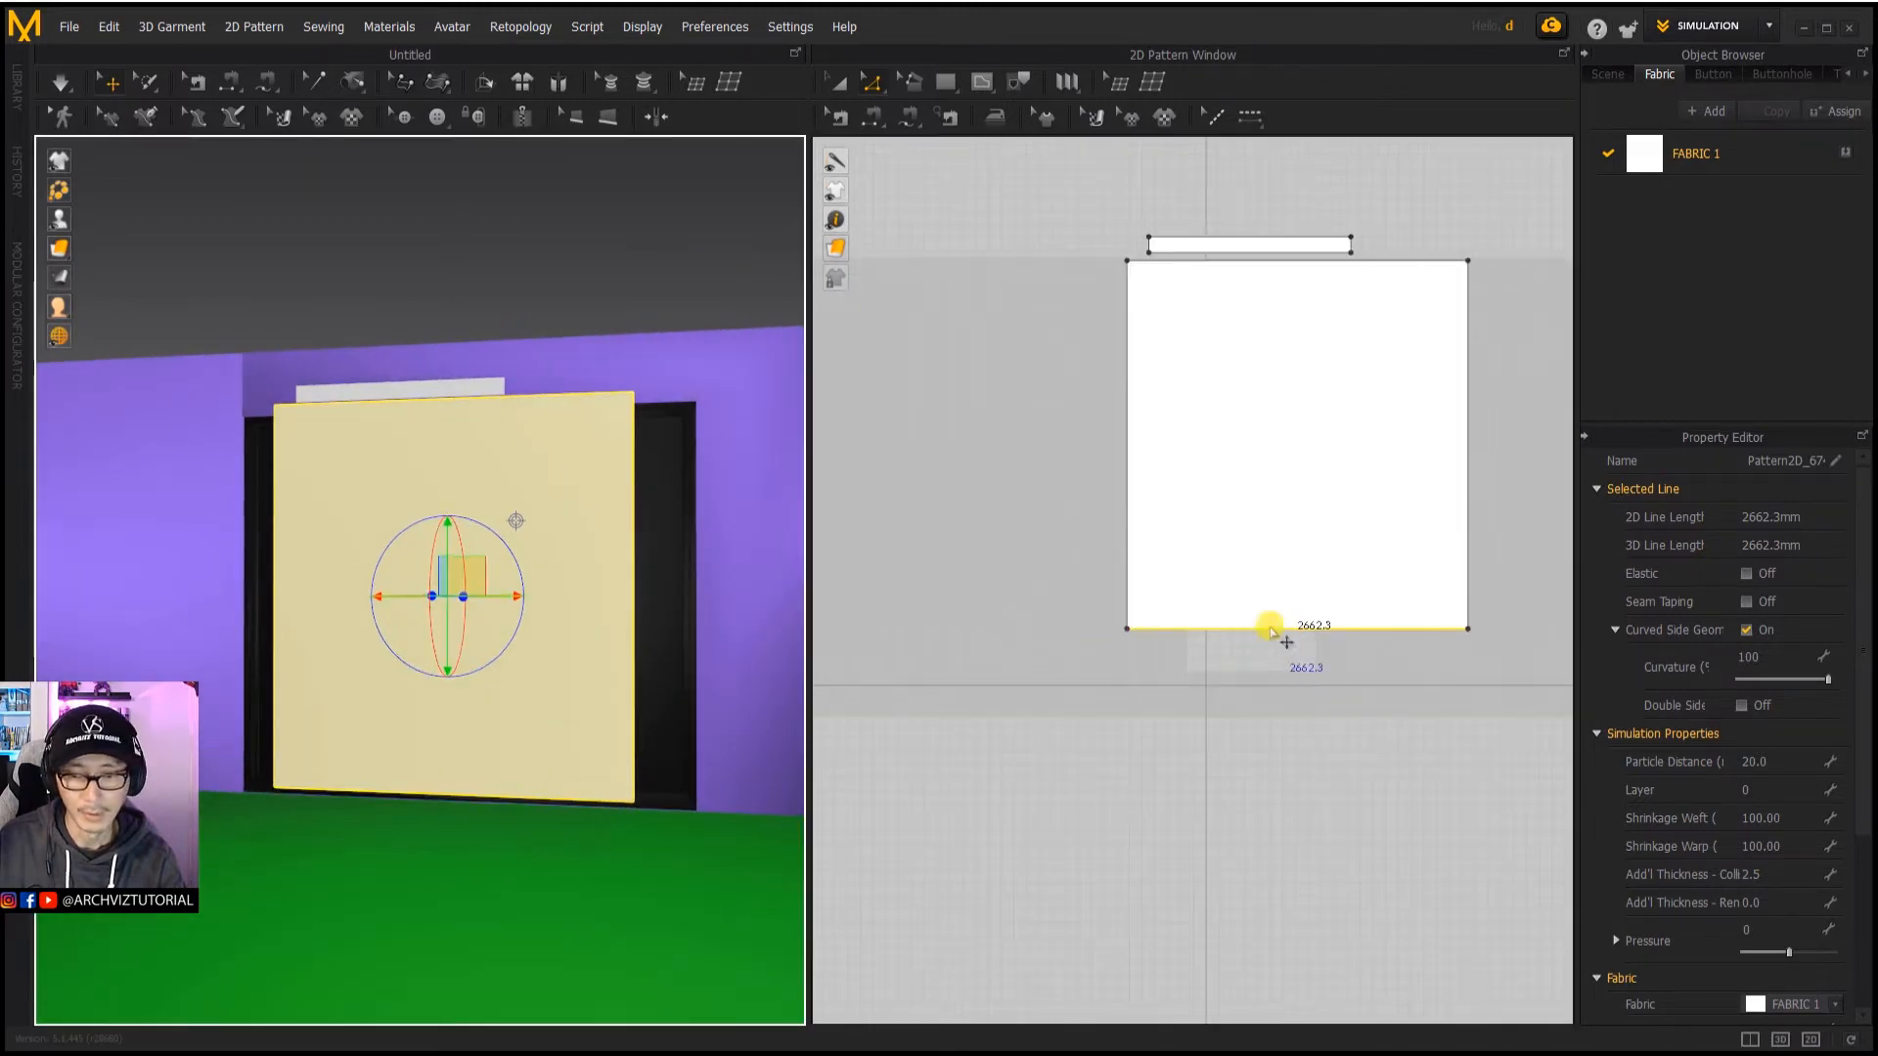
drag(1269, 631, 1222, 641)
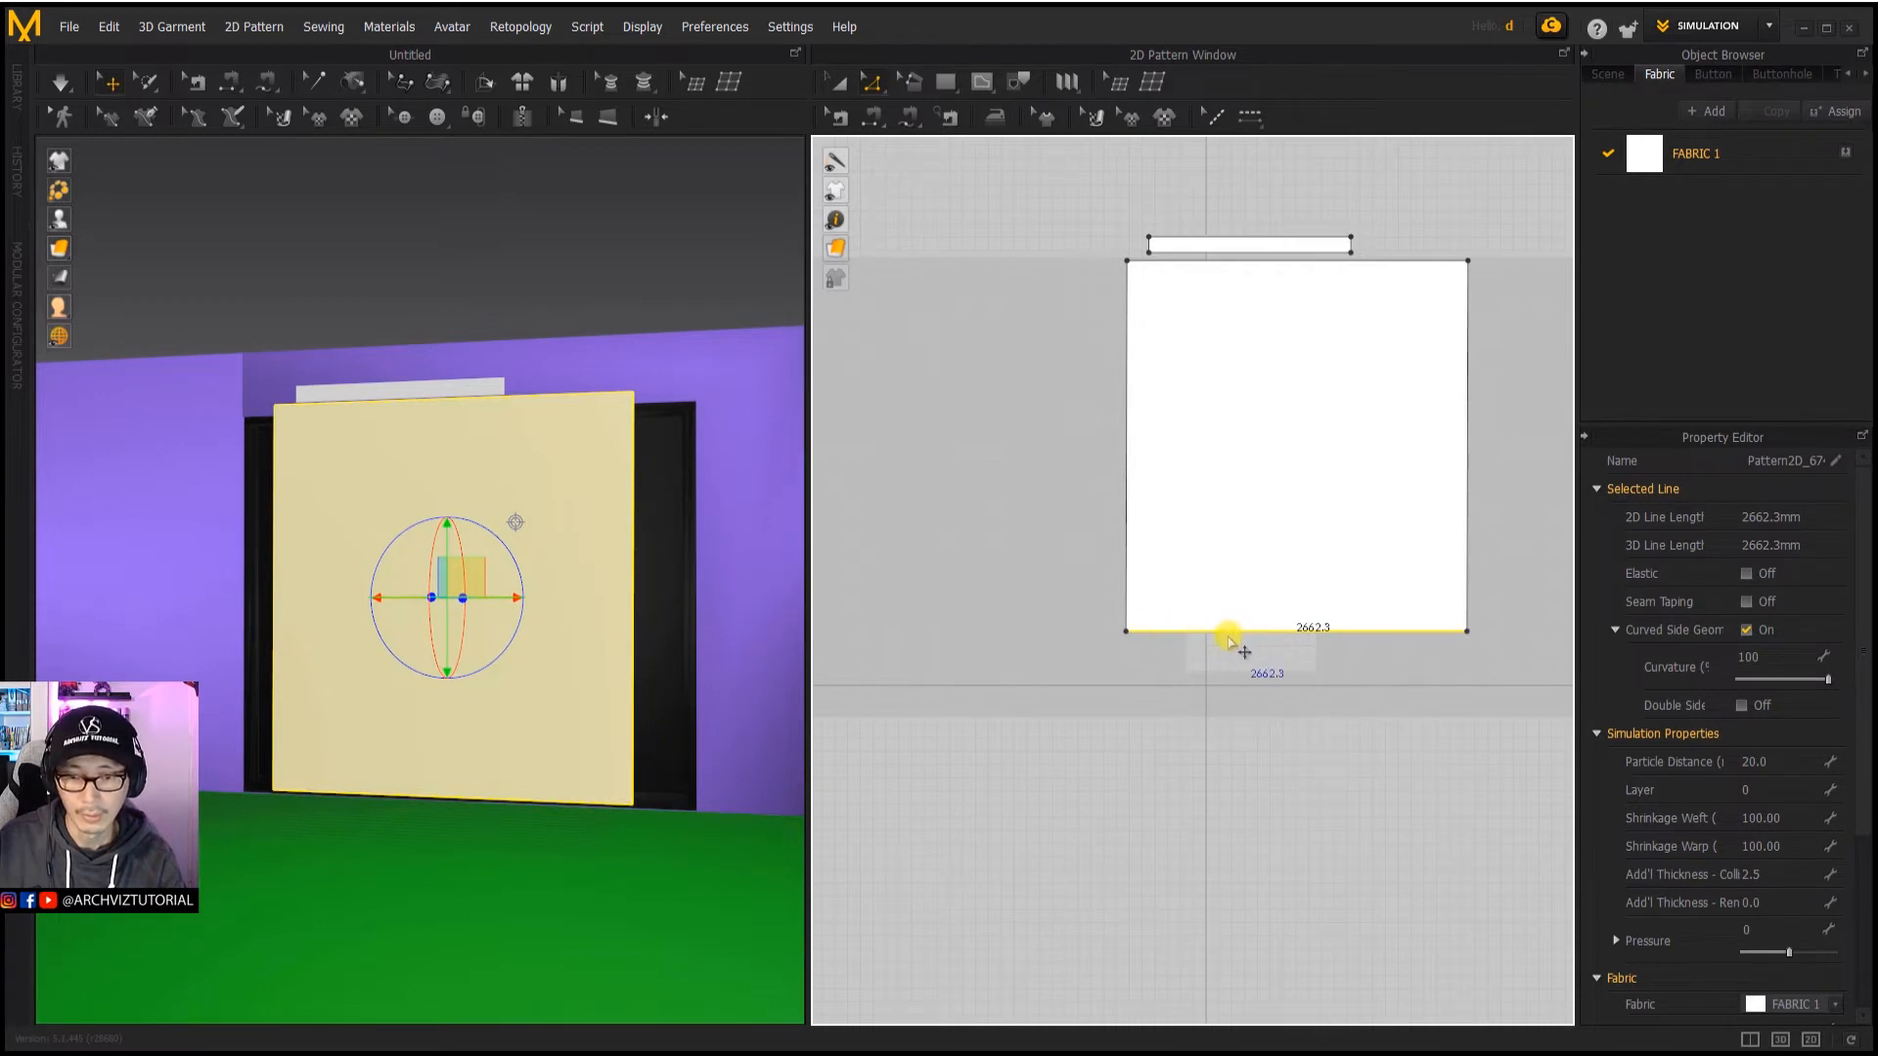
drag(1230, 638, 1228, 632)
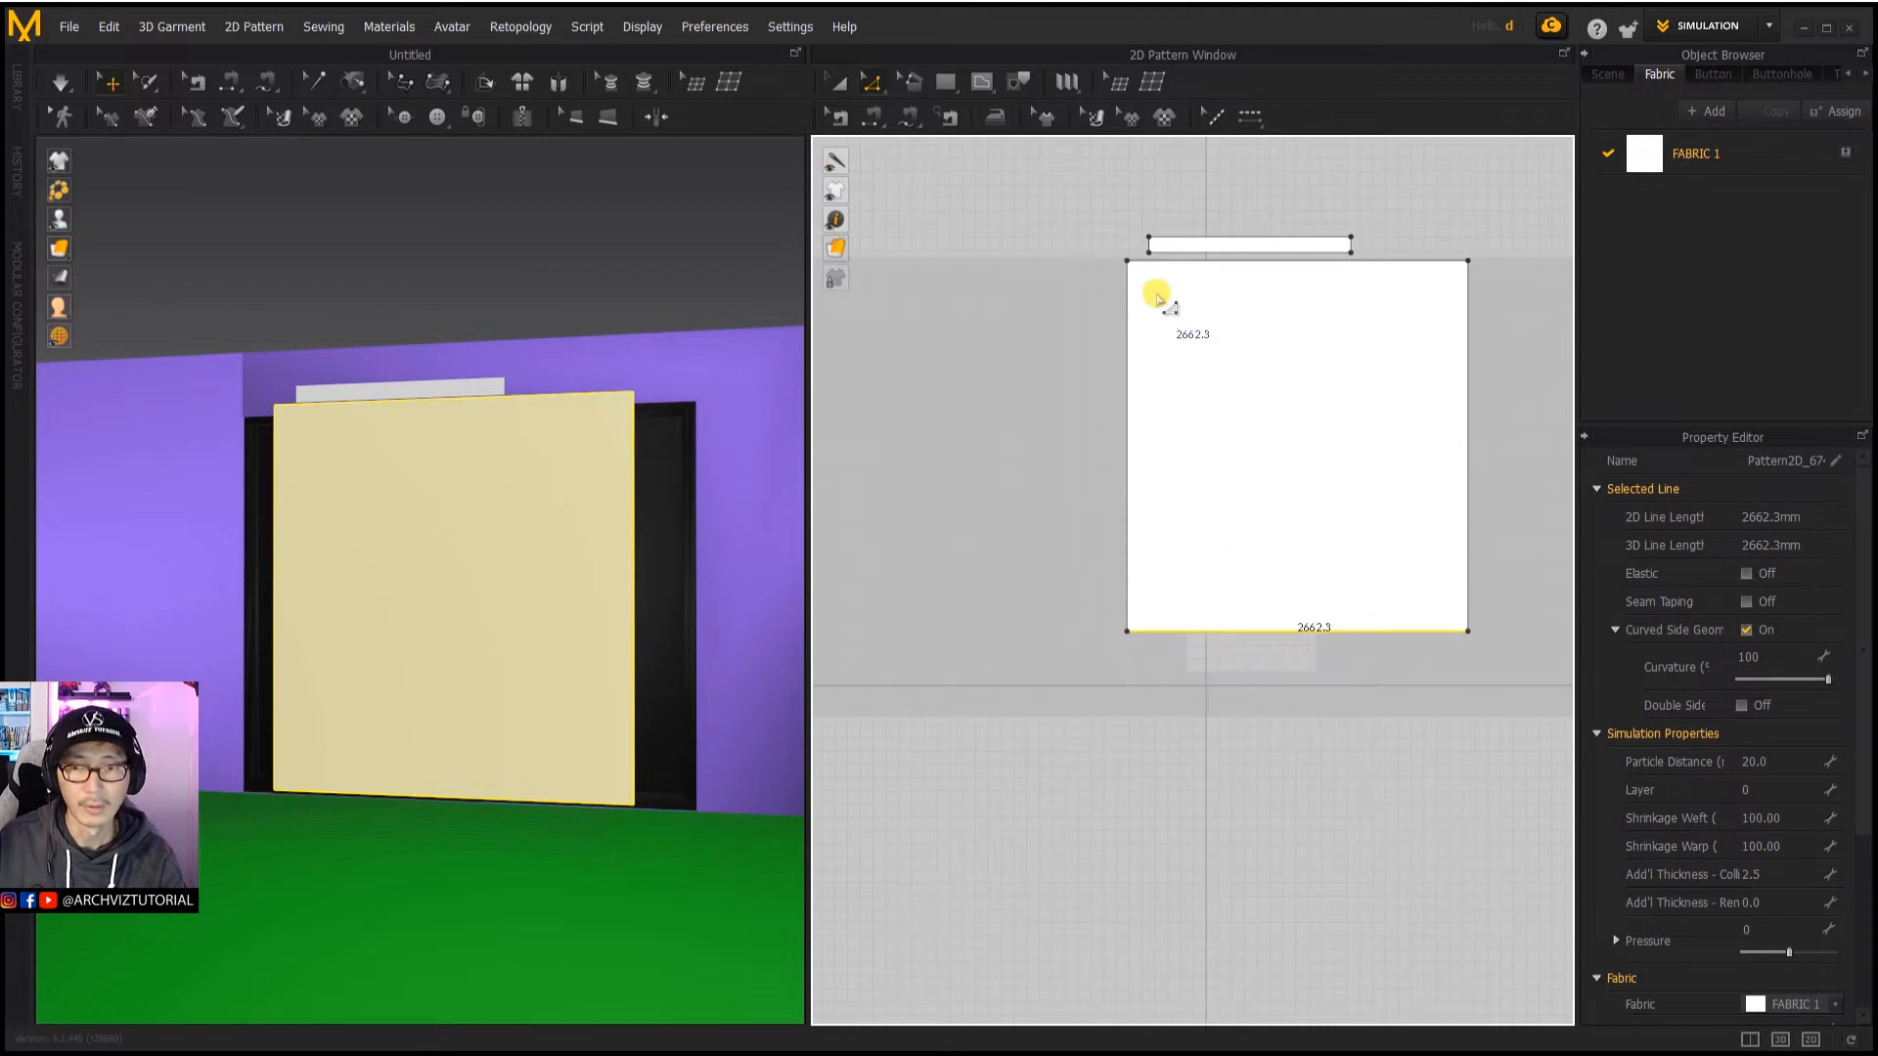
Step: Sew the large panel's full top edge to the full bottom edge of the thin strip
click(871, 115)
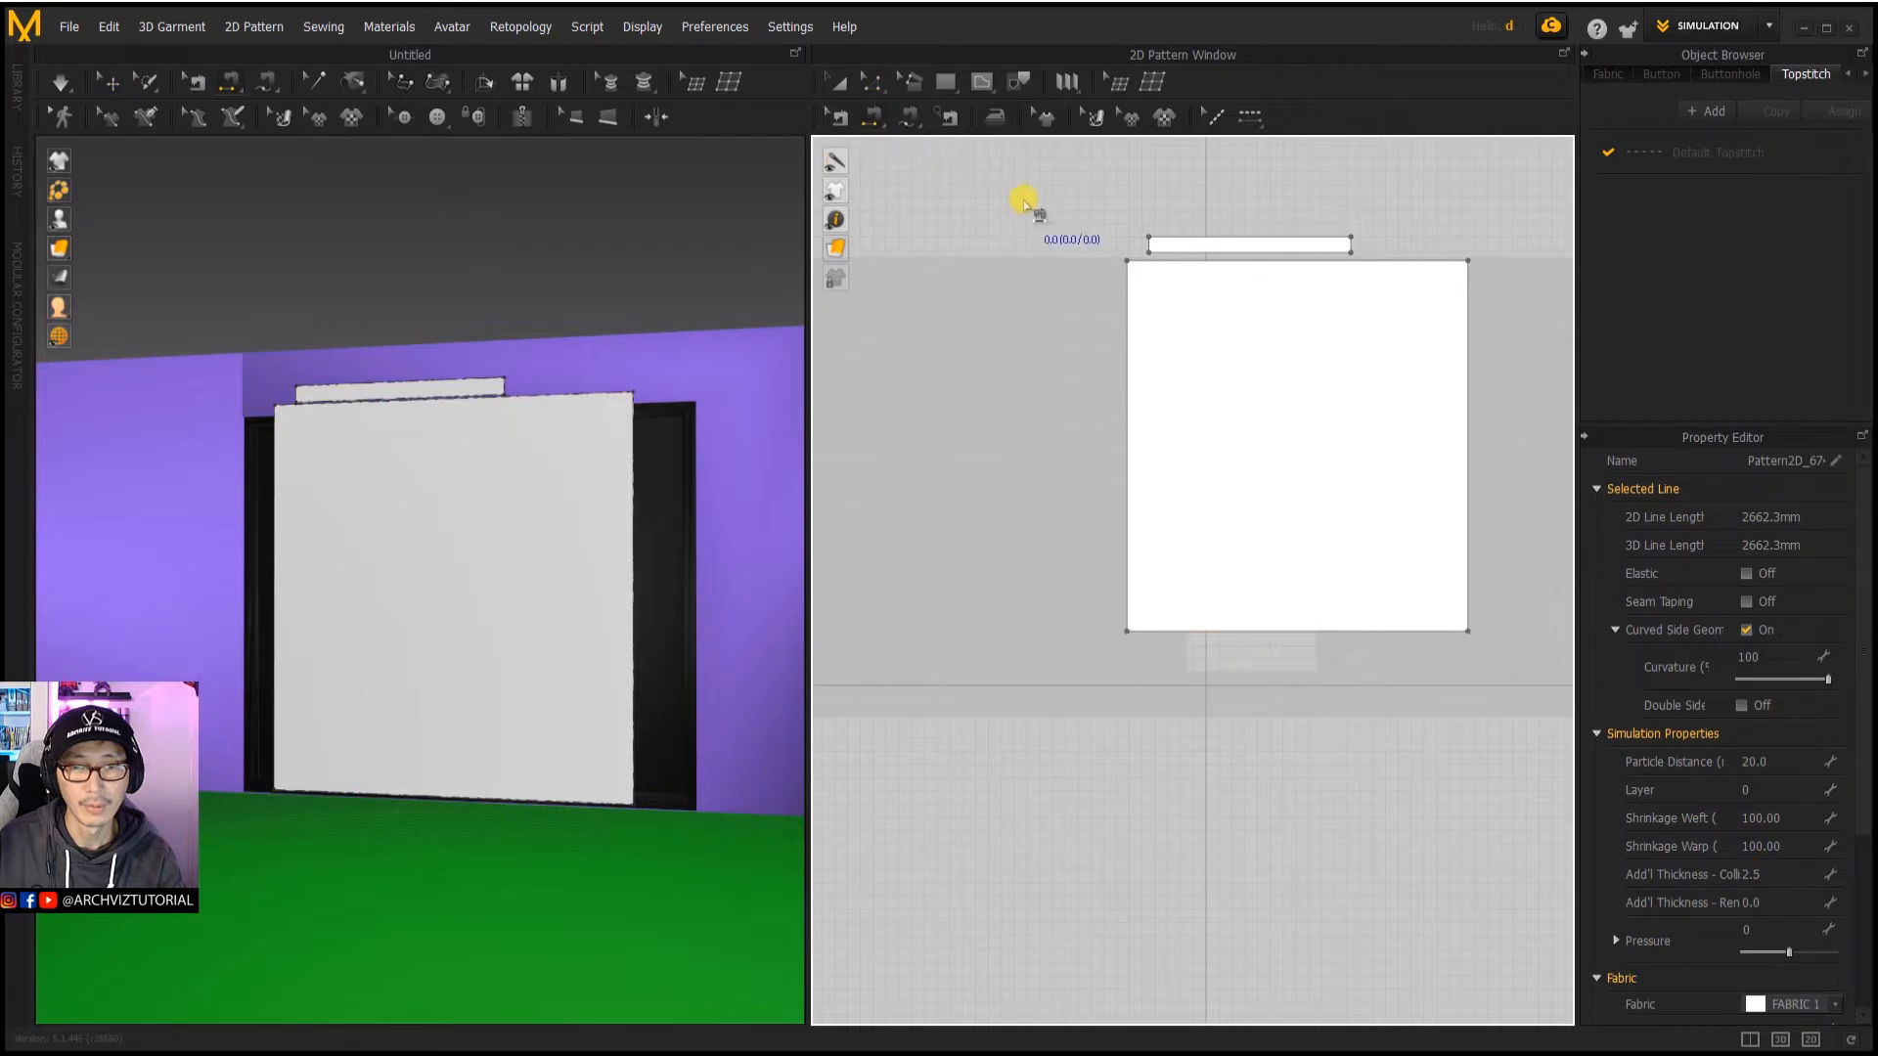
click(1196, 264)
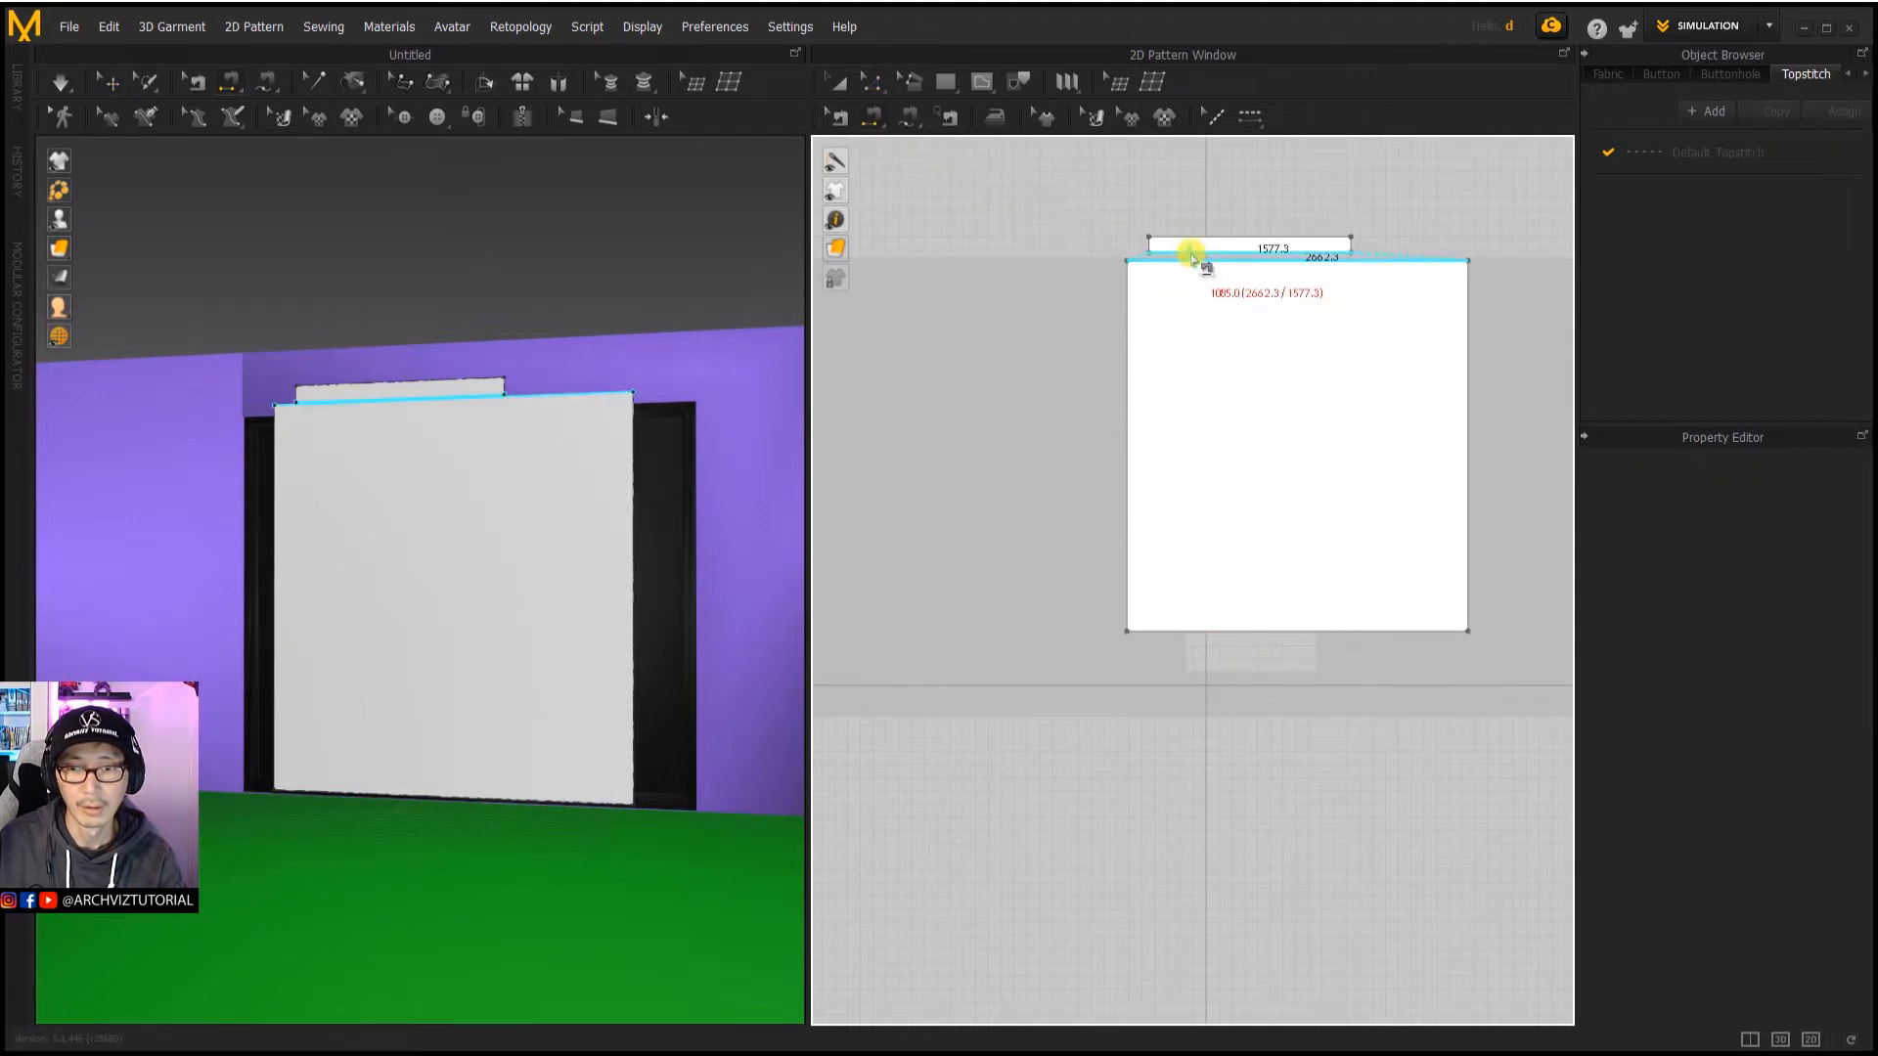
click(1196, 259)
right_drag(515, 399, 449, 390)
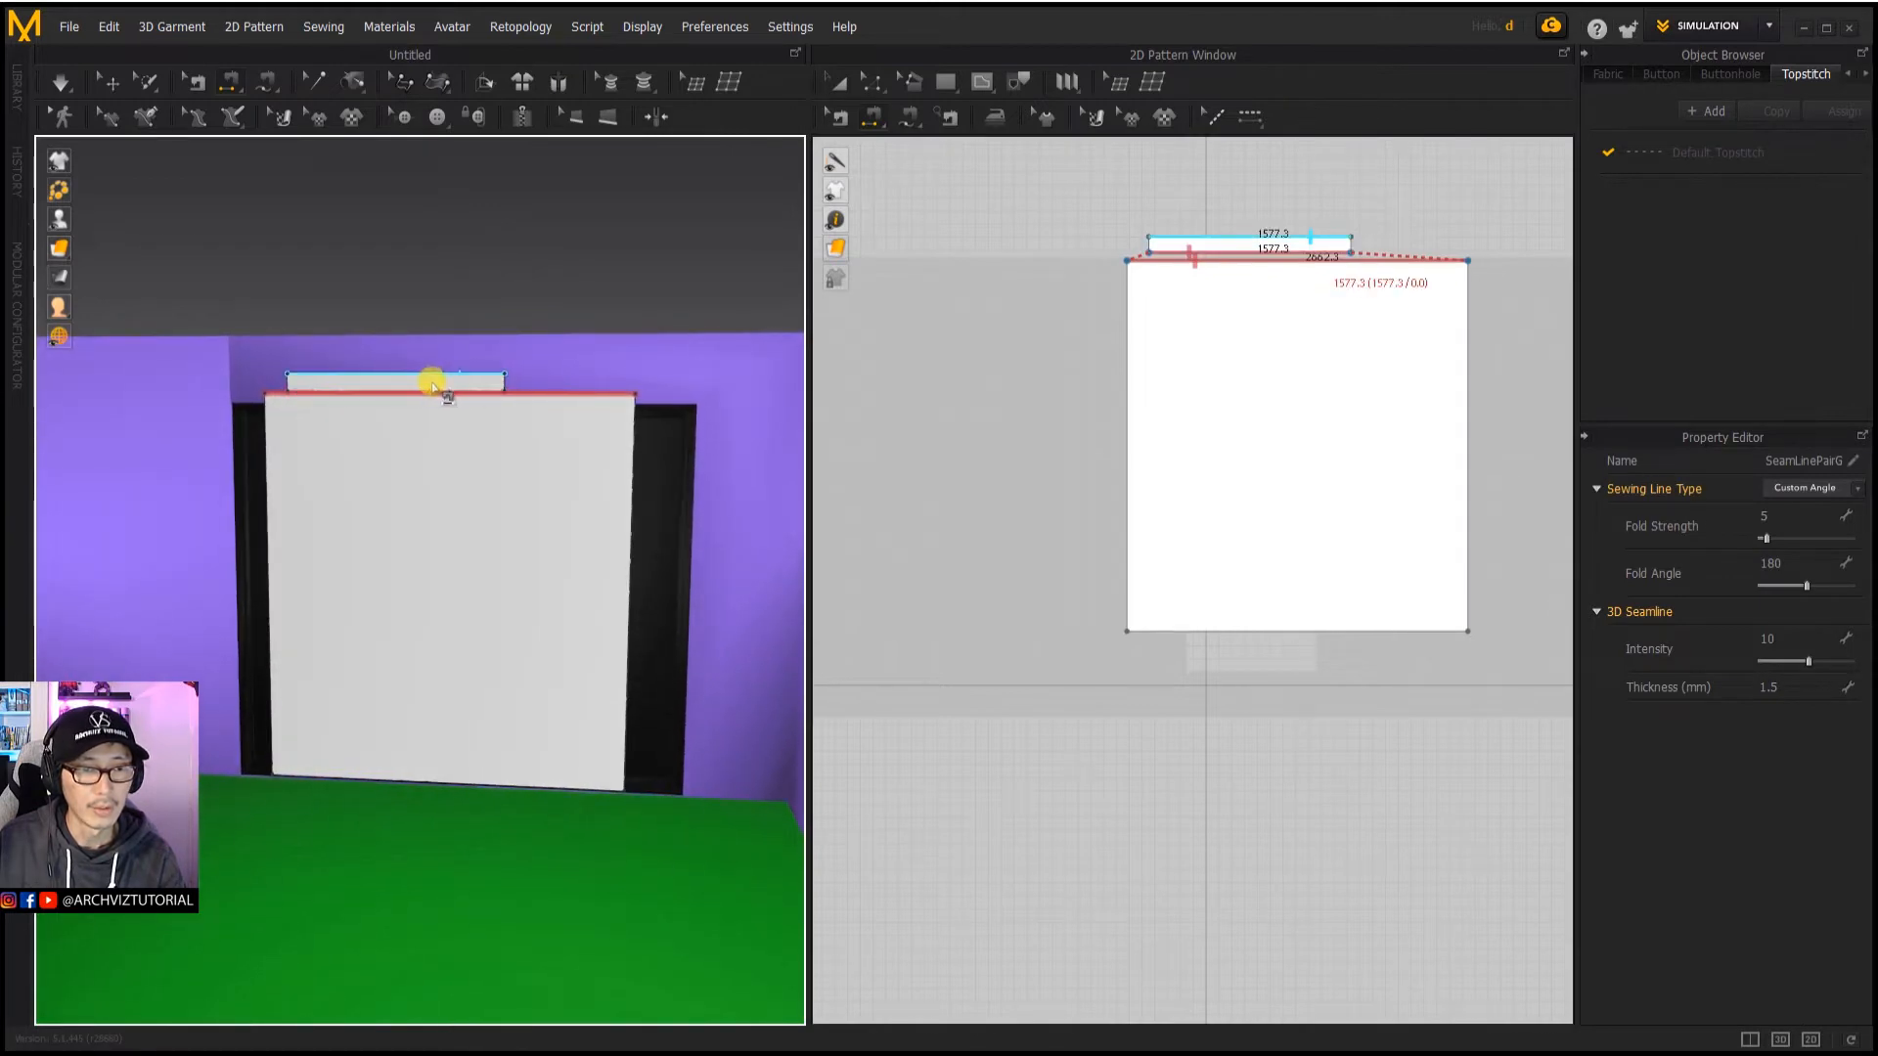
click(426, 390)
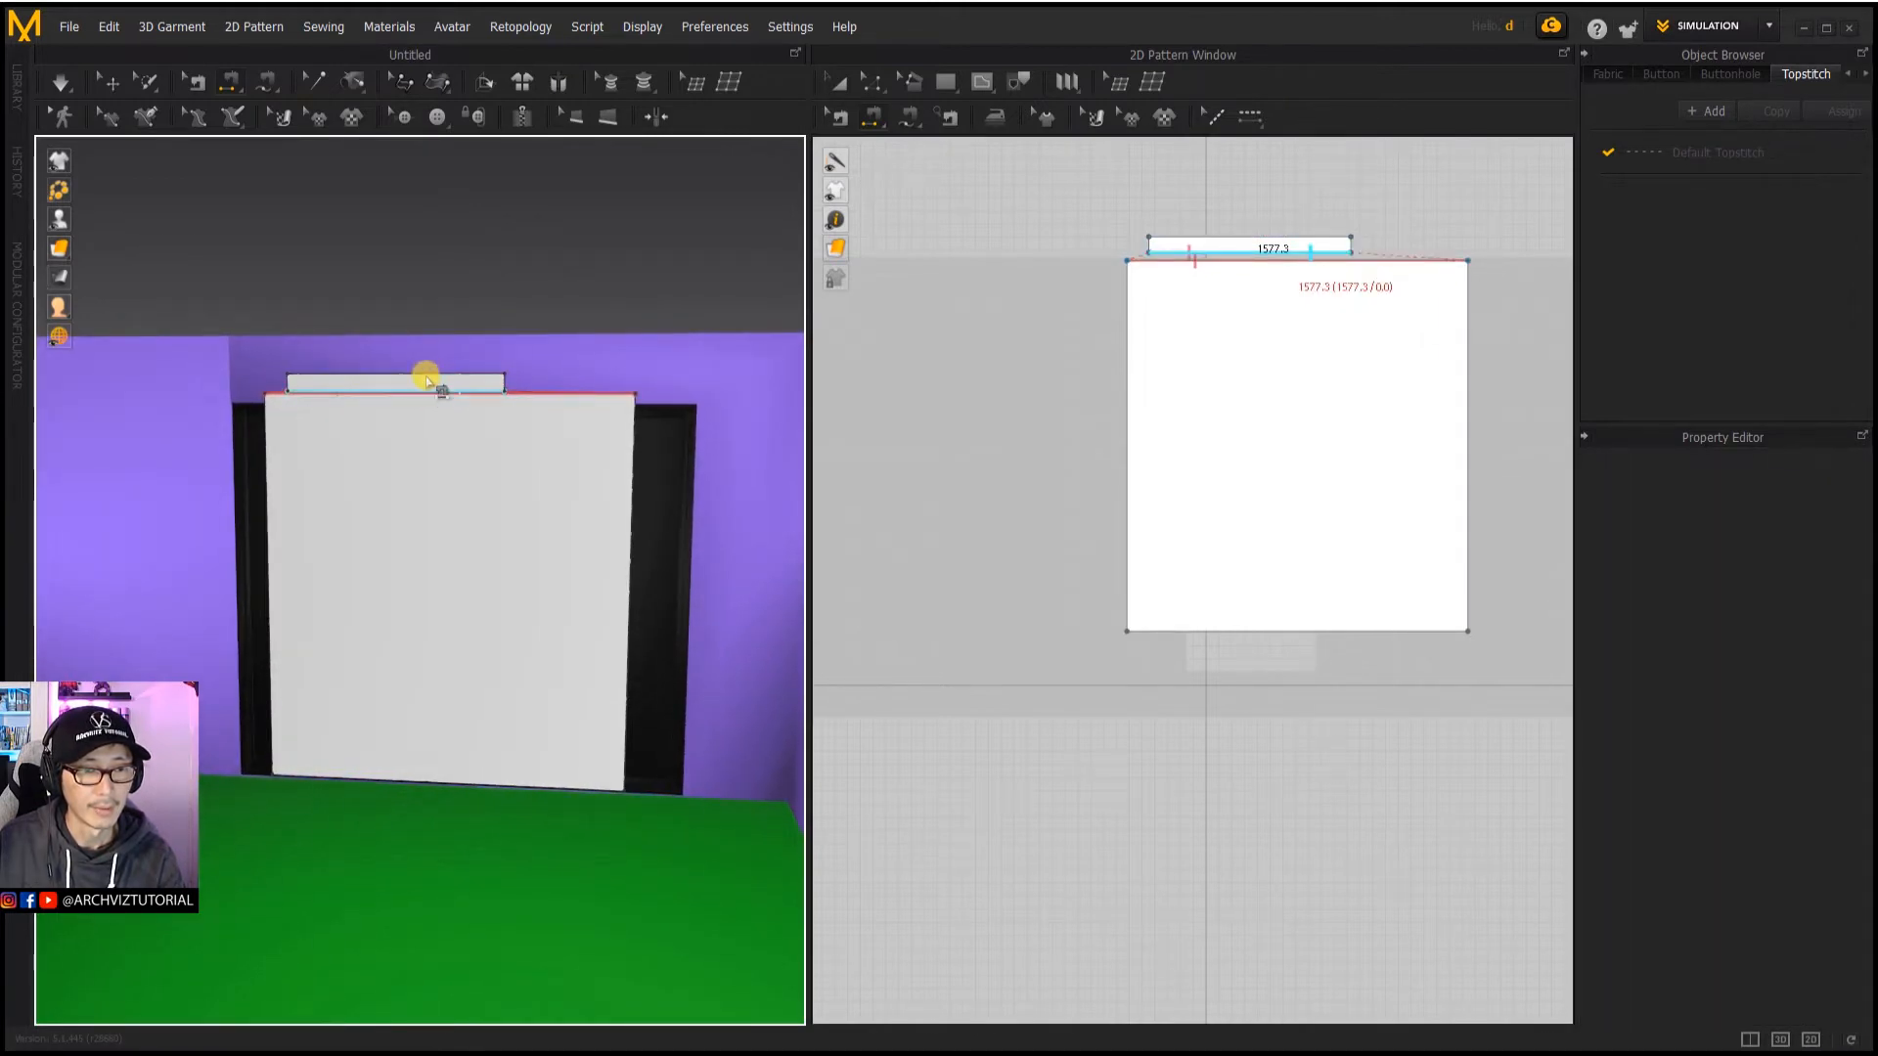
click(381, 389)
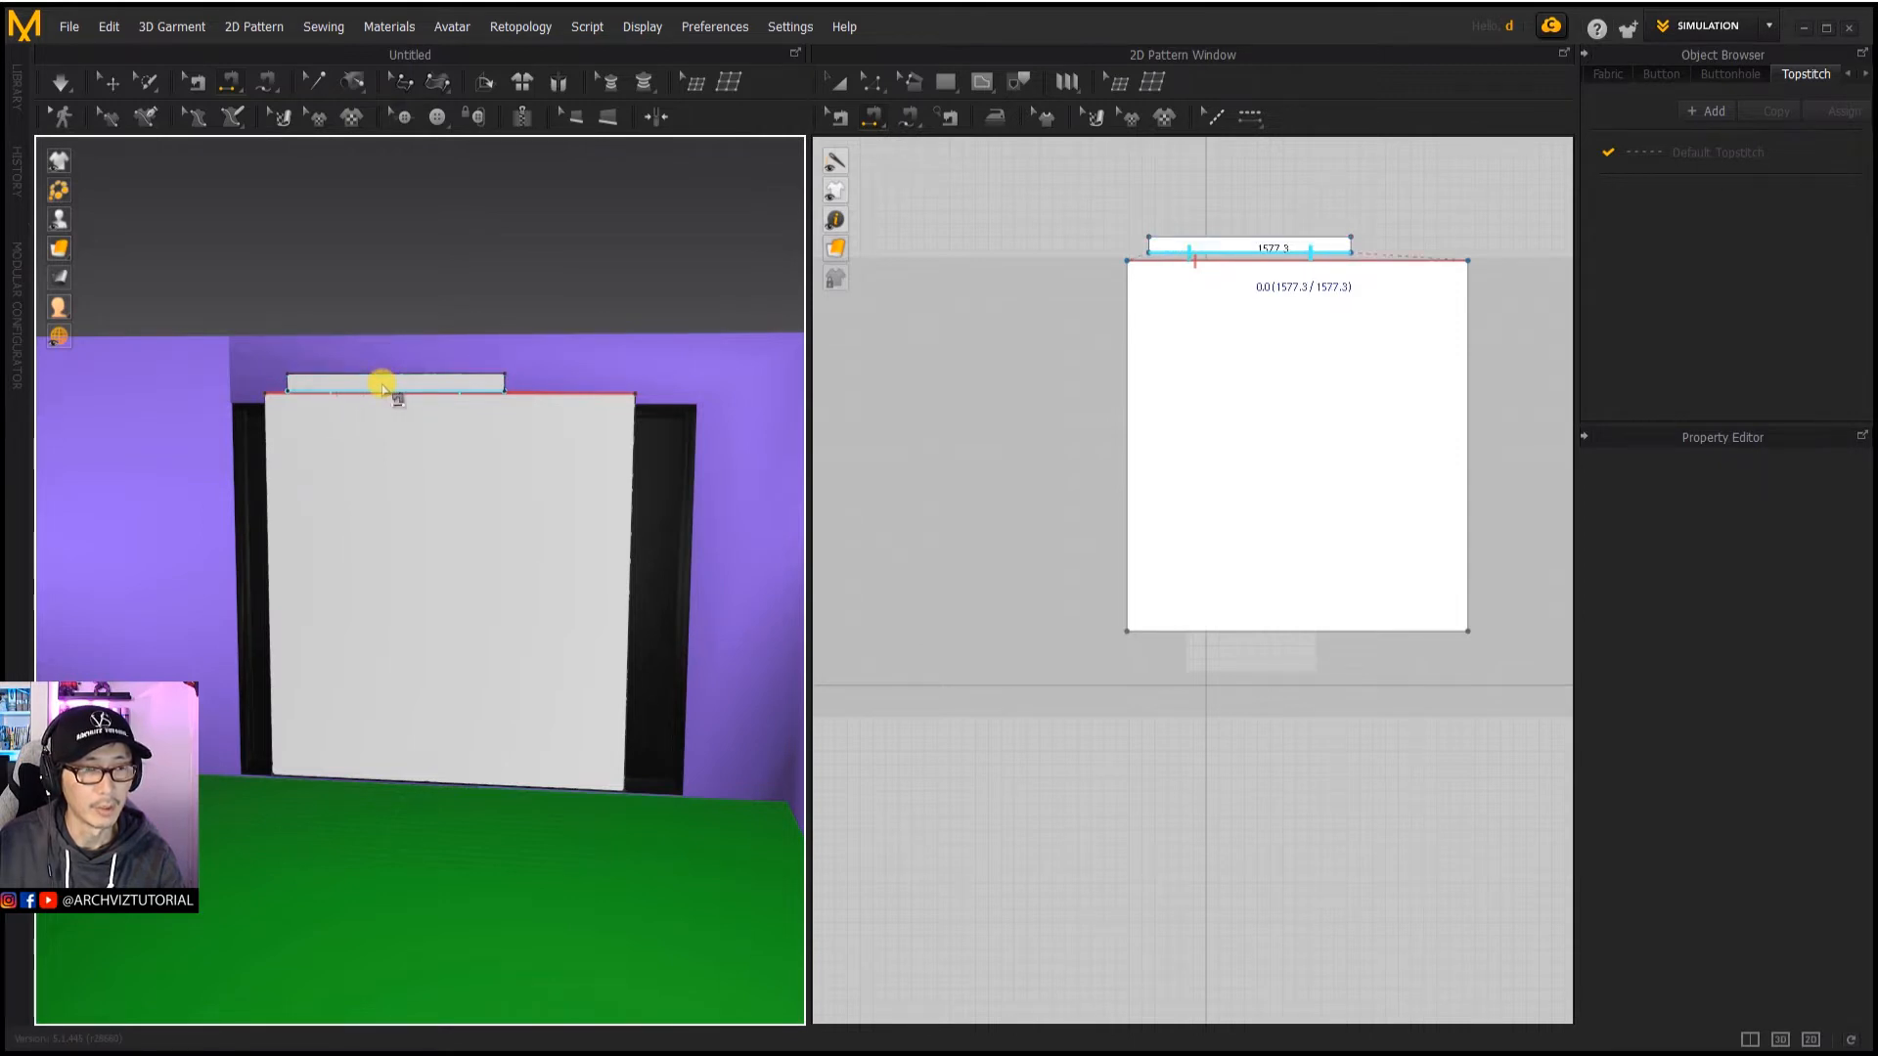
Step: Freeze the thin strip pattern above the door
click(111, 82)
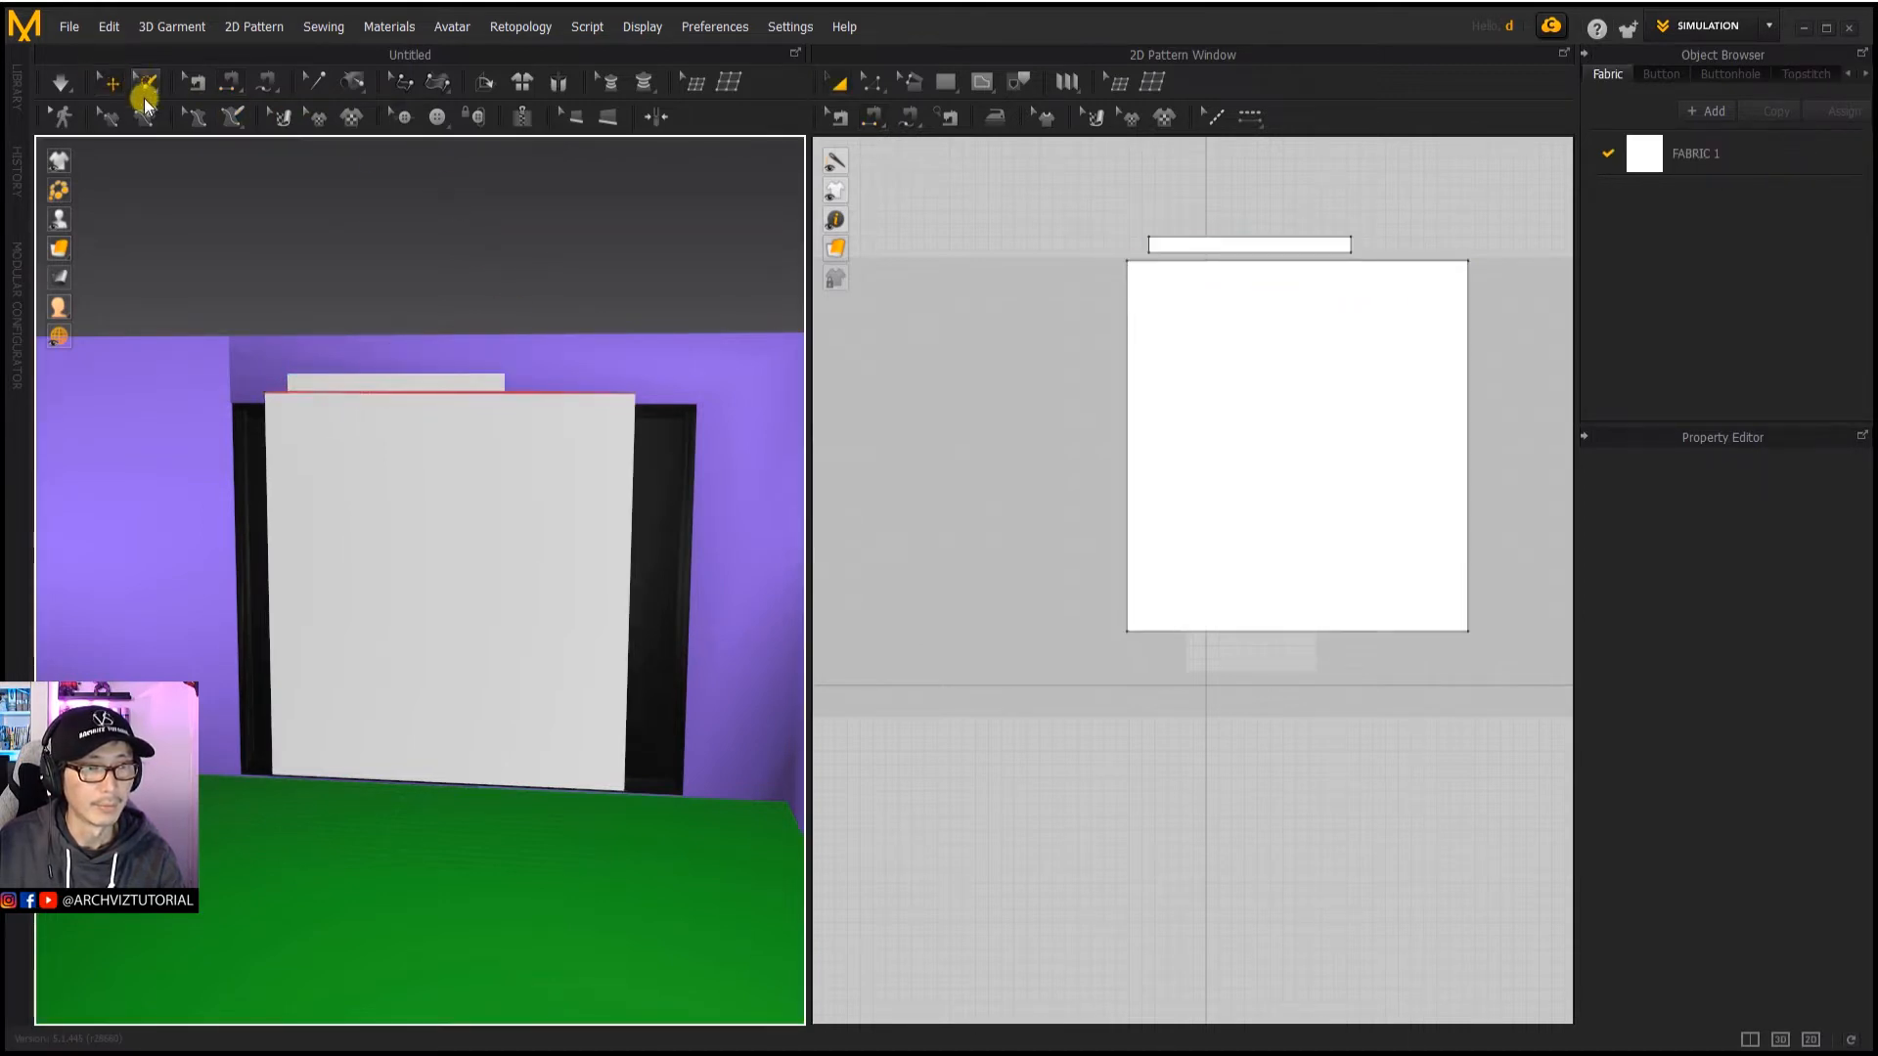
click(353, 381)
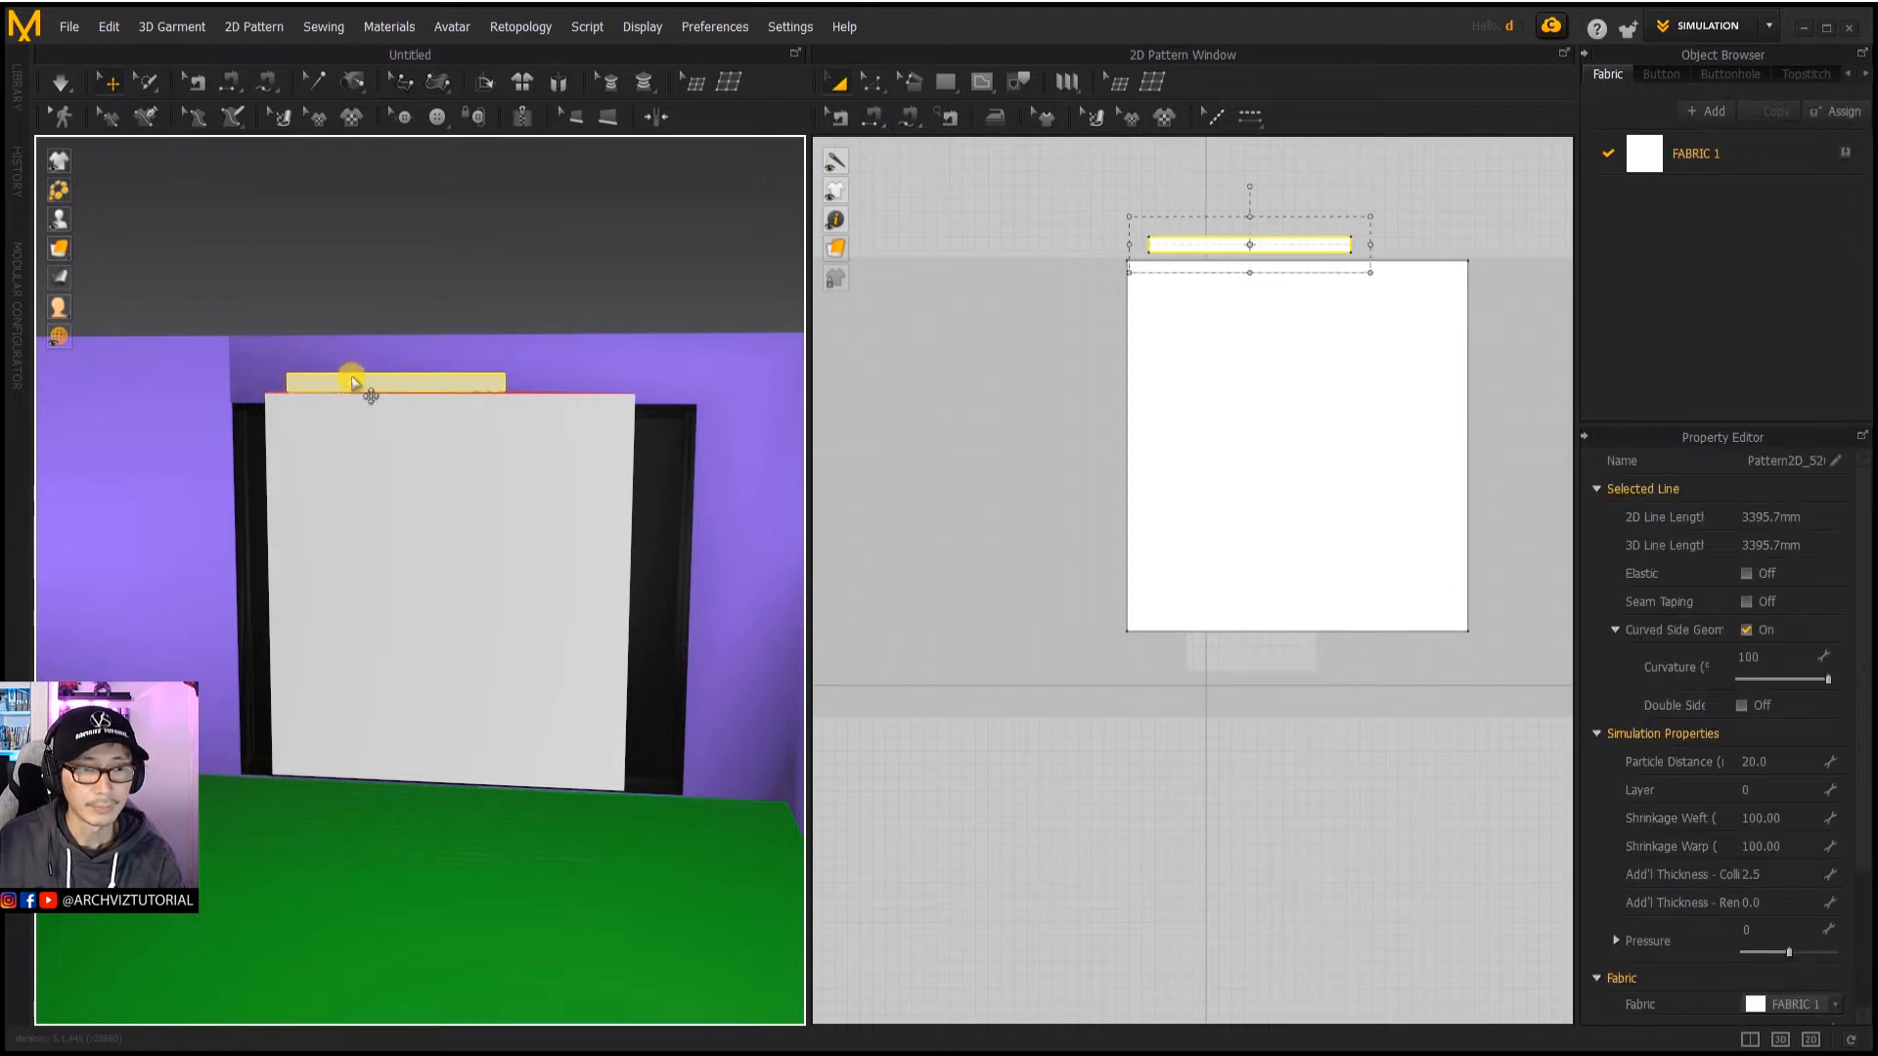
right_click(353, 381)
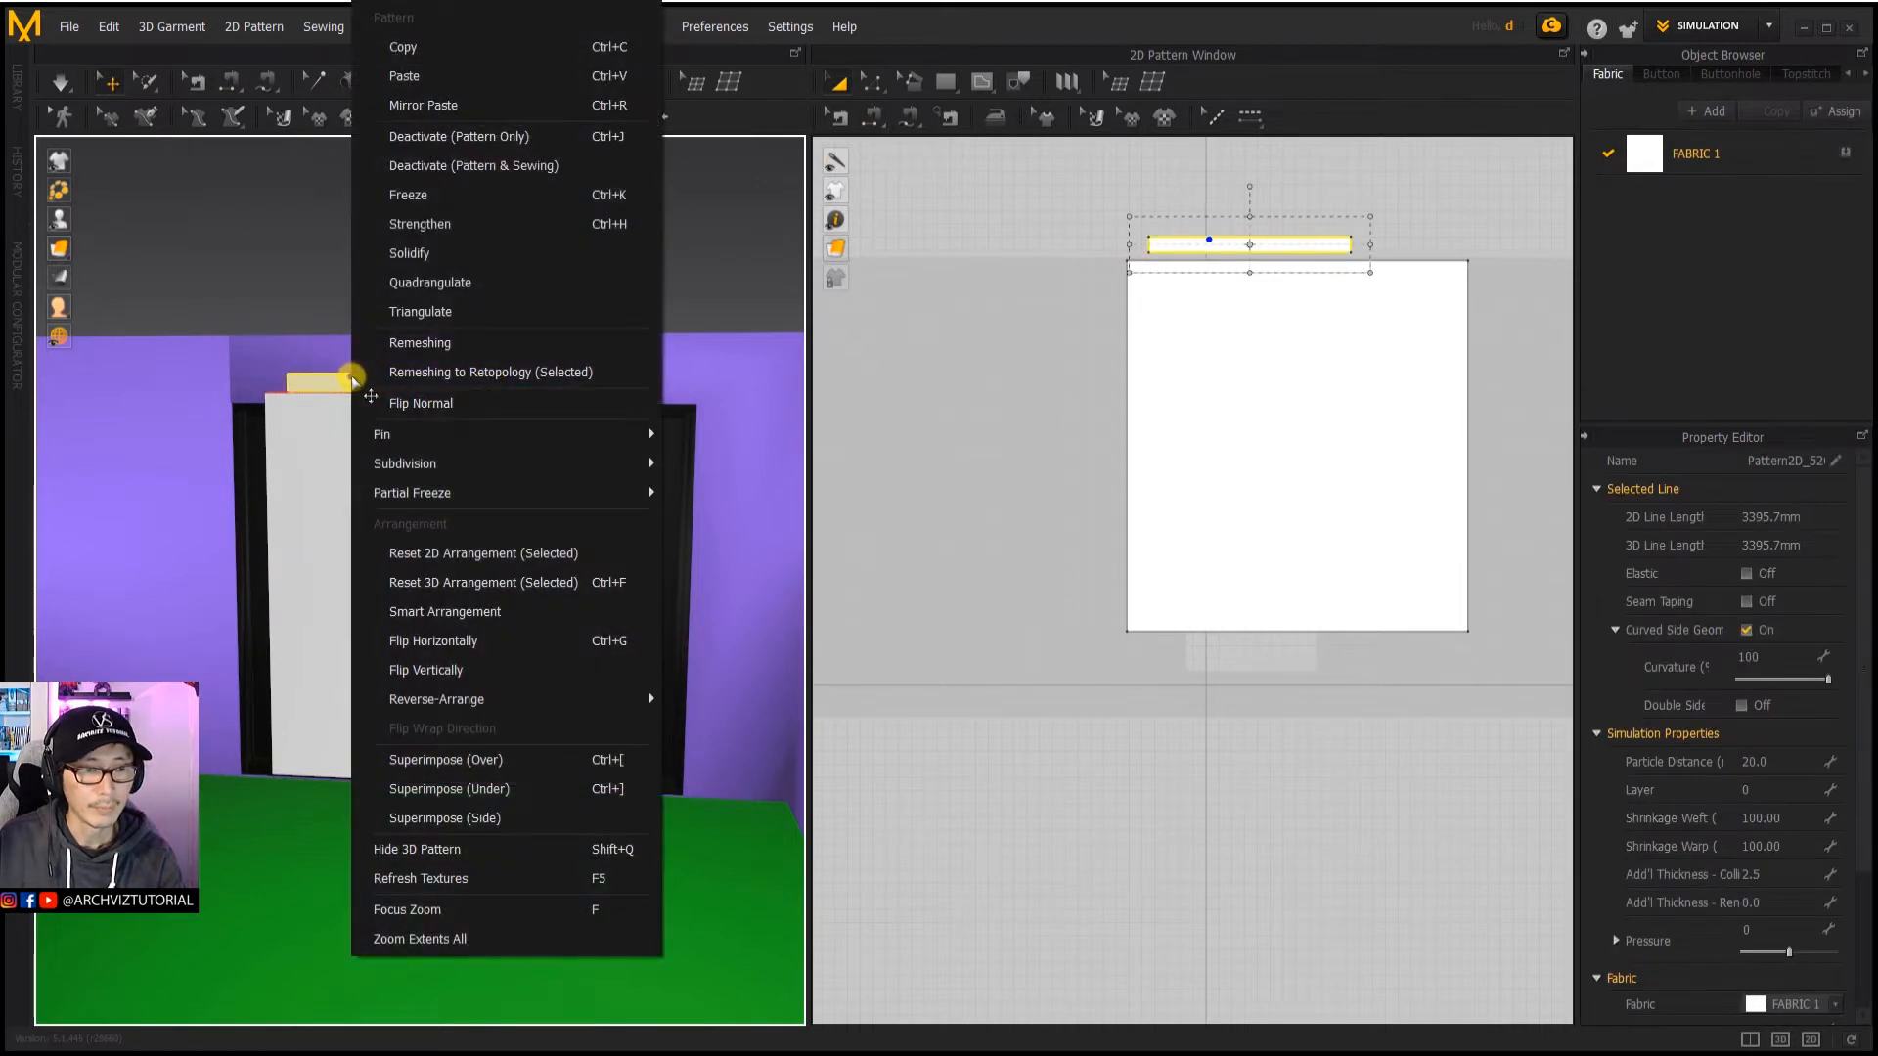
click(408, 196)
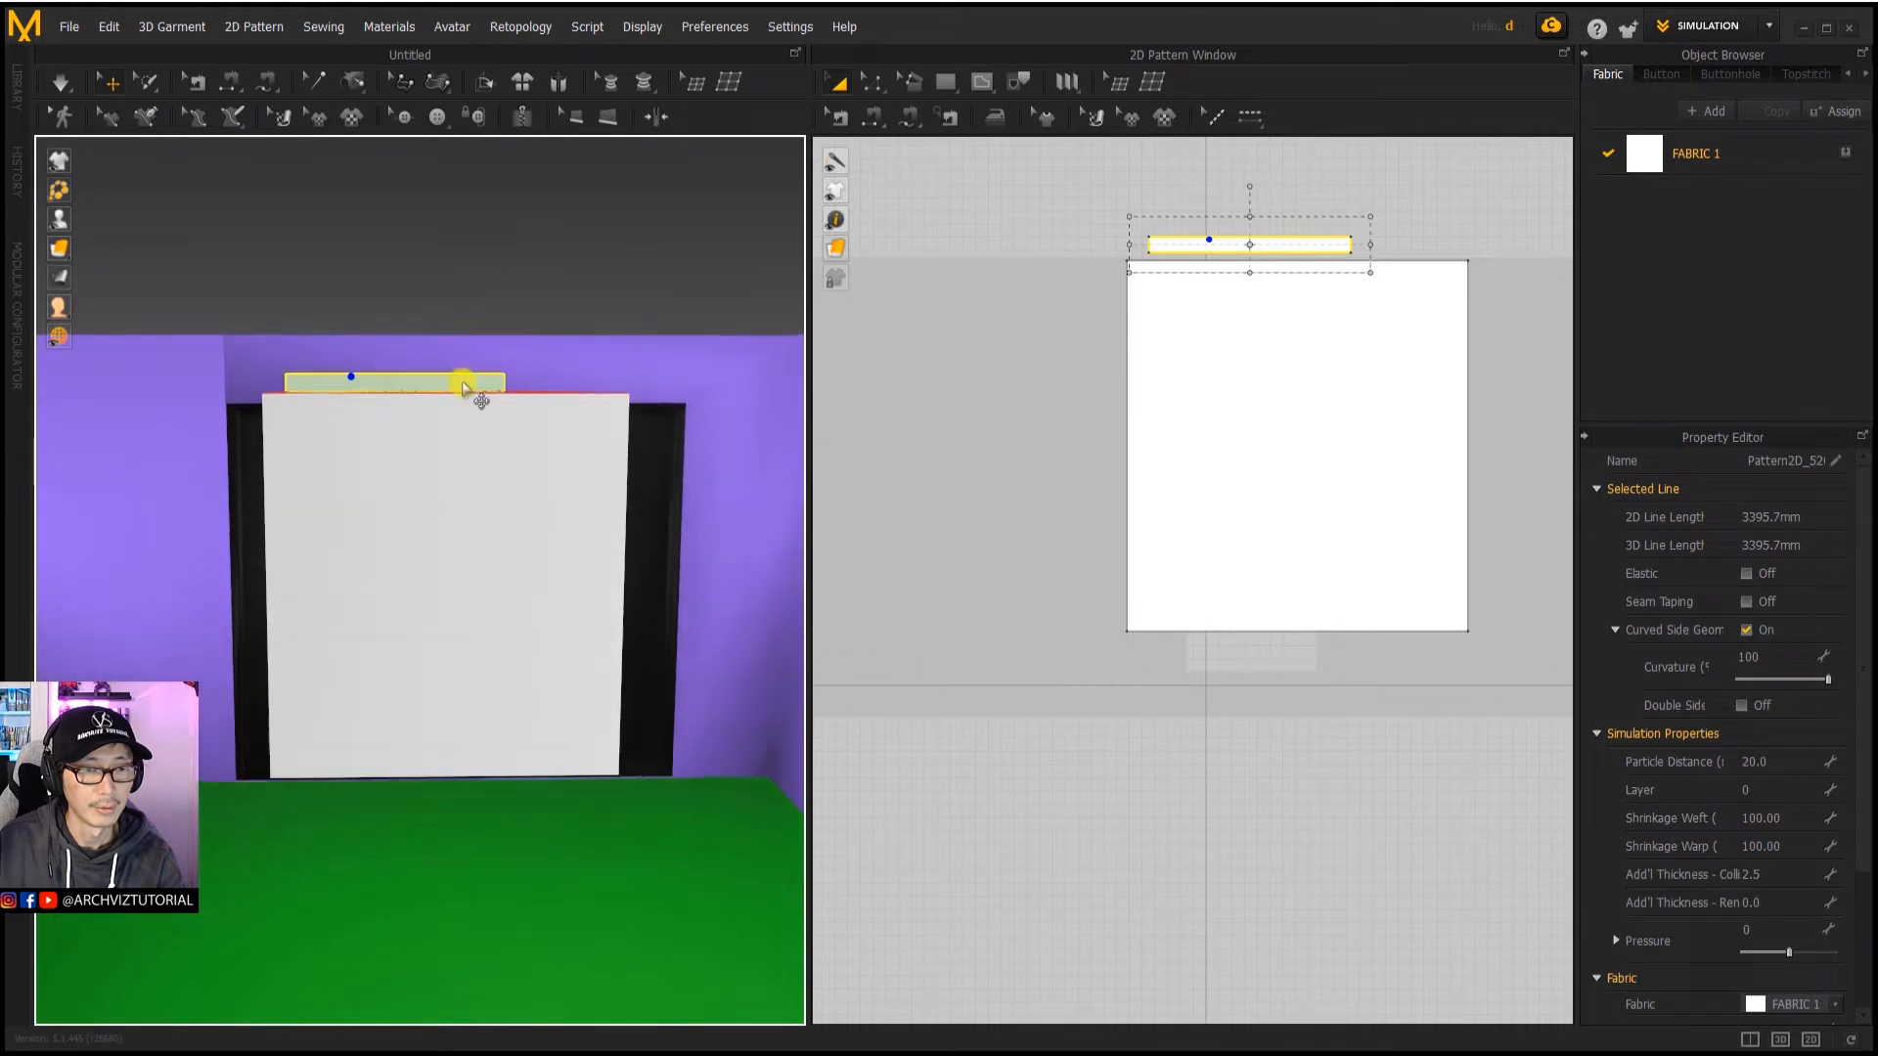
Step: Slide the frozen strip sideways along the wall until its right end lines up with the door frame's right side
click(463, 388)
right_drag(469, 389, 489, 391)
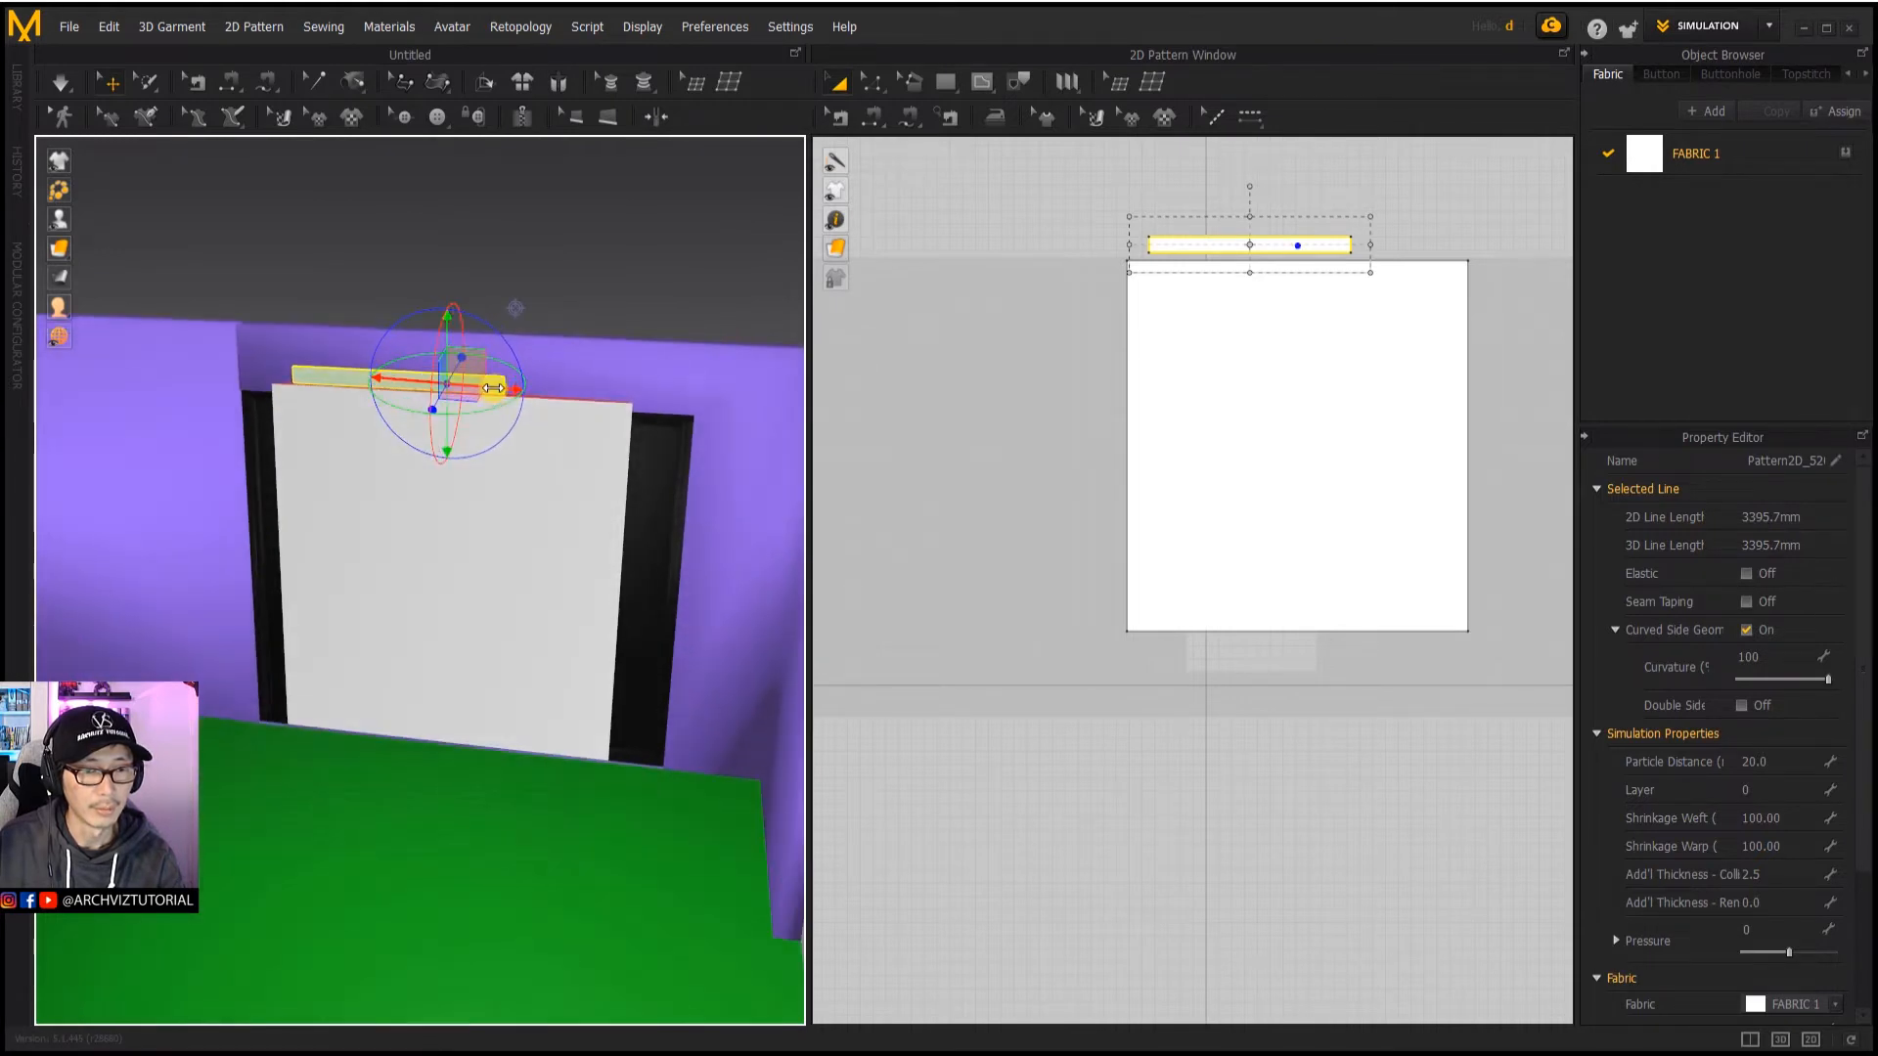
drag(492, 388, 688, 400)
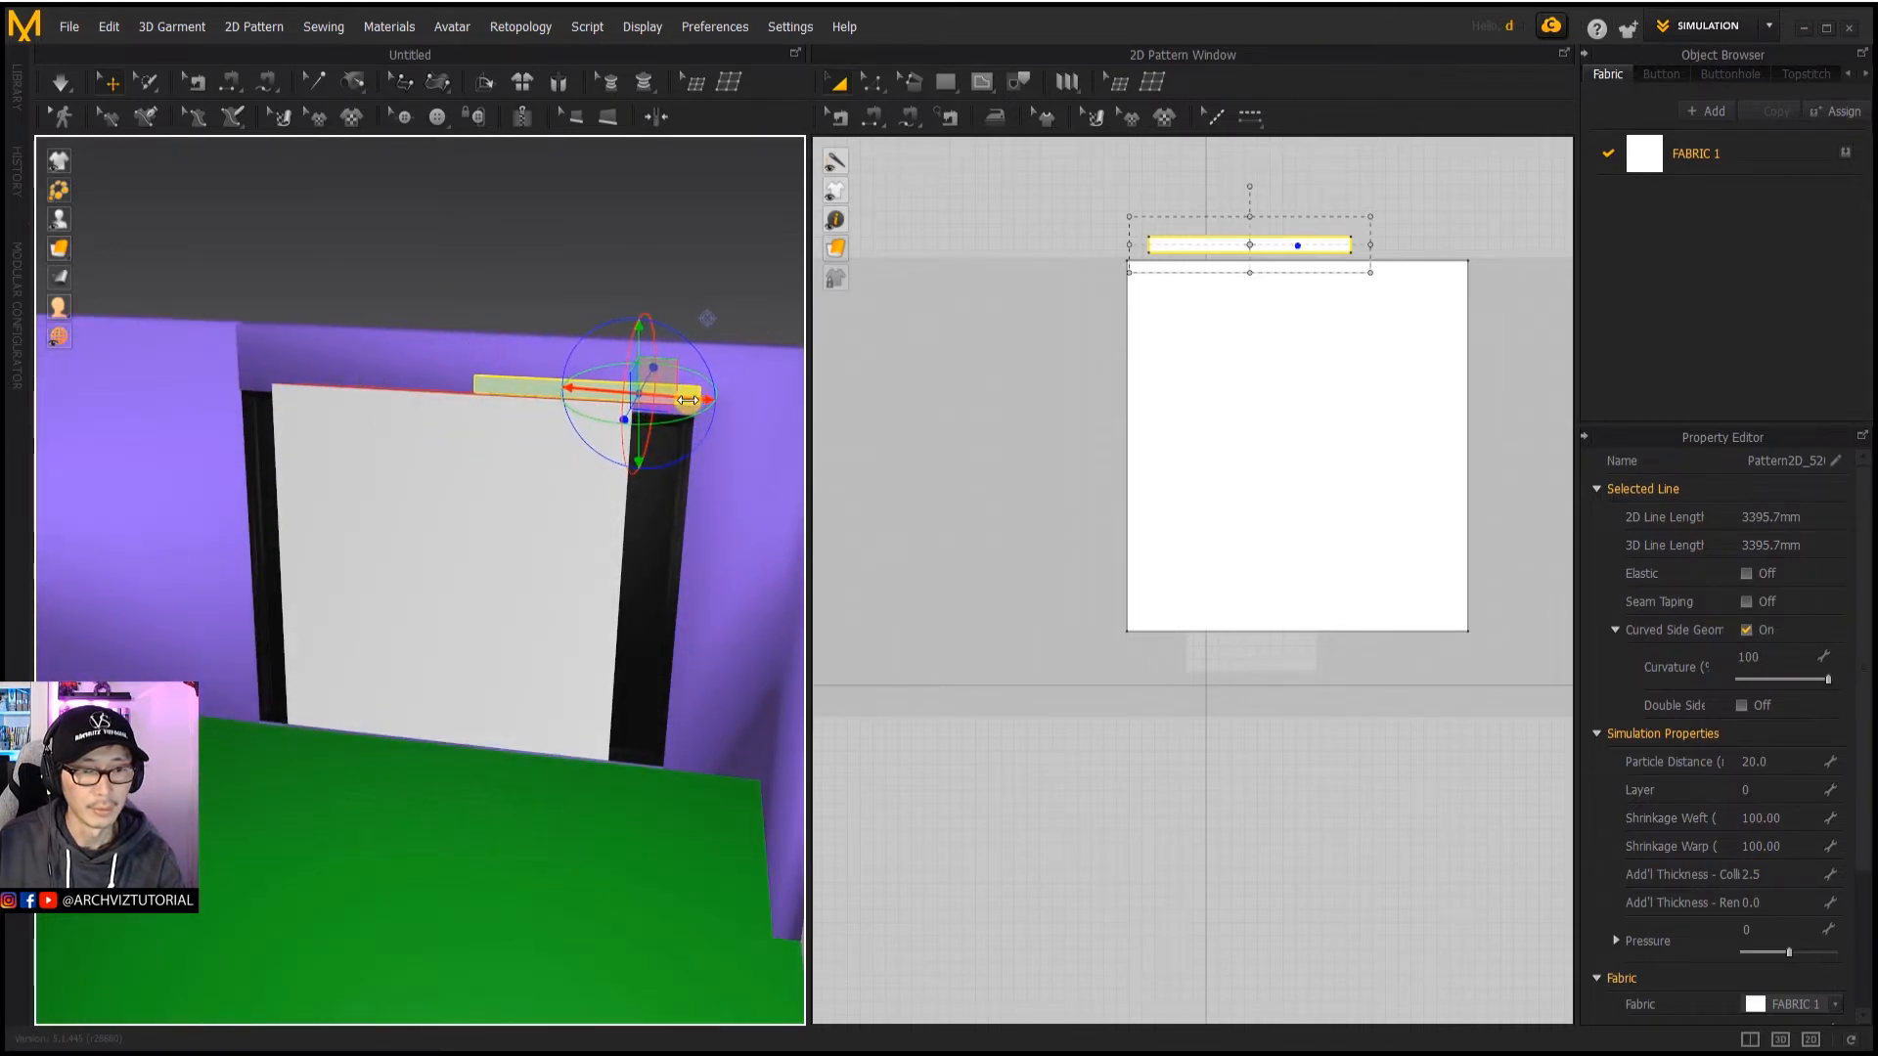
right_drag(688, 399, 693, 360)
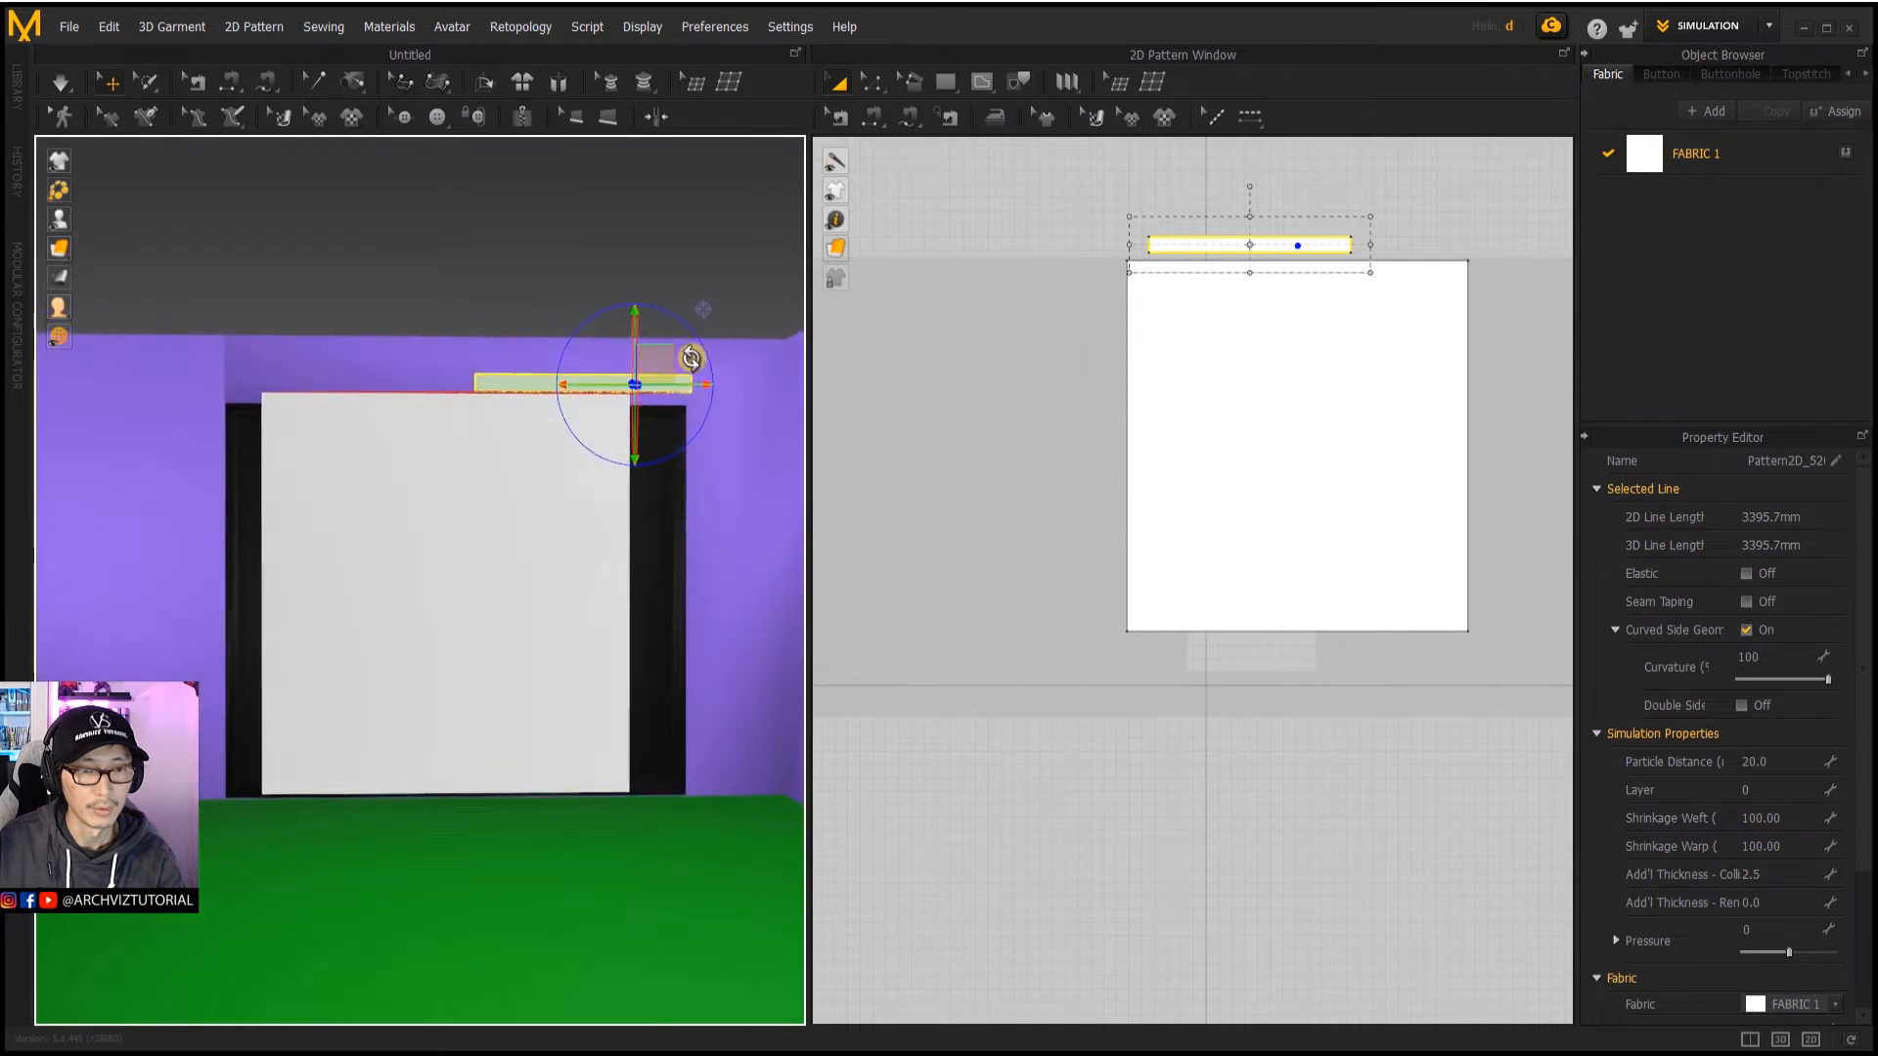
Step: Move the large fabric panel sideways along the wall to the right so it covers the right part of the sliding door
click(545, 482)
right_drag(565, 489, 561, 494)
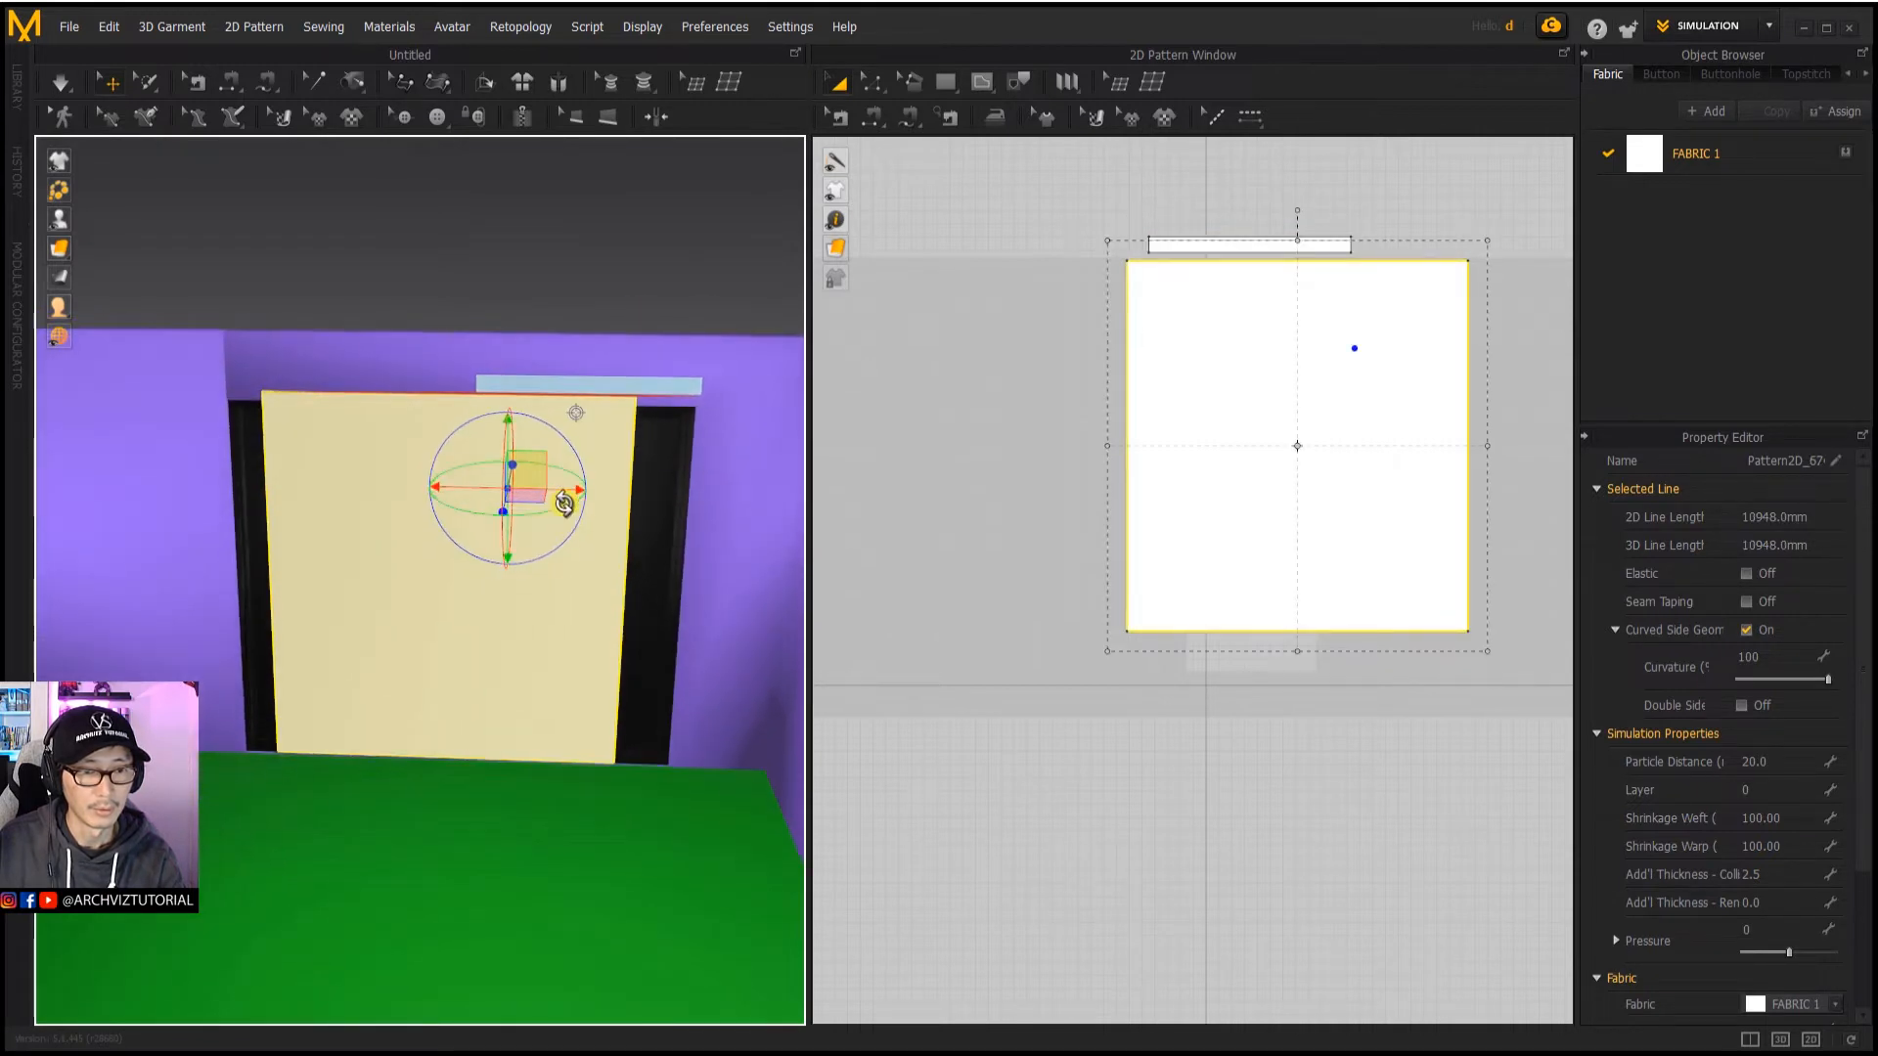
drag(561, 494, 701, 504)
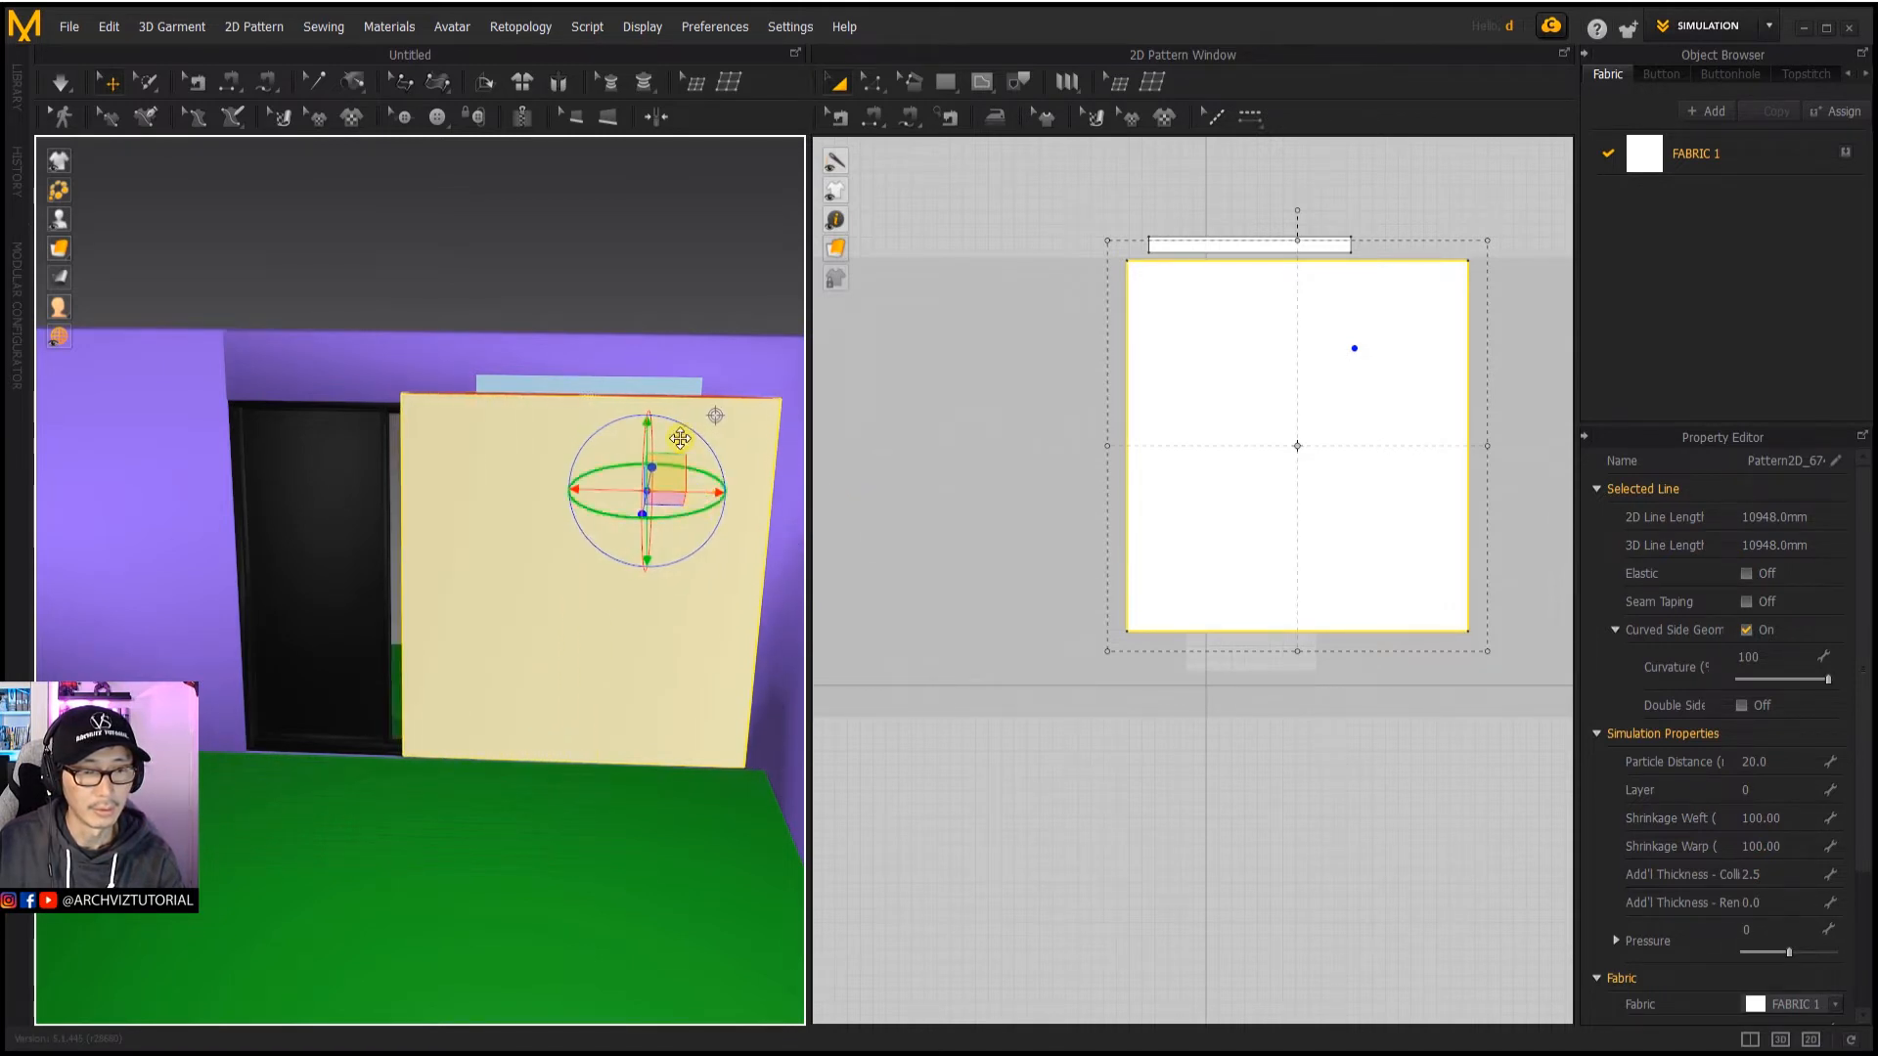
Step: Shorten the thin header strip by moving its left edge inward in the 2D pattern, keeping its right end in place
click(684, 384)
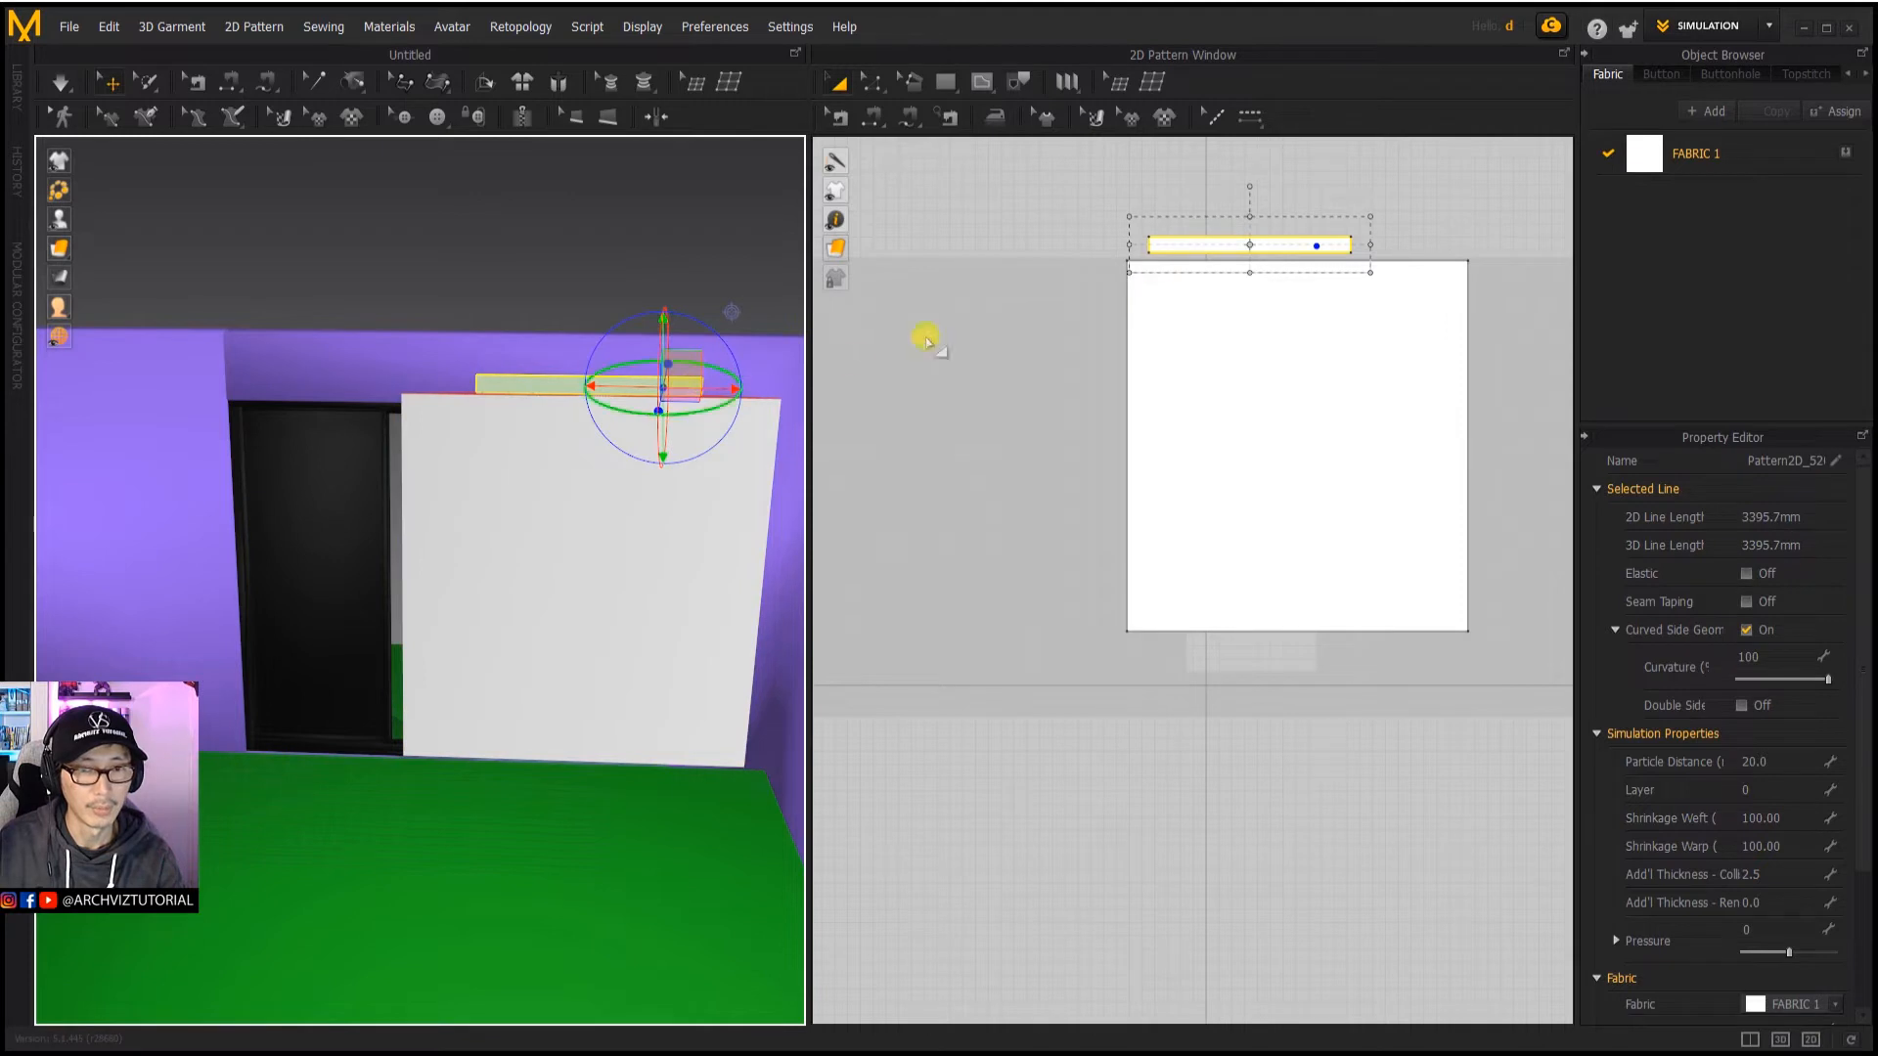
click(870, 83)
scroll(1137, 266, up, 2)
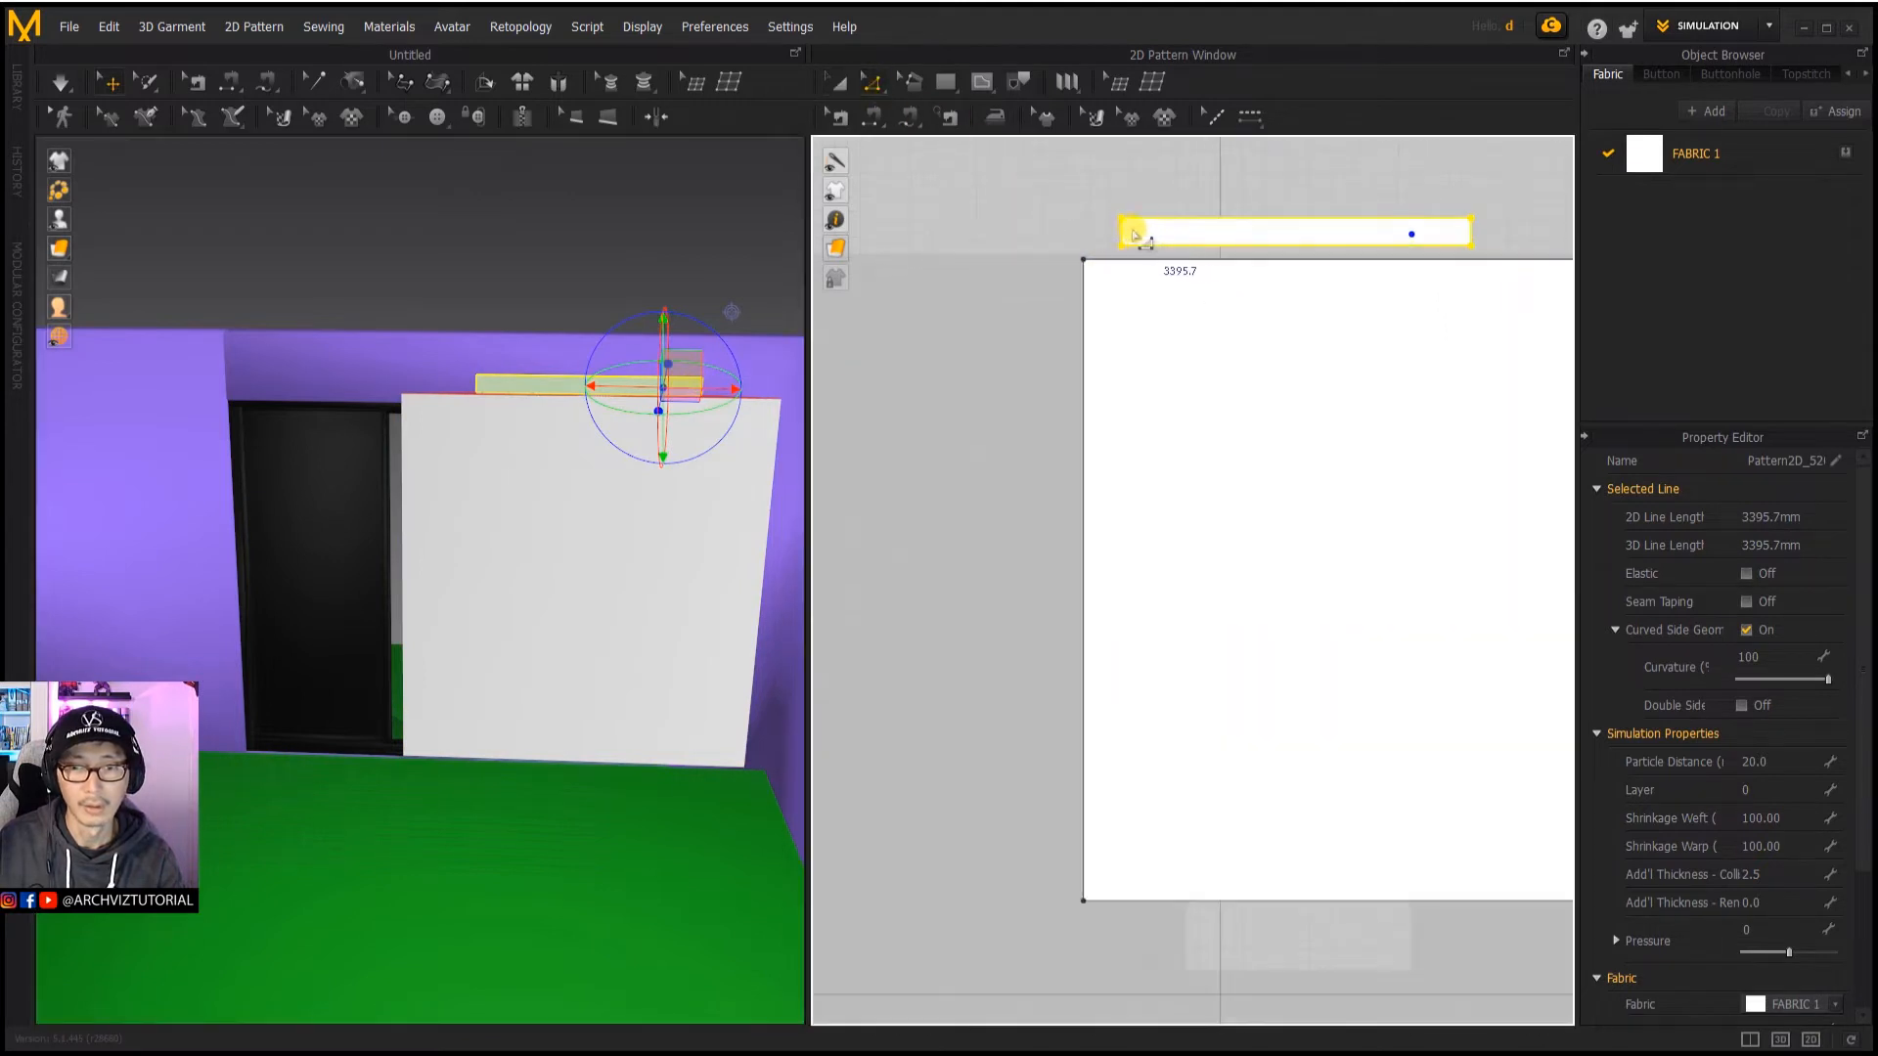
click(1169, 239)
drag(1169, 240, 1205, 242)
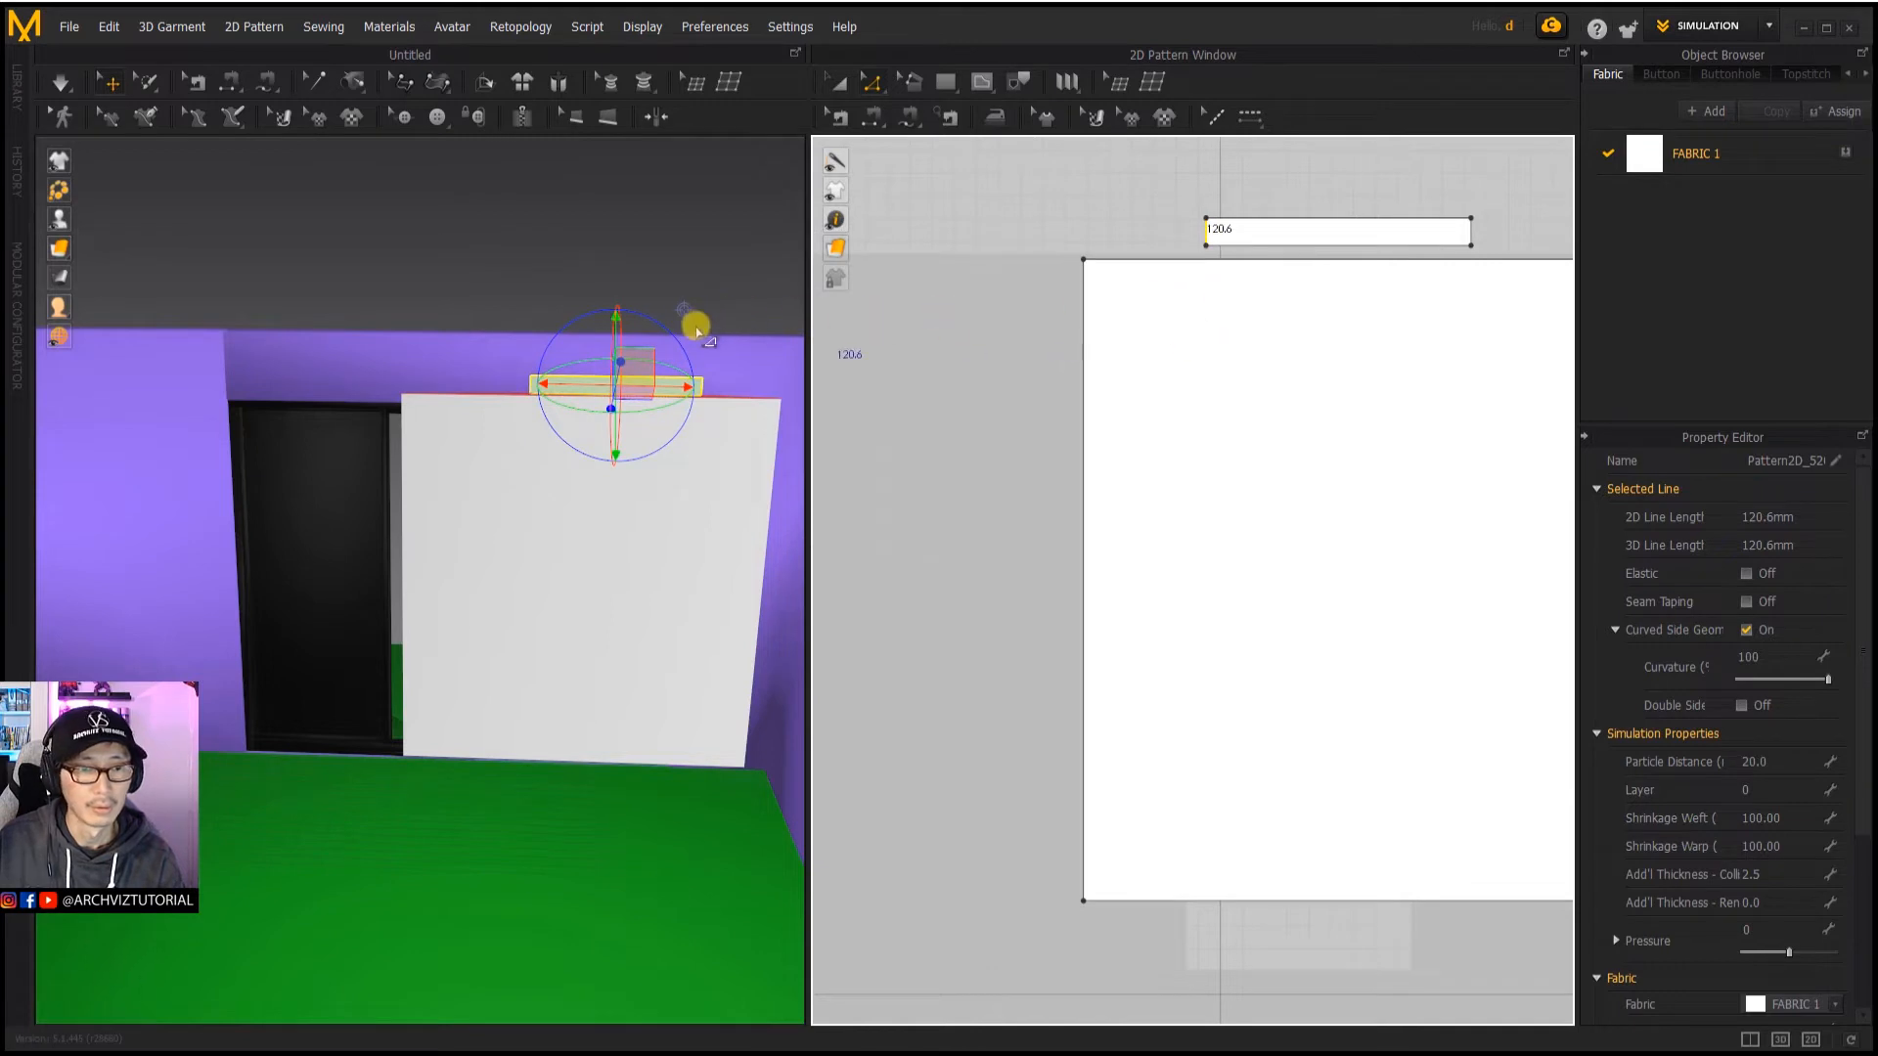
Step: Check the large panel's position against the wall and strip, run the simulation to gather it onto the strip, and stop it
right_drag(659, 344, 651, 295)
click(652, 277)
click(506, 472)
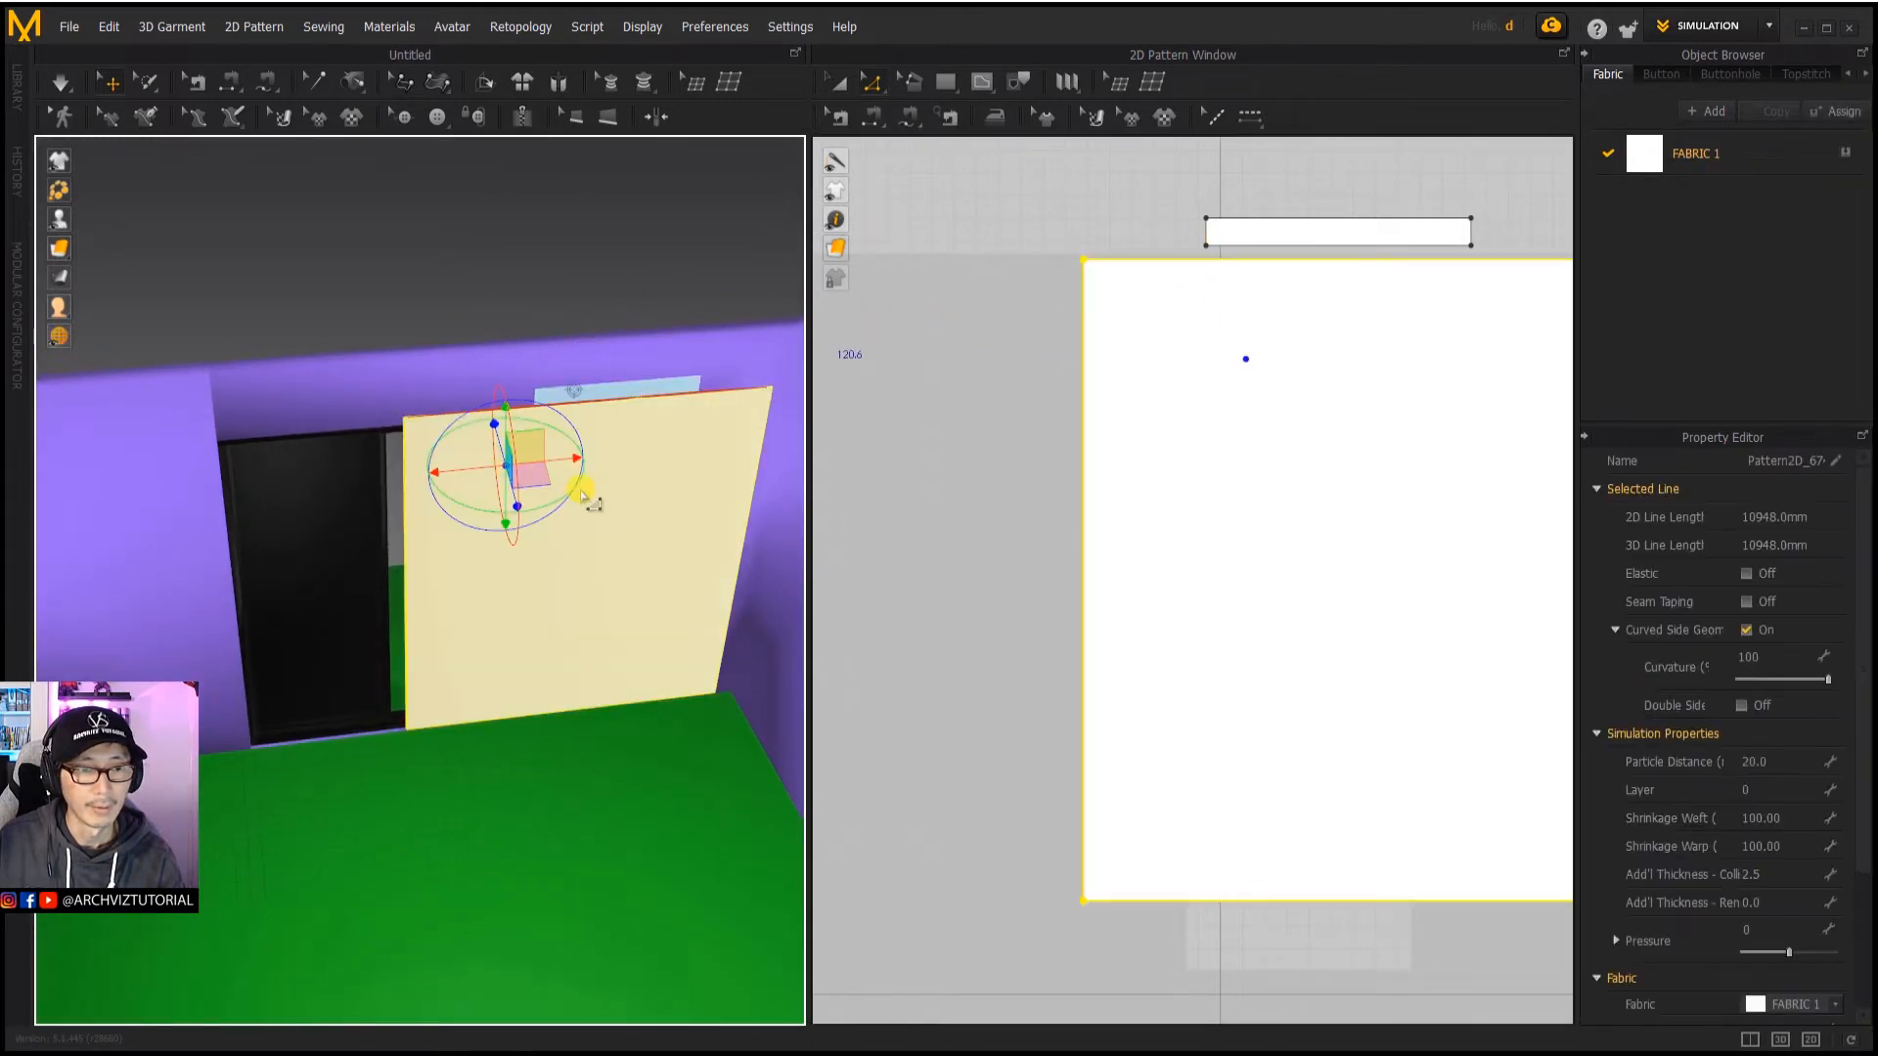
right_drag(577, 484, 537, 466)
click(483, 266)
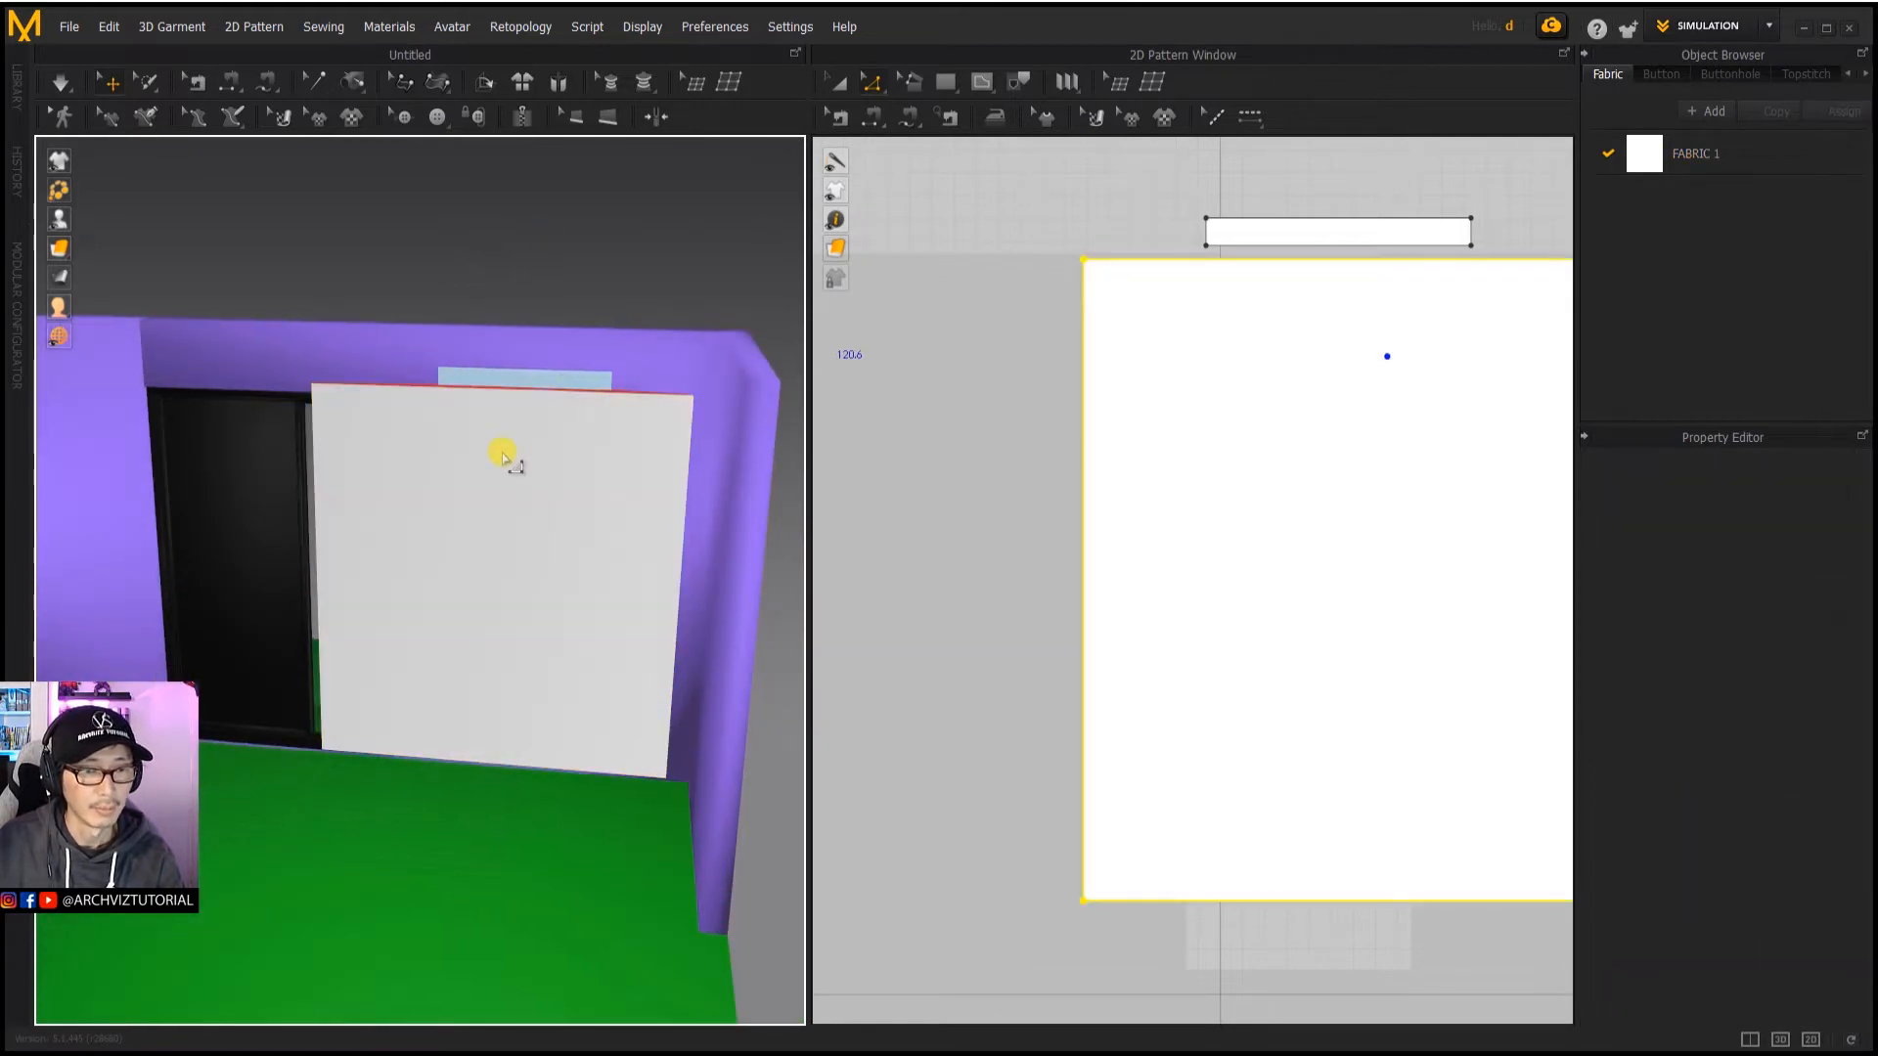
click(502, 448)
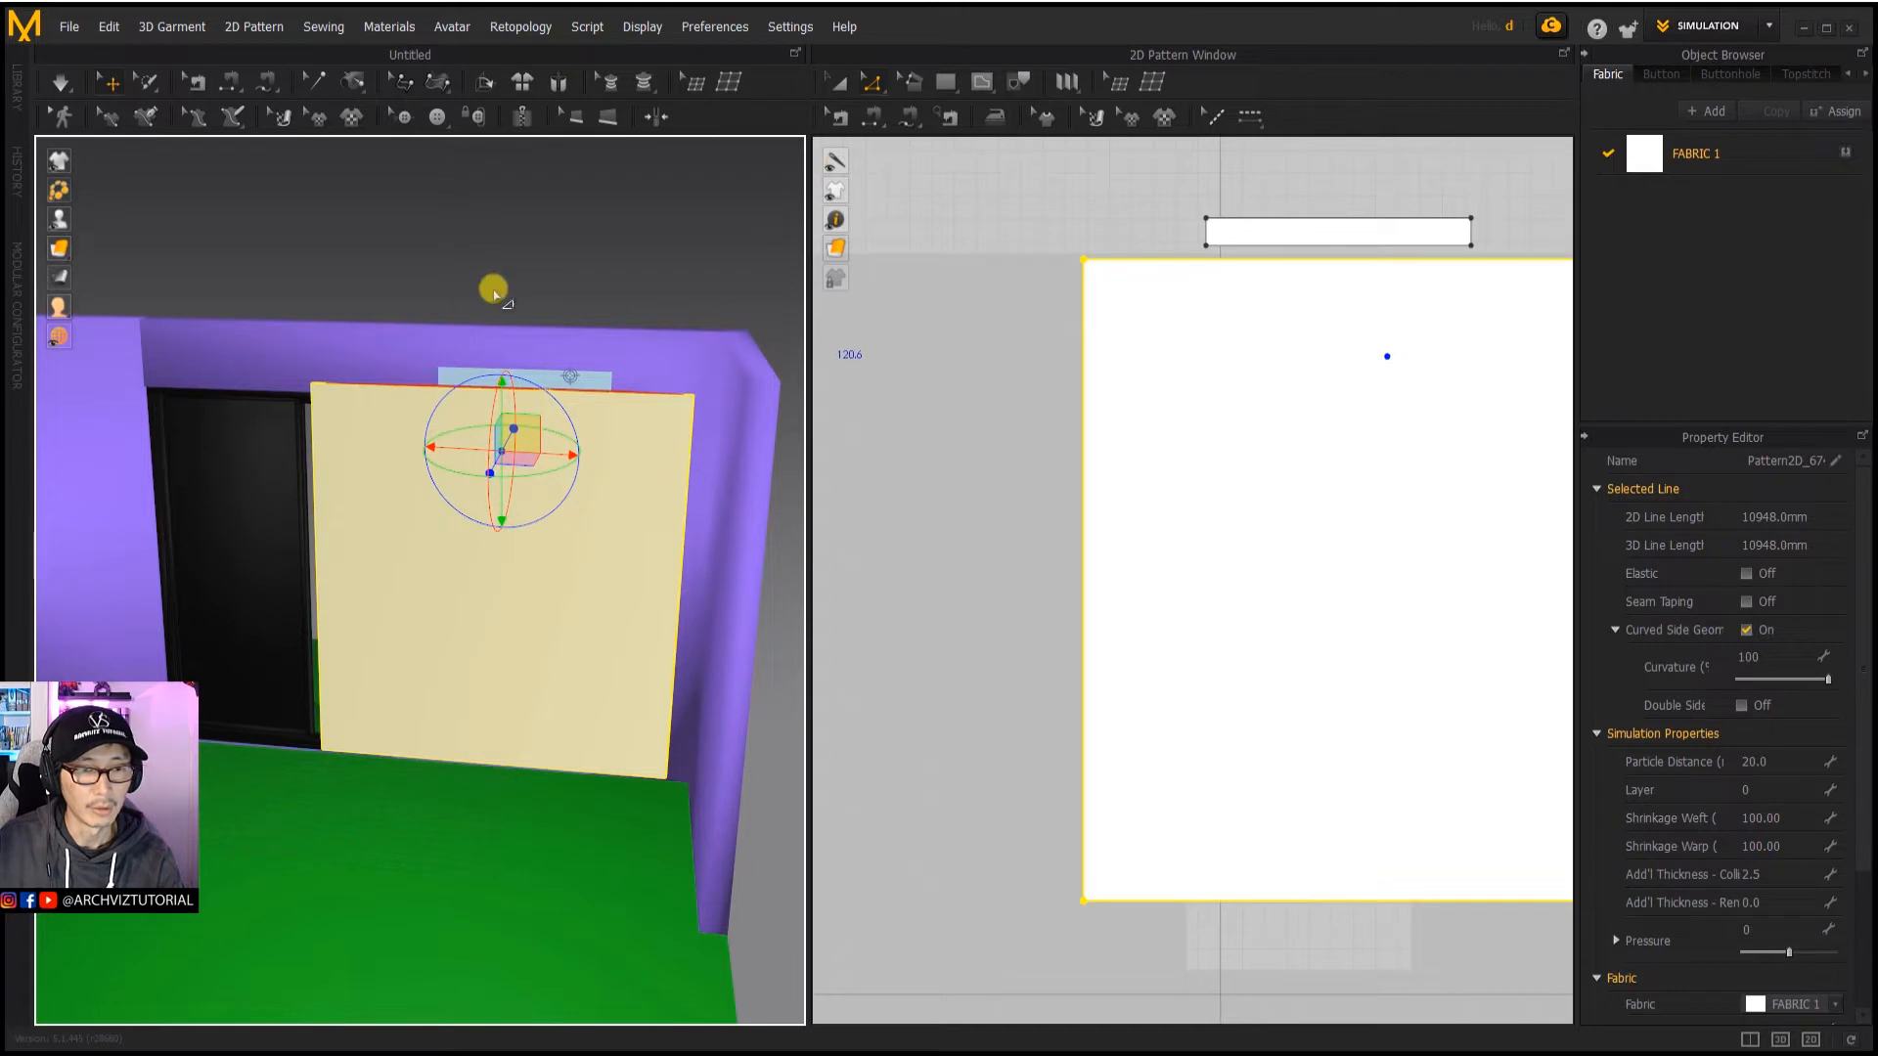
right_drag(558, 298, 655, 391)
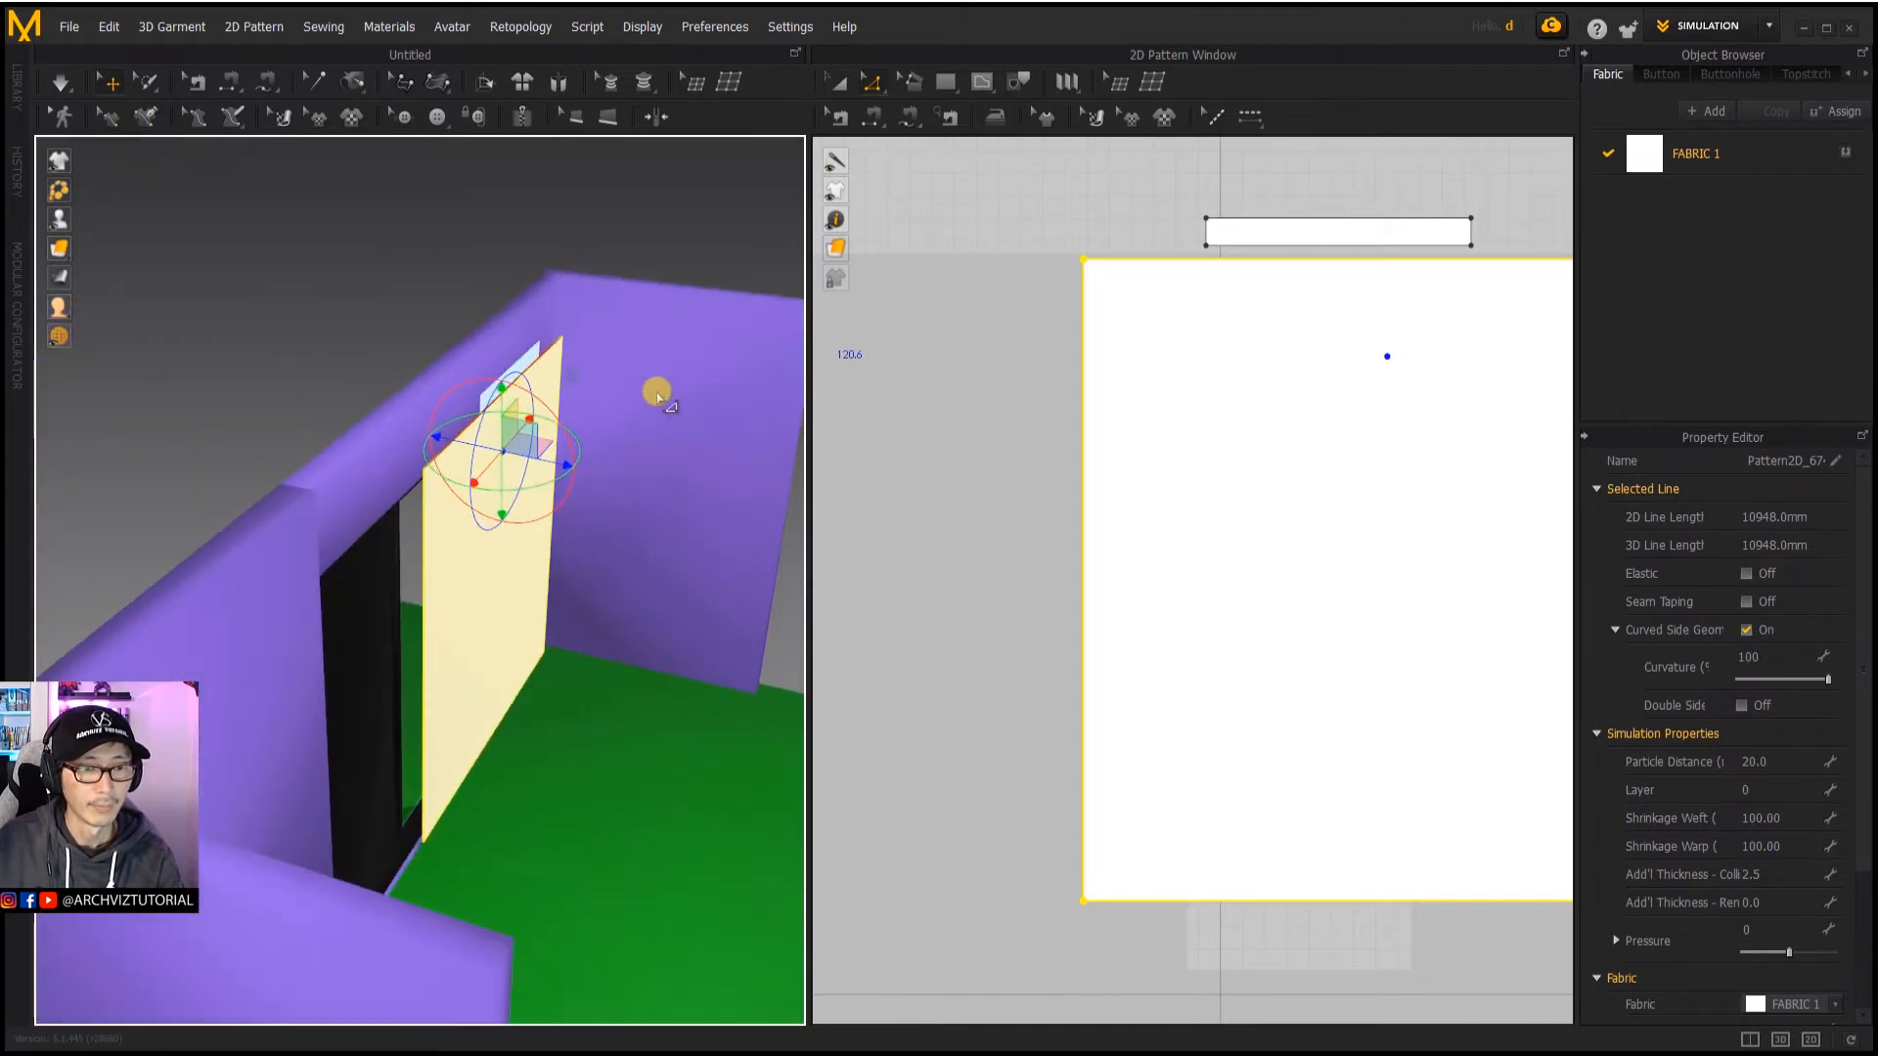
click(63, 87)
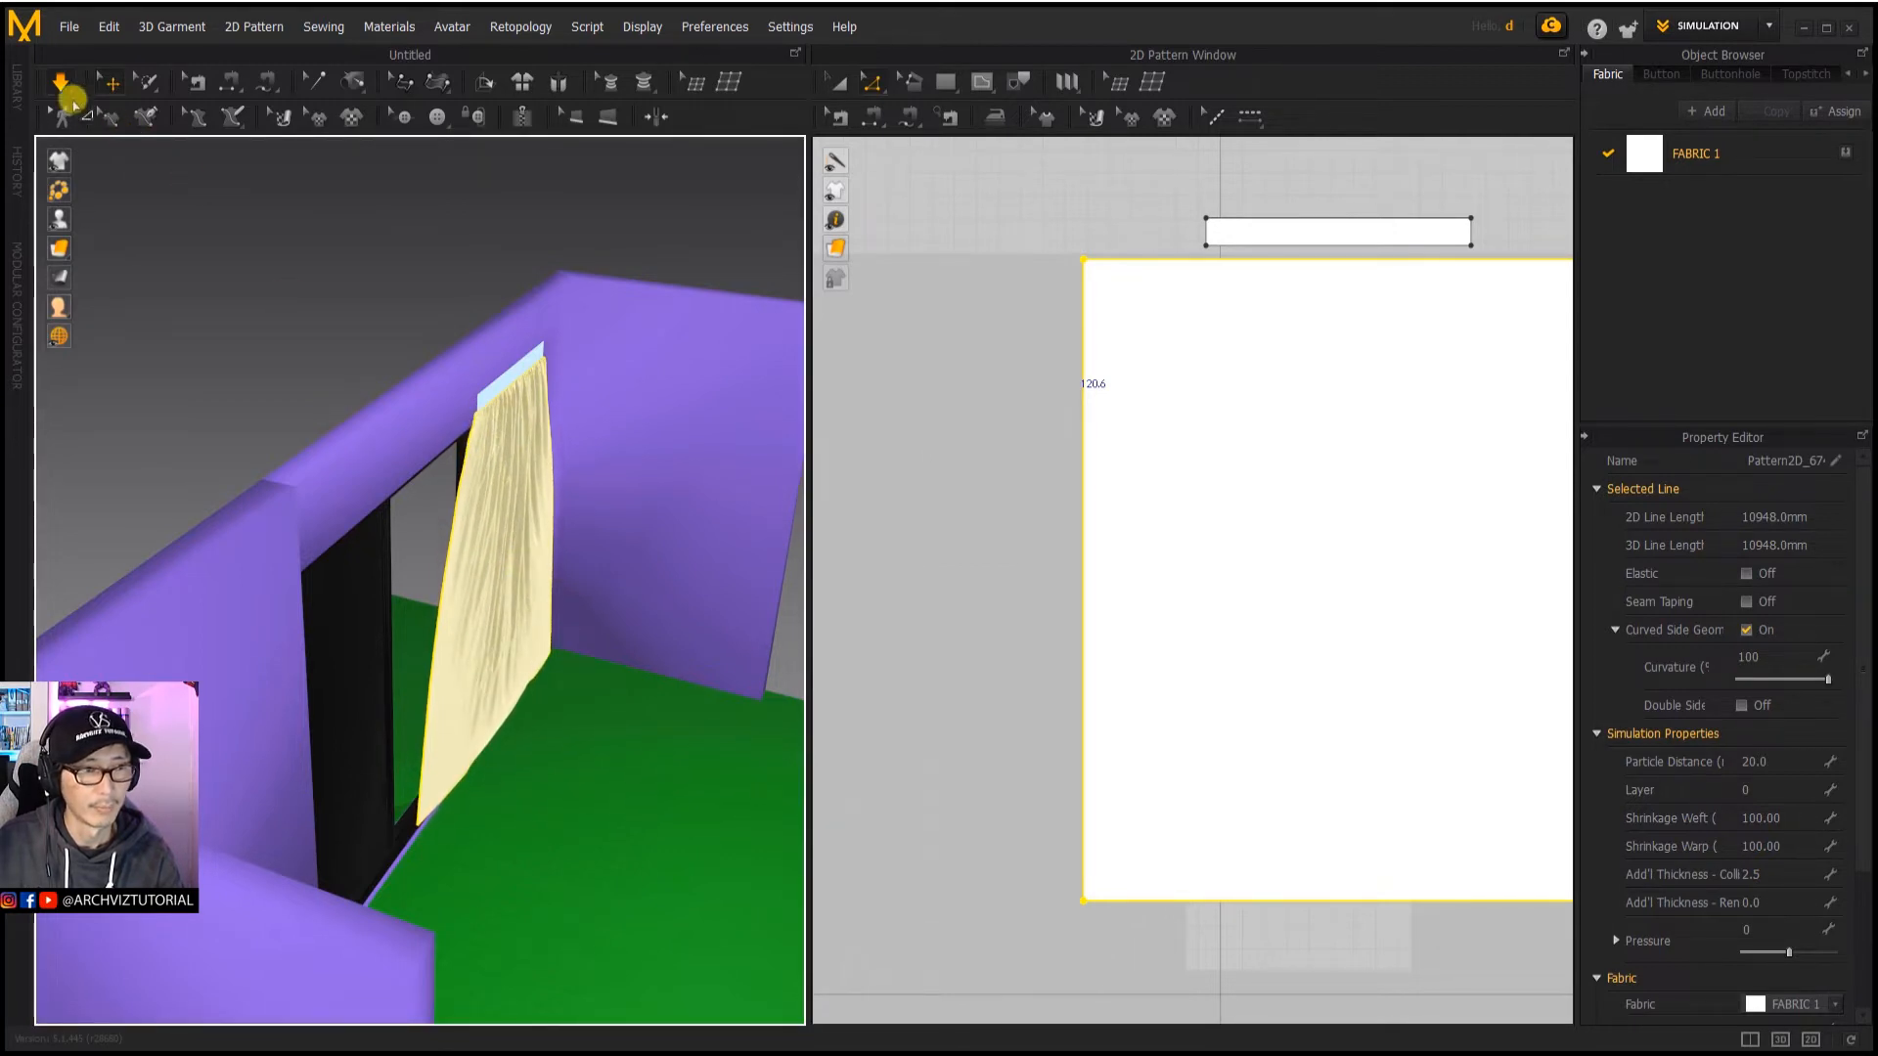
key(space)
right_drag(587, 552, 442, 504)
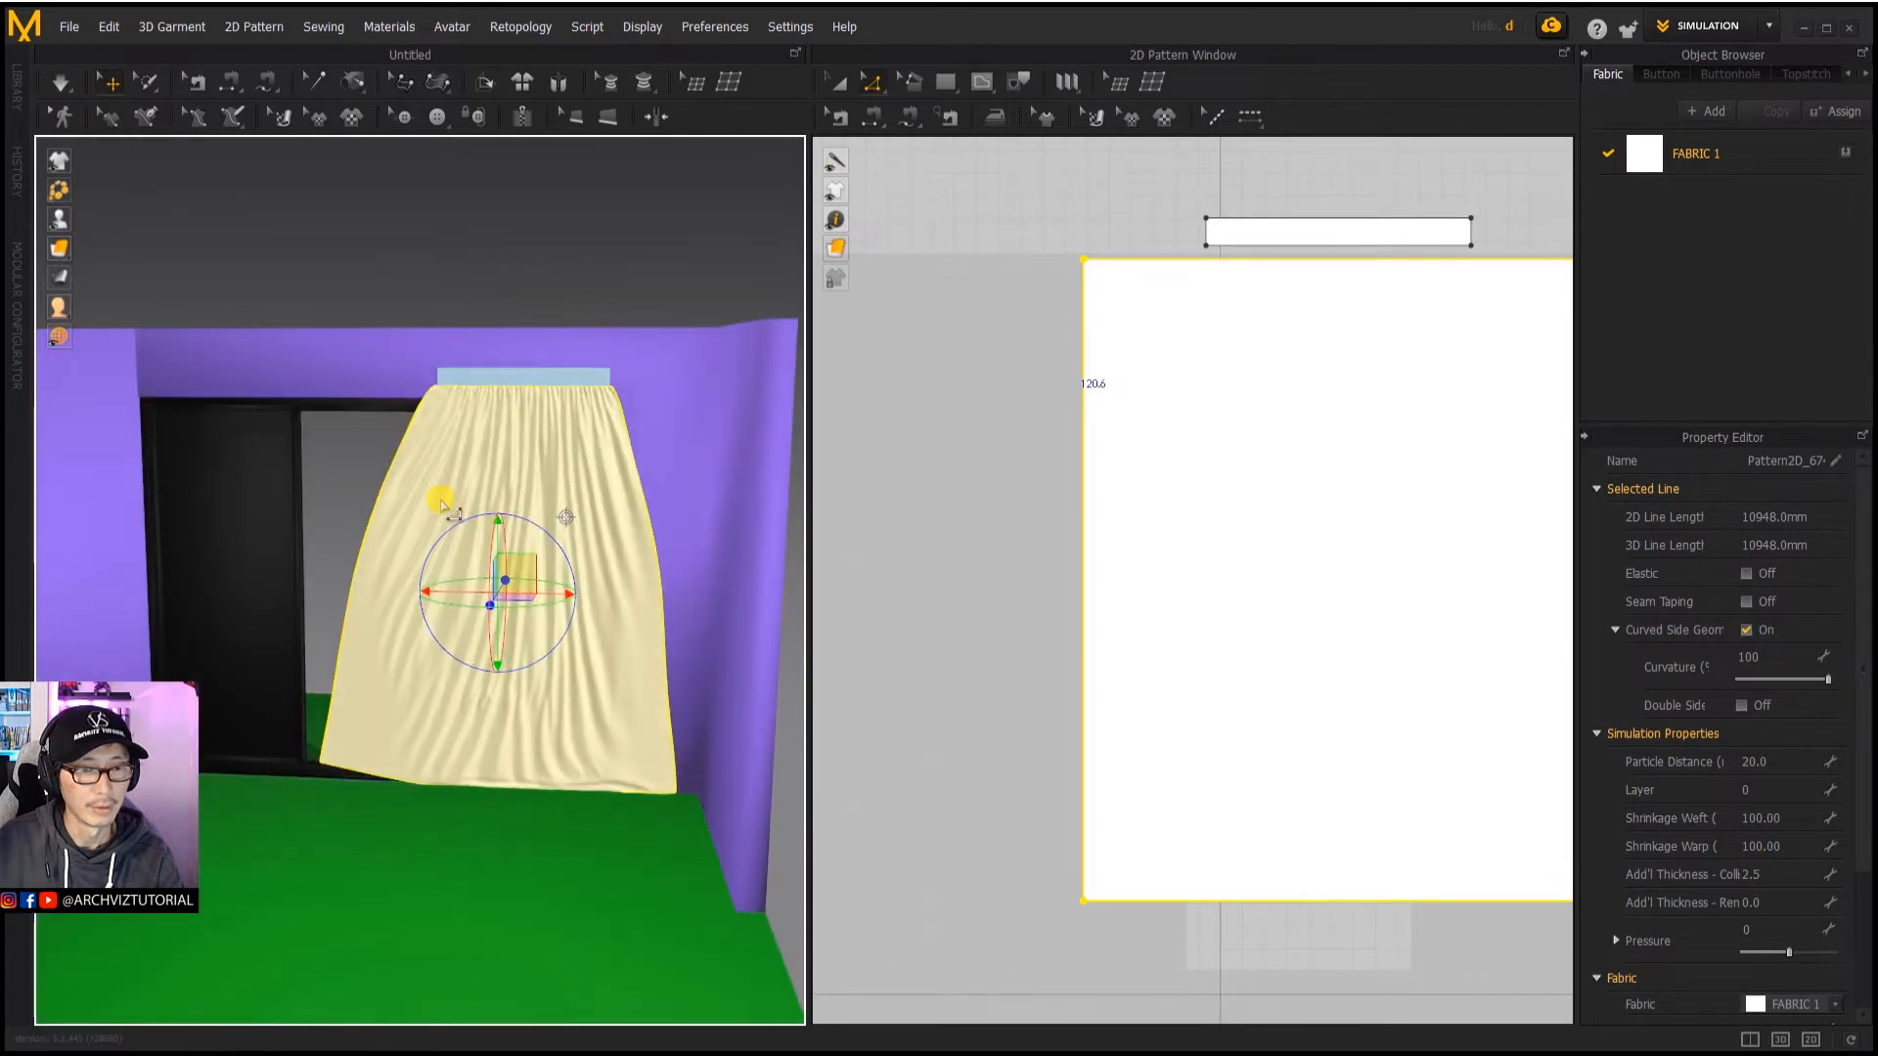
Step: Narrow the large panel to about 2229 mm wide by moving its right edge inward in the 2D pattern
scroll(1204, 415, down, 3)
middle_drag(1216, 443, 1003, 449)
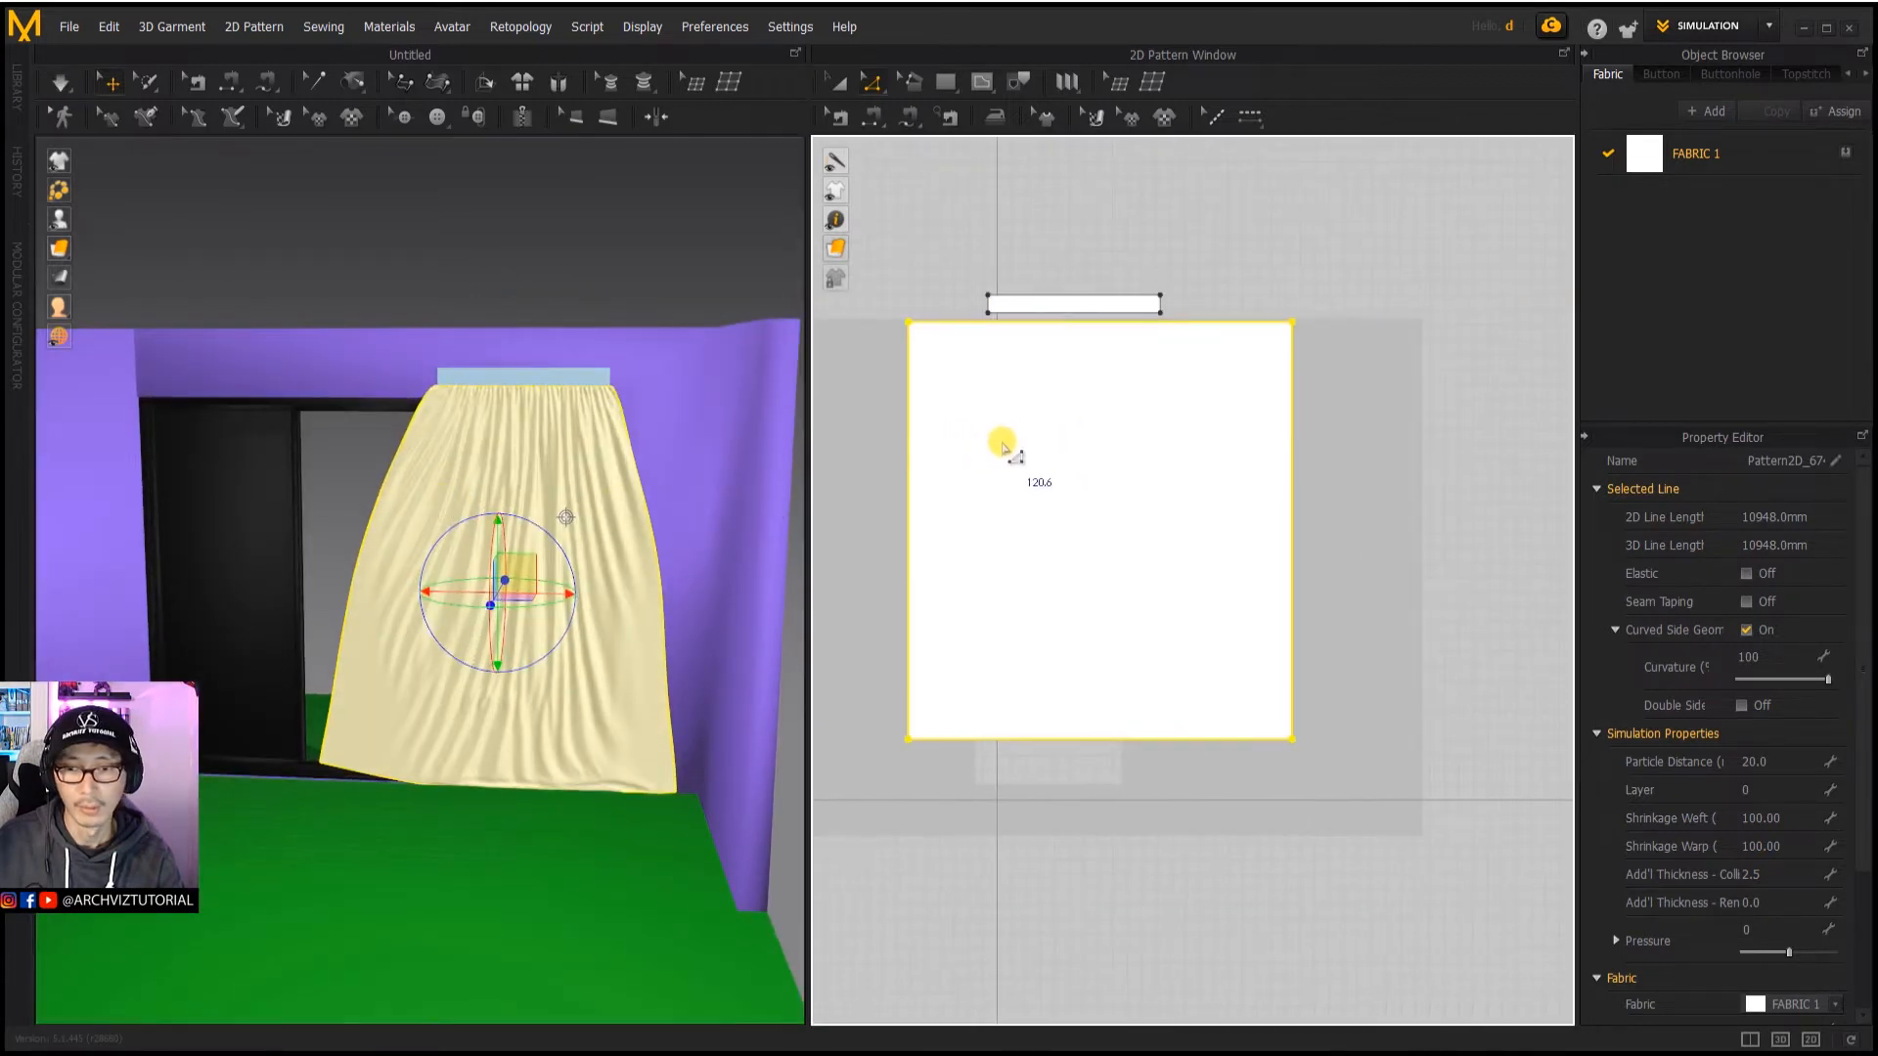
click(1316, 289)
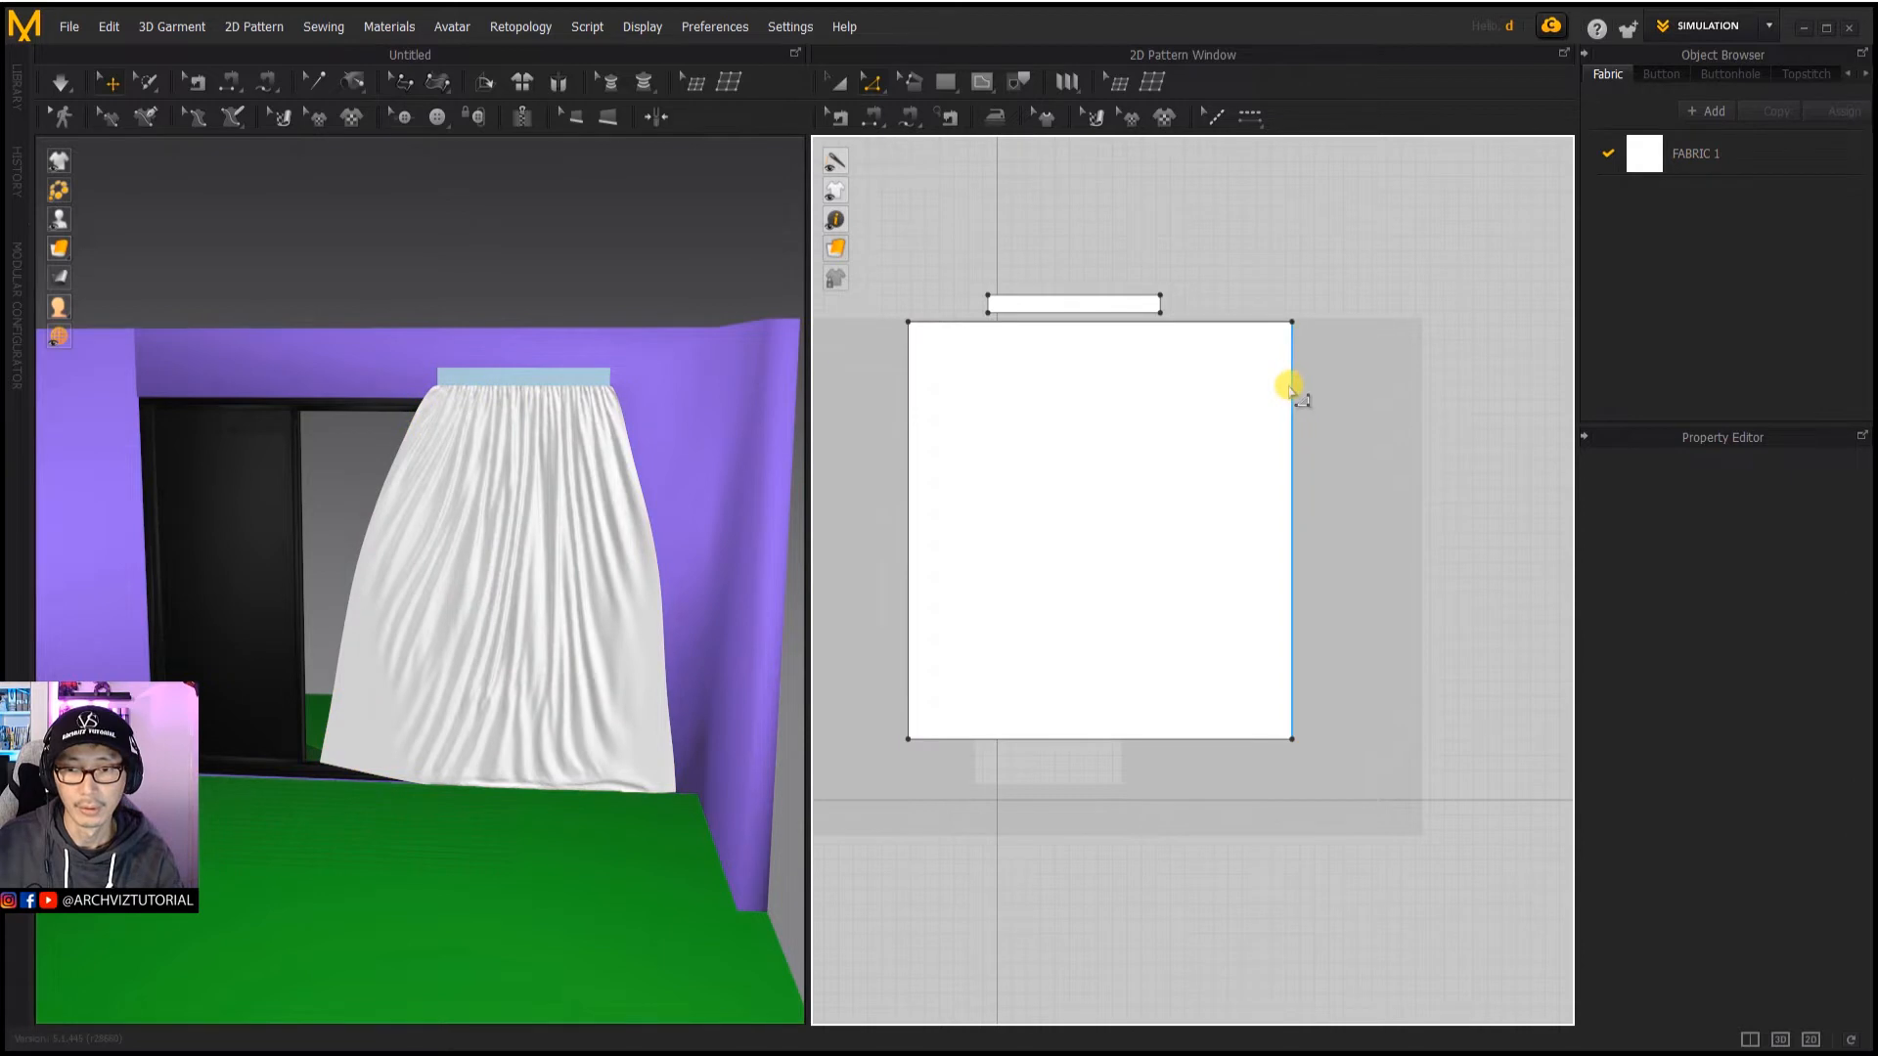
drag(1289, 386, 1230, 381)
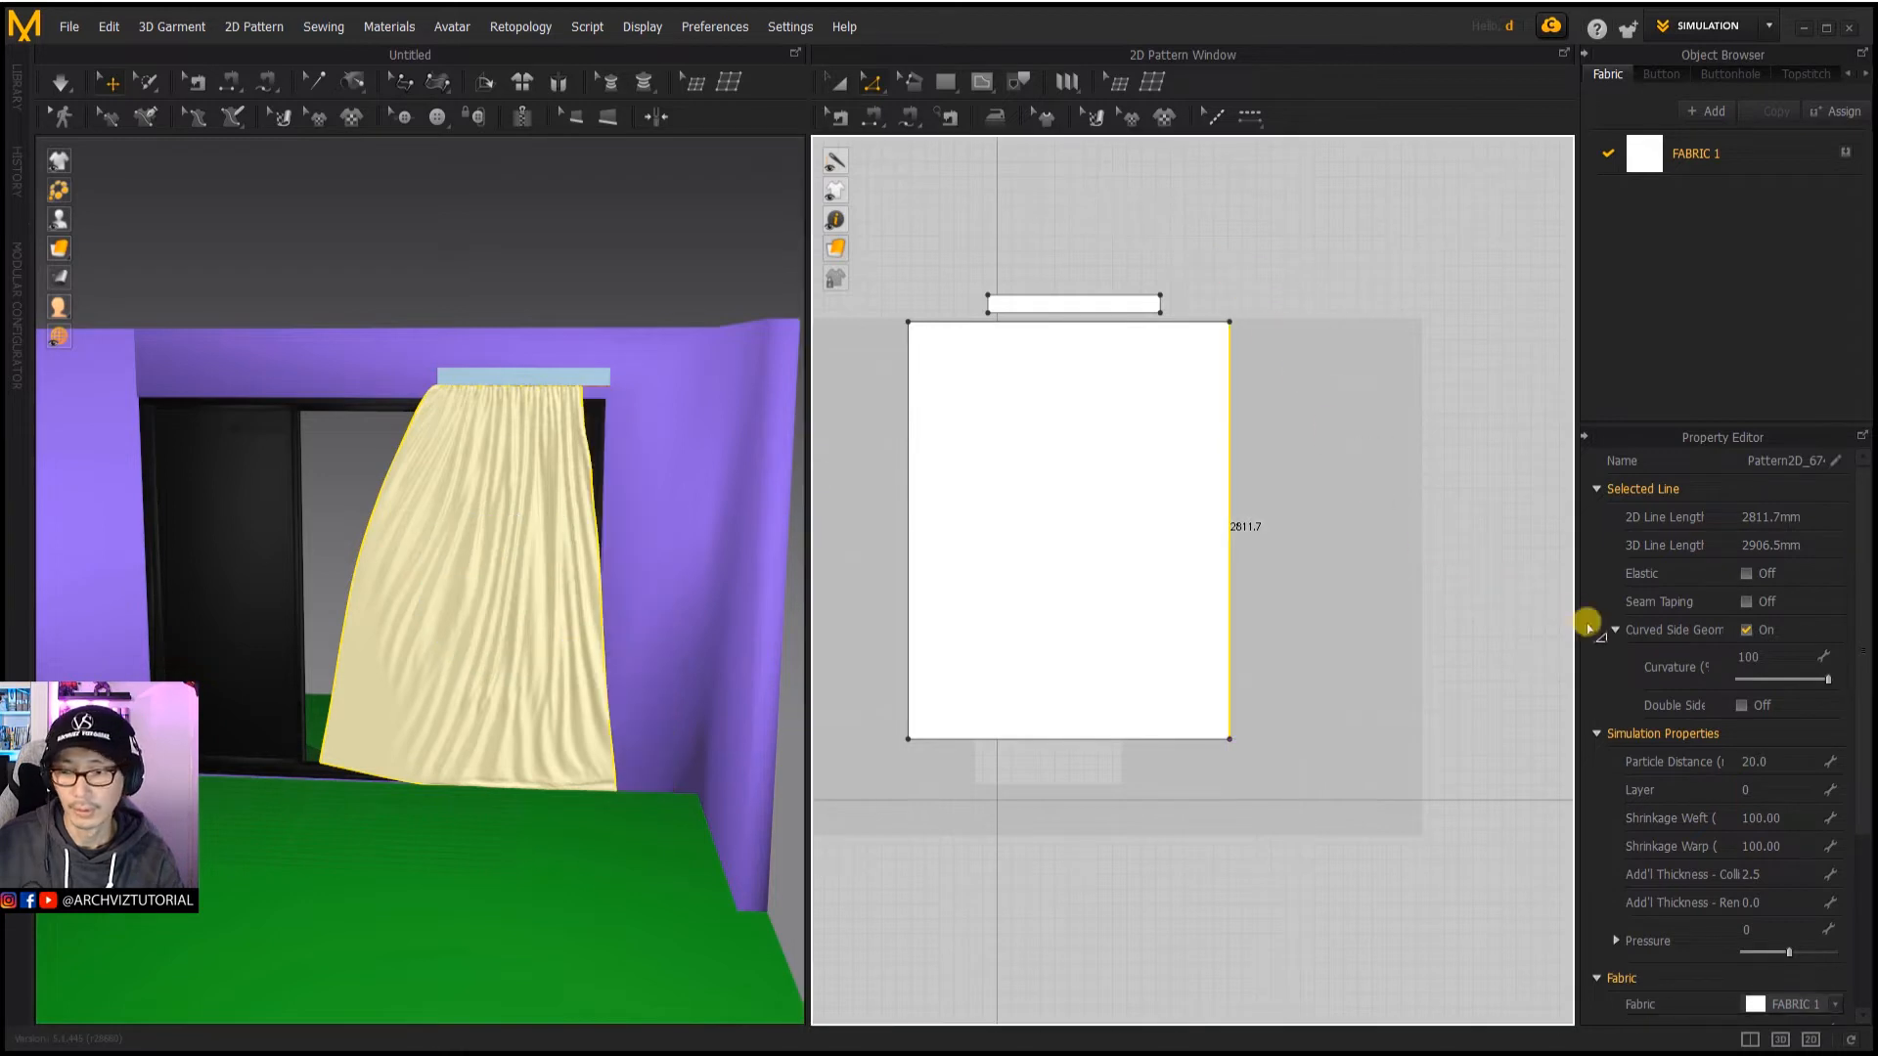
Step: Set the large panel's particle distance to 25
click(1765, 763)
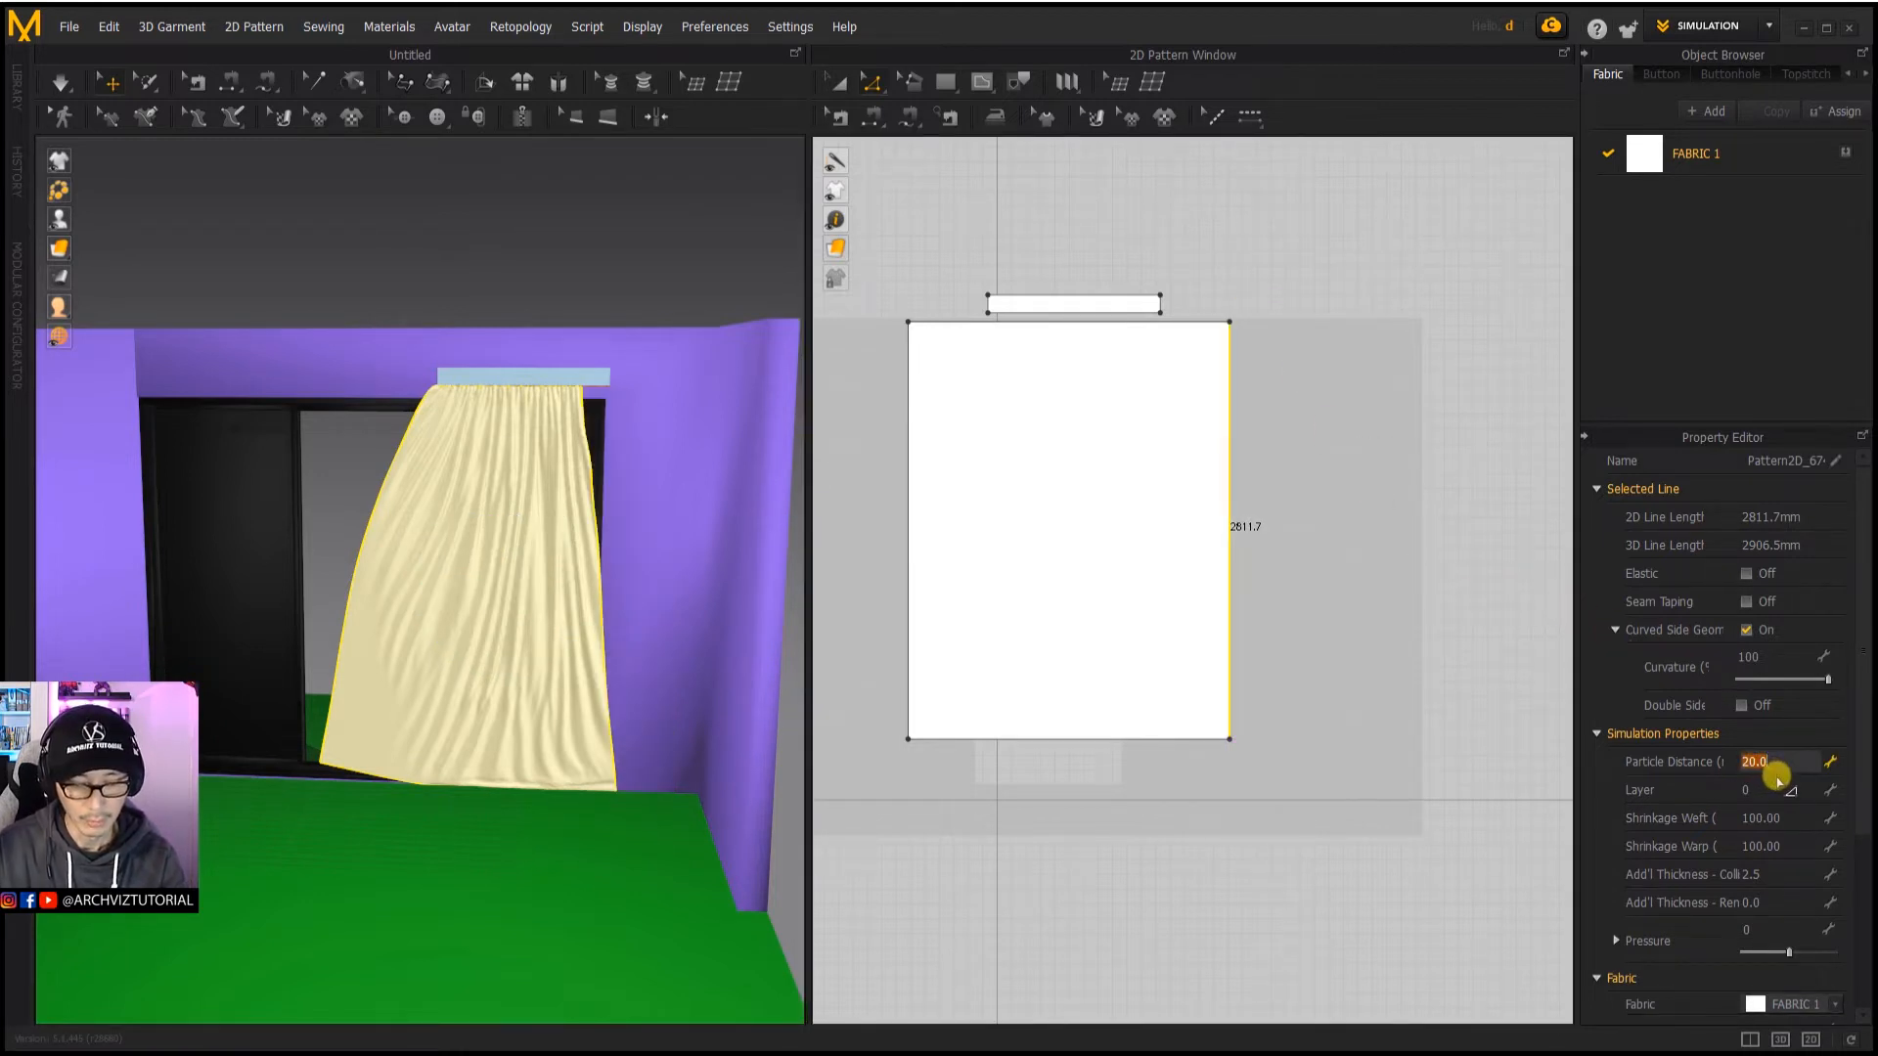
text(25)
key(Return)
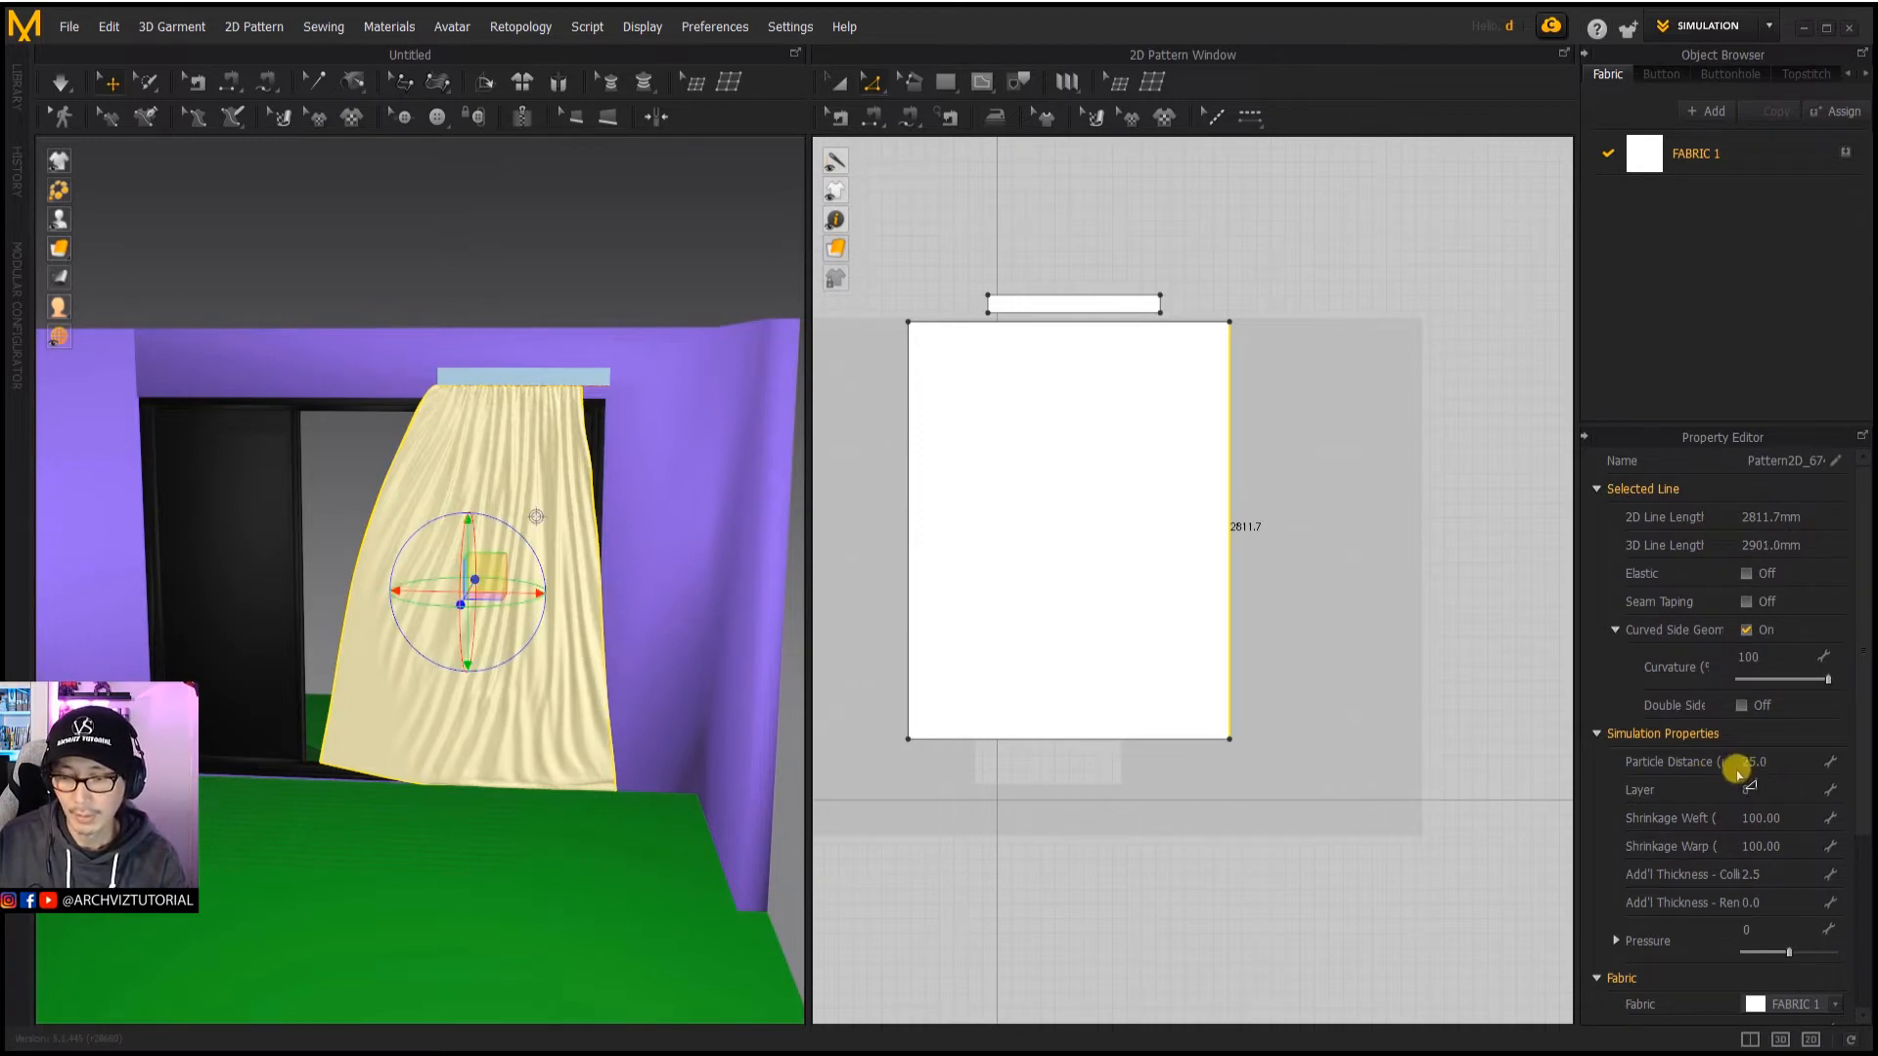
Step: Simulate the narrowed panel until it hangs straight from the strip, check it from the front, and stop the simulation
click(491, 263)
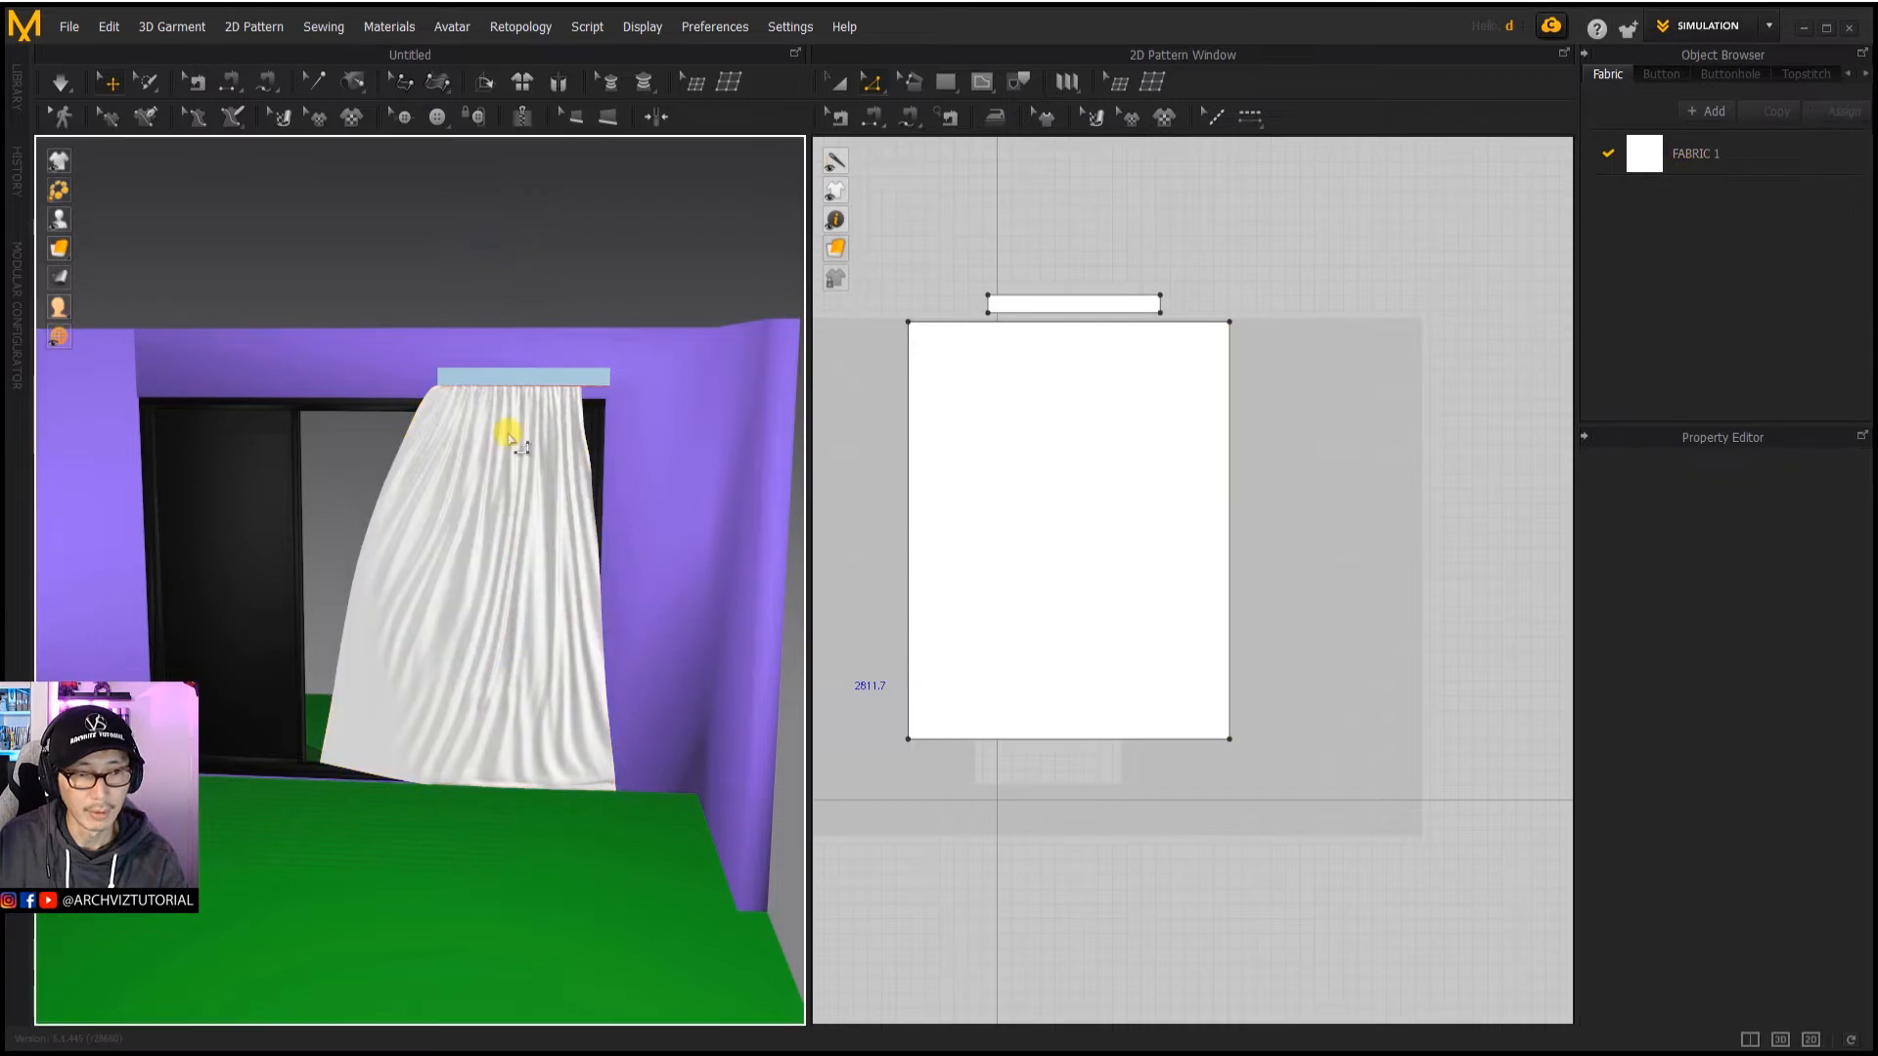
click(507, 430)
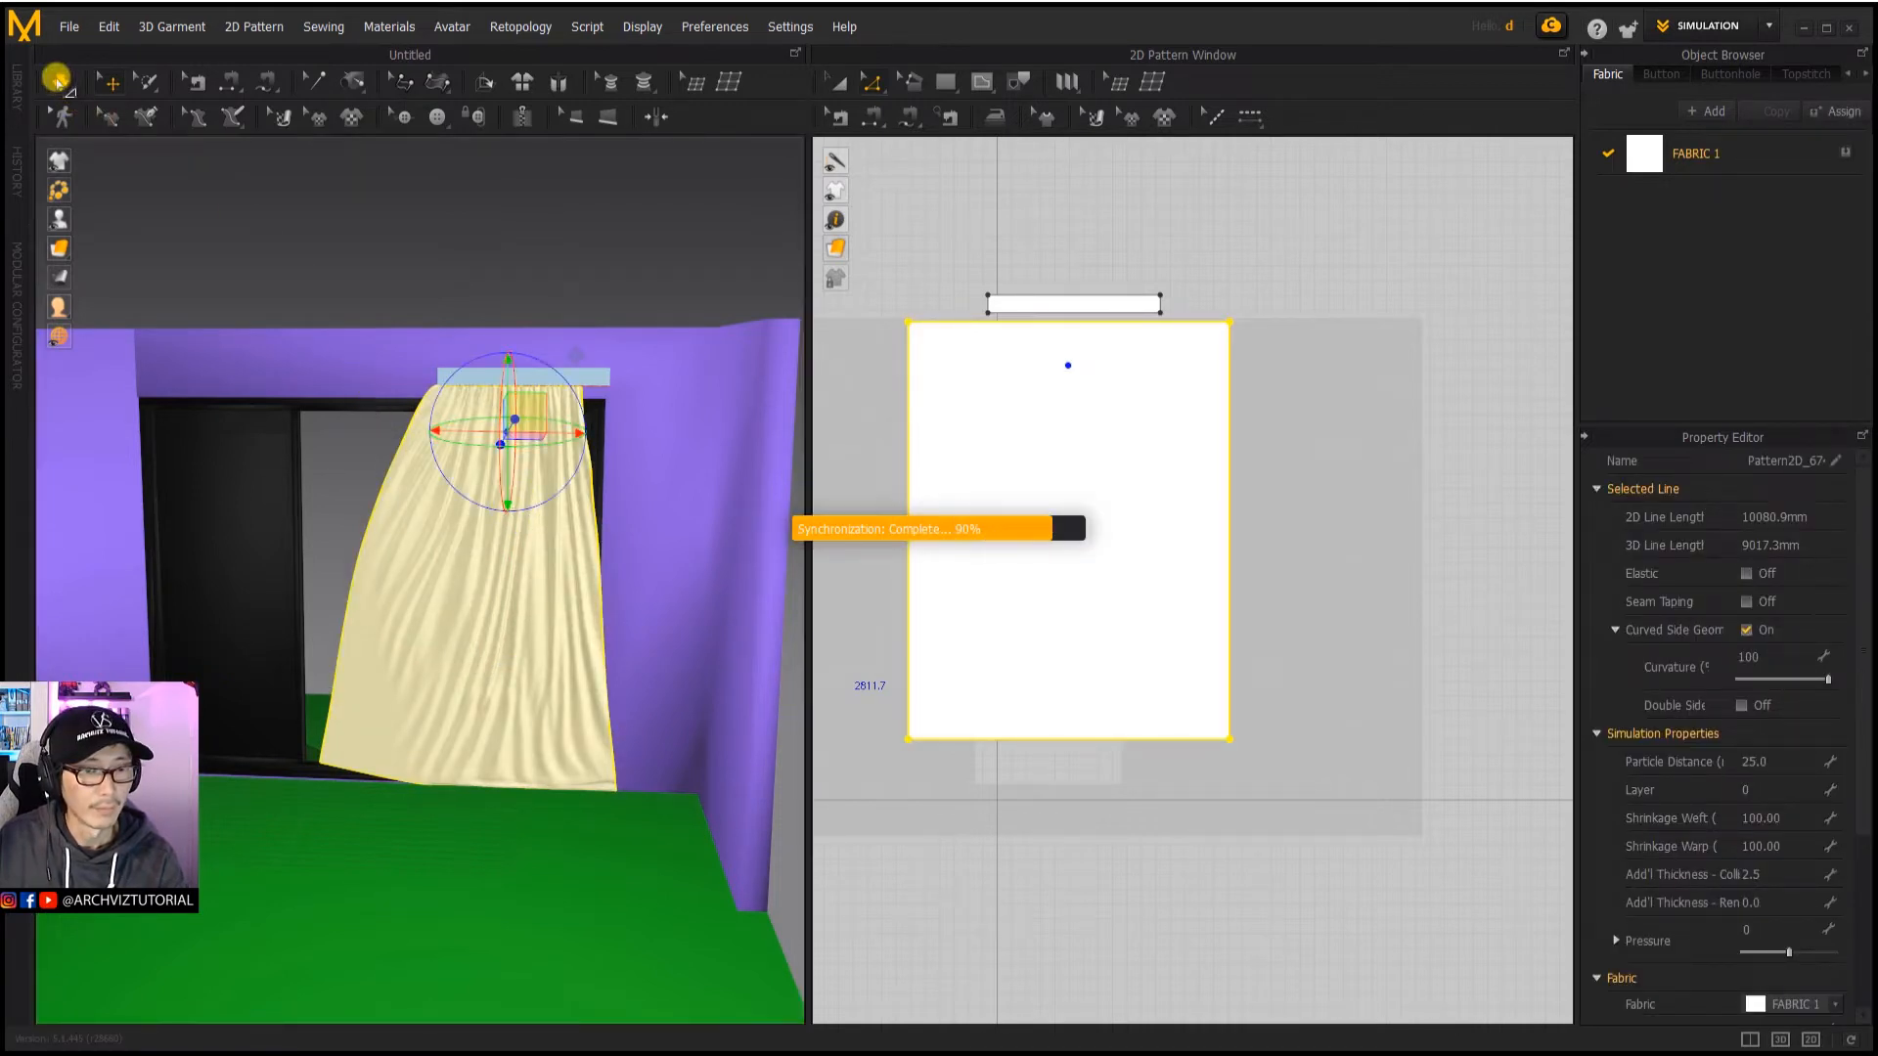
click(57, 80)
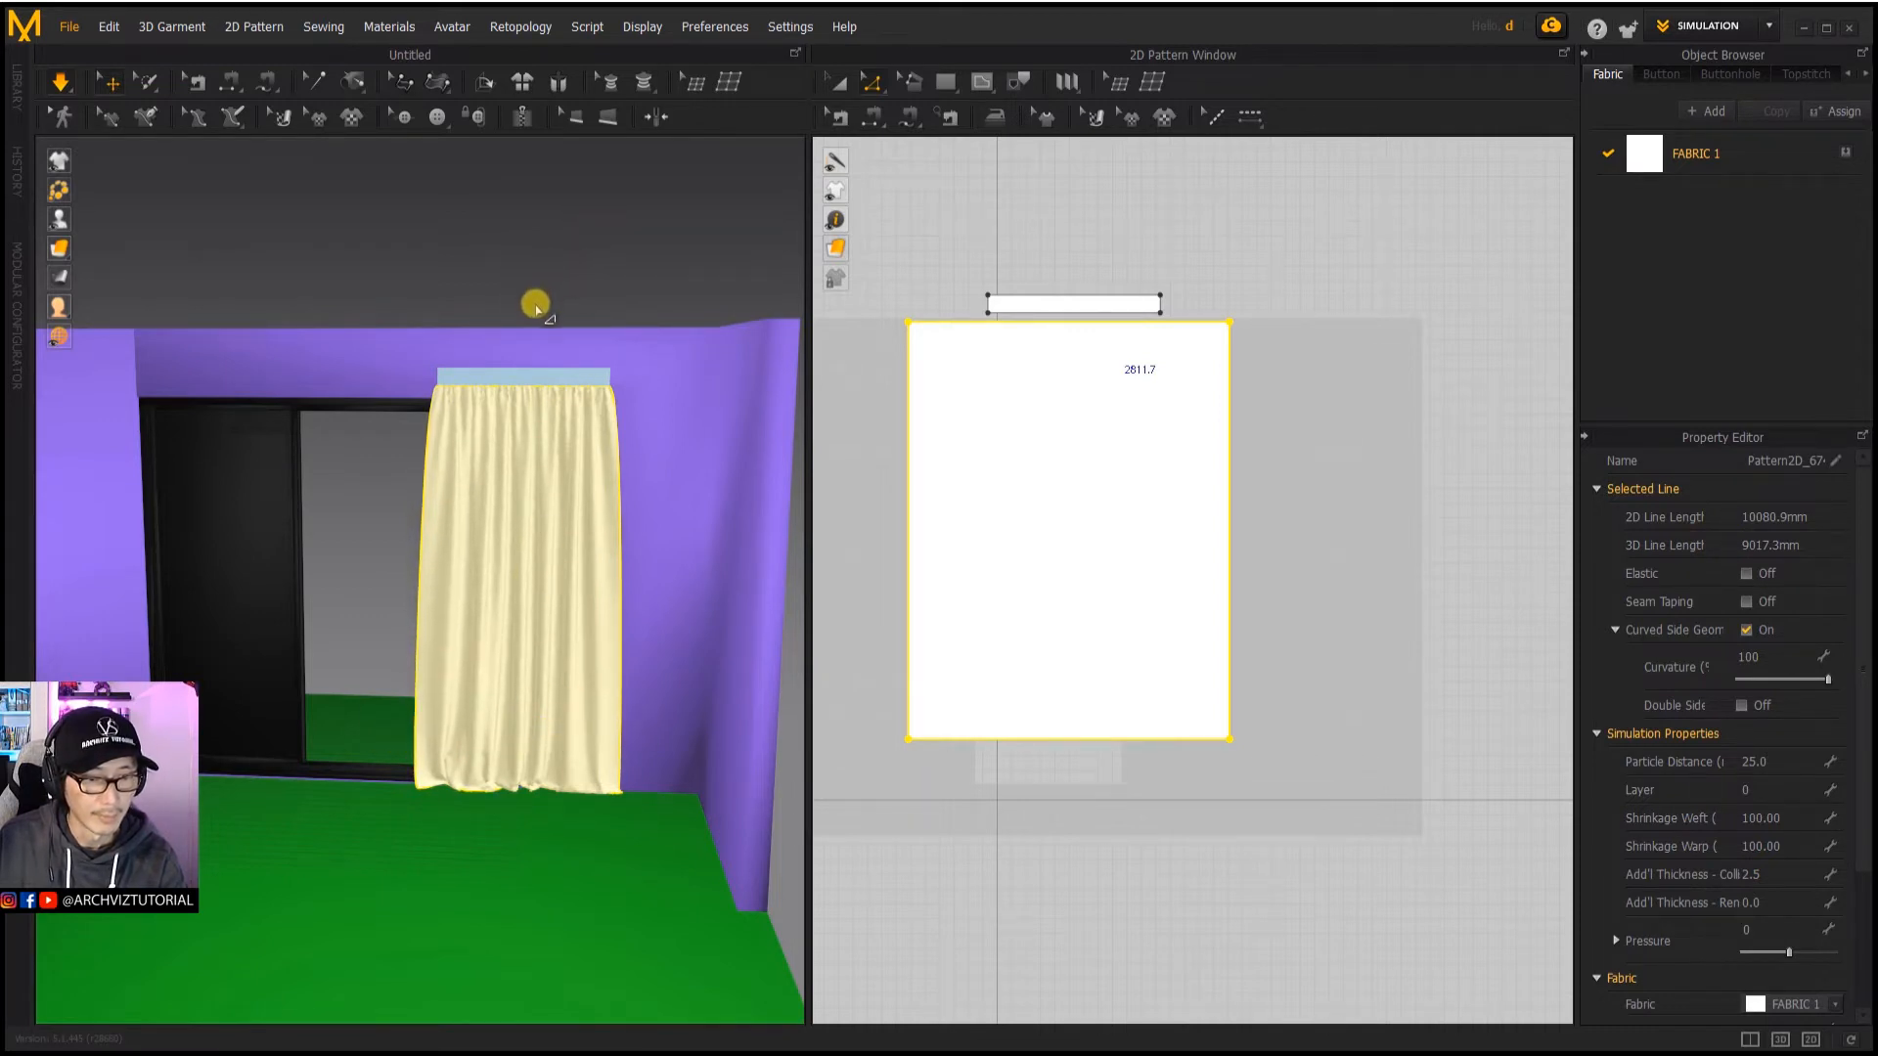
key(2)
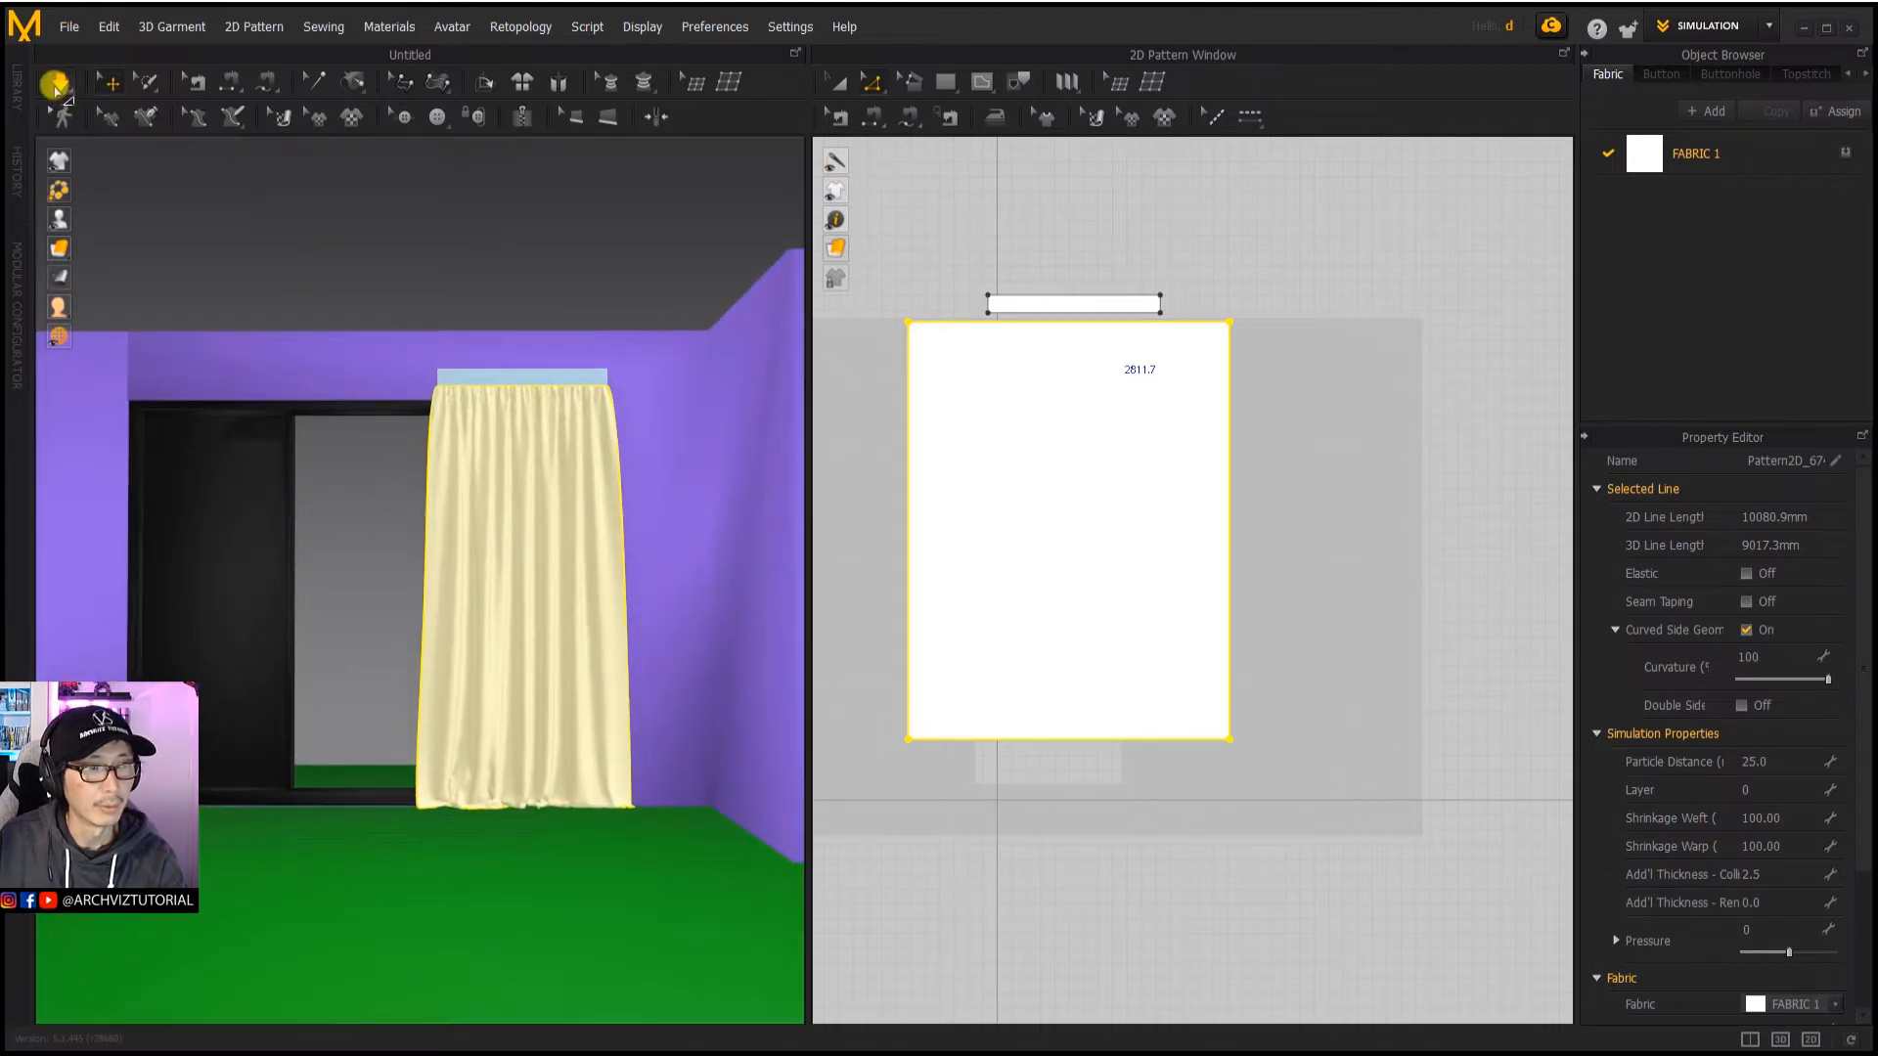
click(57, 88)
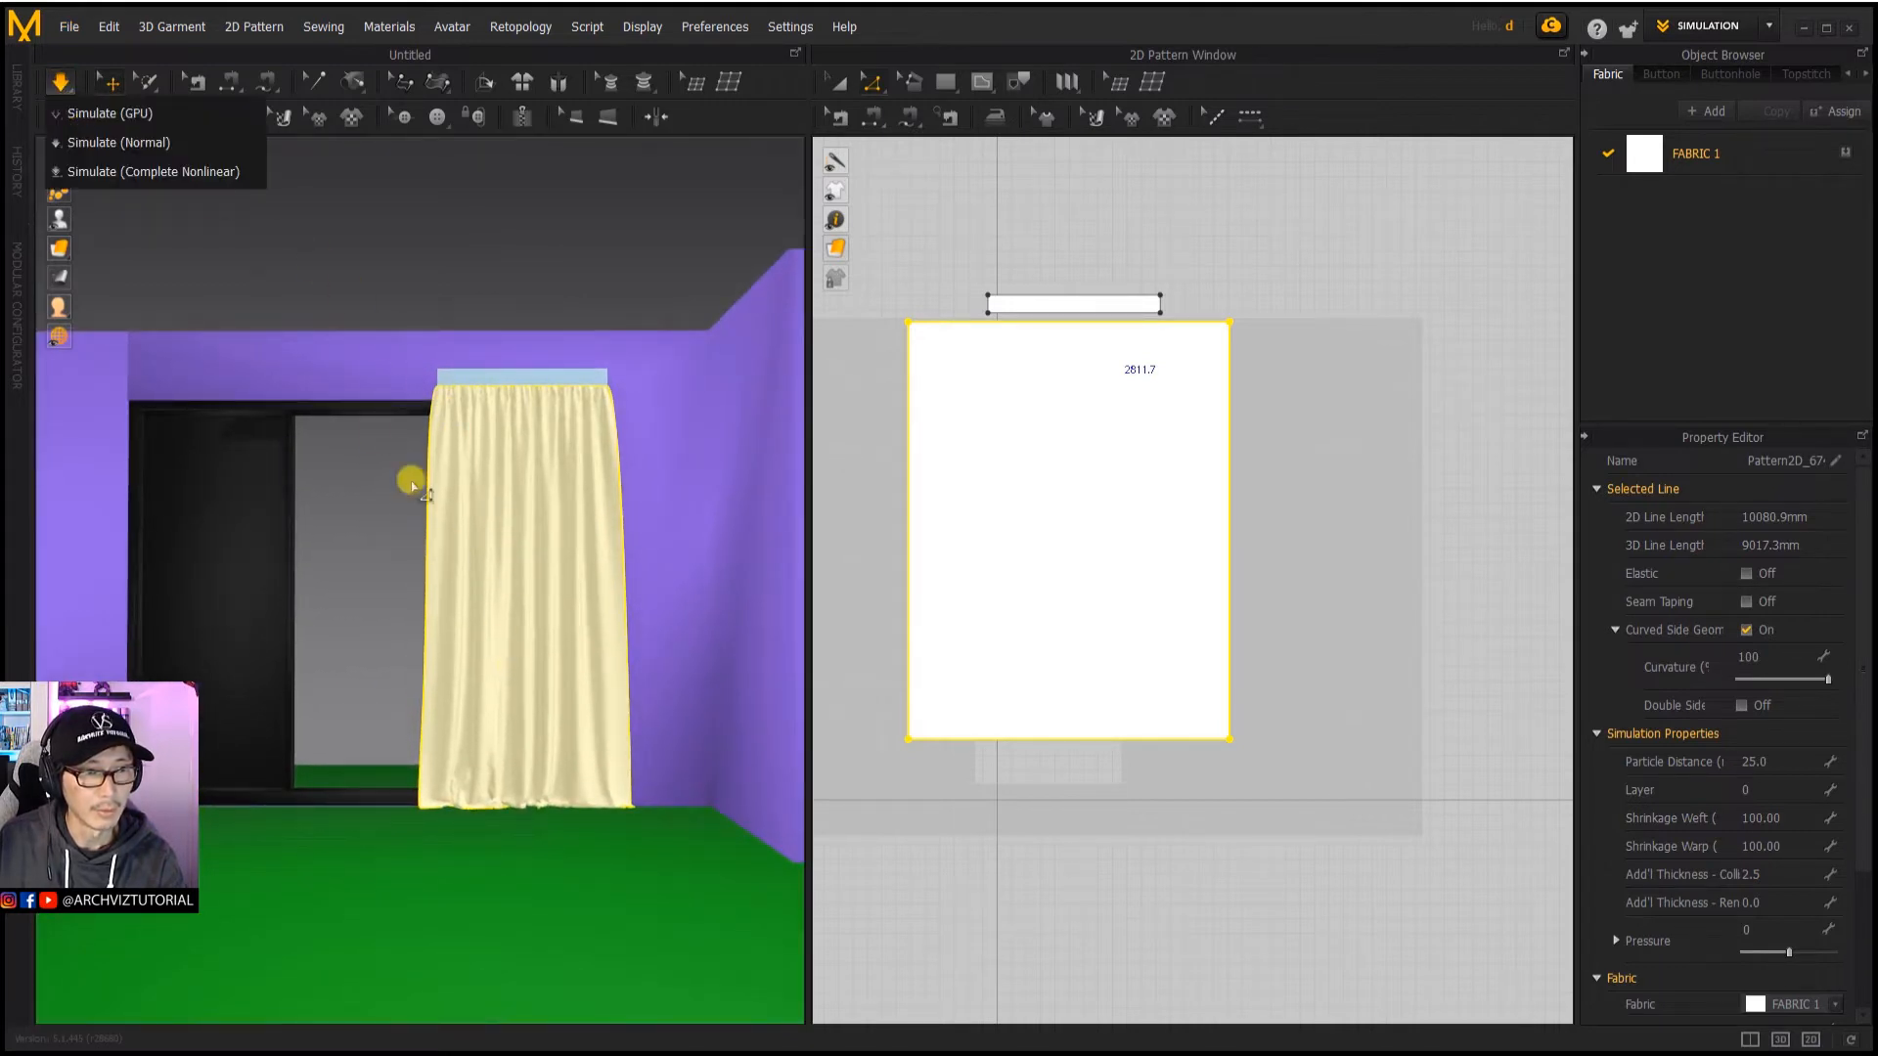
click(67, 88)
click(55, 88)
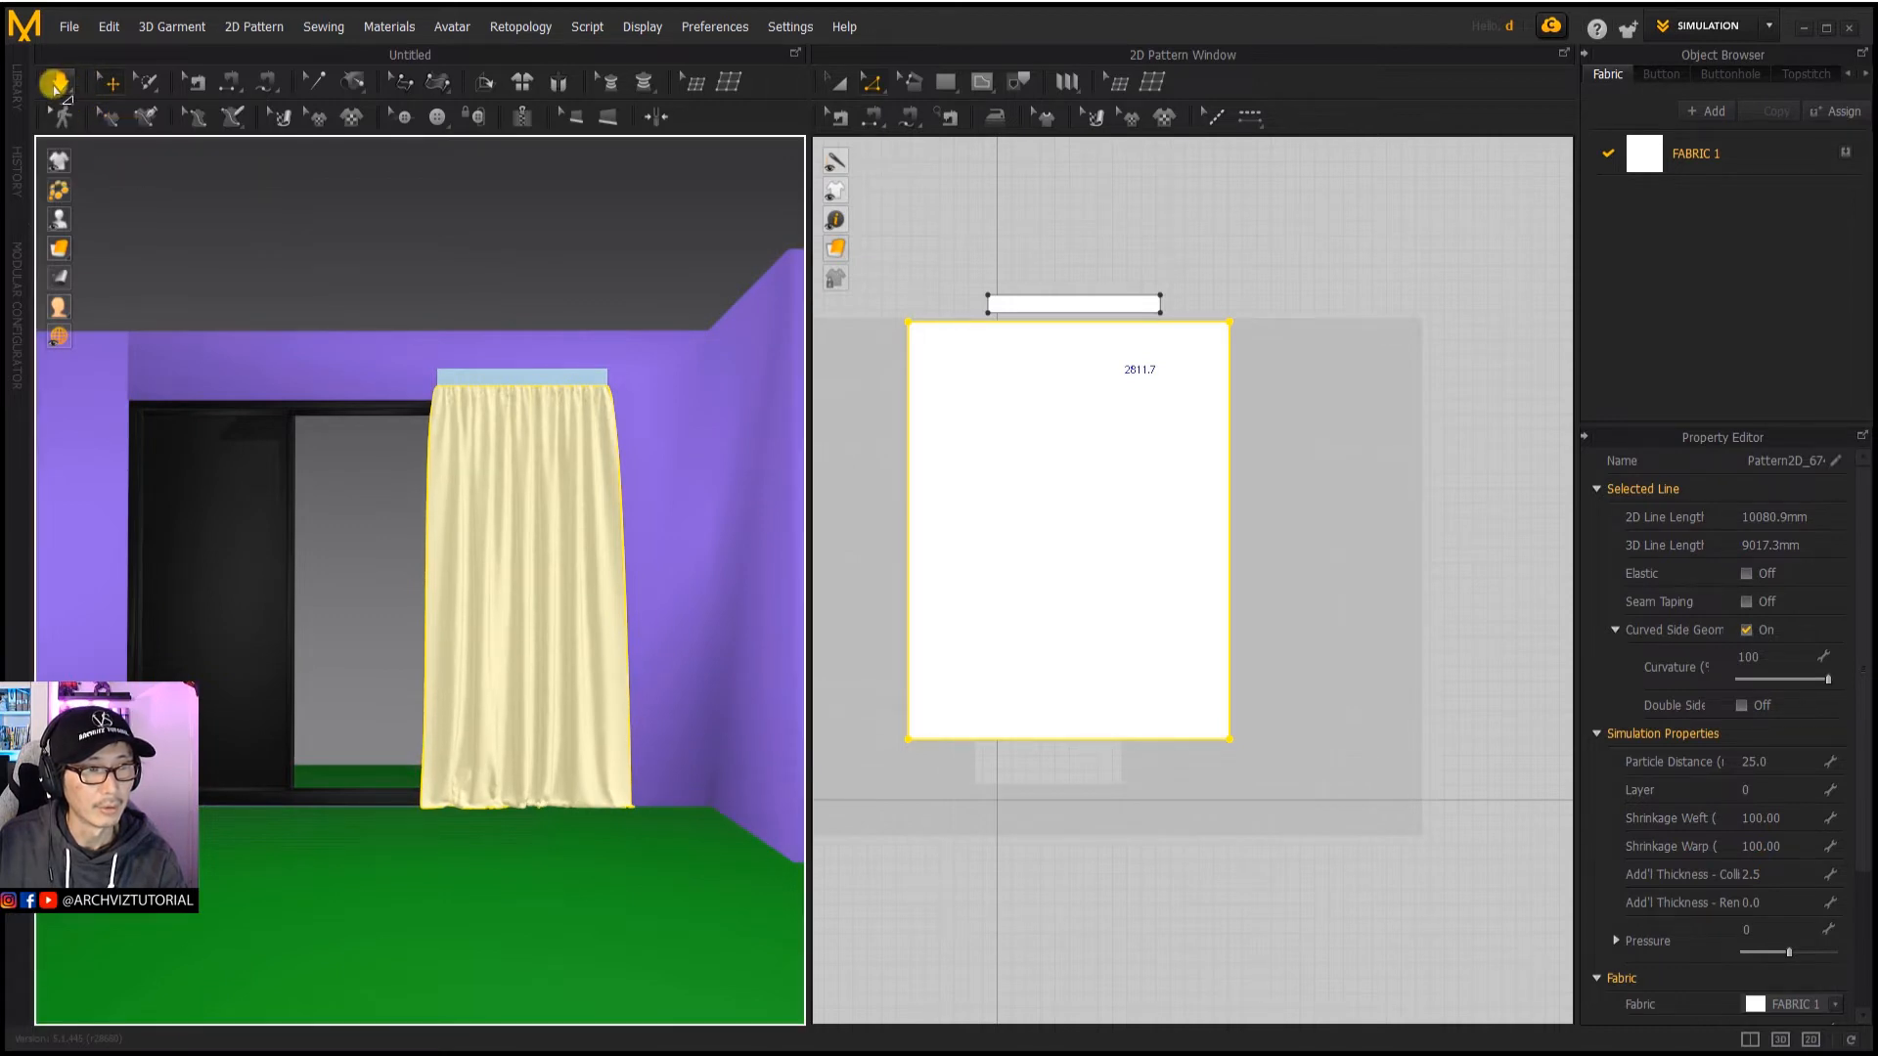
click(58, 84)
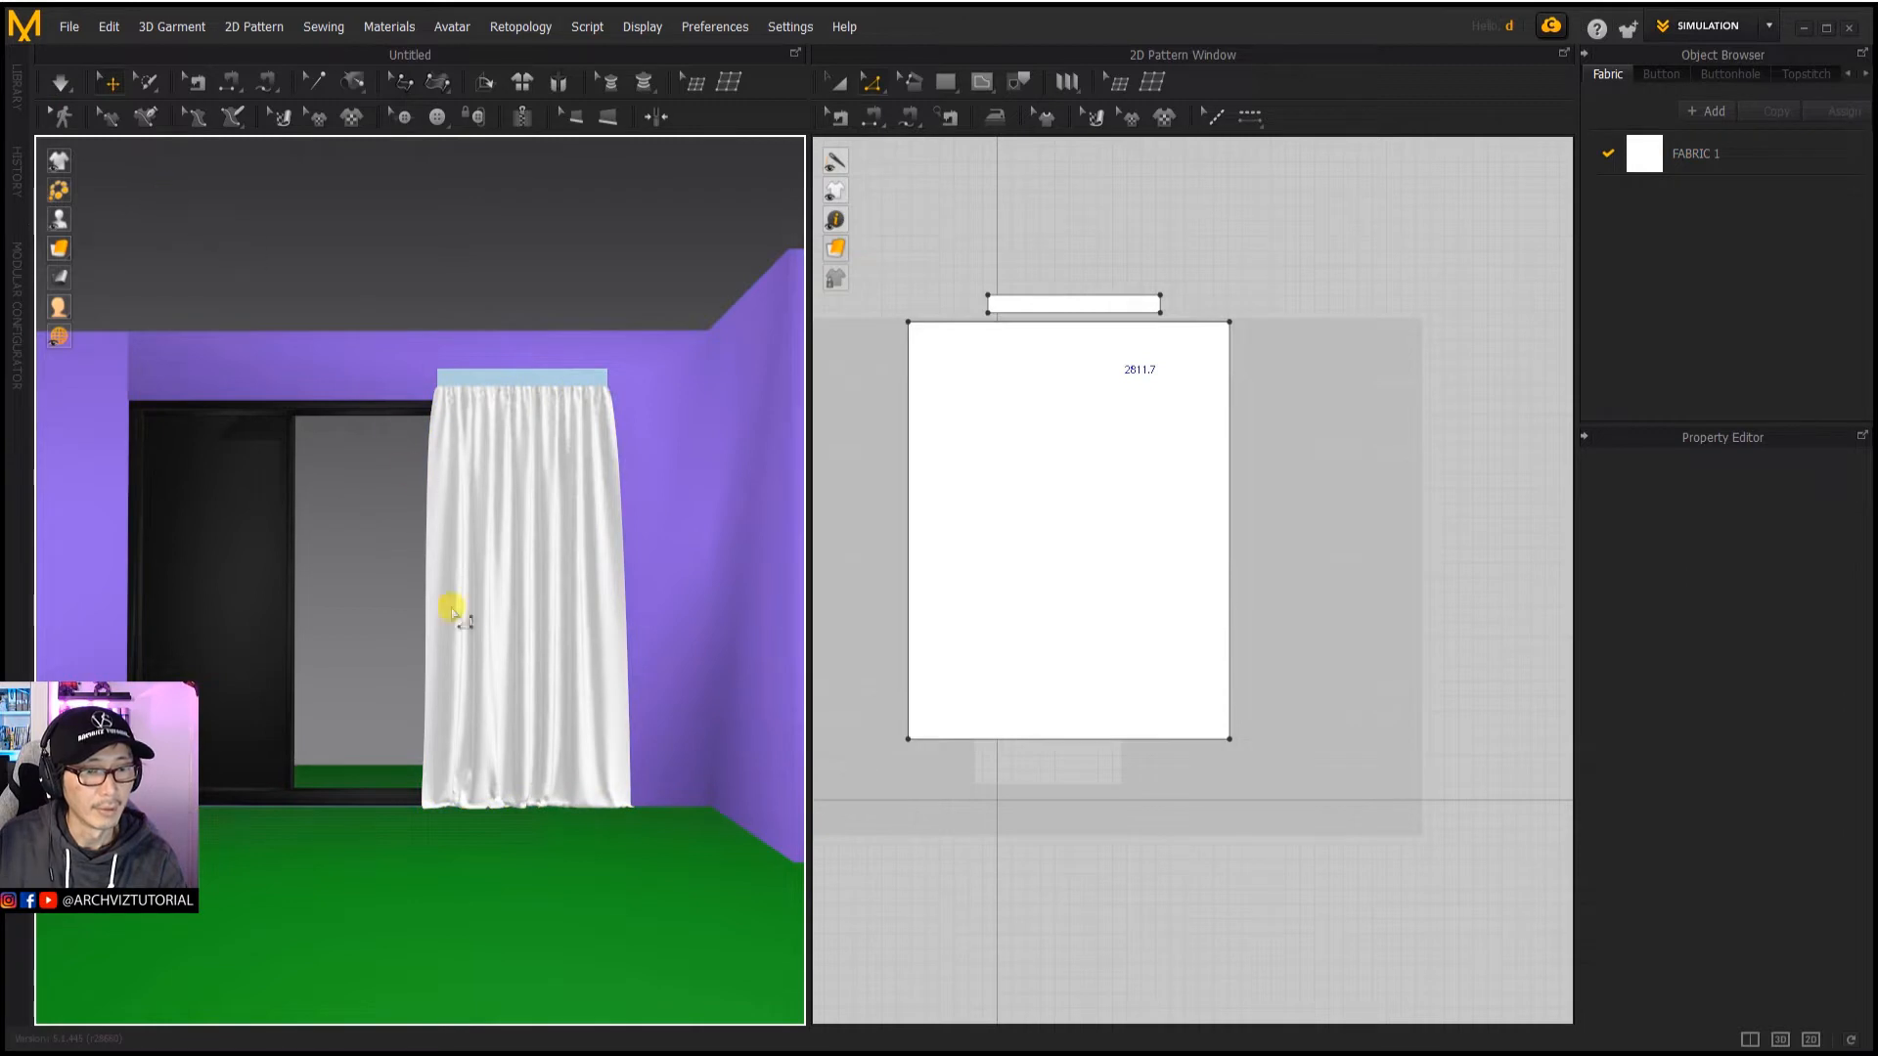
Step: Raise the large panel's bottom edge slightly in the 2D pattern and simulate the curtain again to test its length
click(473, 689)
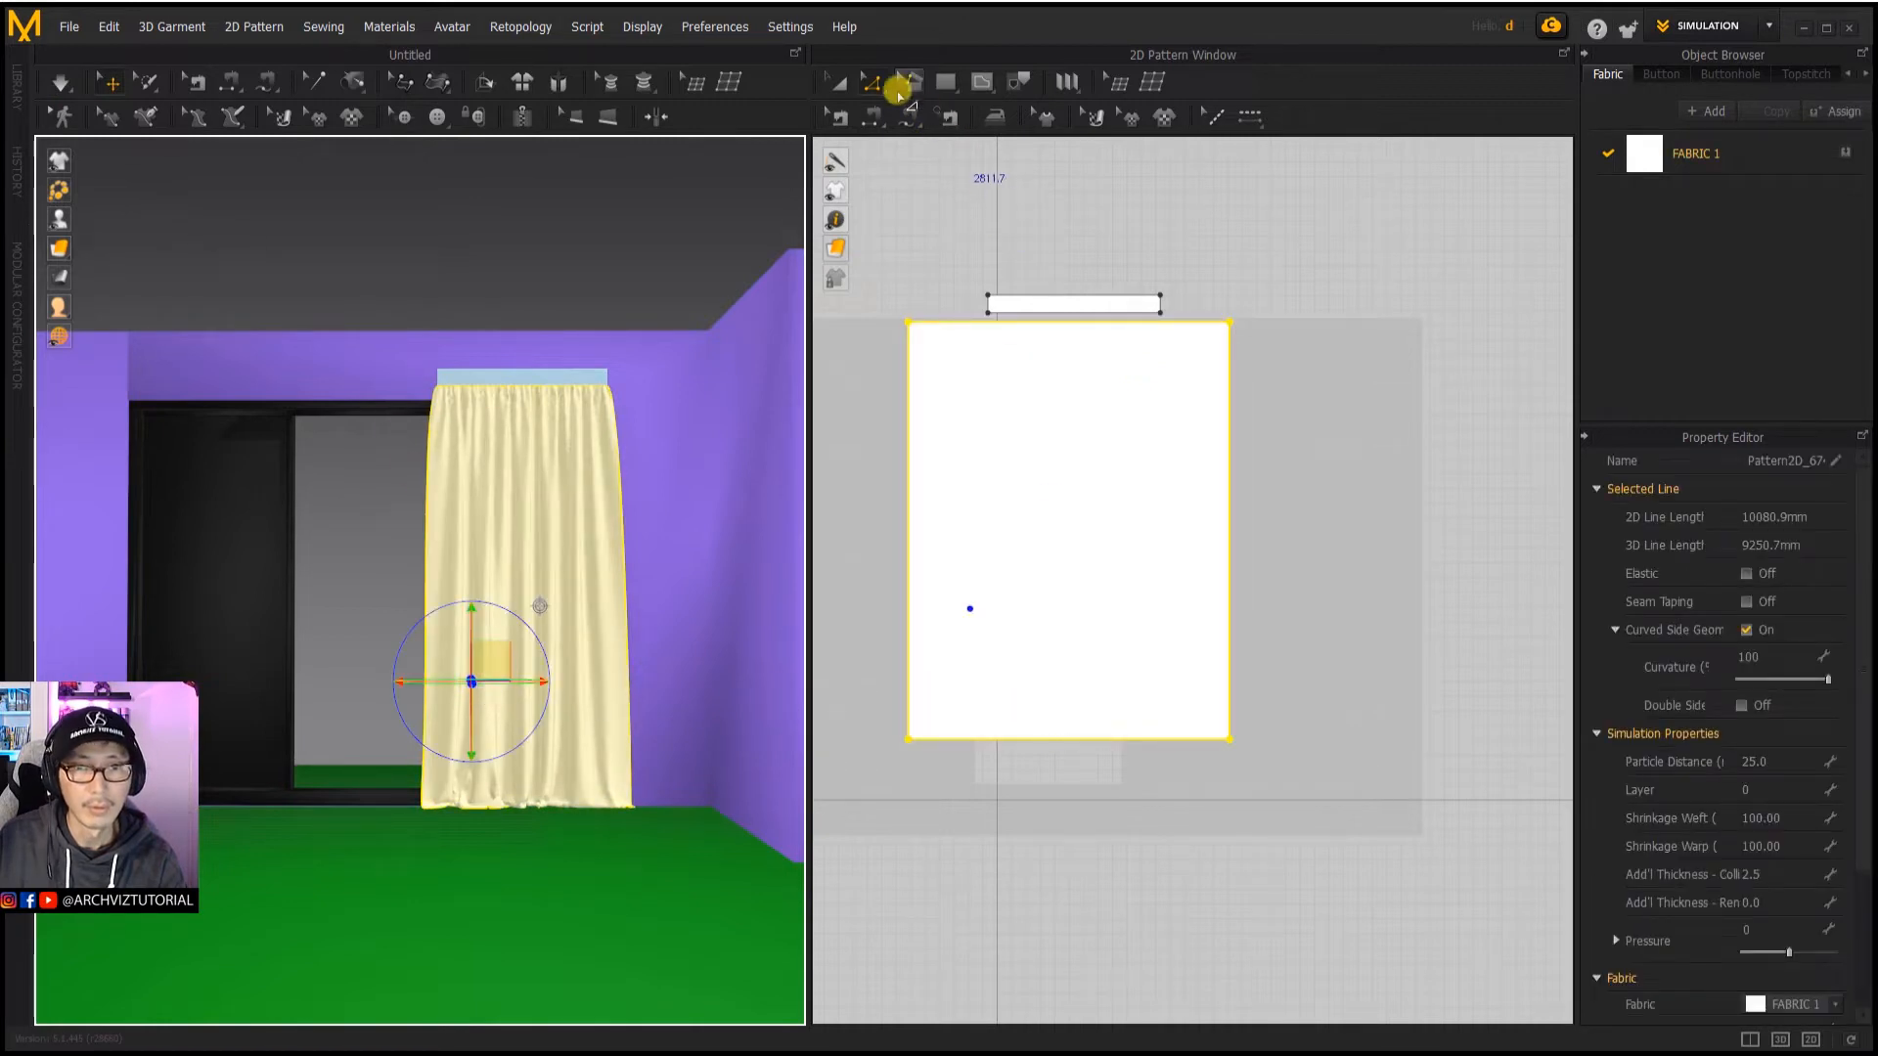
scroll(1008, 732, up, 3)
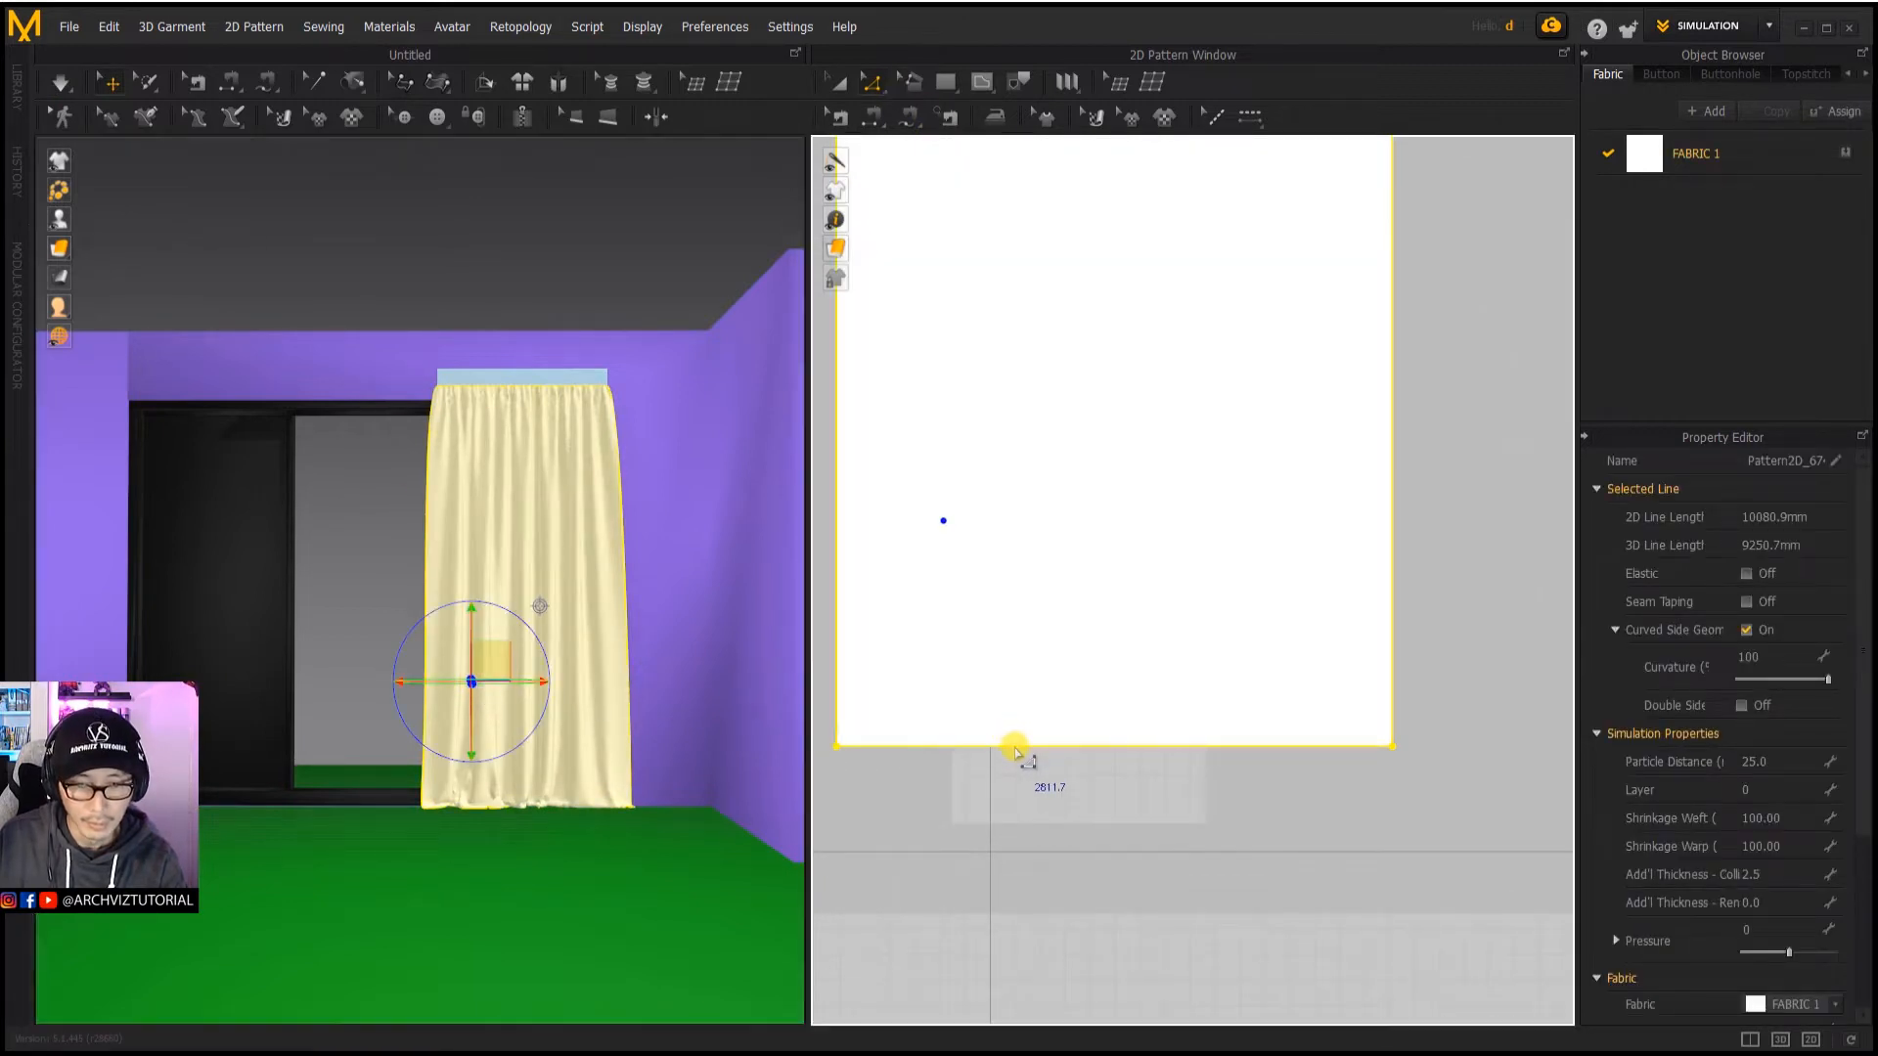
click(1017, 756)
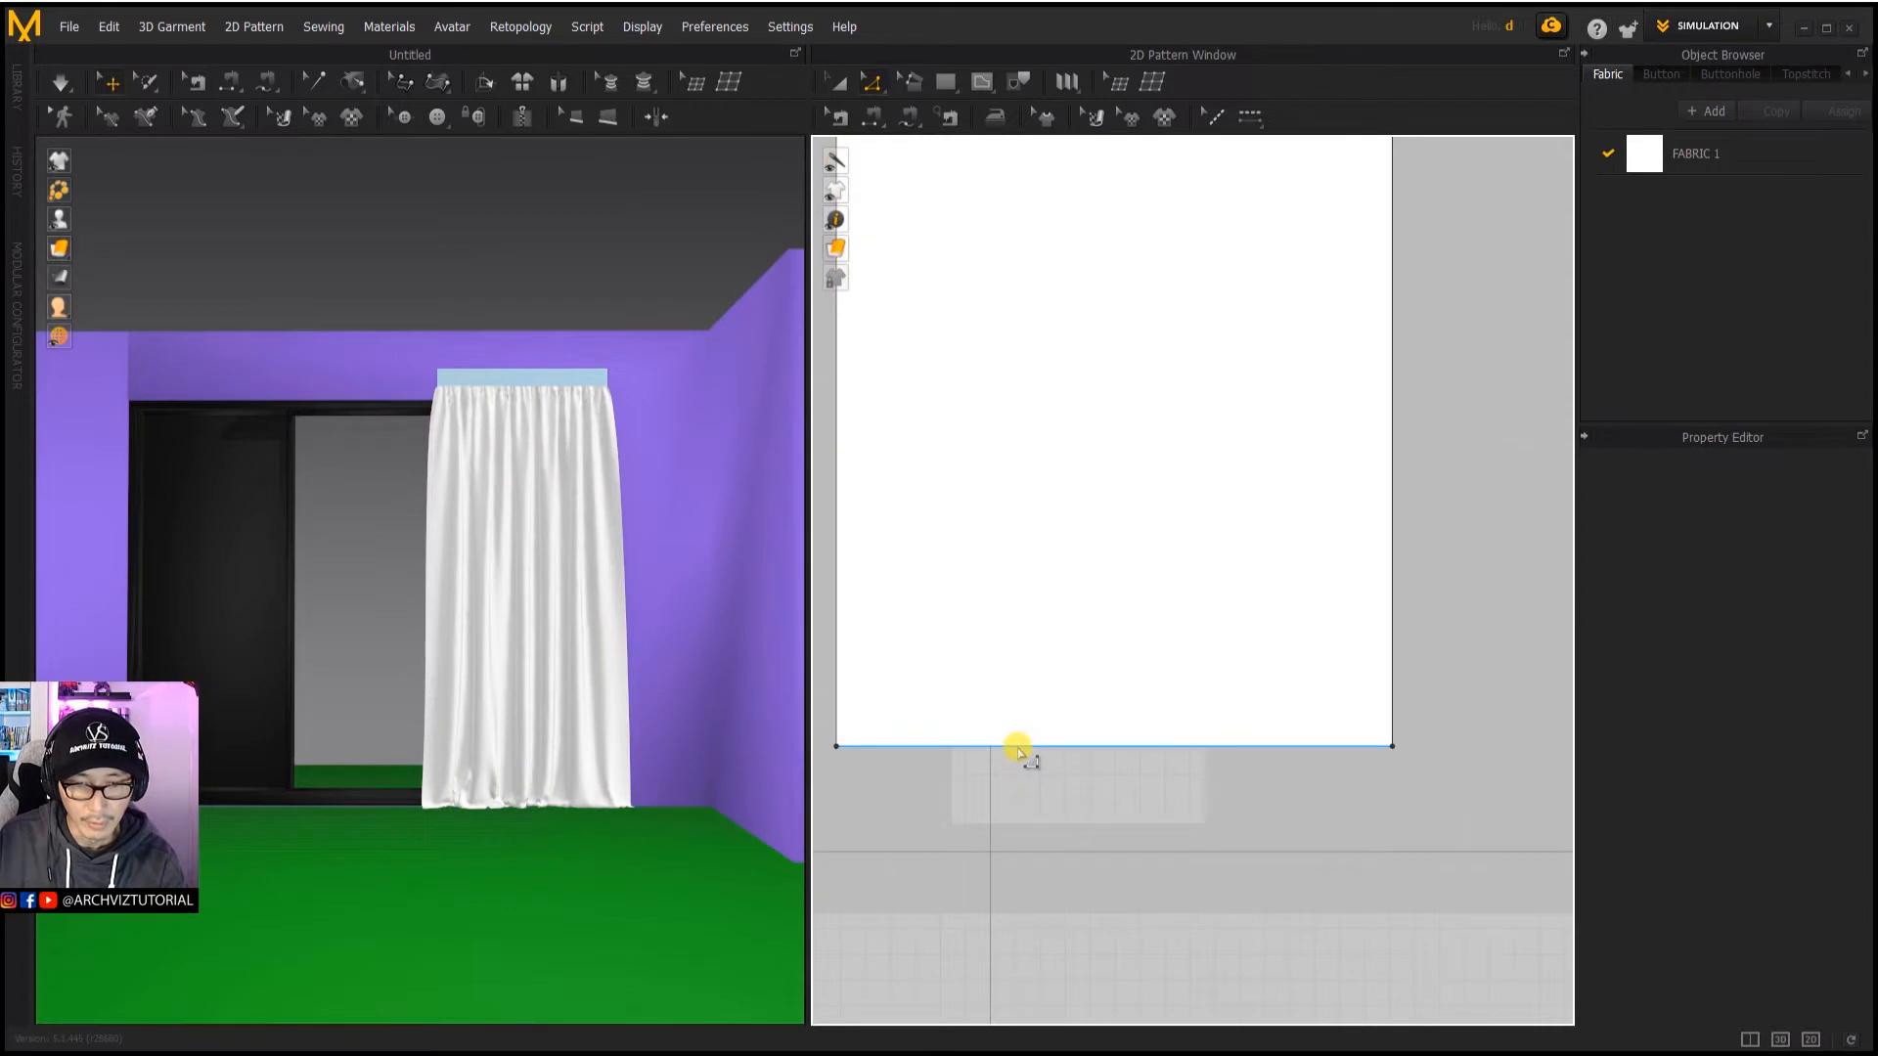
click(1019, 748)
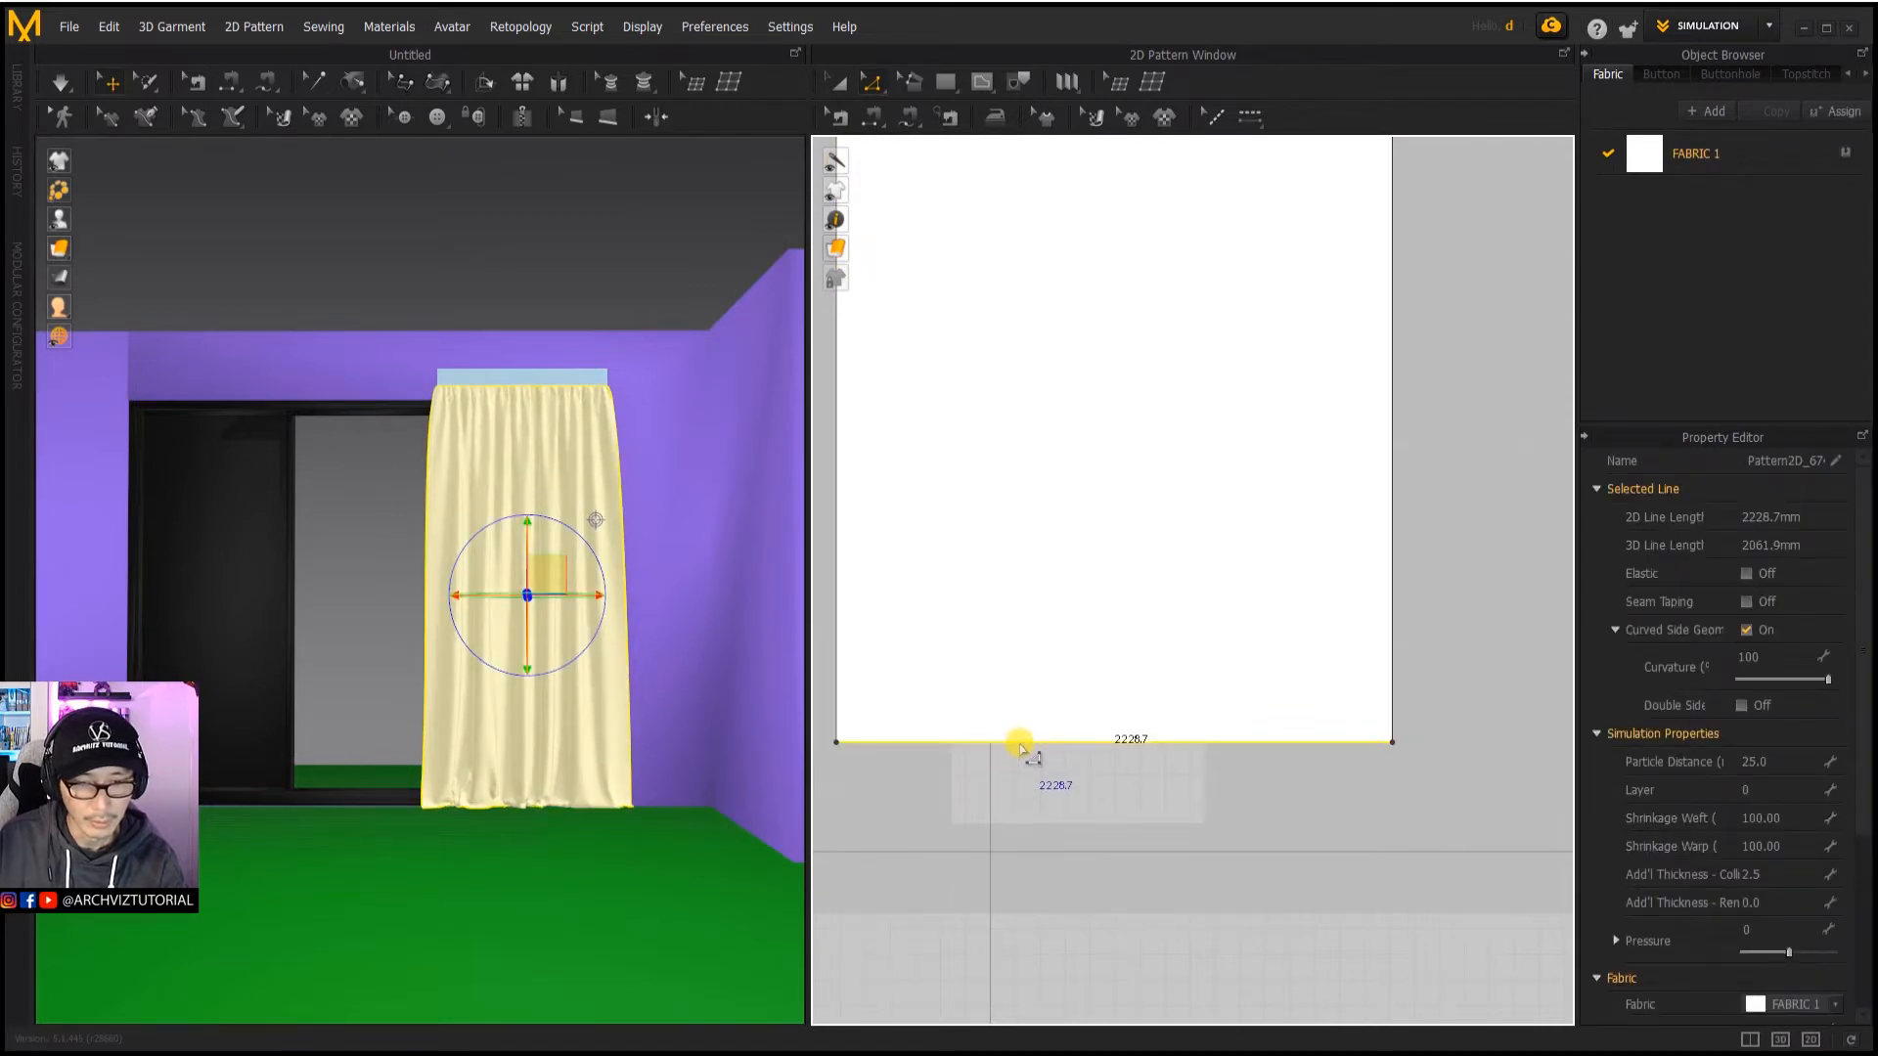
click(1020, 745)
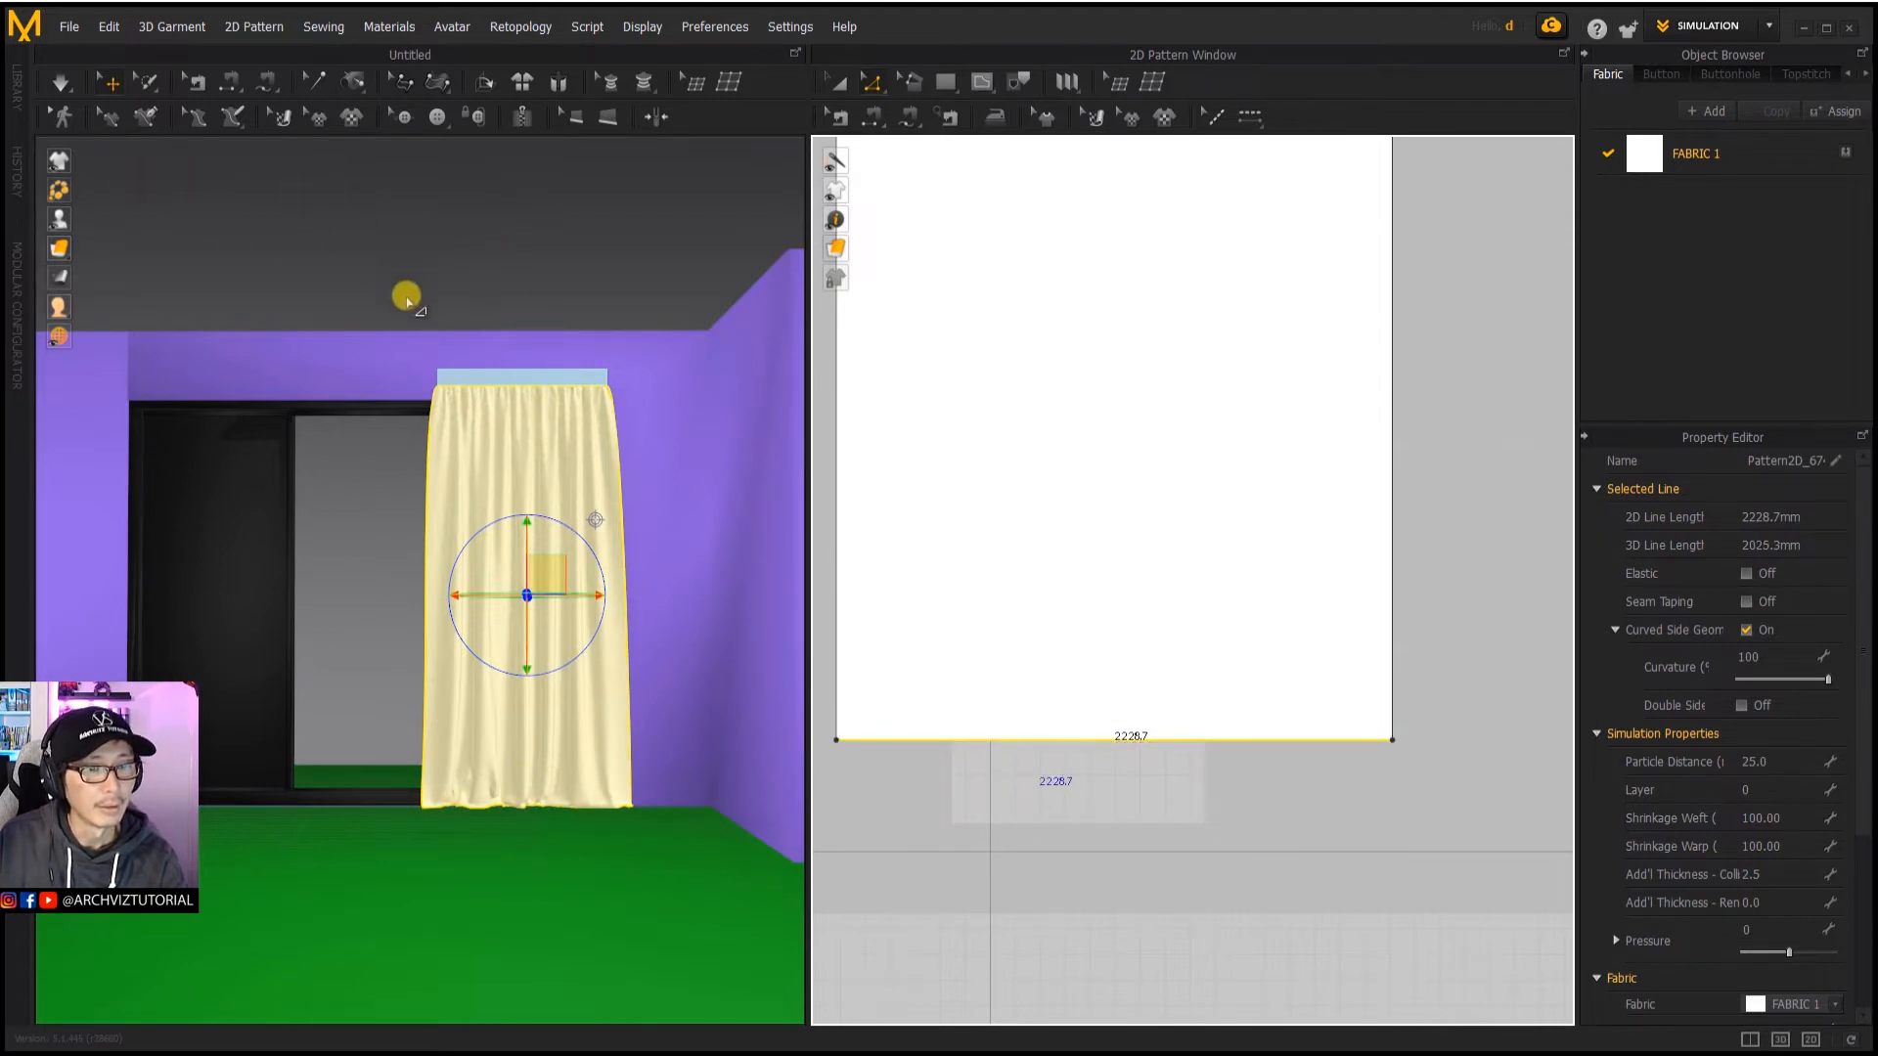
click(53, 83)
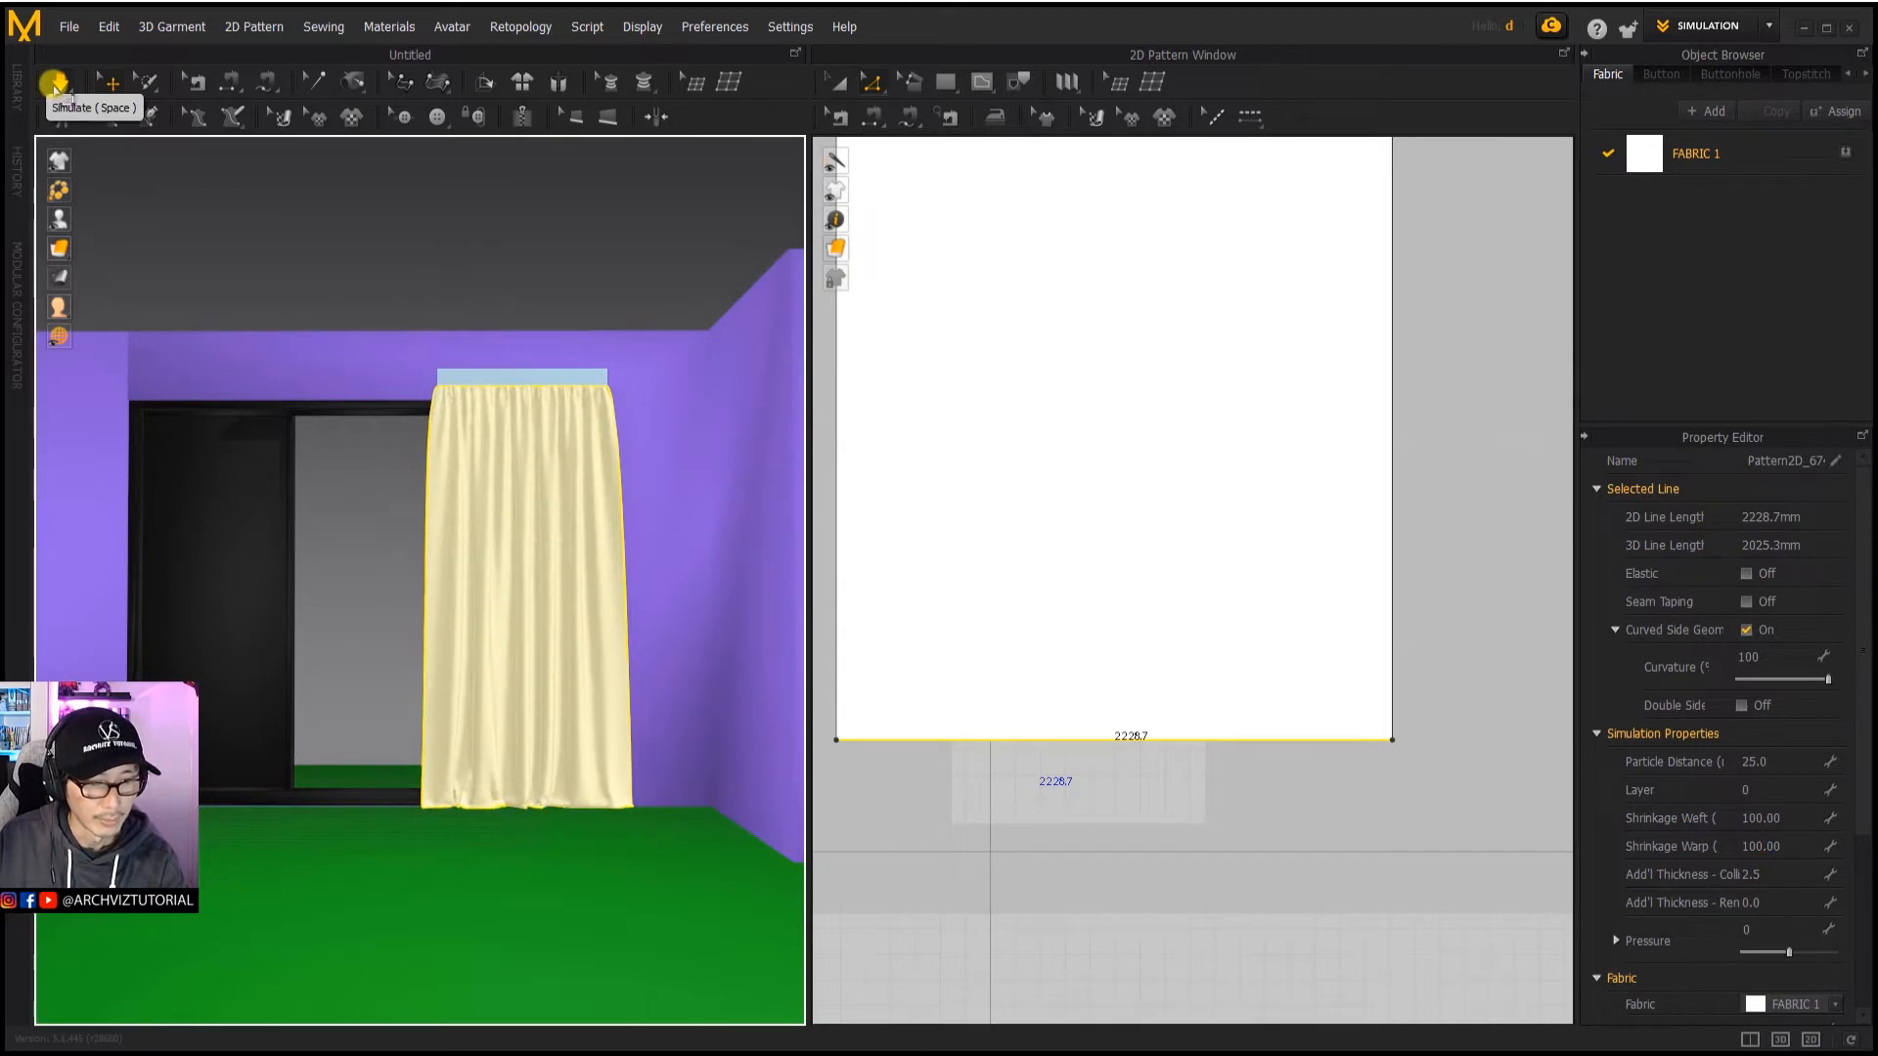
click(54, 84)
Step: Raise the panel's bottom edge a little further so the hem clears the green floor, then simulate and stop
click(1041, 740)
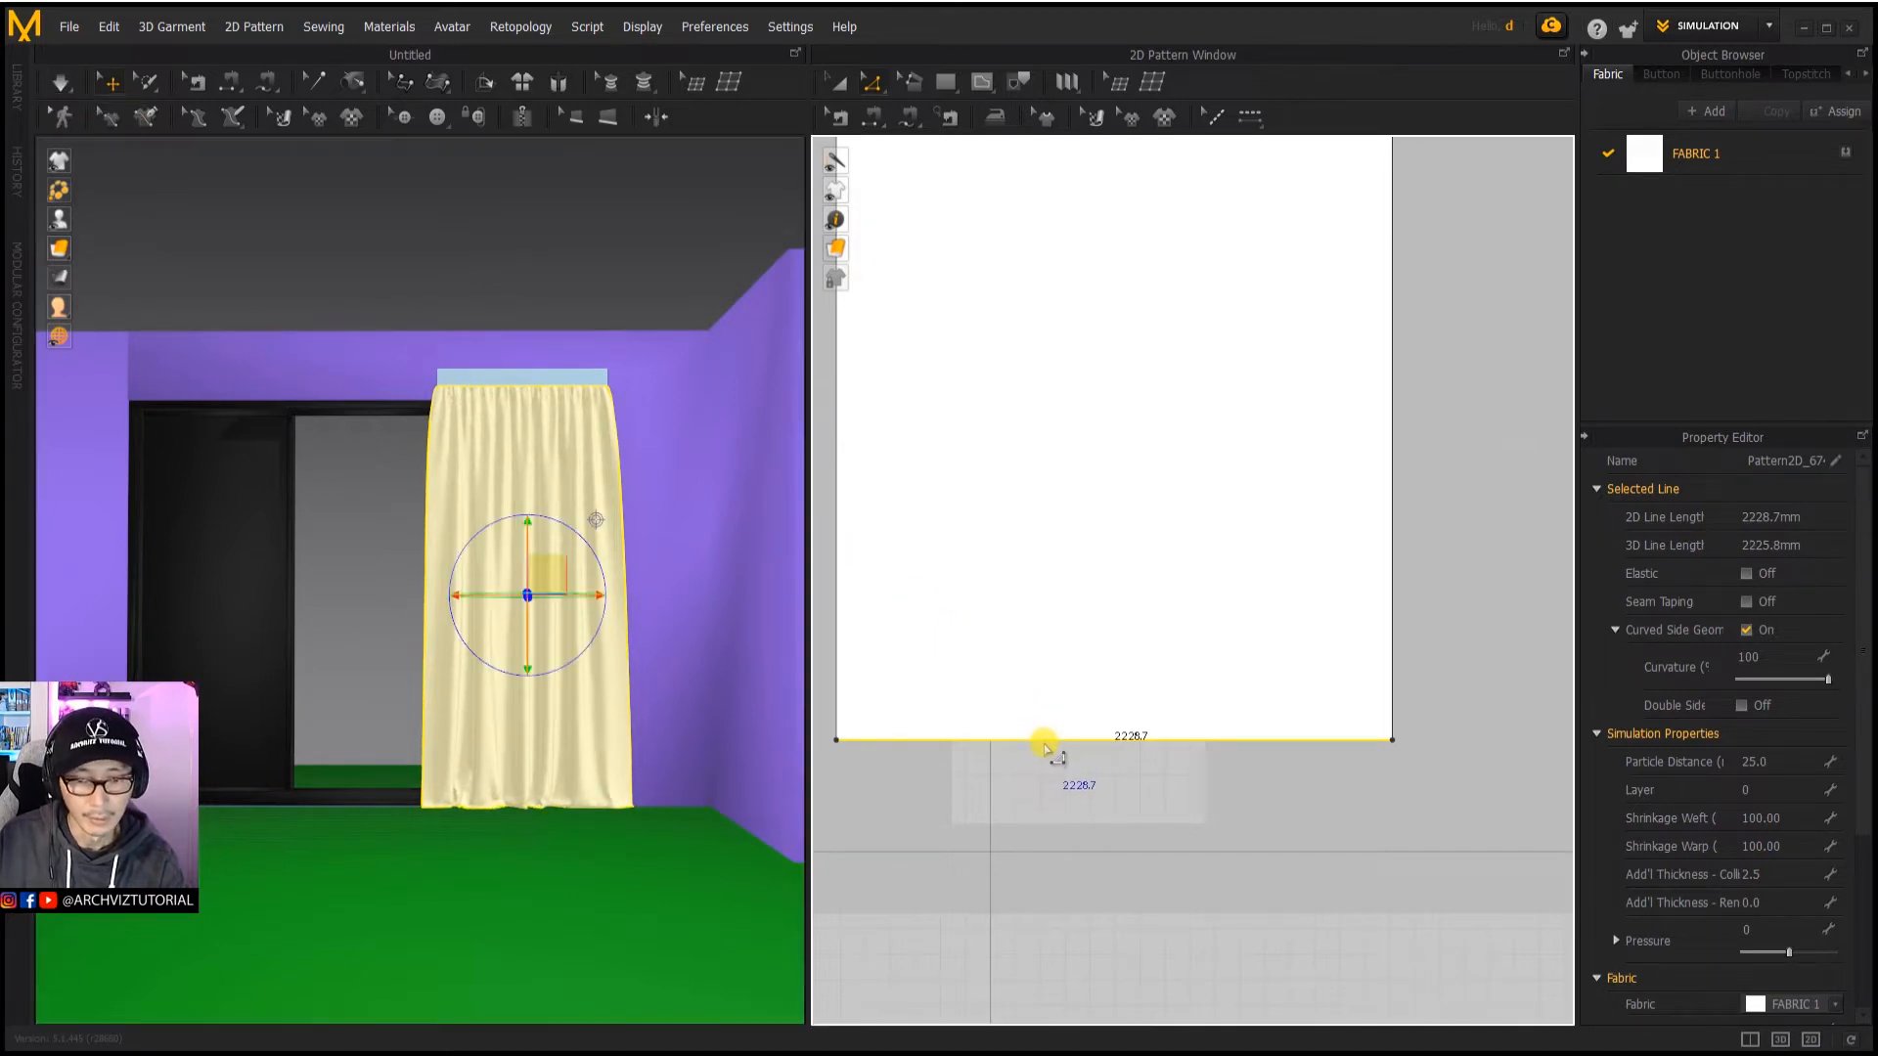
drag(1045, 740, 1045, 733)
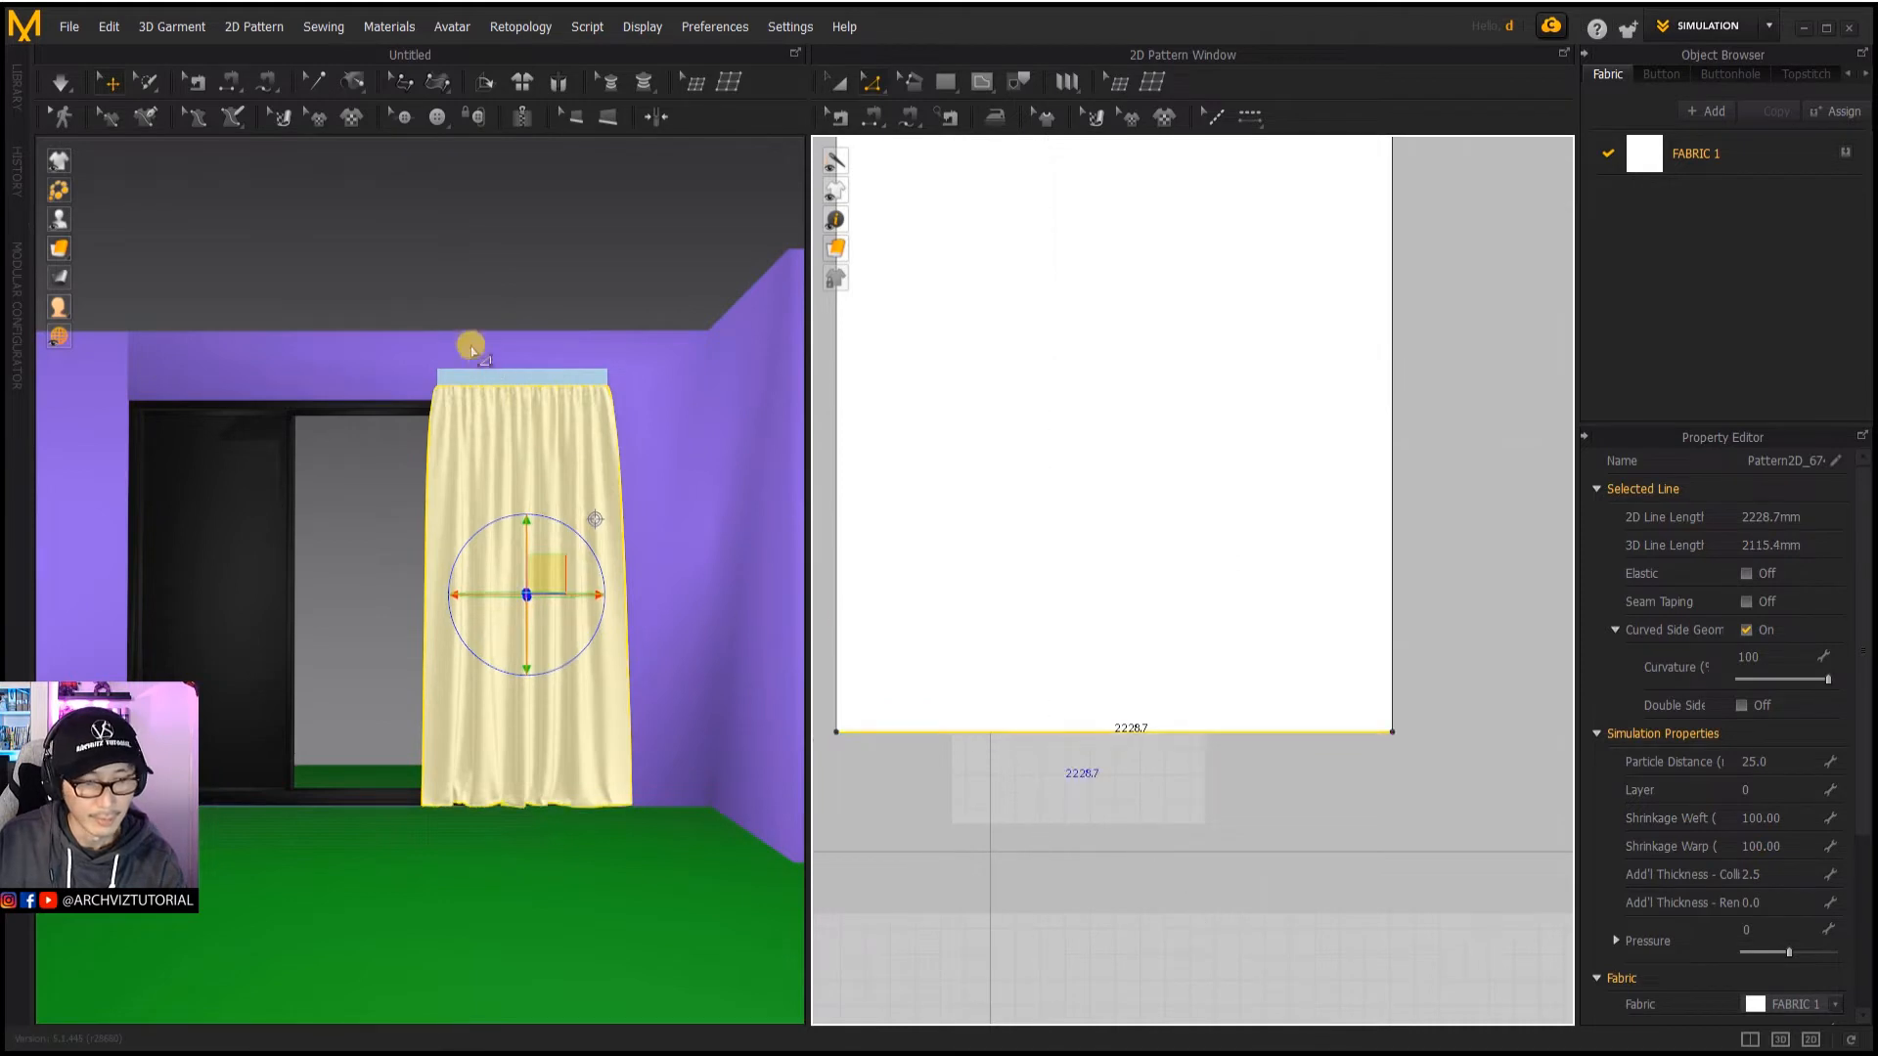
click(60, 83)
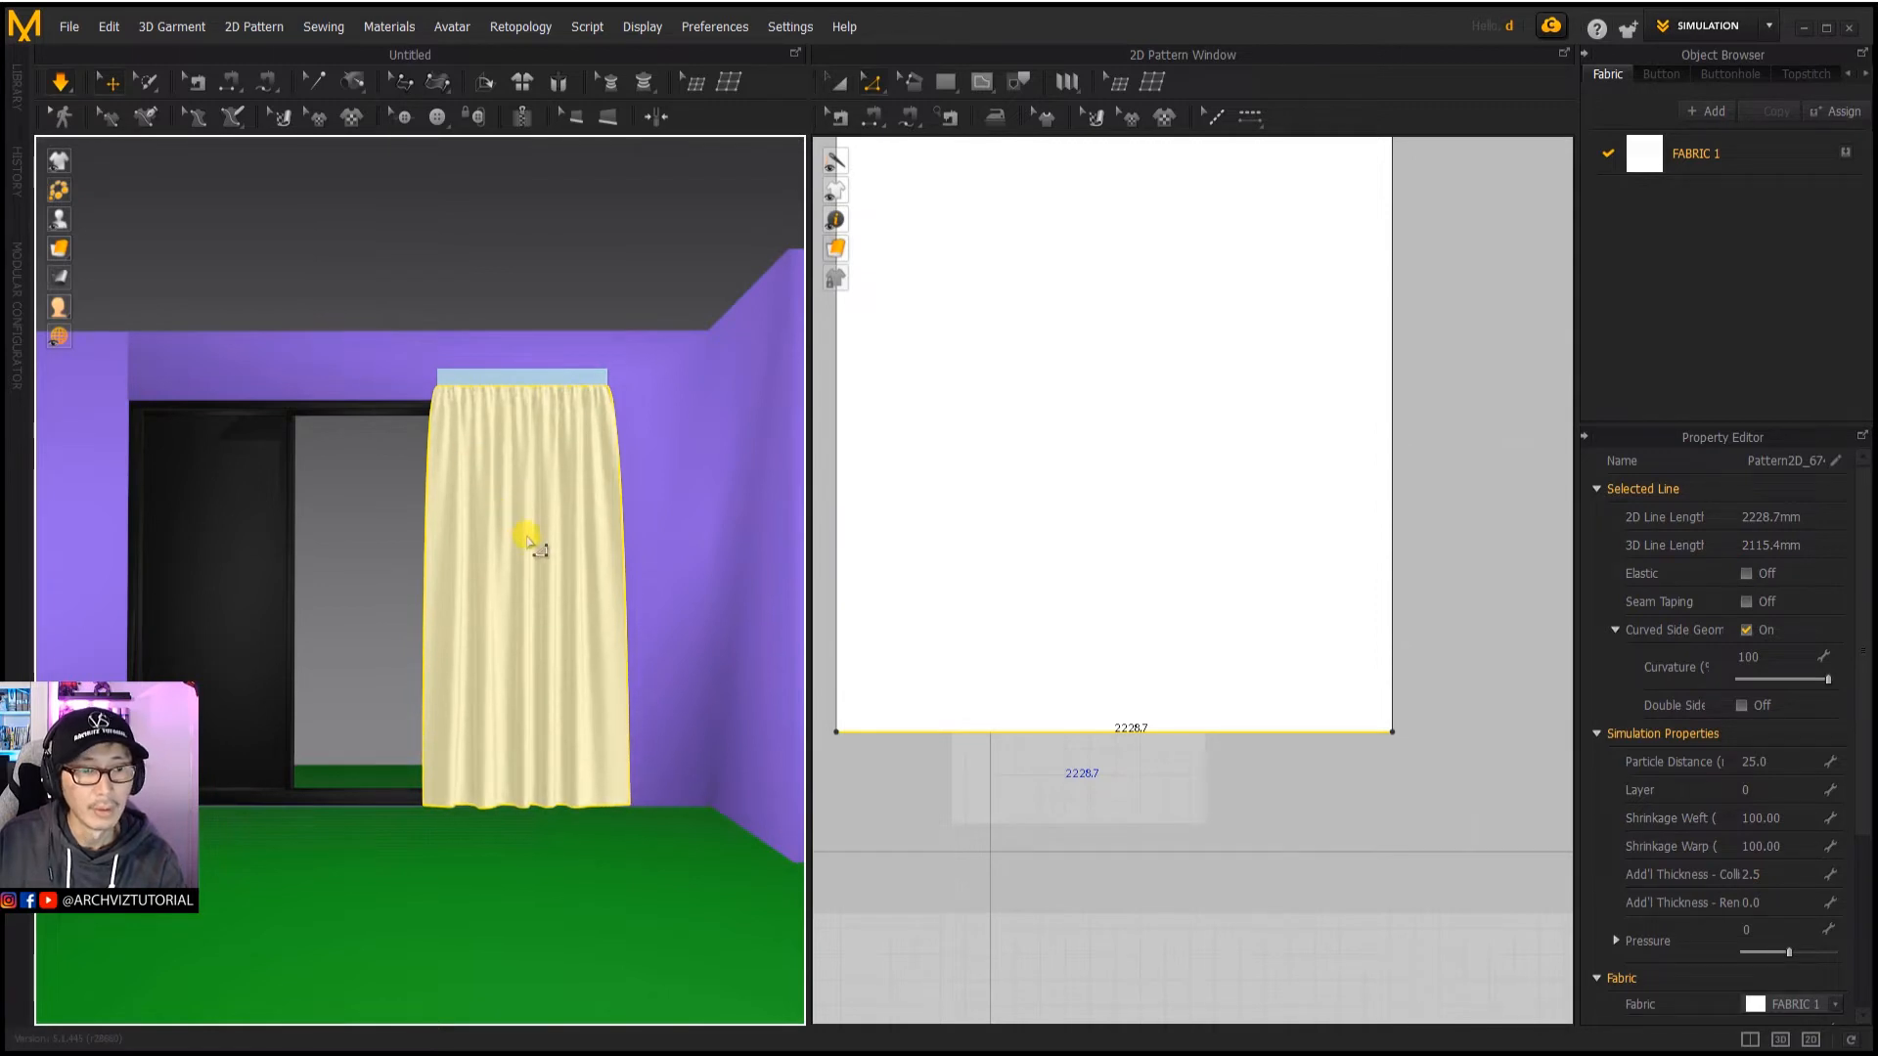
mouse_move(527, 541)
right_down()
mouse_move(629, 587)
mouse_move(511, 570)
right_up()
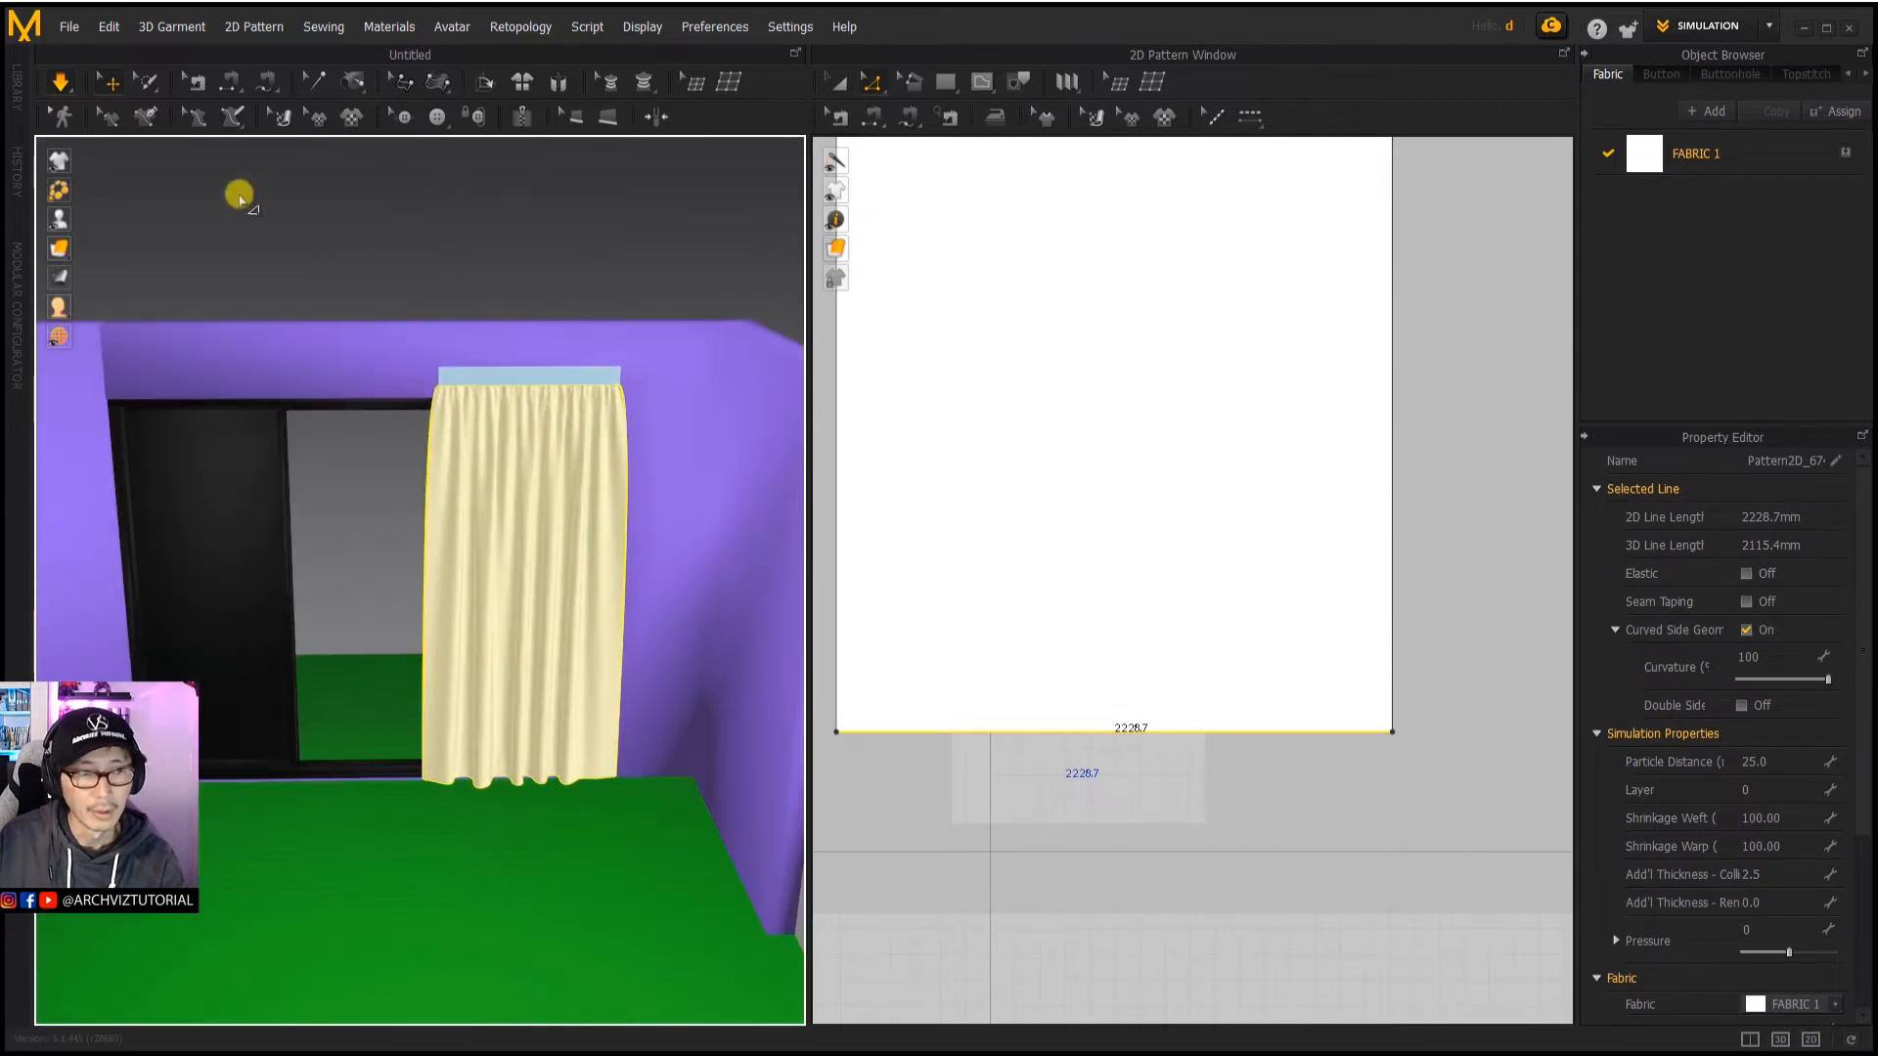
click(60, 81)
Step: Set the large curtain panel's particle distance to 20
click(535, 474)
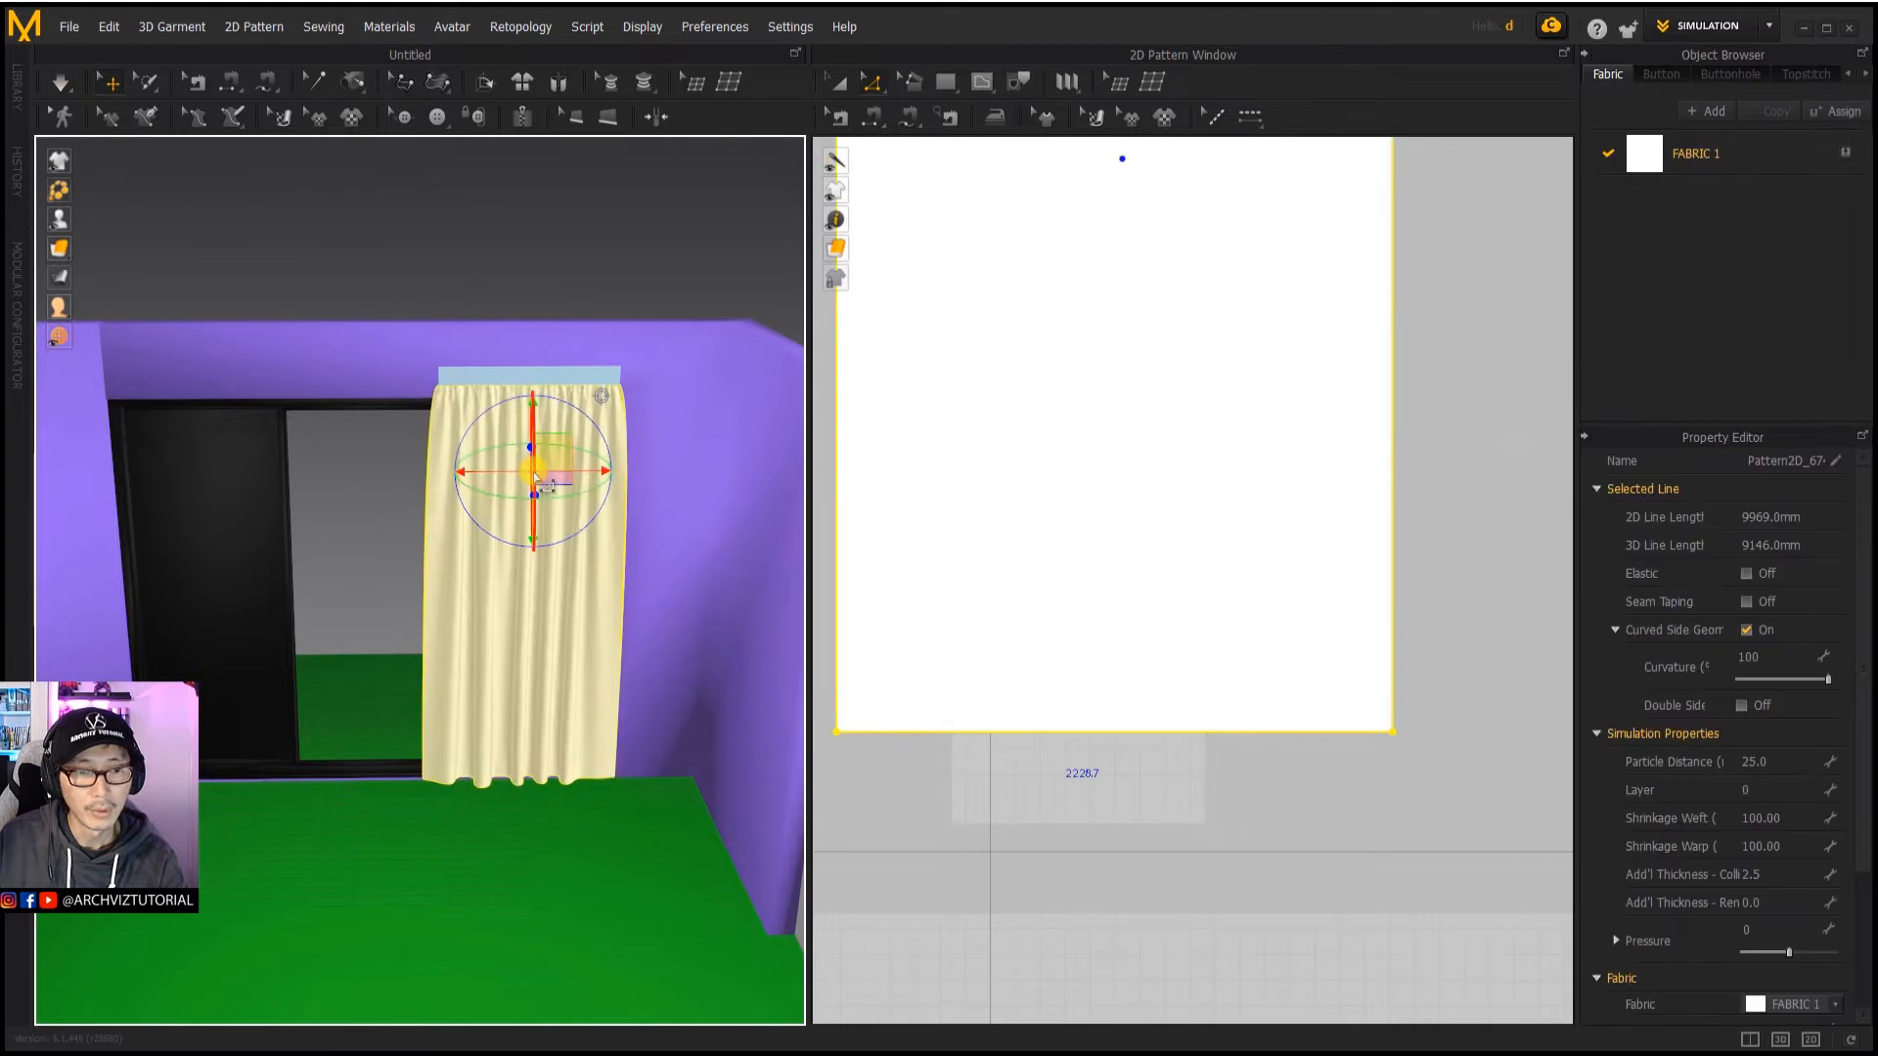
click(1756, 762)
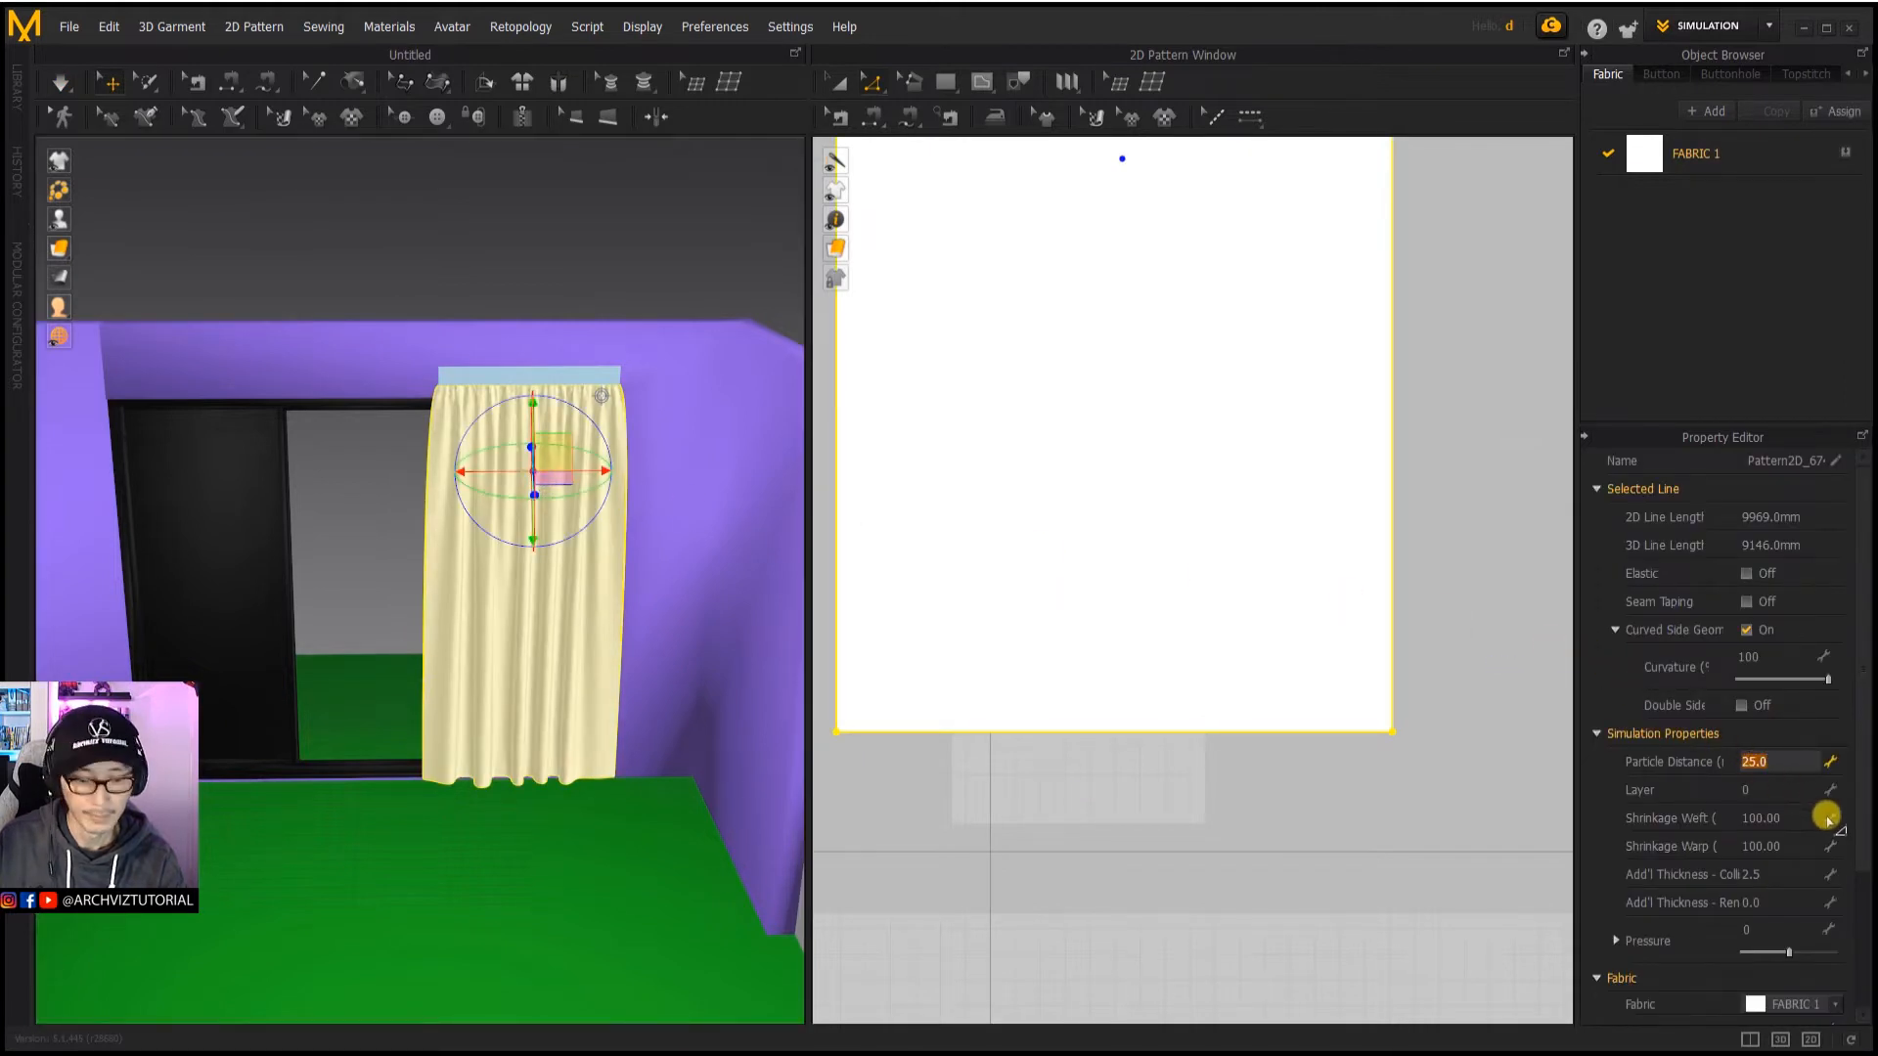
text(20)
key(Return)
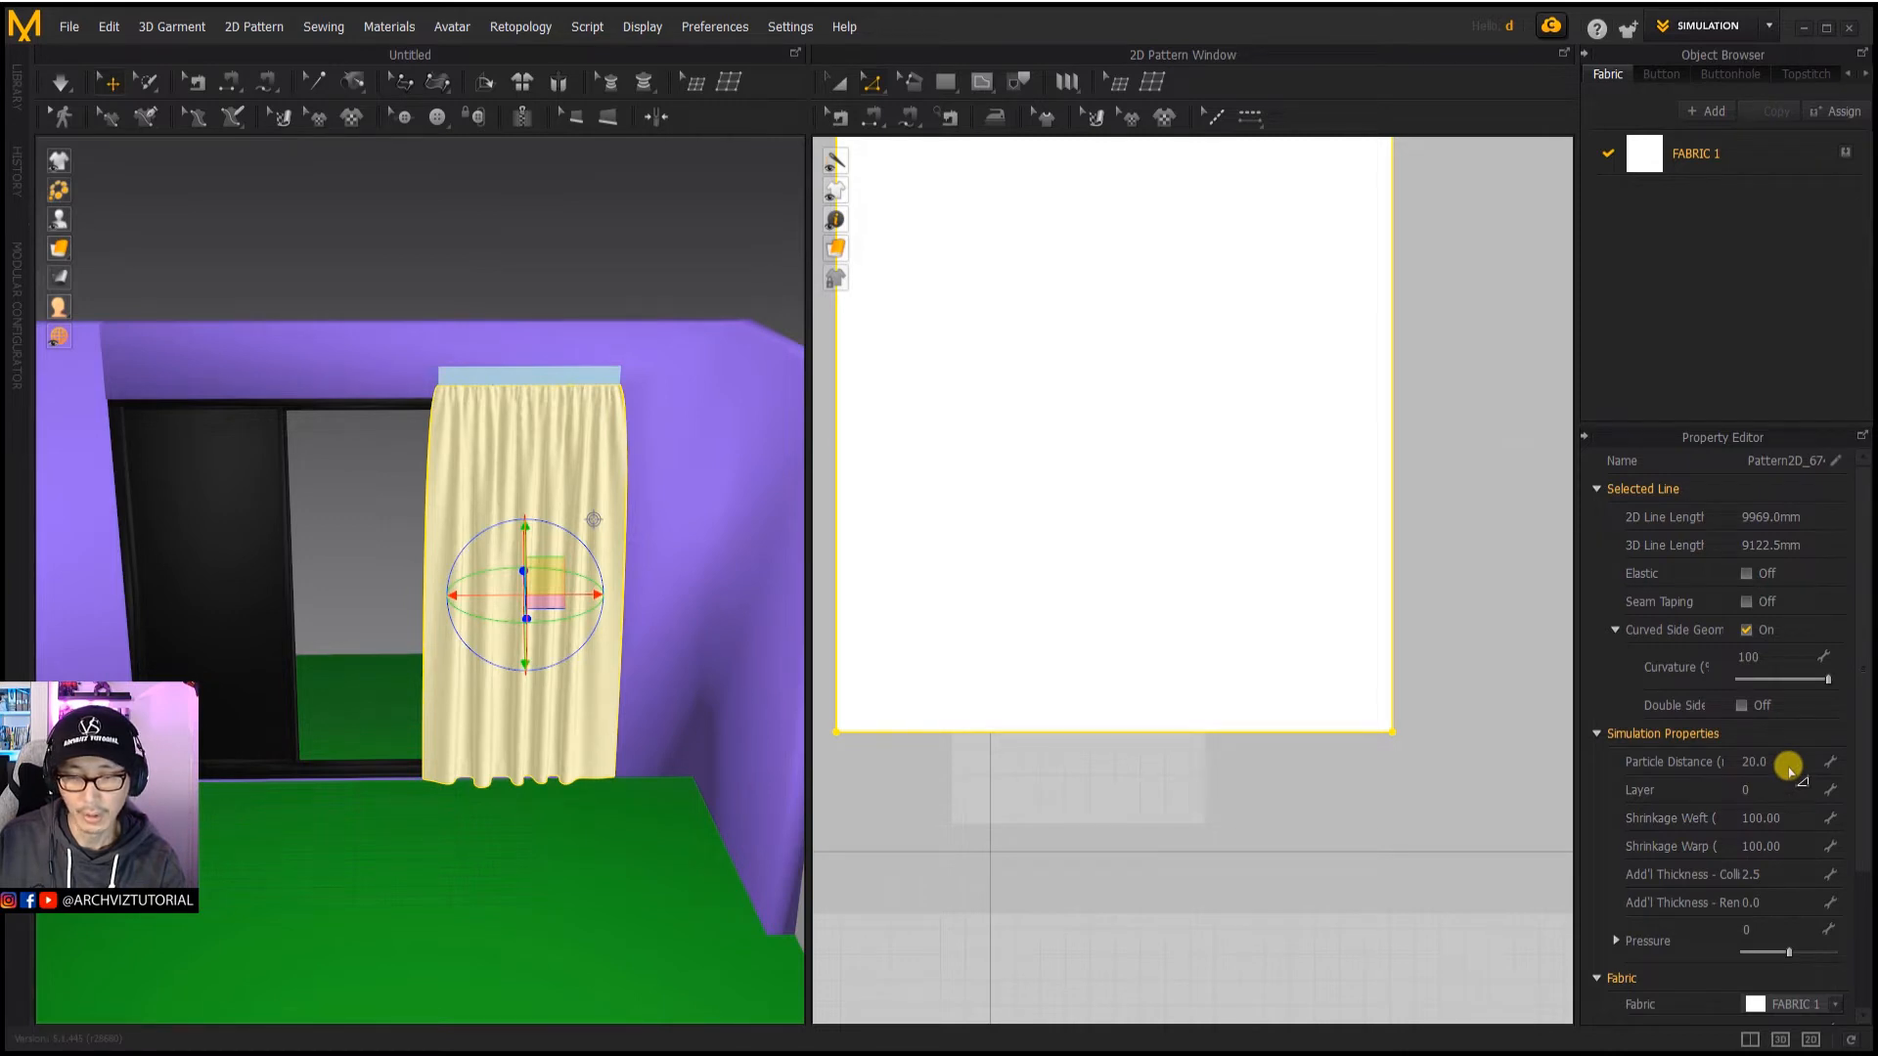
click(565, 184)
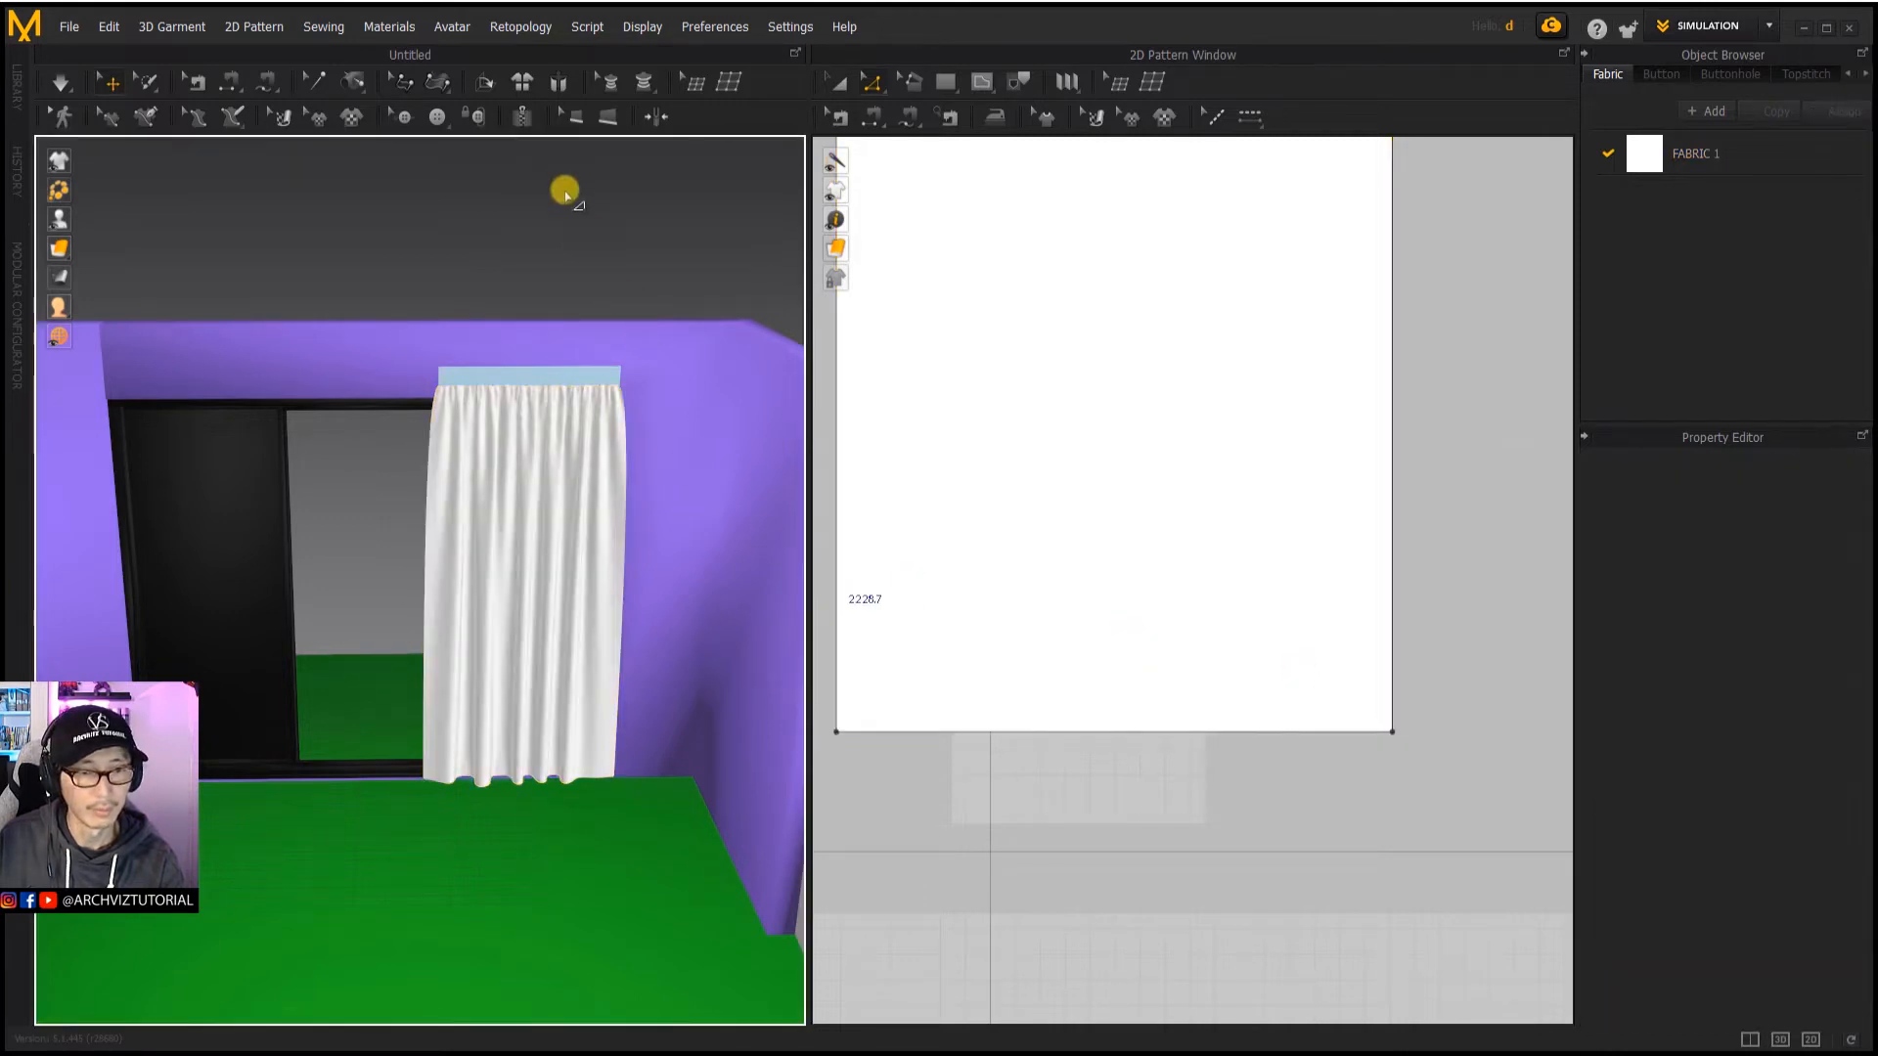
click(555, 445)
click(1756, 762)
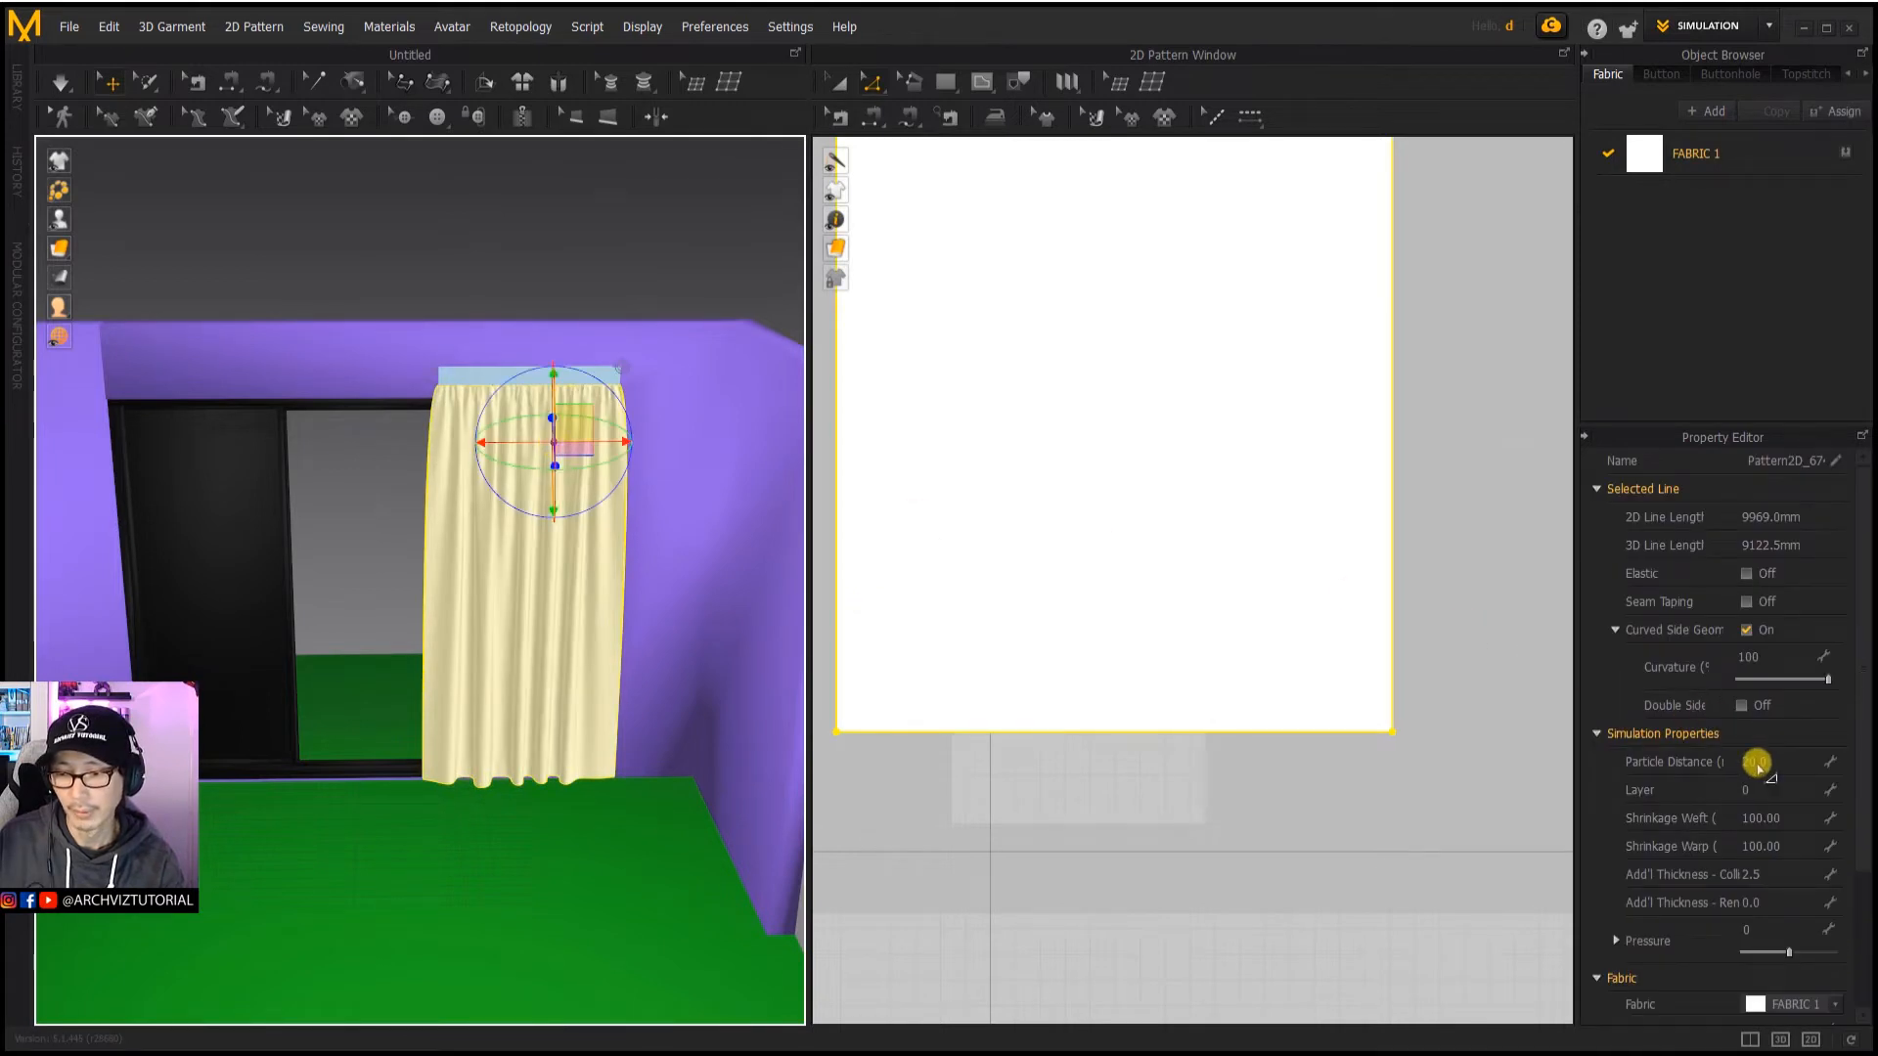
click(574, 281)
click(587, 480)
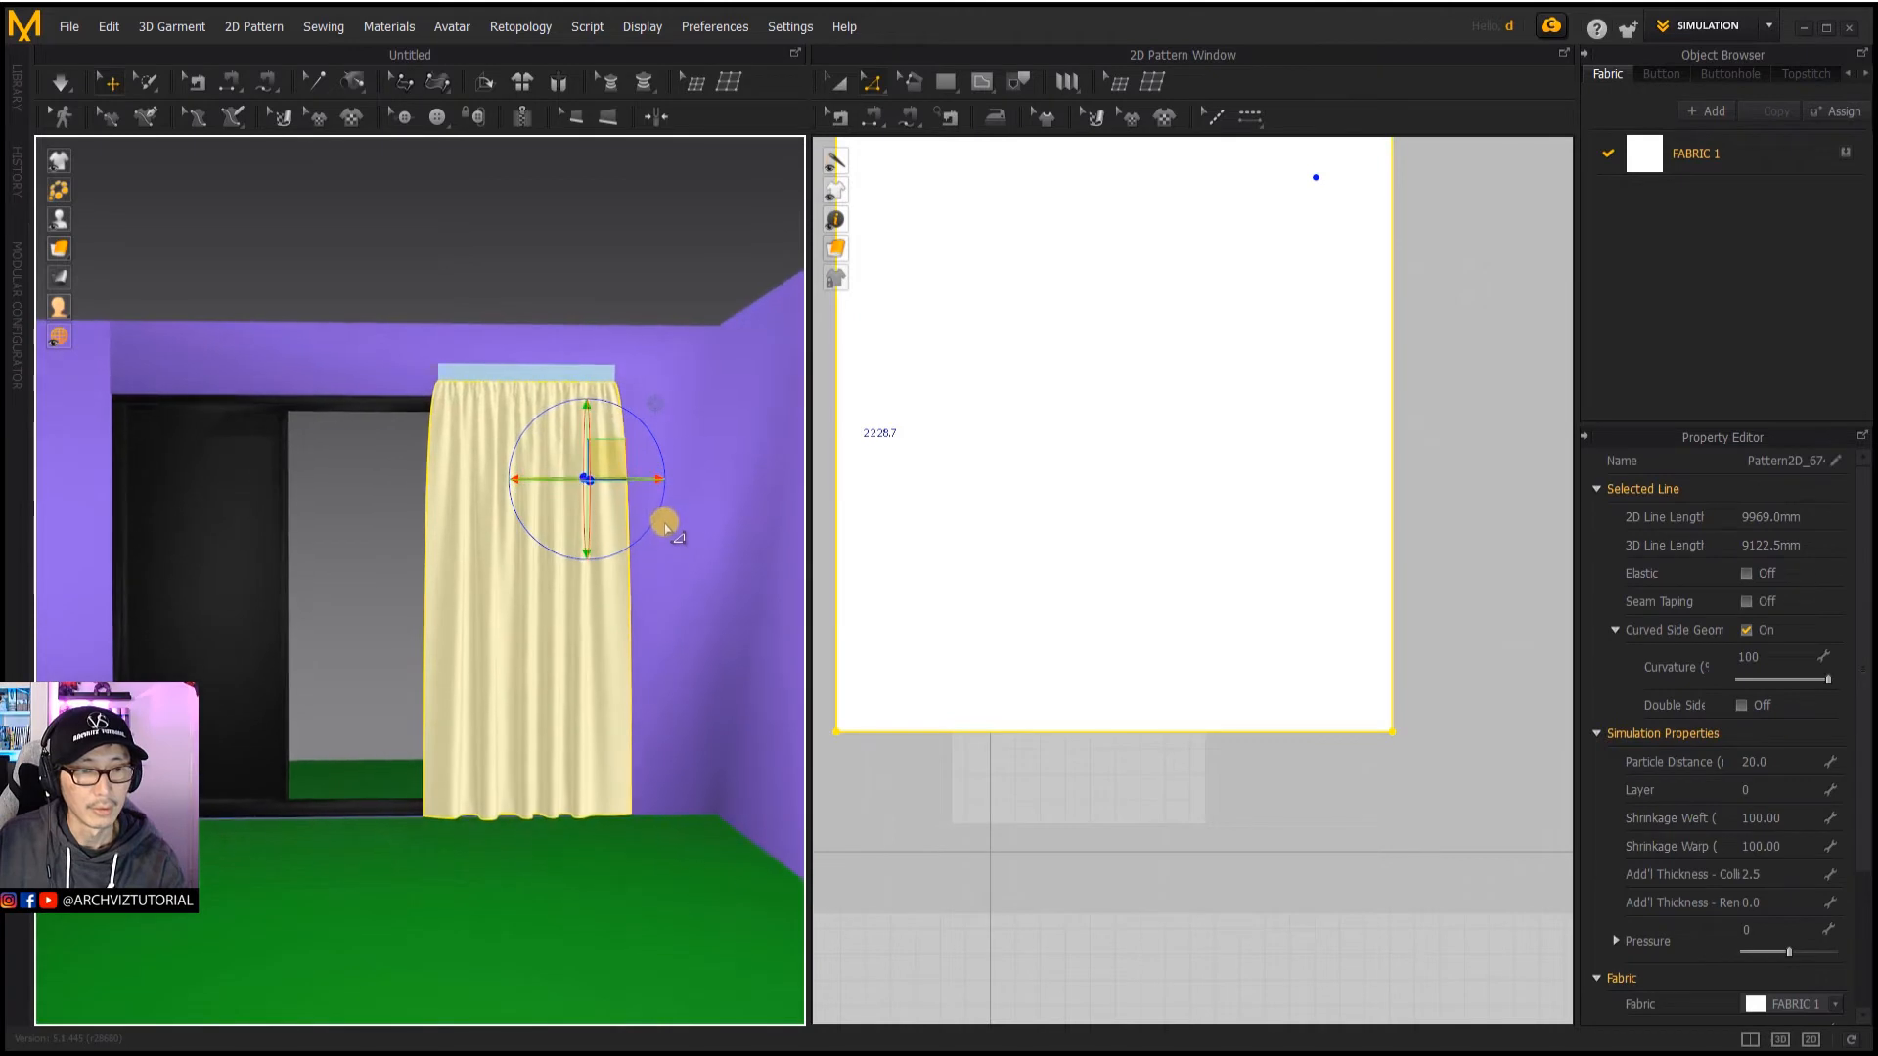
right_drag(662, 524, 600, 335)
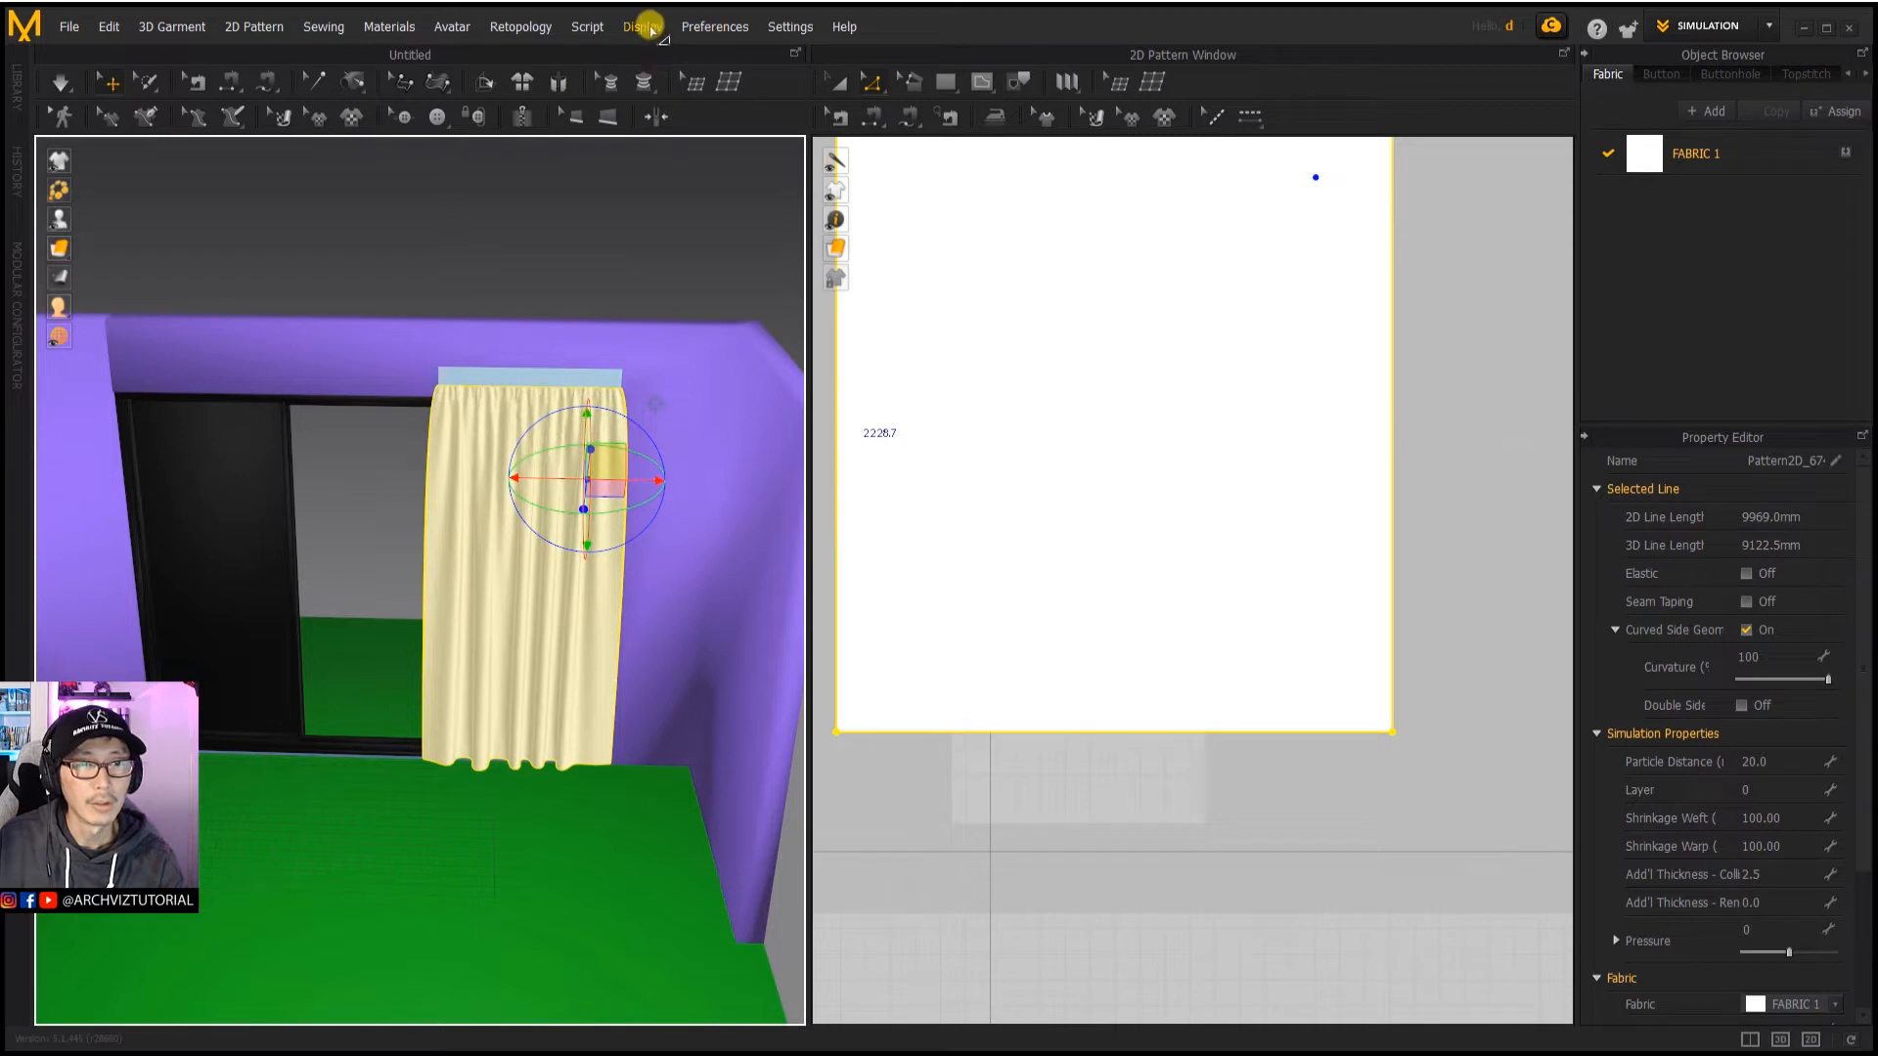
Step: Display the wind controller in the 3D scene
click(708, 29)
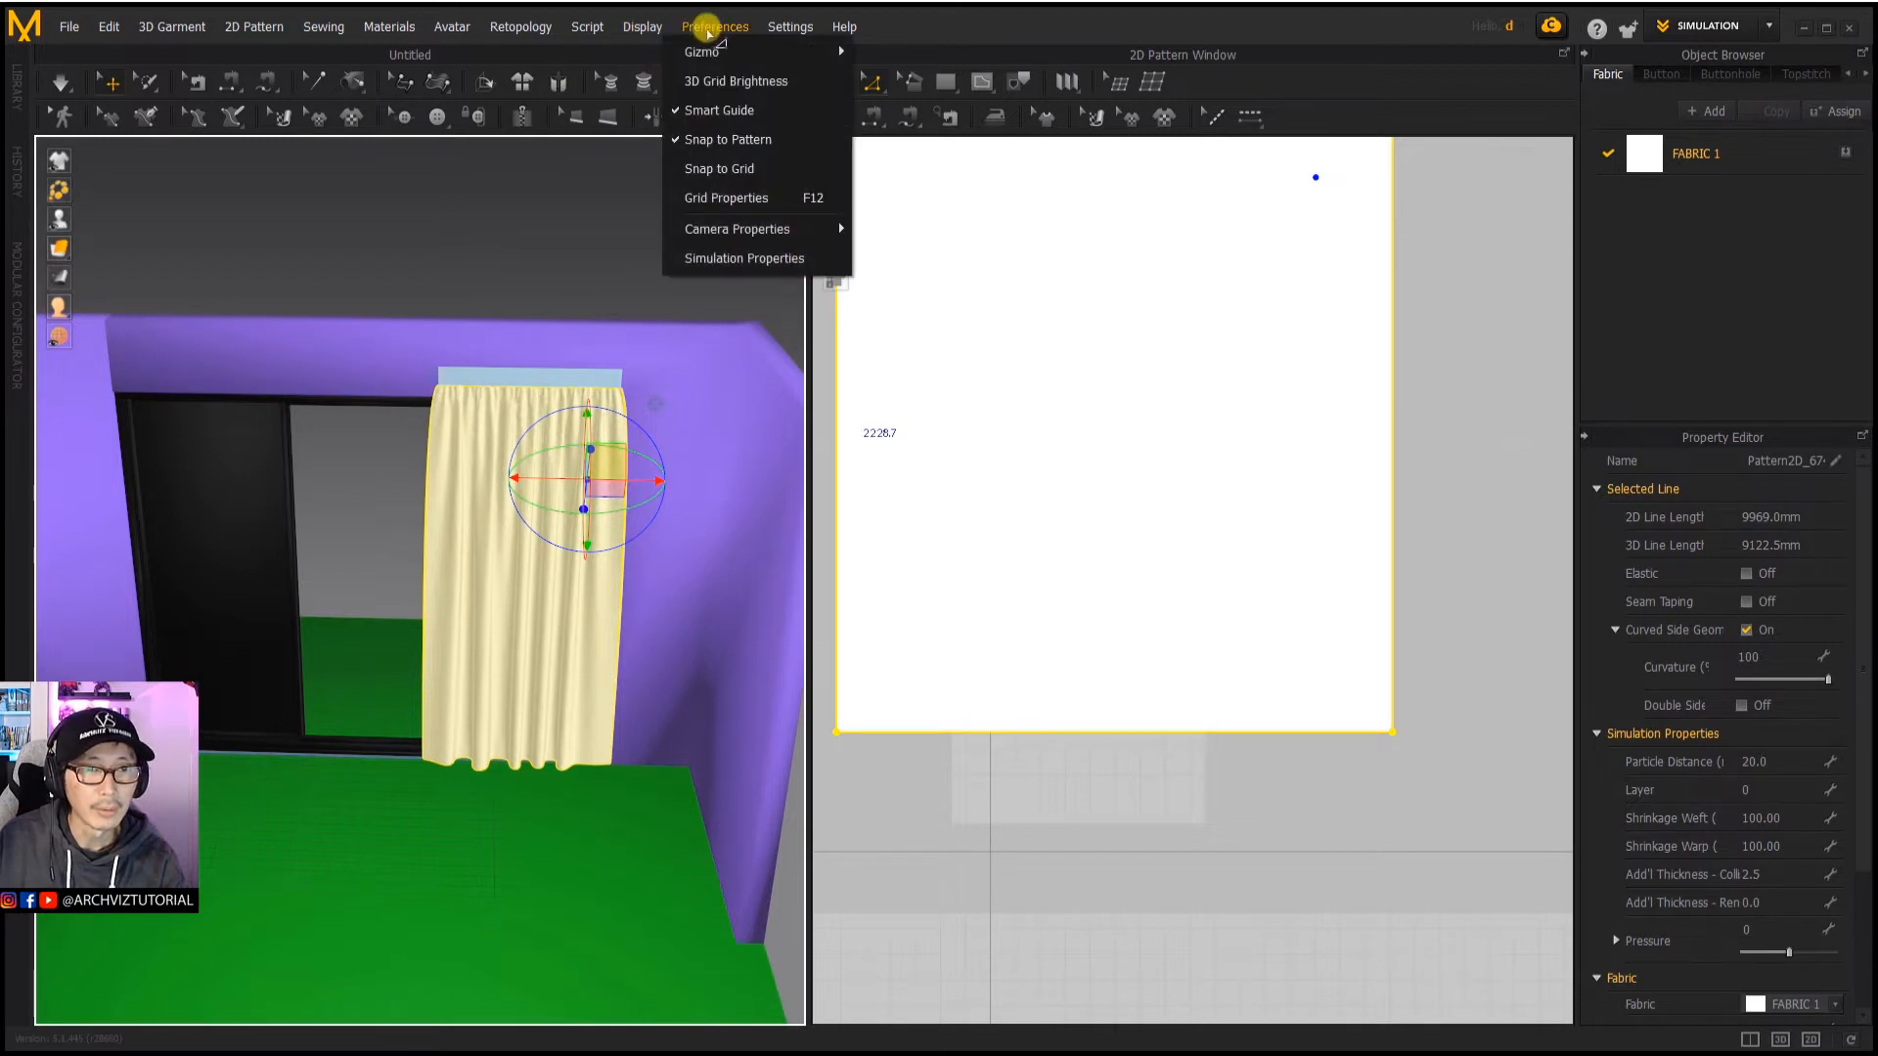
mouse_move(650, 31)
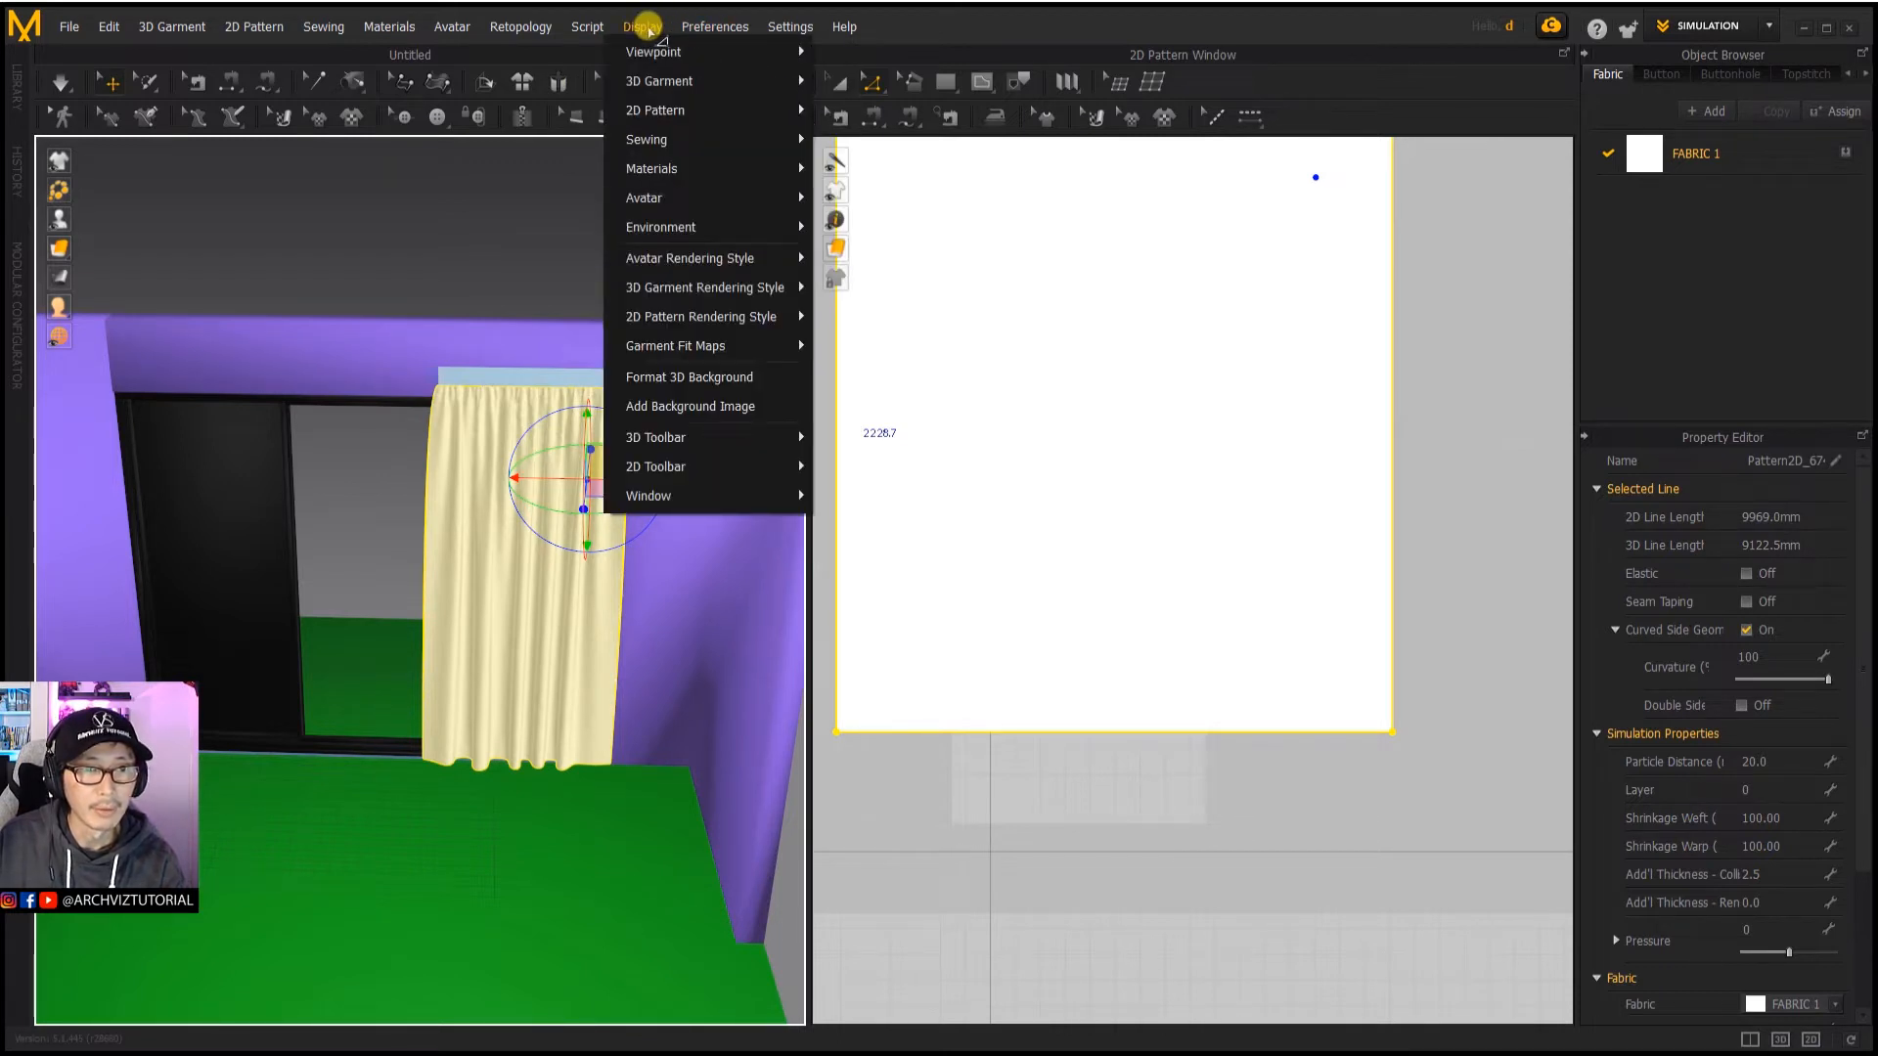
mouse_move(663, 225)
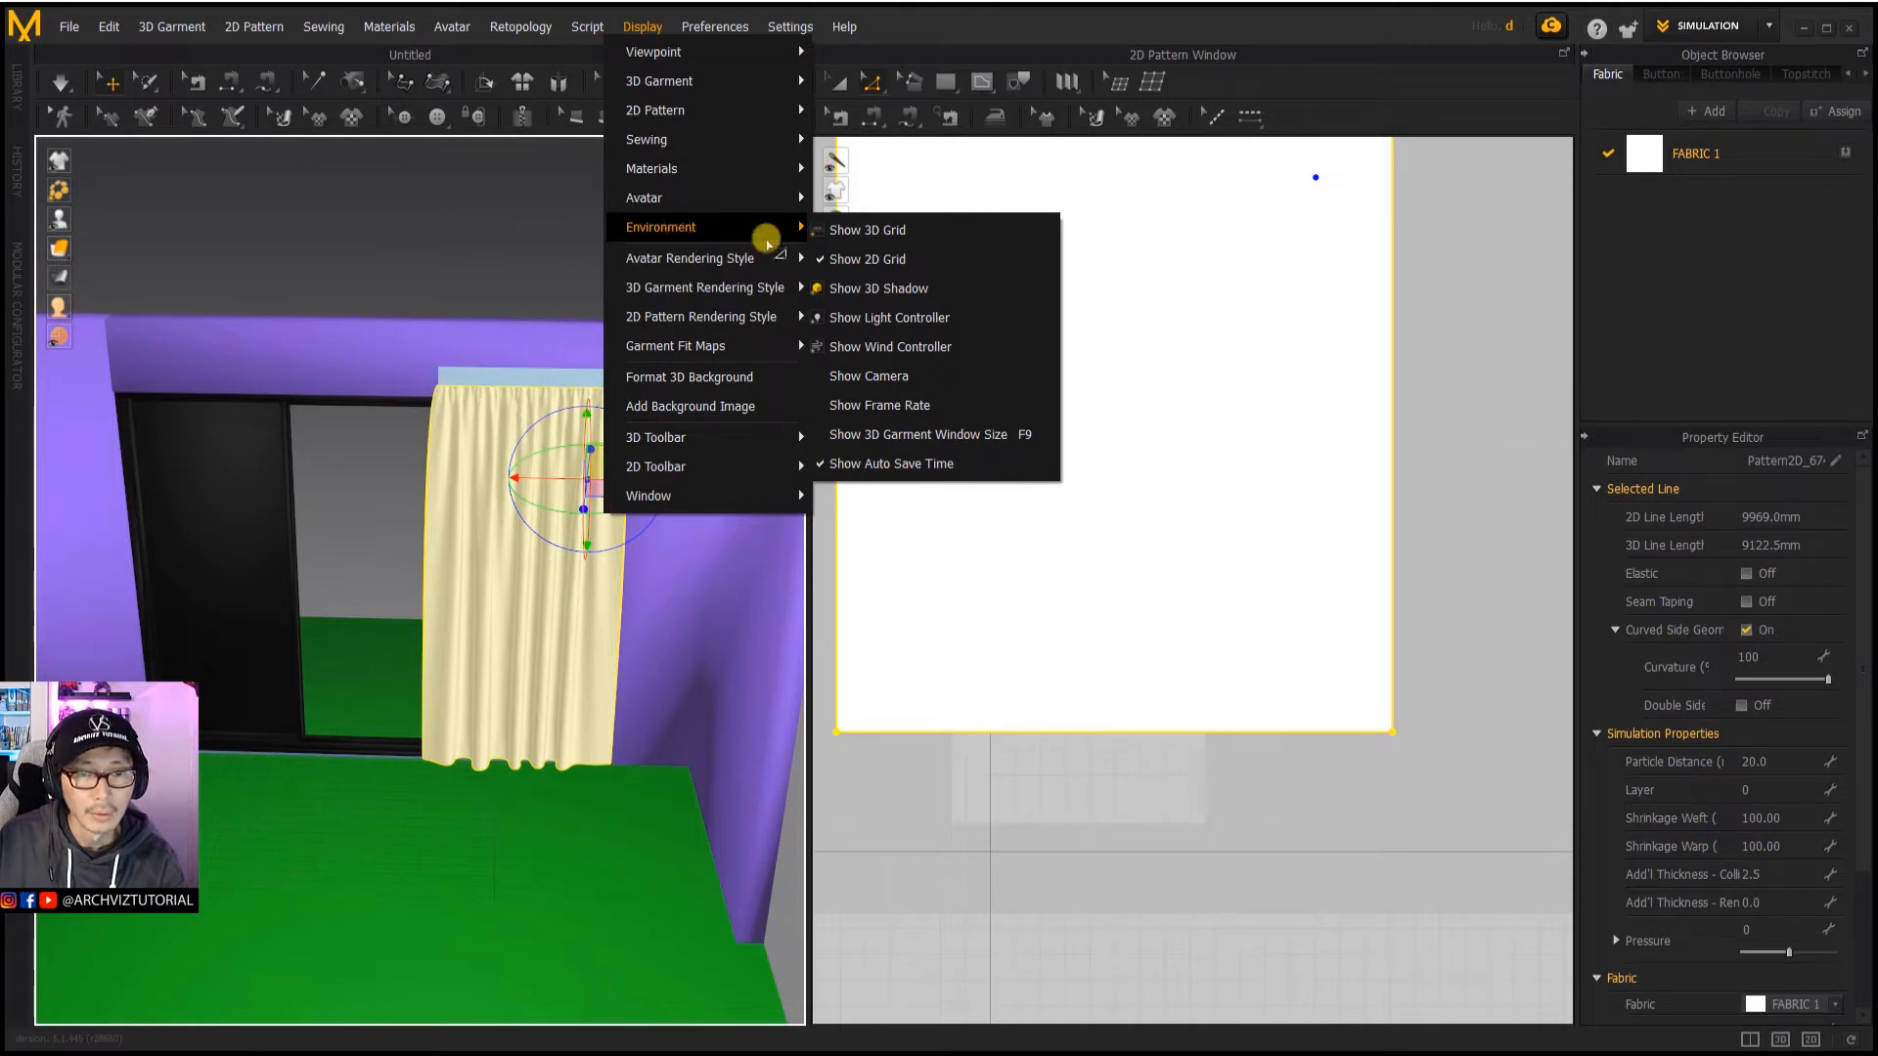
click(869, 346)
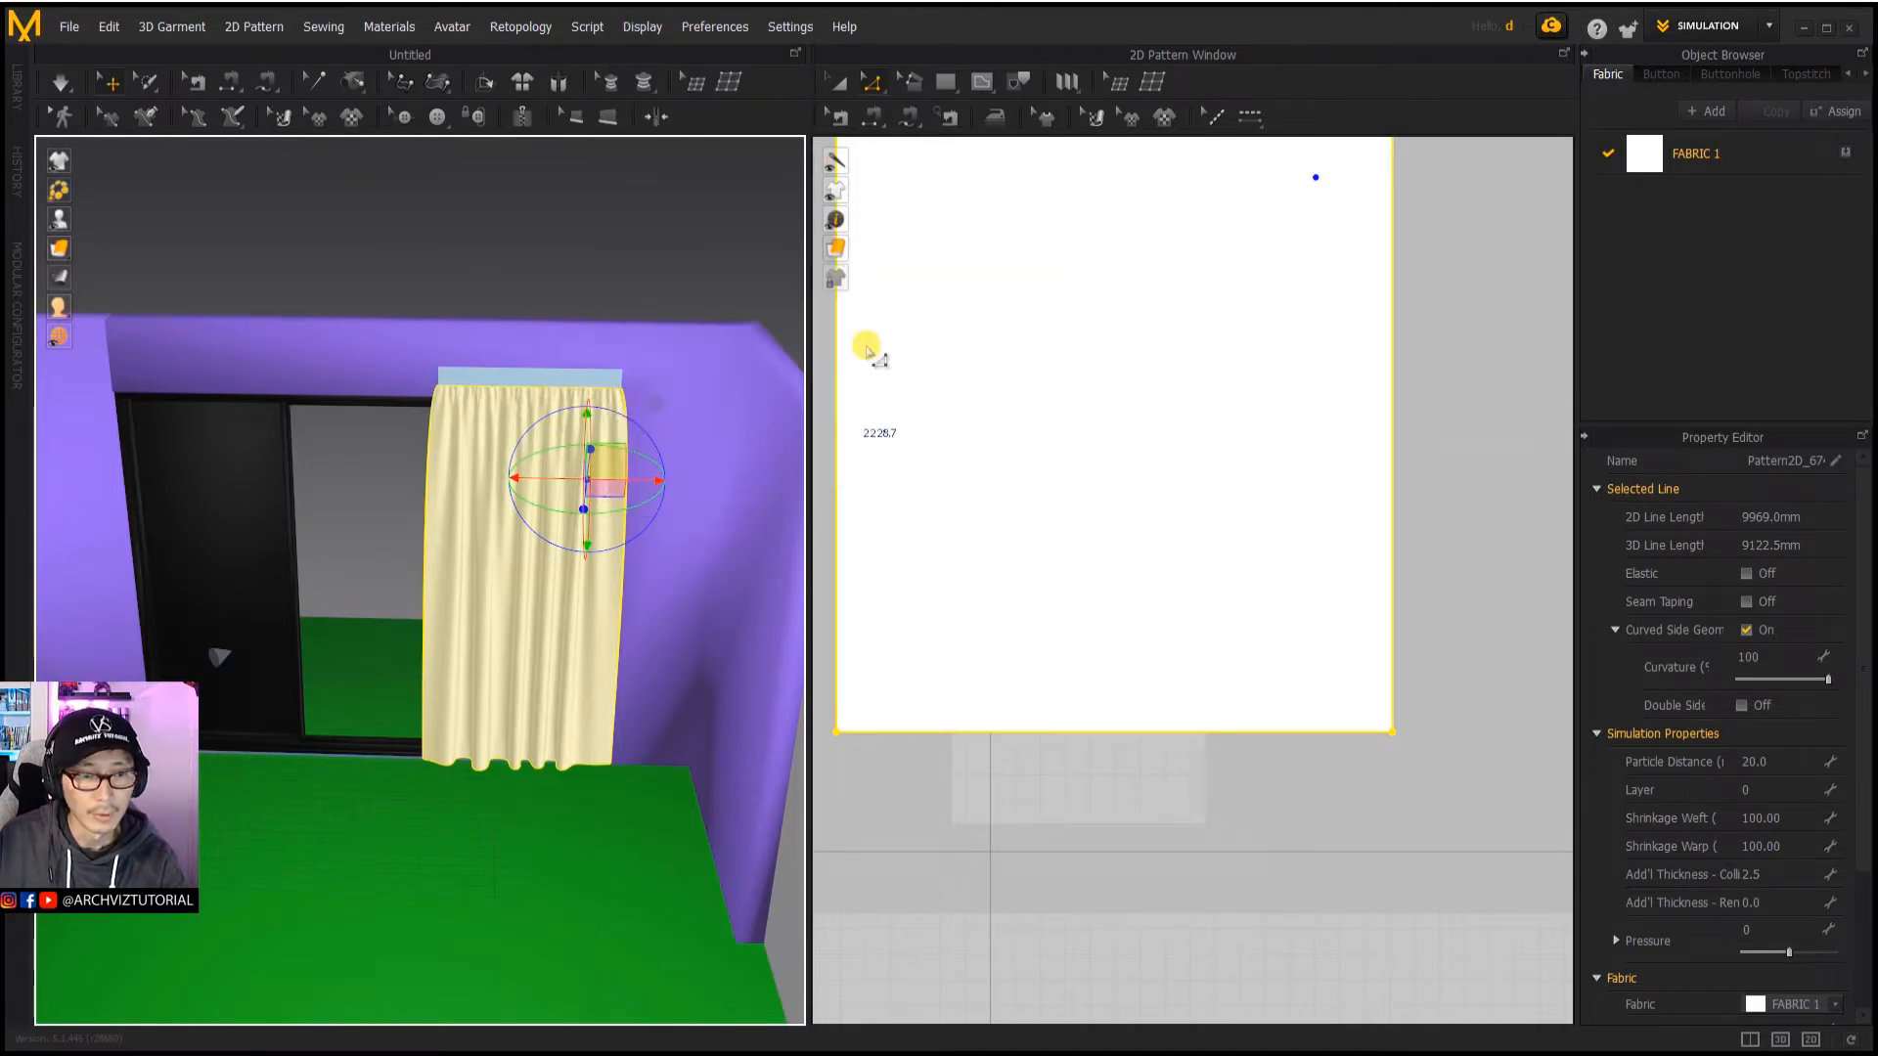
Step: Move the wind controller to the door opening beside the curtain, at about X 232 and Z -393, angled toward the fabric
click(219, 656)
right_drag(365, 679, 241, 616)
drag(239, 616, 422, 583)
right_drag(423, 583, 460, 499)
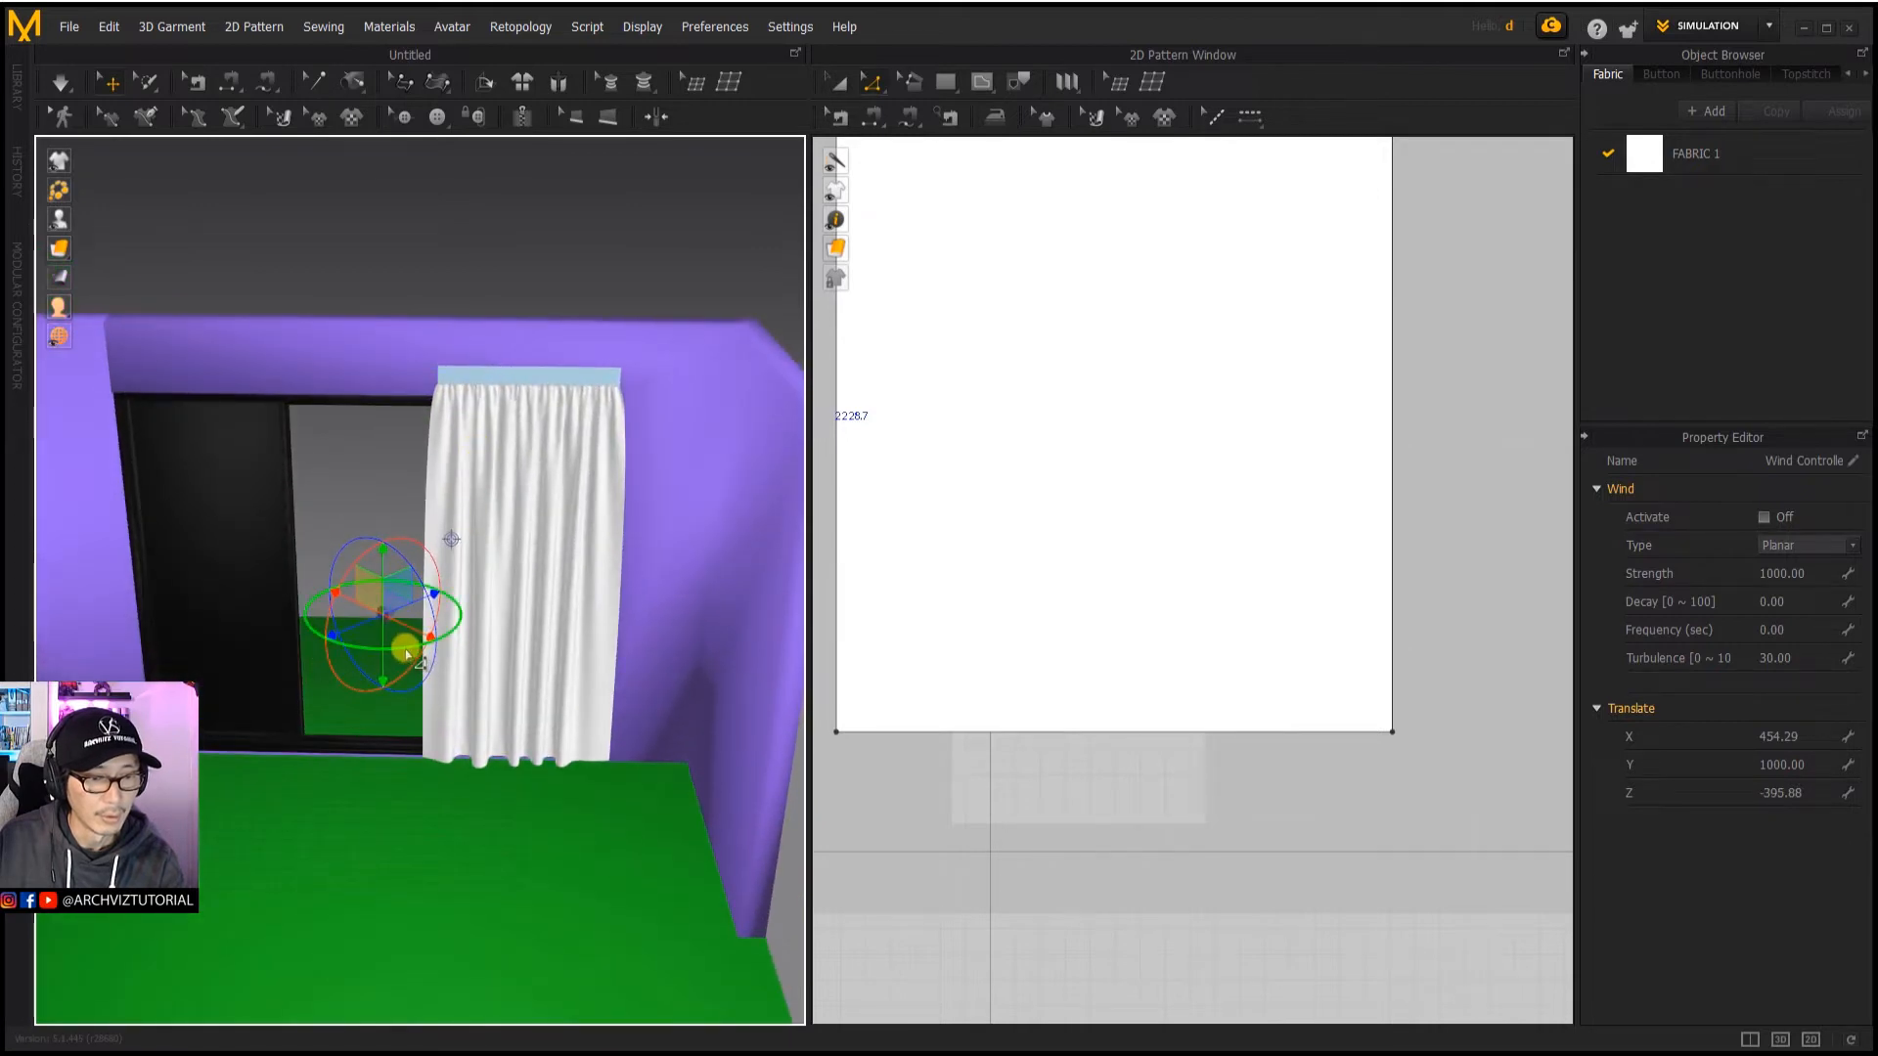
right_drag(436, 638, 449, 798)
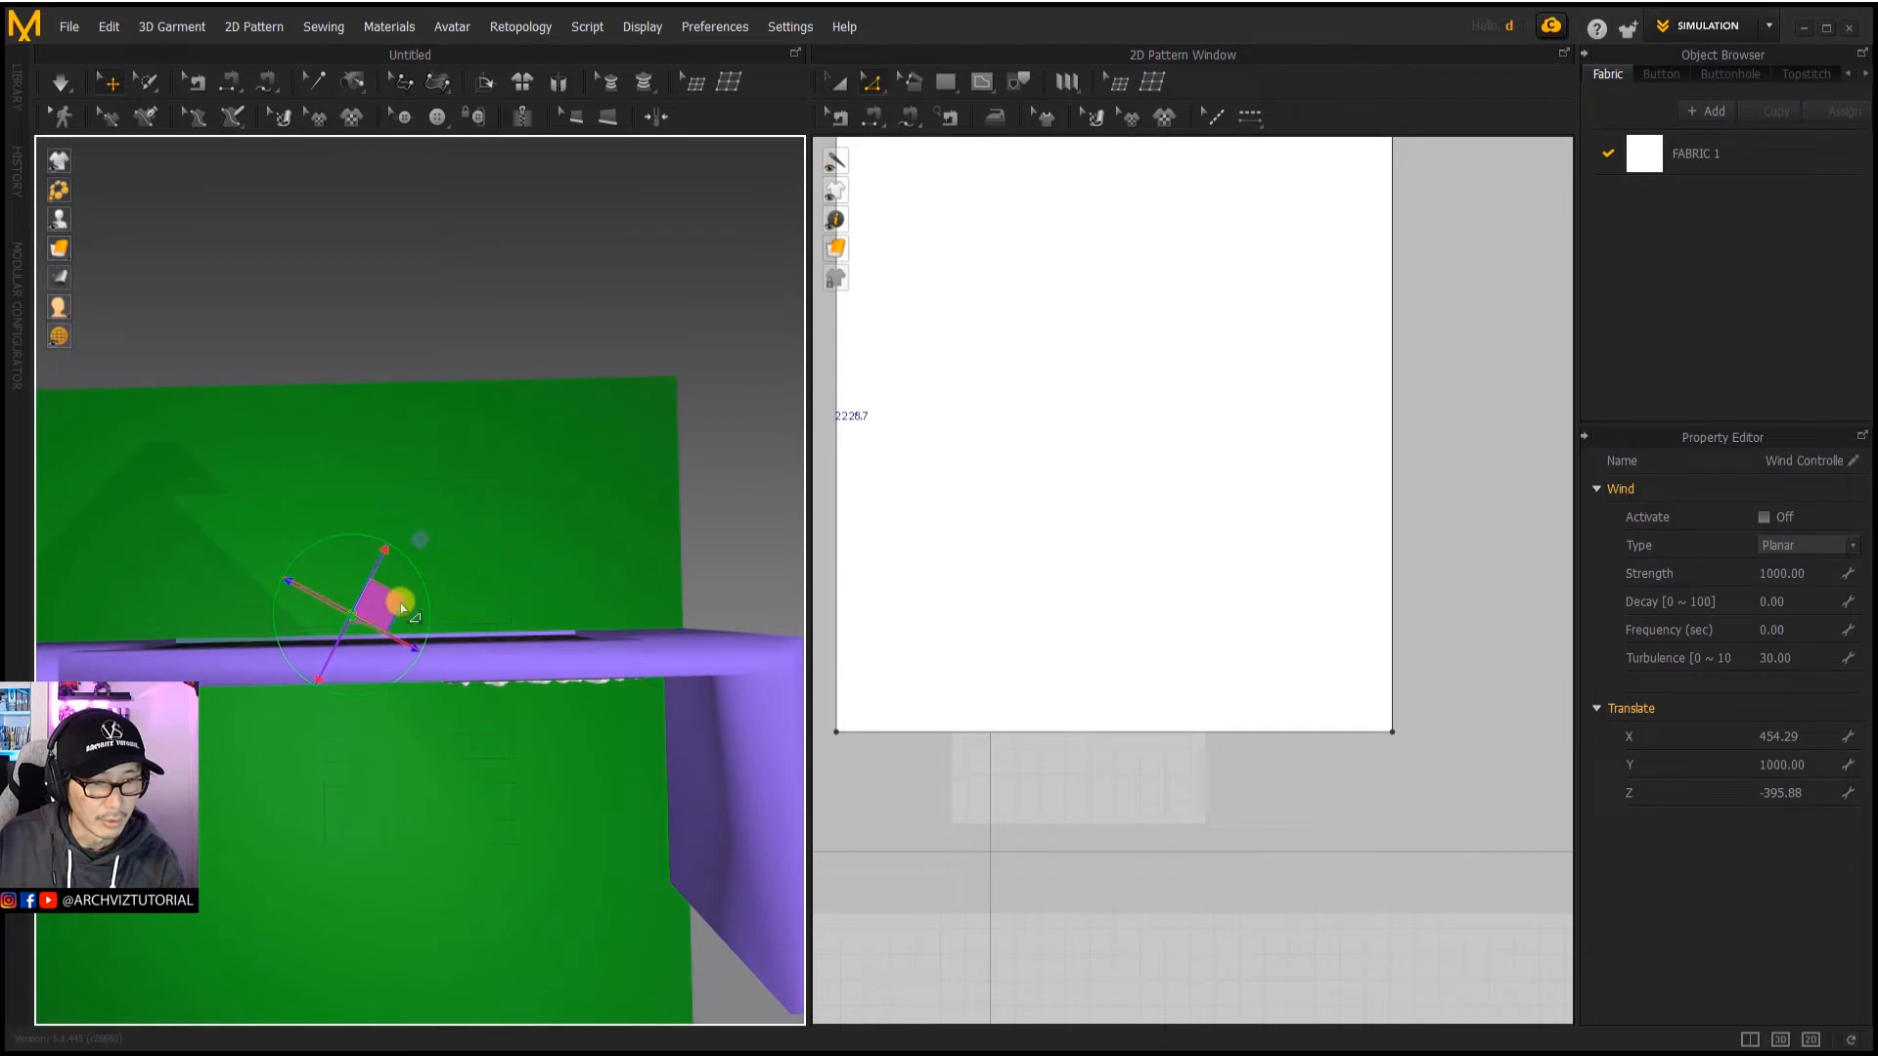
drag(401, 608, 440, 675)
right_drag(440, 675, 440, 519)
drag(408, 564, 422, 587)
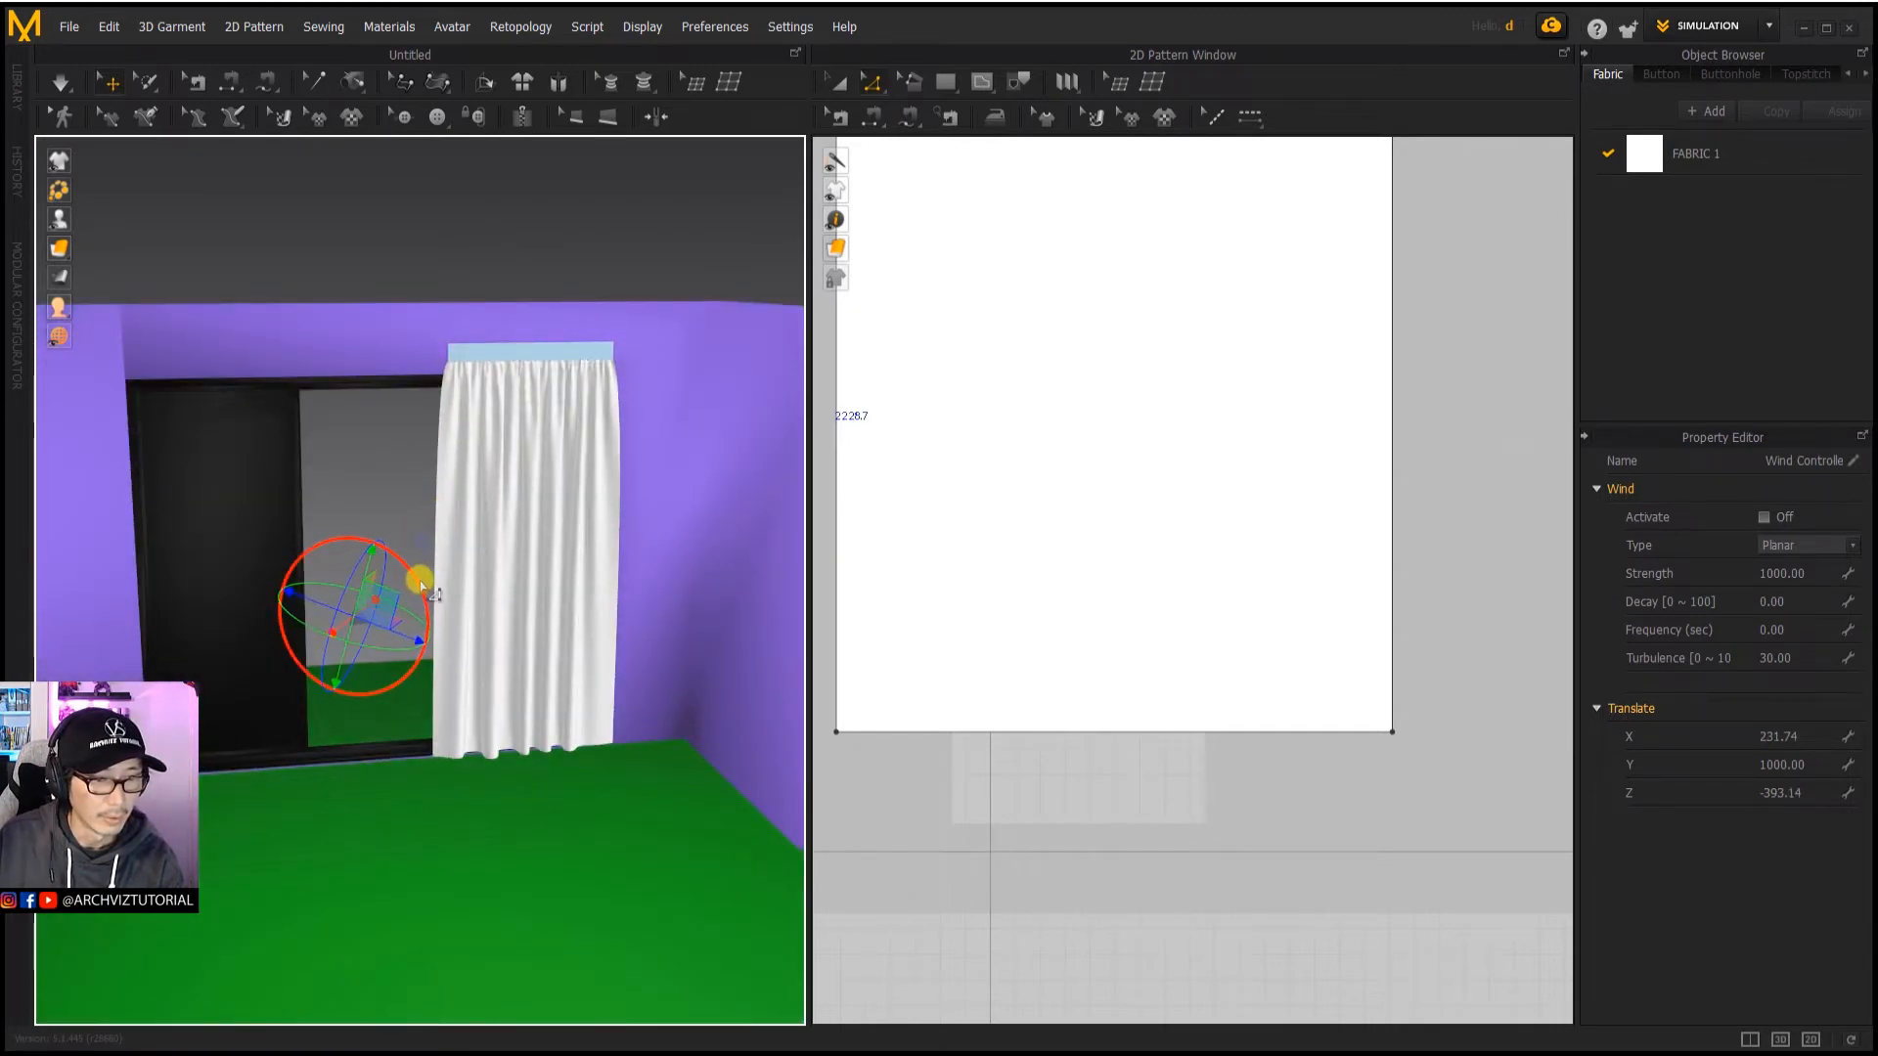
Step: Fine-tune the wind controller's position in the door opening to about X 94, Y 1036, Z -359
middle_drag(431, 567, 616, 479)
right_drag(546, 565, 536, 518)
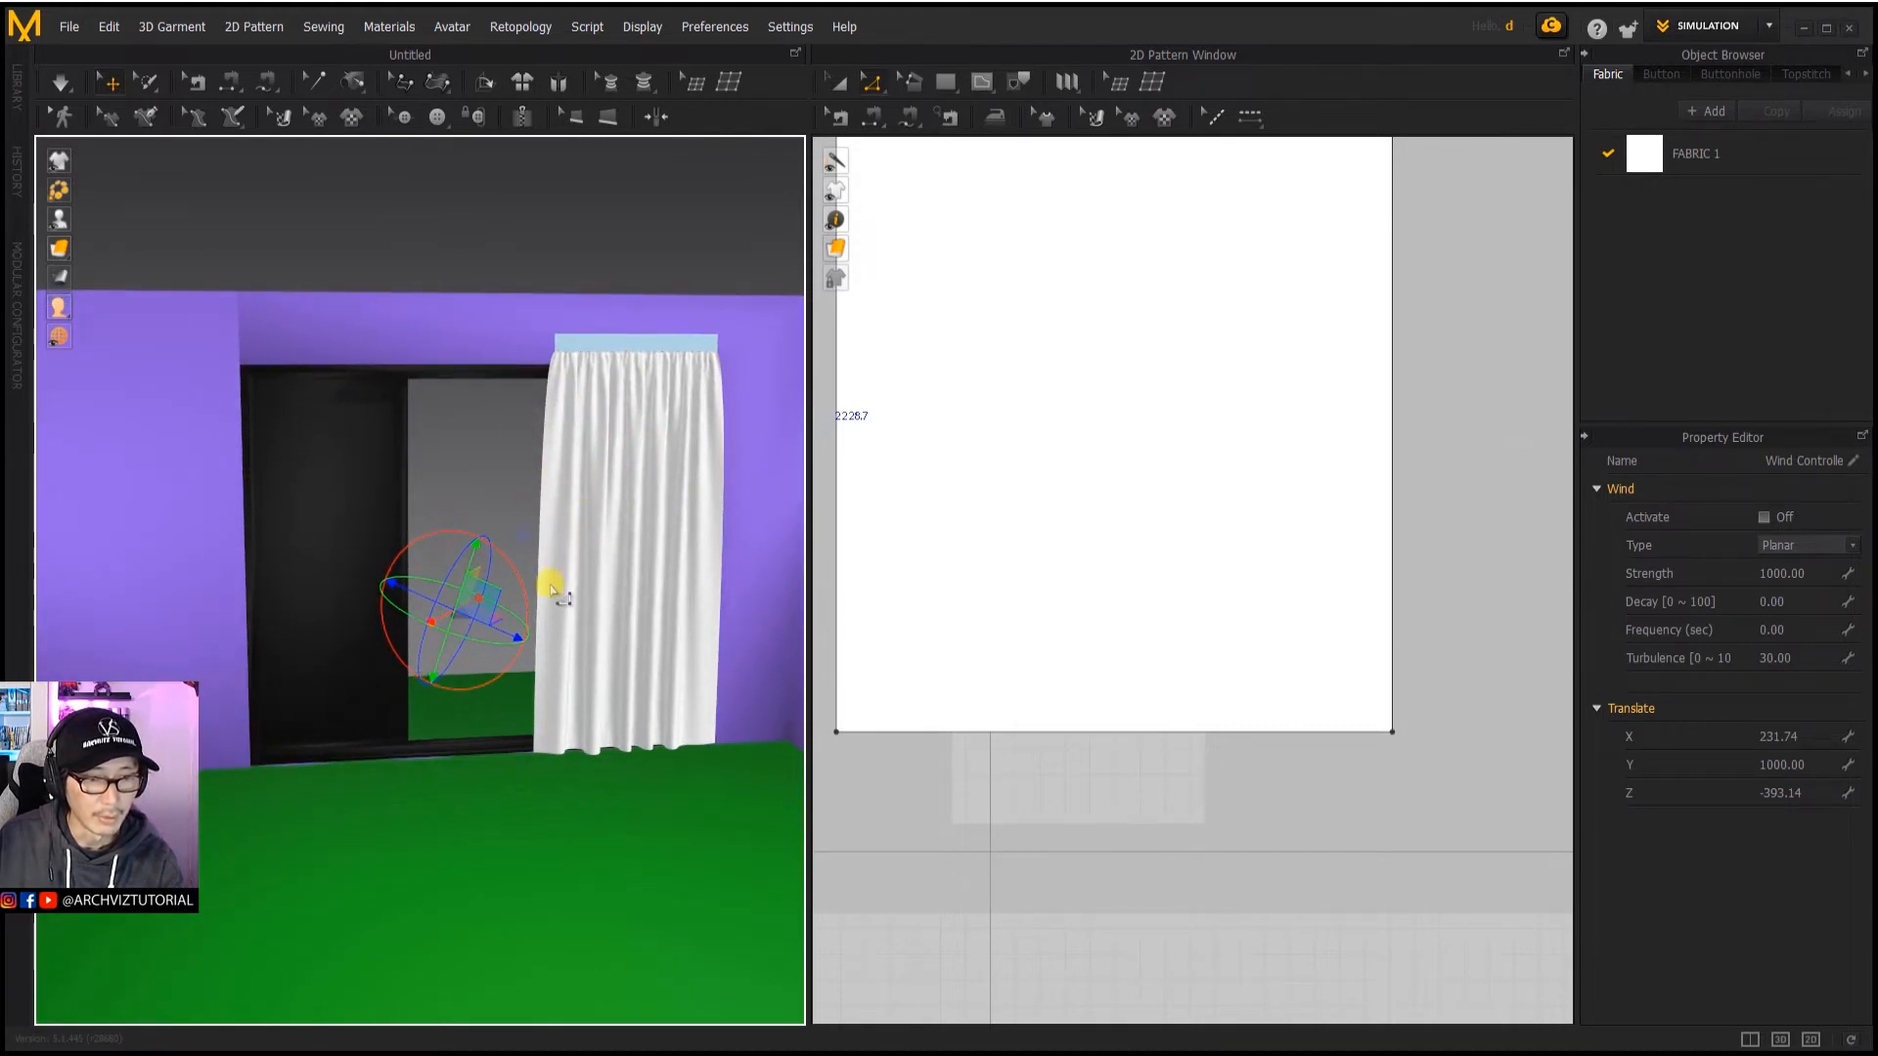
right_drag(550, 587, 508, 562)
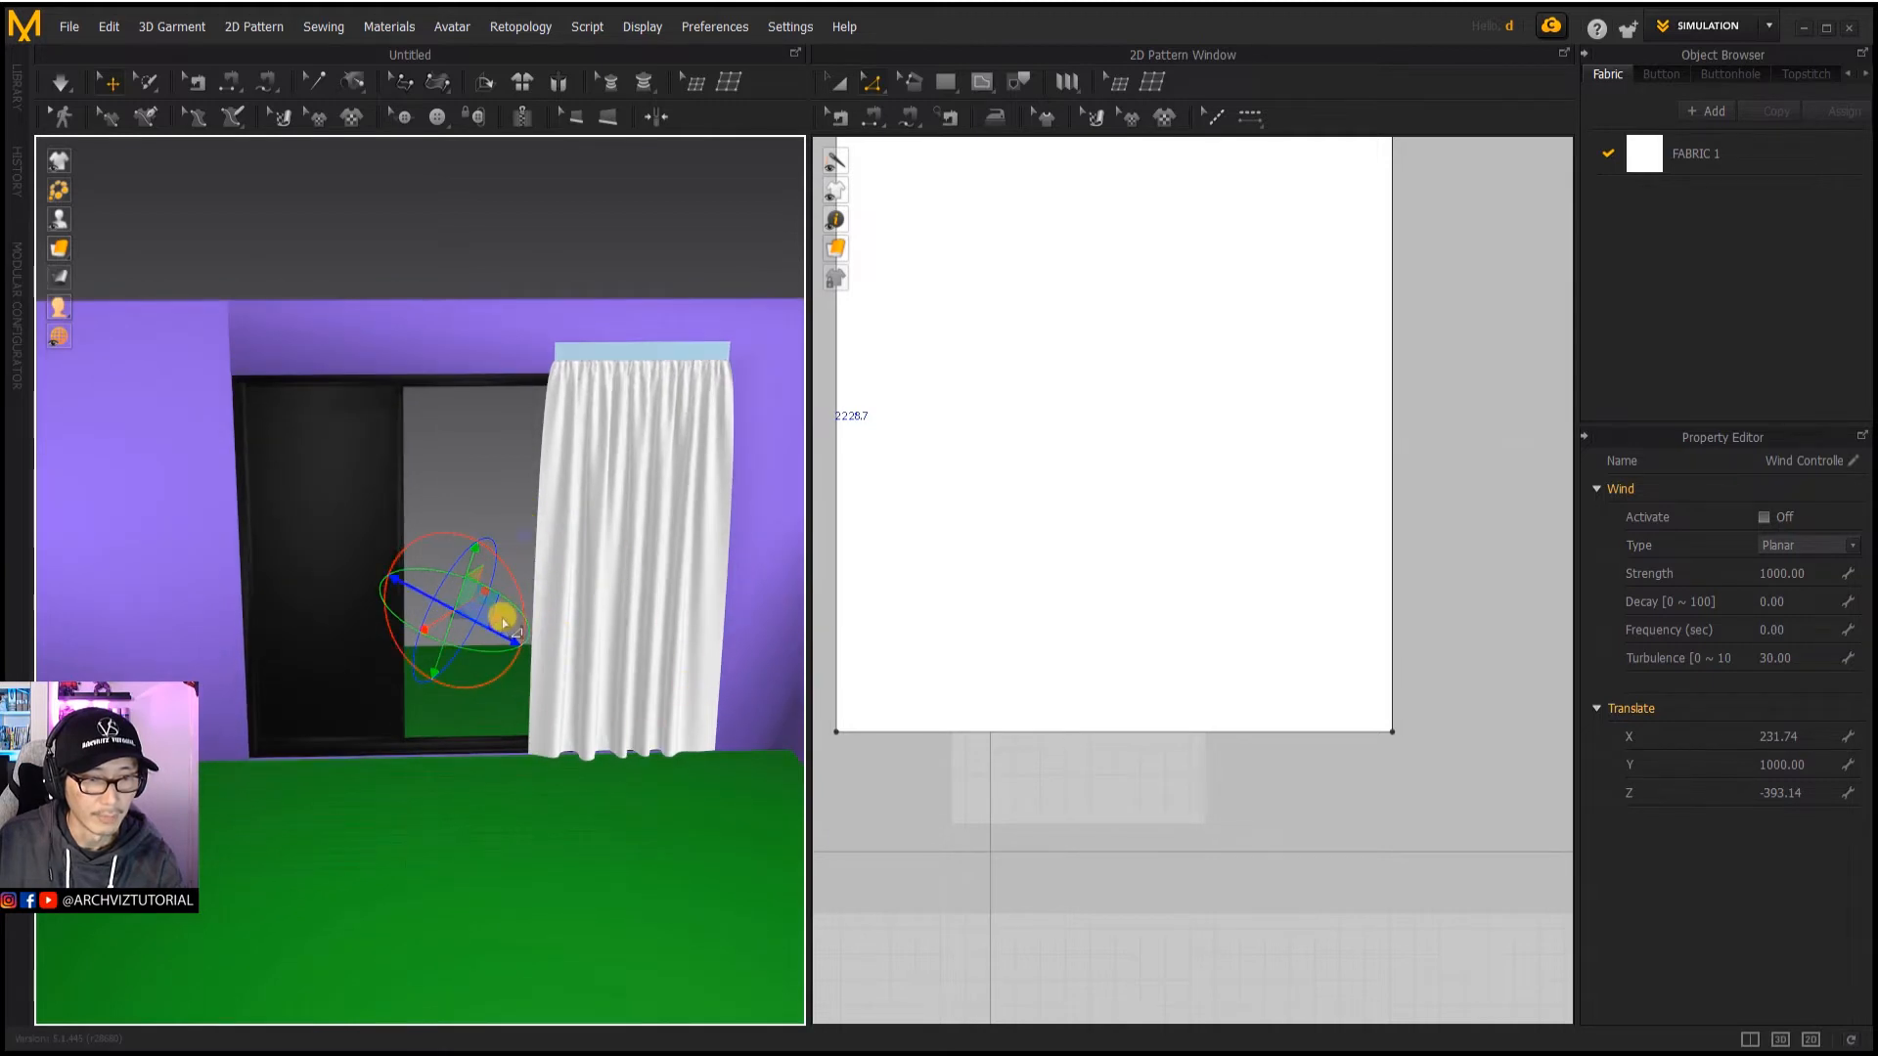
drag(500, 623, 489, 617)
right_drag(504, 687, 483, 789)
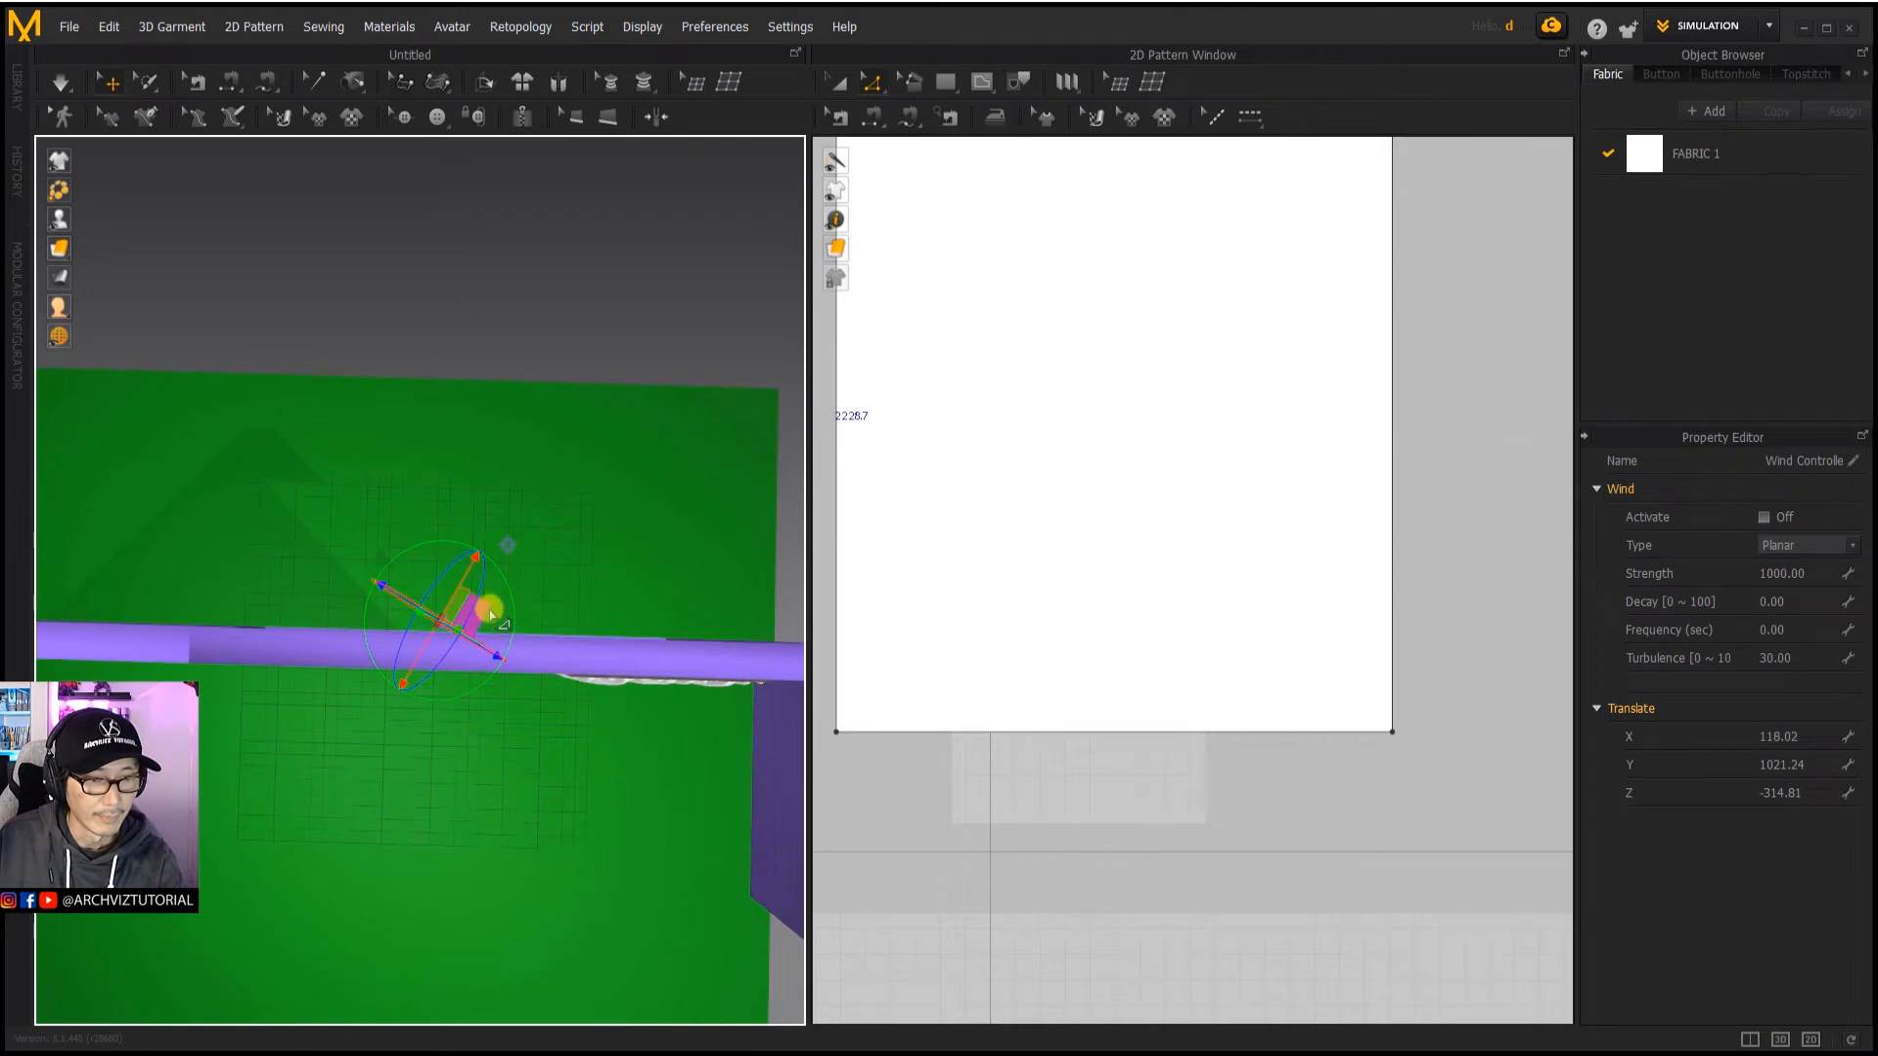
drag(487, 611, 487, 611)
right_drag(558, 670, 575, 477)
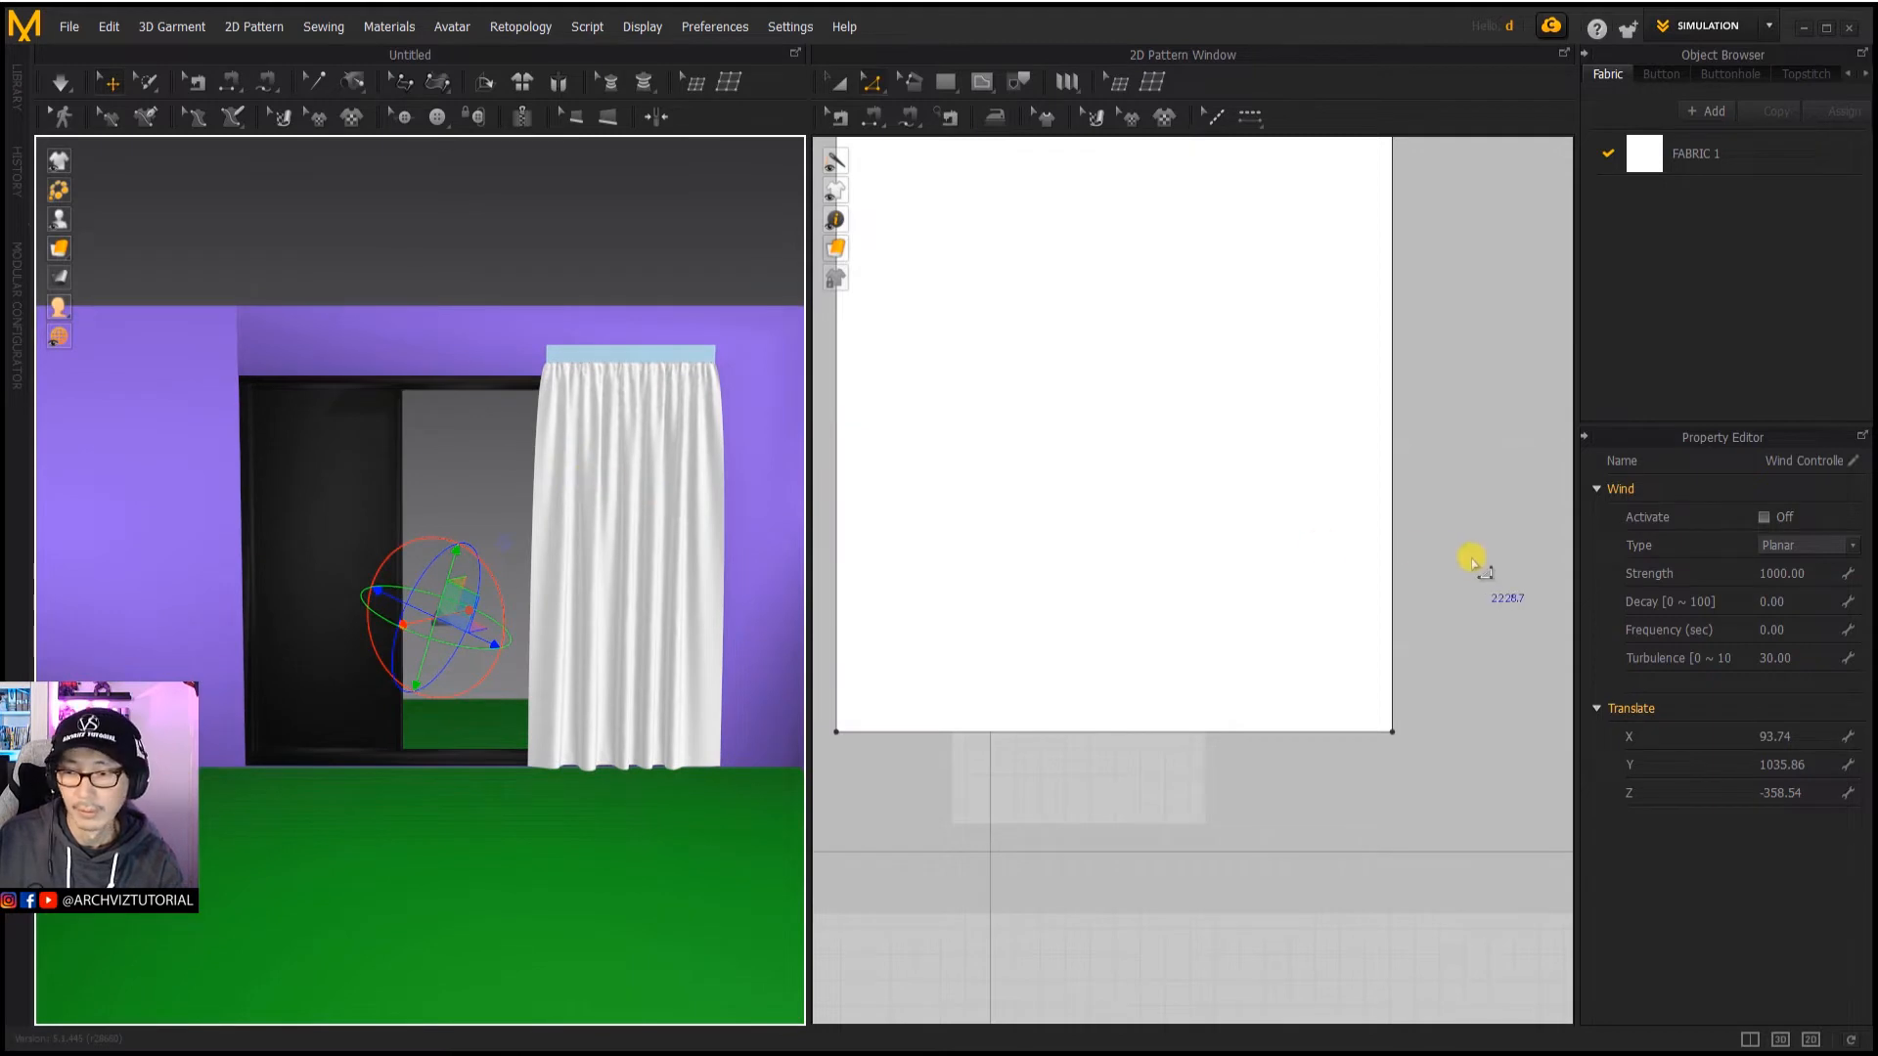
Step: Activate the wind with a strength of 80 and a decay of 50
click(1763, 518)
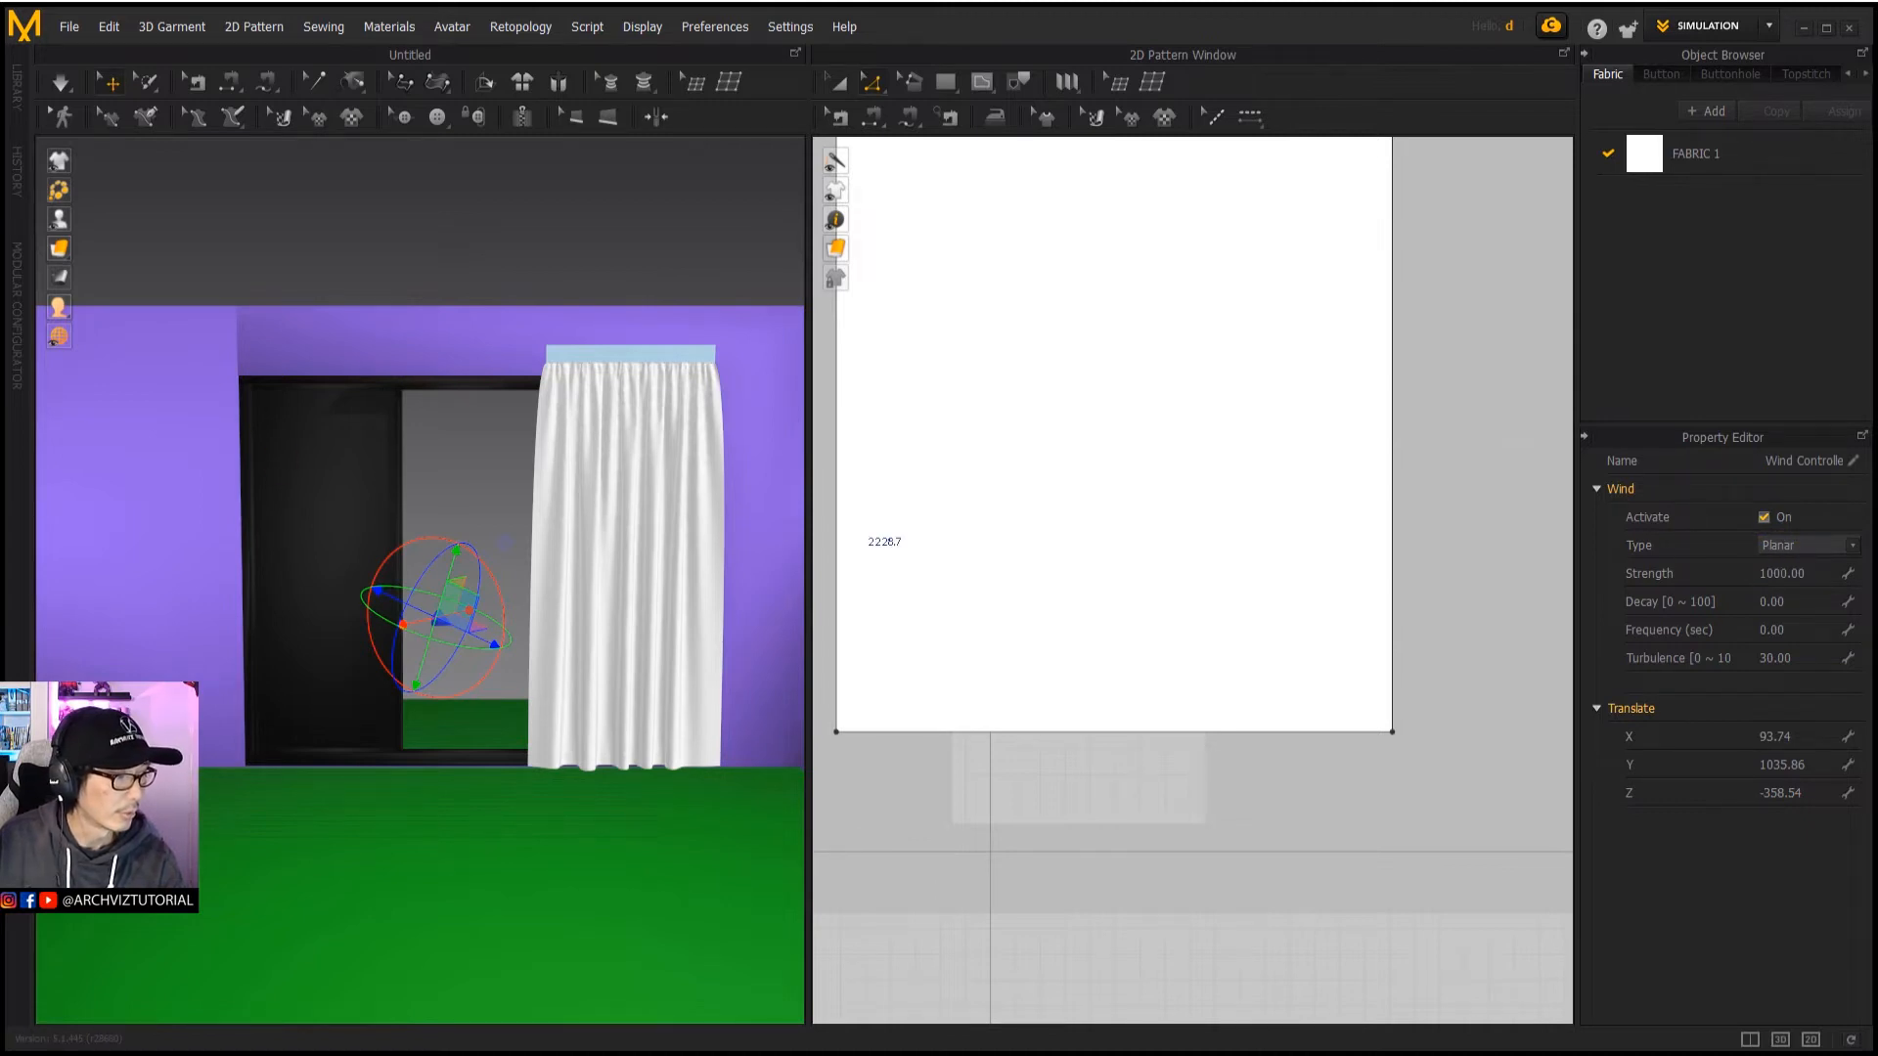
click(1798, 577)
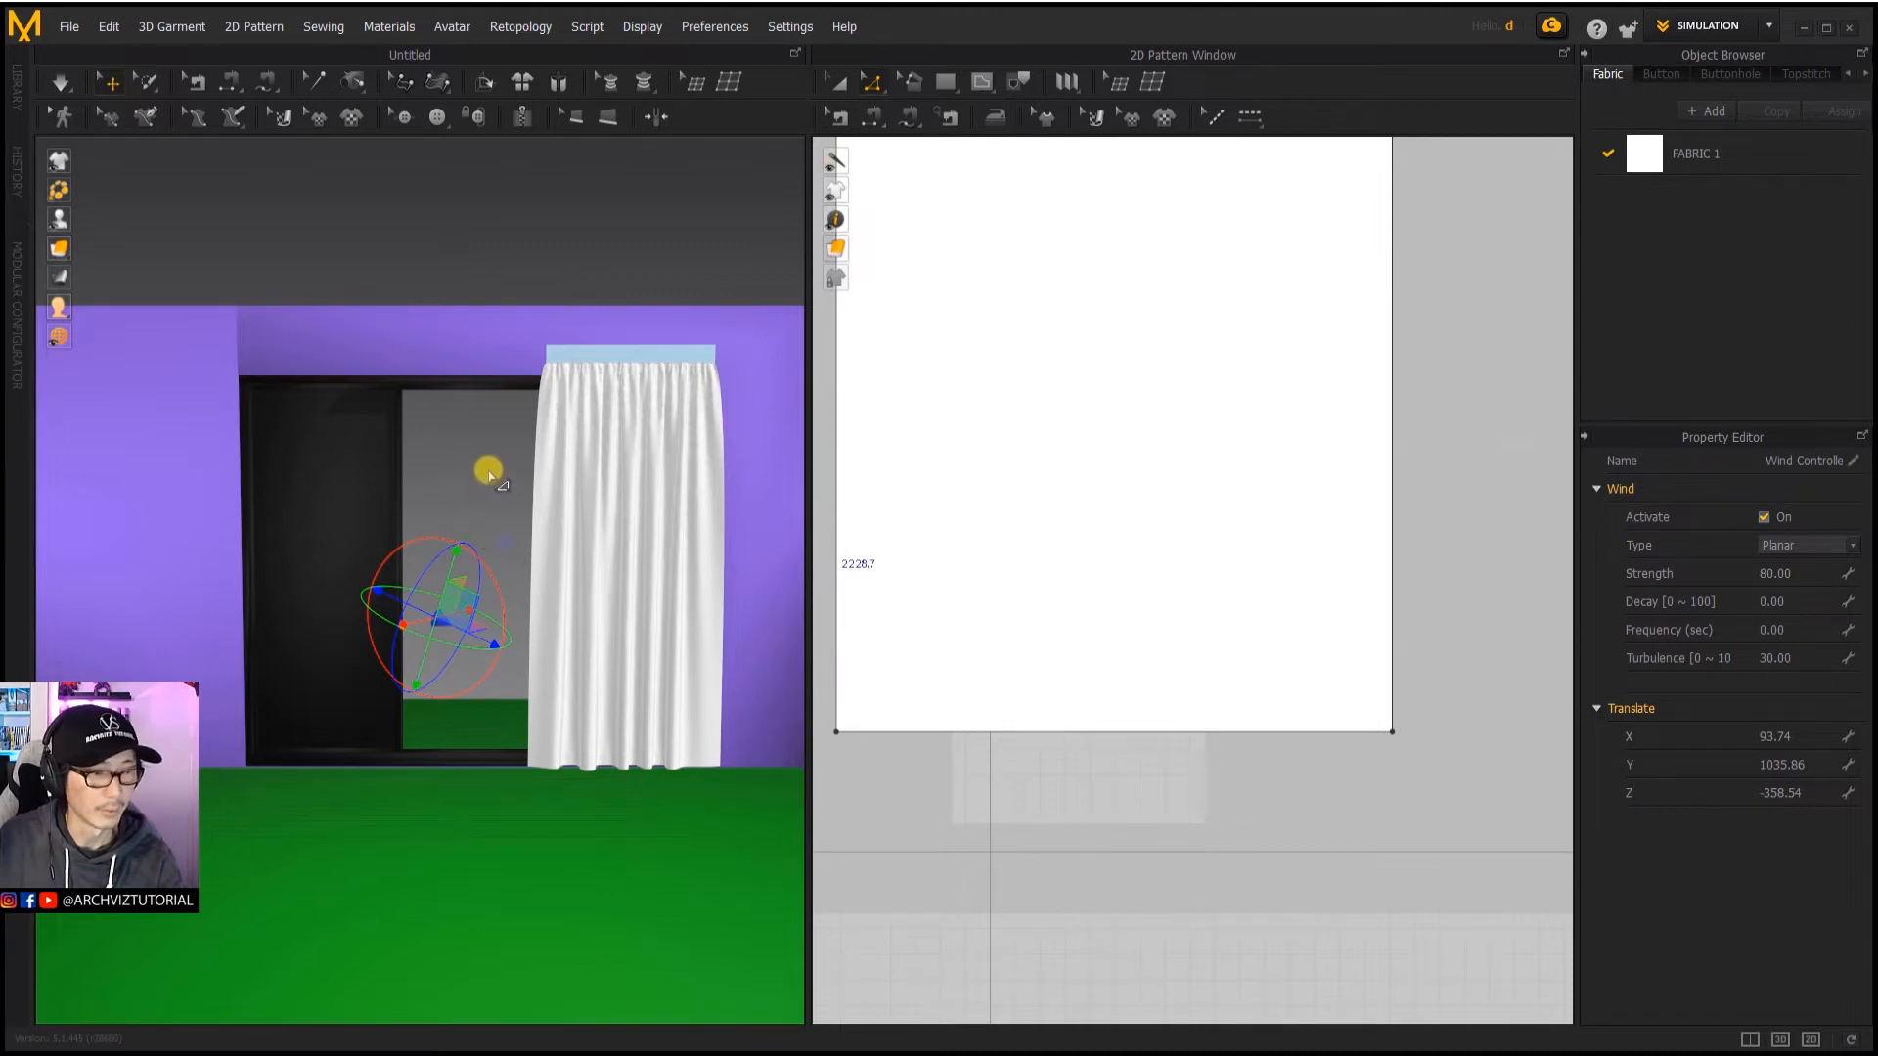
click(1775, 602)
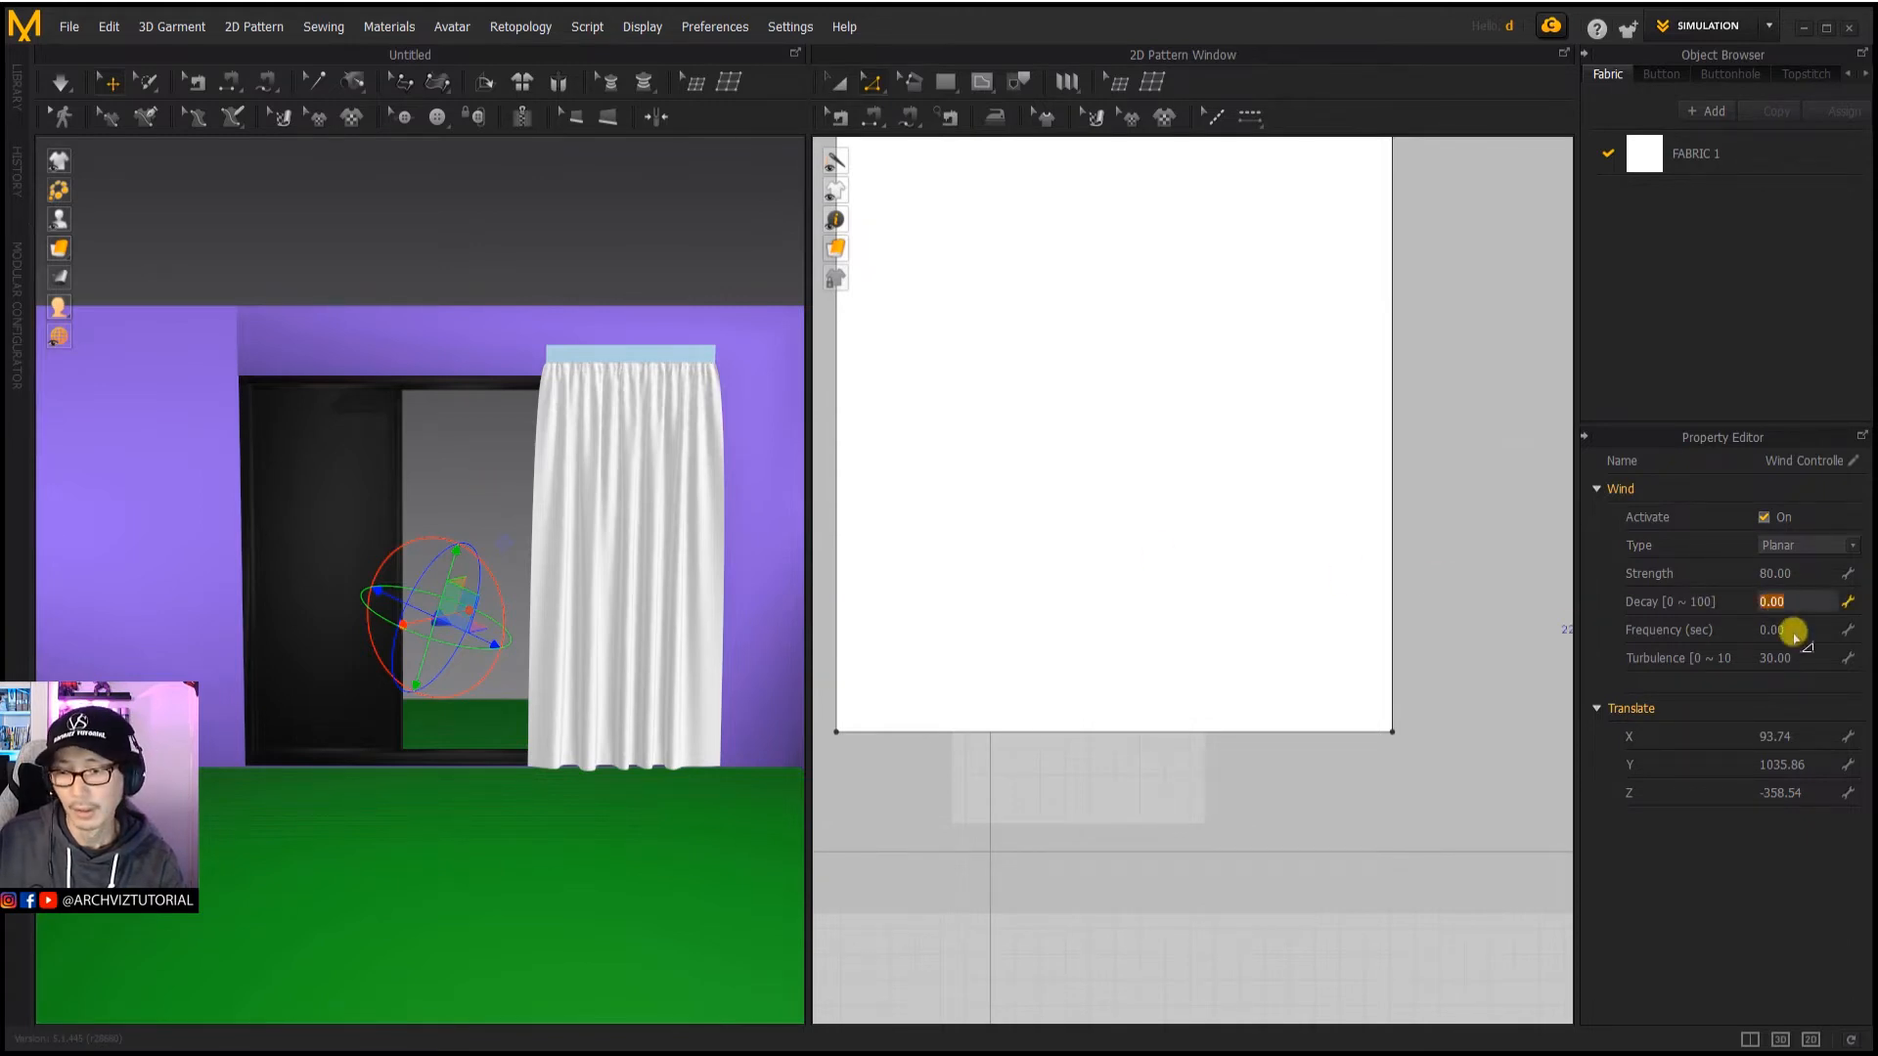
text(50)
key(Return)
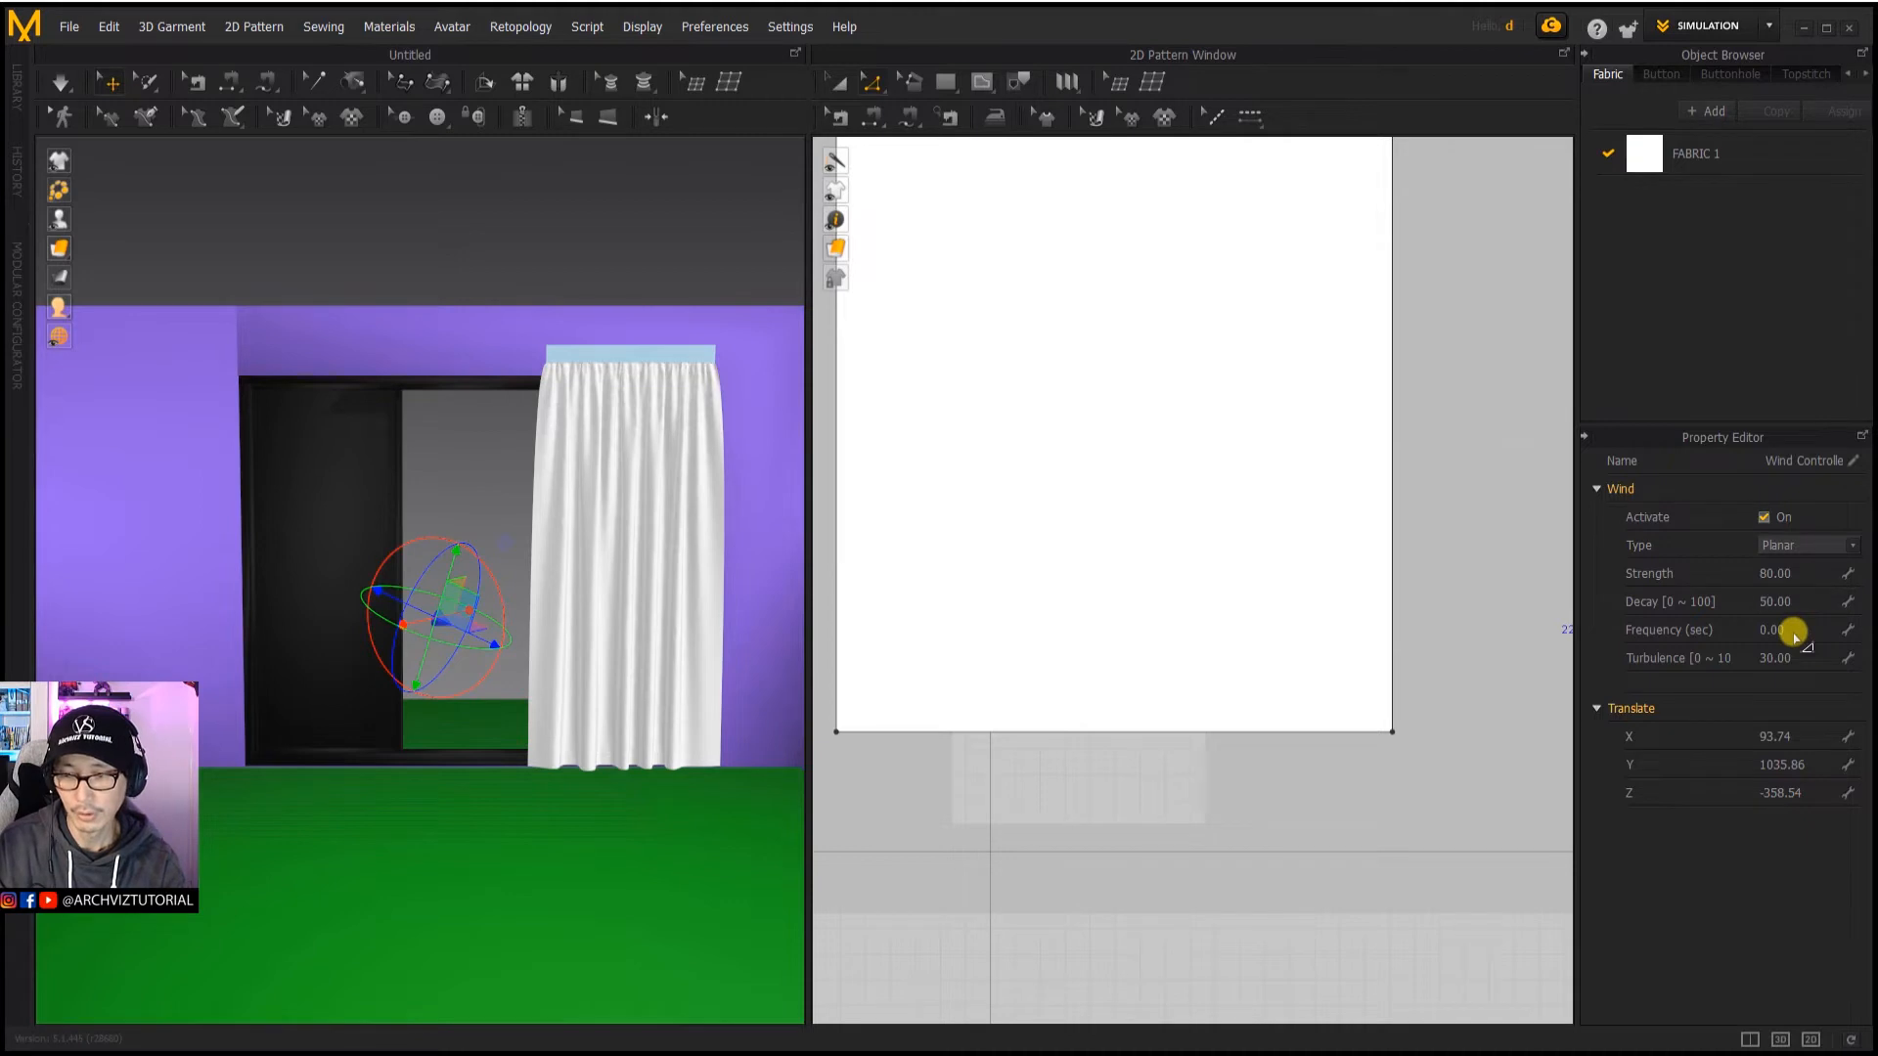
Step: Set the wind's frequency to 2000 seconds and its turbulence to 0.1
click(1795, 634)
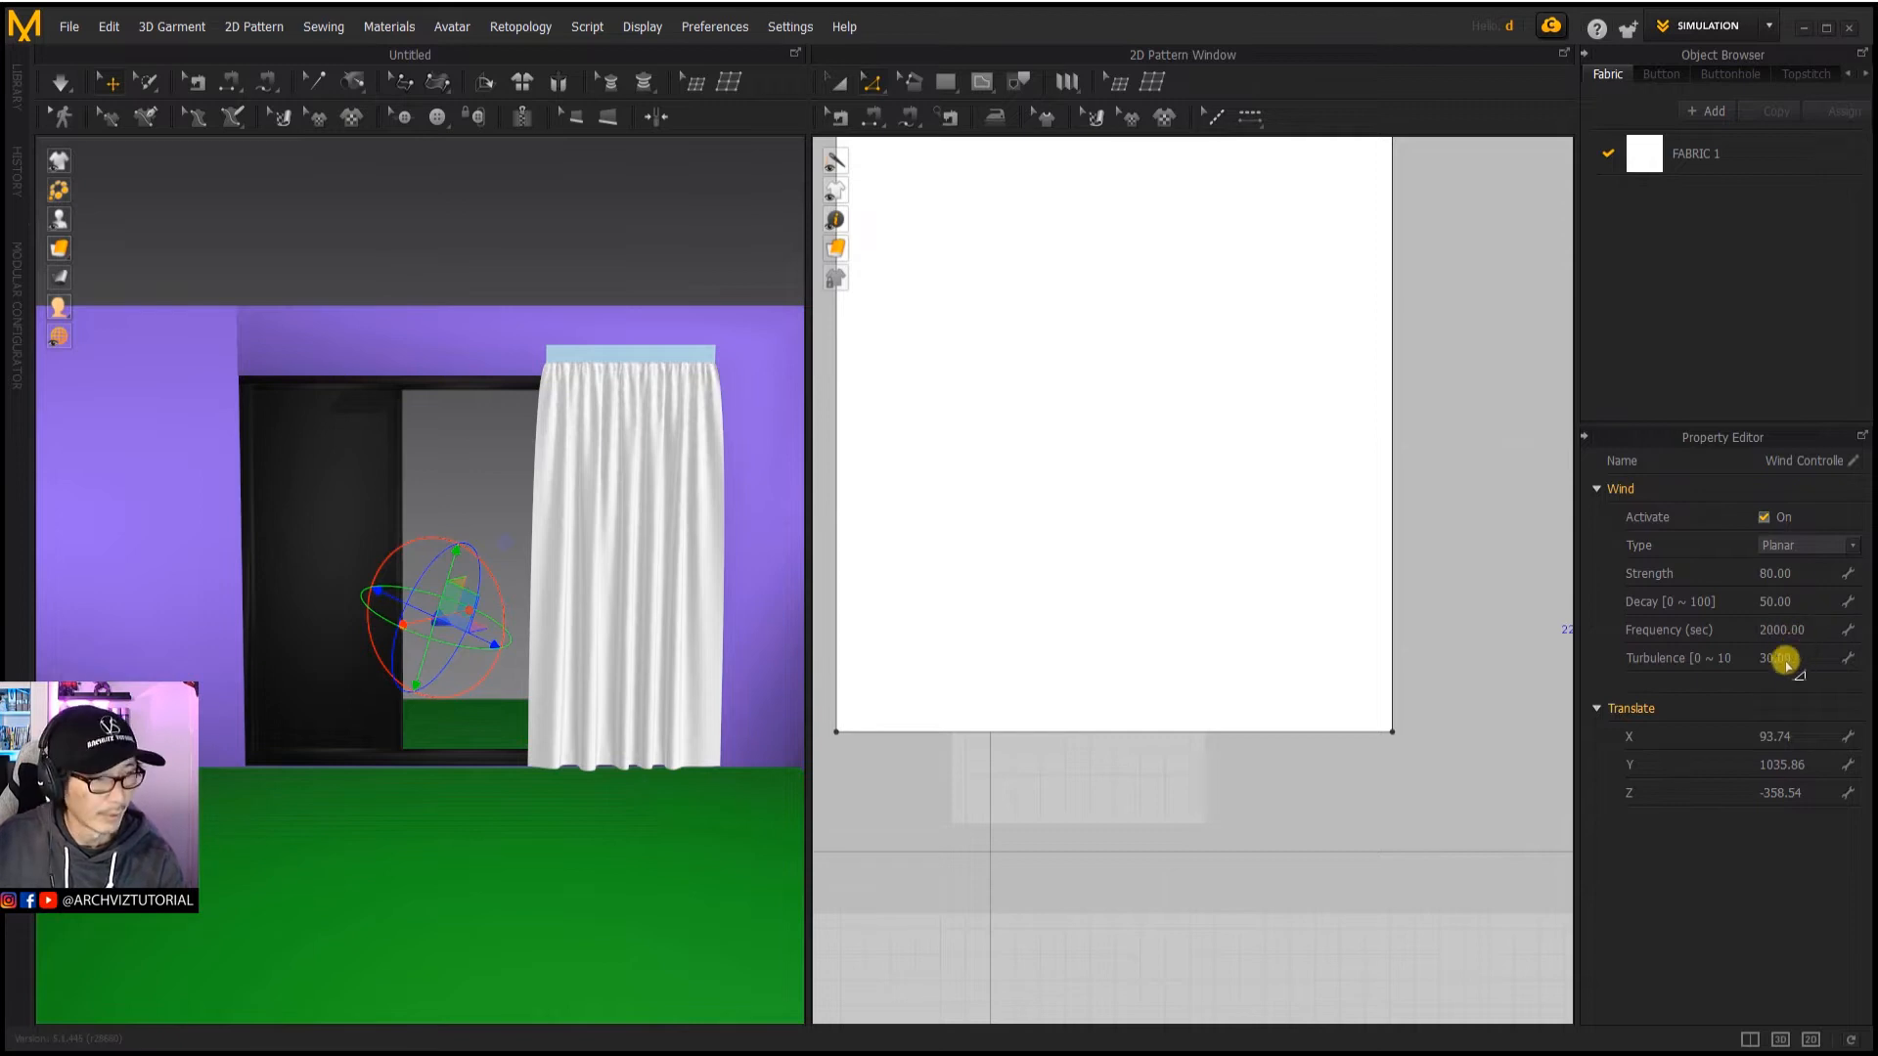
click(1785, 662)
text(.)
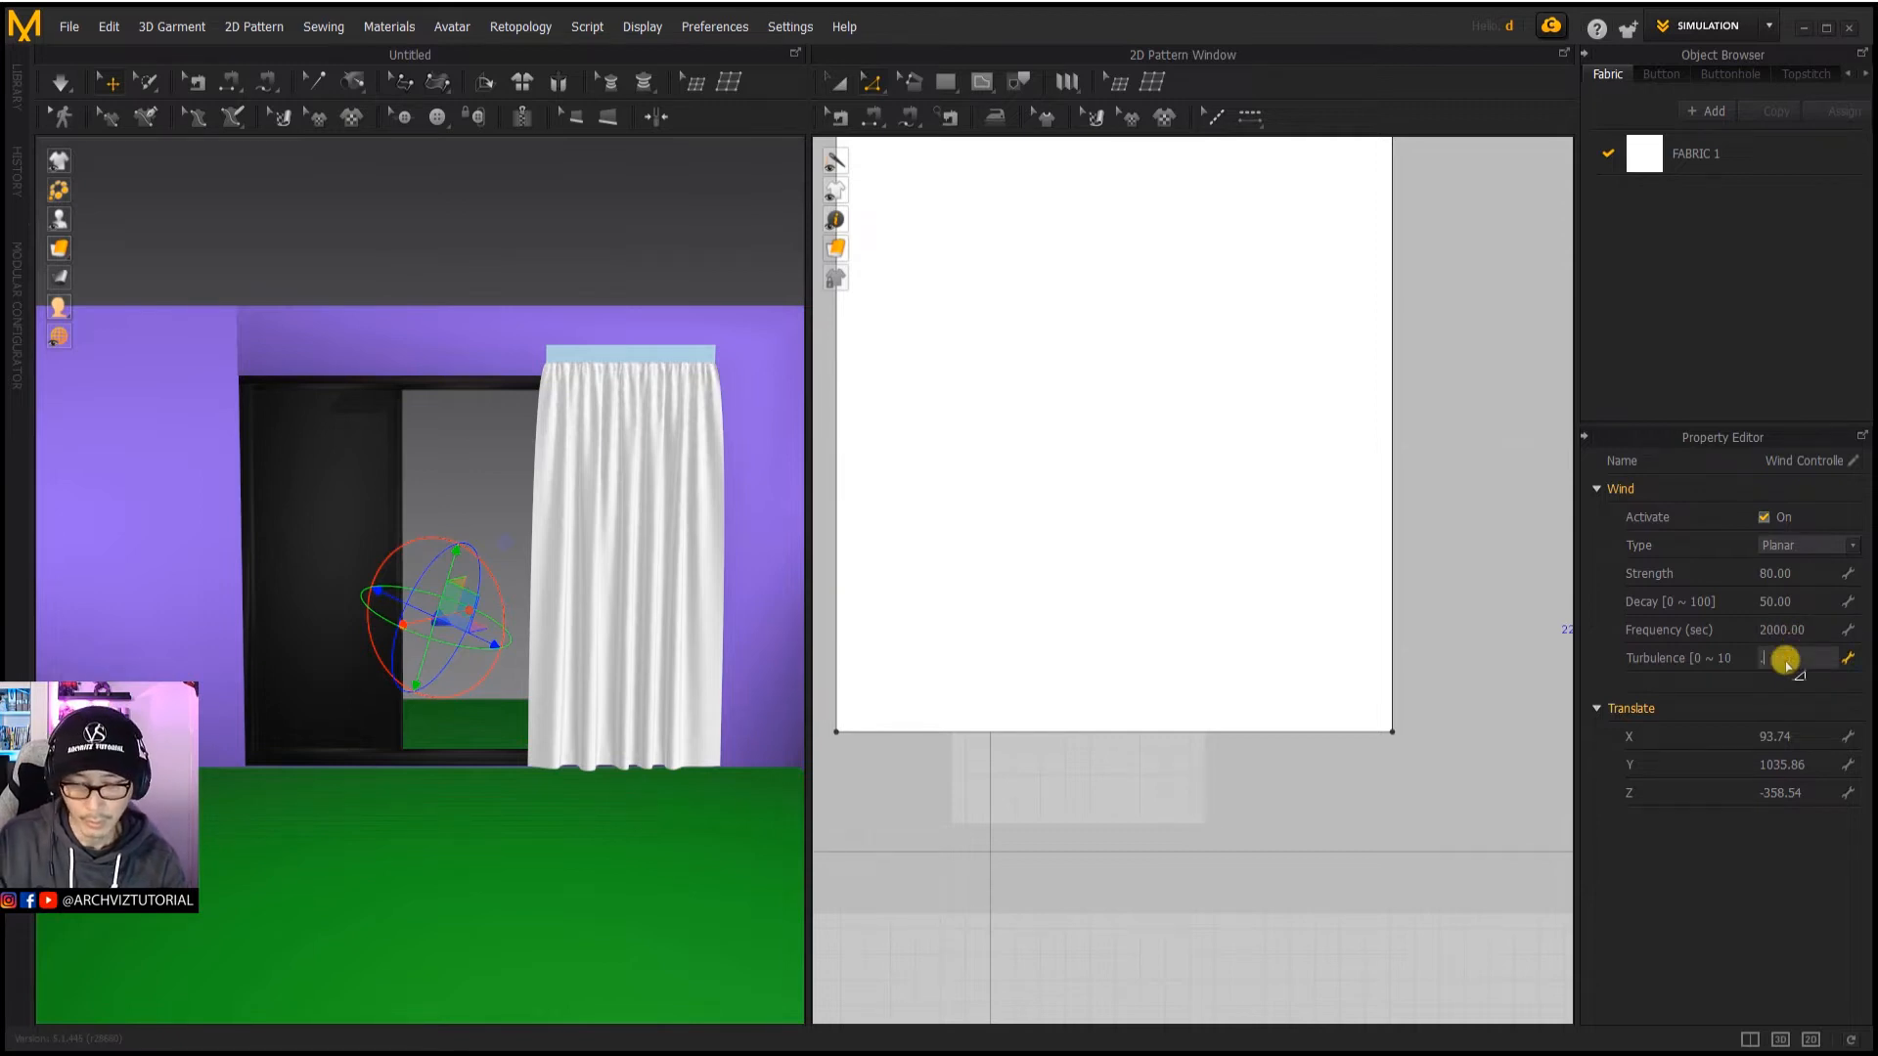
text(1)
key(Return)
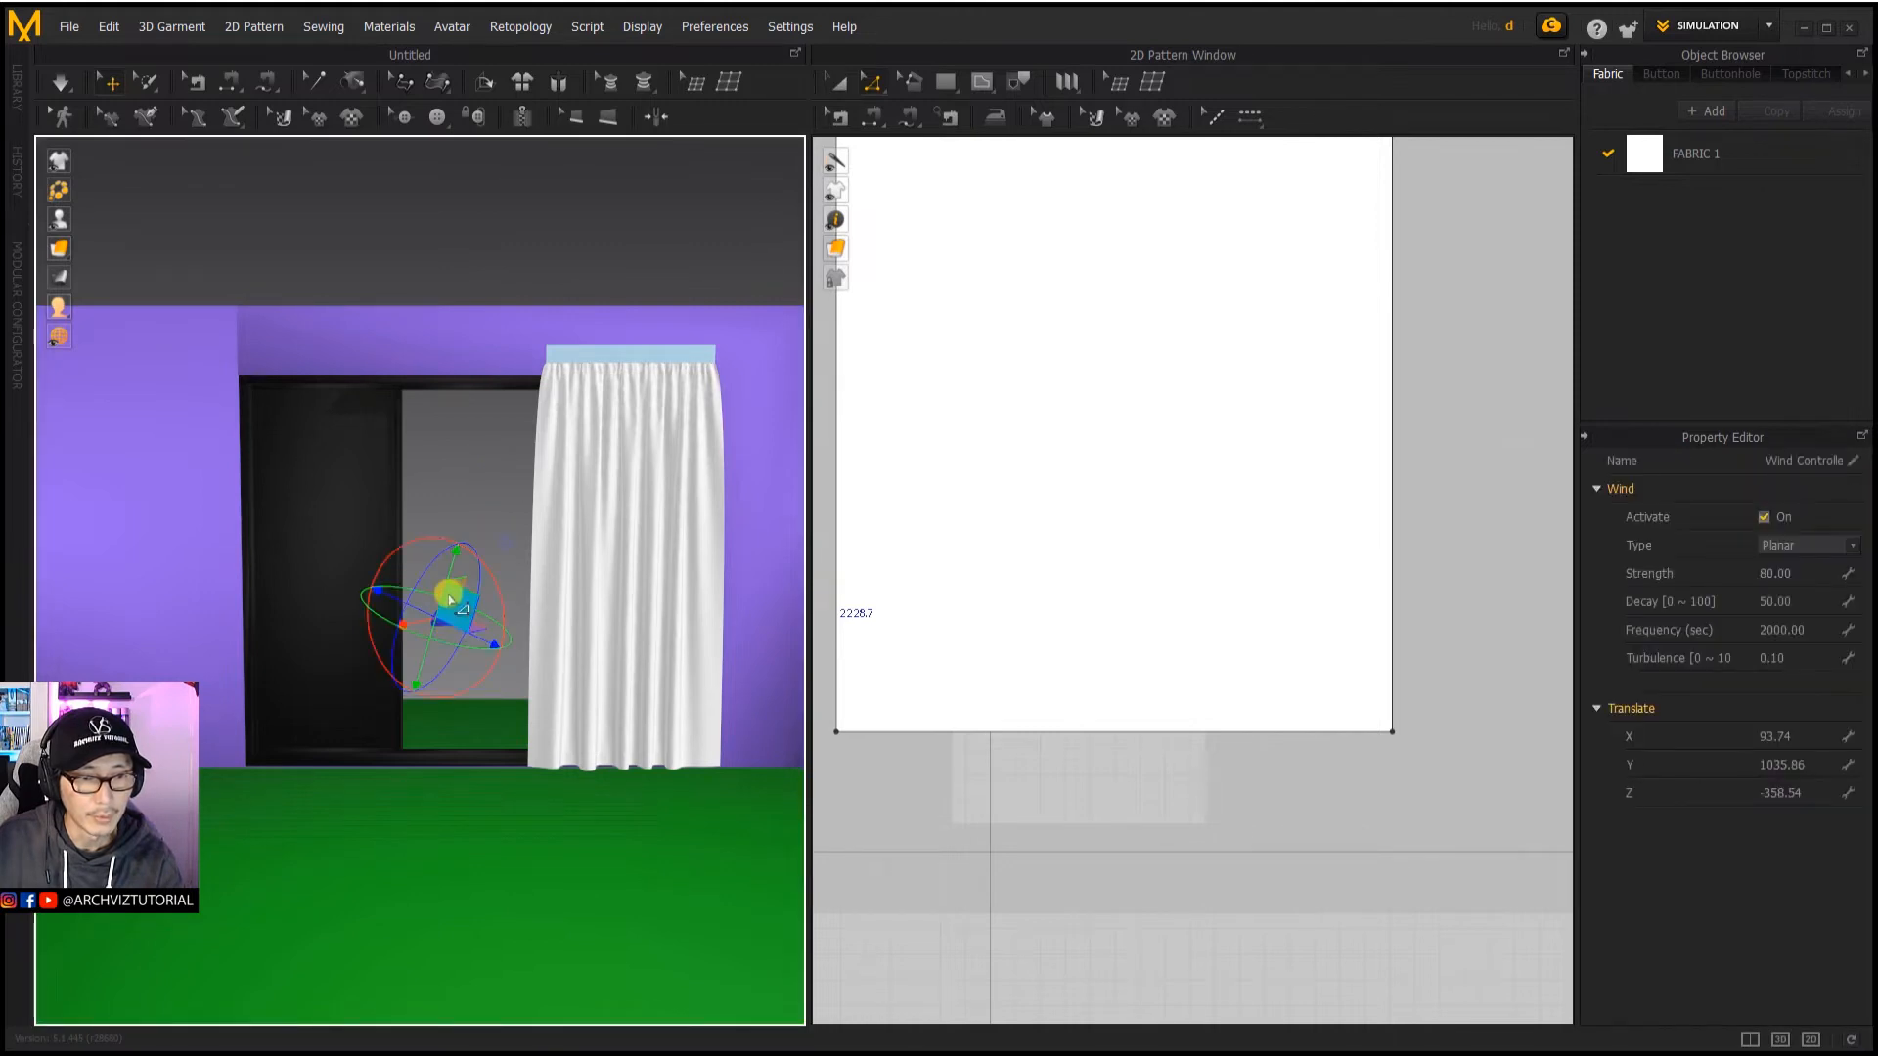
Step: Switch the workspace to Animation mode and check the properties of the wind controller and the curtain panel
click(1770, 27)
click(1712, 98)
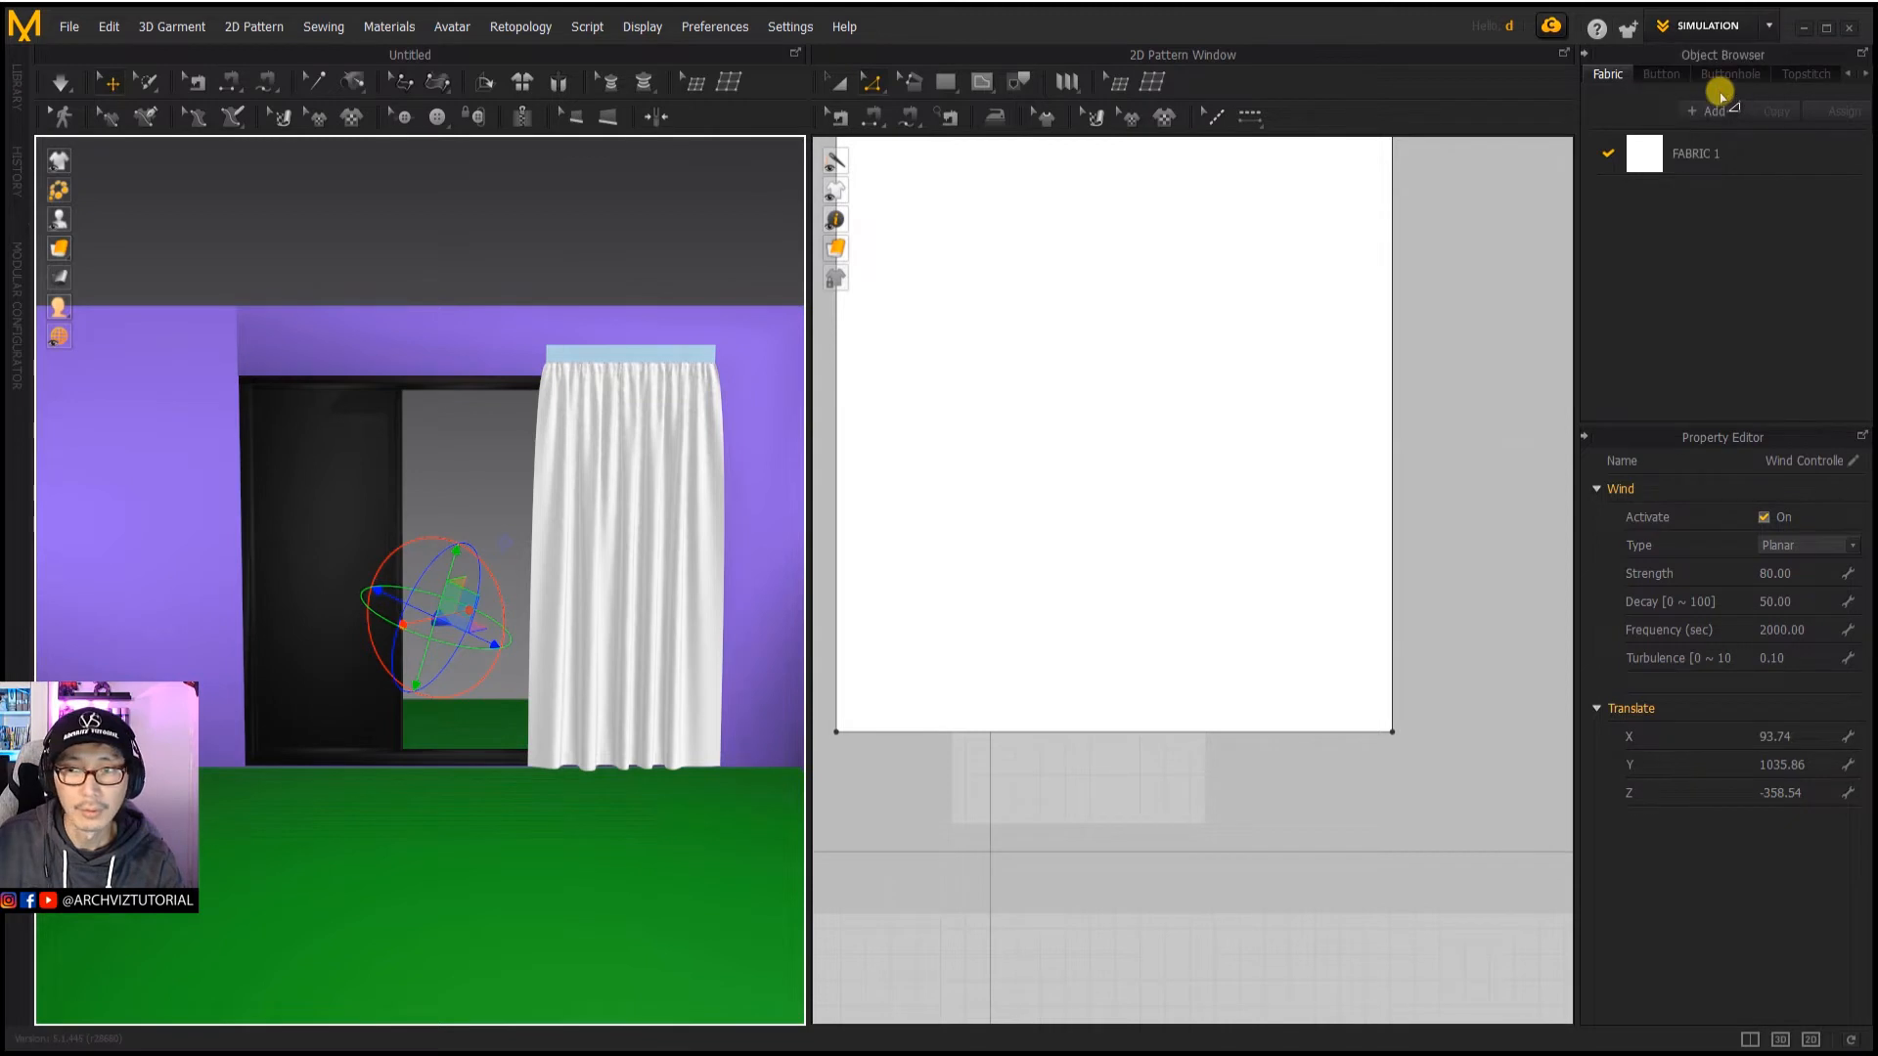
right_drag(1202, 524, 1205, 497)
middle_drag(1200, 505, 1193, 571)
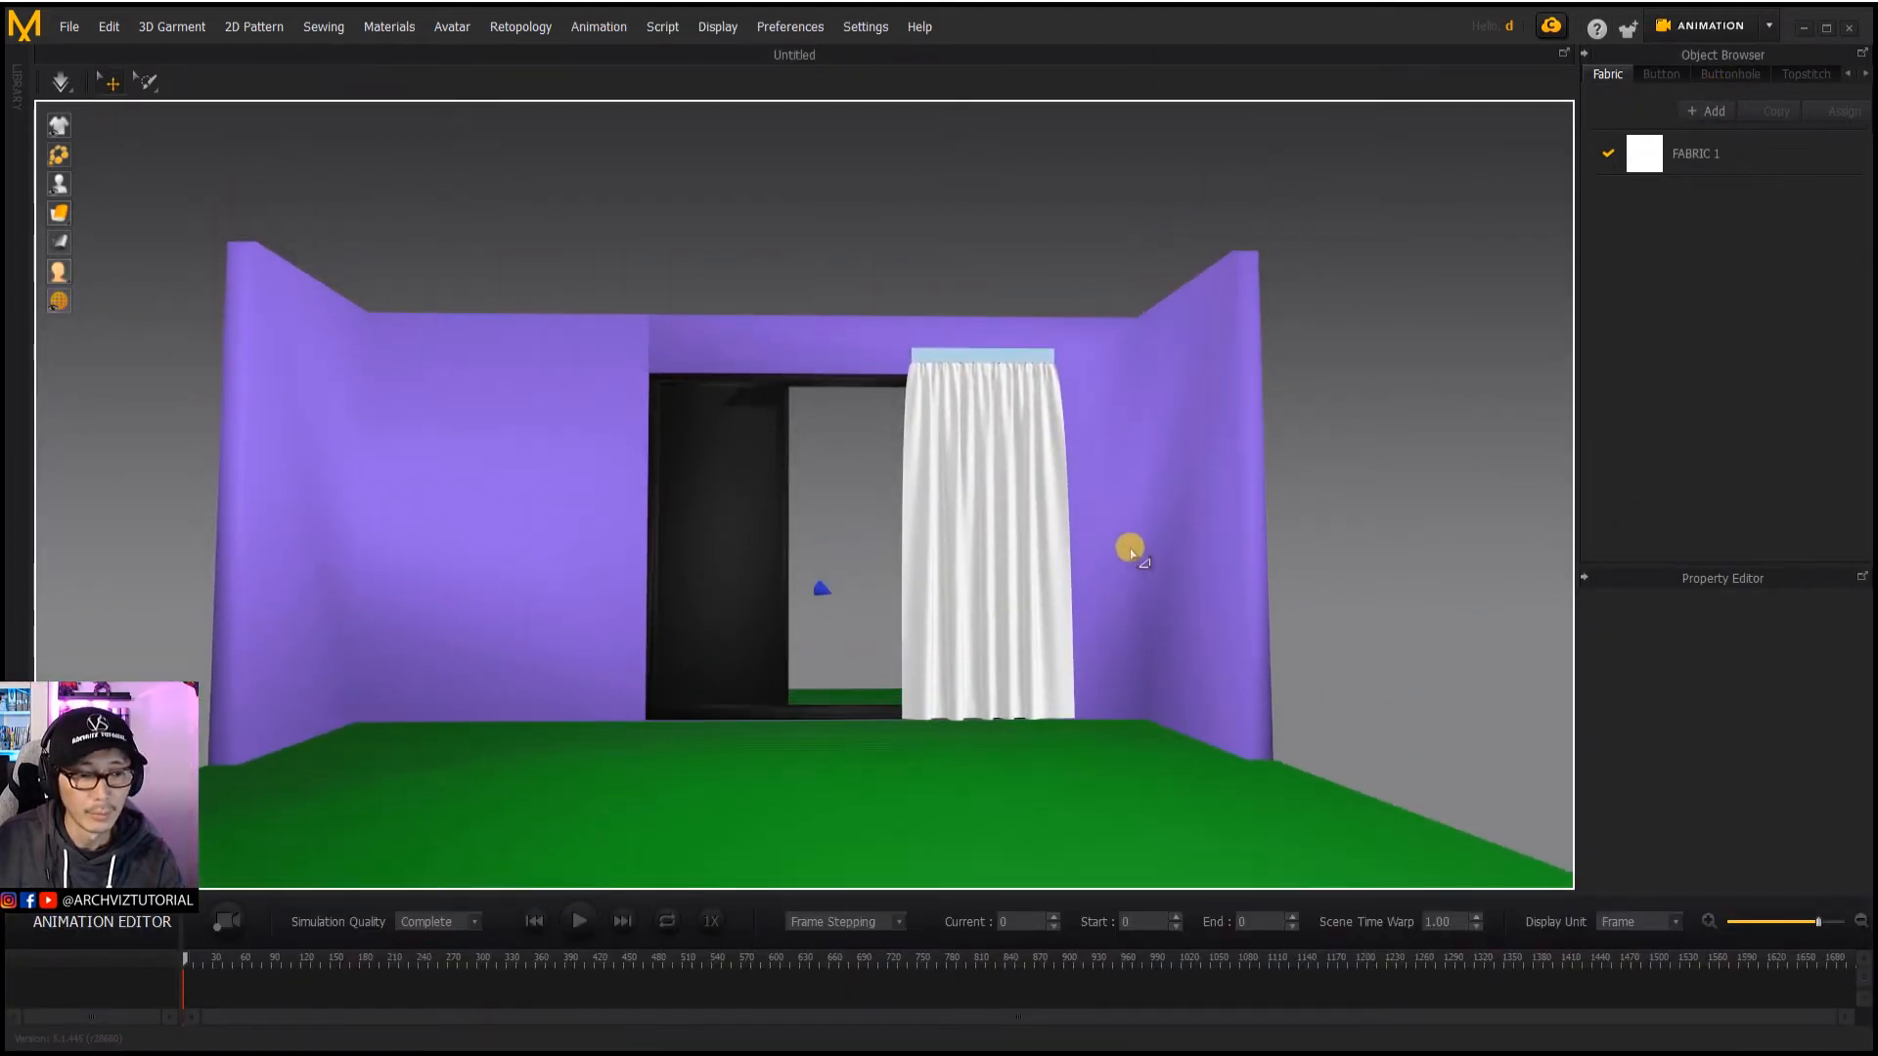
click(824, 582)
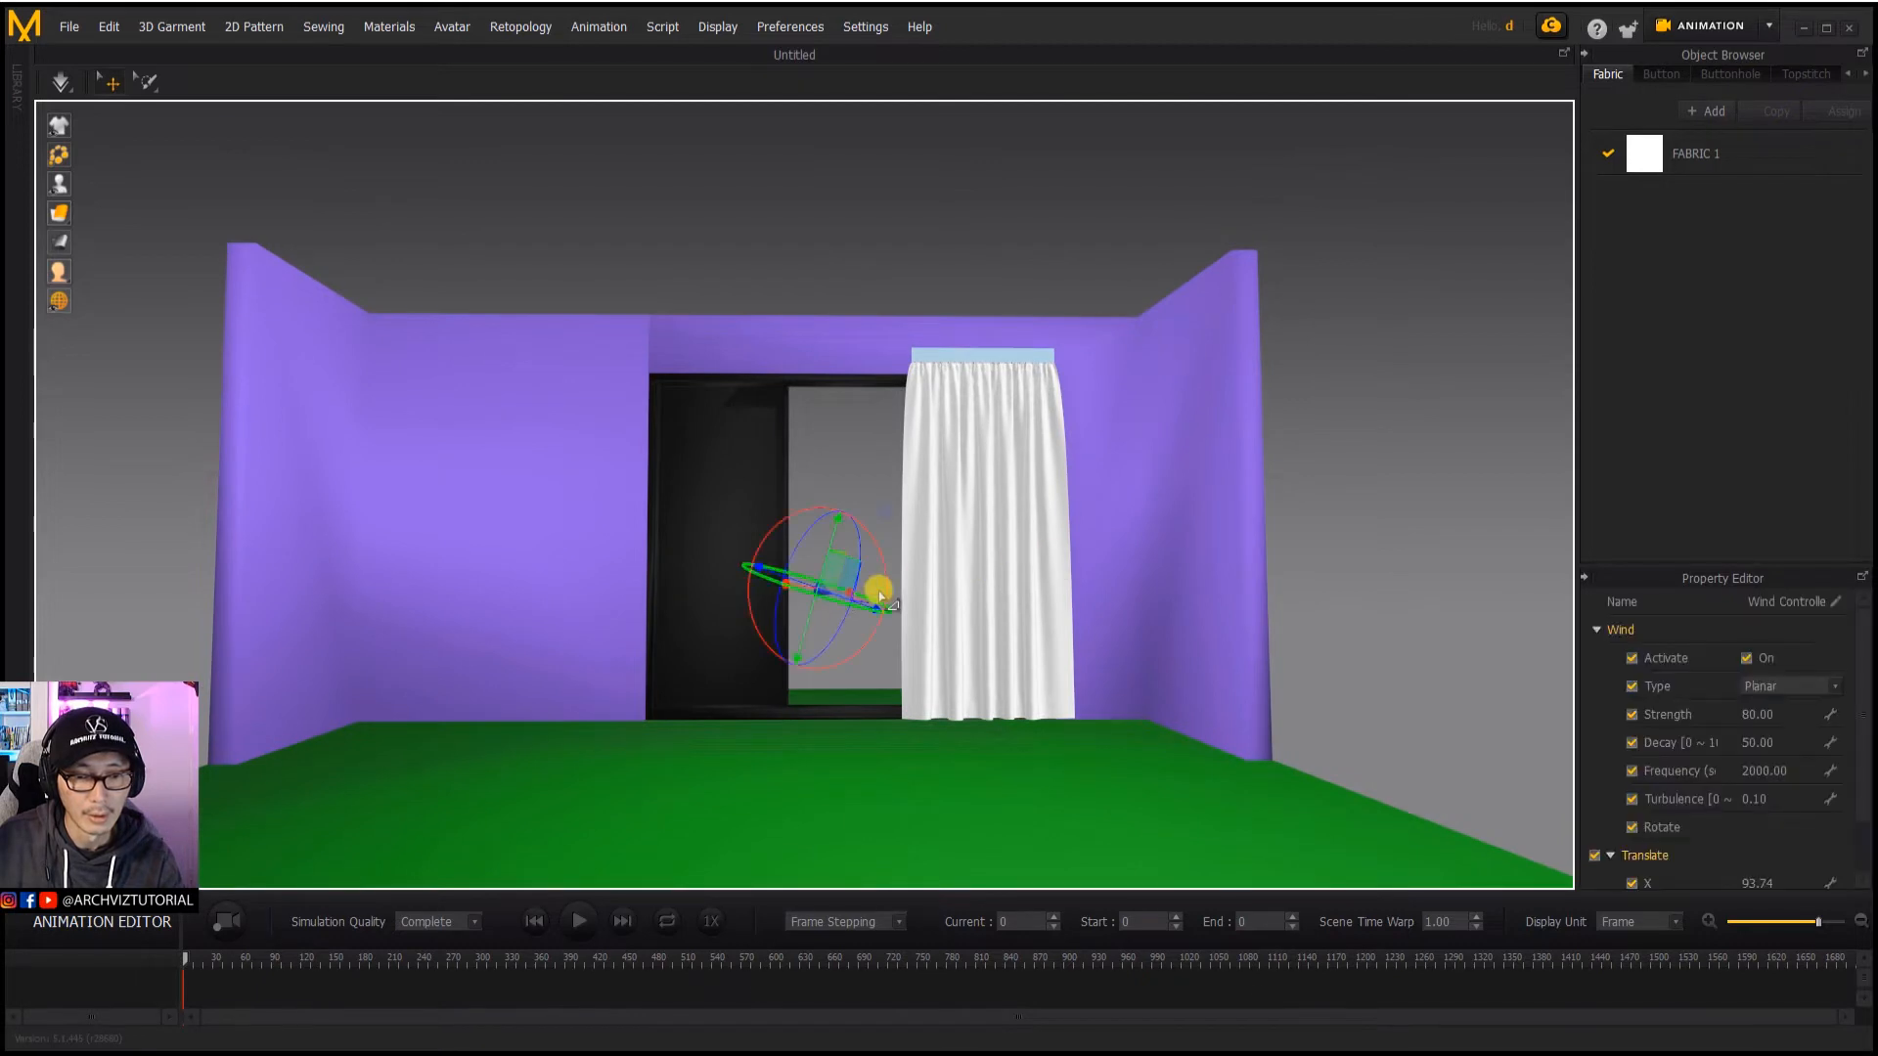
click(977, 571)
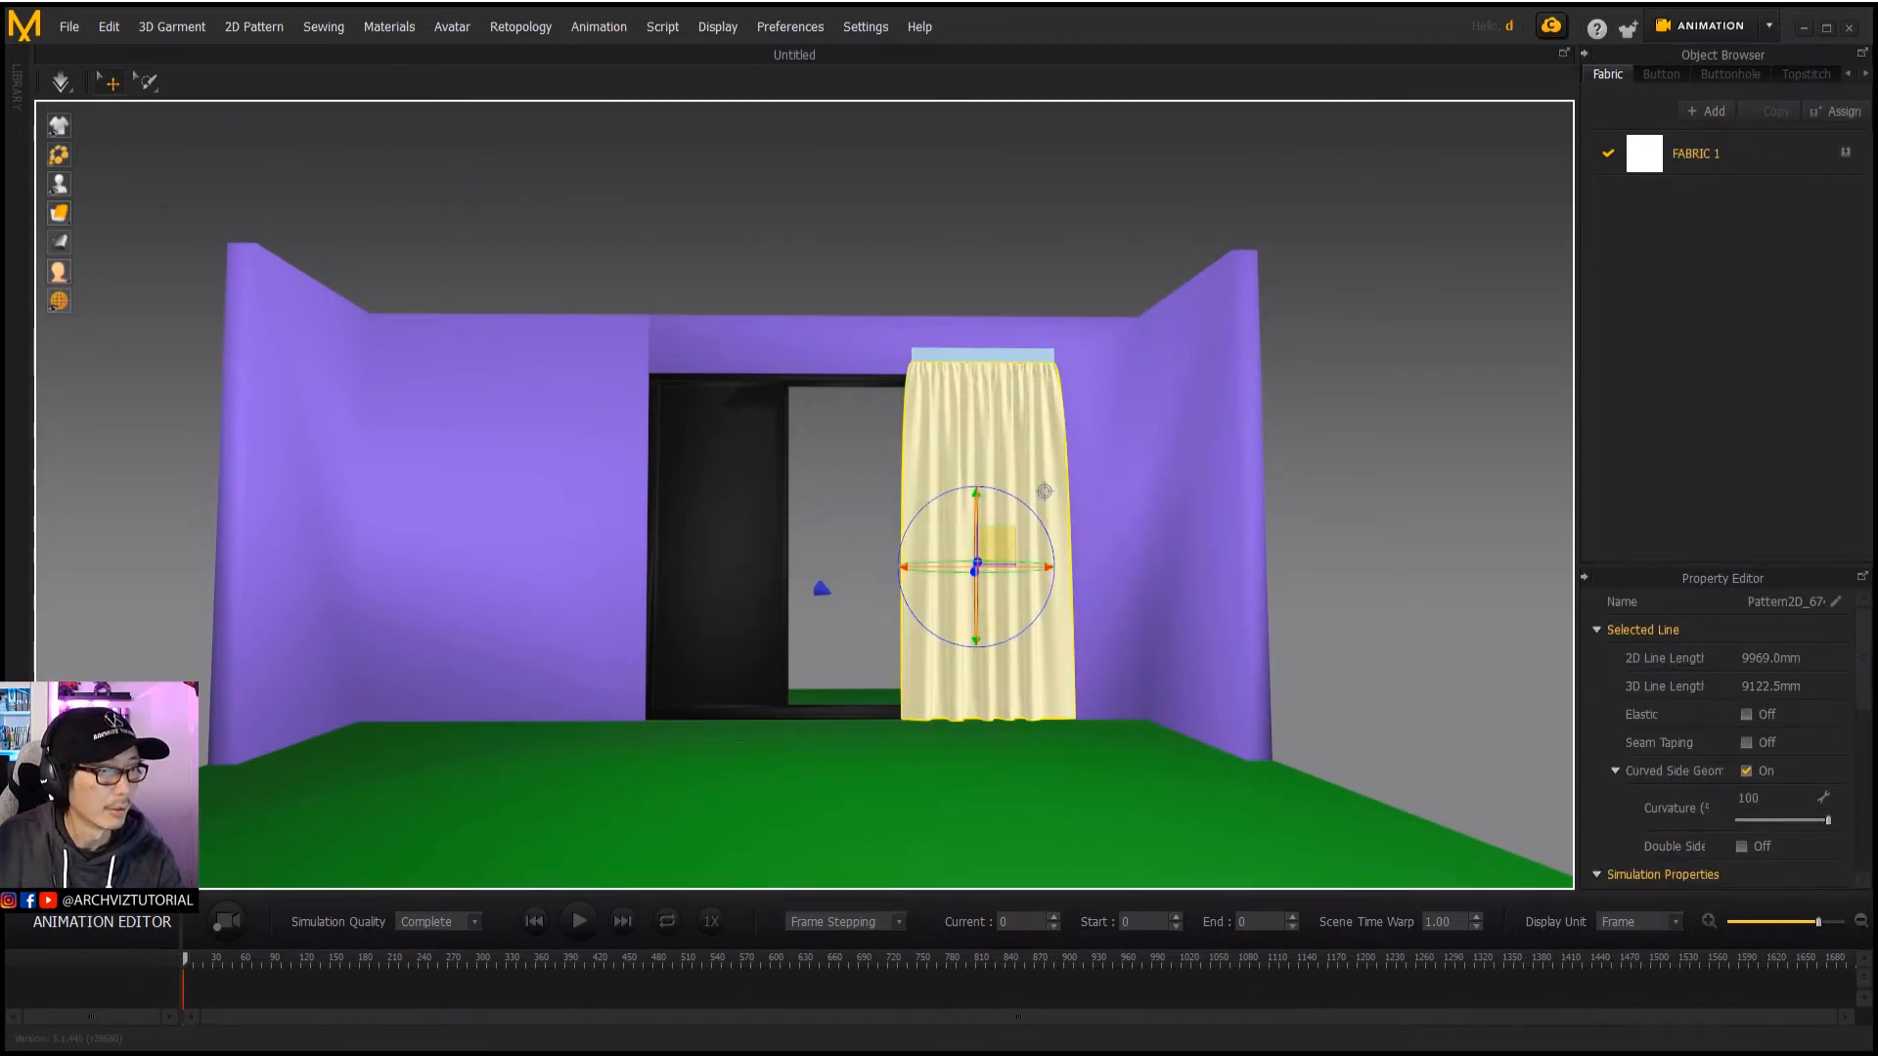
Step: Try to pin a narrow strip down the curtain's outer right edge with a freehand Pin (Lasso) selection
click(145, 86)
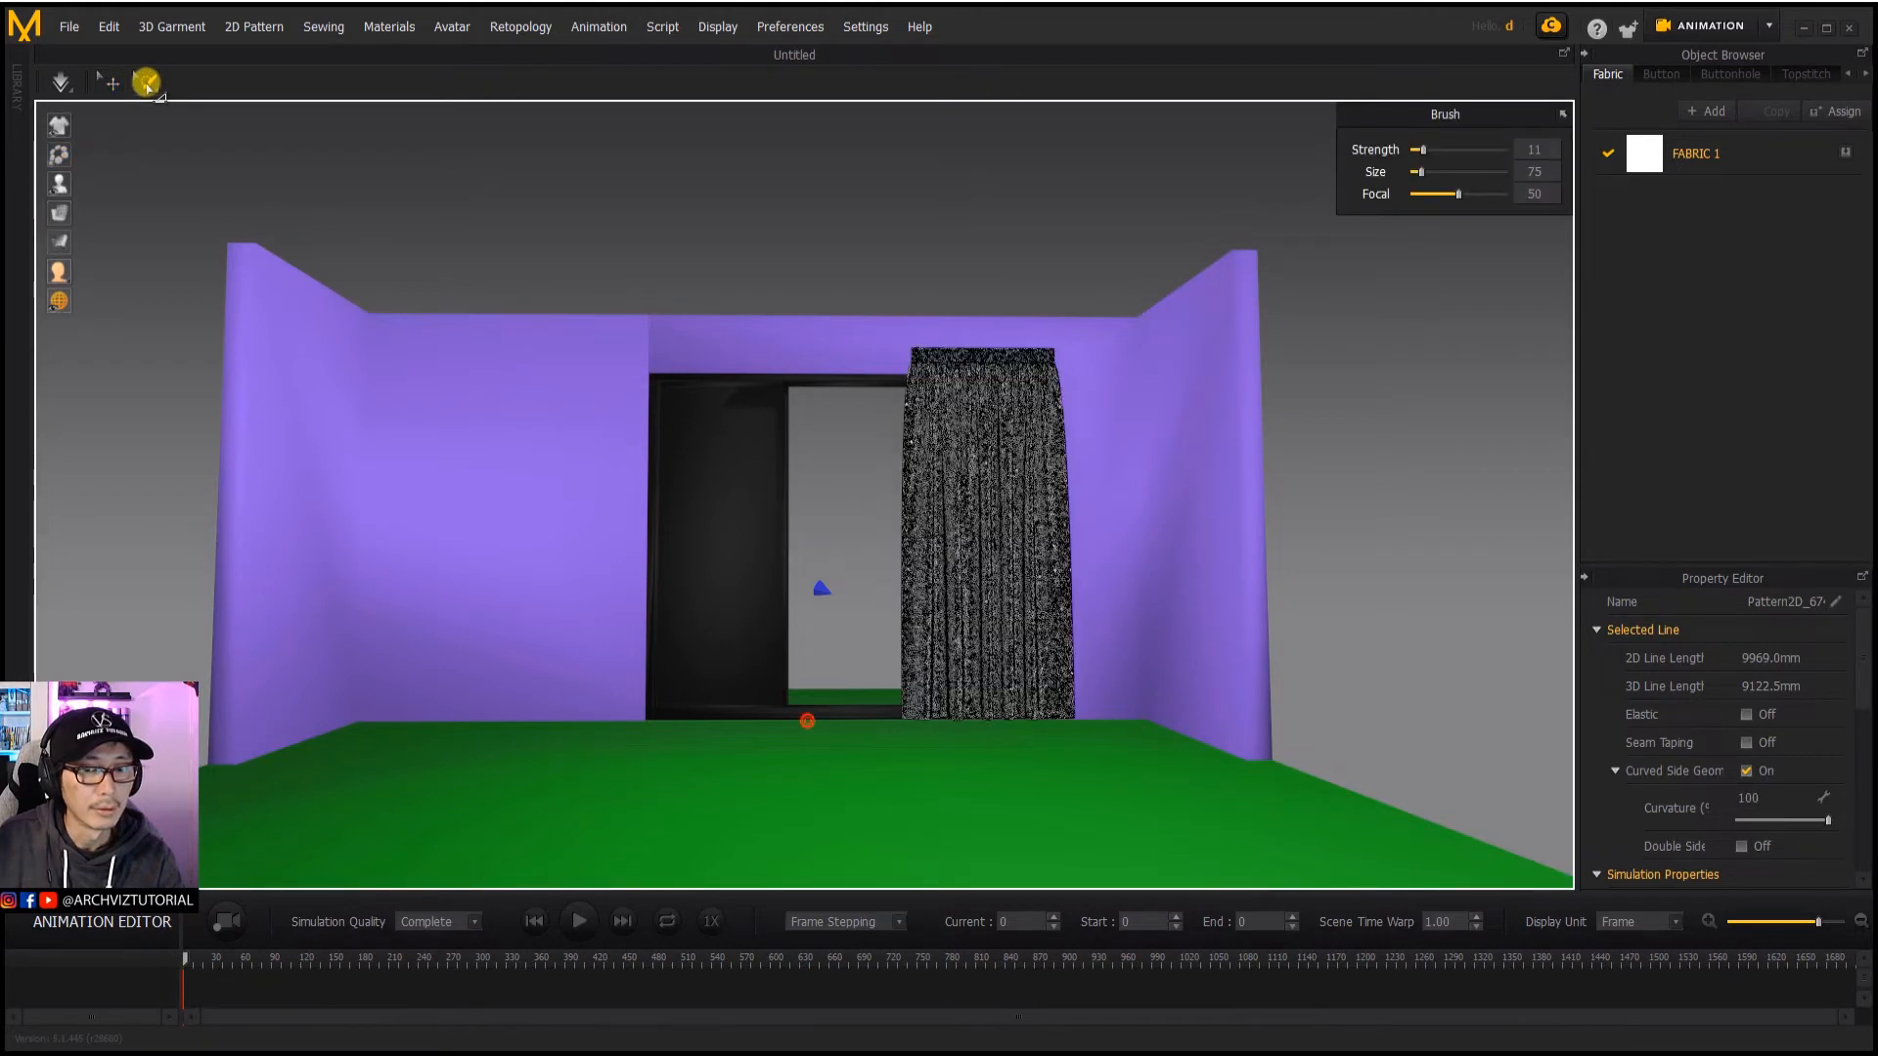
click(149, 84)
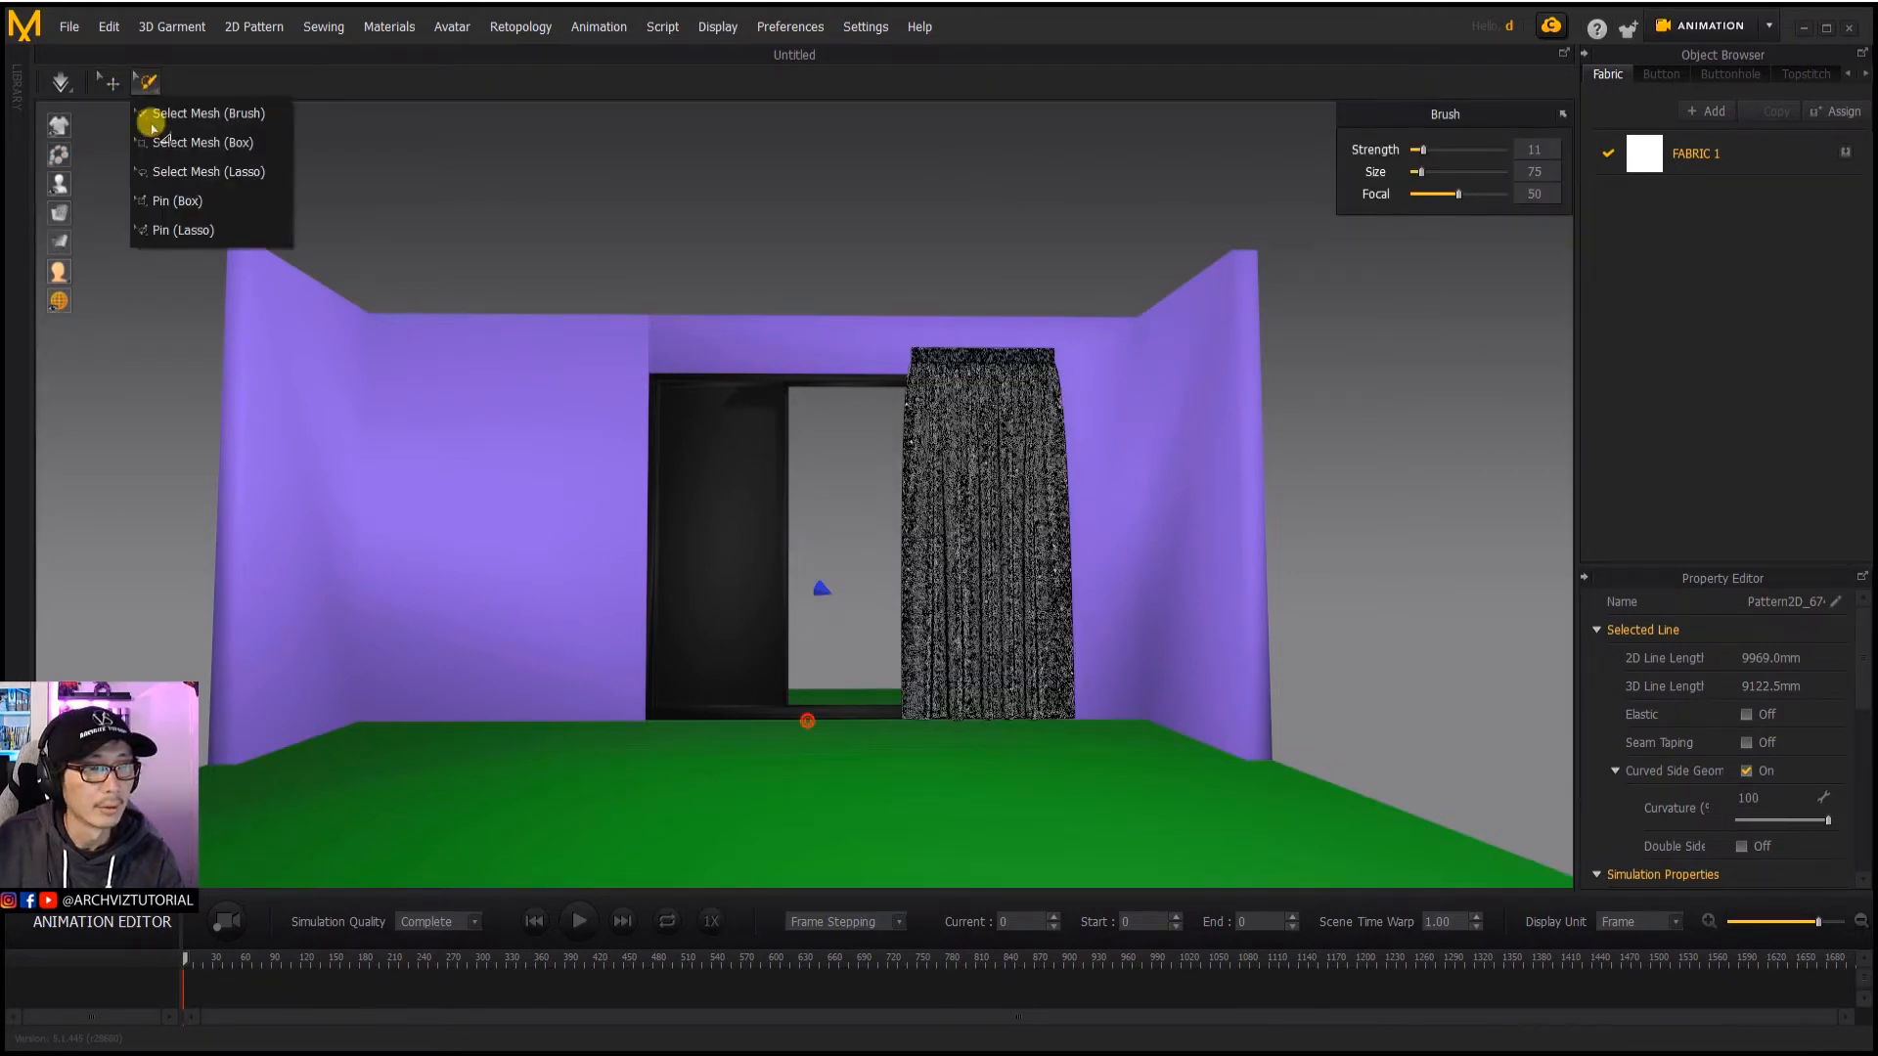
click(180, 230)
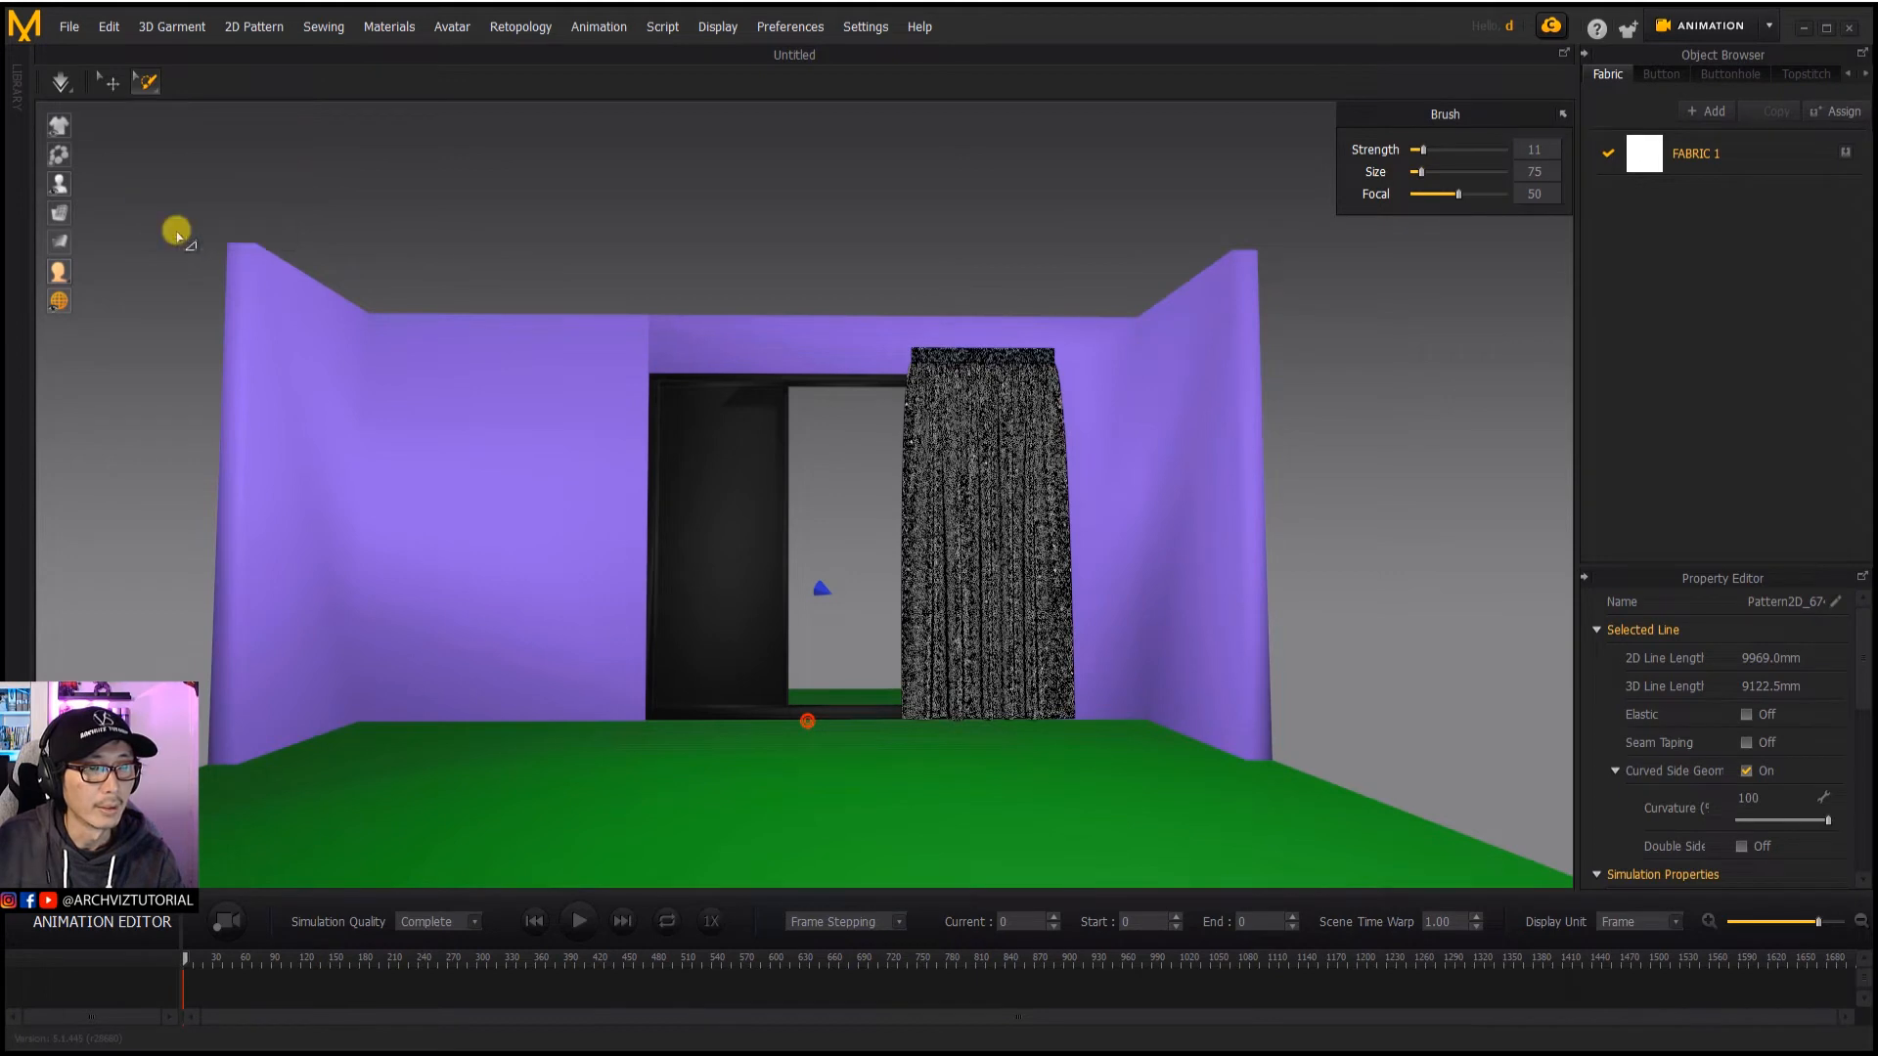
scroll(1098, 377, up, 2)
middle_drag(1043, 363, 942, 334)
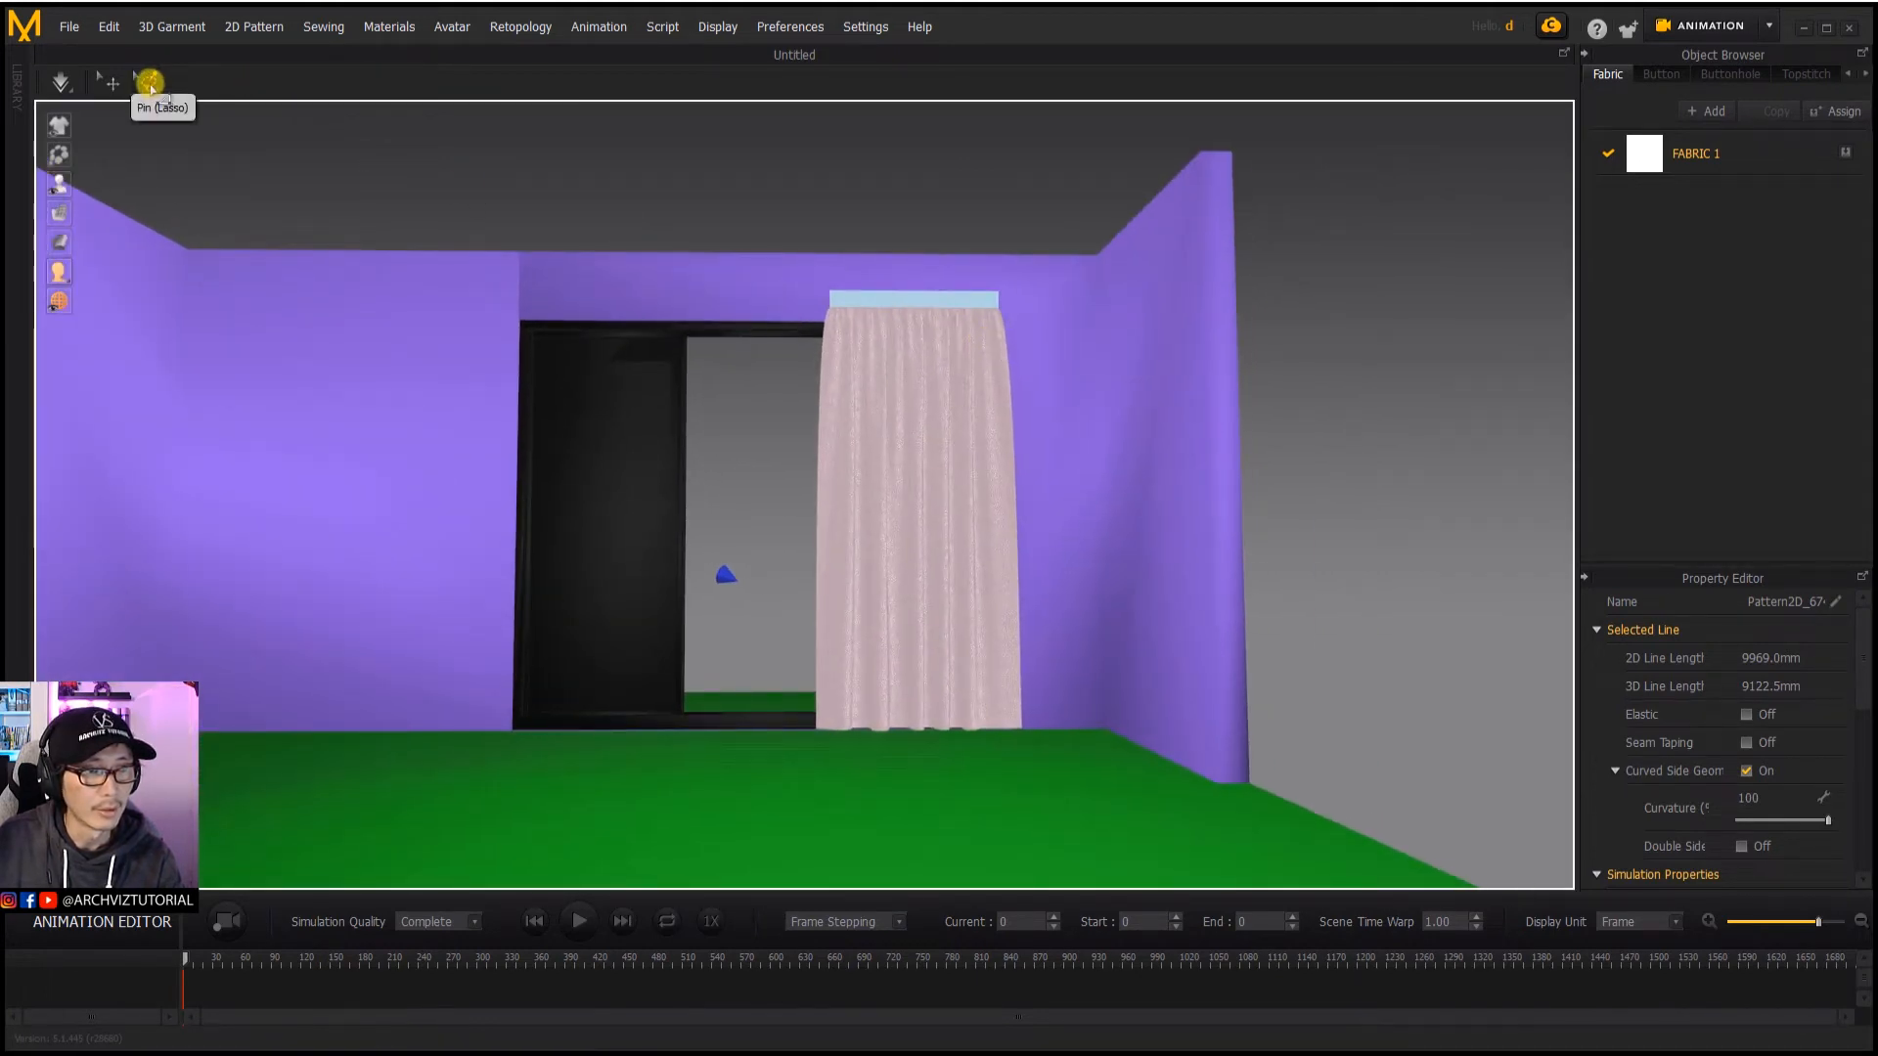
click(152, 85)
click(173, 232)
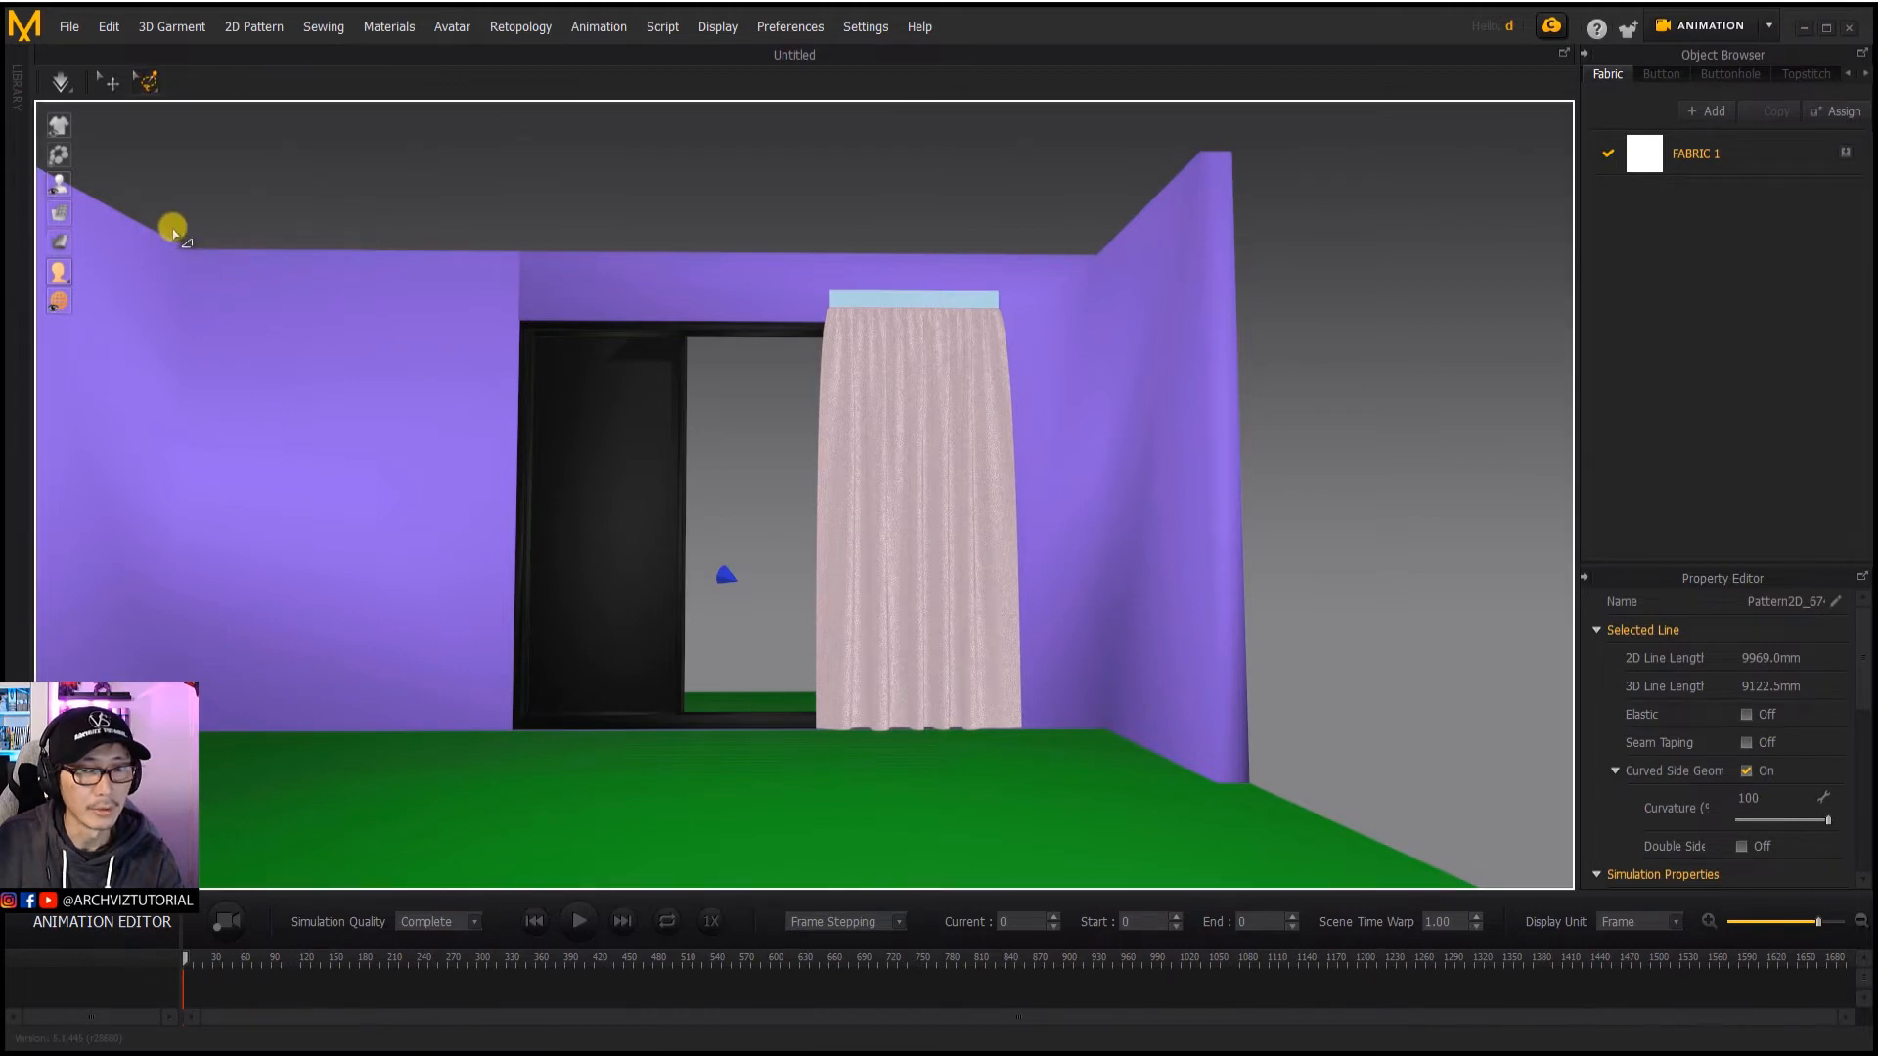
click(1041, 232)
mouse_move(1043, 232)
mouse_down()
mouse_move(1006, 239)
mouse_move(989, 281)
mouse_move(997, 342)
mouse_up()
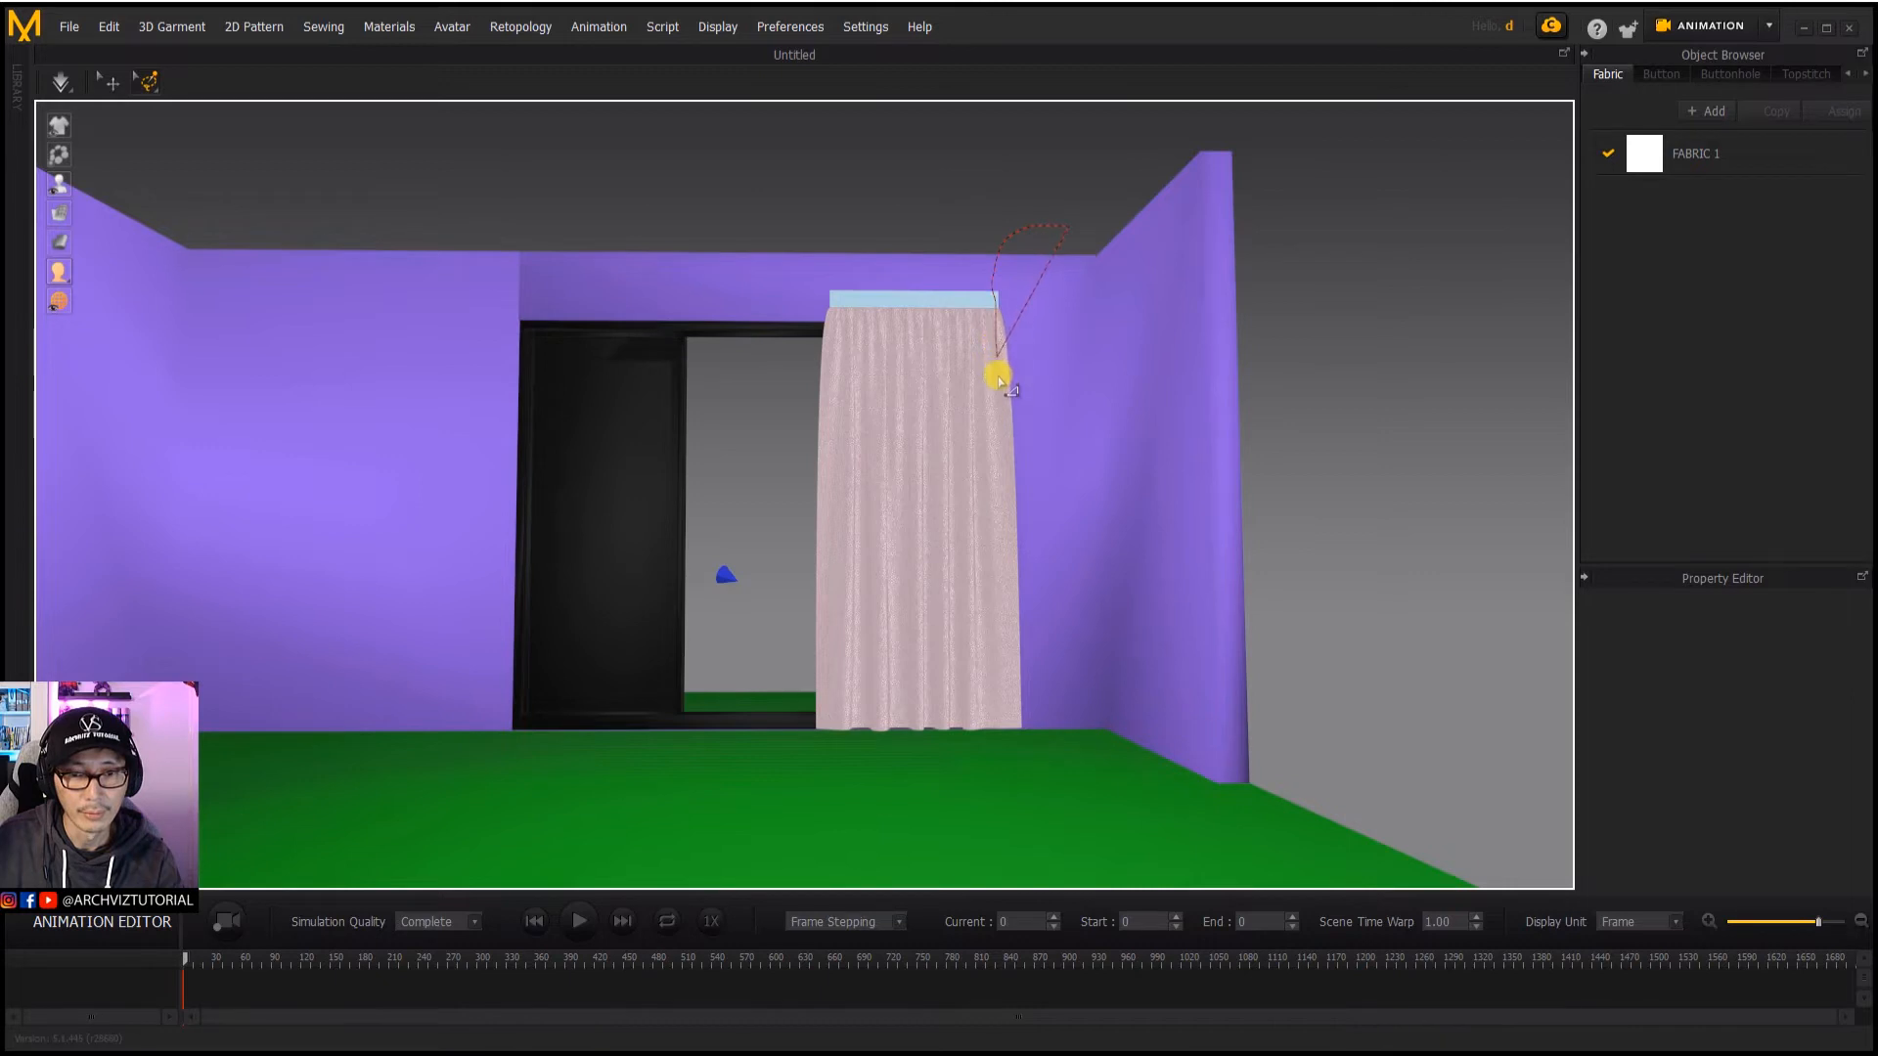
mouse_move(998, 418)
mouse_down()
mouse_move(998, 734)
mouse_move(1057, 780)
mouse_move(1160, 382)
mouse_move(1132, 270)
mouse_up()
Step: Try another lasso pin on the upper part of the curtain's right edge, and delete all pins
right_drag(1078, 325, 1079, 333)
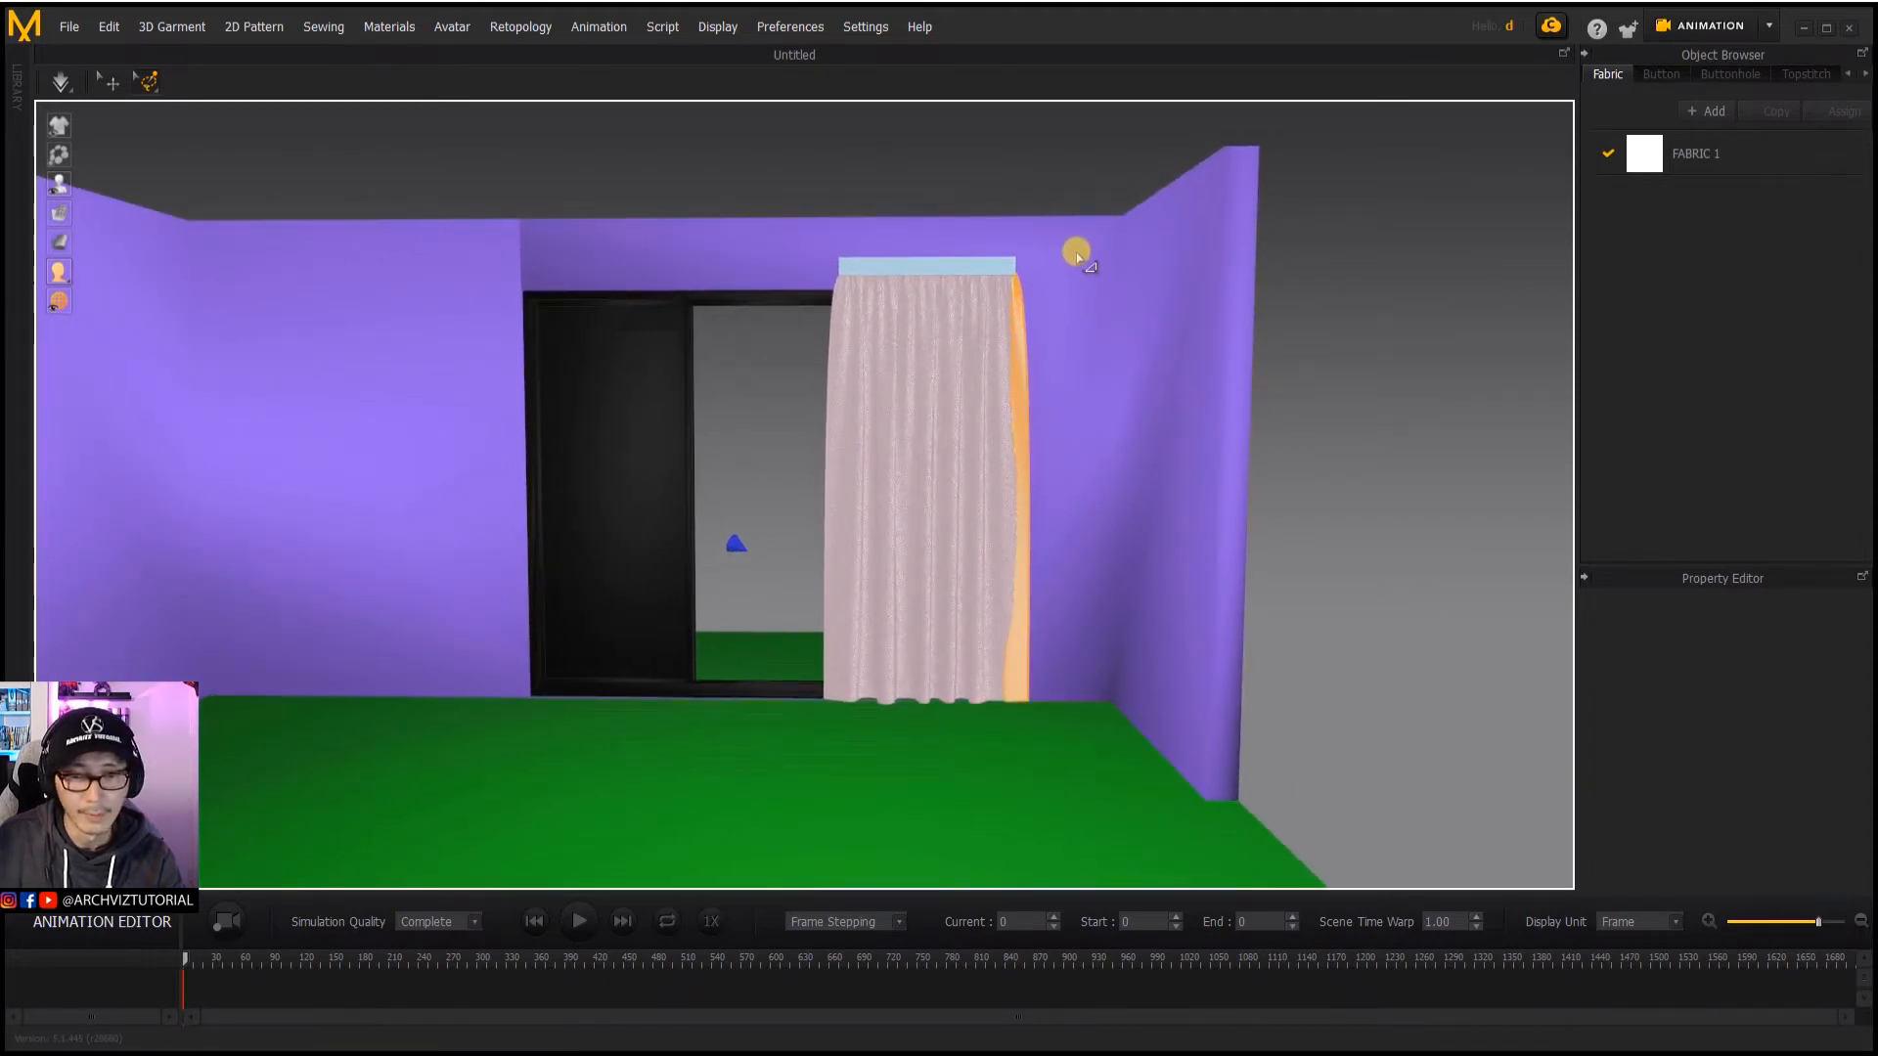
mouse_move(1076, 235)
mouse_down()
mouse_move(1035, 222)
mouse_move(1008, 246)
mouse_up()
drag(1008, 311, 1009, 399)
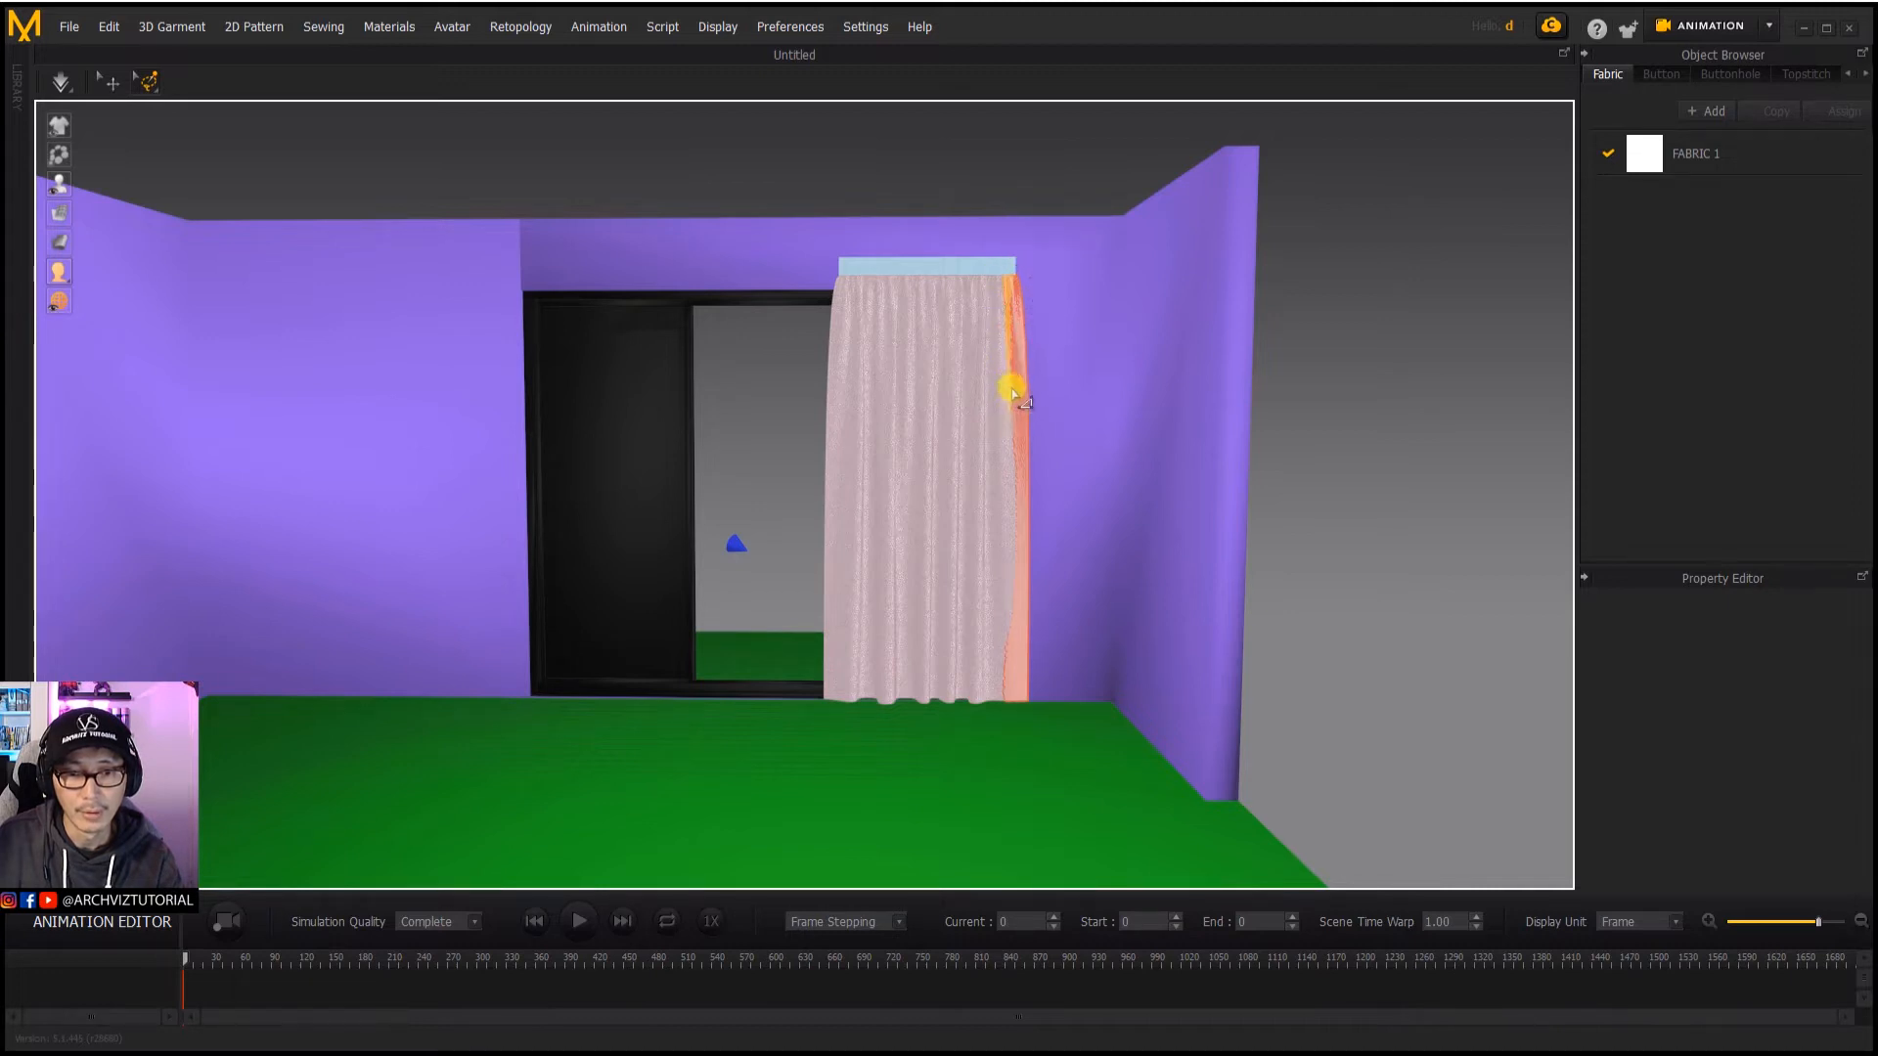
right_click(1013, 392)
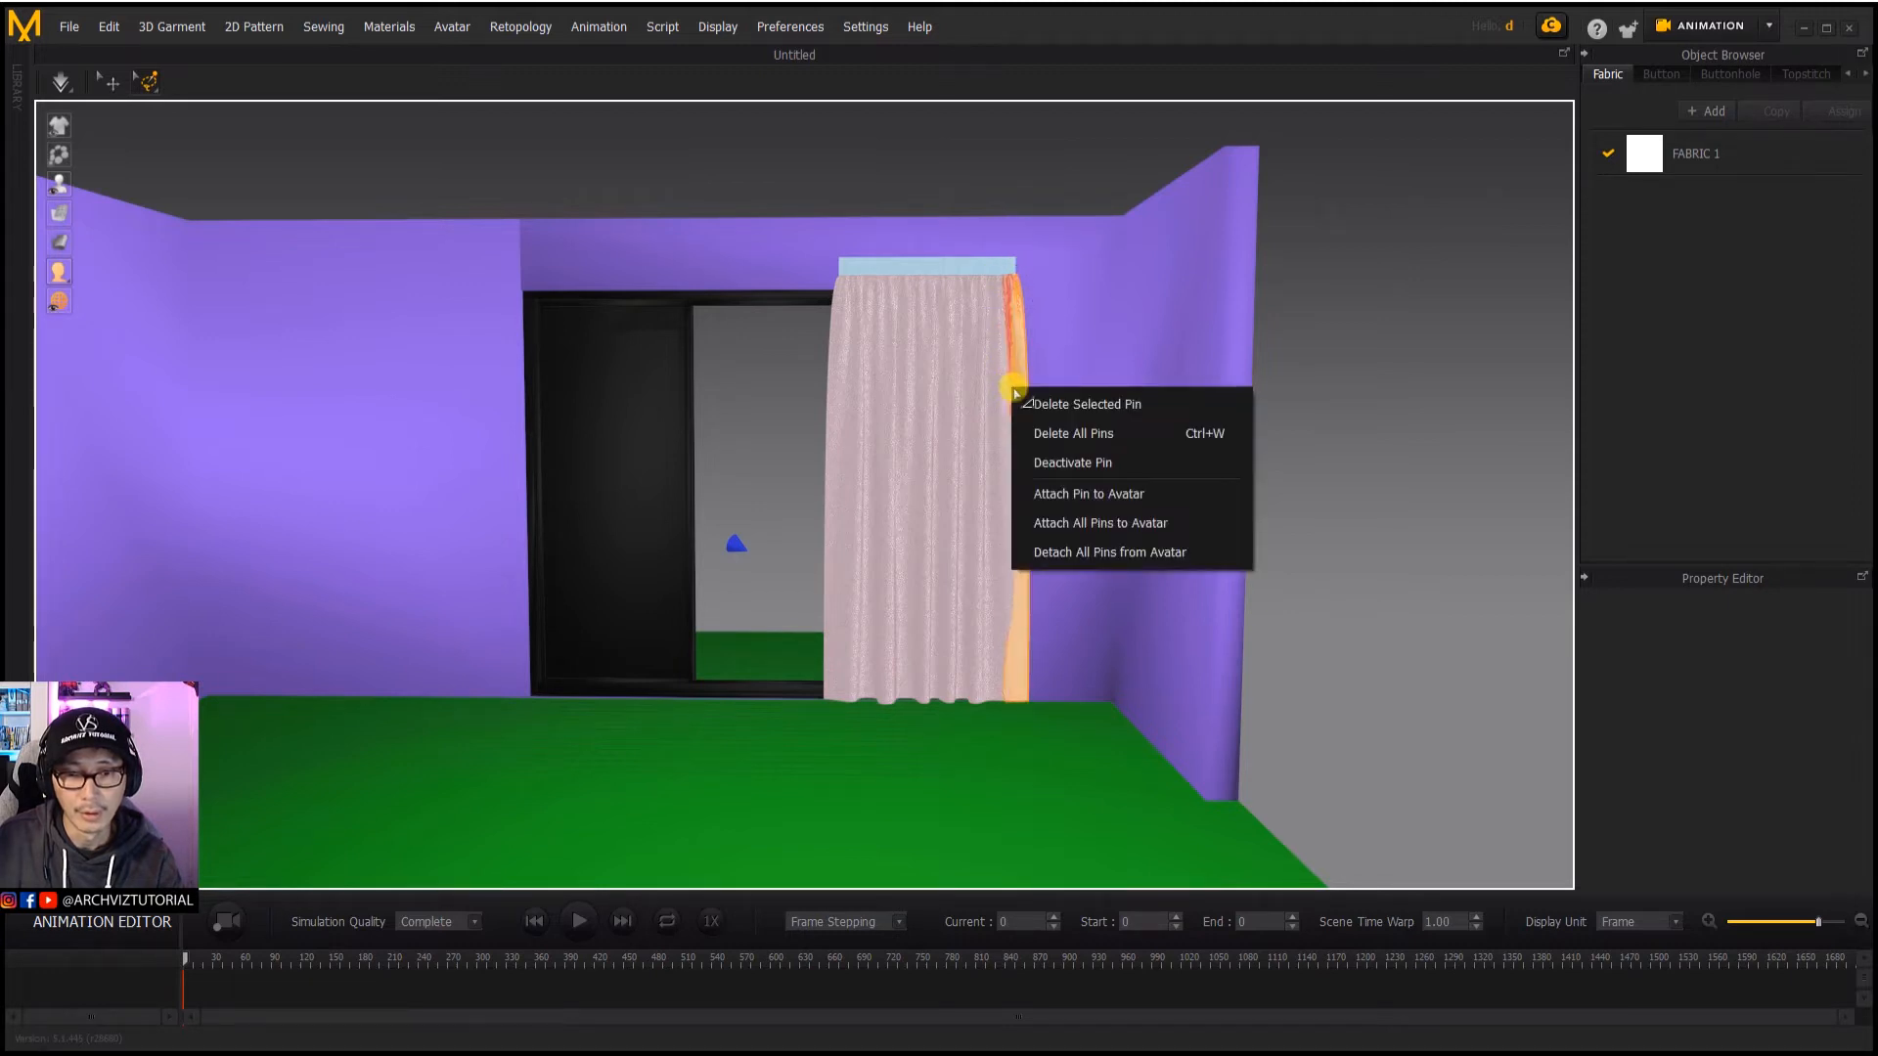
click(1064, 433)
Step: Pin a full-height strip along the curtain's right side using Pin (Box), and return to the select/move tool
mouse_move(149, 81)
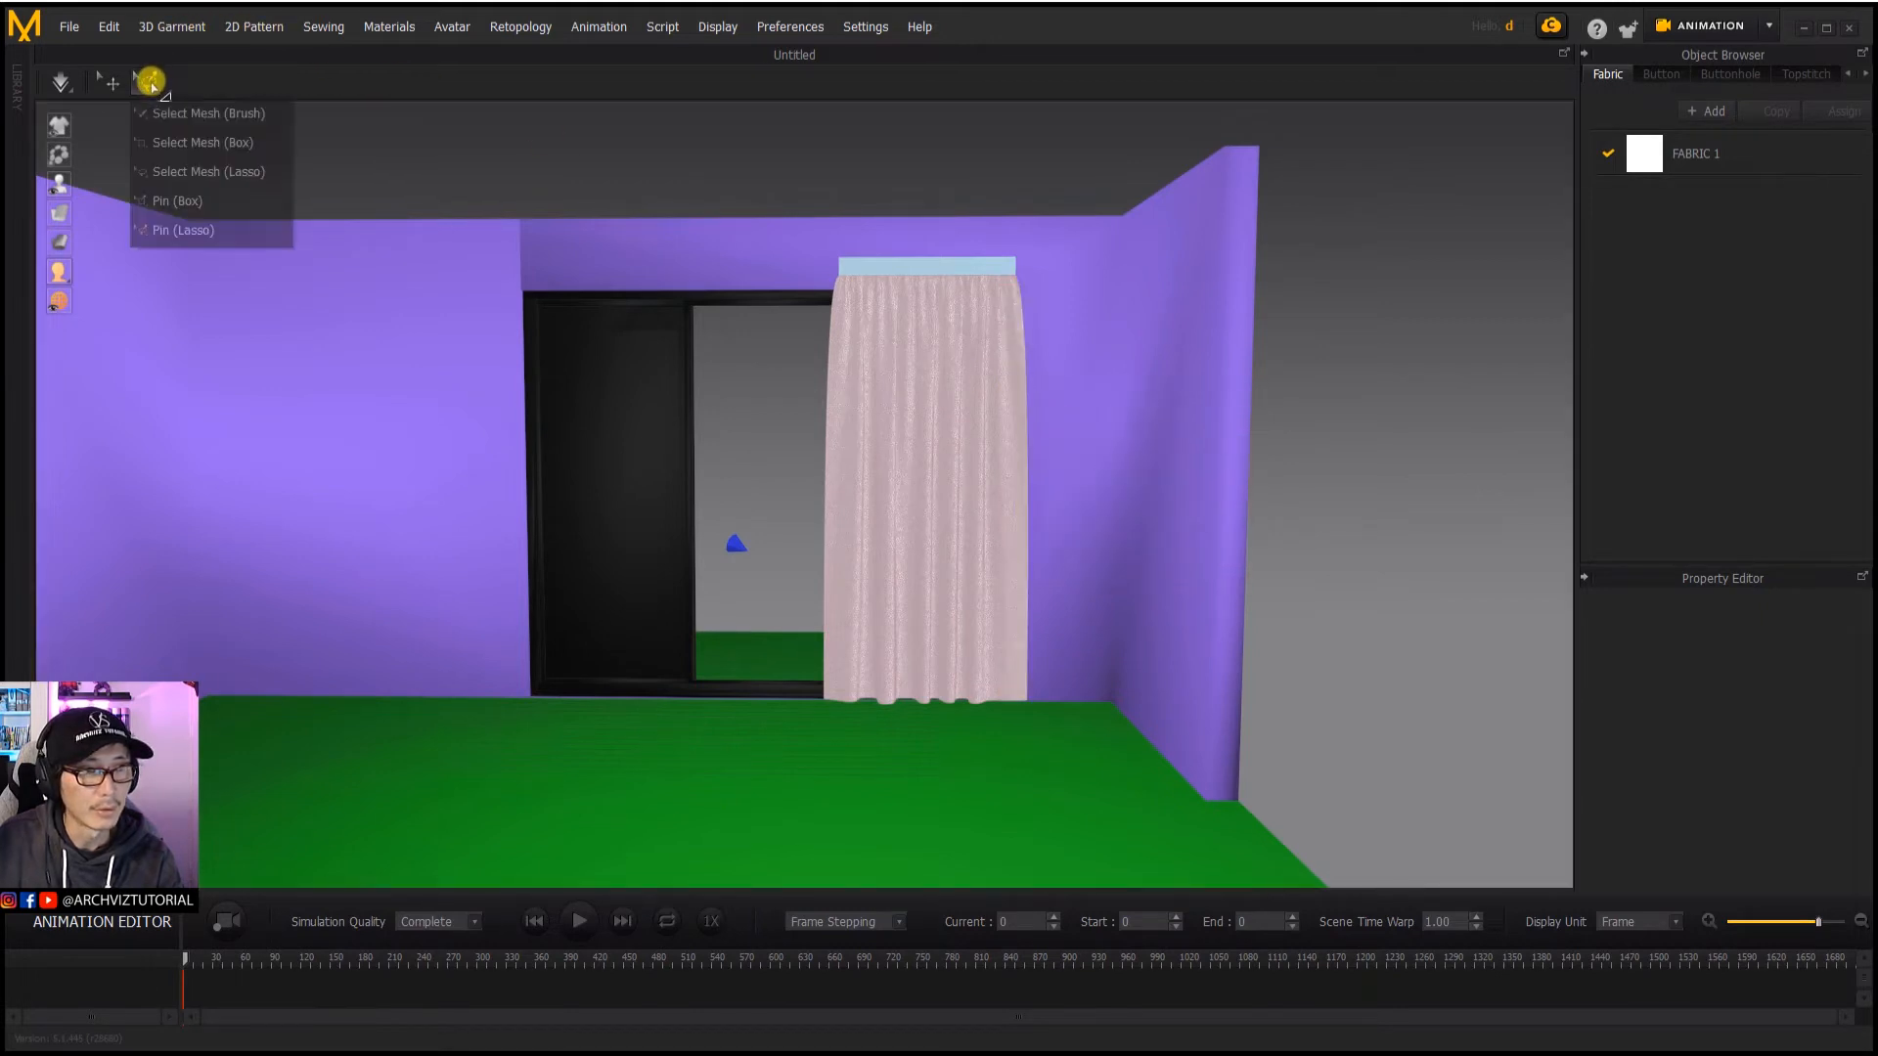
click(176, 200)
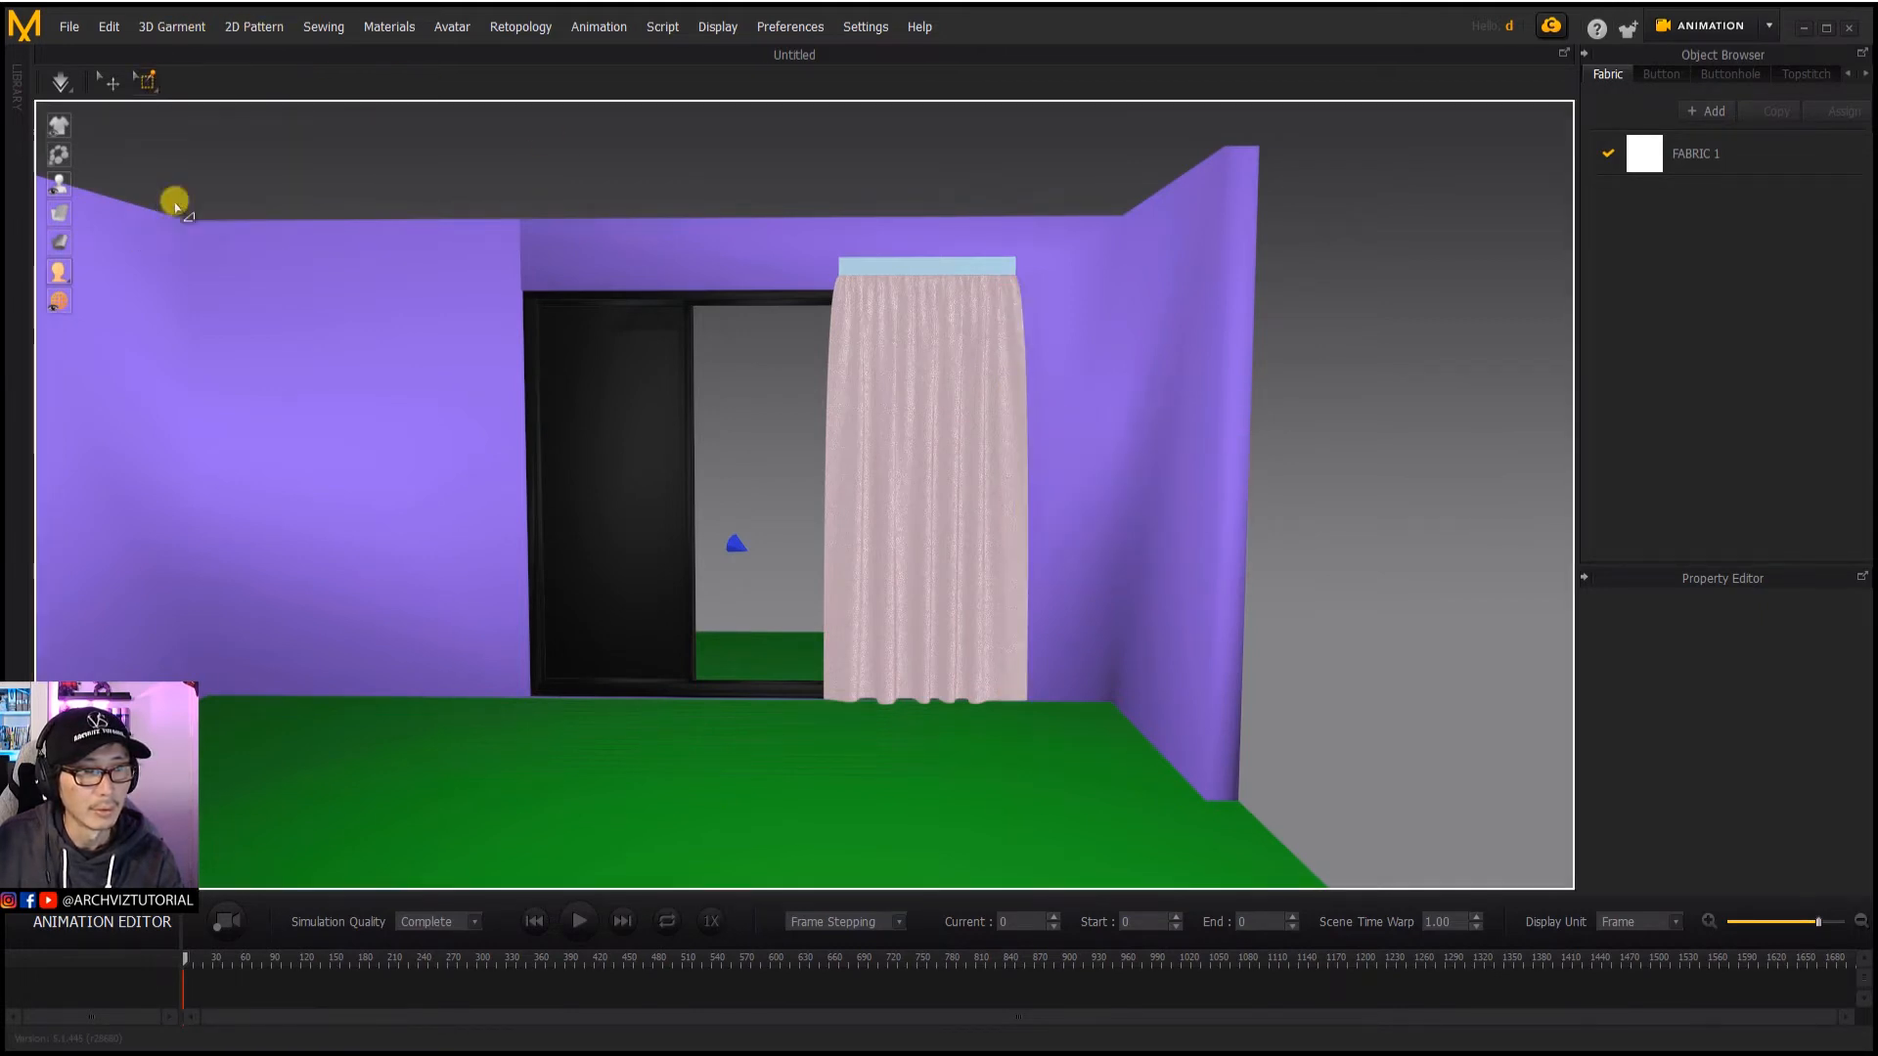
drag(1108, 197, 993, 740)
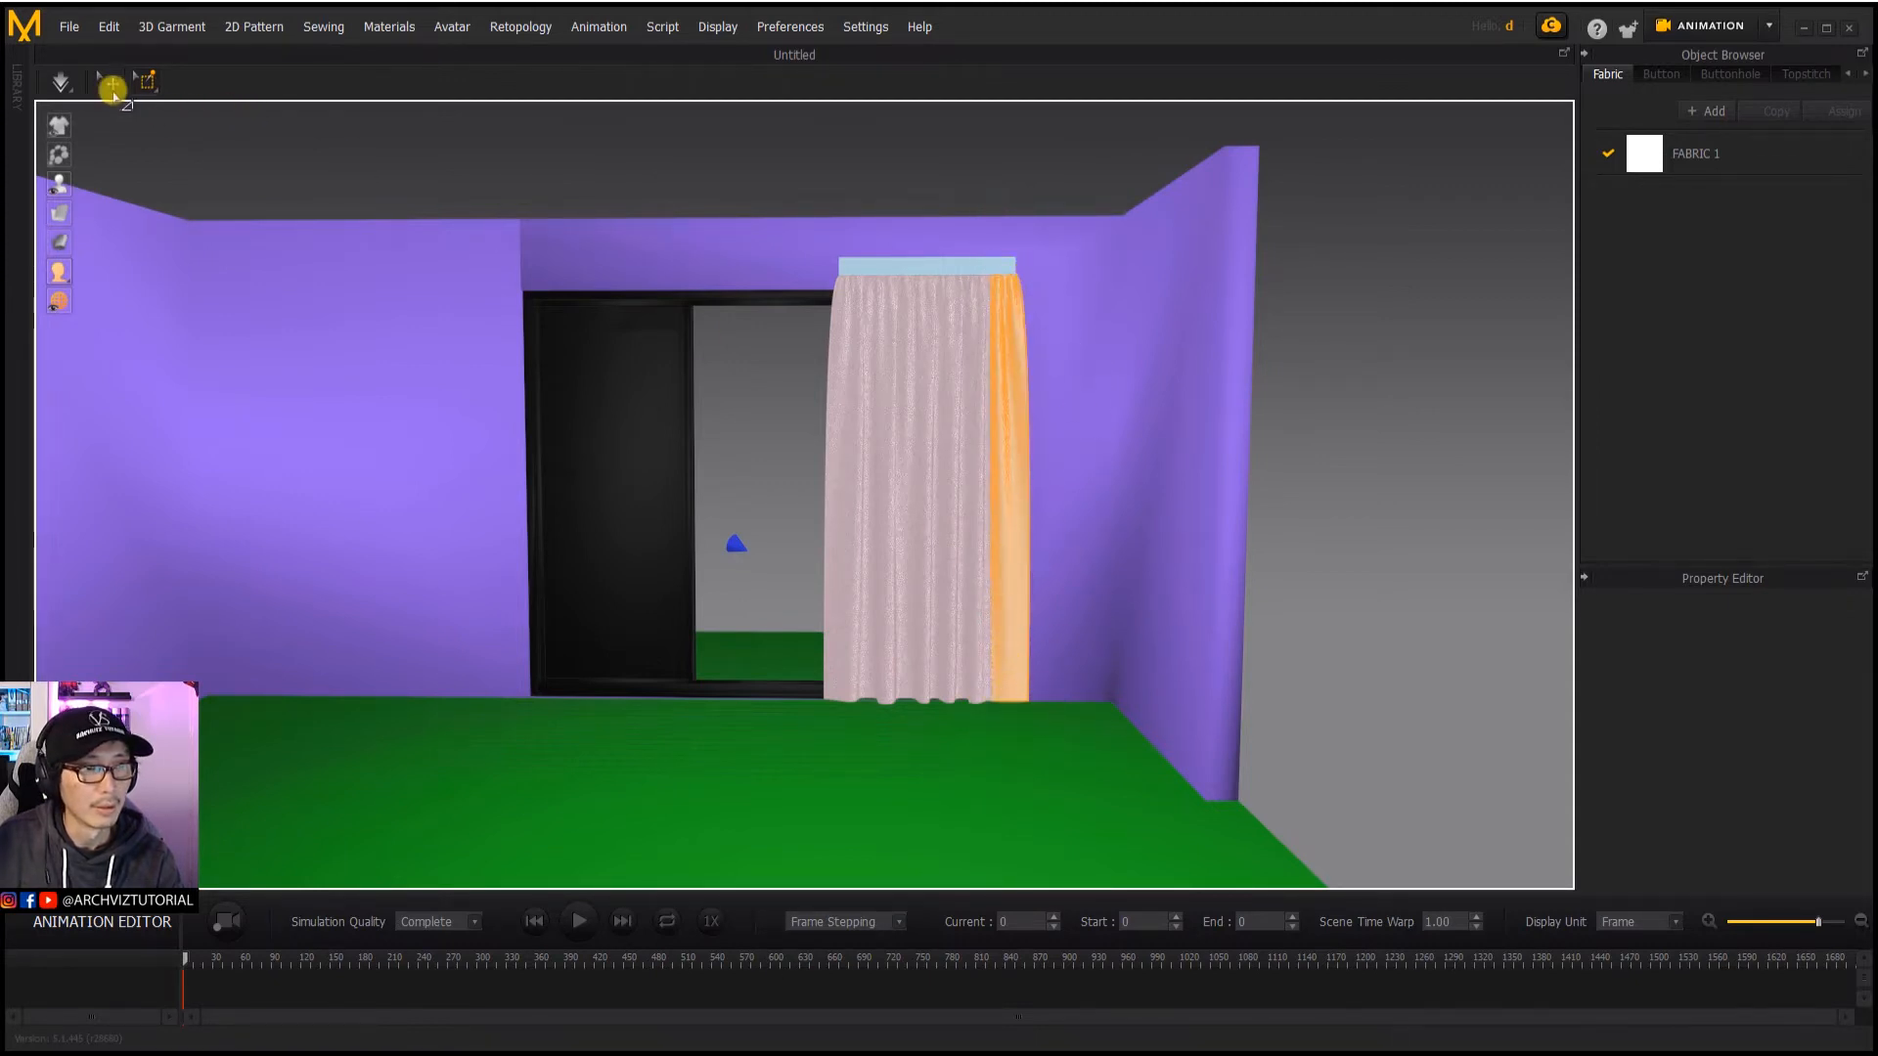
click(105, 86)
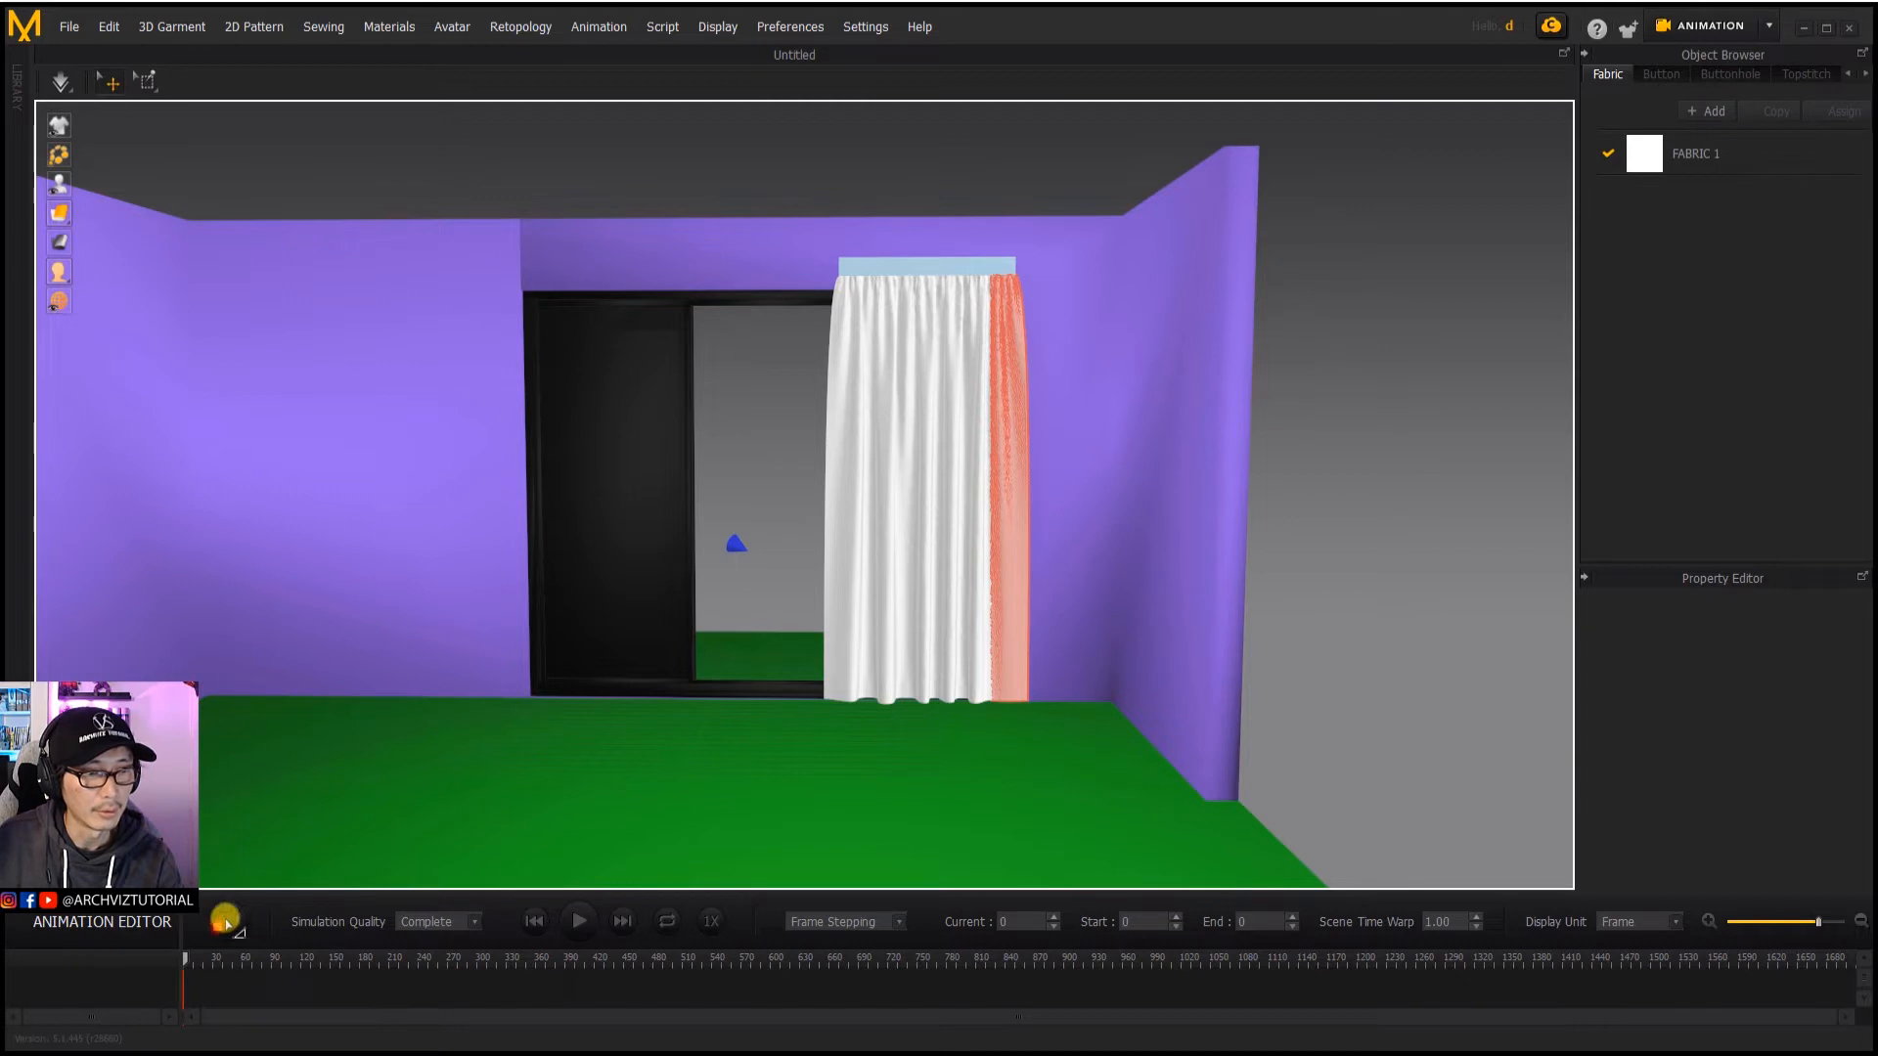
Step: Set the animation mode to Real Time and start recording the curtain simulation from frame 0
click(227, 914)
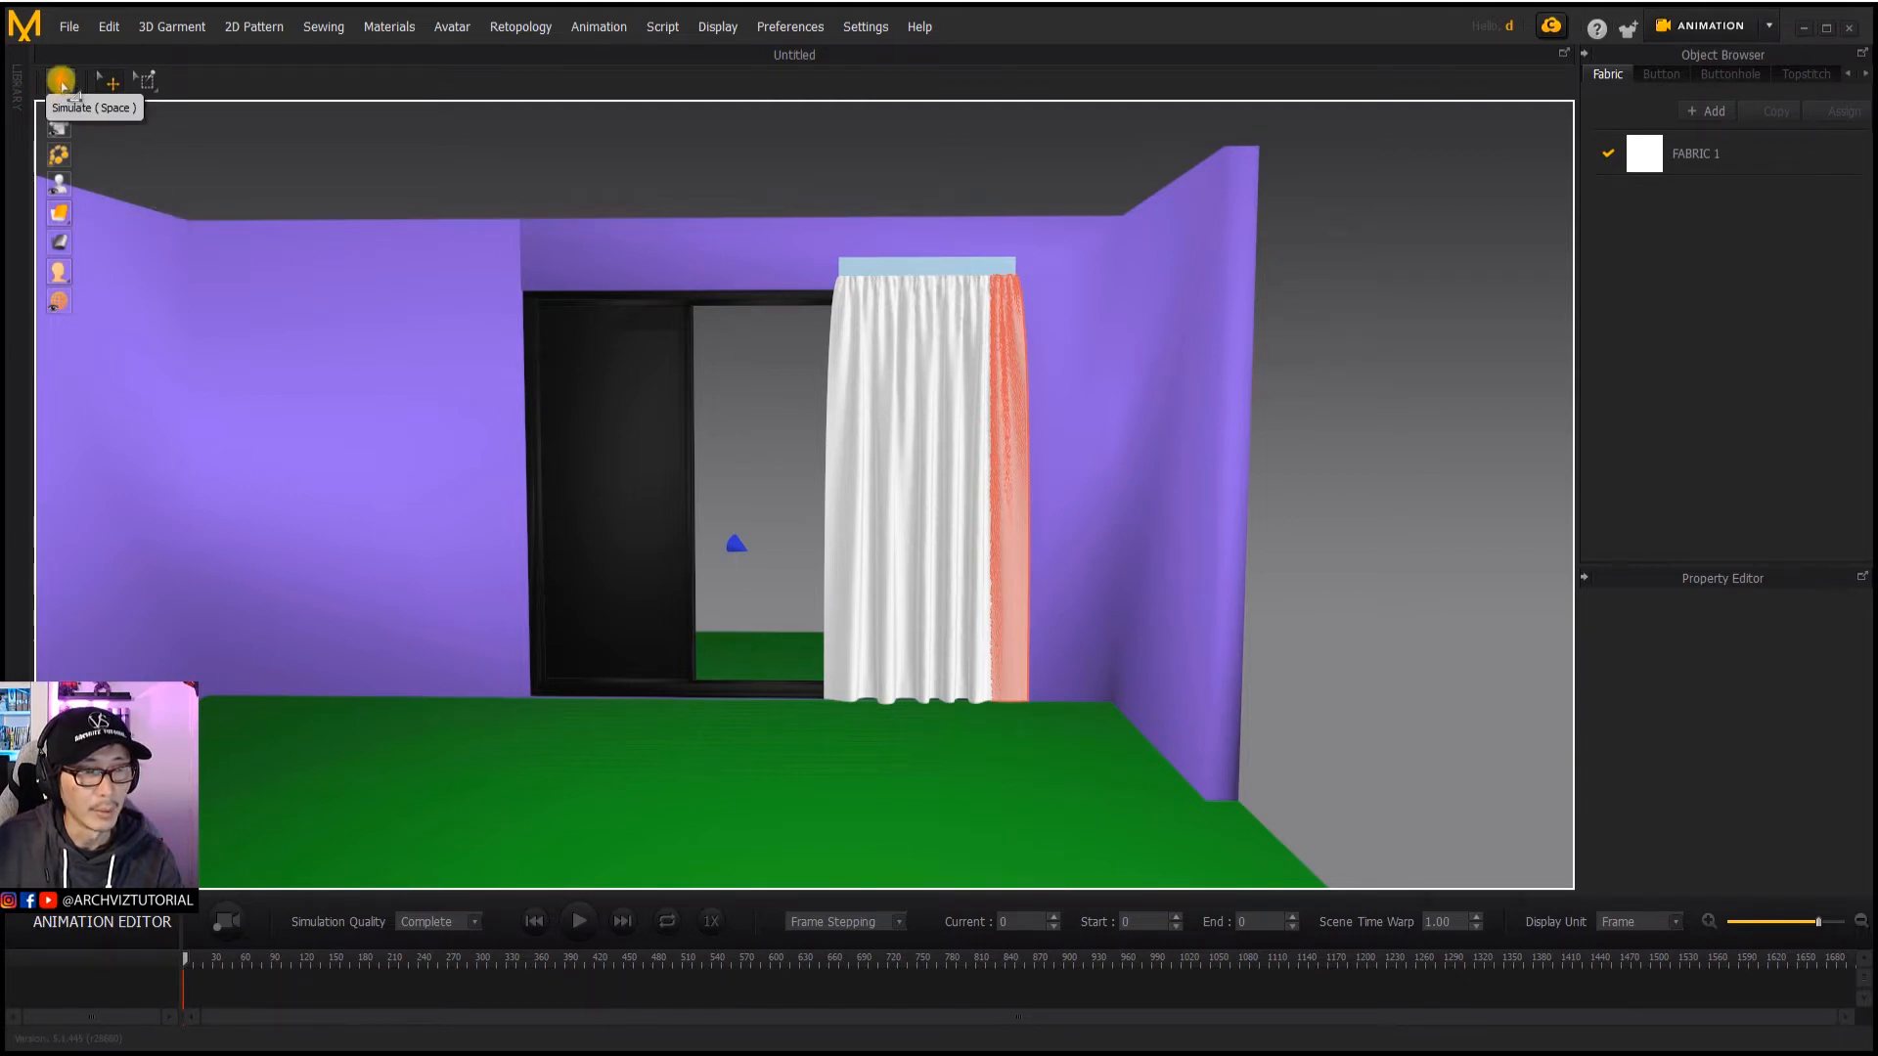
click(62, 87)
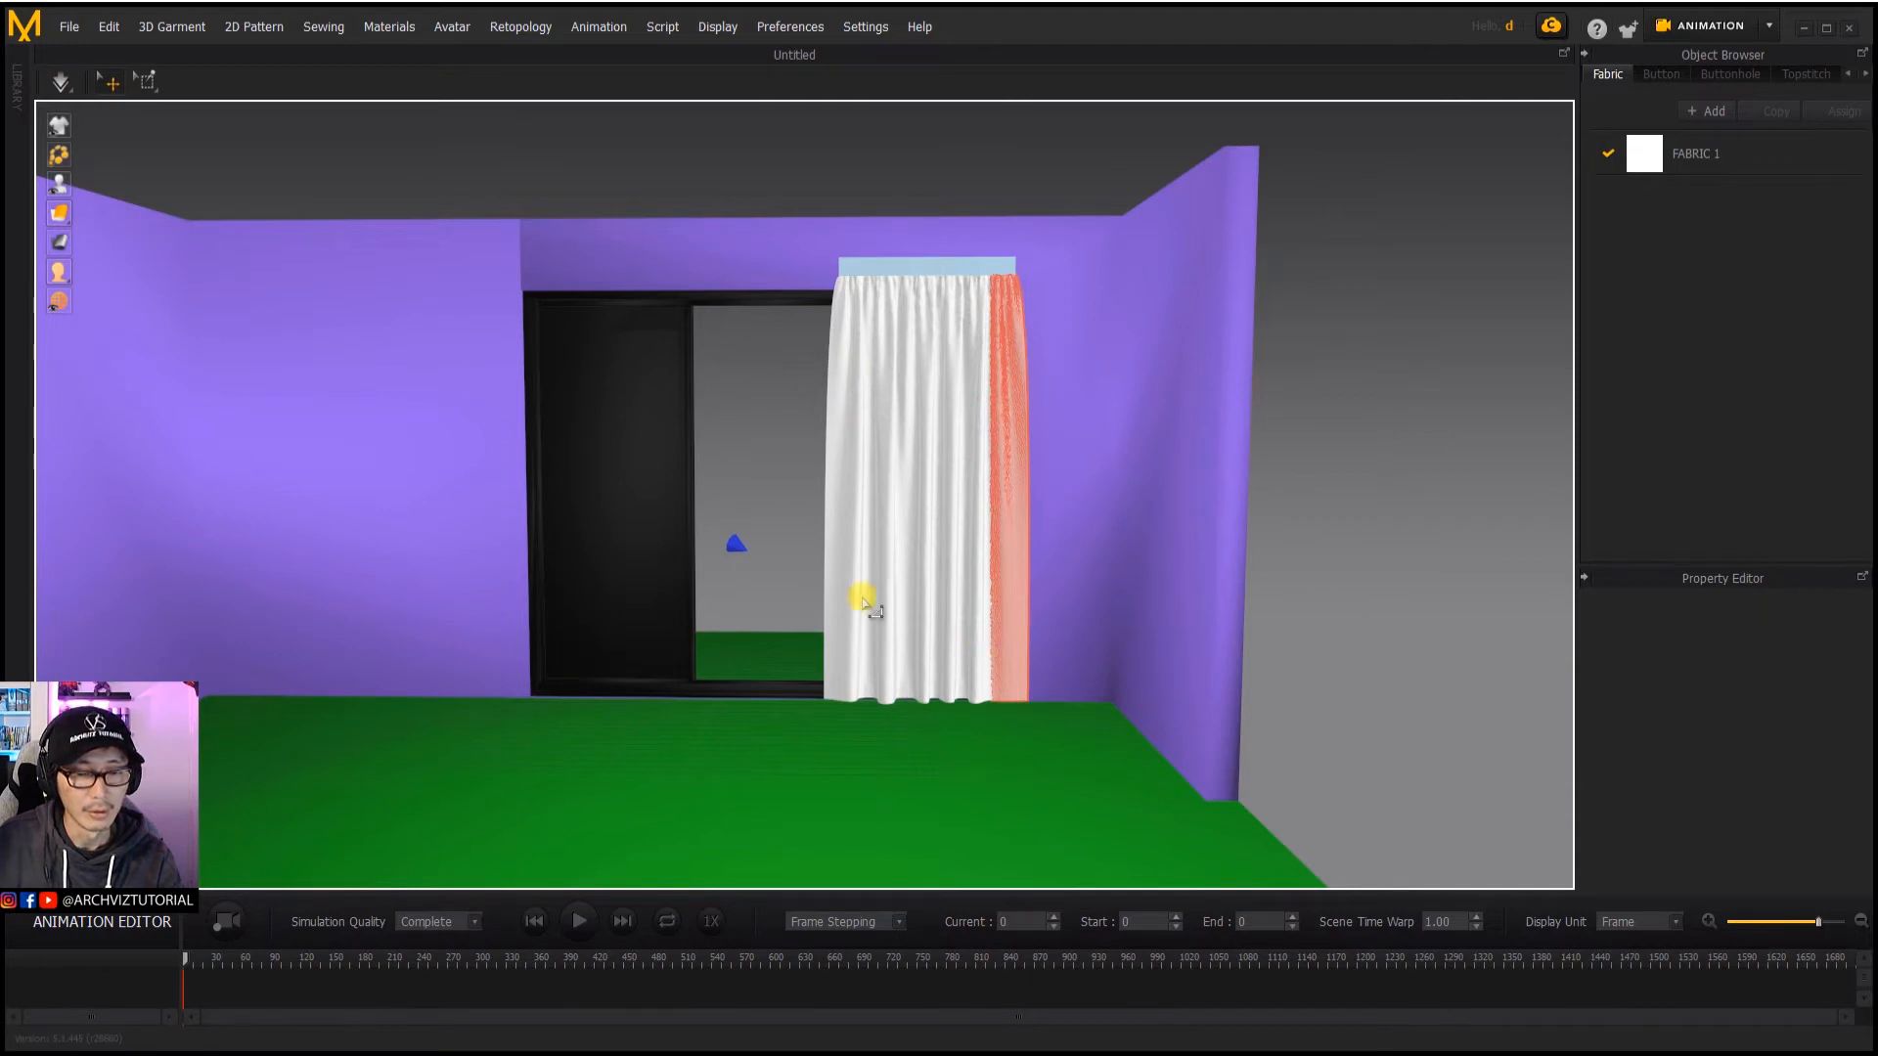
scroll(794, 527, down, 1)
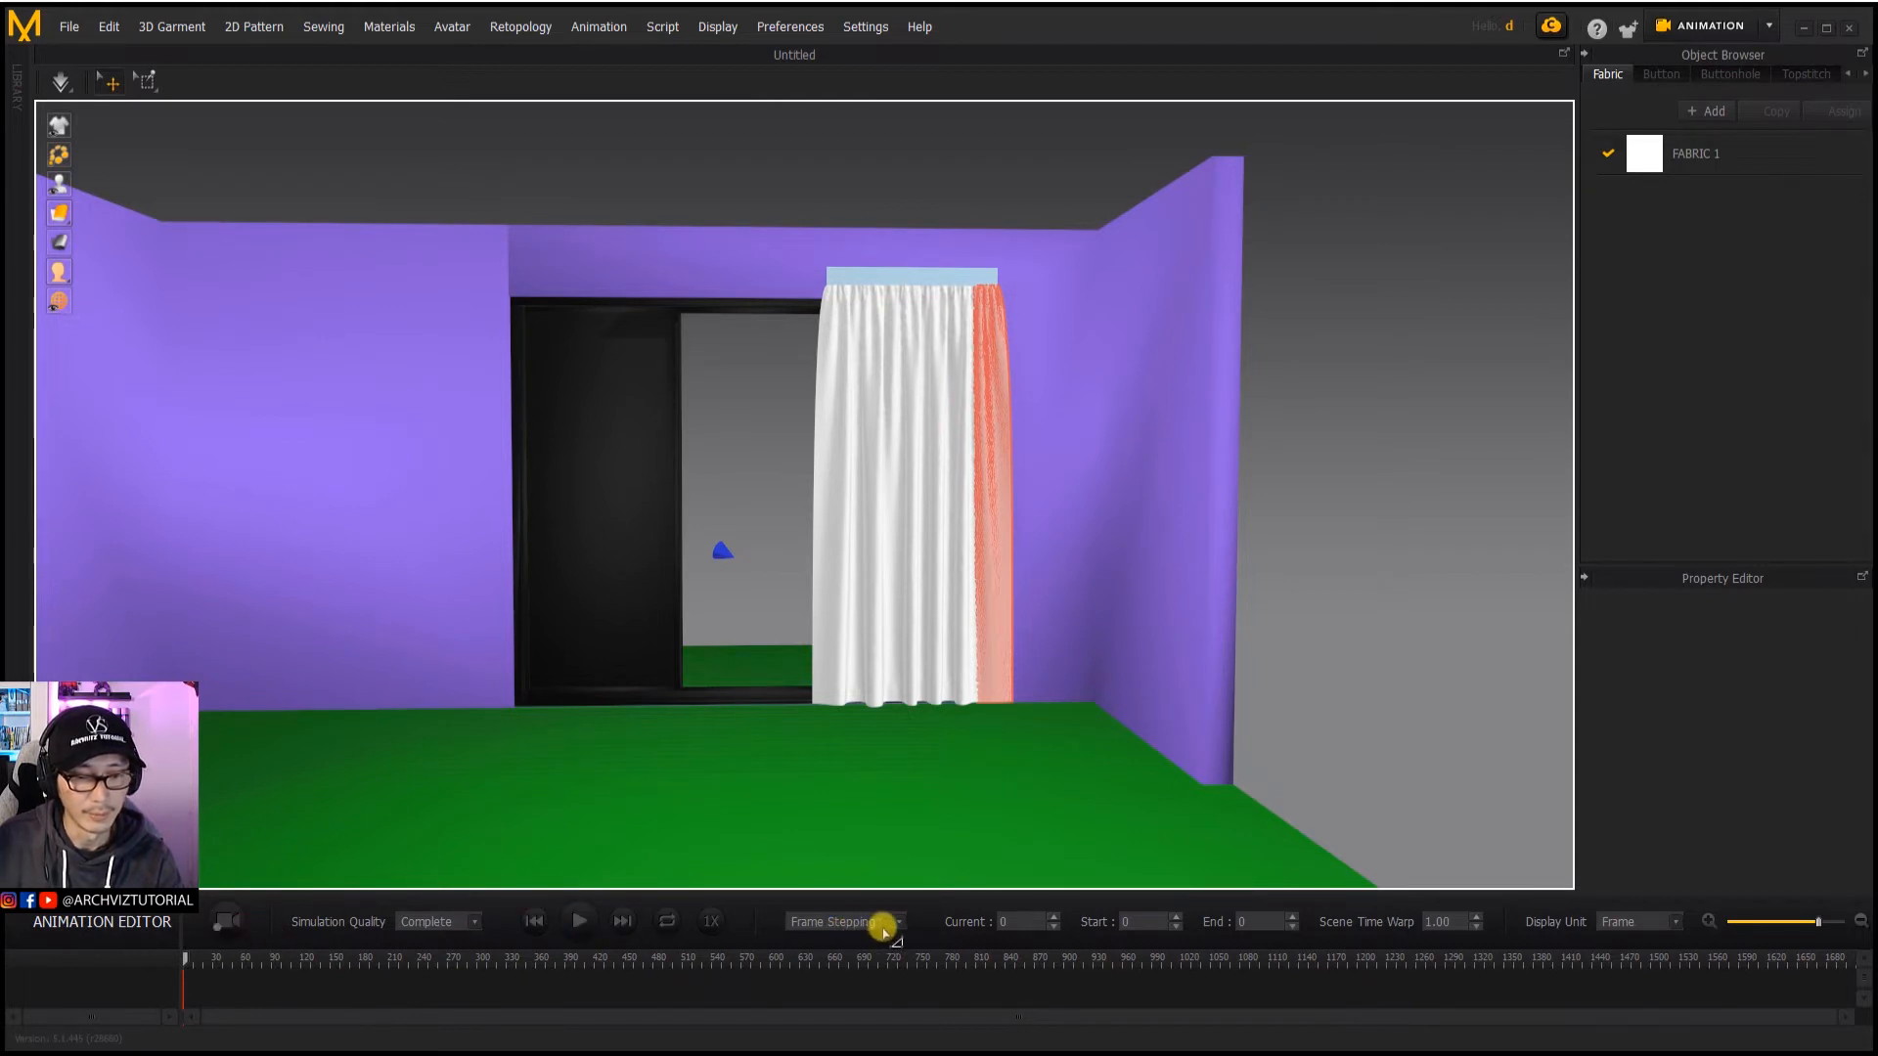
click(888, 922)
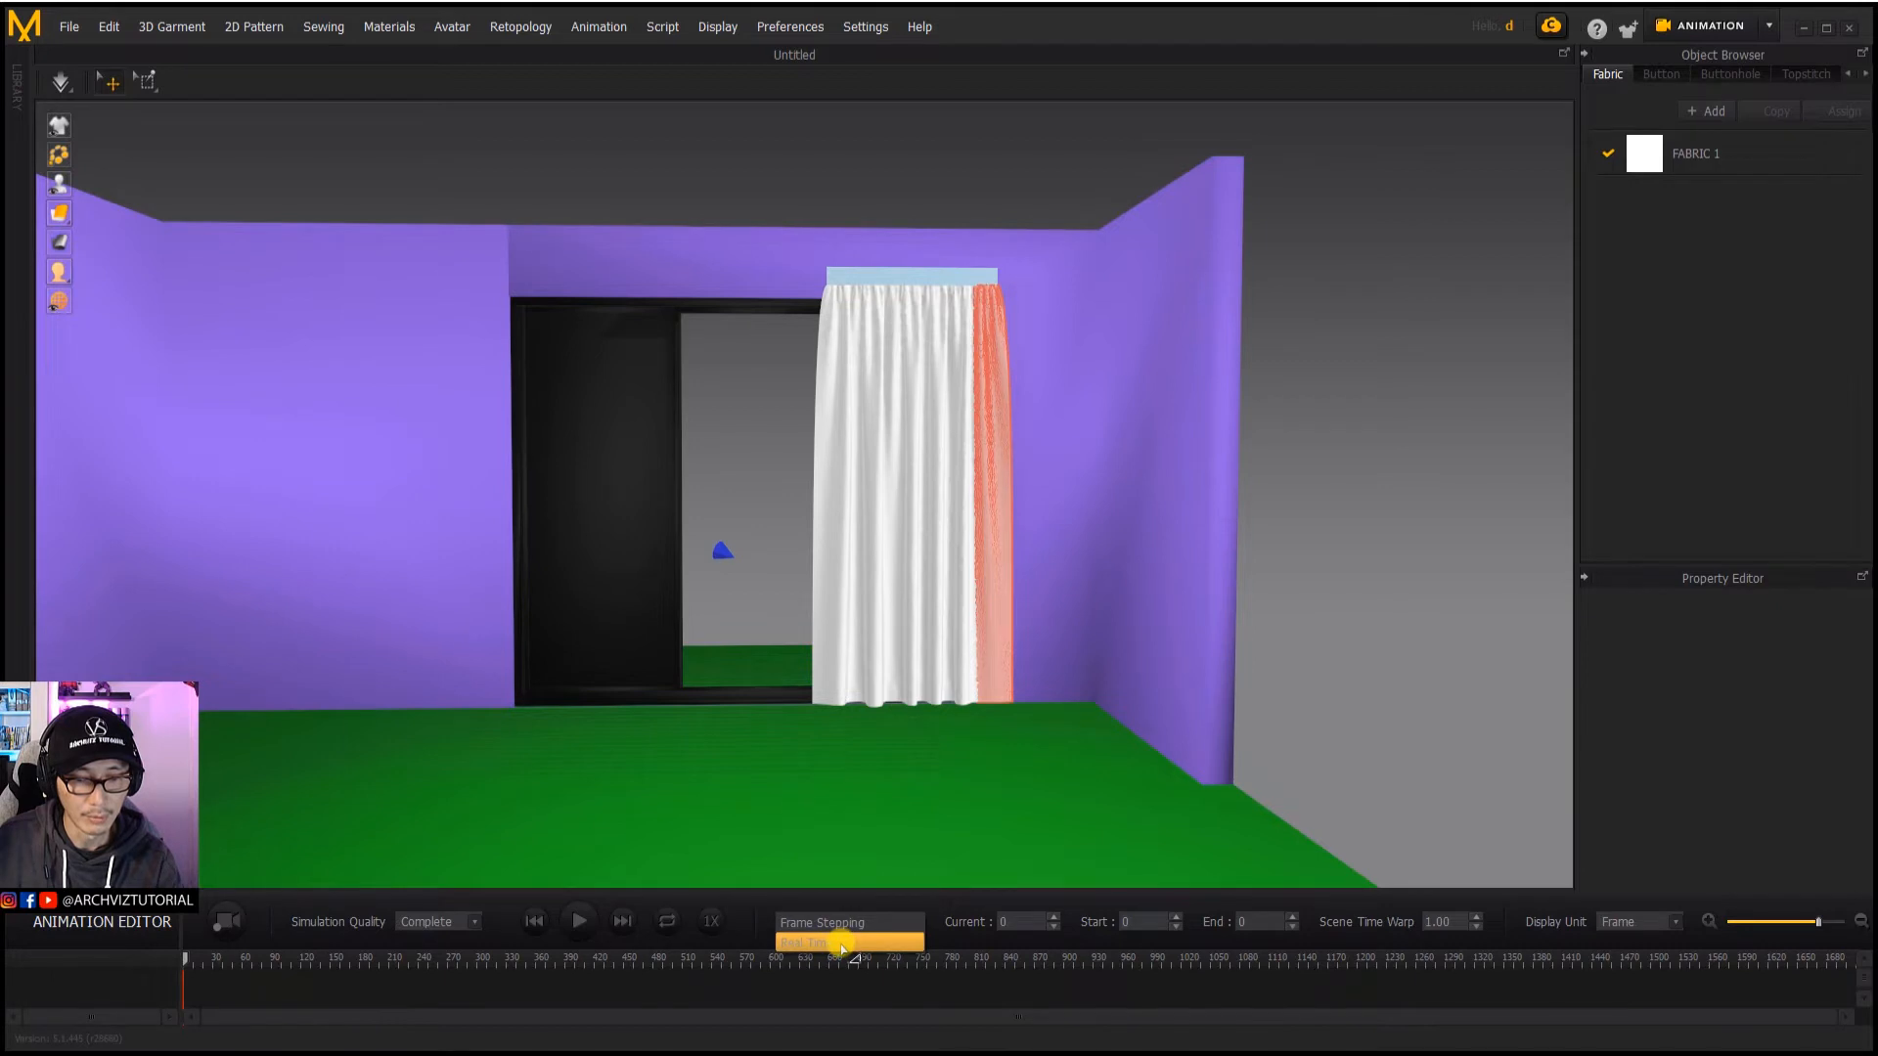
click(841, 945)
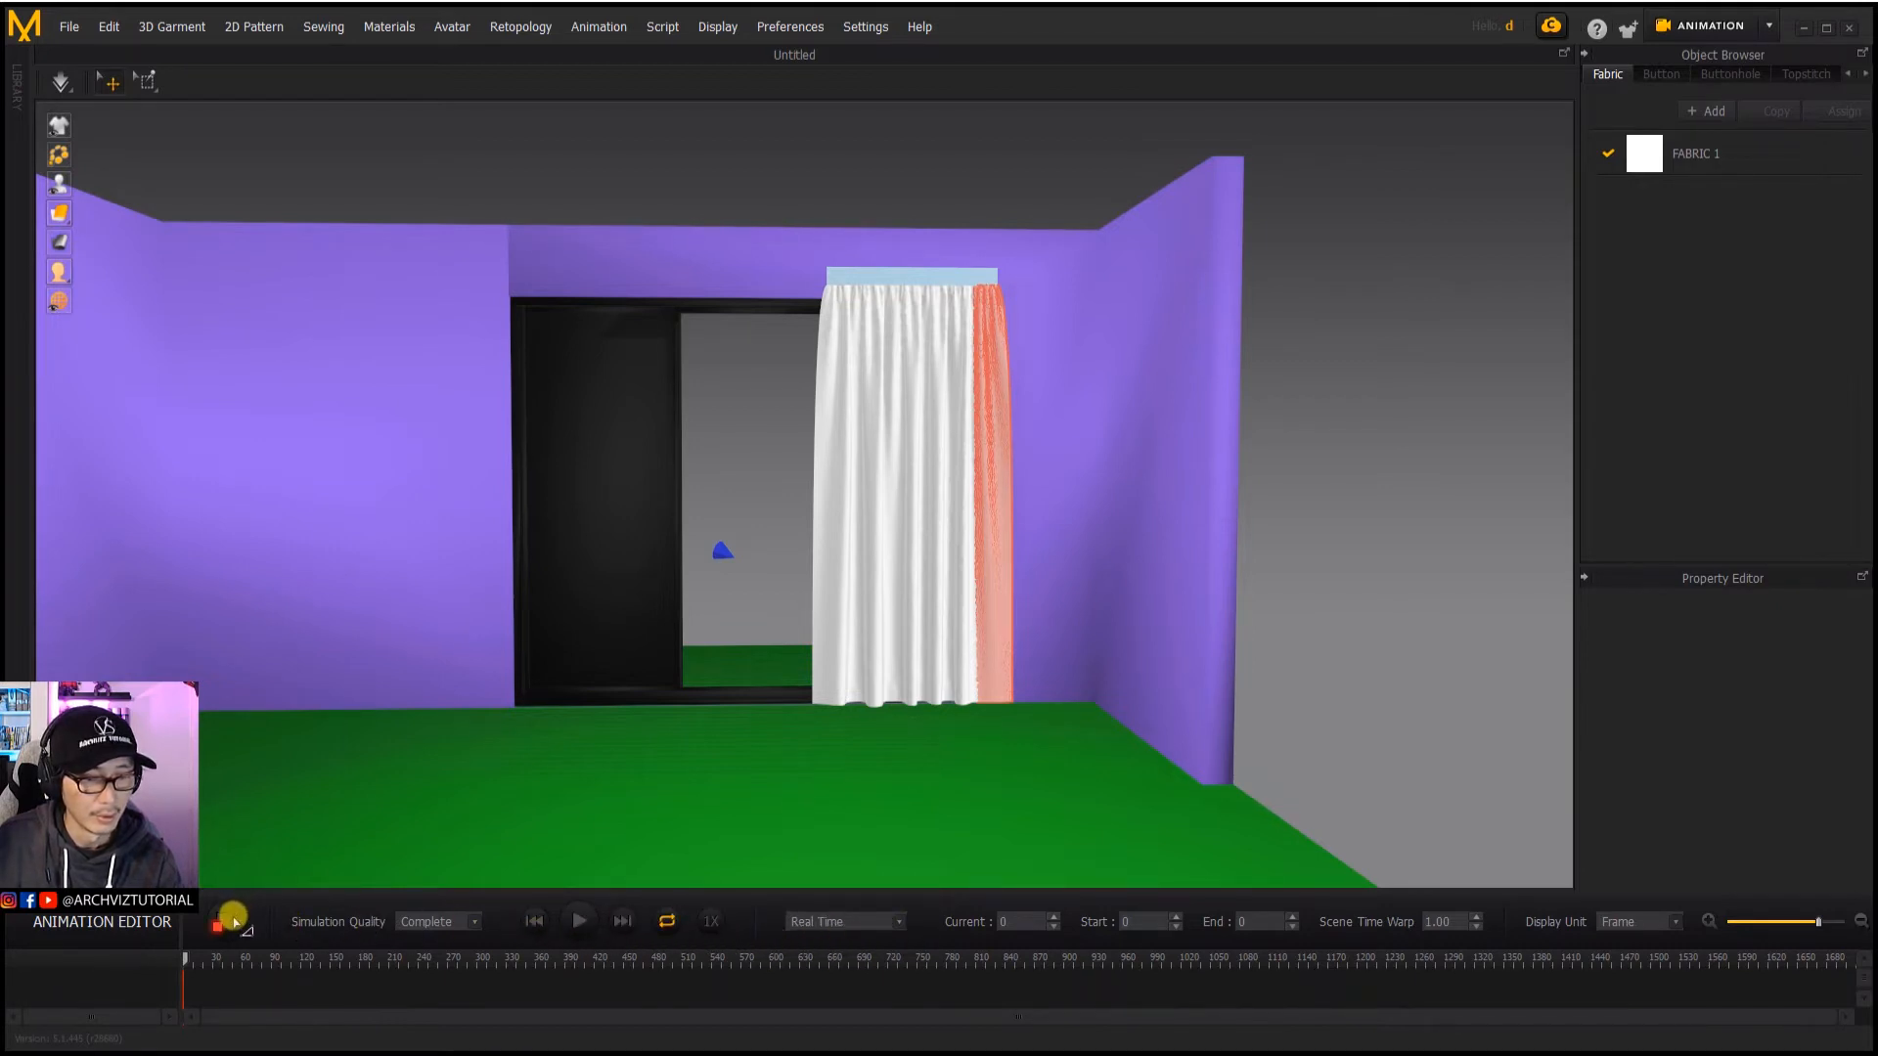
click(232, 920)
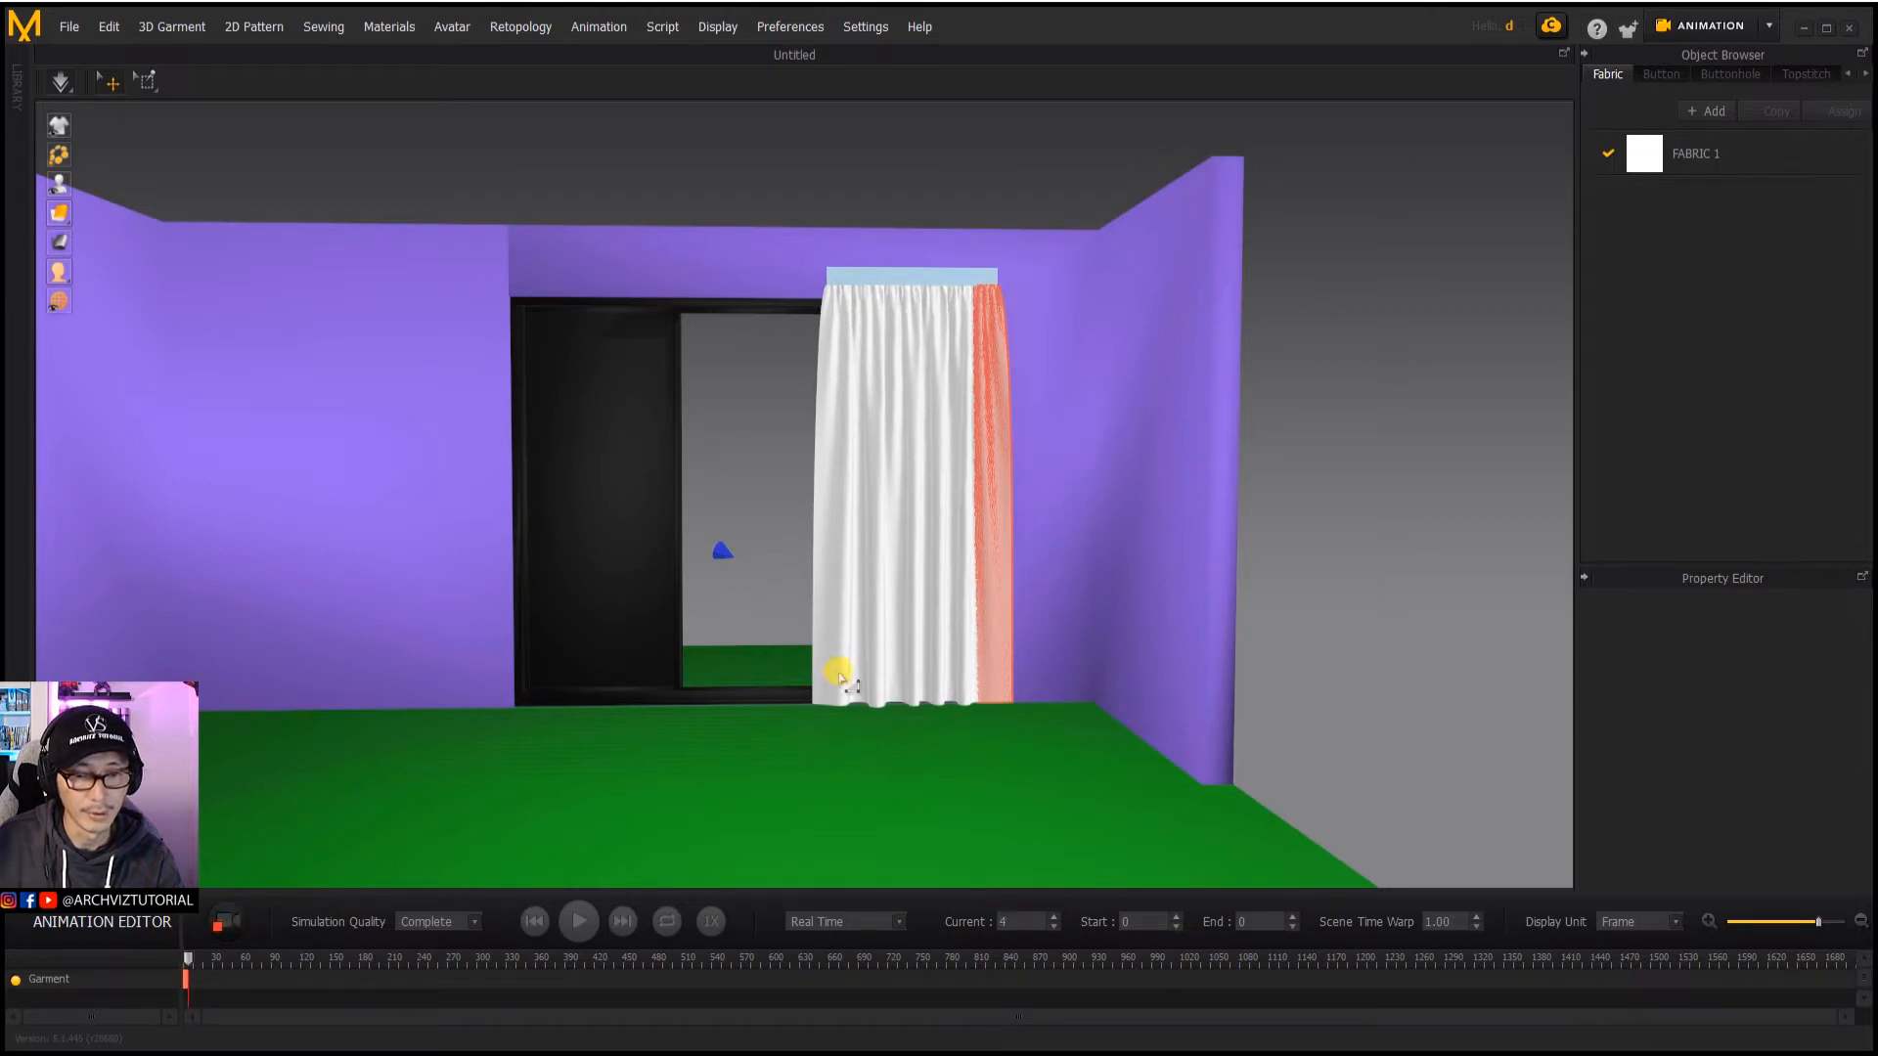
Step: Examine from several angles how the unpinned part of the curtain moves in the wind while the simulation records
drag(842, 681, 846, 673)
scroll(849, 667, up, 1)
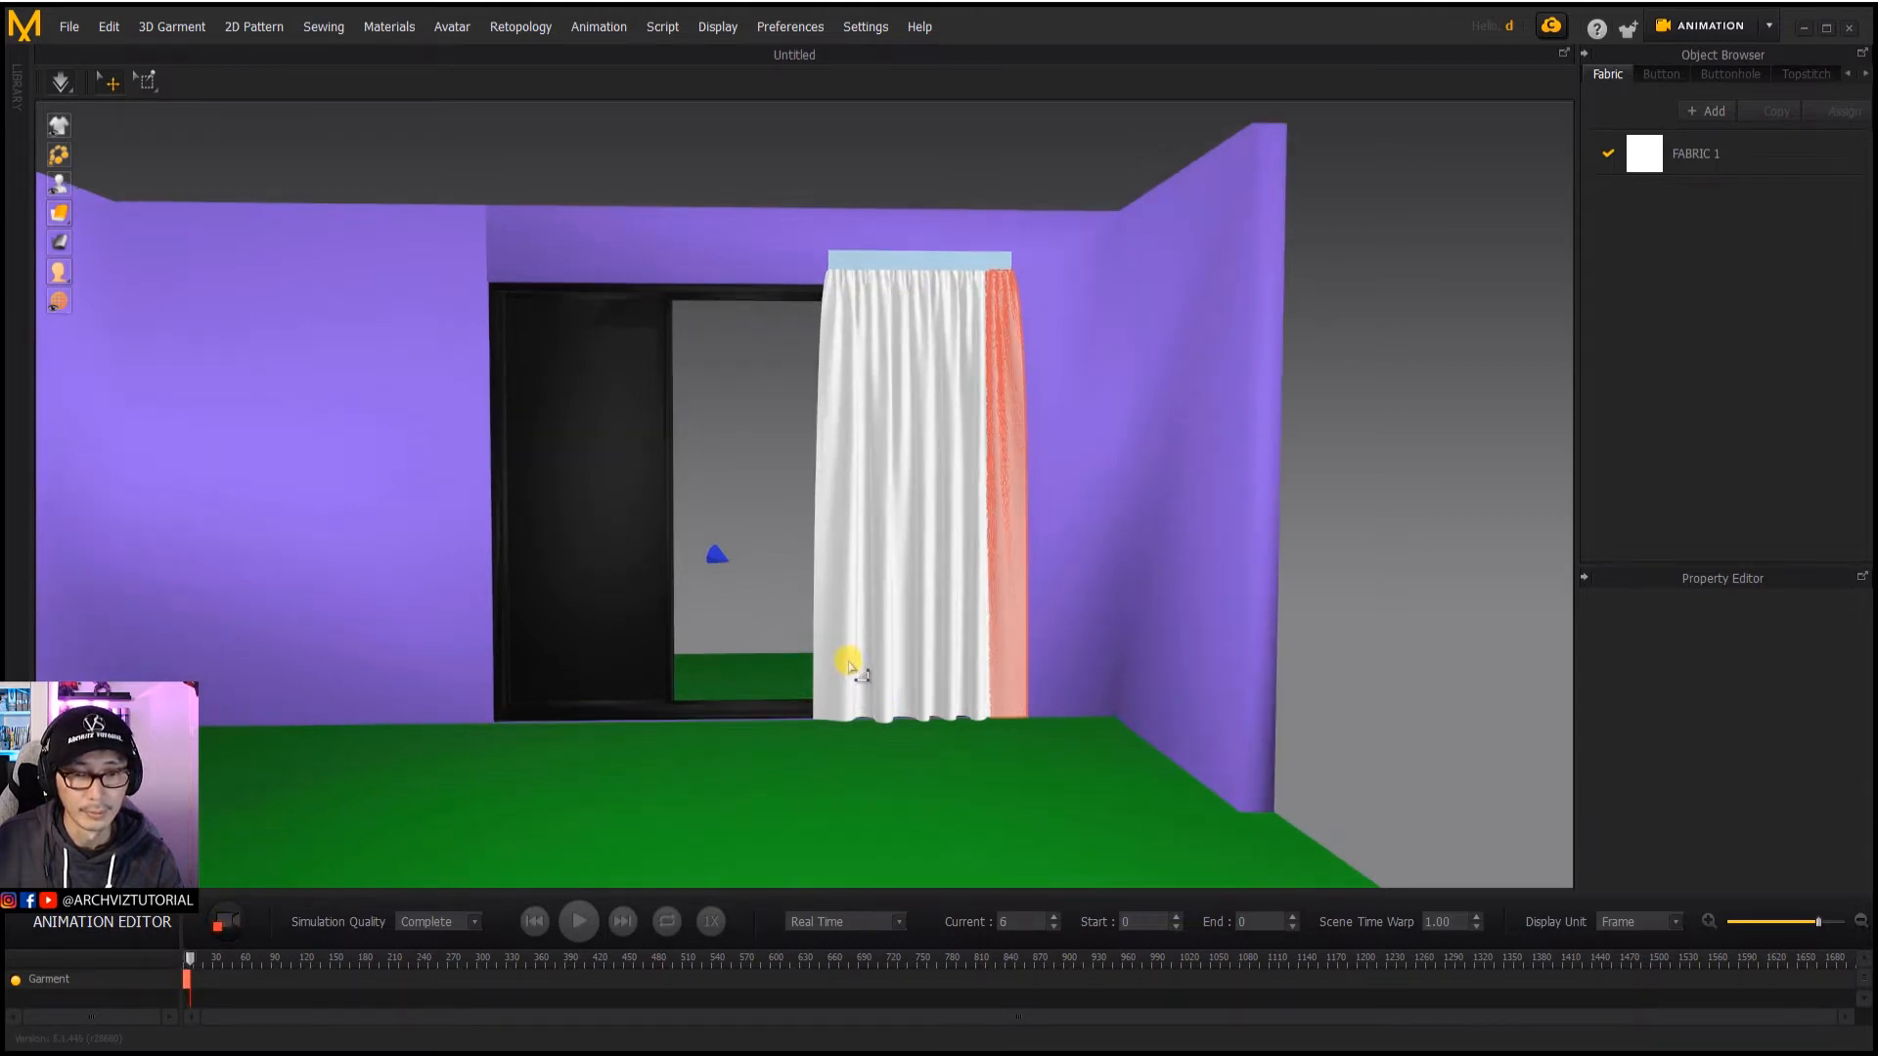
right_drag(844, 666, 834, 669)
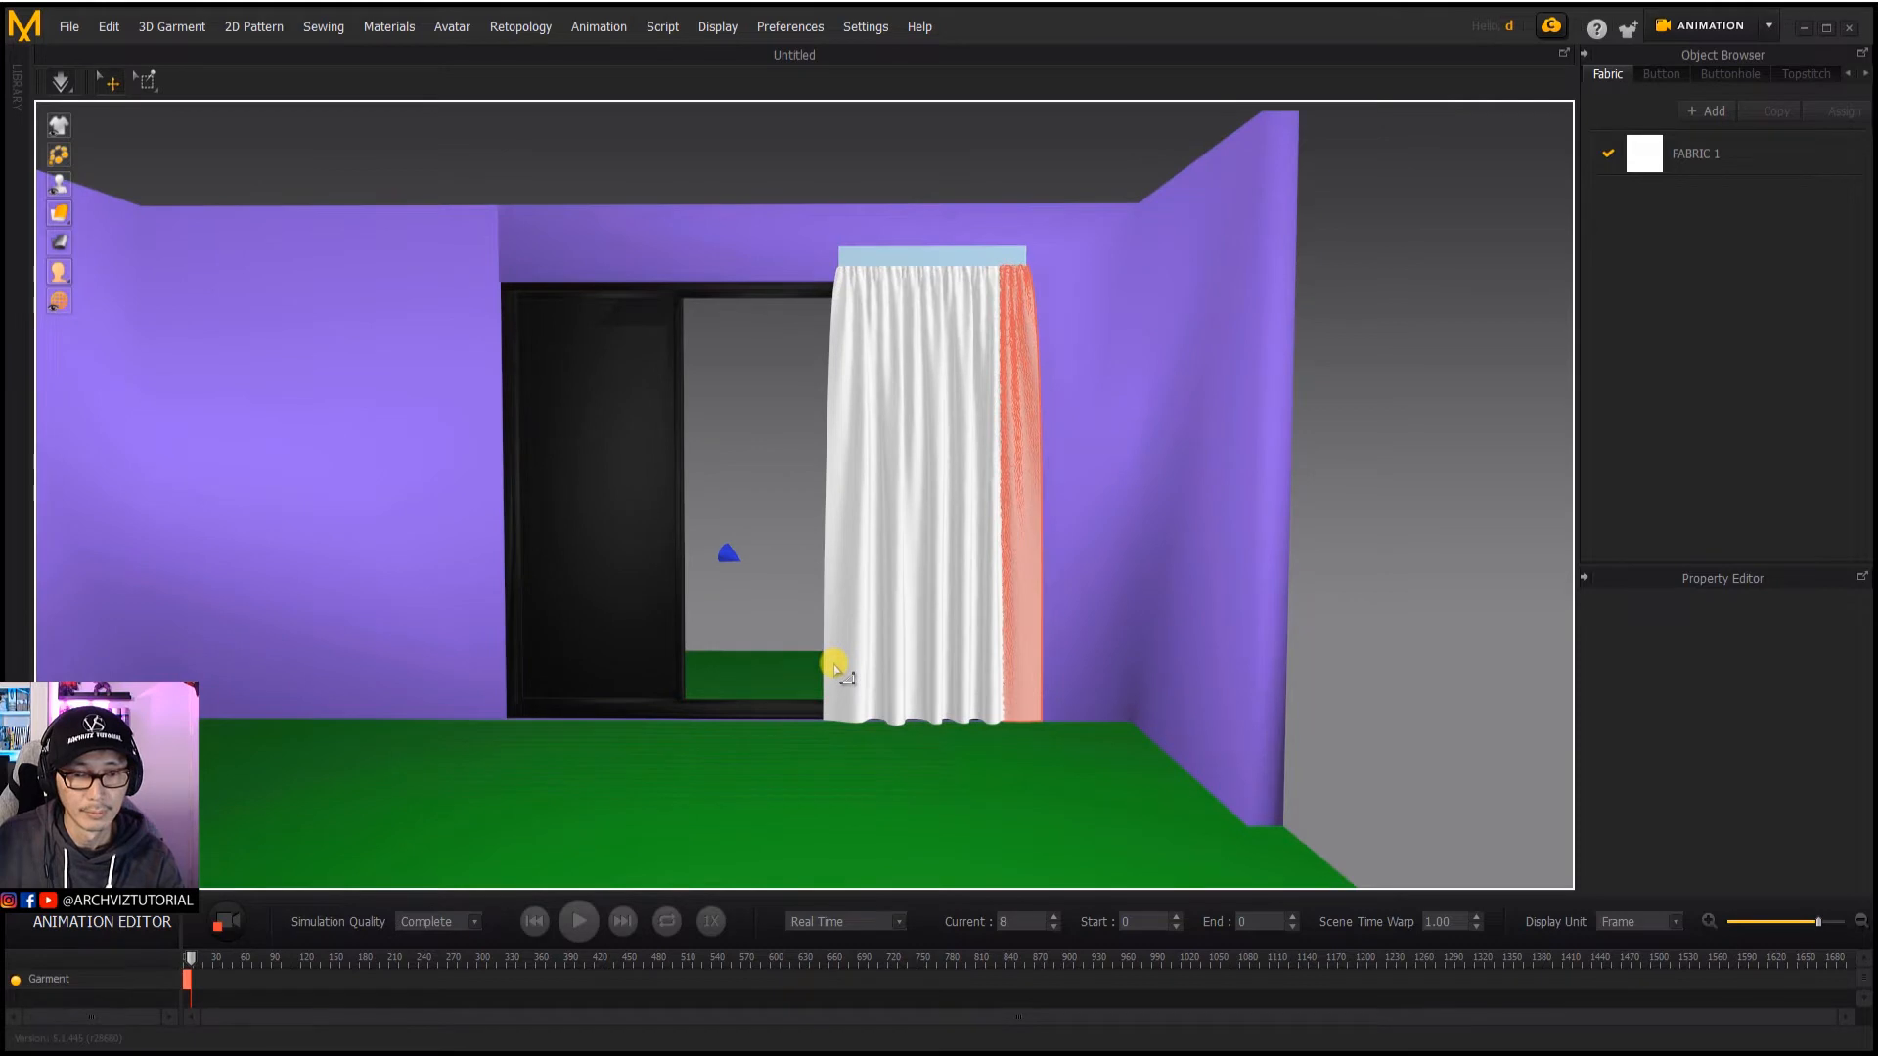
right_click(800, 612)
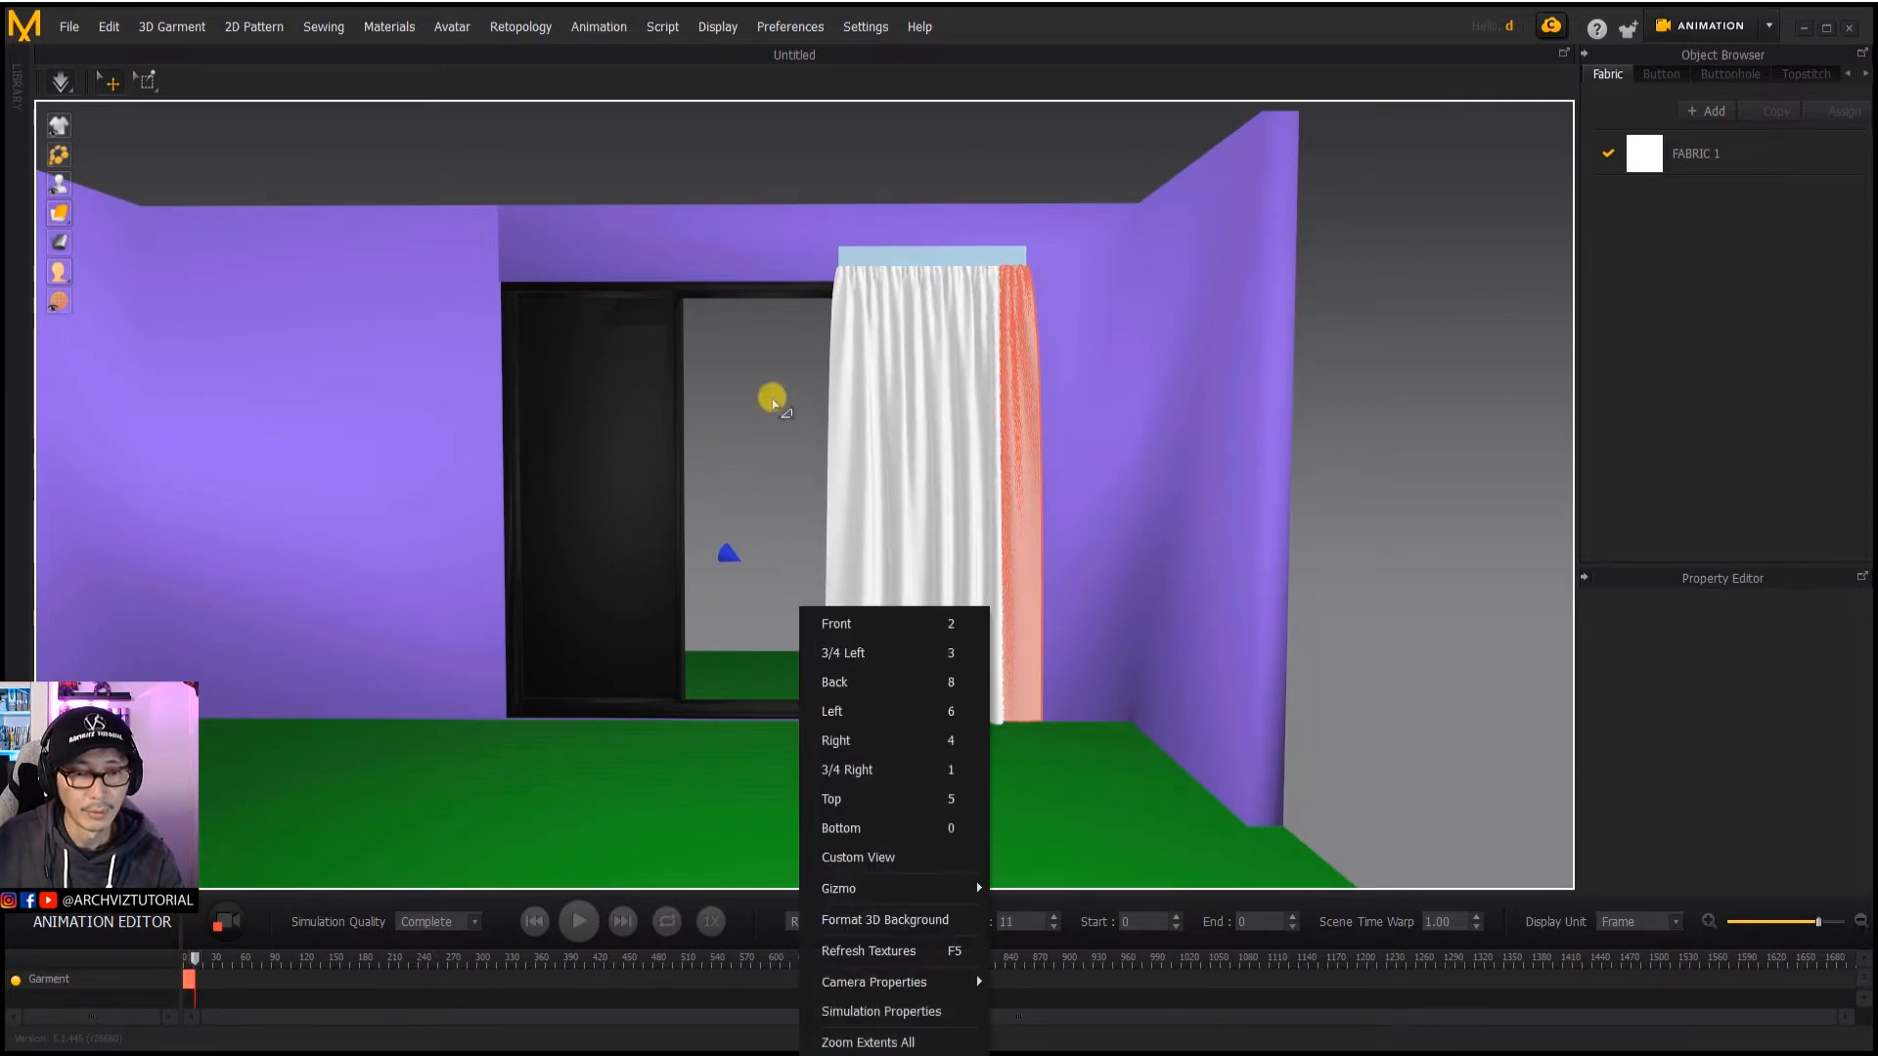
right_click(773, 401)
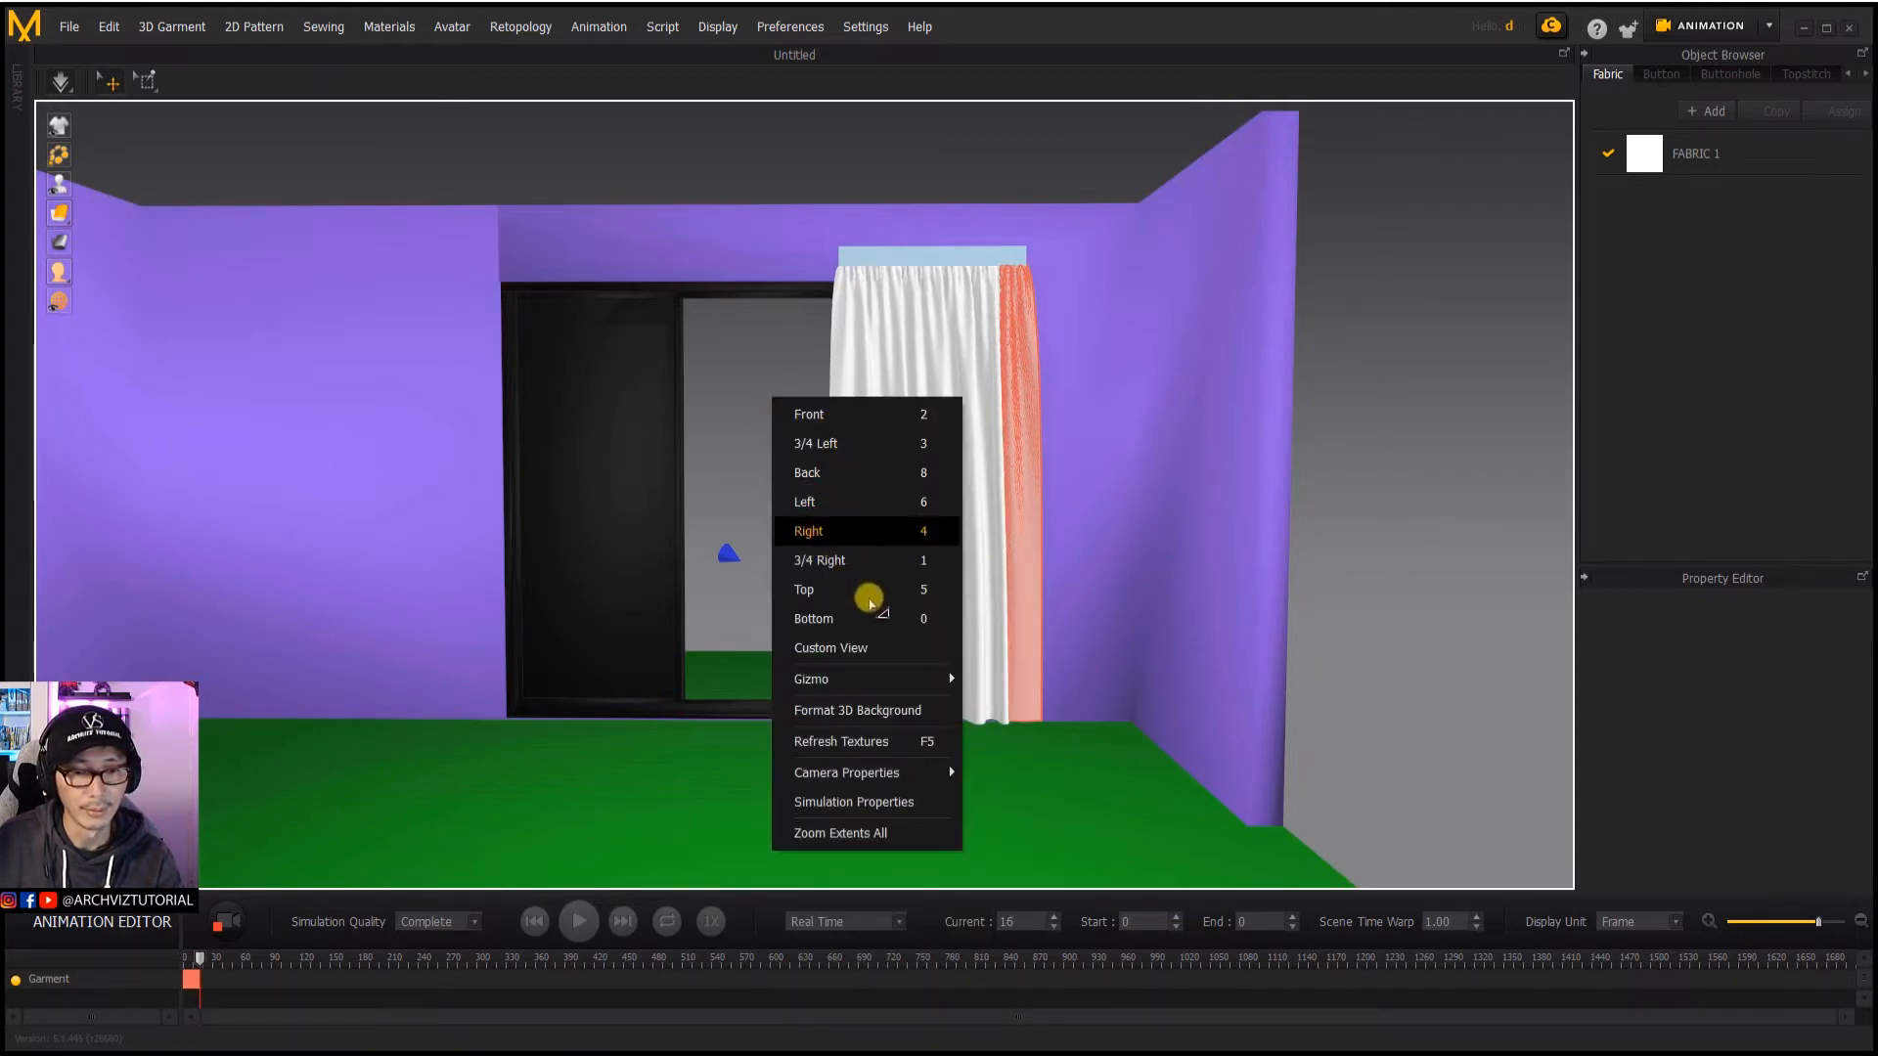
click(736, 443)
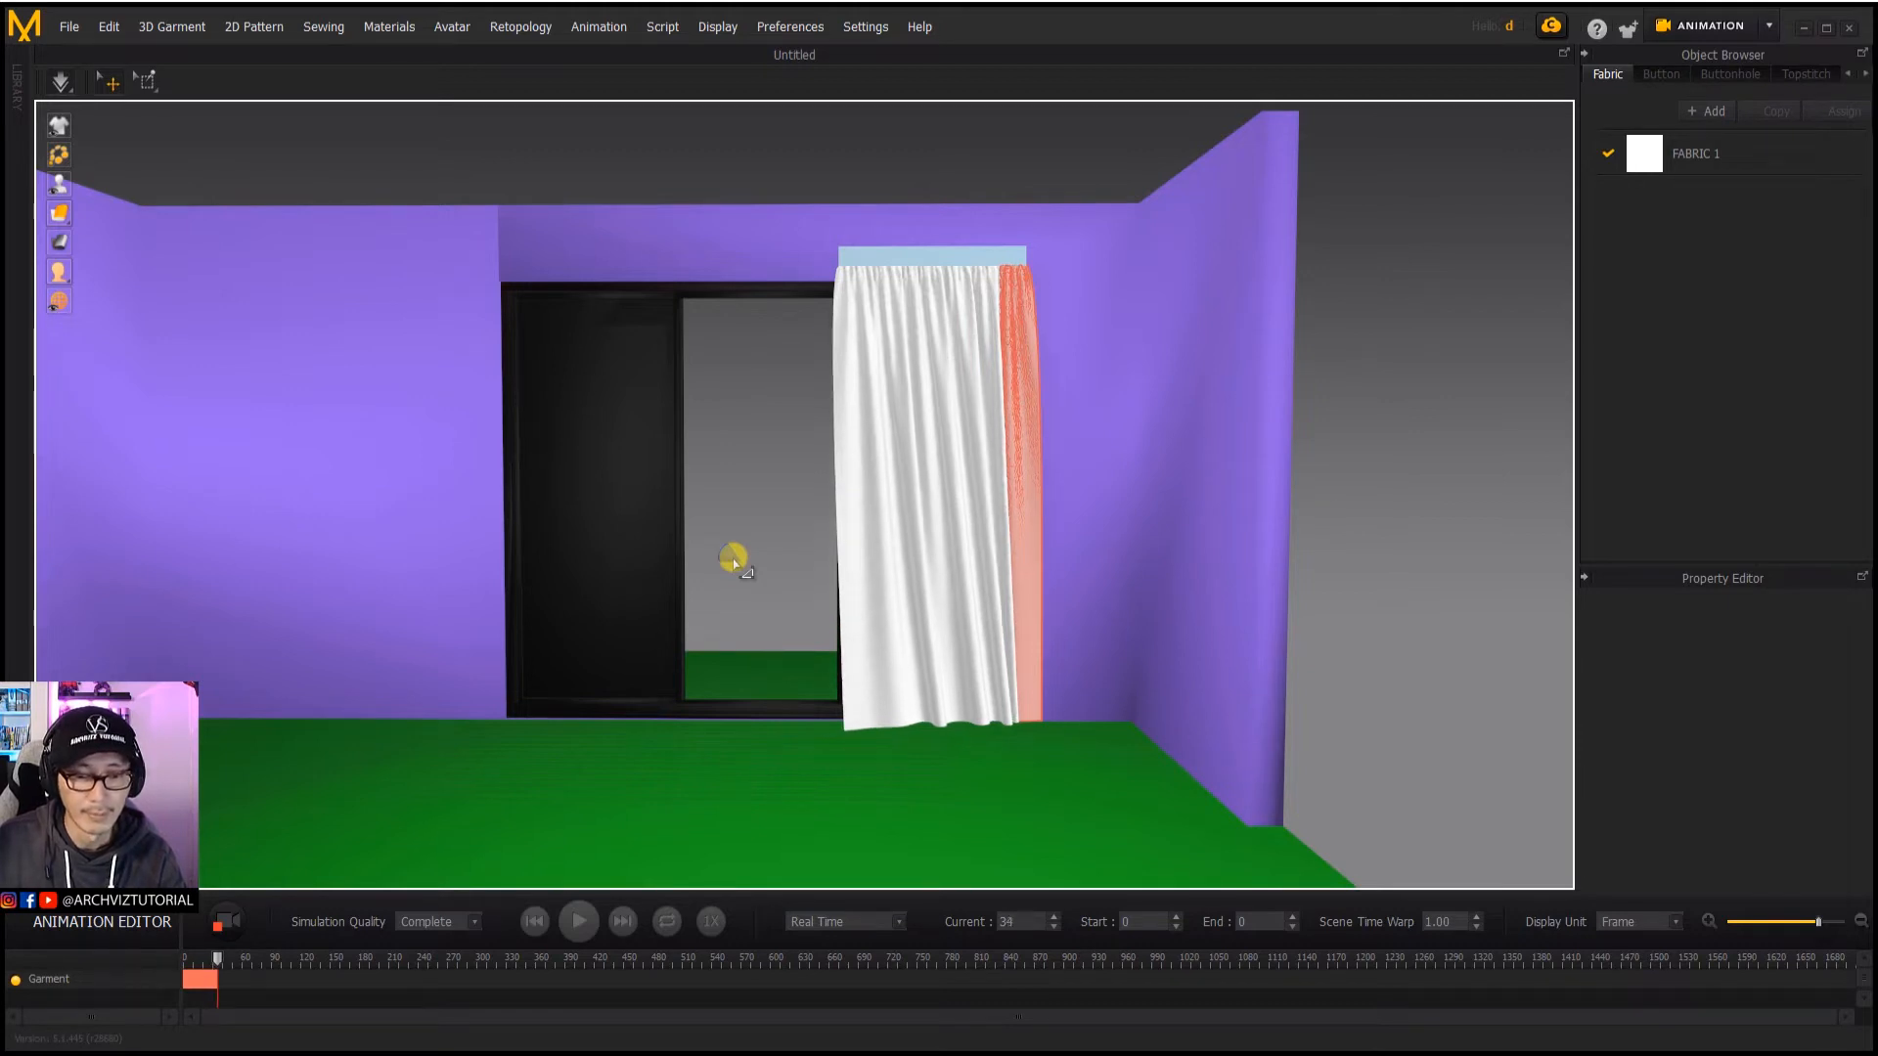
click(732, 557)
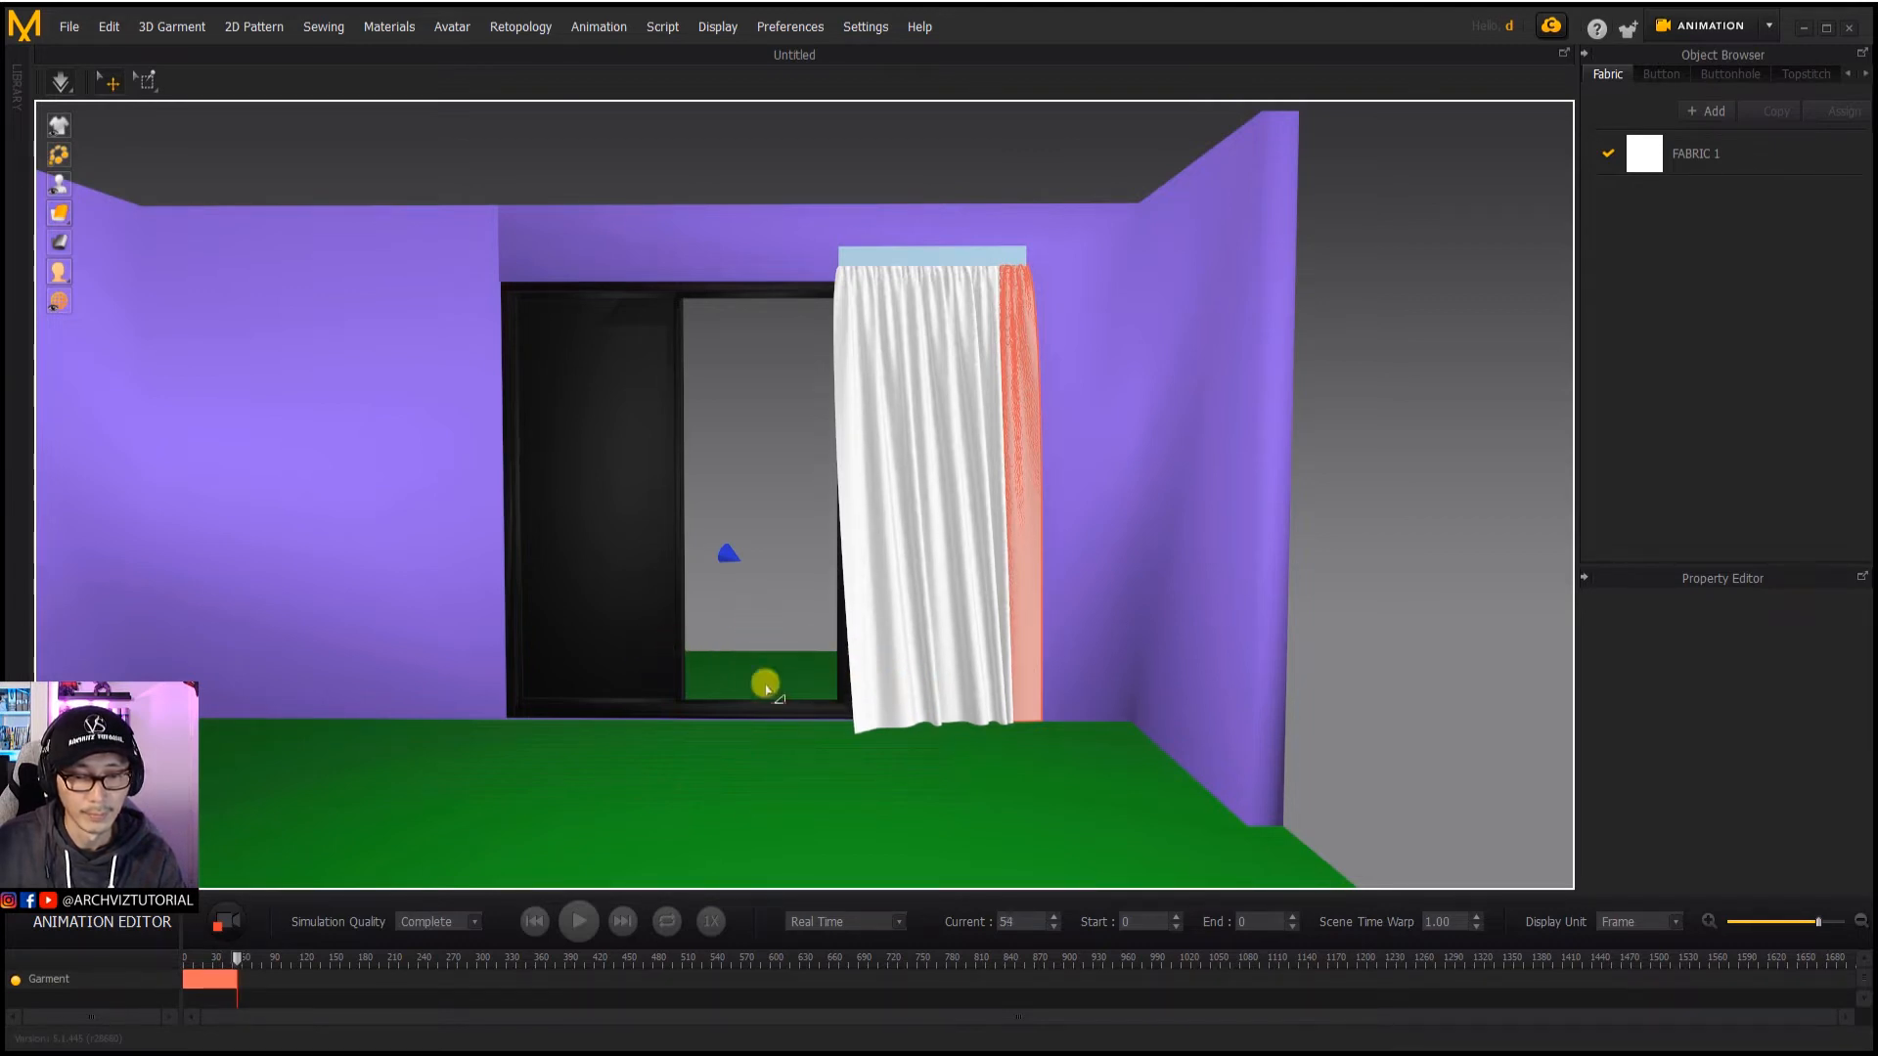
right_drag(775, 772, 734, 637)
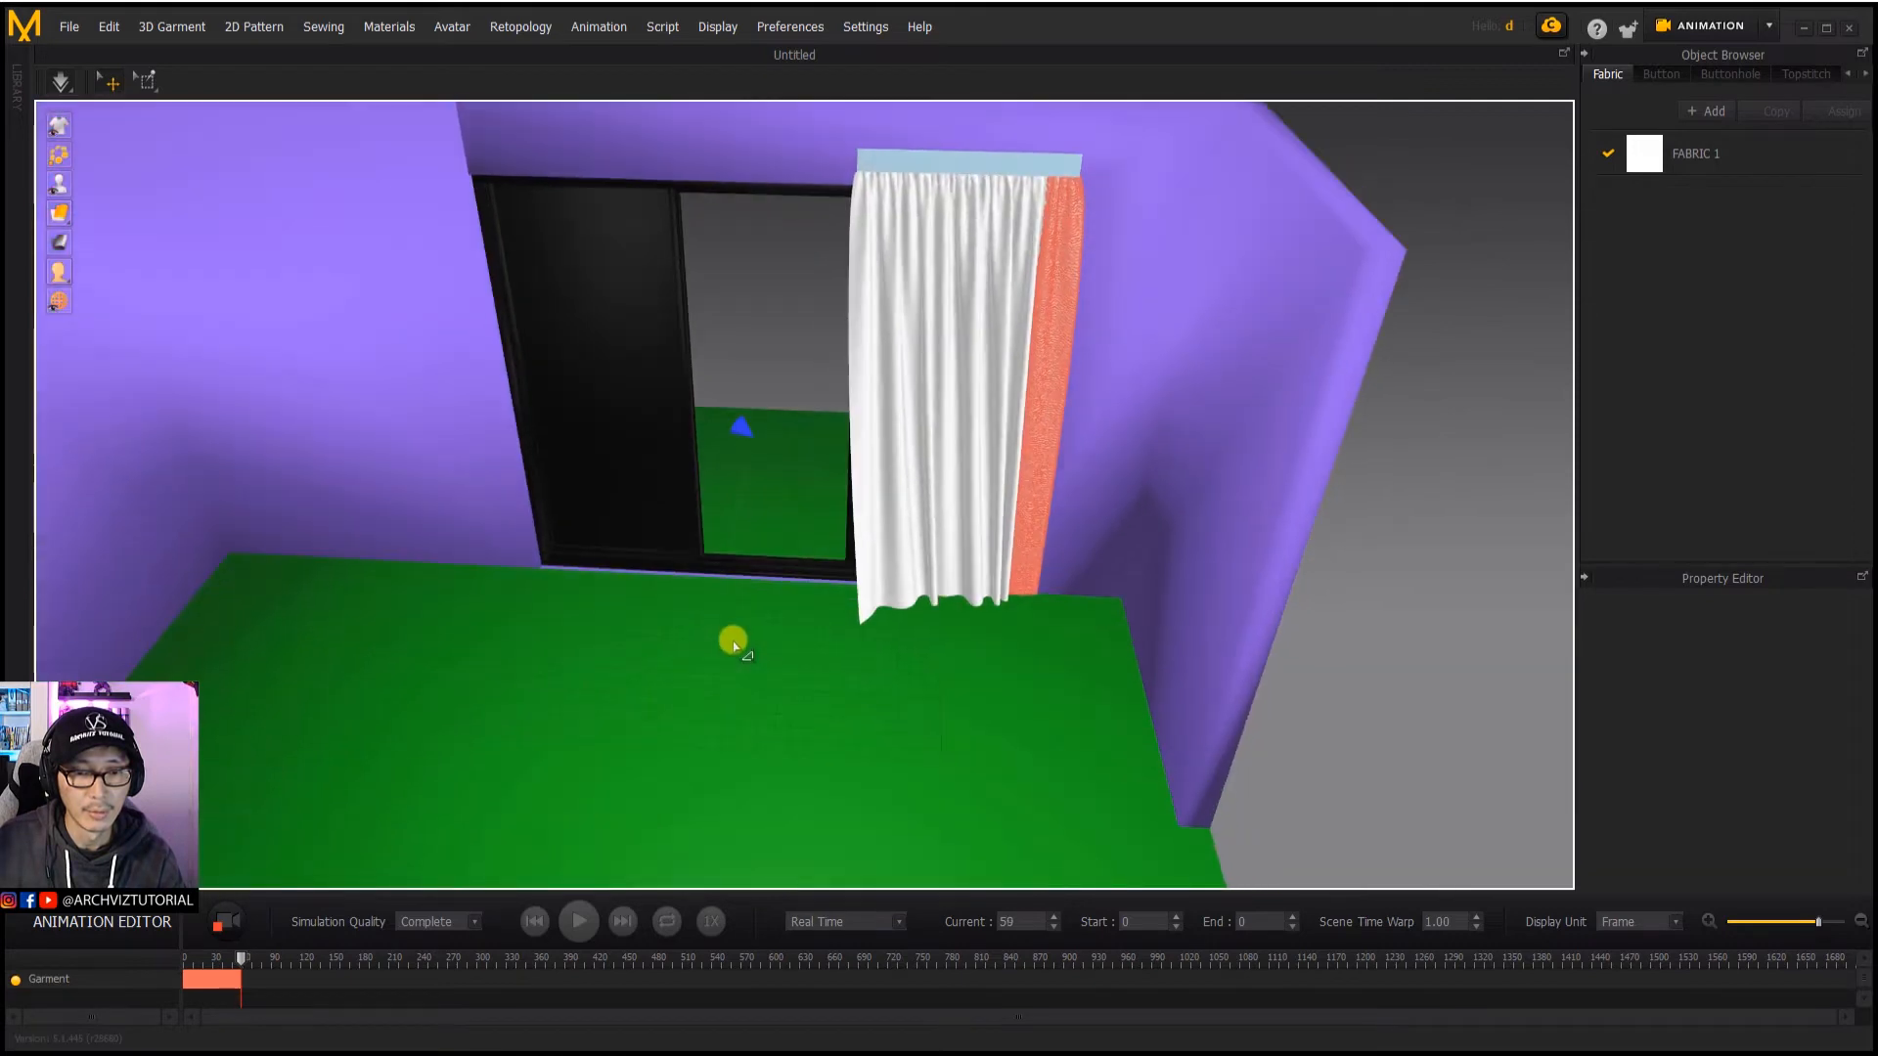
mouse_move(865, 388)
right_down()
mouse_move(822, 352)
mouse_move(872, 390)
mouse_move(836, 437)
mouse_move(926, 479)
mouse_move(834, 436)
mouse_move(890, 528)
mouse_move(854, 410)
right_up()
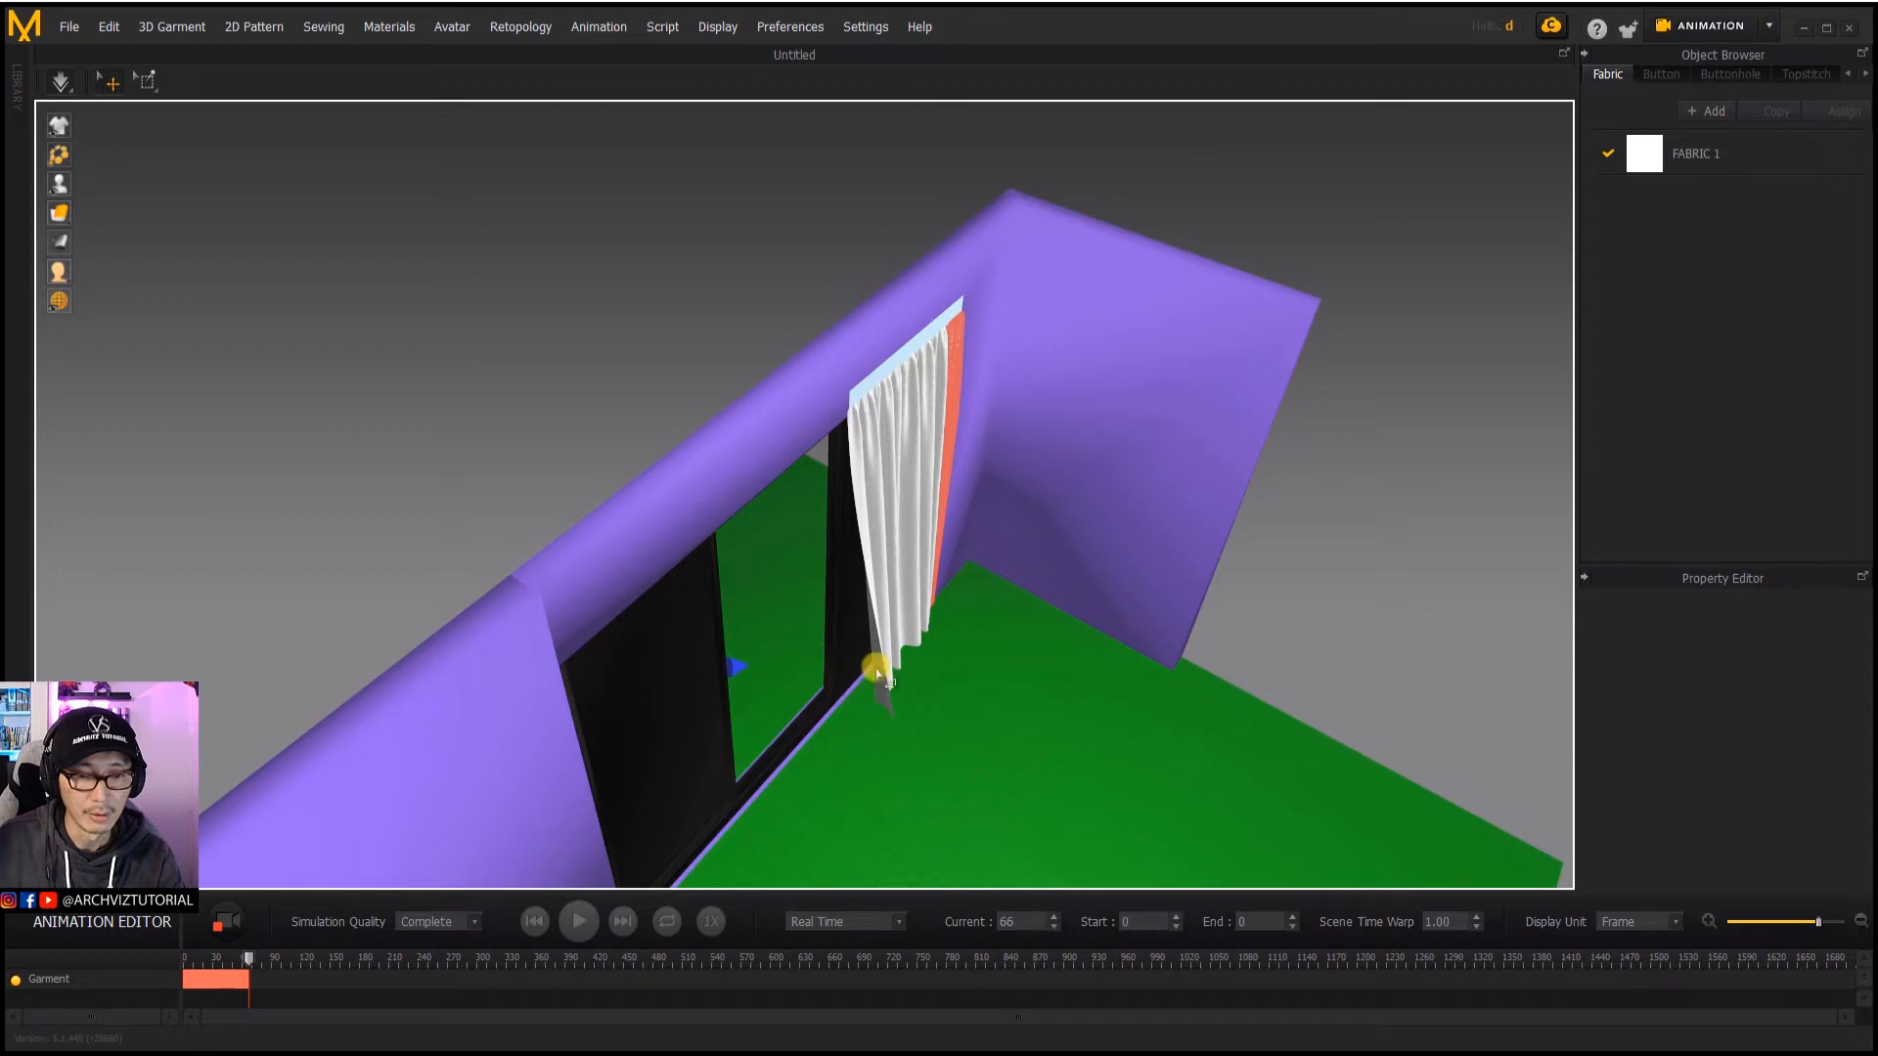
right_drag(946, 674, 827, 637)
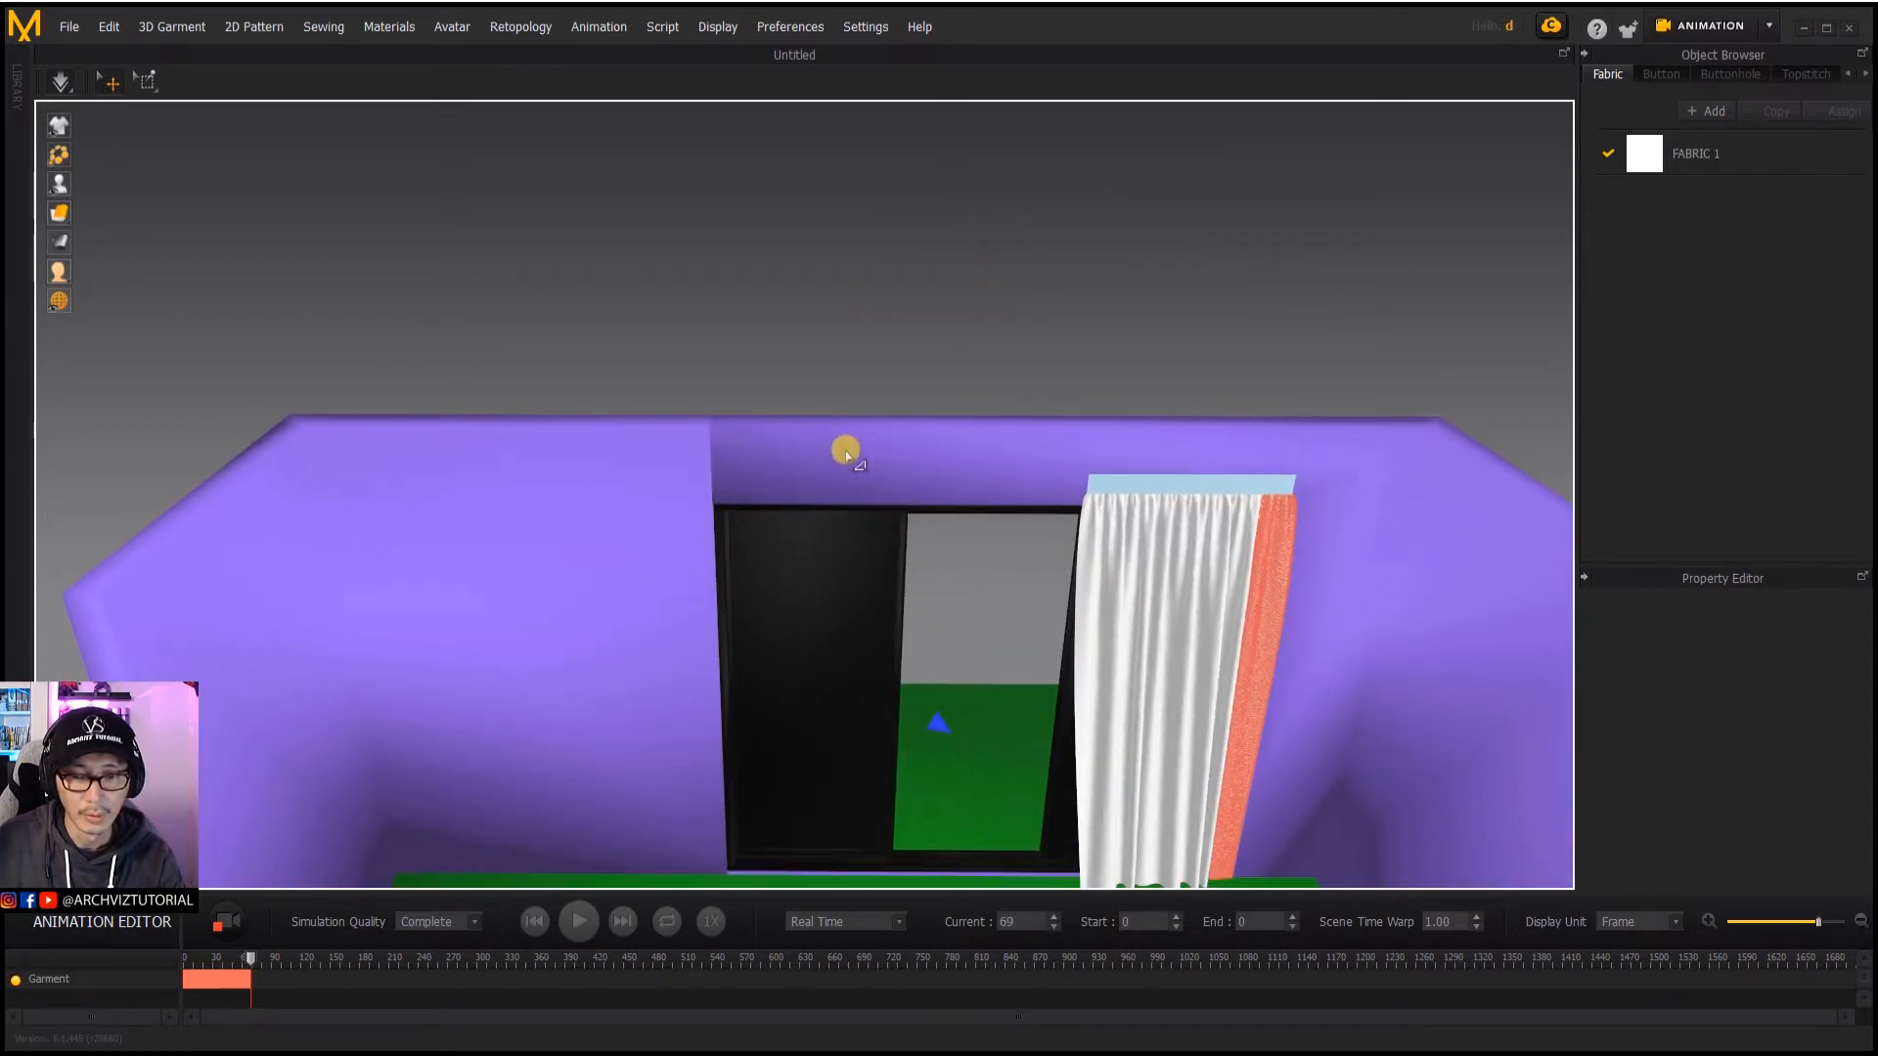
scroll(848, 453, down, 3)
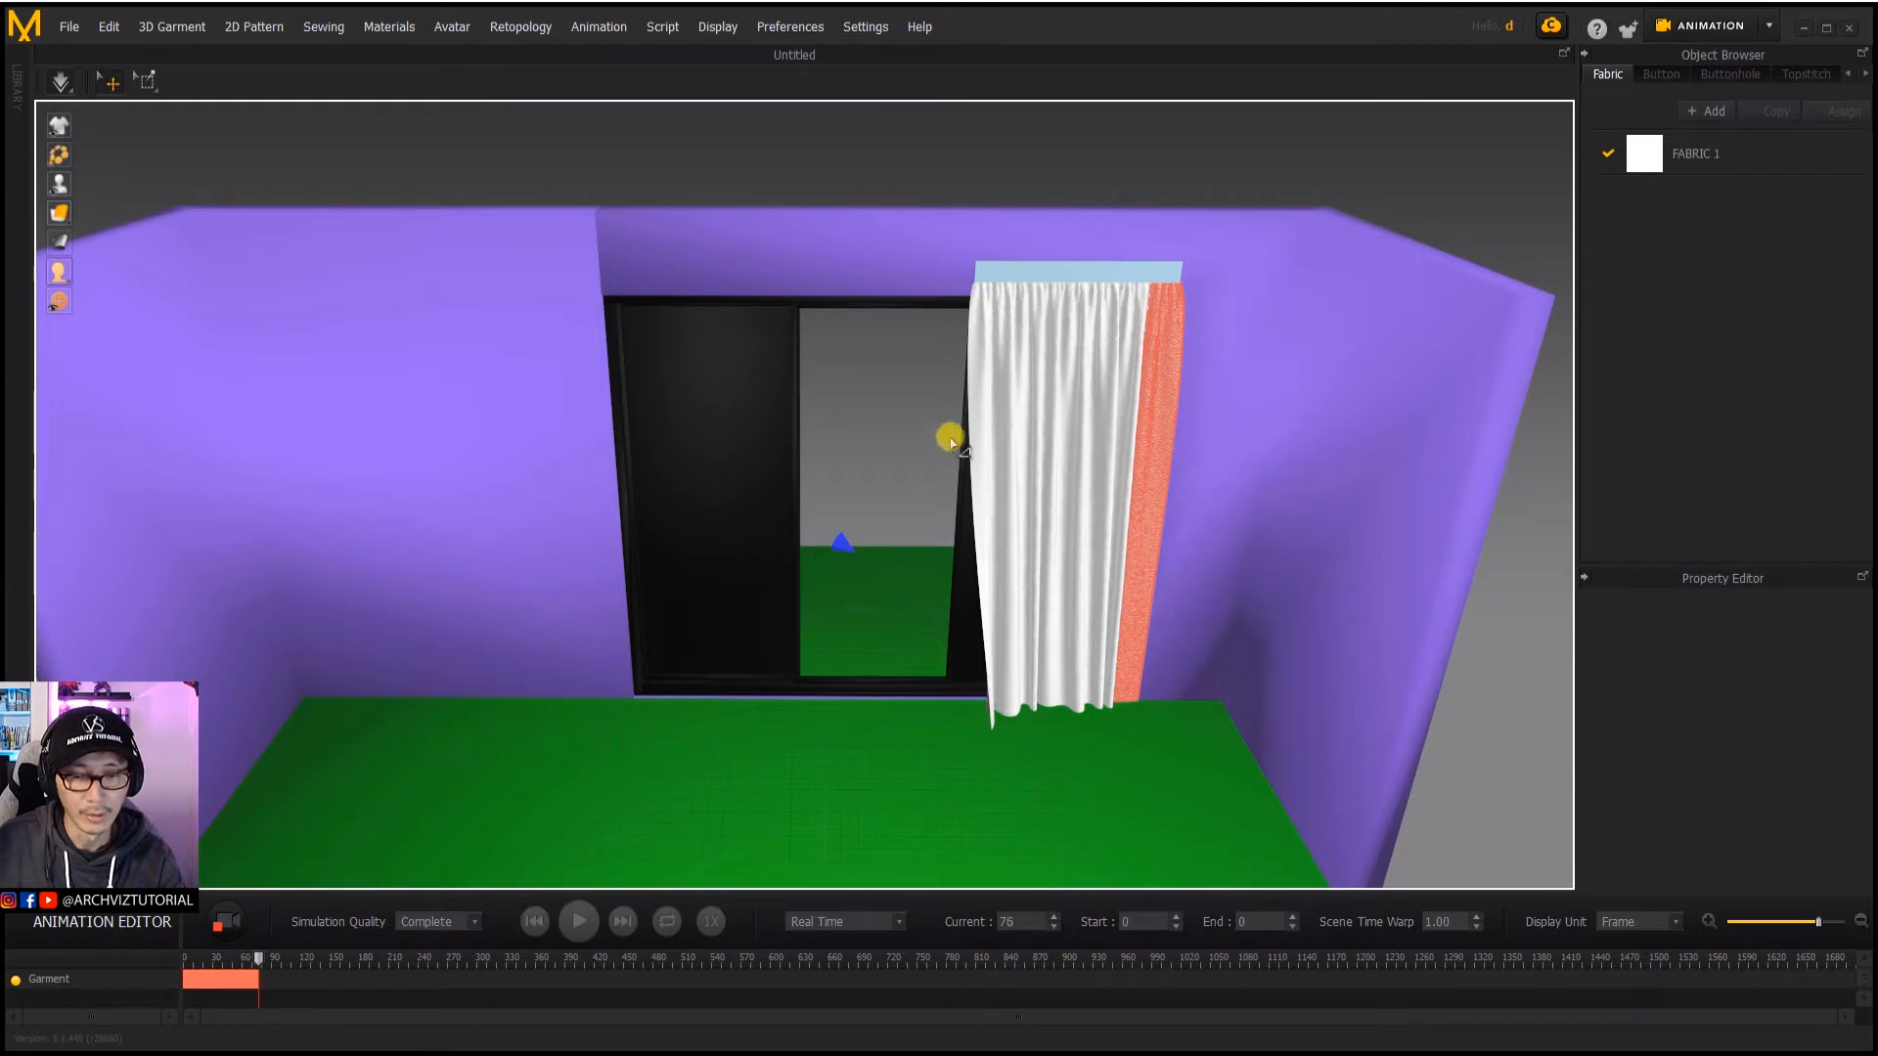
right_drag(913, 469, 799, 251)
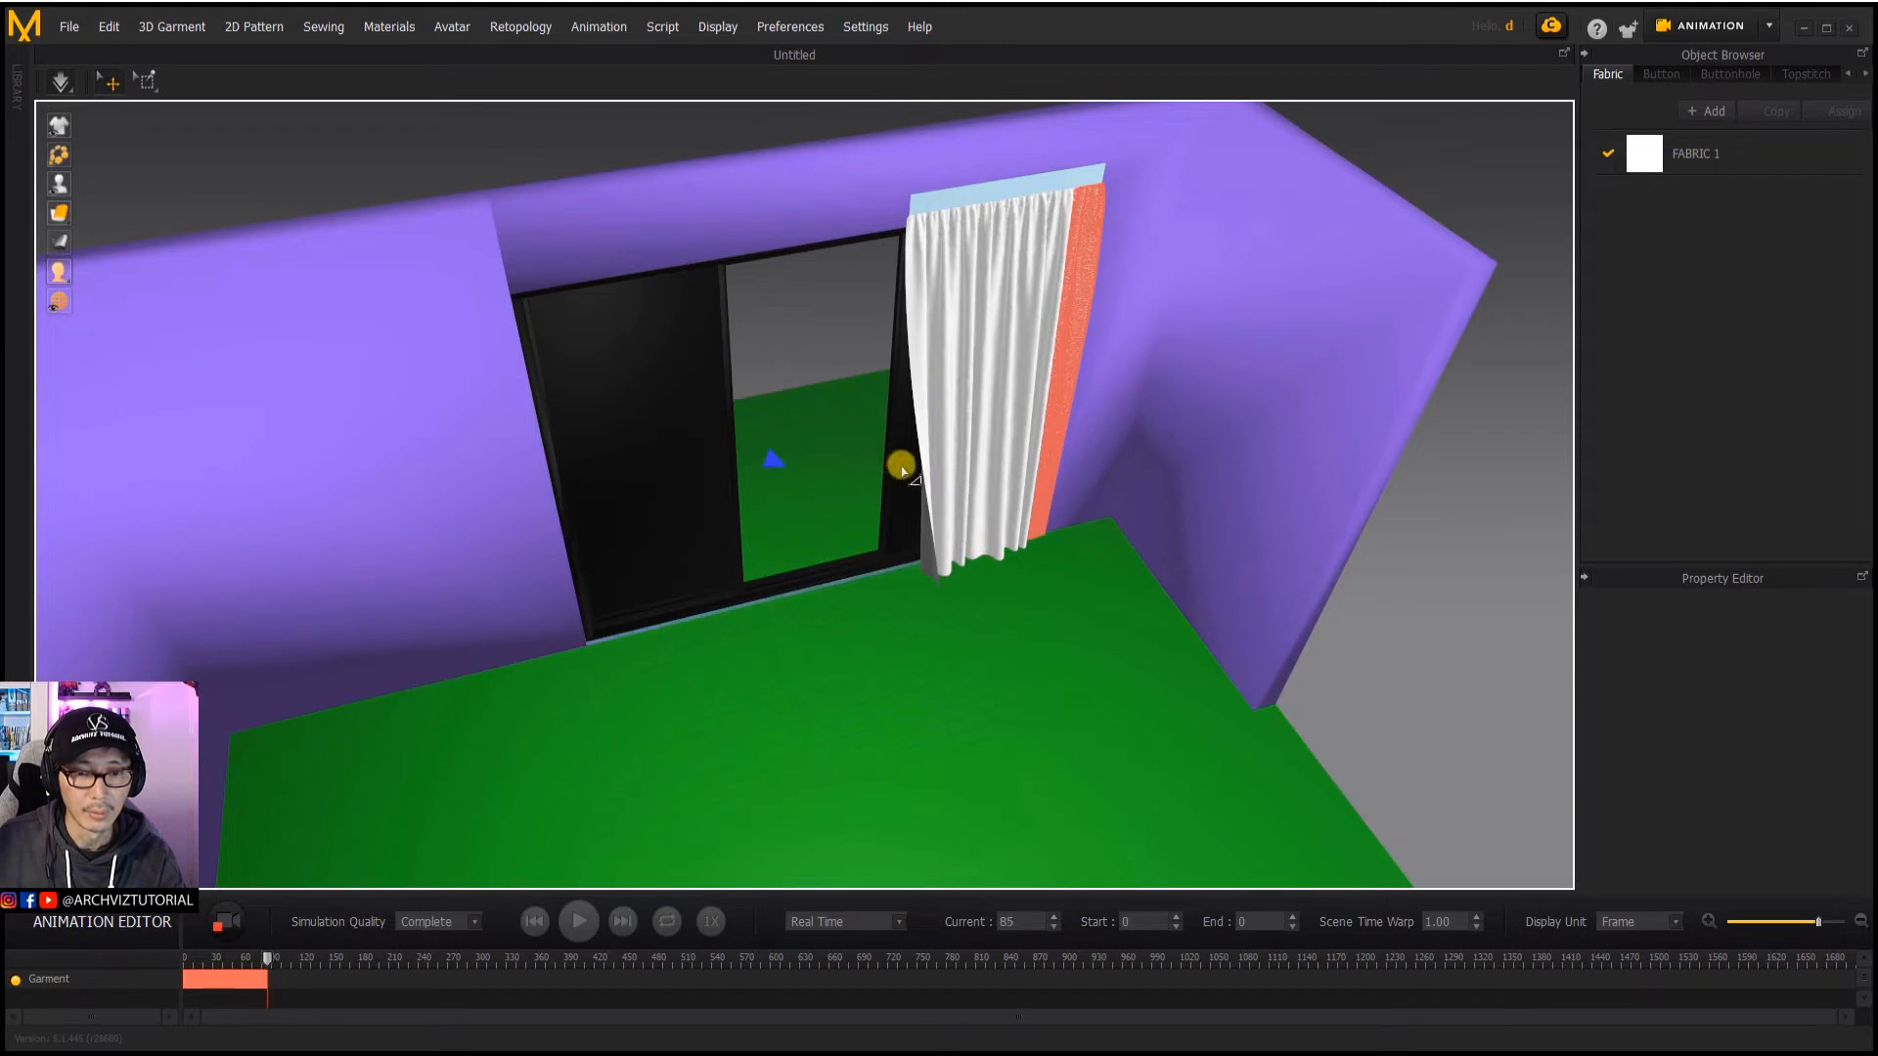
right_drag(920, 522, 871, 479)
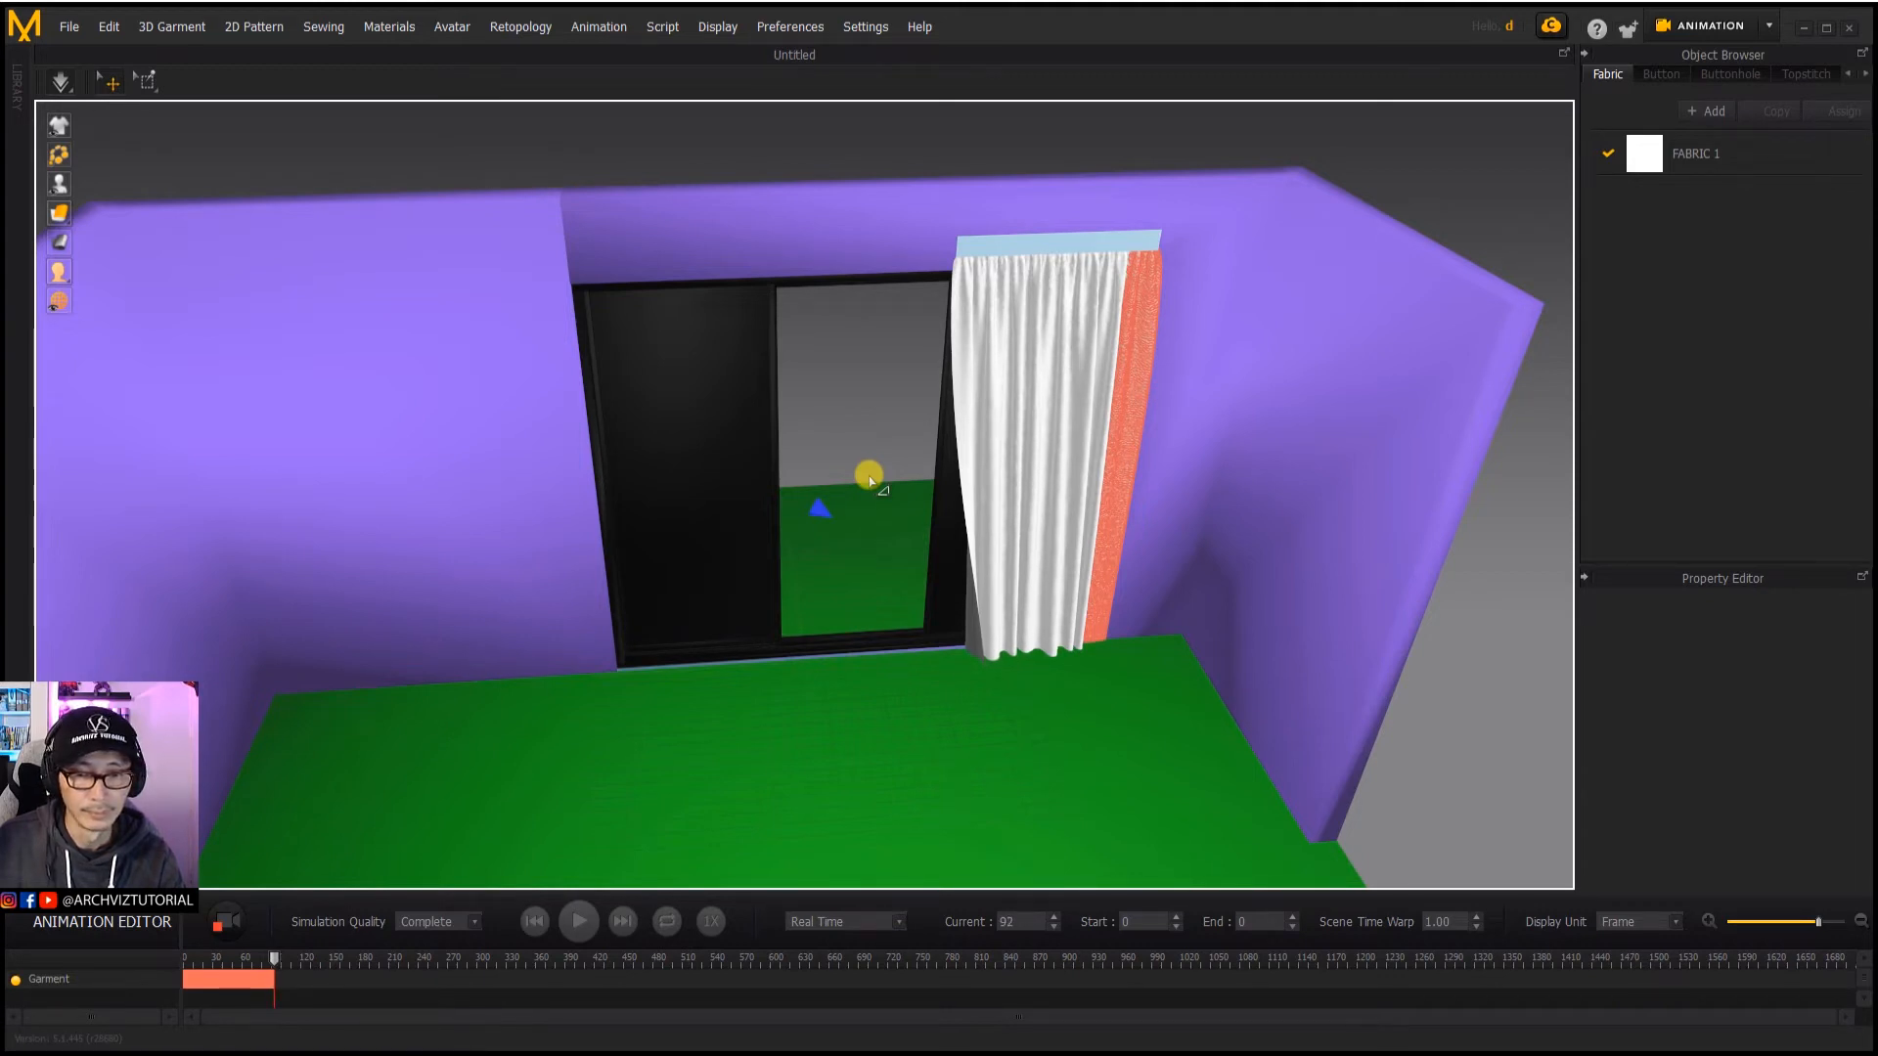
right_drag(893, 537, 832, 462)
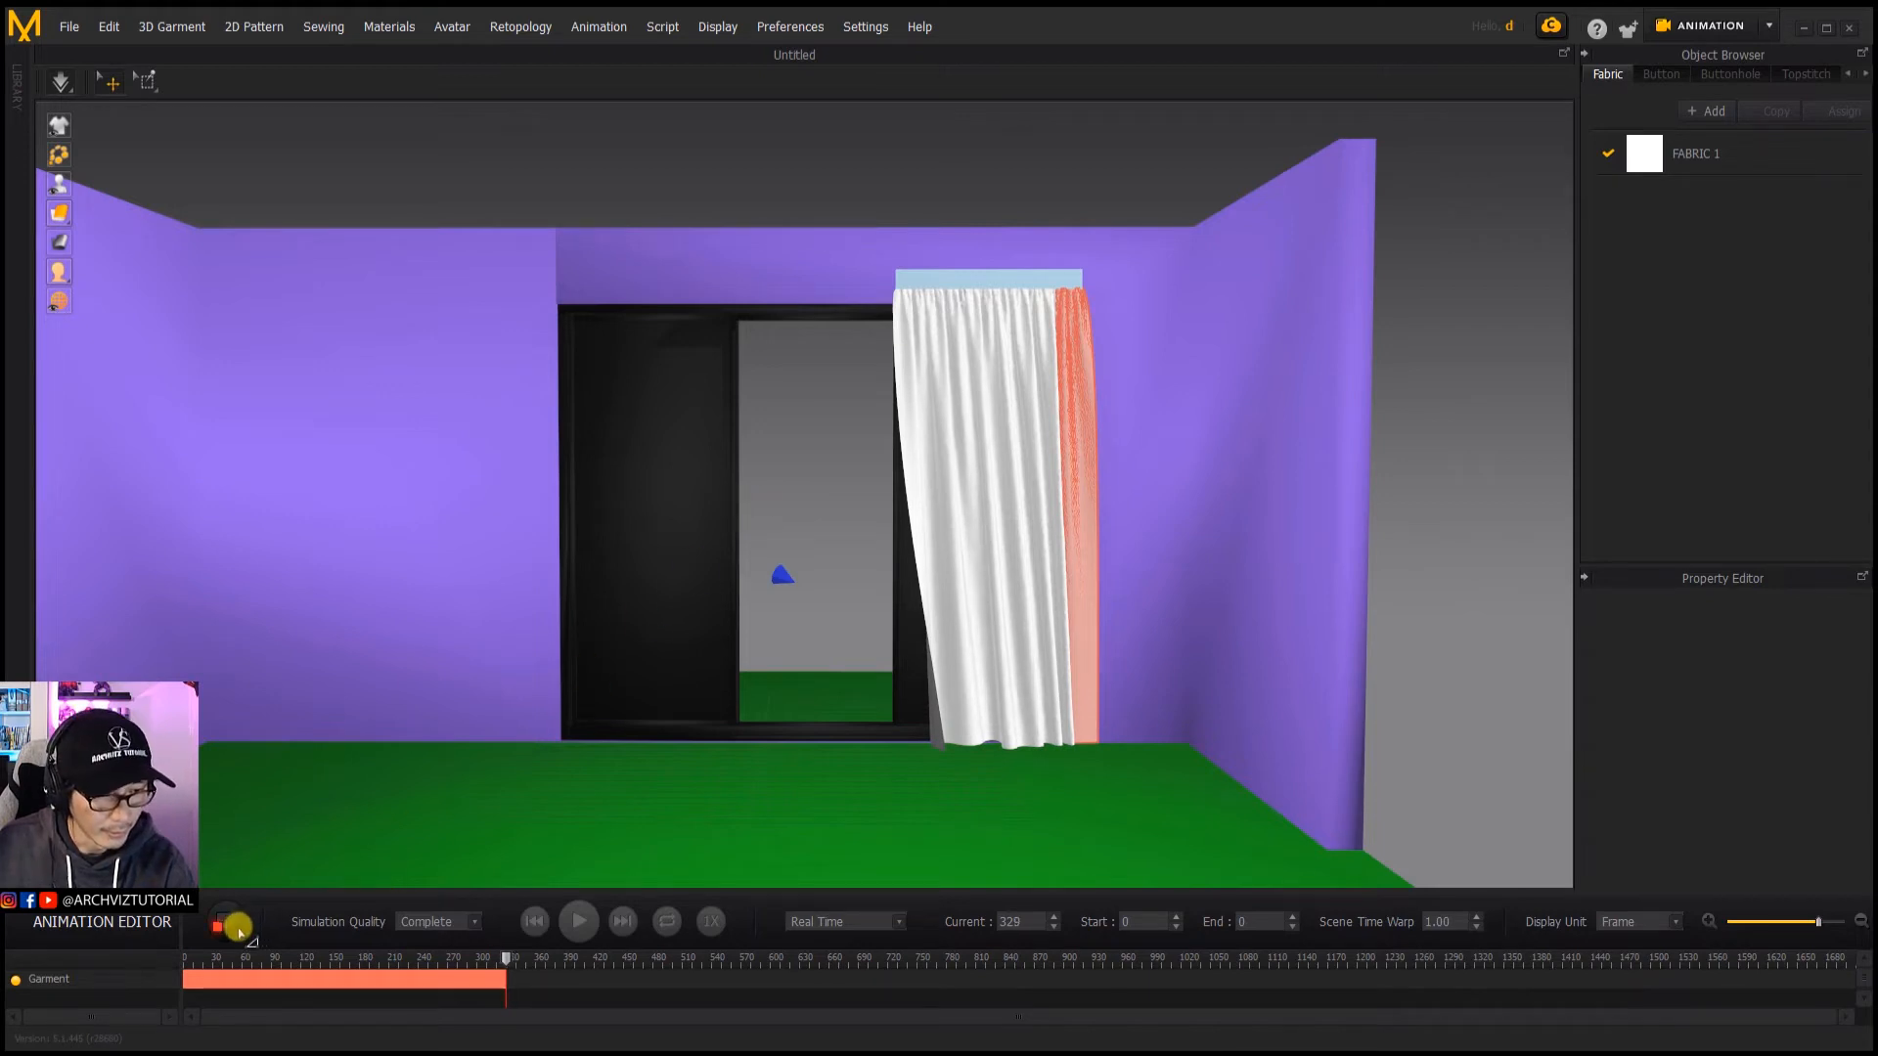
Step: Stop recording at about frame 332 and return the curtain animation to frame 0 for playback
click(236, 927)
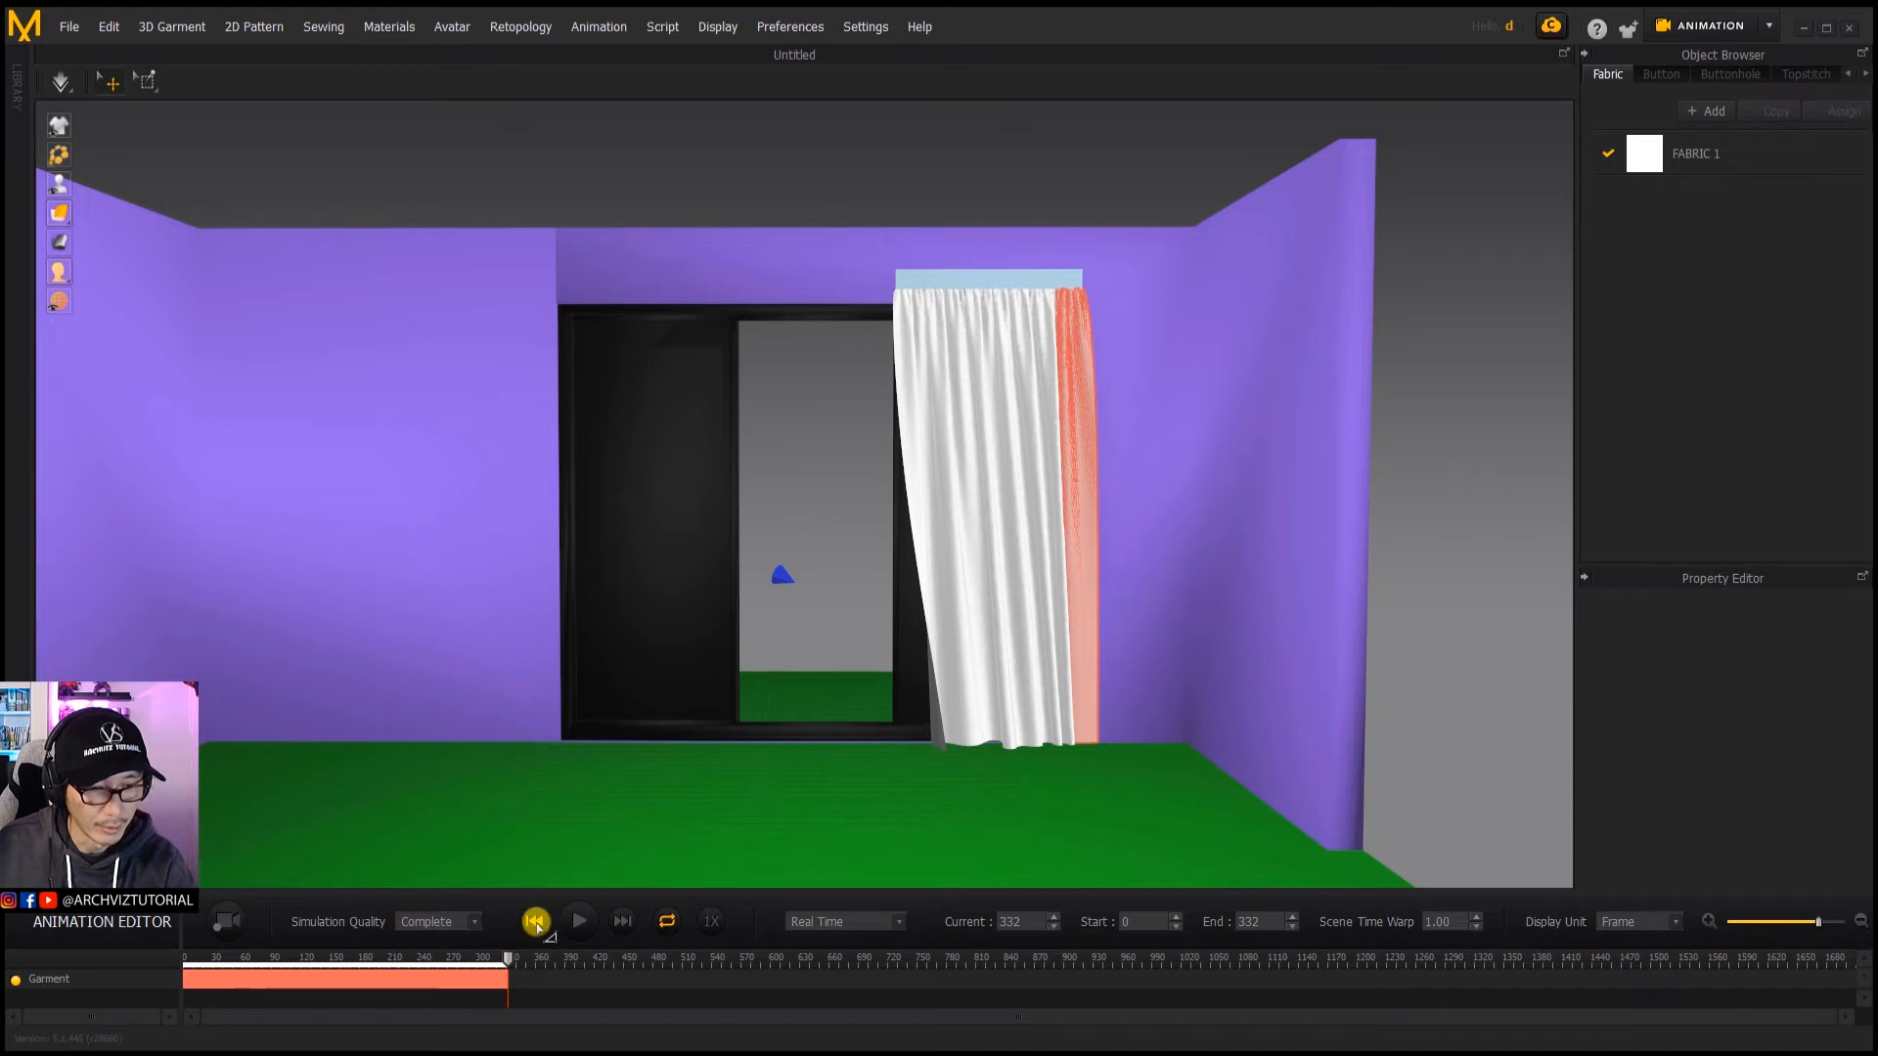
drag(508, 957, 450, 964)
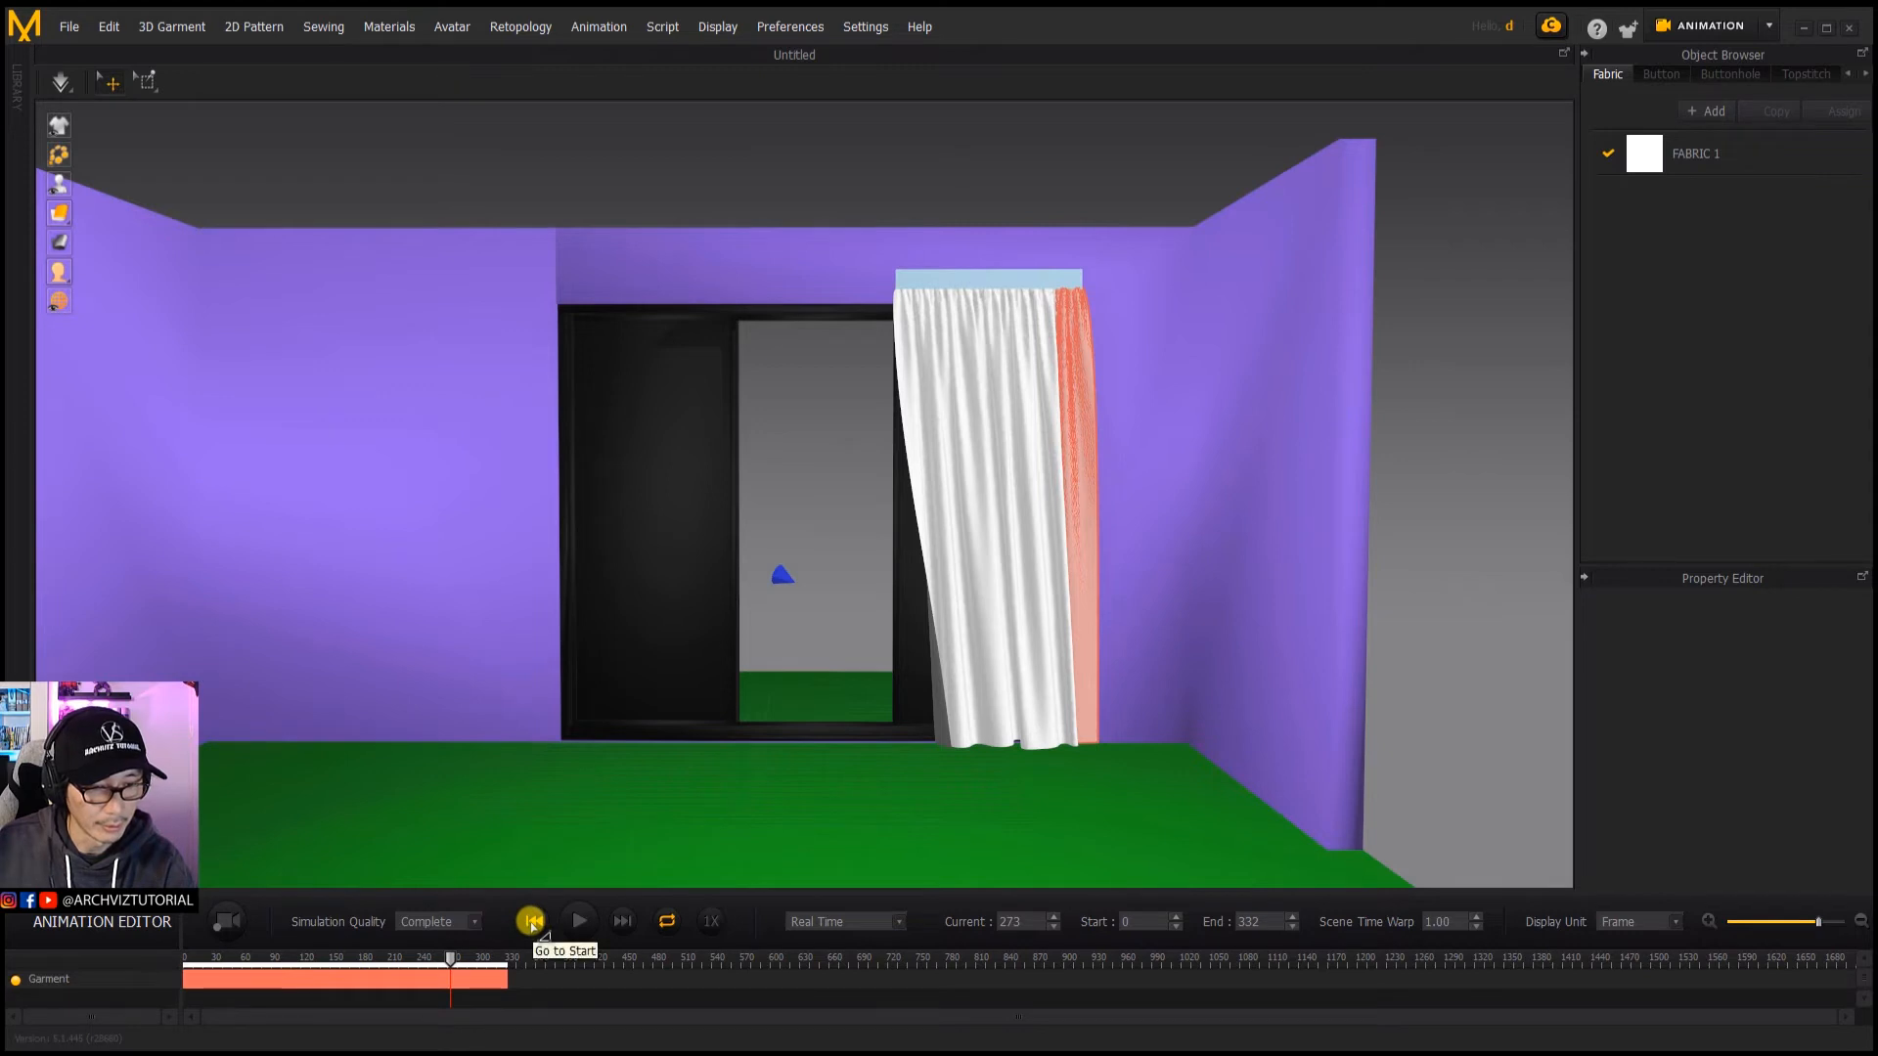
click(531, 921)
click(594, 921)
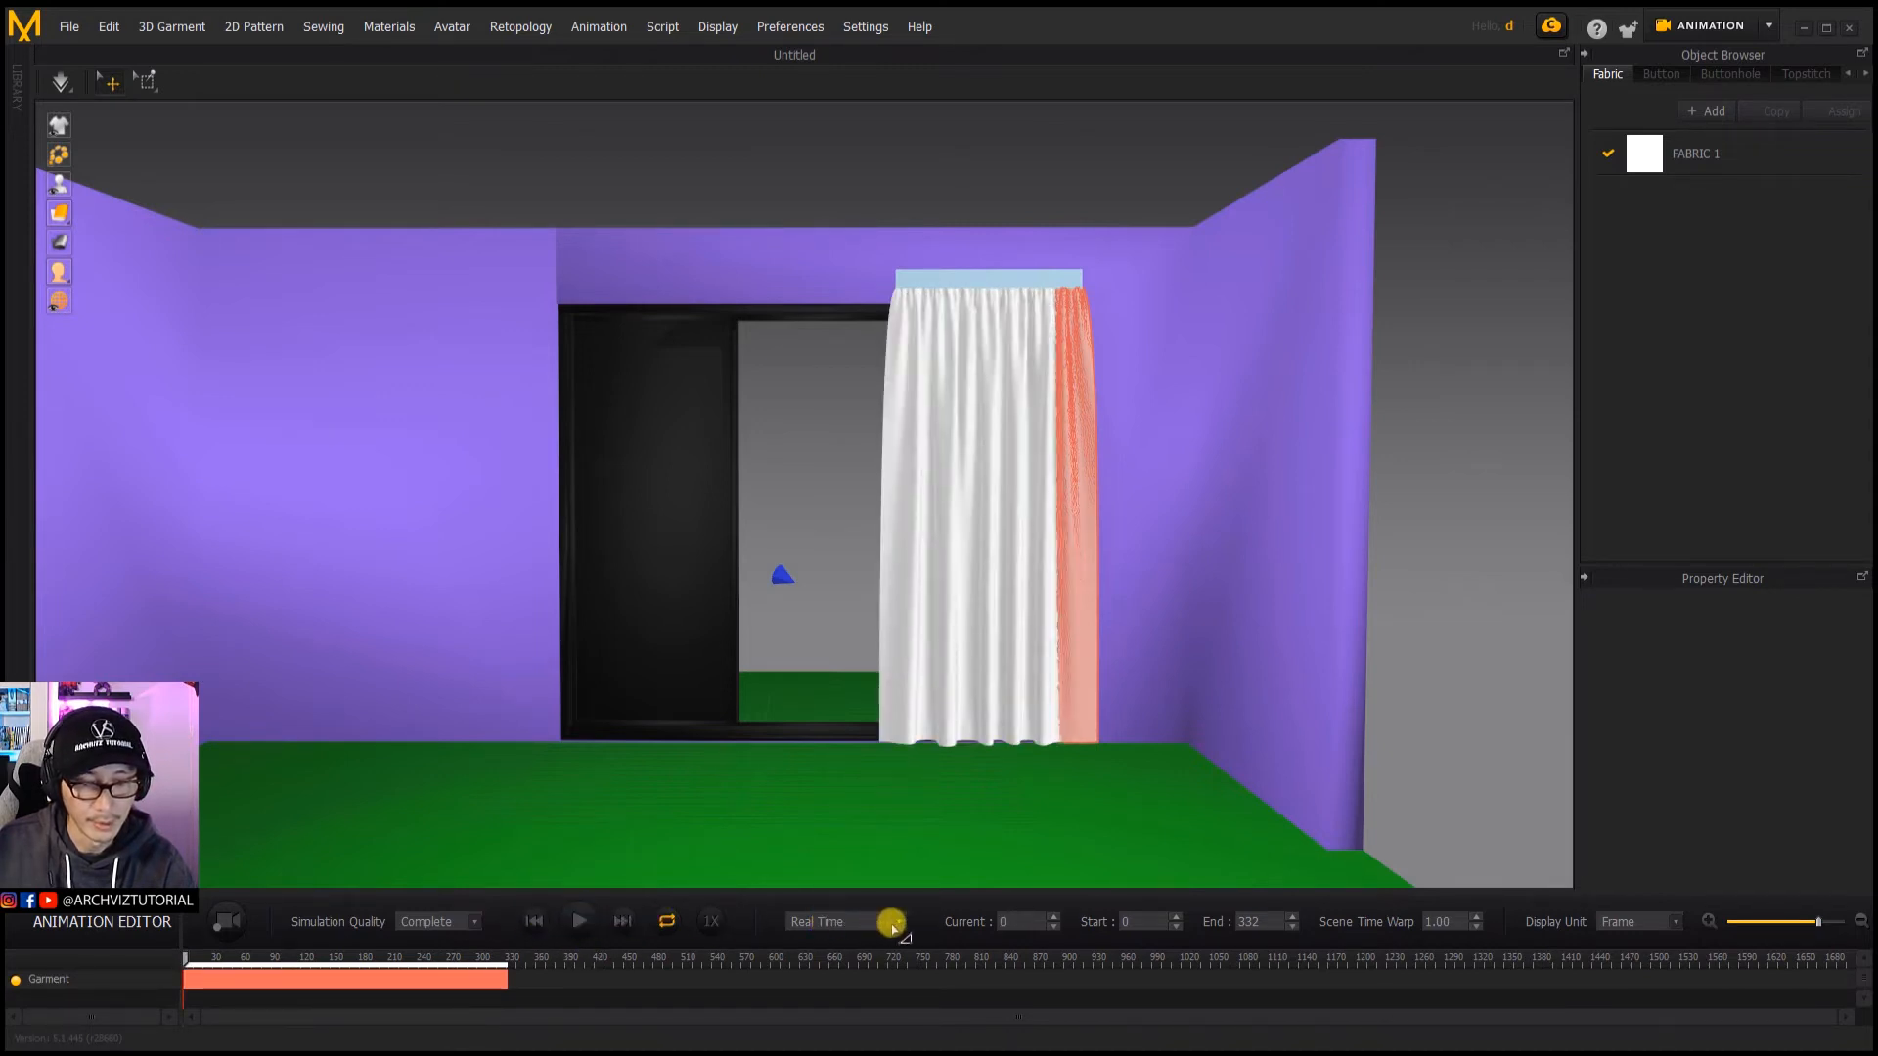
Step: Play back the recorded curtain animation in Real Time mode and examine its movement from above
click(893, 922)
click(860, 920)
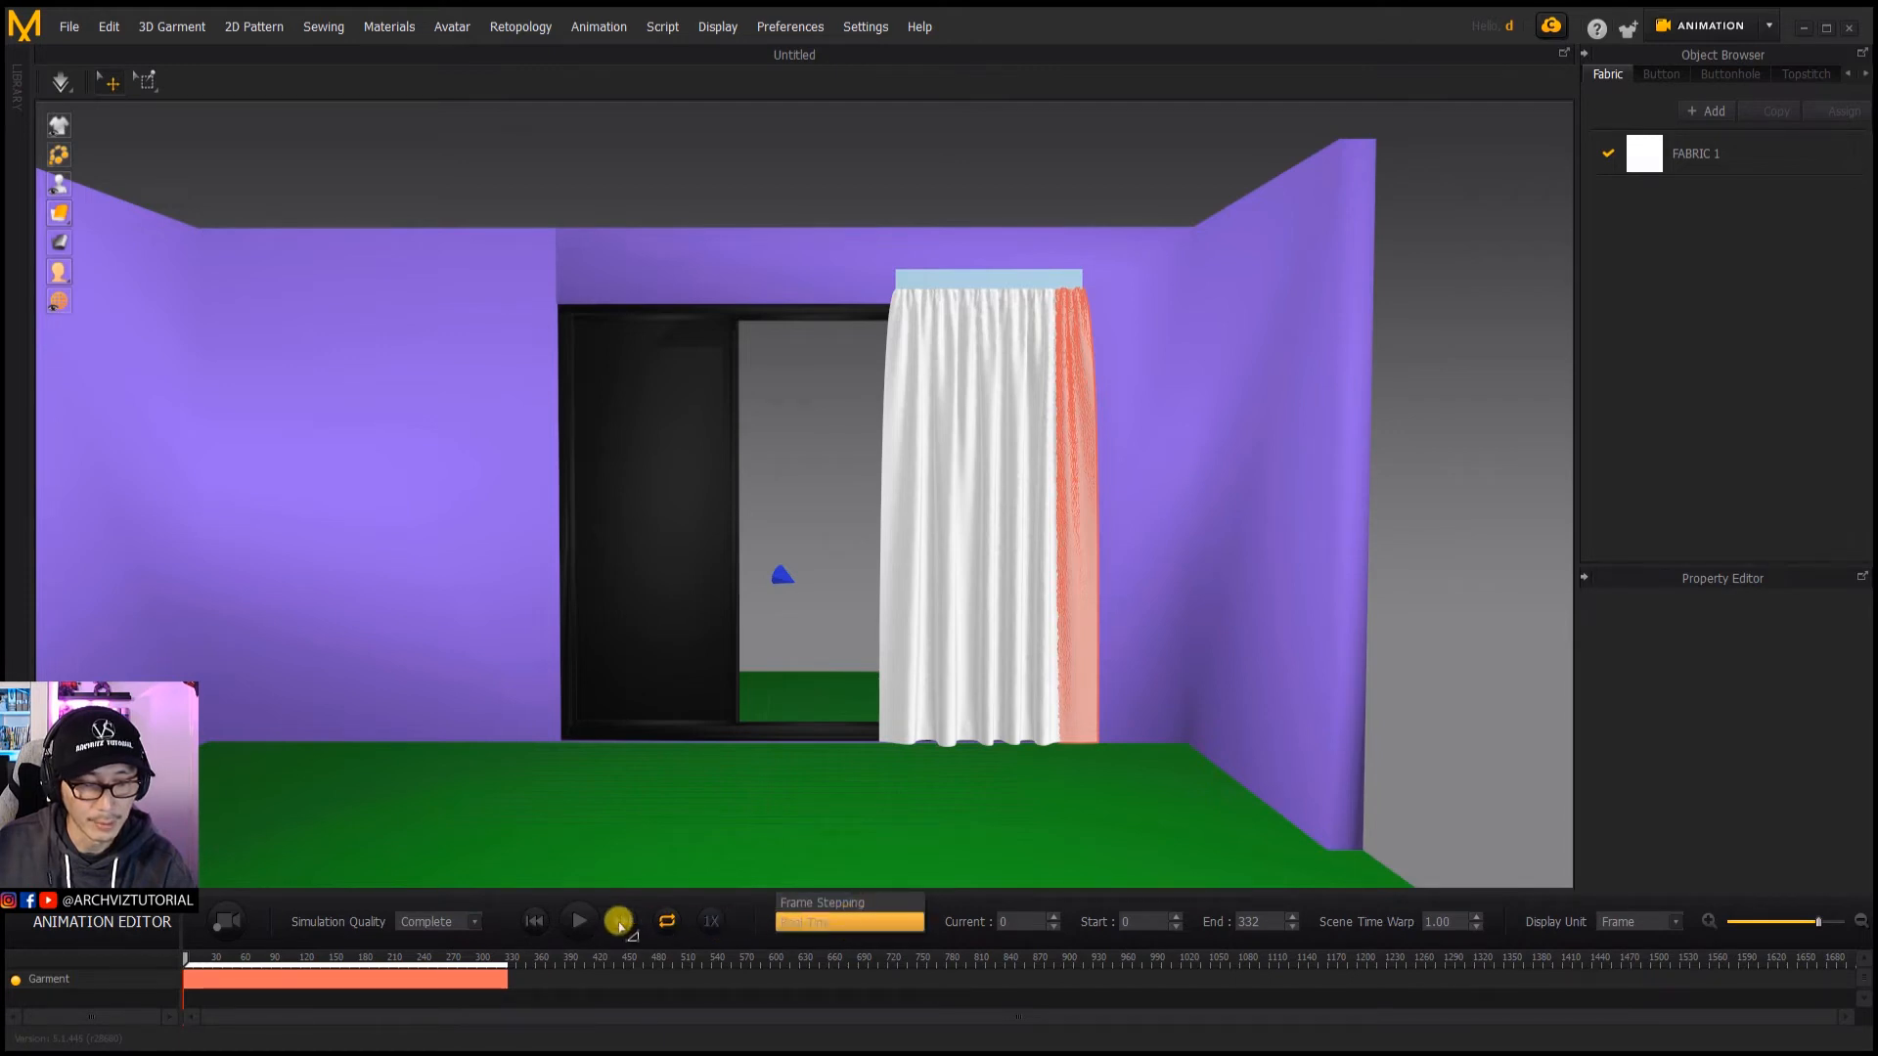
click(578, 921)
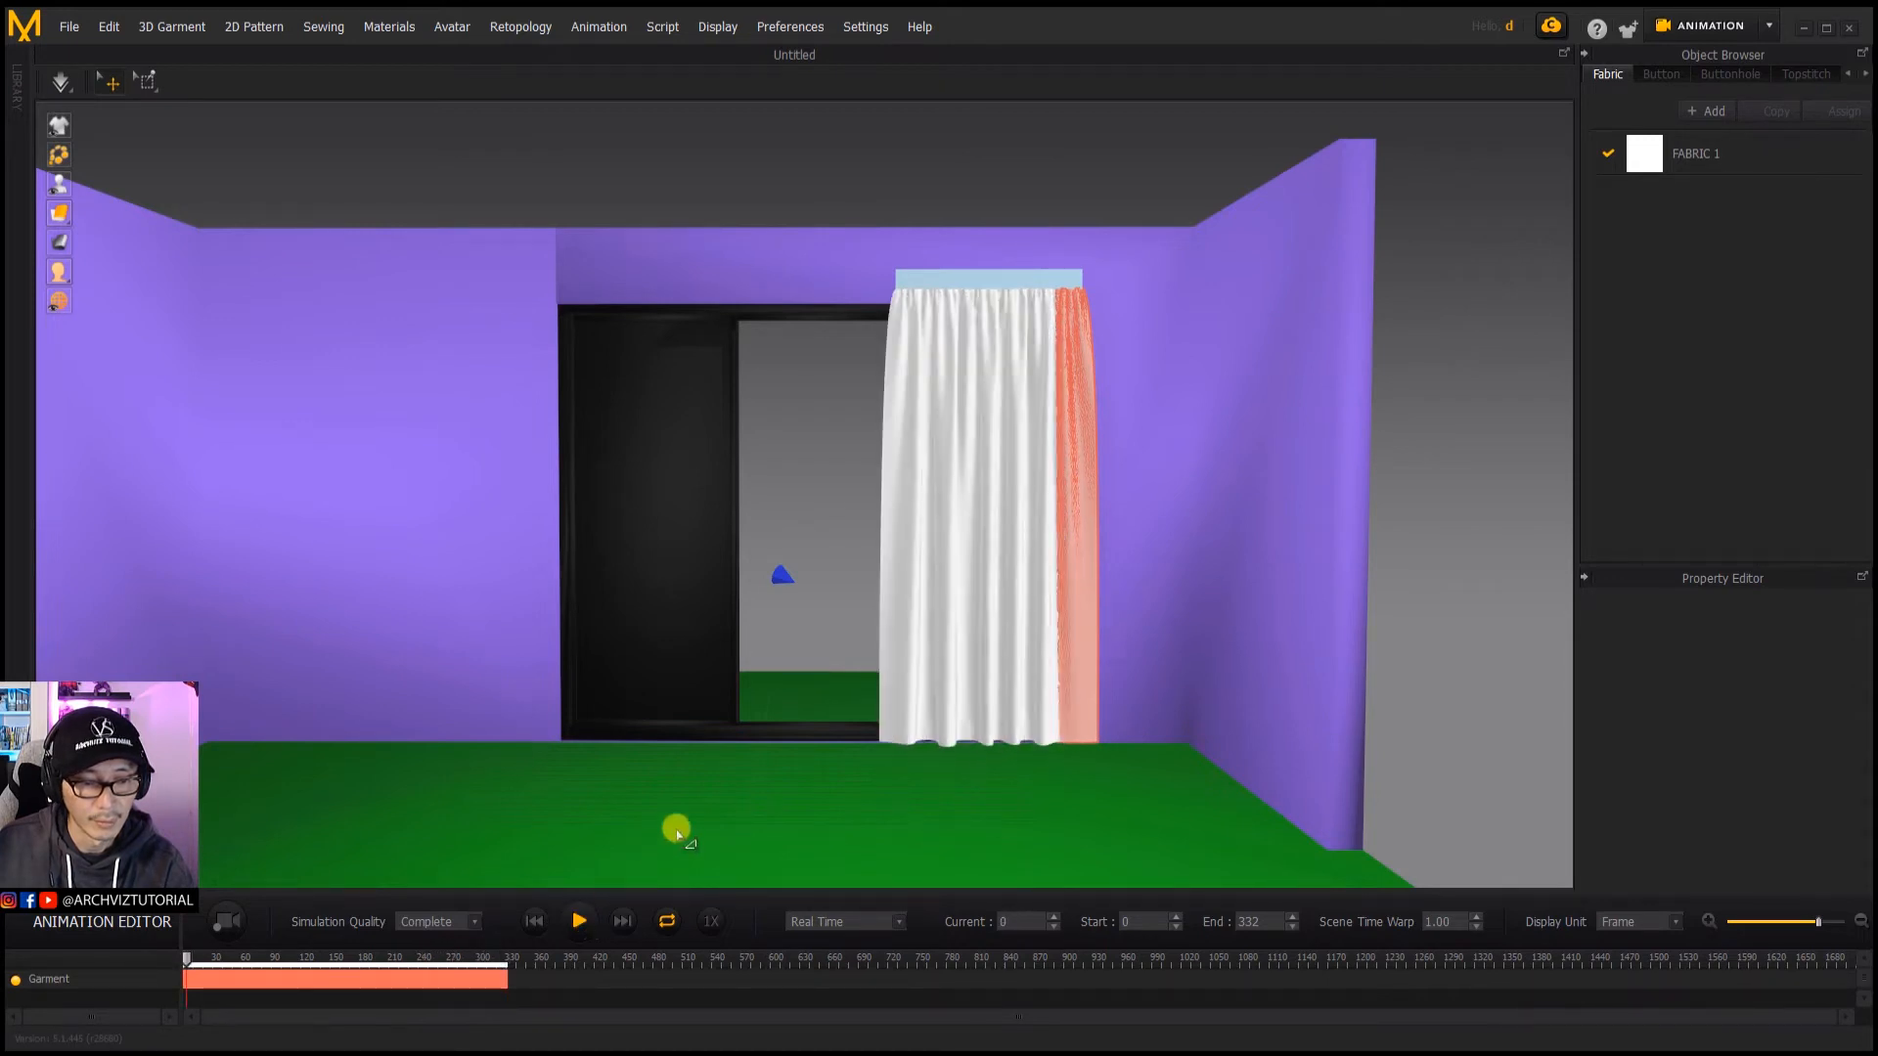
right_drag(923, 607, 923, 776)
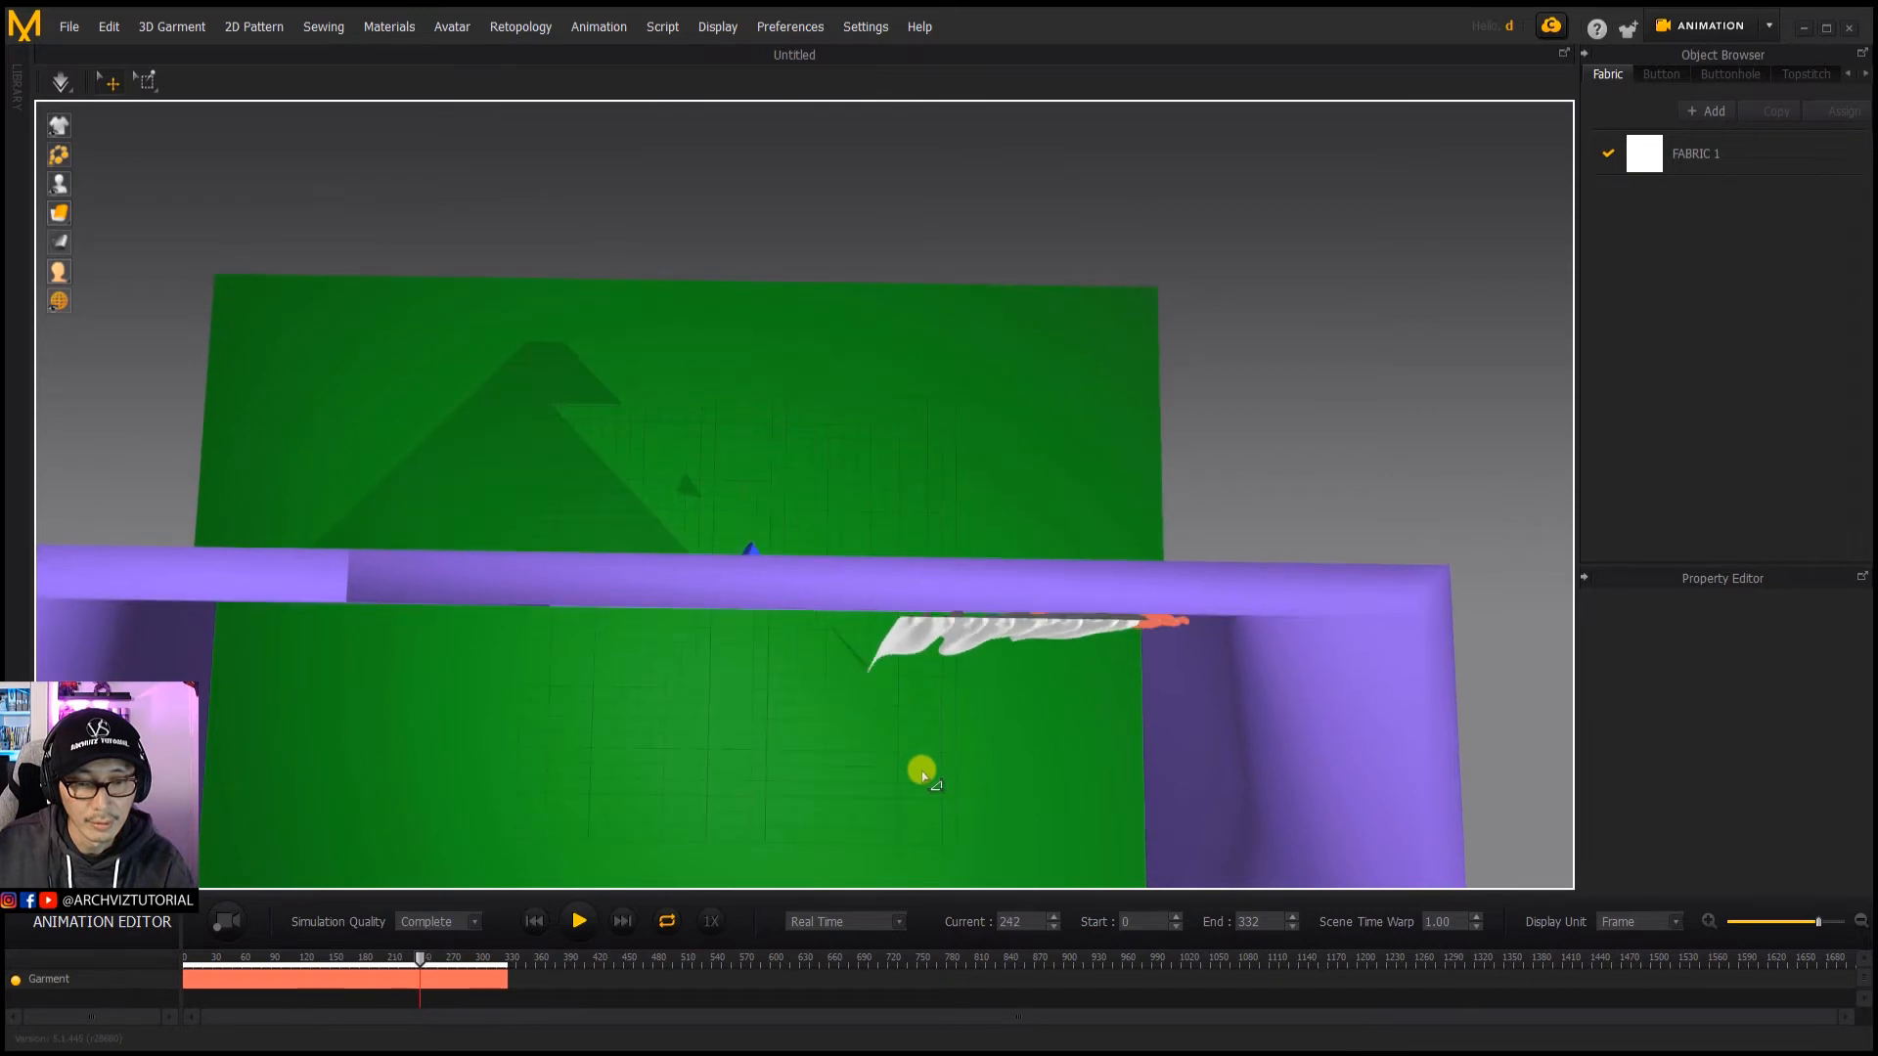
key(5)
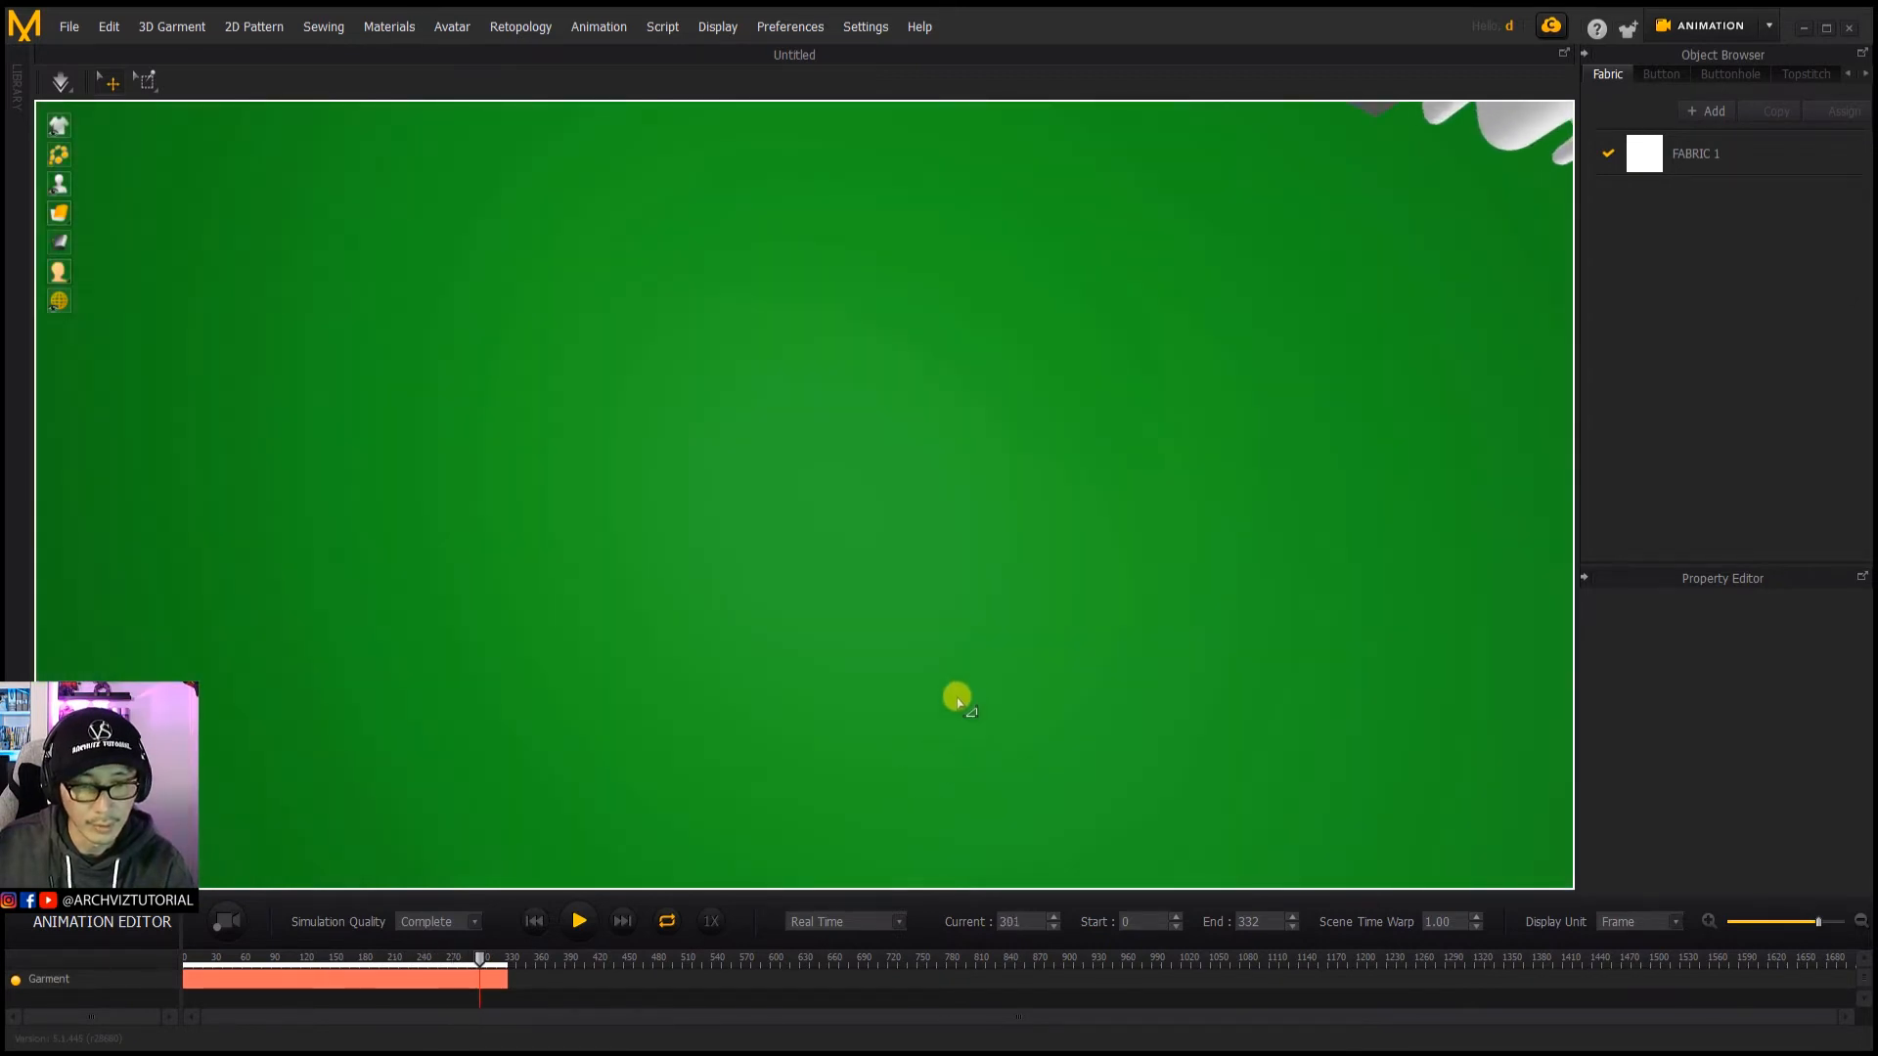
scroll(968, 656, down, 4)
scroll(1007, 644, down, 4)
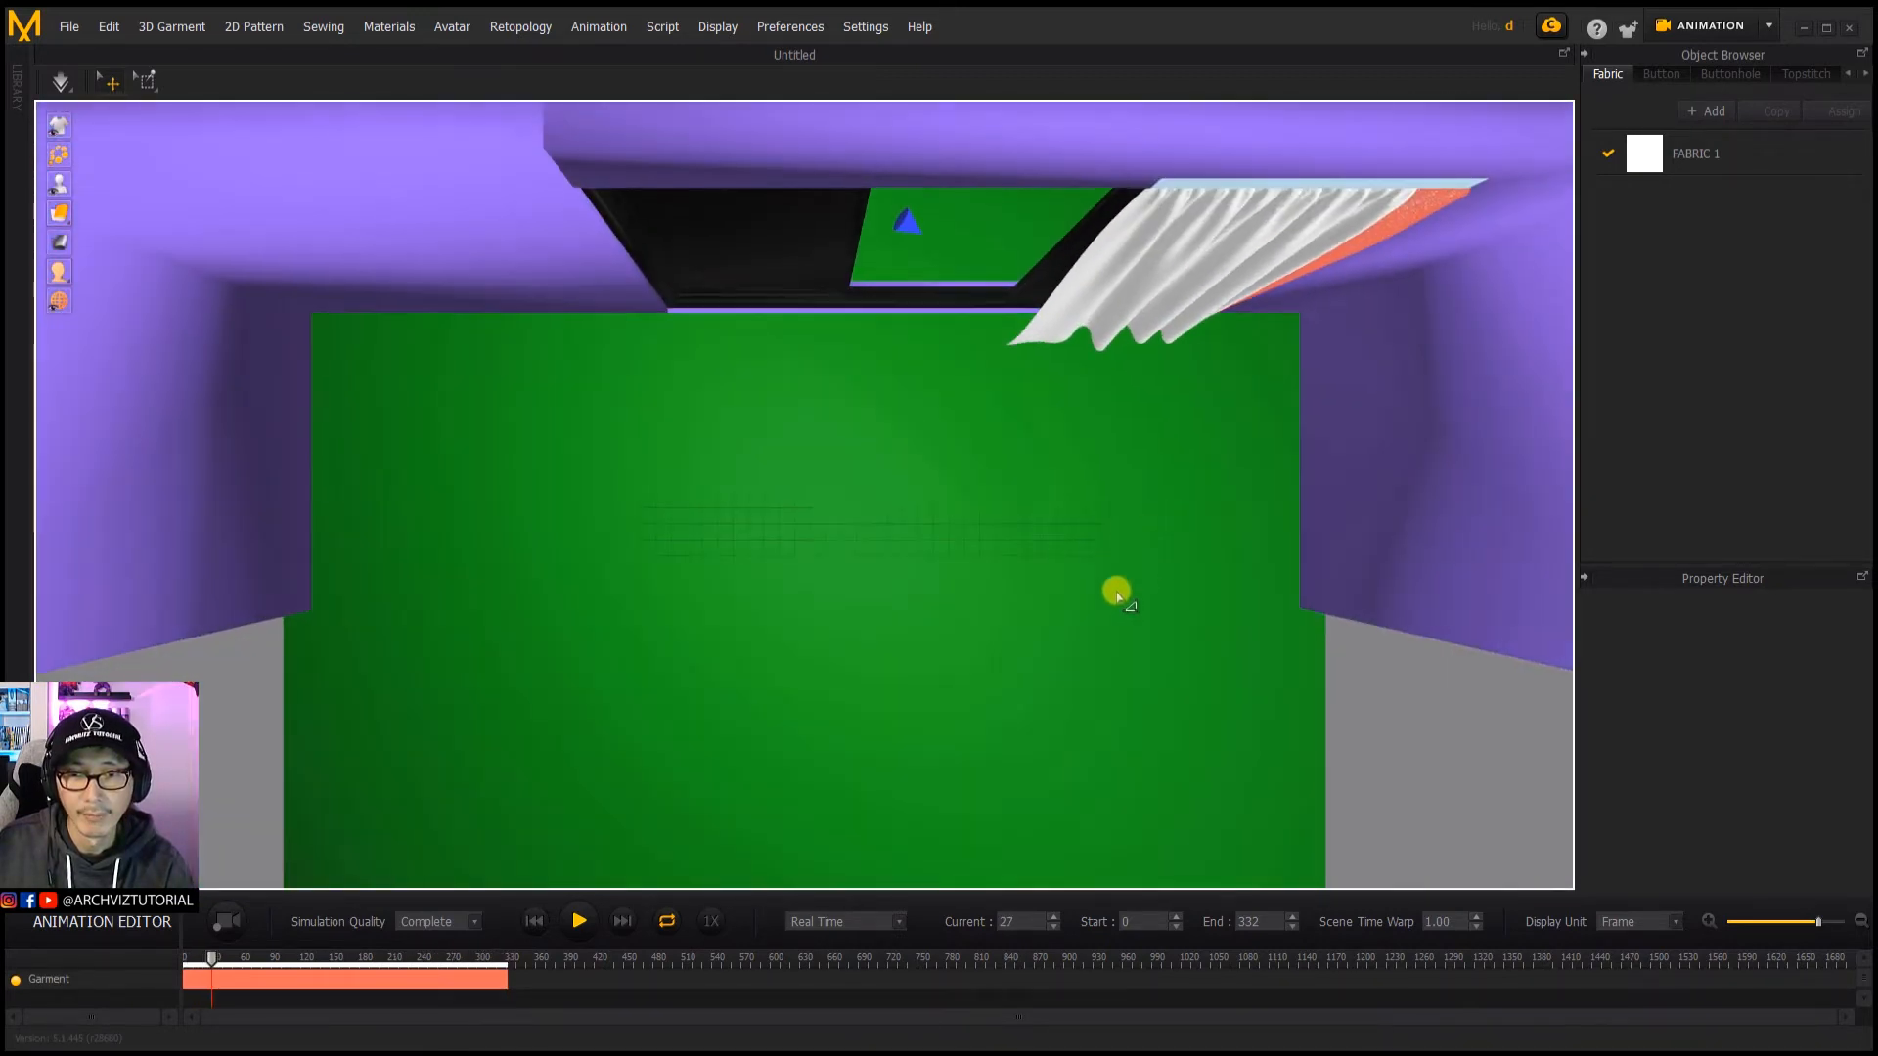
Step: Examine the looping curtain animation from the side and front of the sliding door to check how far the fabric swings
right_drag(1116, 591, 966, 622)
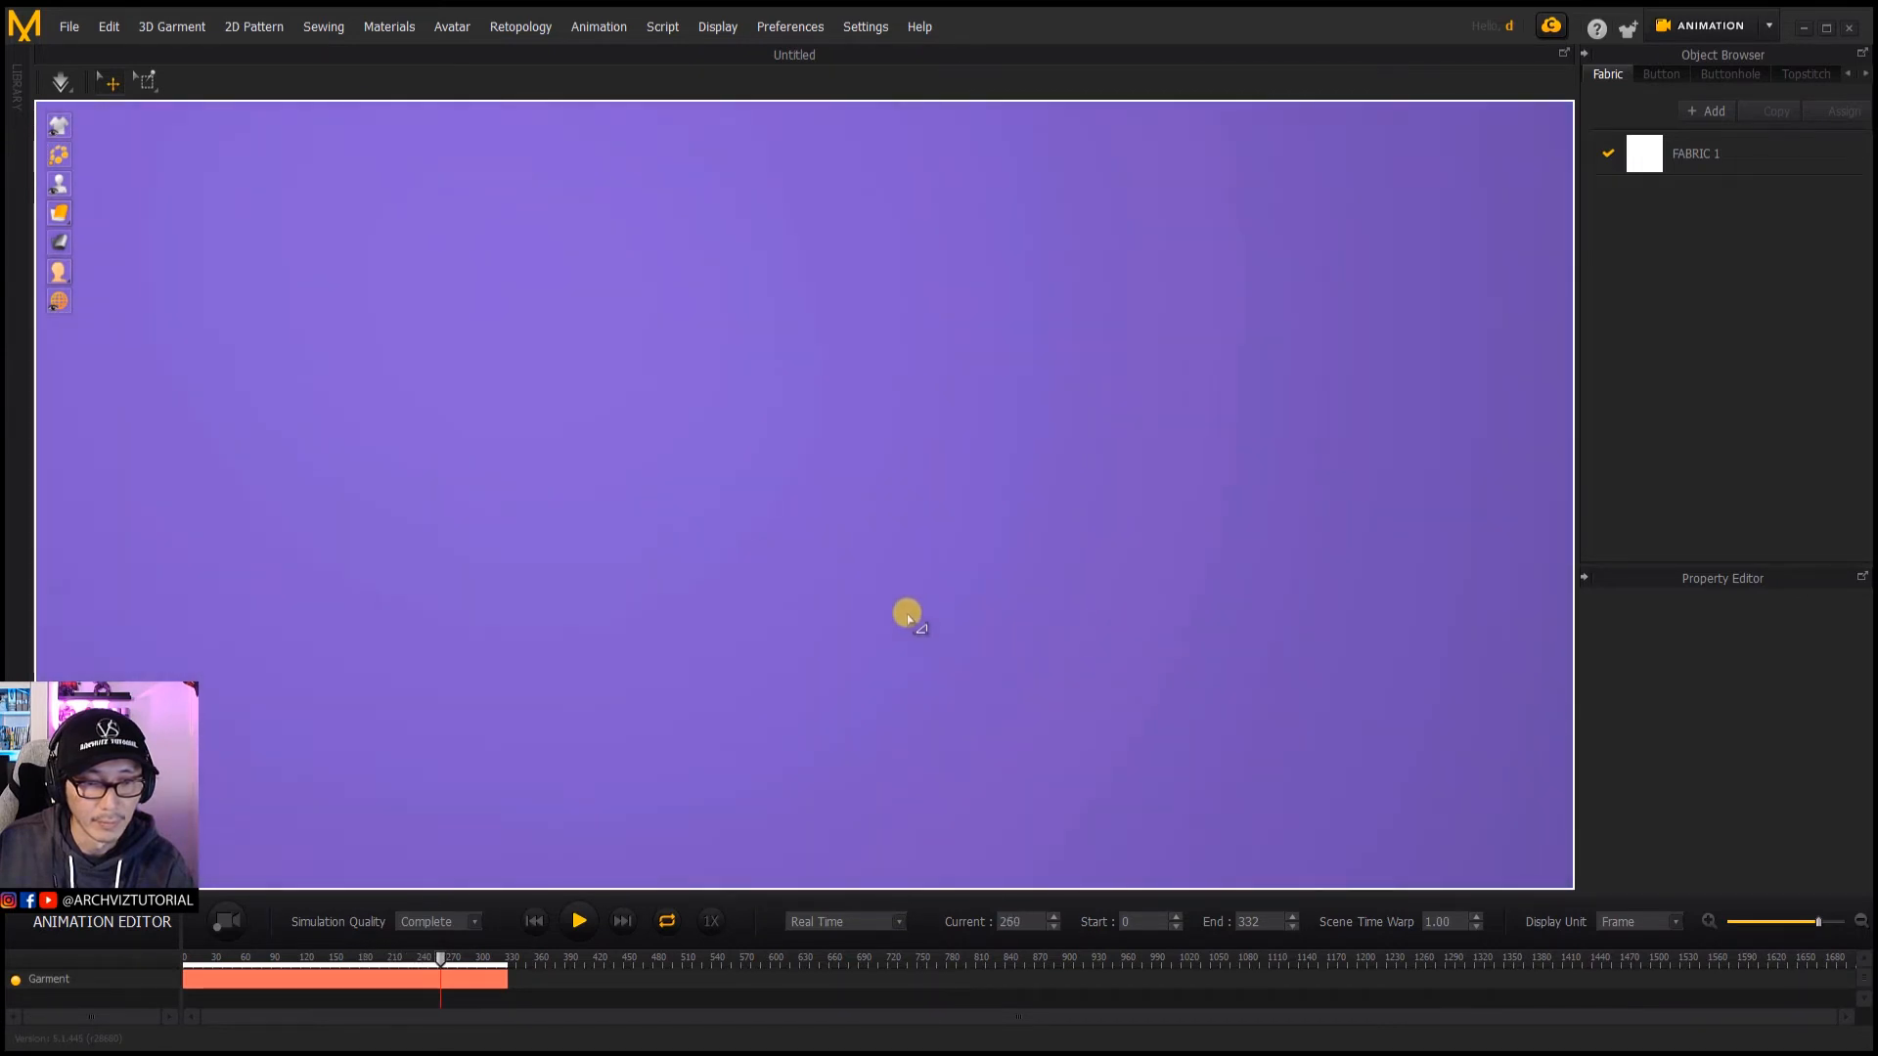
scroll(908, 618, up, 3)
middle_drag(878, 620, 935, 524)
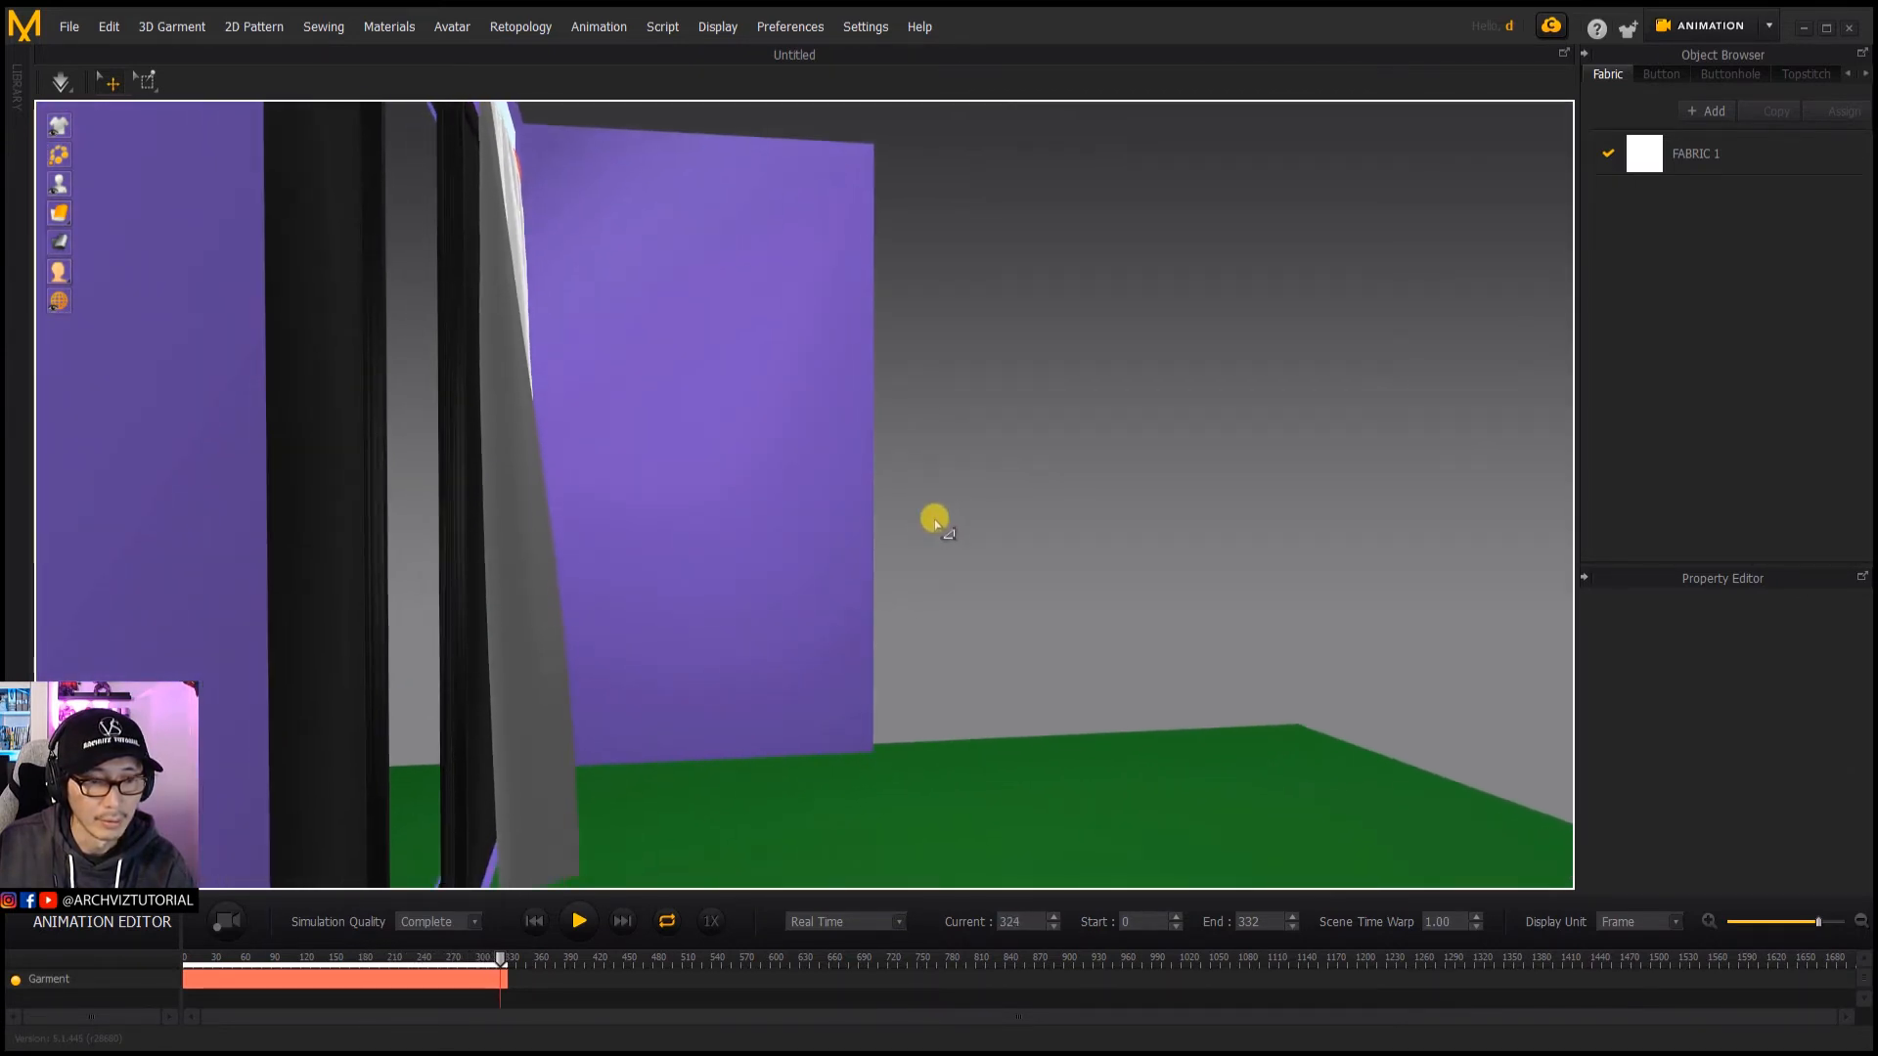
scroll(935, 525, down, 1)
scroll(930, 527, down, 1)
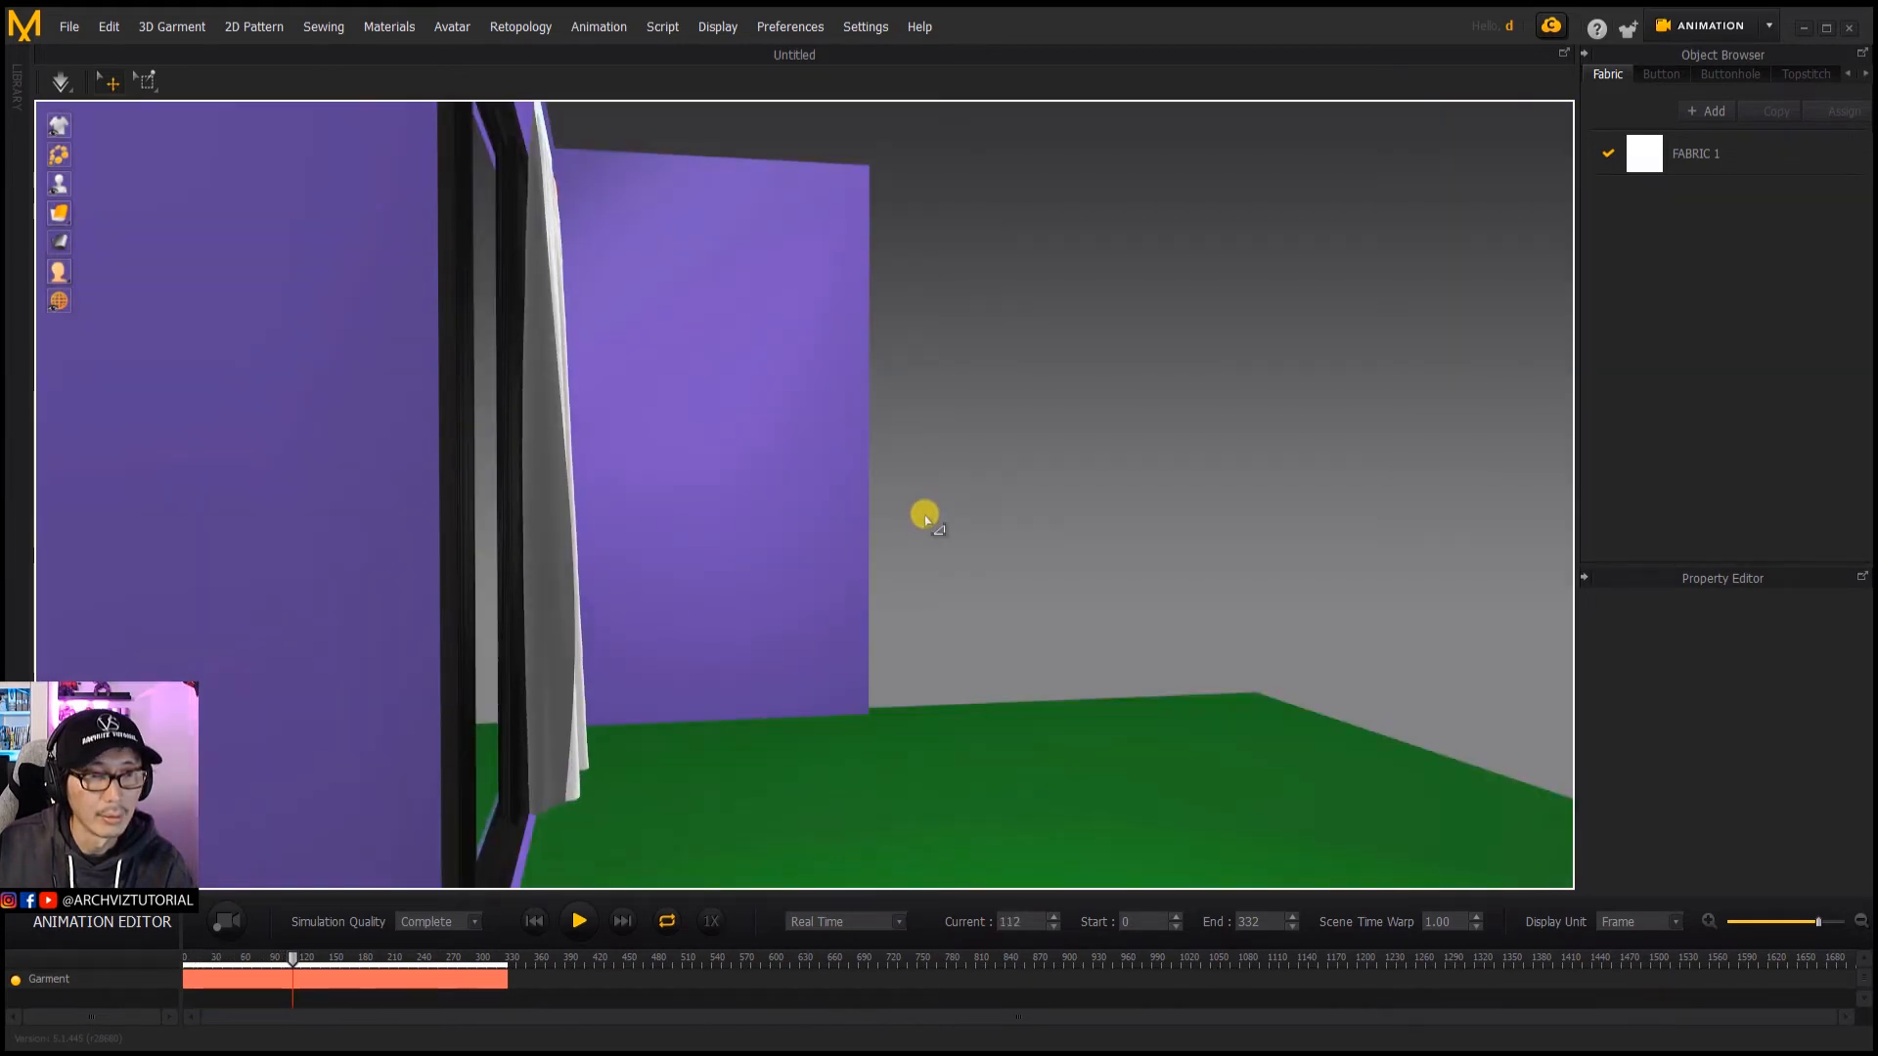
middle_drag(925, 515, 913, 537)
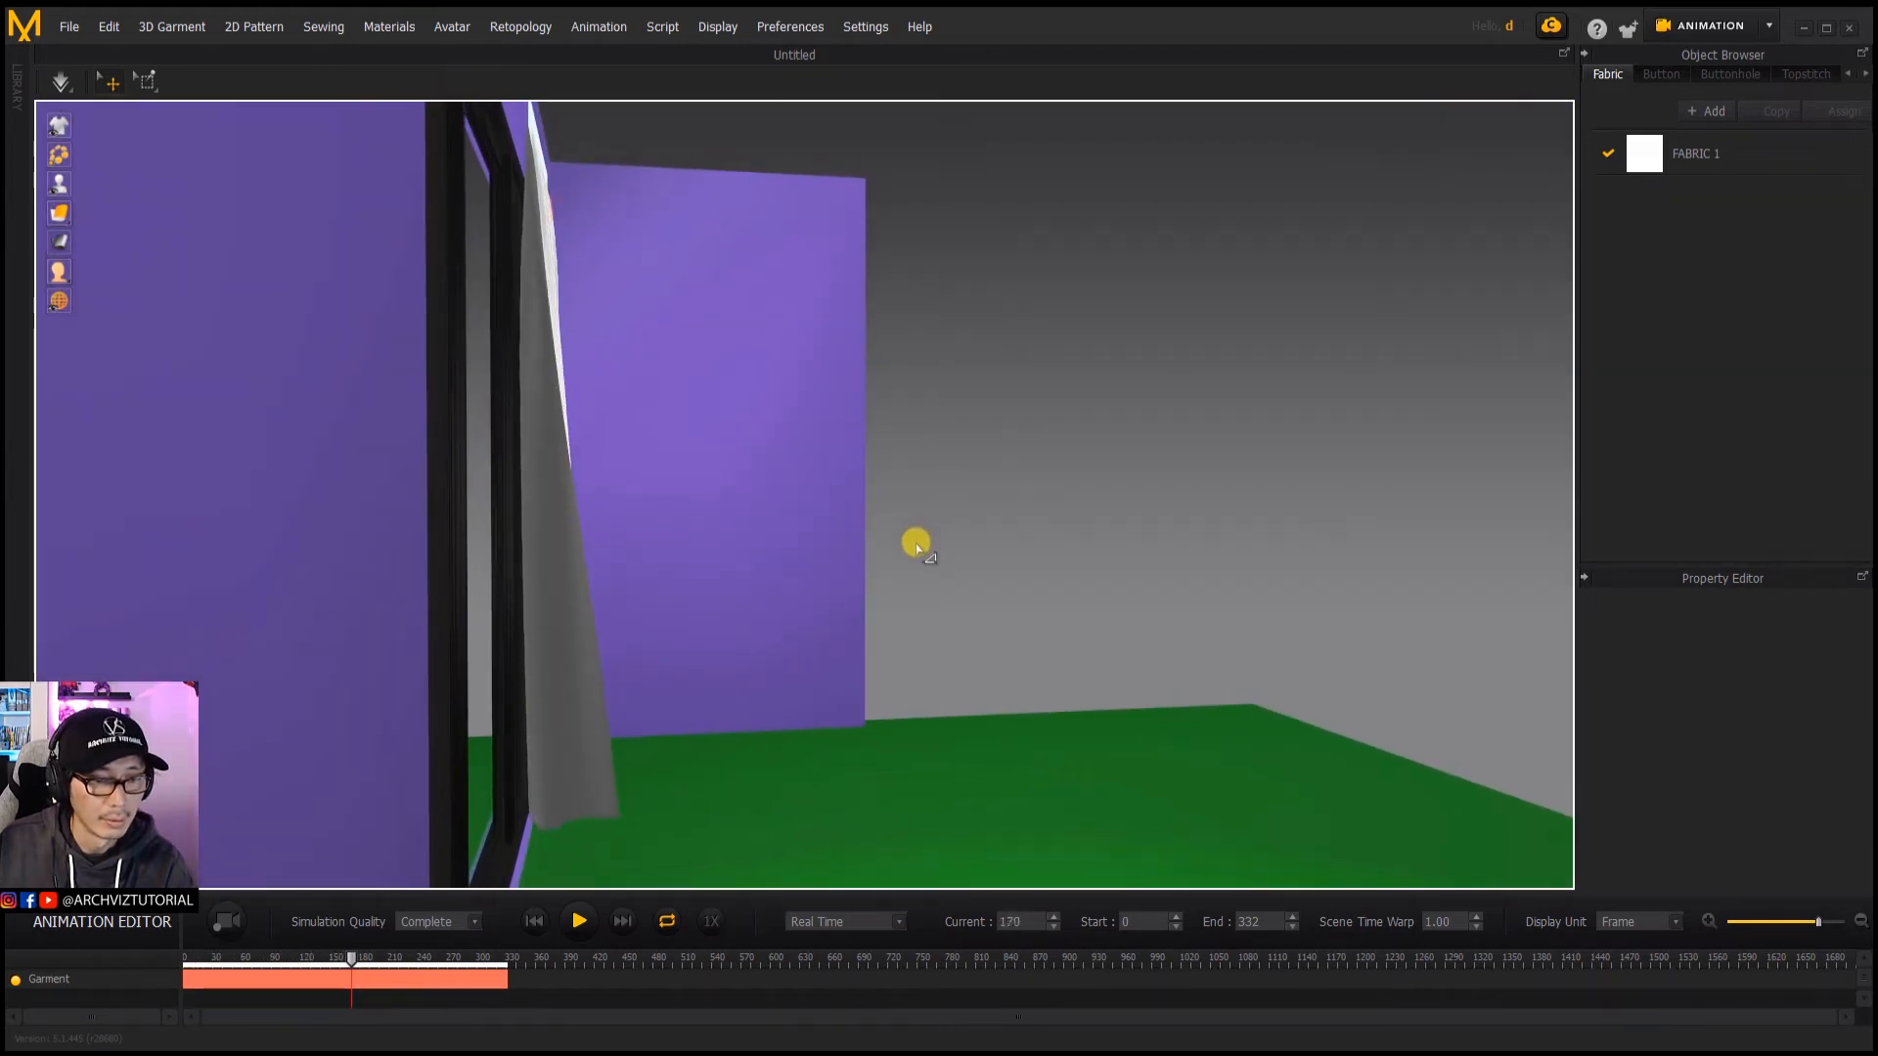
right_drag(913, 541, 839, 541)
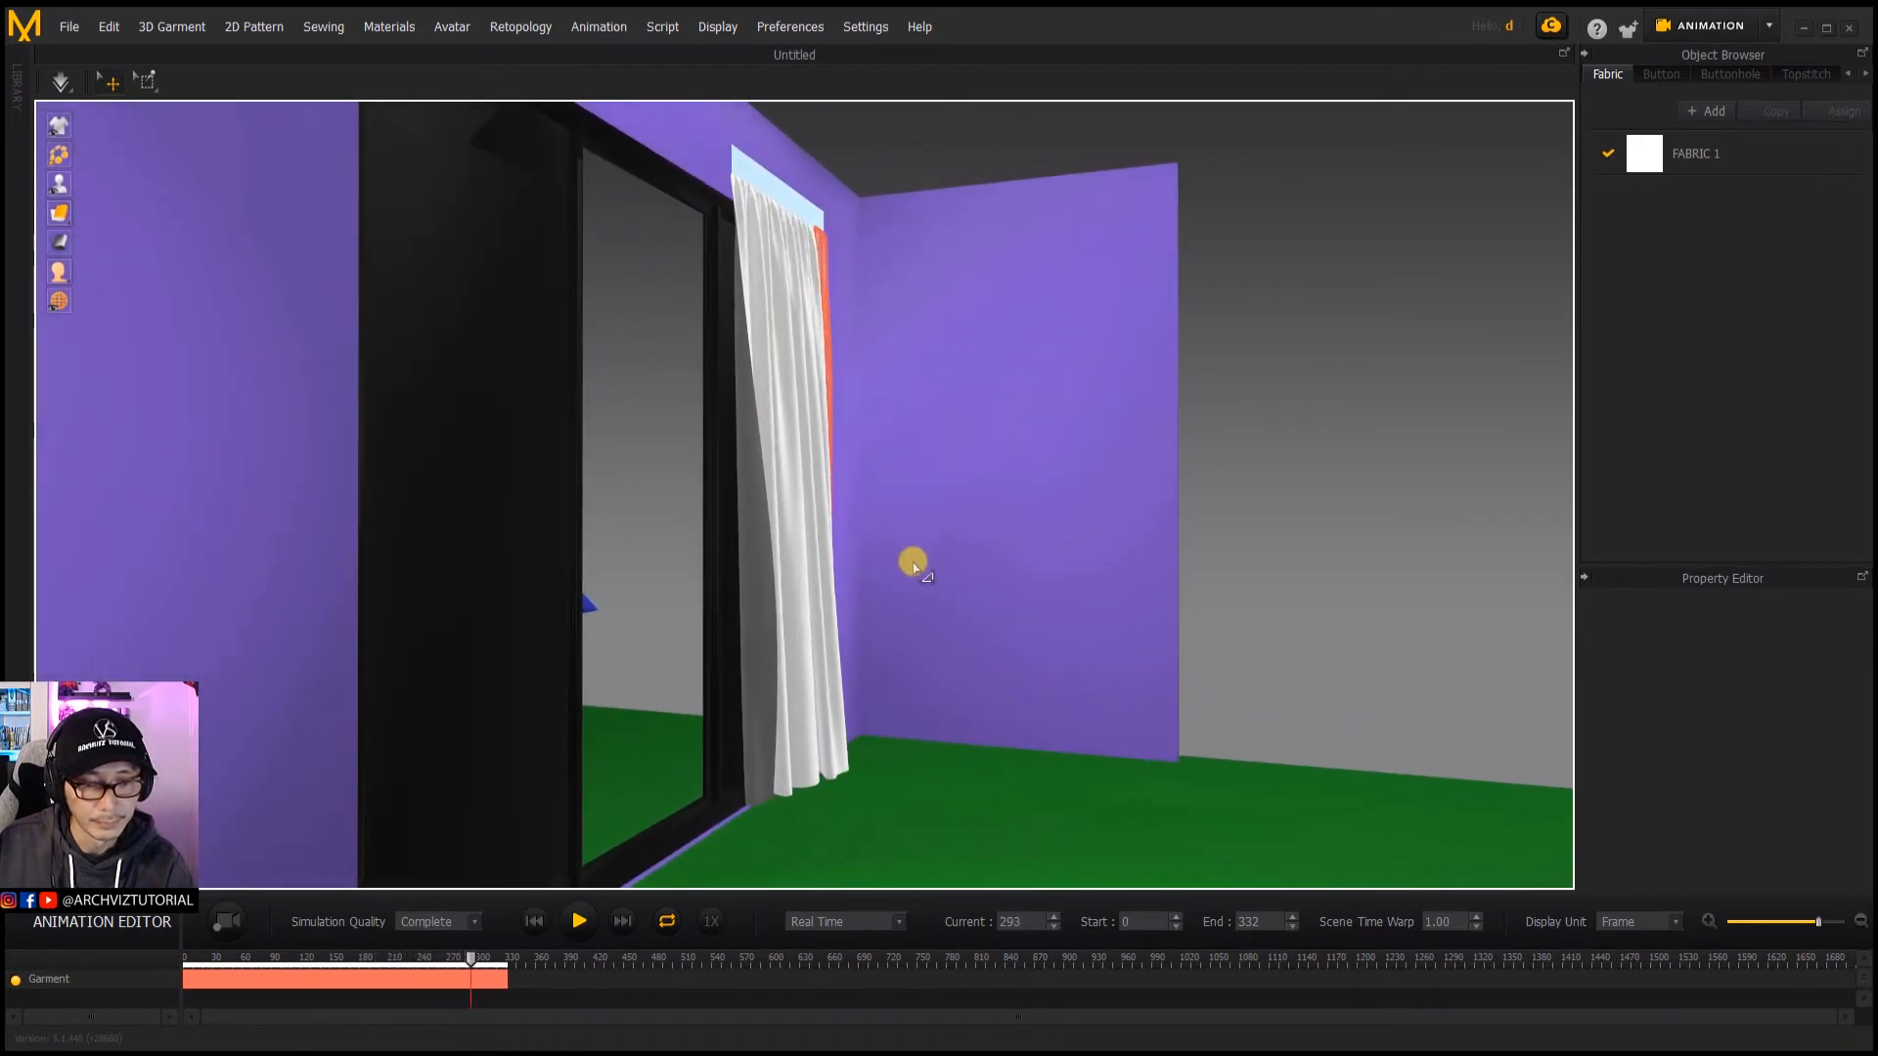
right_drag(1029, 592, 1012, 593)
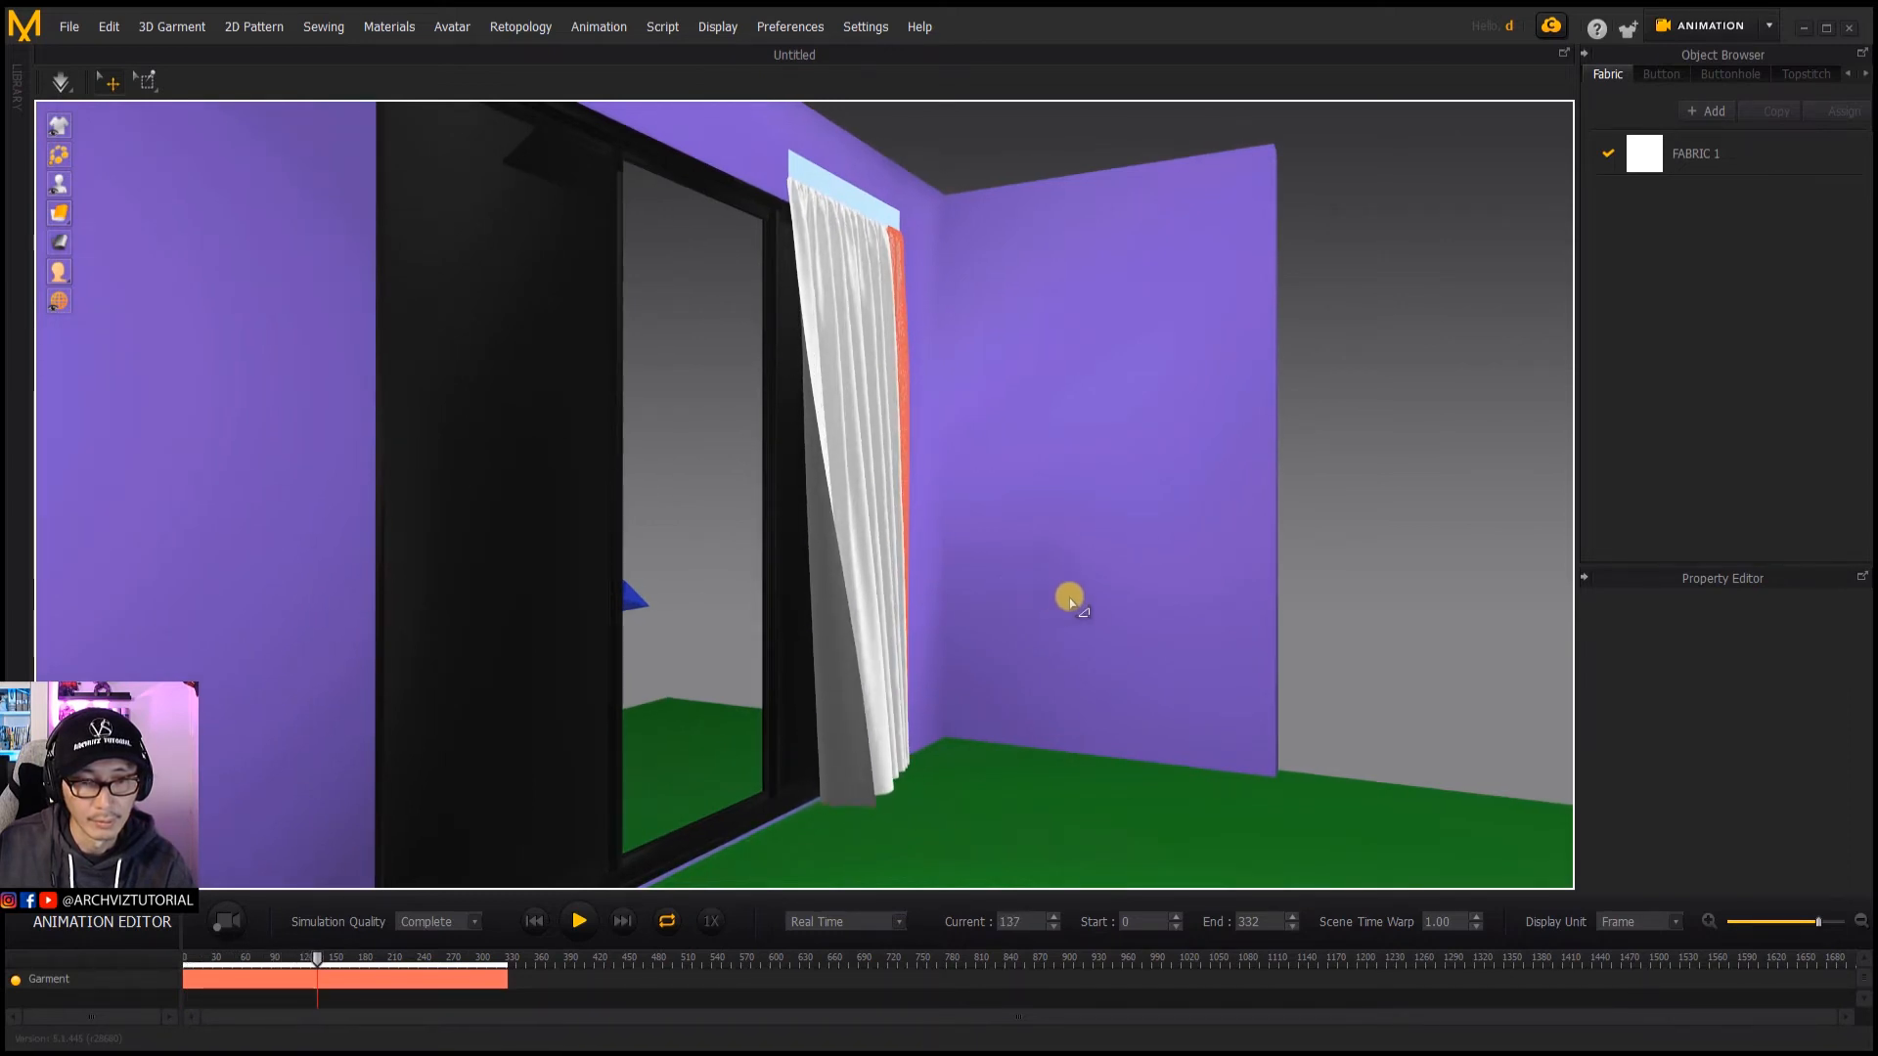
middle_drag(1069, 601, 926, 606)
right_drag(1019, 614, 977, 614)
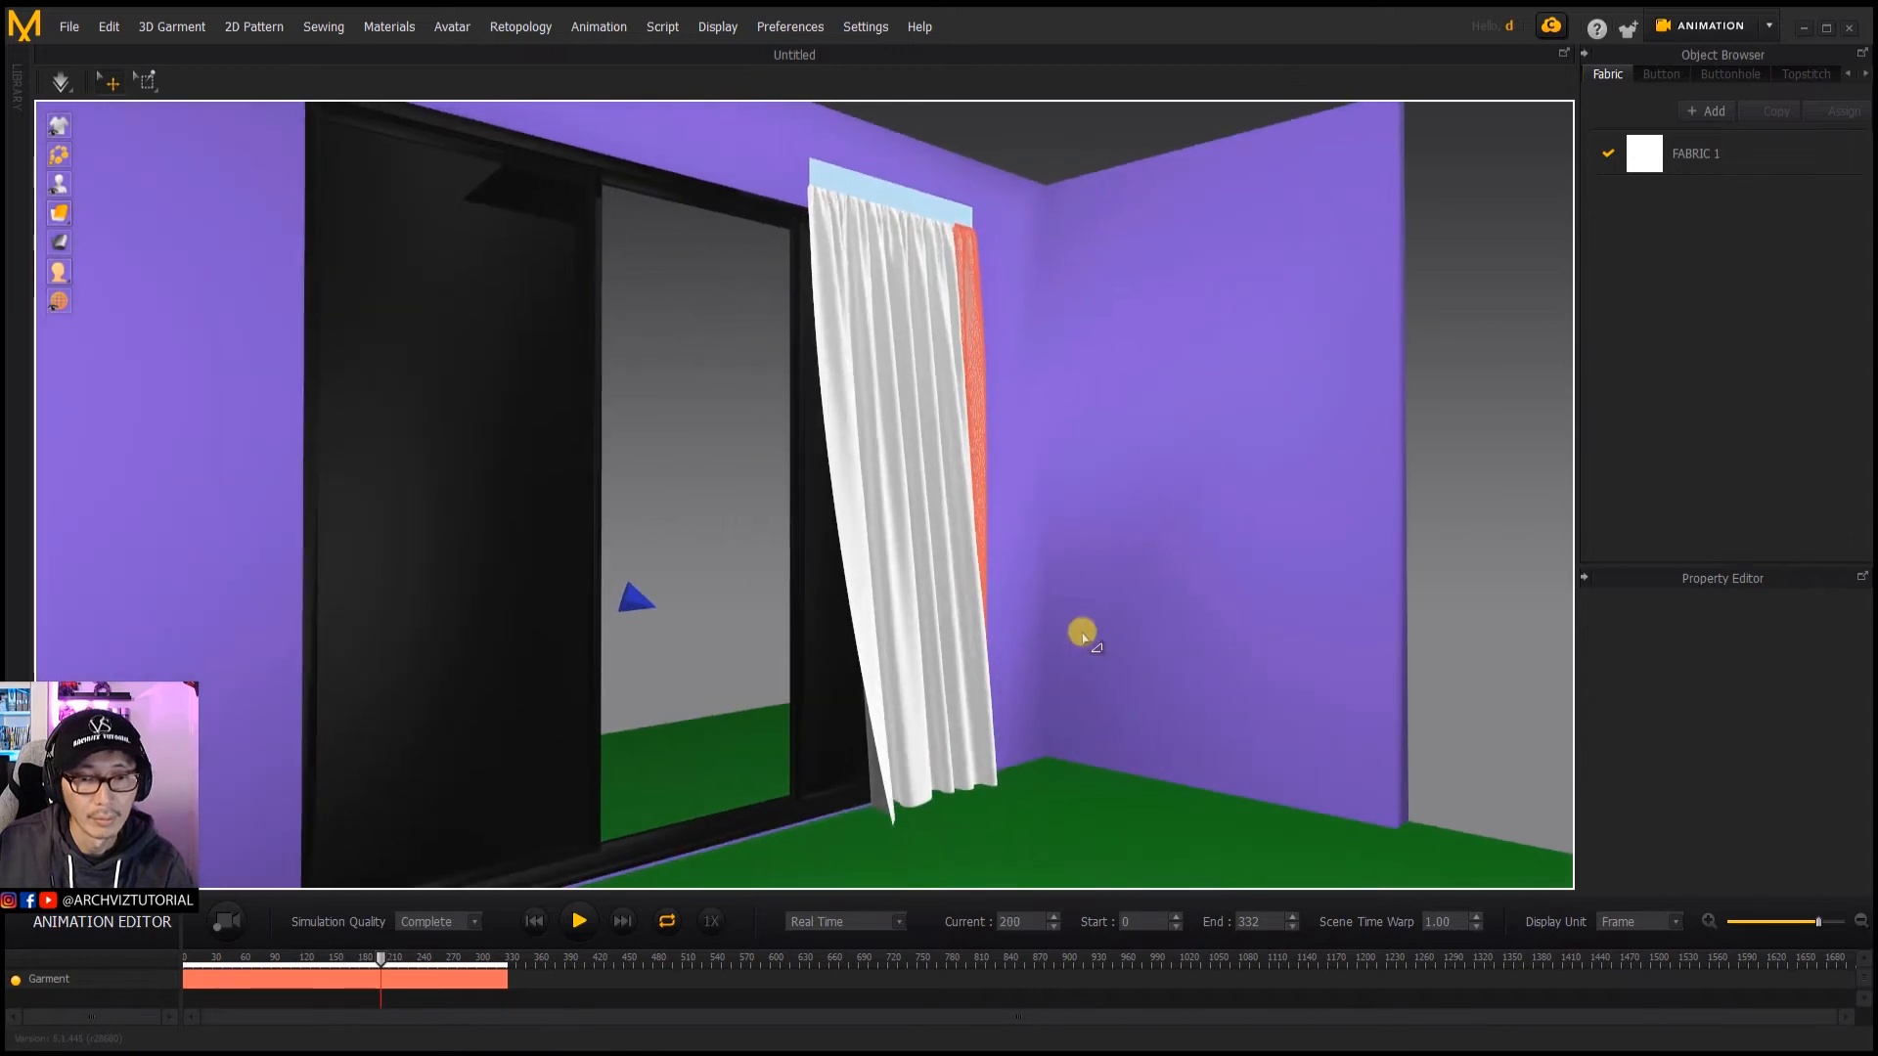
middle_drag(1041, 638, 1015, 634)
right_drag(1014, 635, 968, 637)
middle_drag(981, 648, 974, 651)
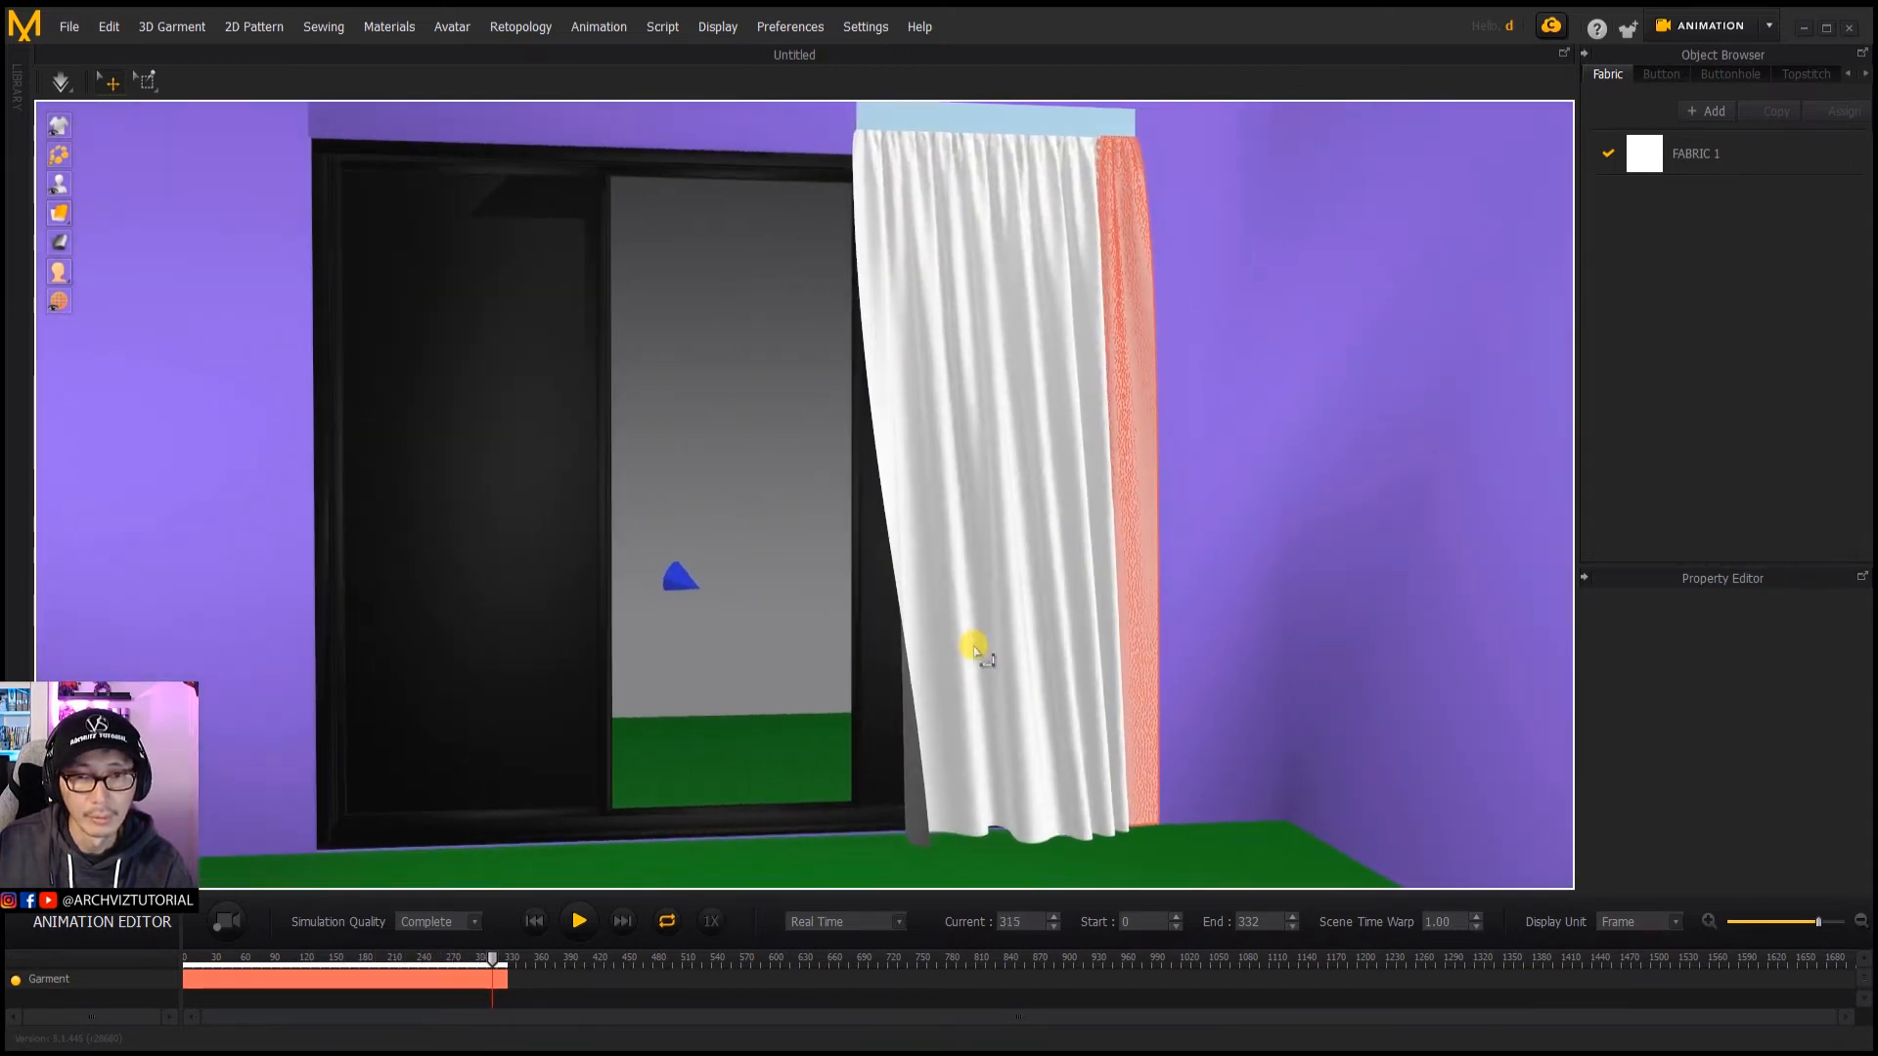
scroll(976, 651, down, 1)
right_drag(1019, 661, 975, 664)
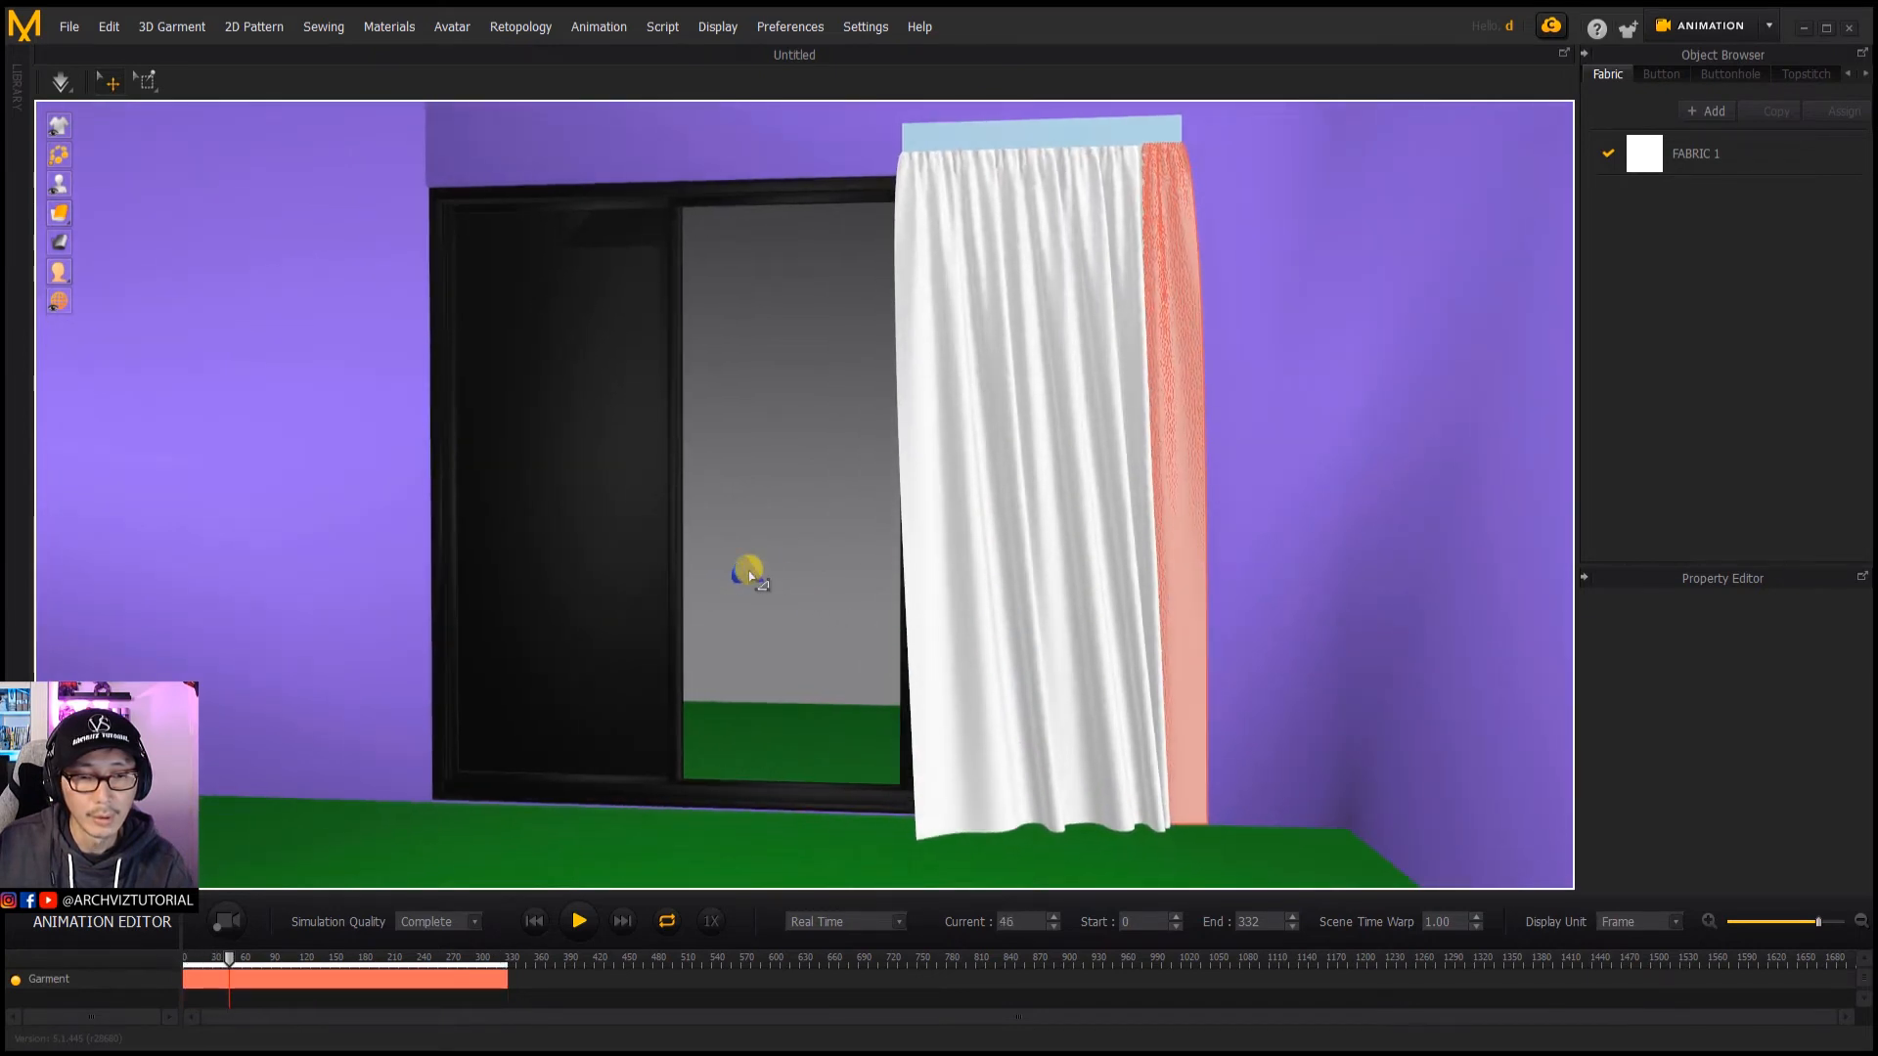
Step: Select the wind controller in the door opening and check its wind settings against the curtain's movement during playback
click(749, 575)
right_drag(833, 624, 853, 626)
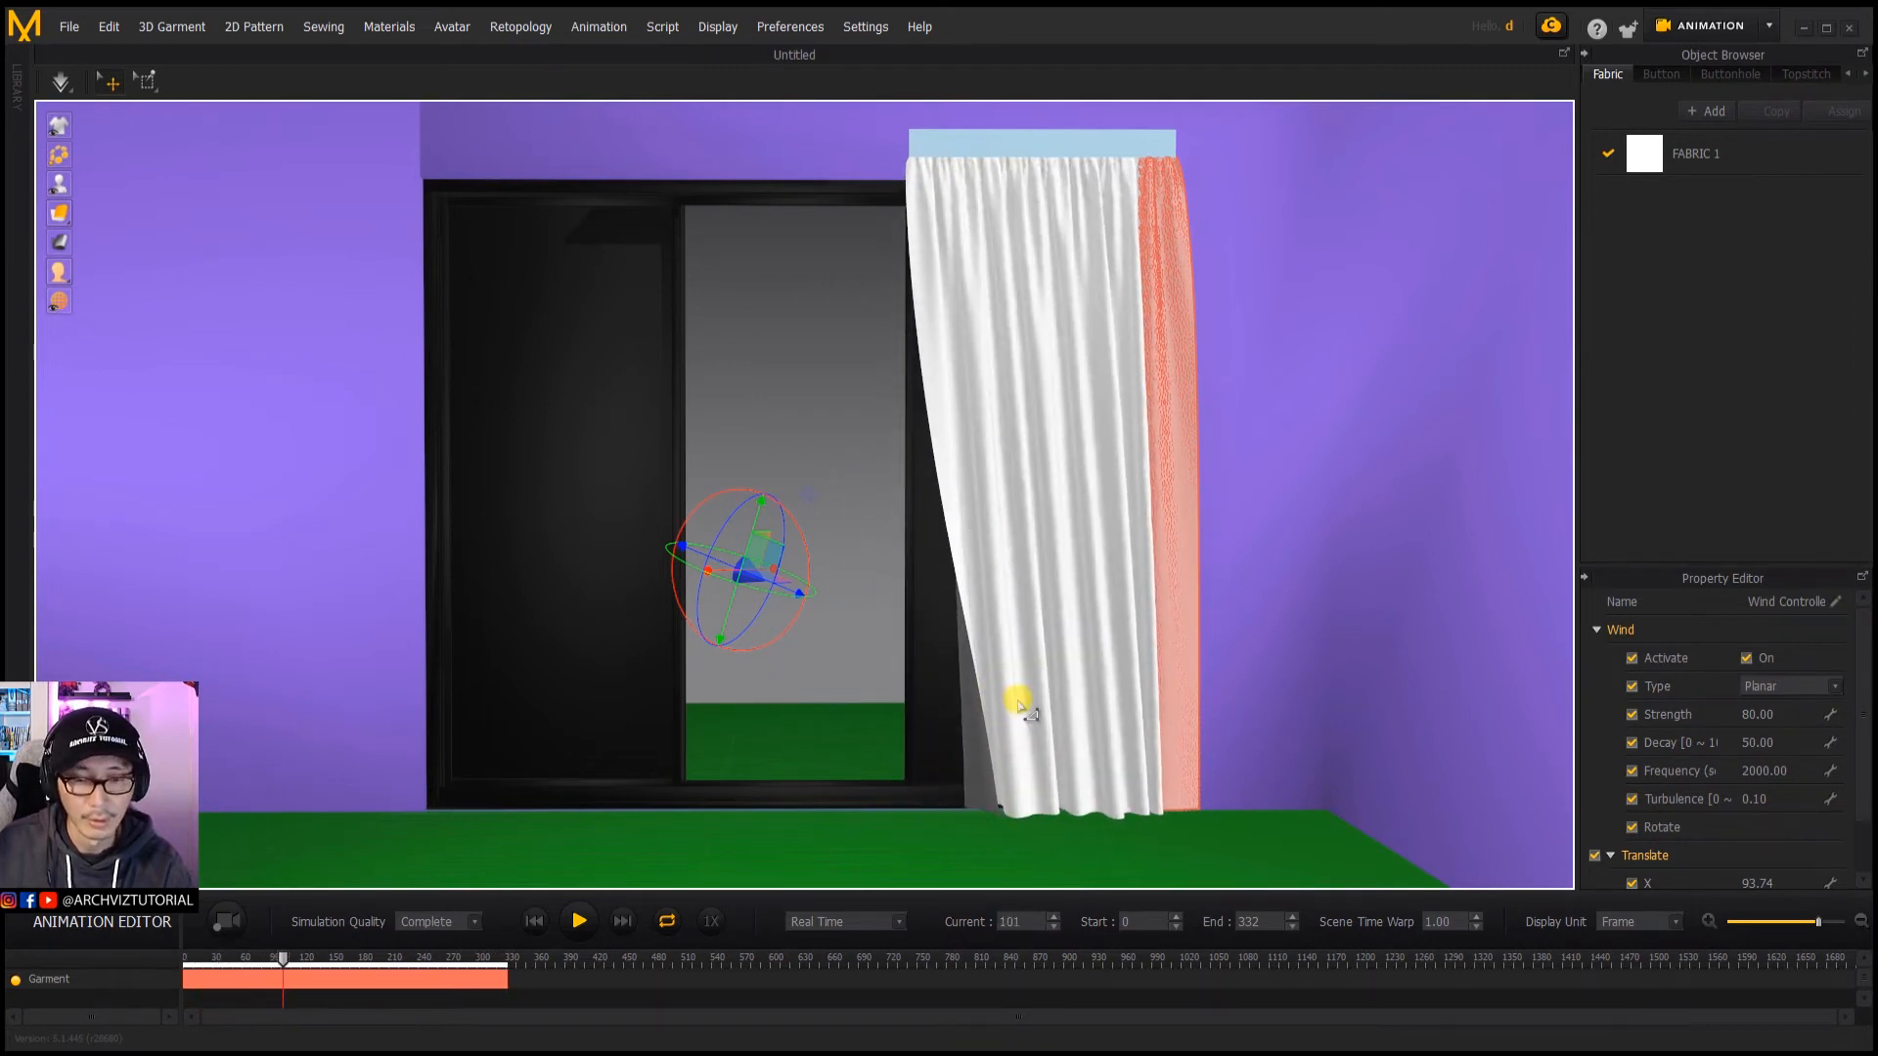
middle_drag(1017, 702, 925, 712)
scroll(926, 712, down, 2)
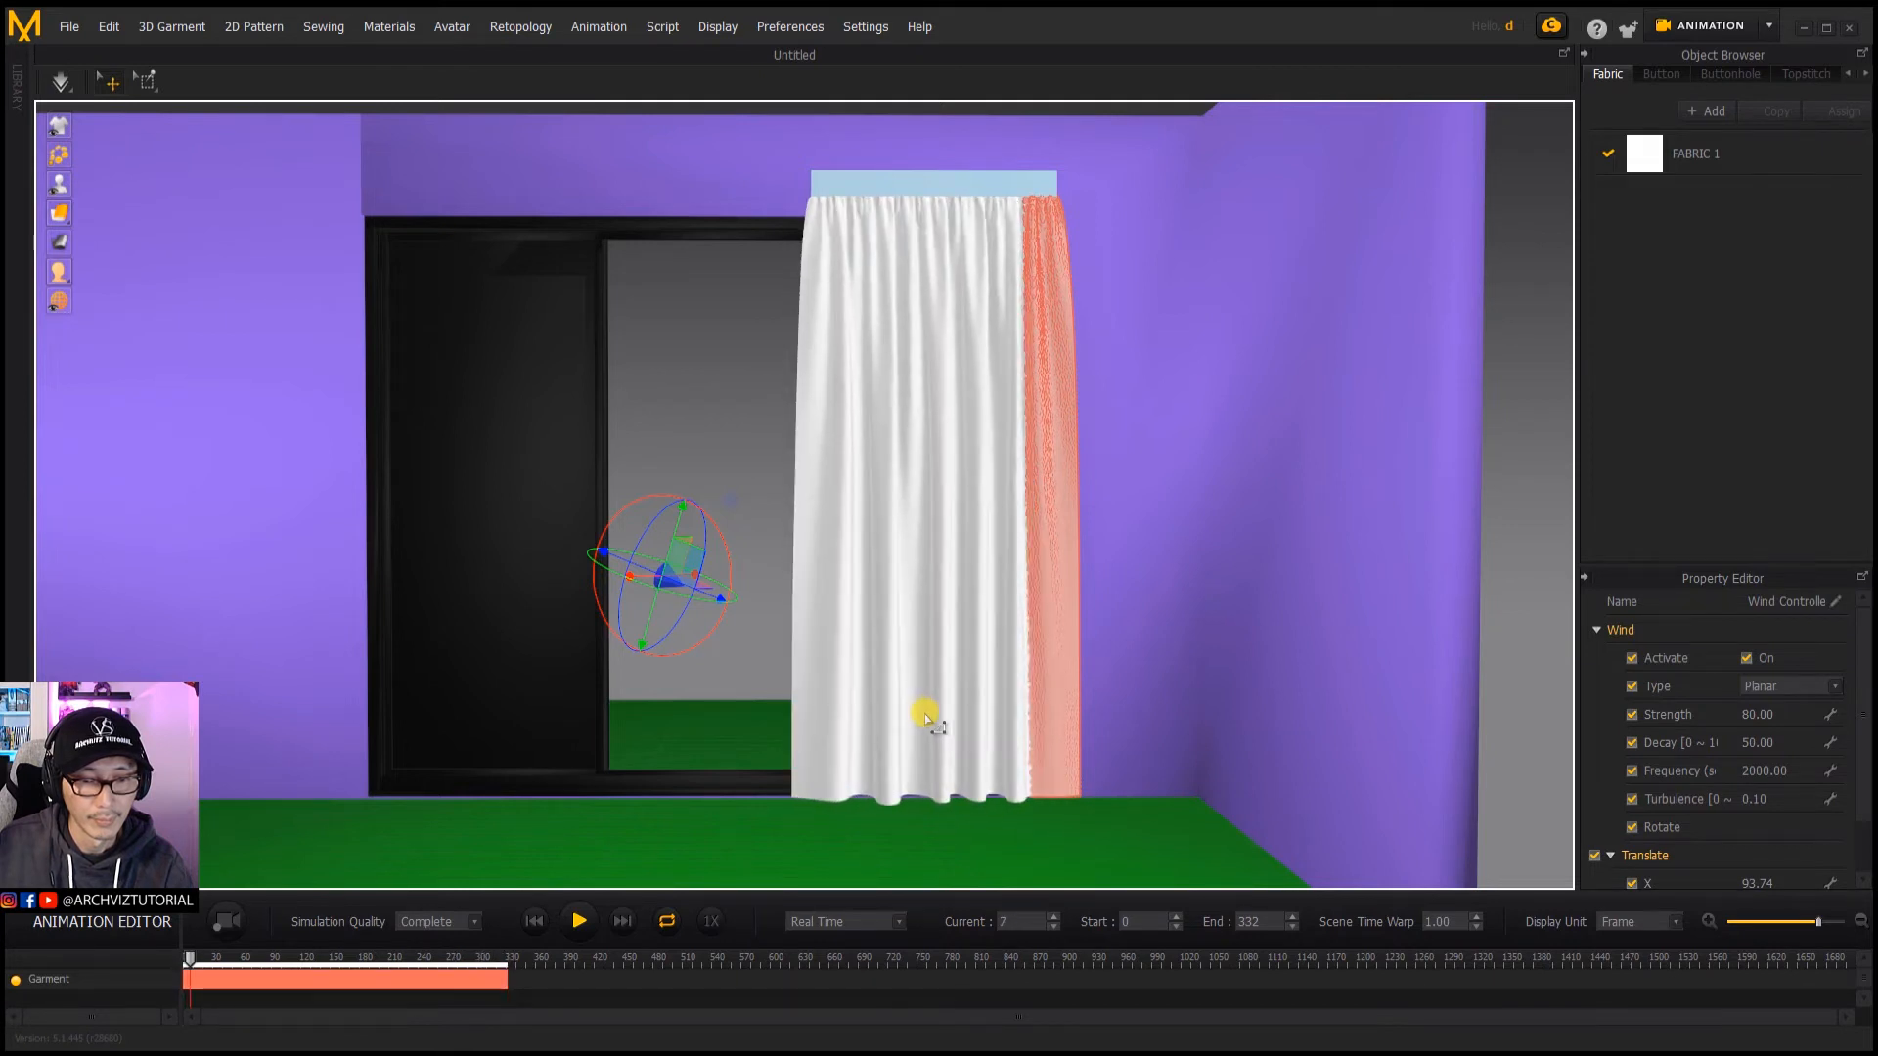
mouse_move(925, 713)
right_down()
mouse_move(947, 697)
mouse_move(922, 692)
mouse_move(975, 722)
mouse_move(963, 710)
right_up()
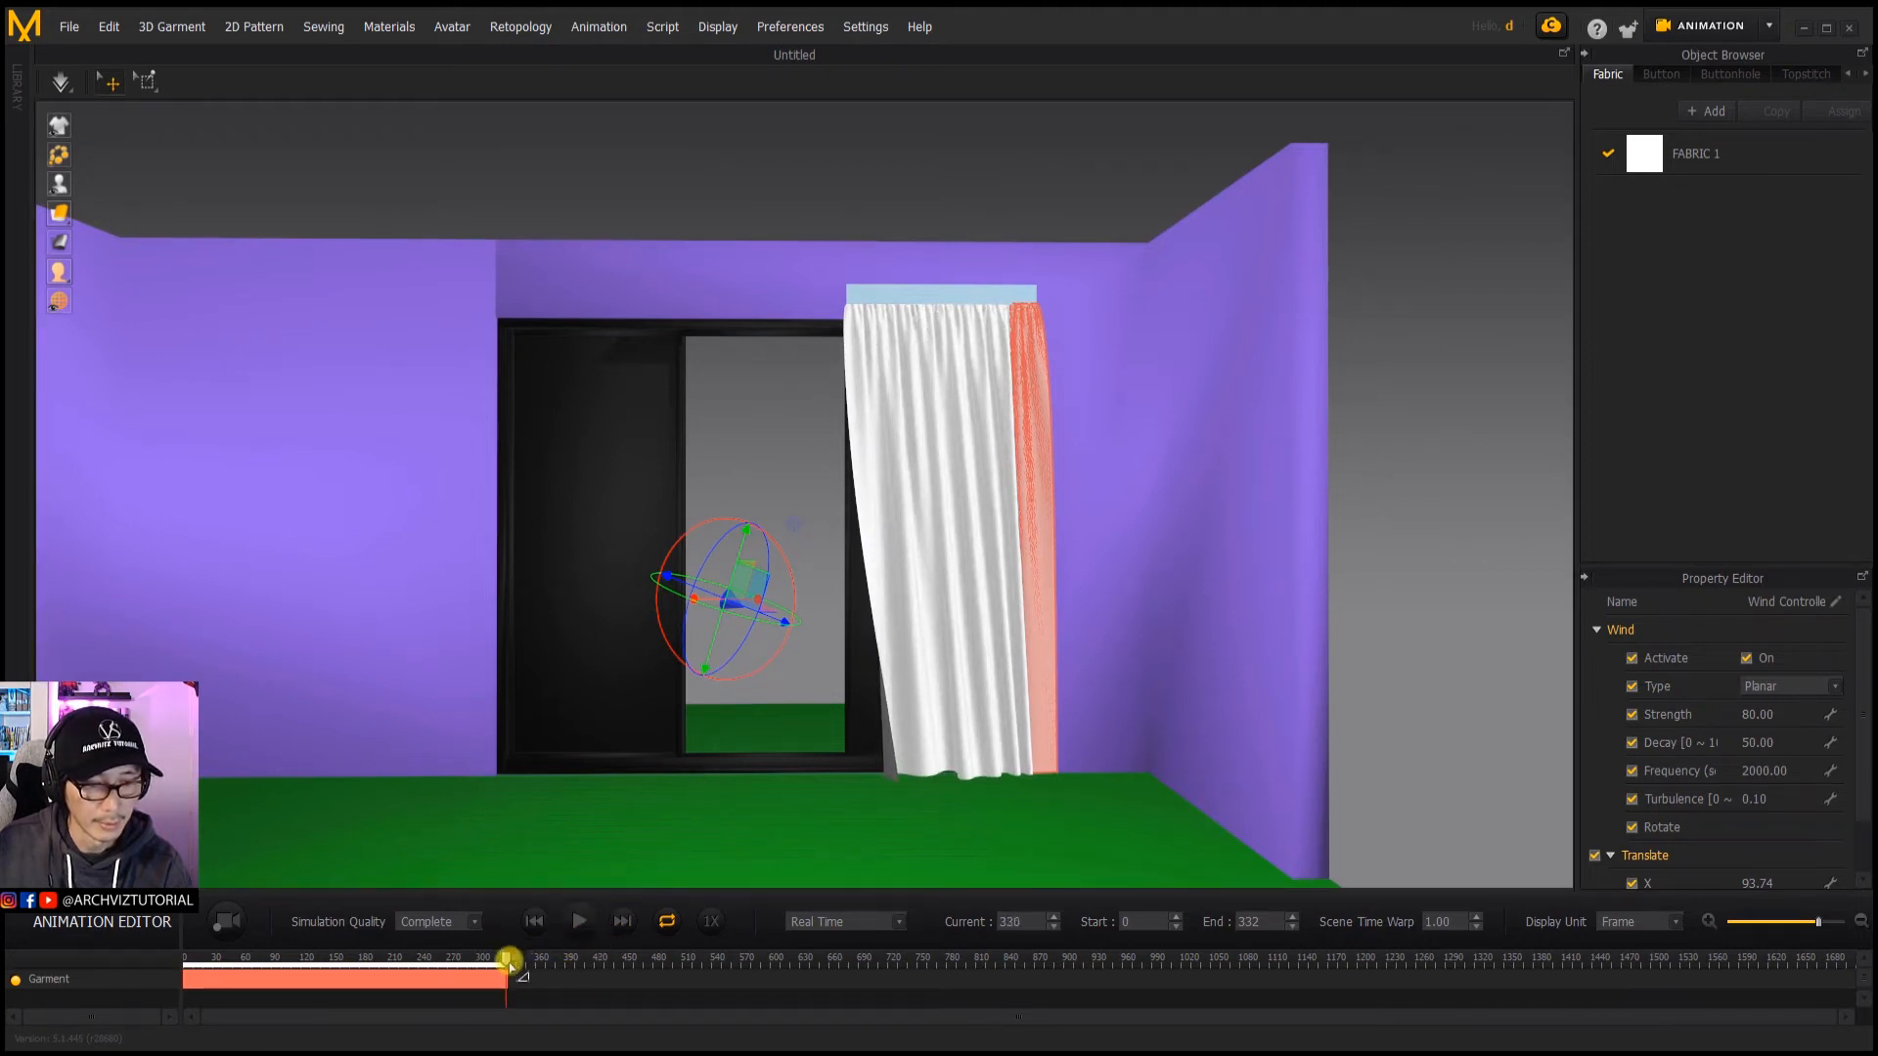
Step: Return the curtain animation to frame 0 on the timeline
click(202, 959)
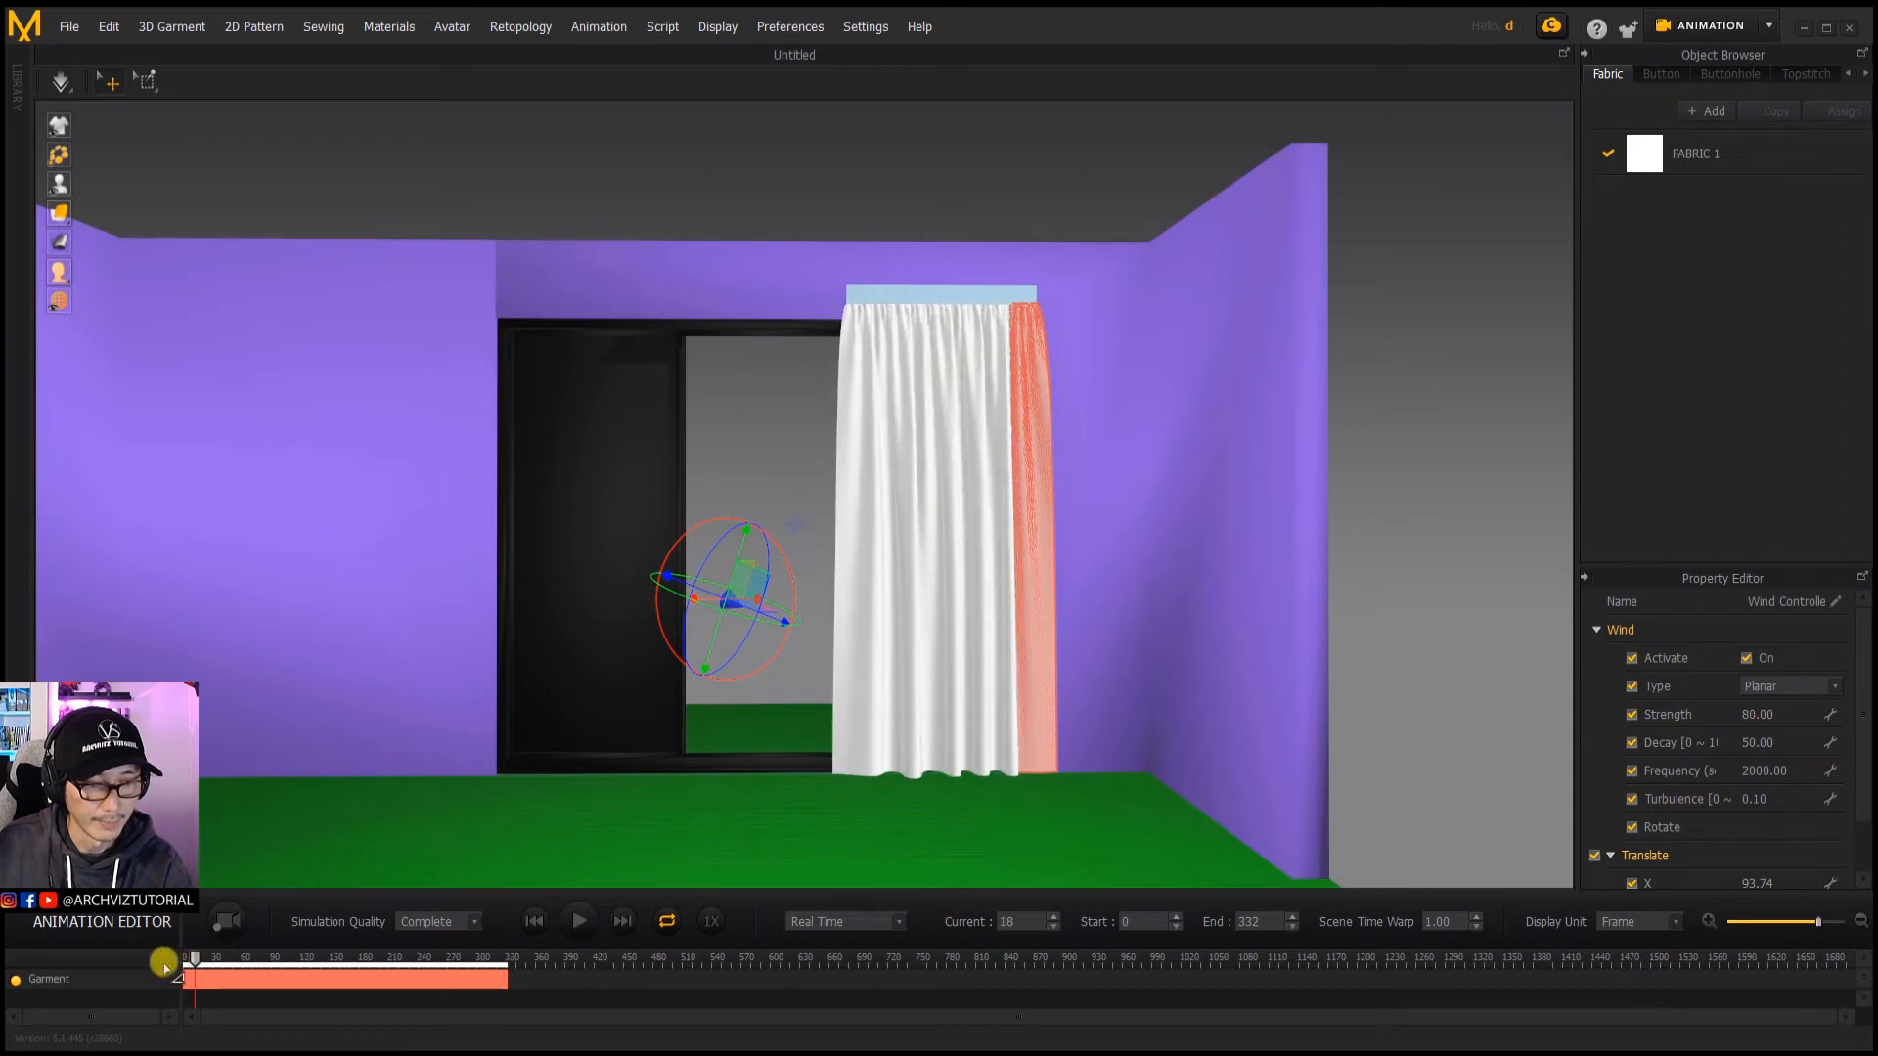
click(161, 965)
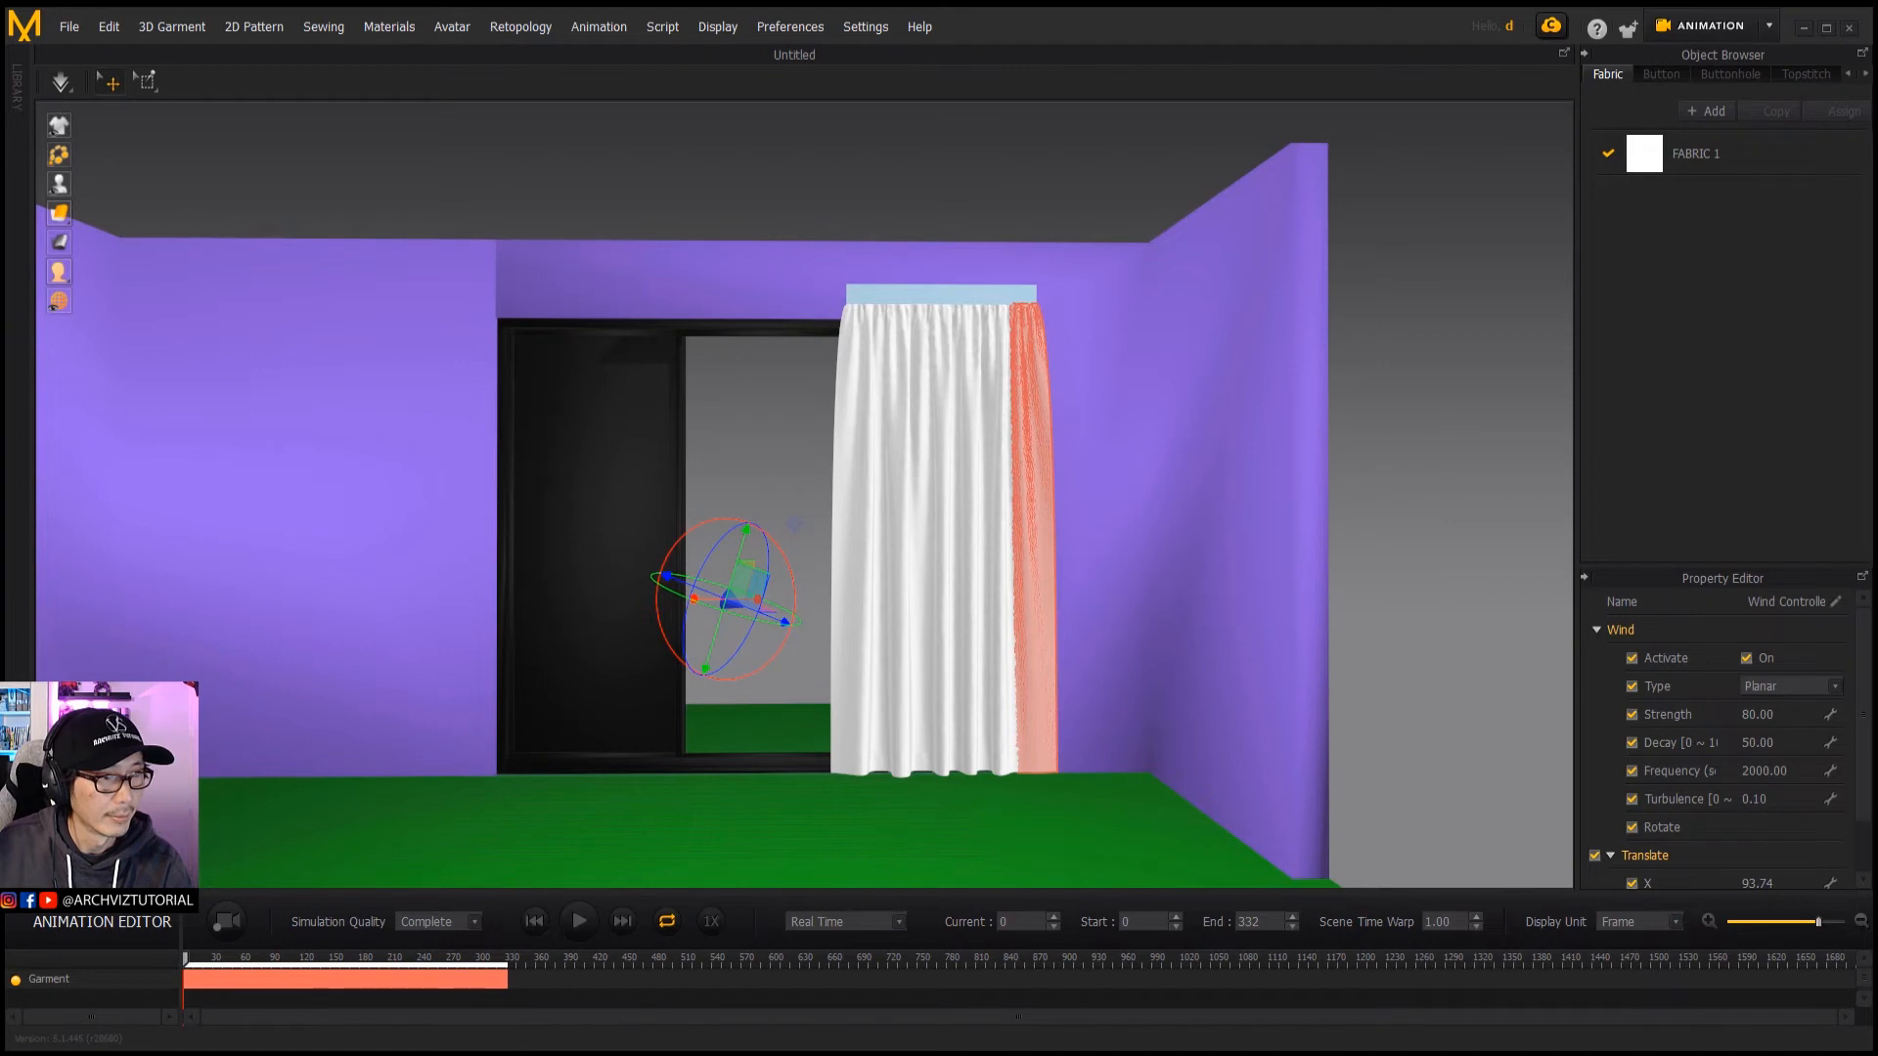
mouse_move(60, 302)
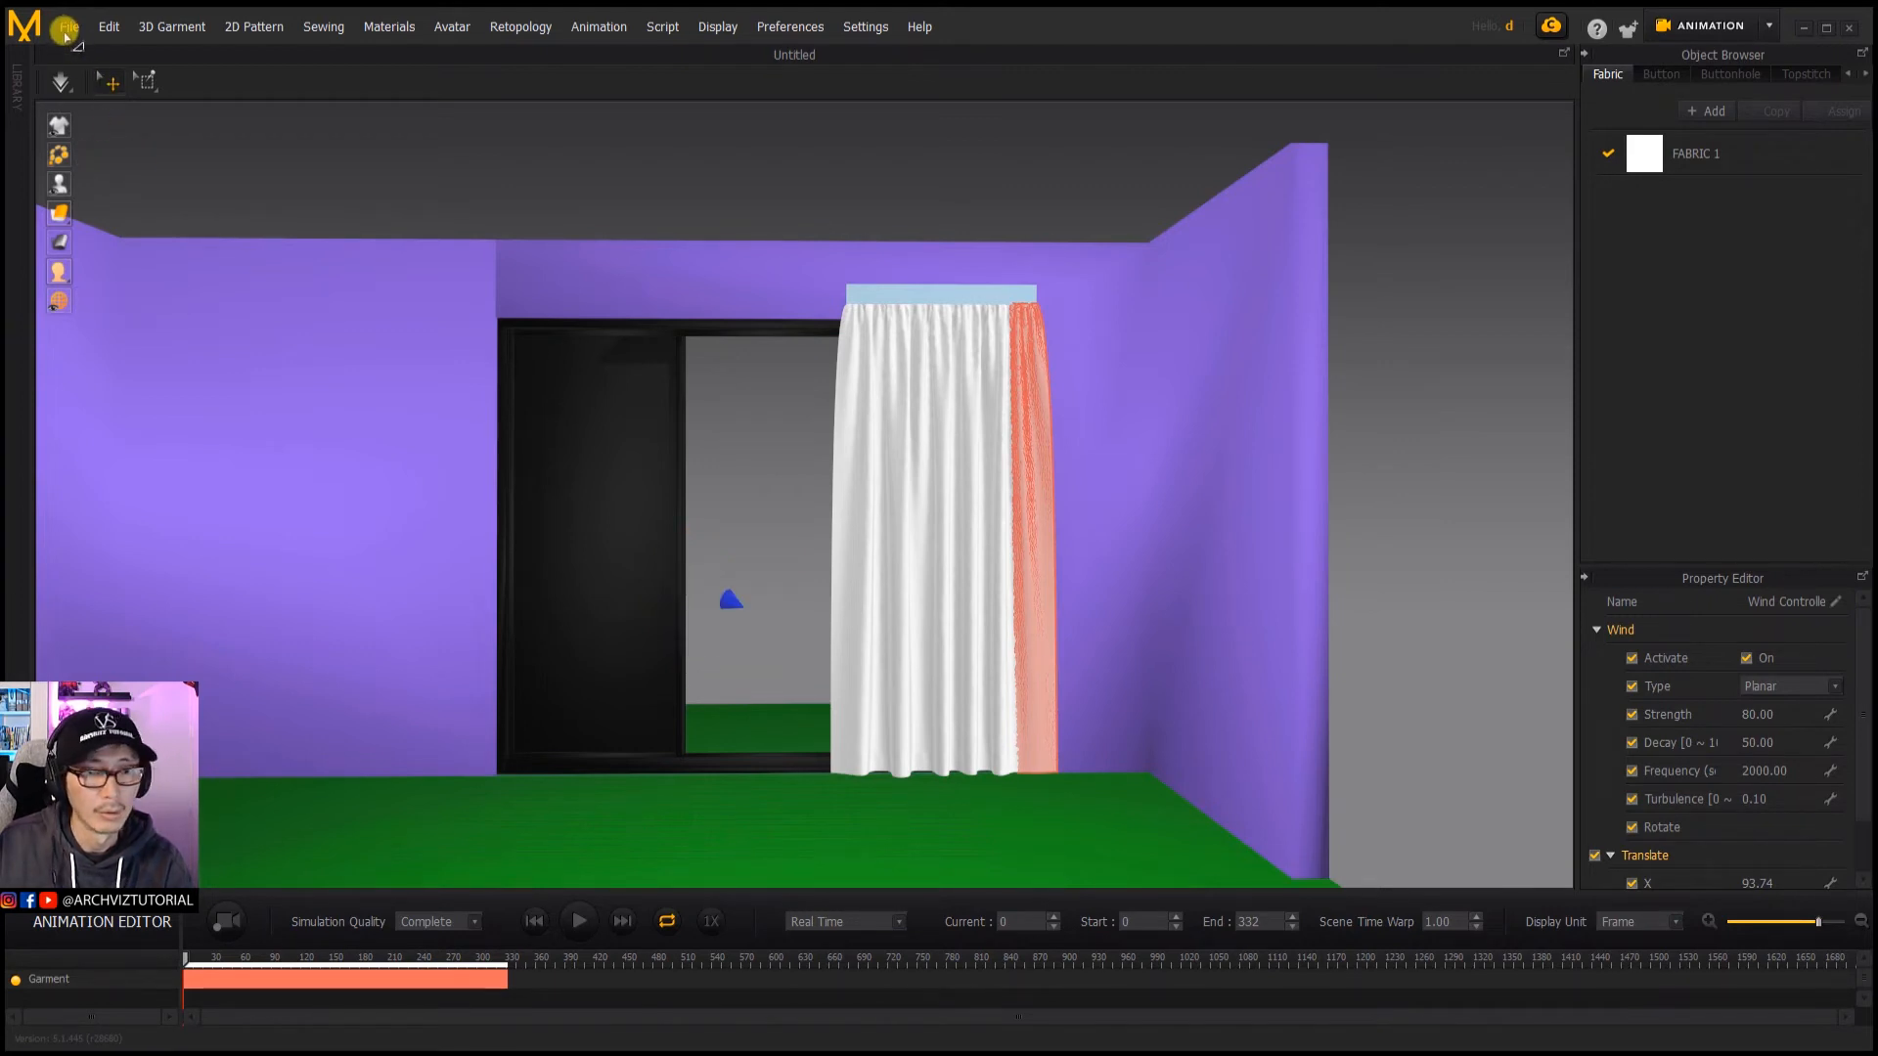
Step: Start a Point Cache 2 export of the curtain animation, replacing the existing md_pc2.pc2 file in the MD folder
click(66, 33)
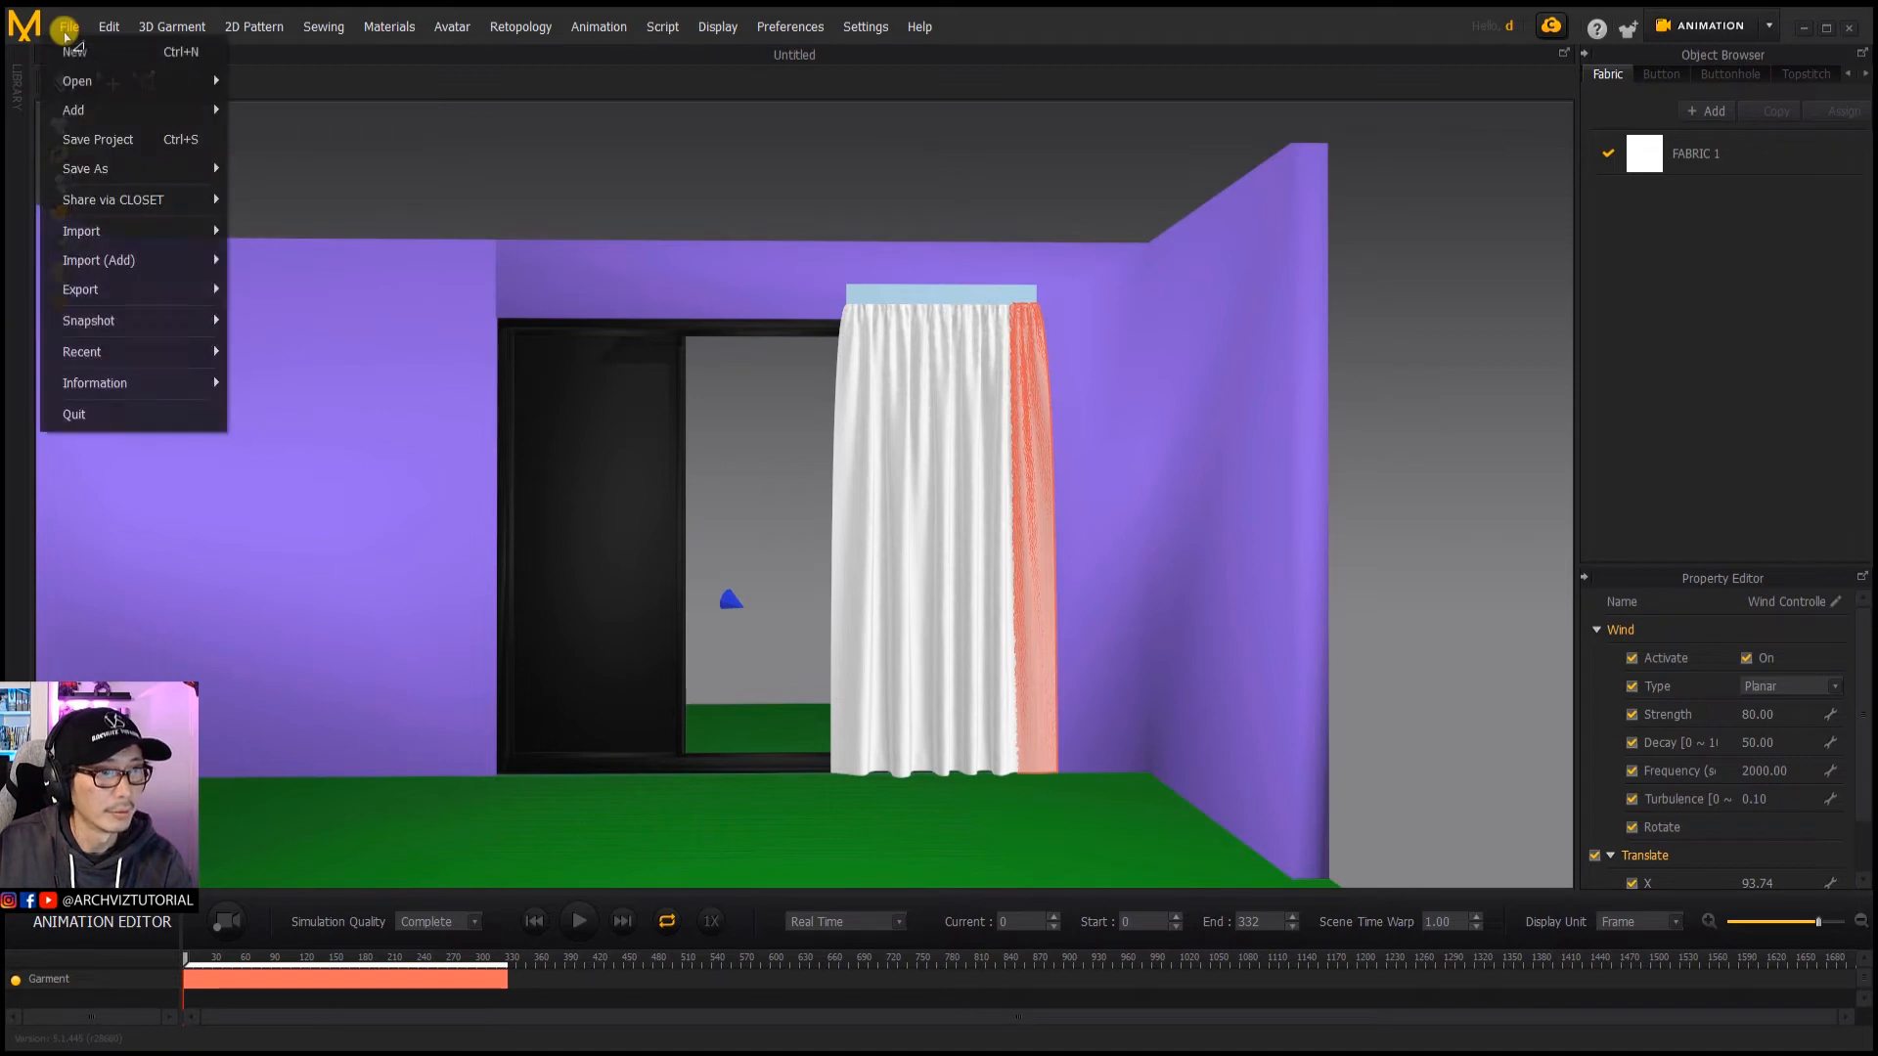
mouse_move(101, 245)
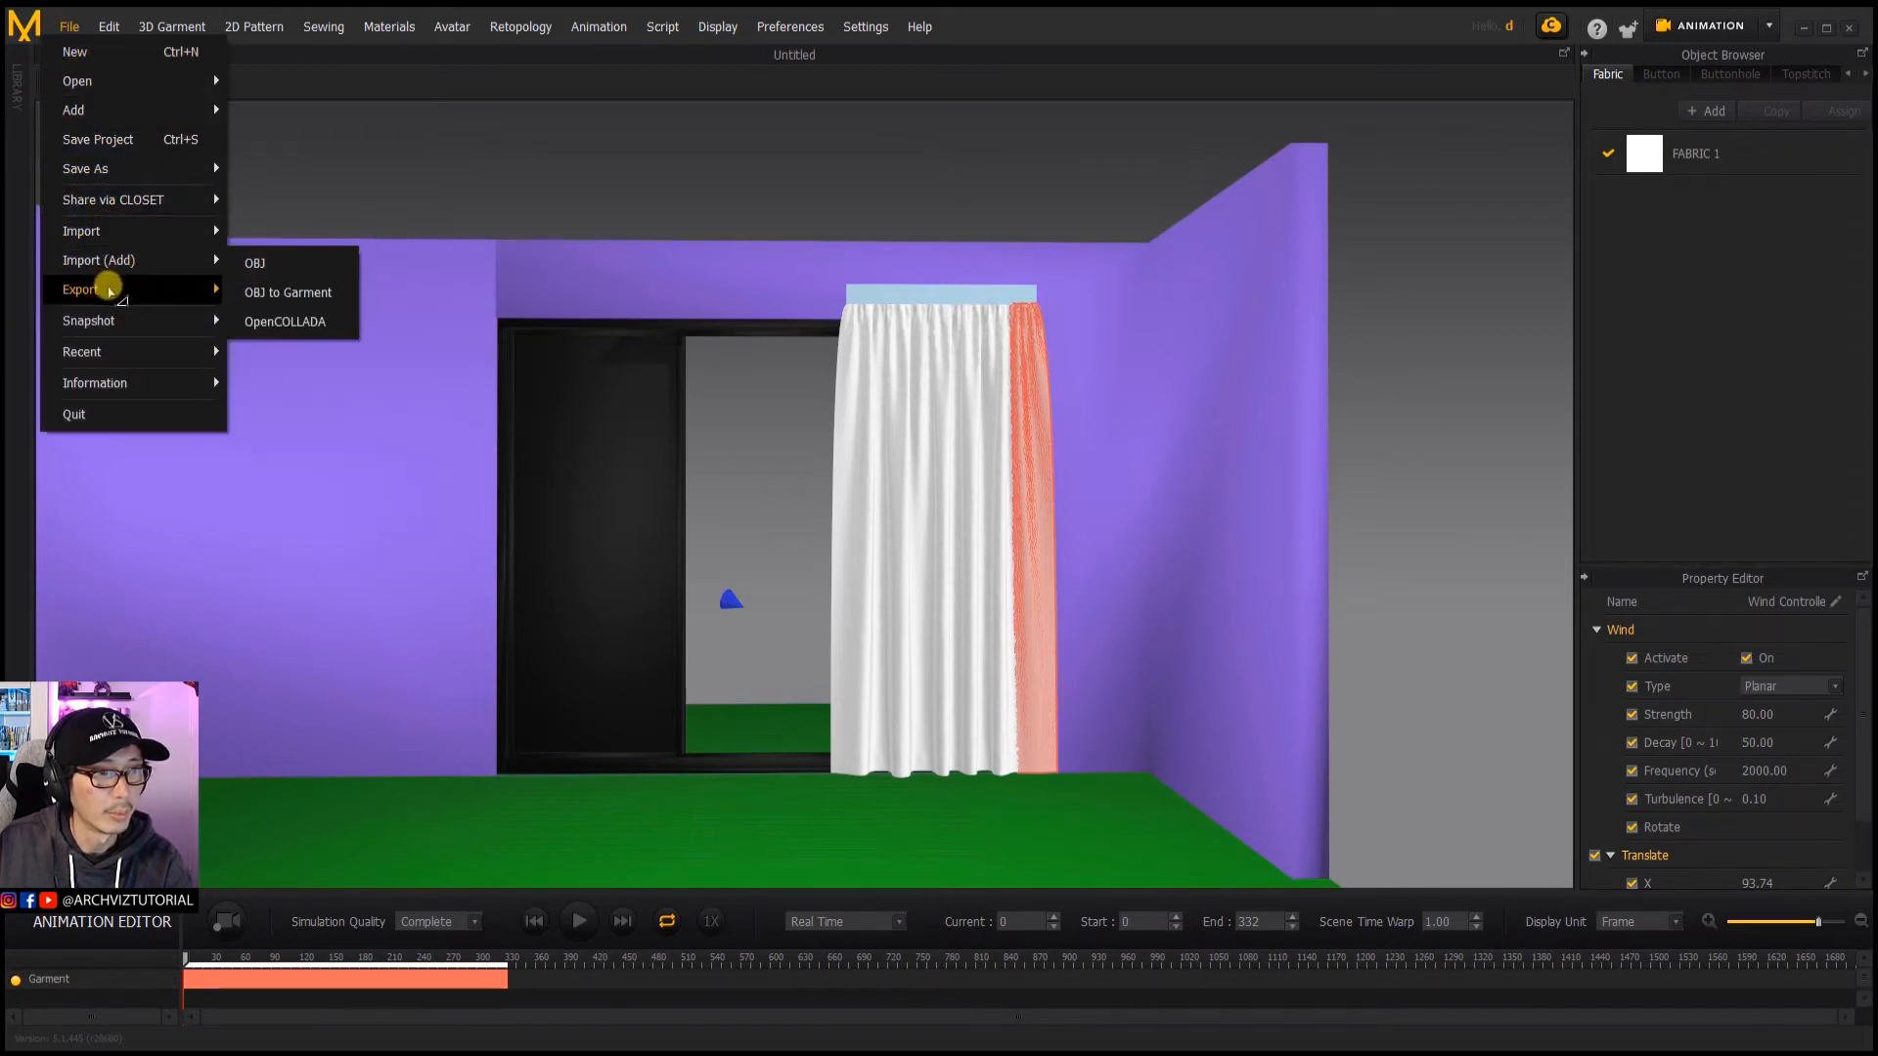
mouse_move(206, 290)
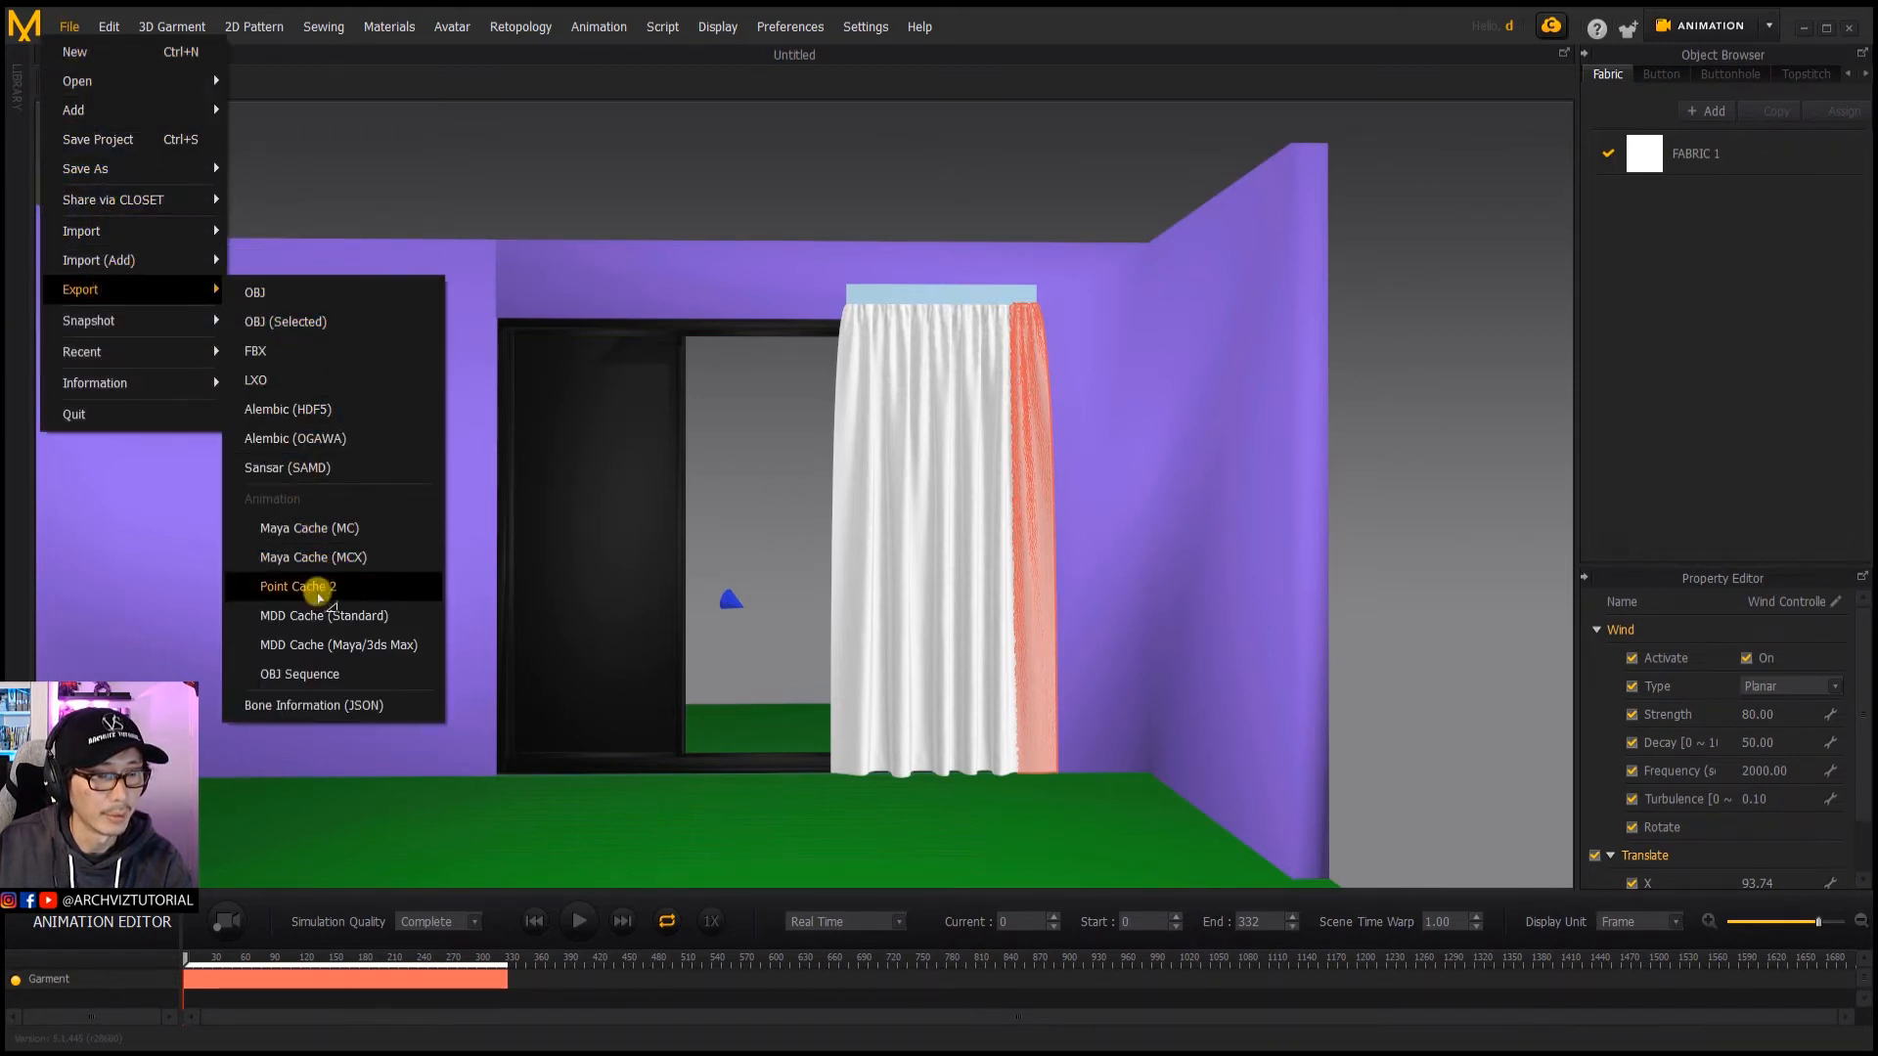
click(313, 585)
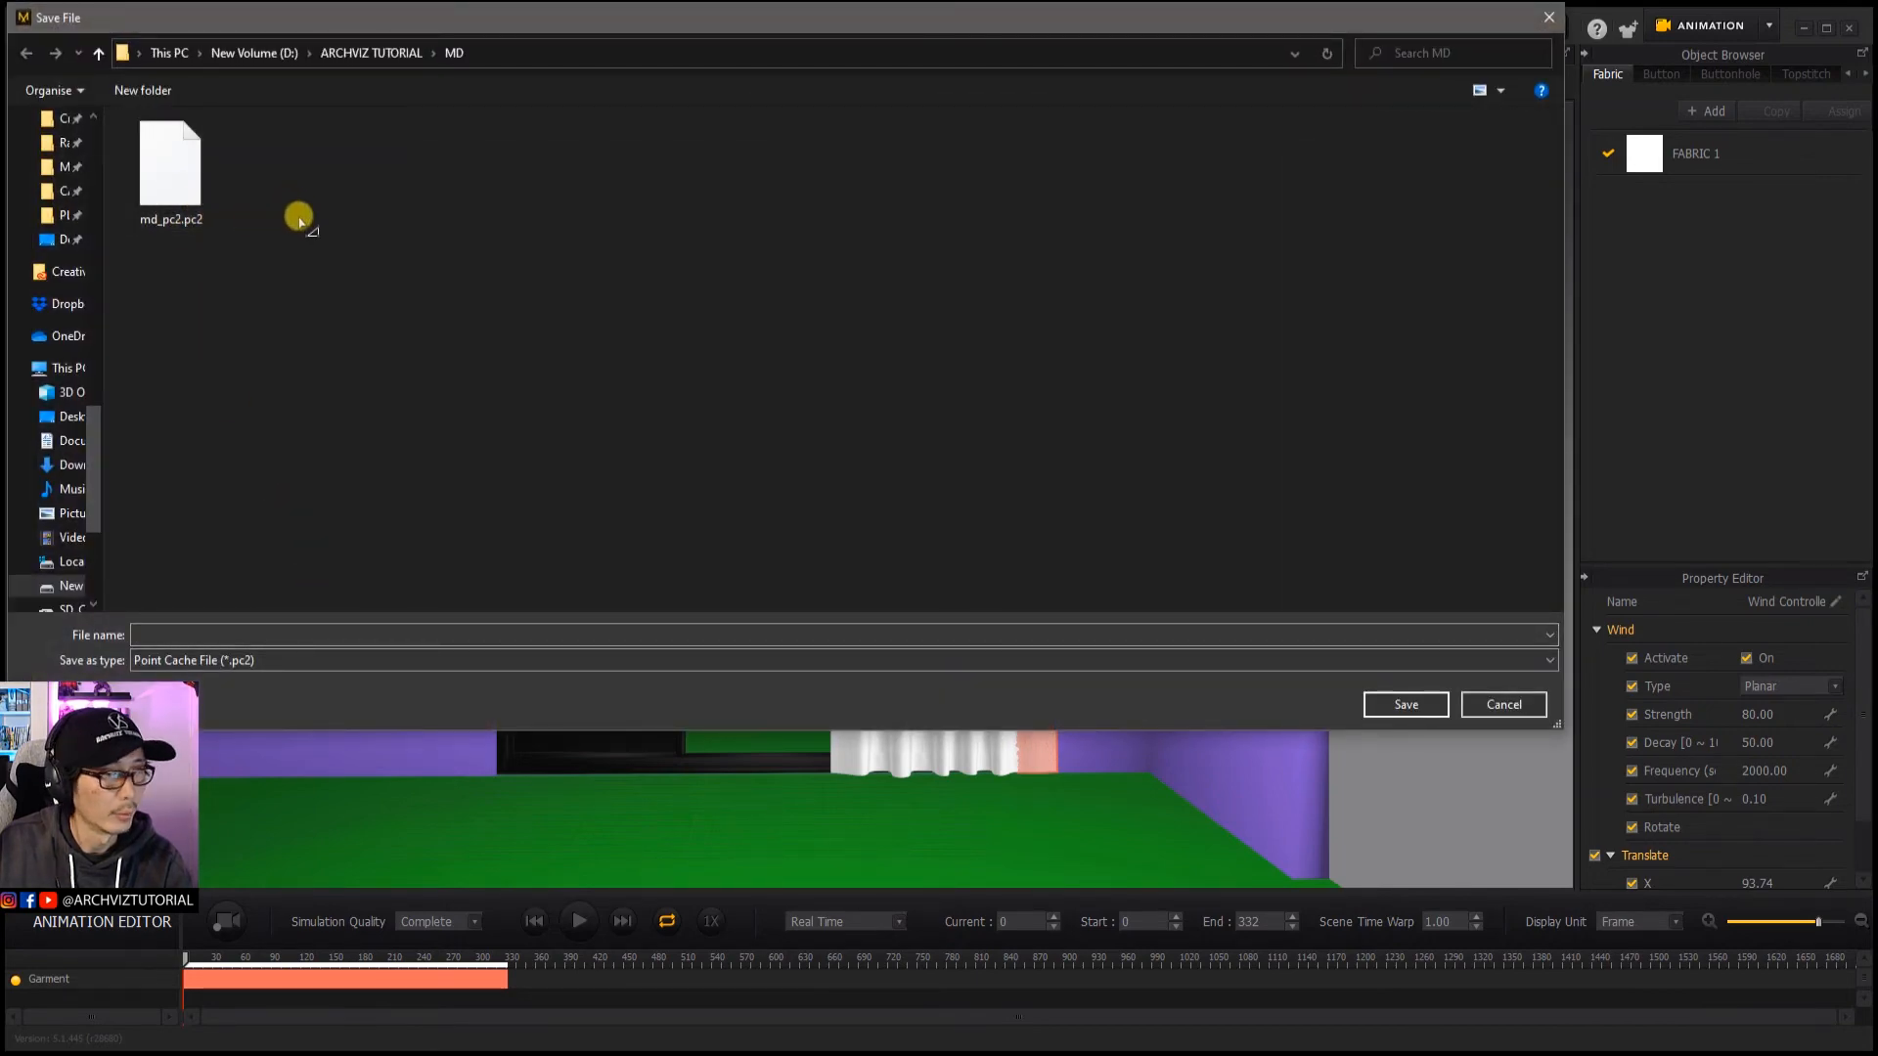
click(186, 205)
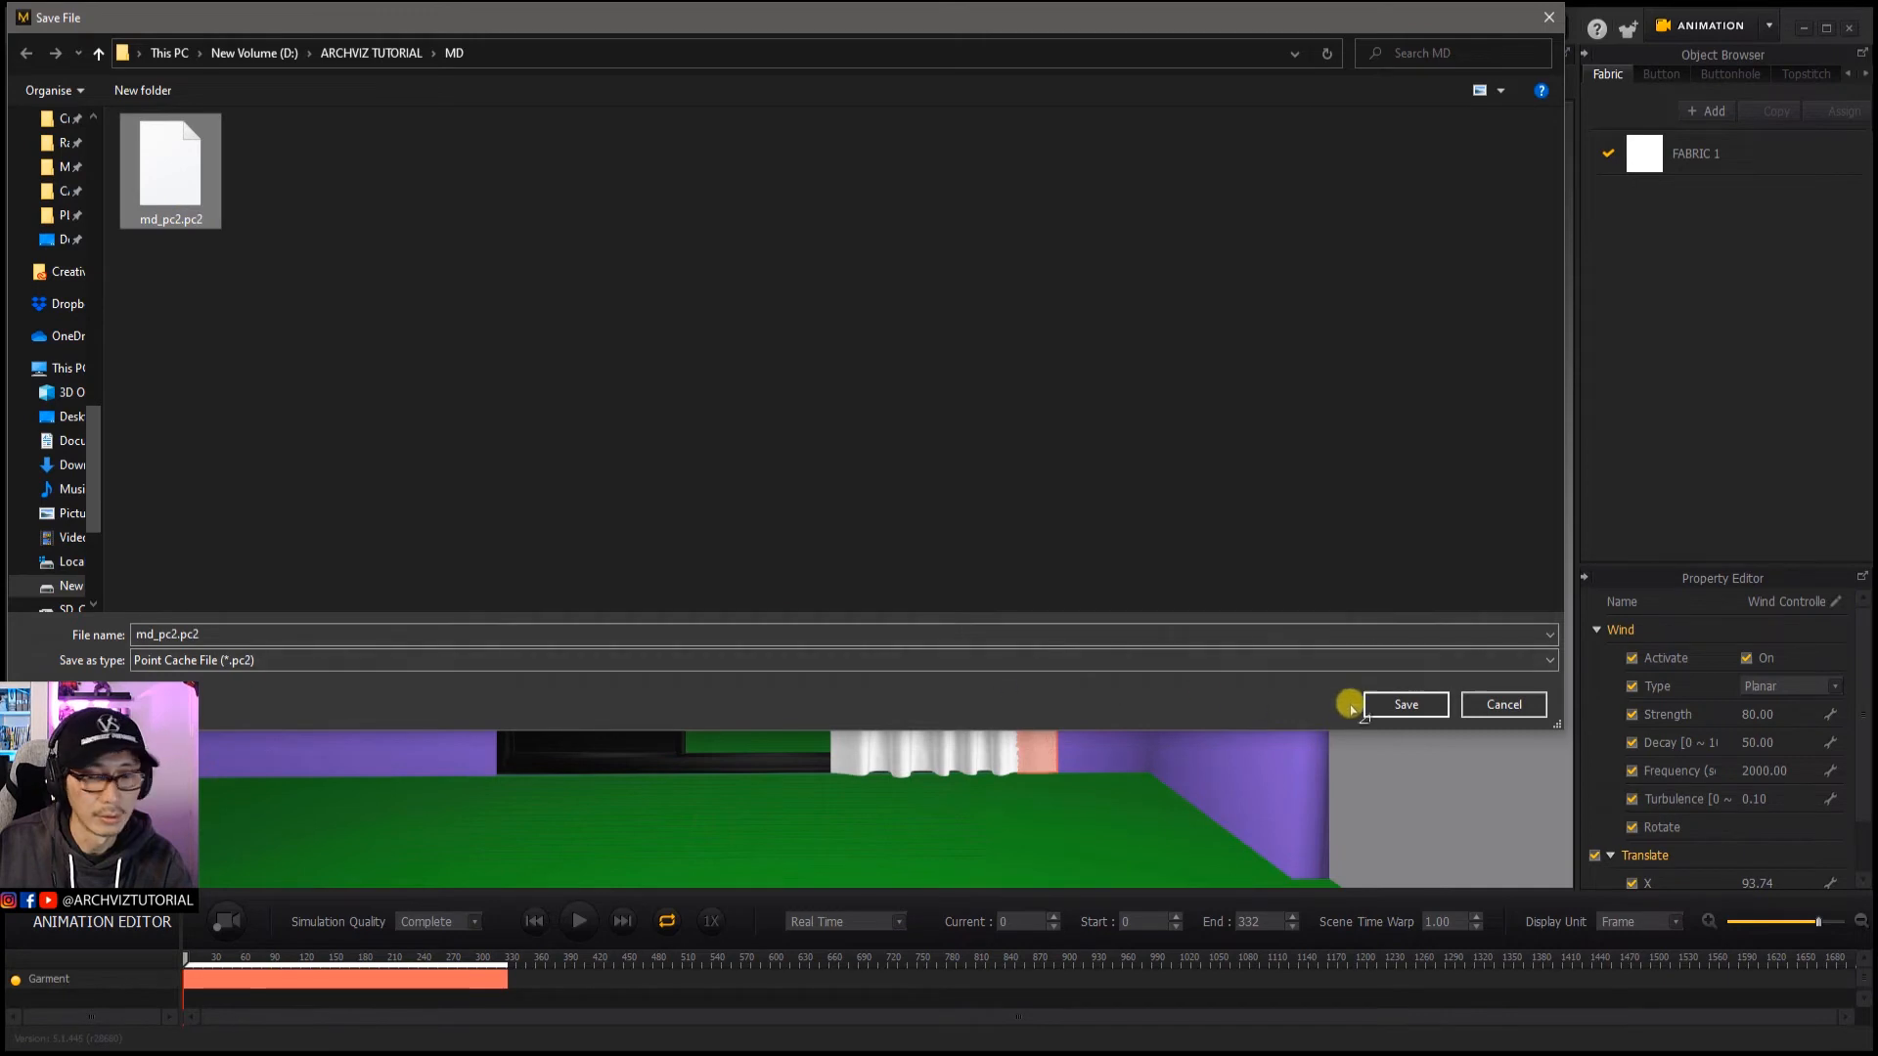
click(1389, 704)
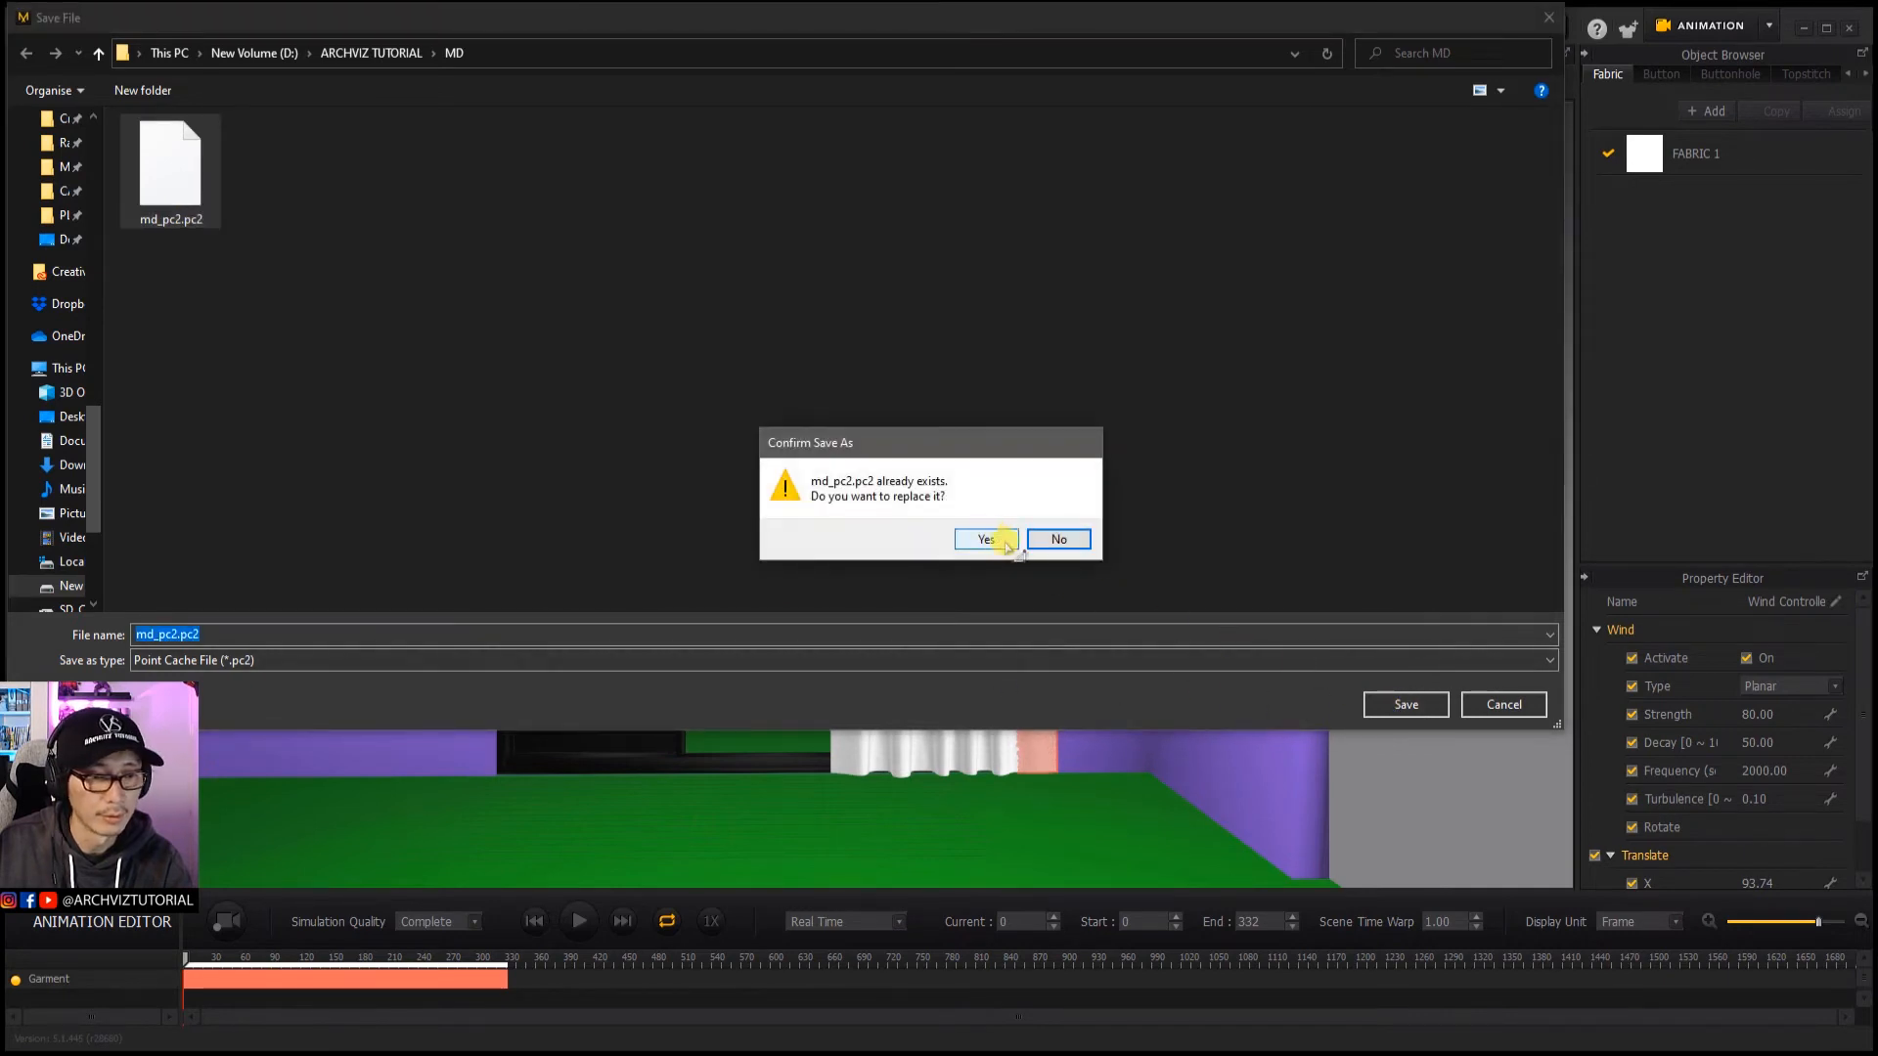
key(Escape)
click(407, 661)
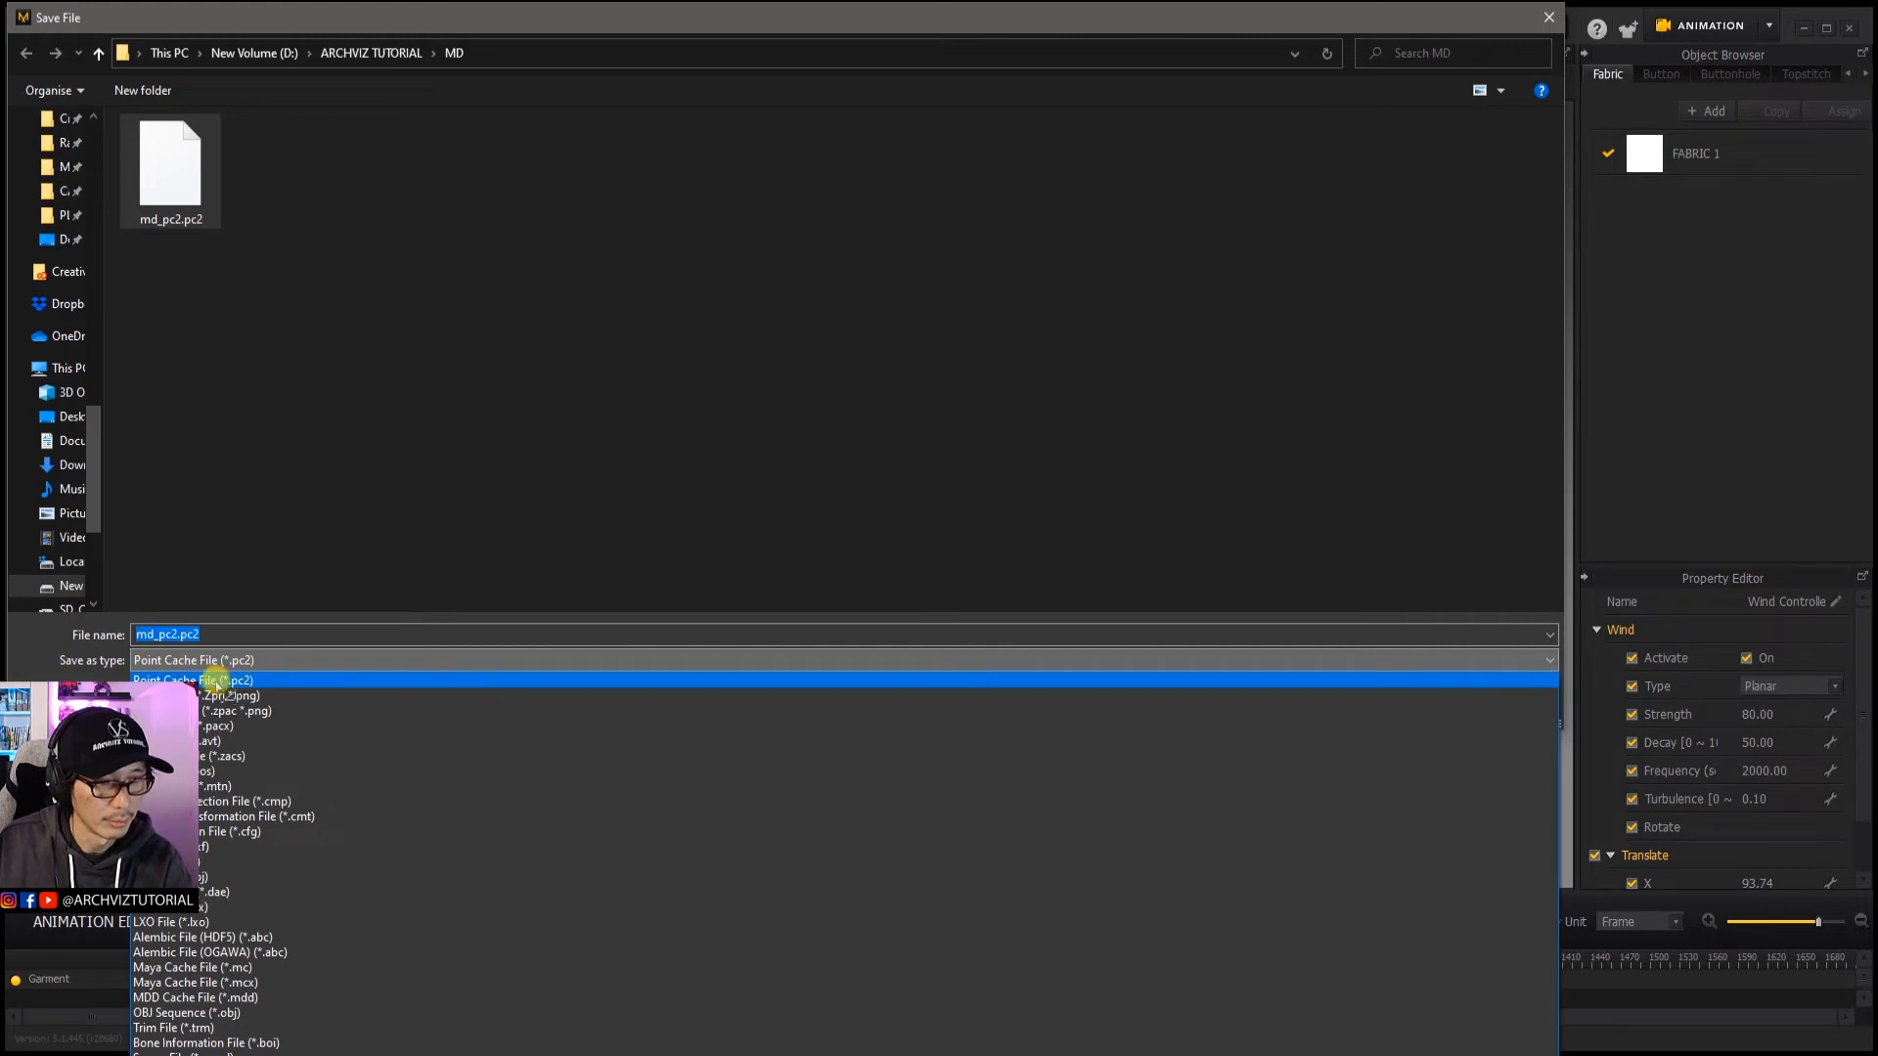
click(233, 681)
click(1389, 705)
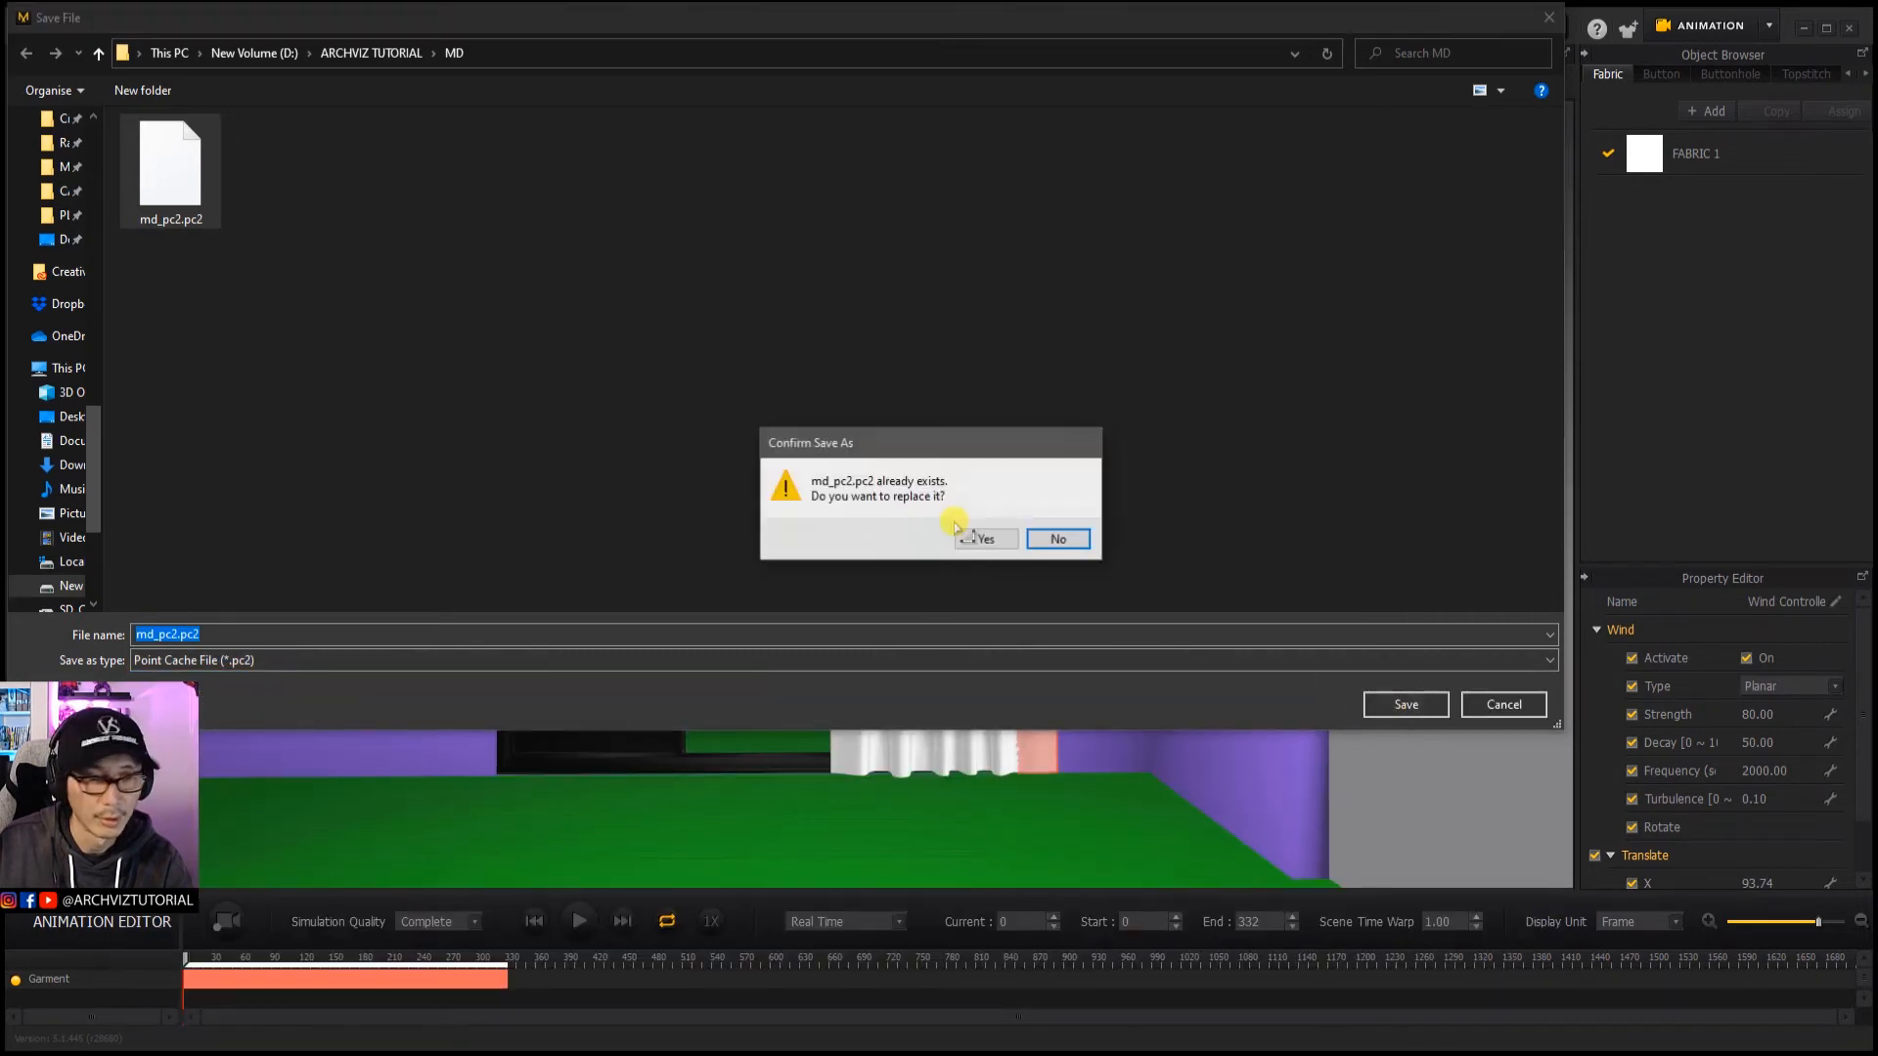
click(987, 539)
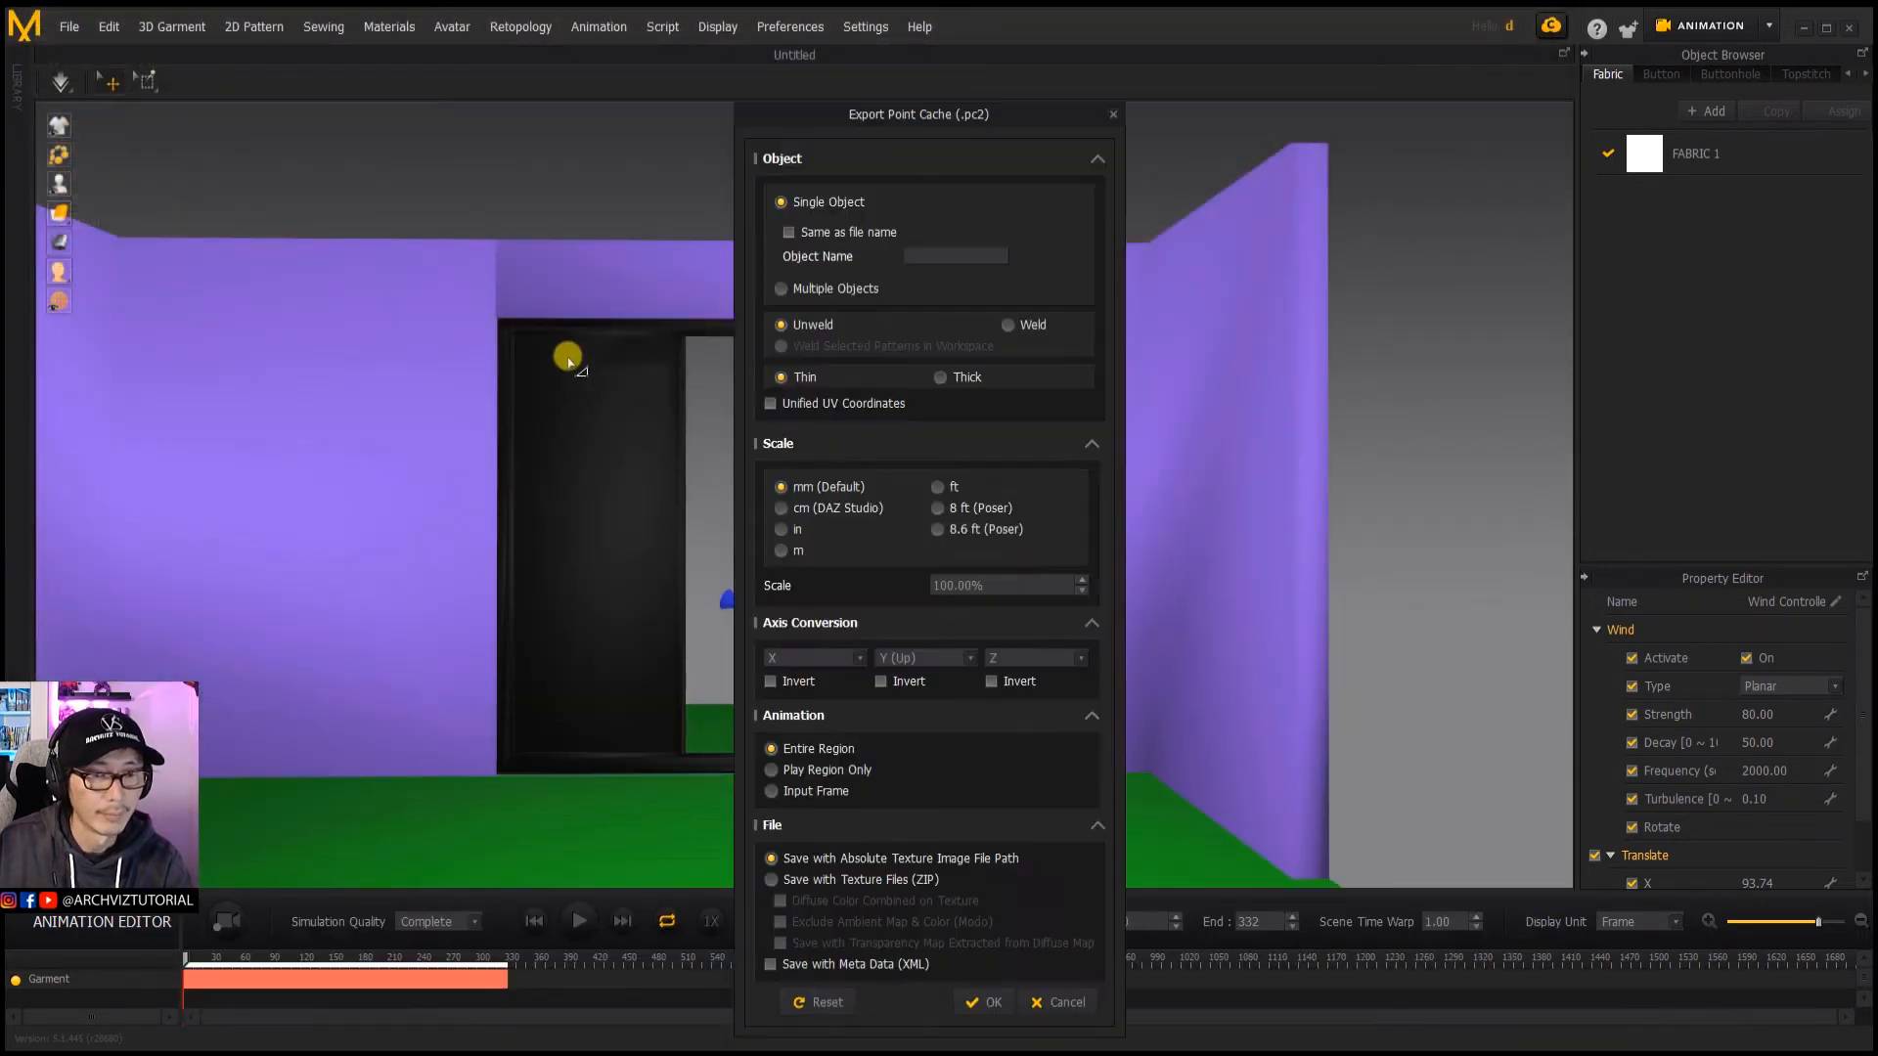
Step: Run the point cache export as a Single Object with Unweld, Thin, mm scale and Entire Region, and clear the selection
drag(907, 123, 705, 95)
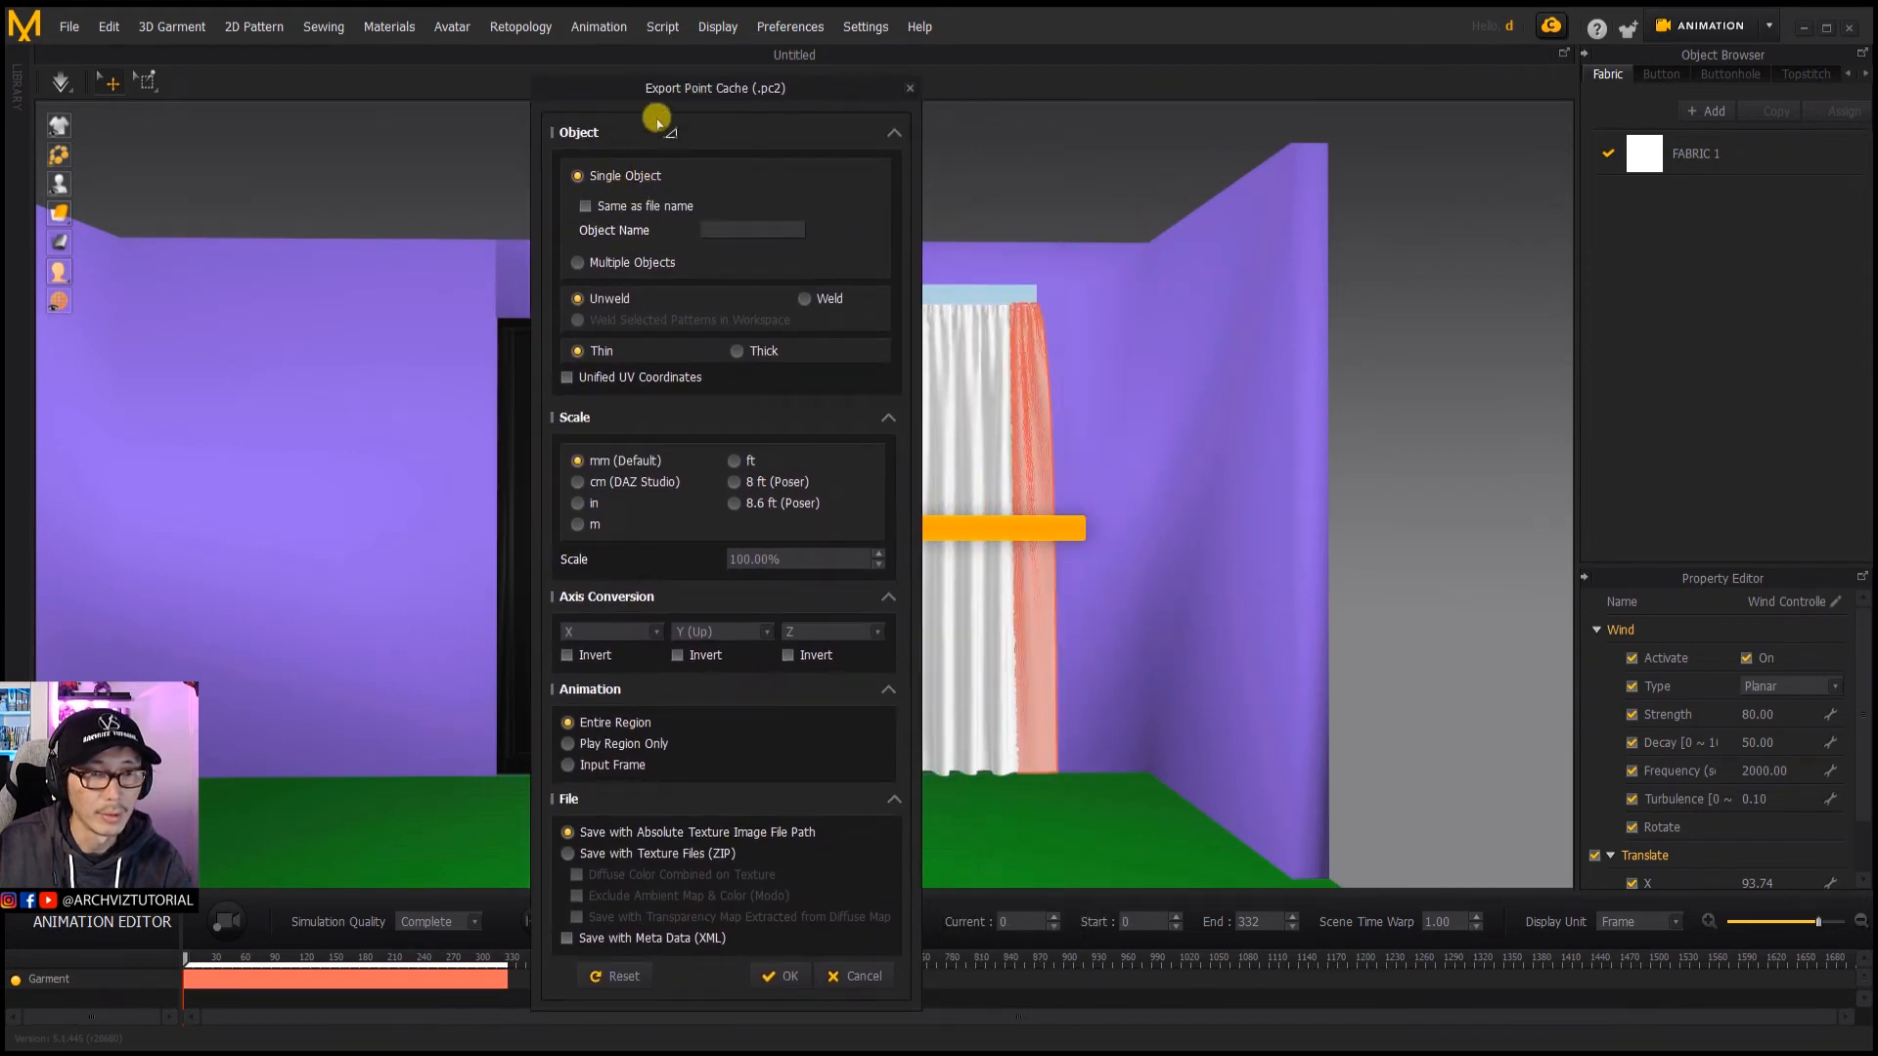
drag(680, 98, 639, 97)
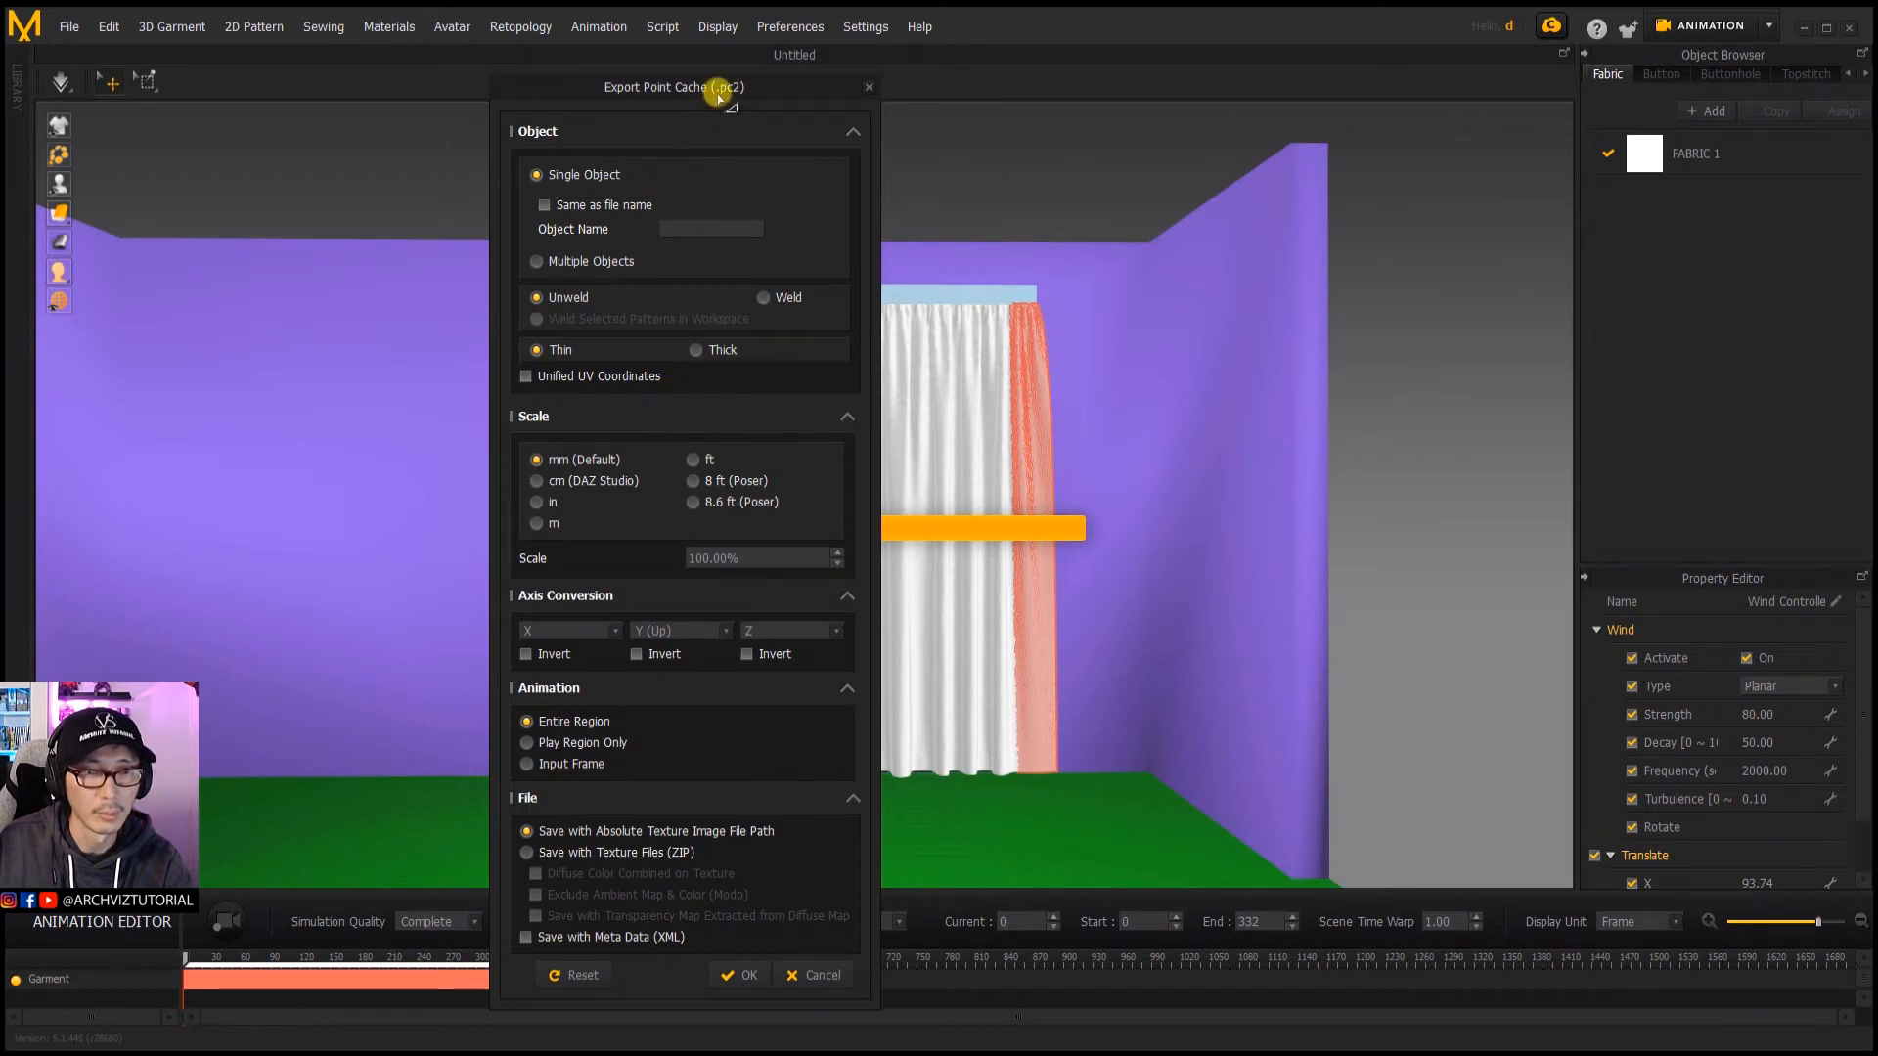
drag(721, 85, 736, 71)
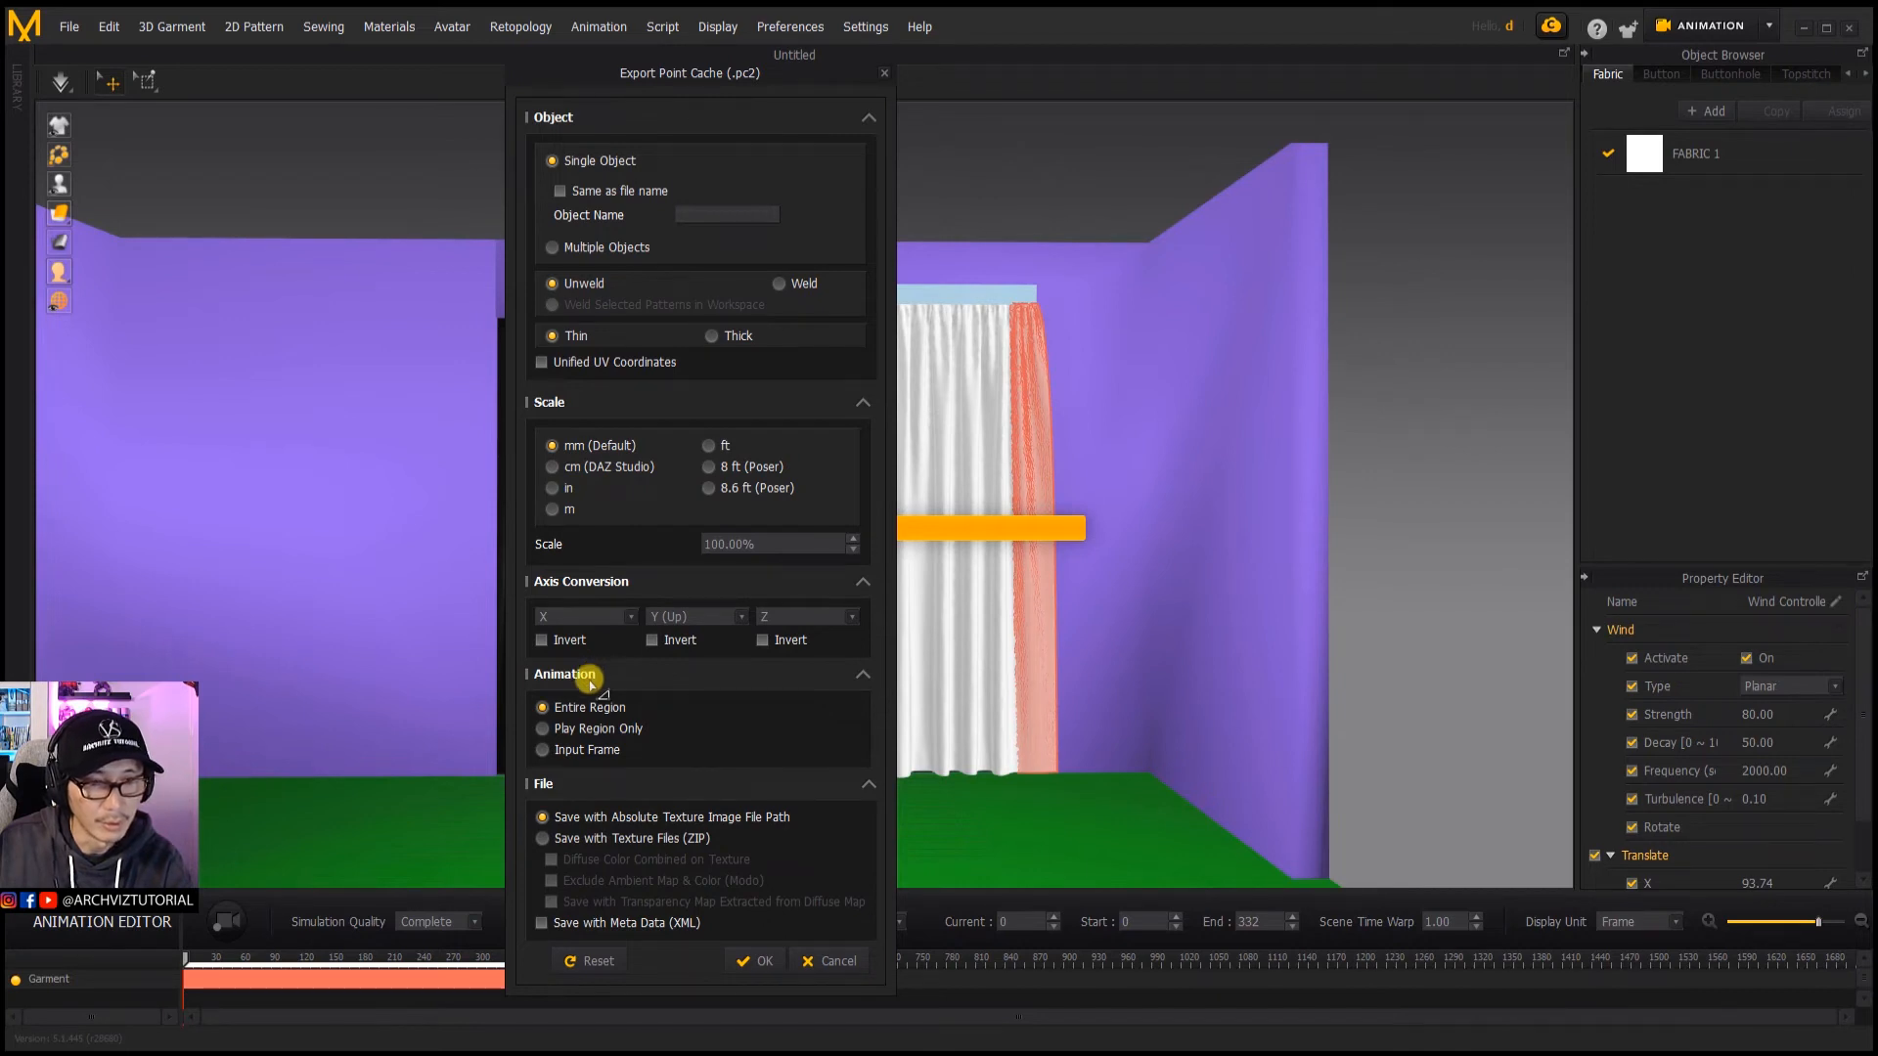
drag(678, 66, 700, 54)
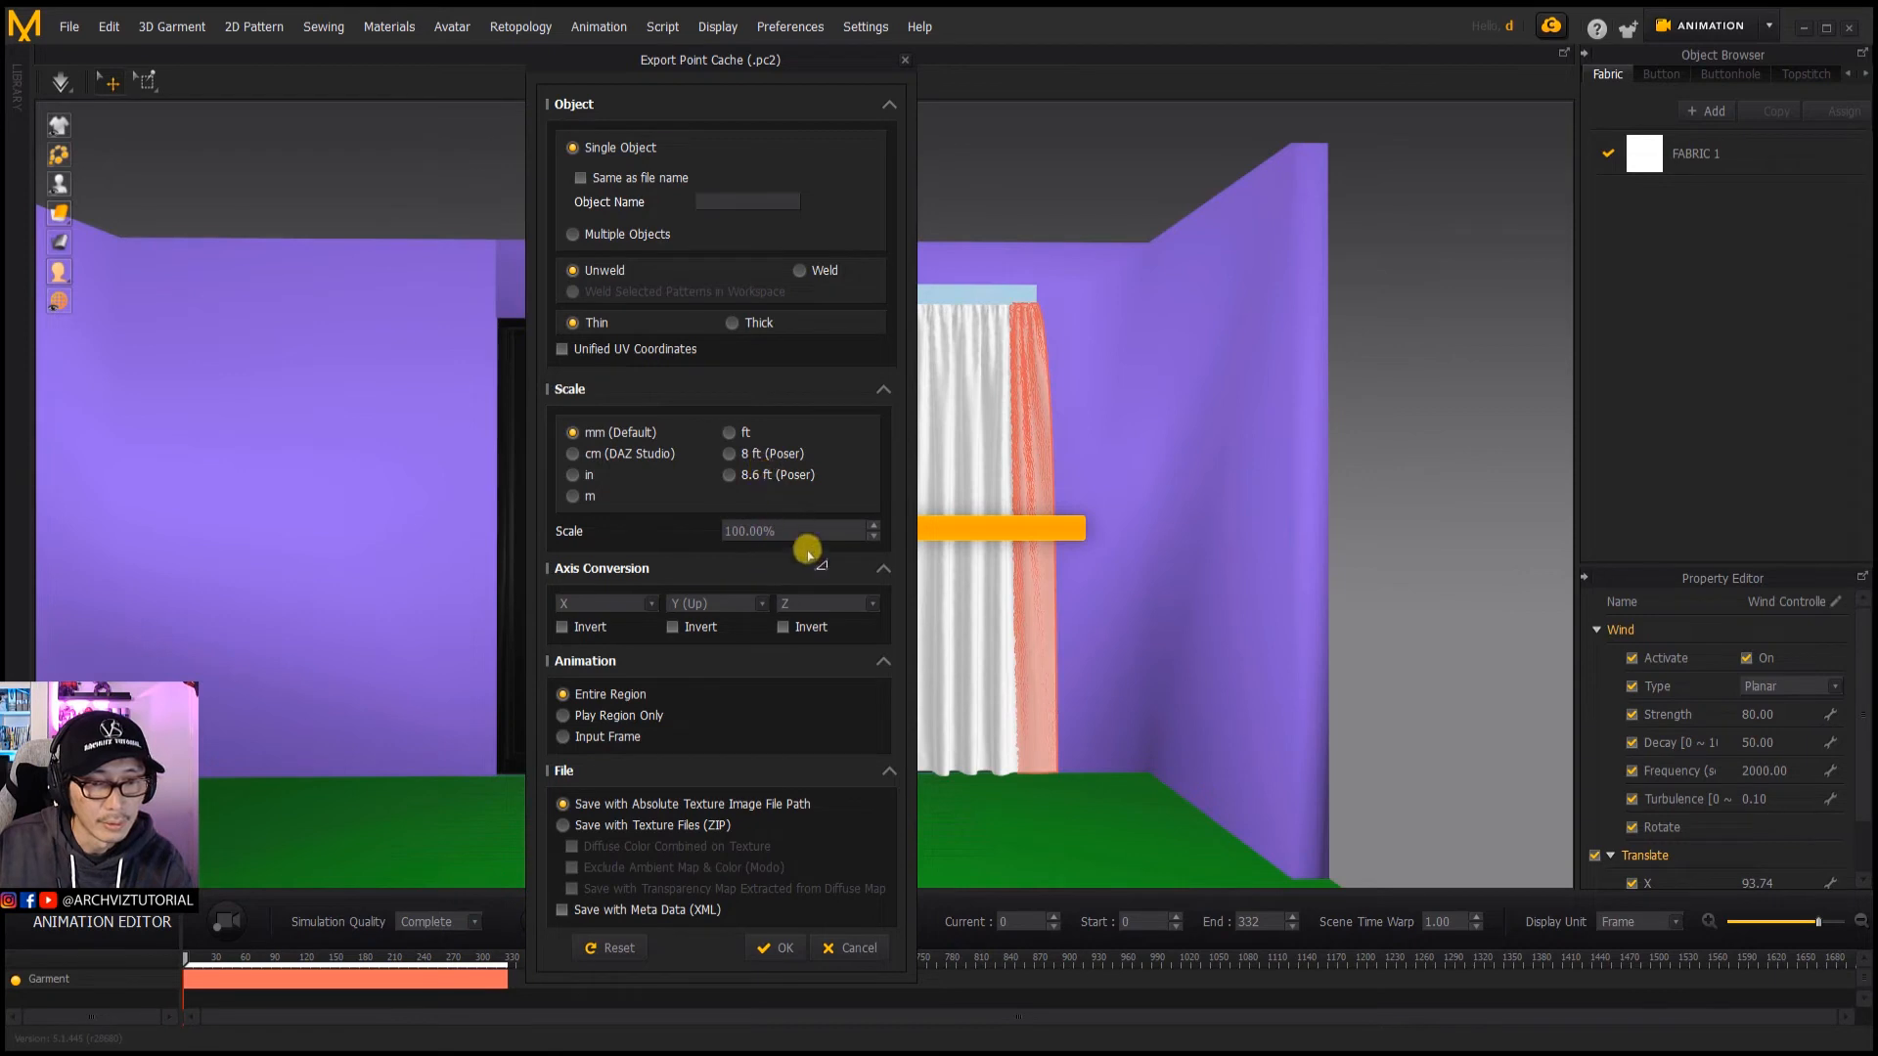
click(778, 948)
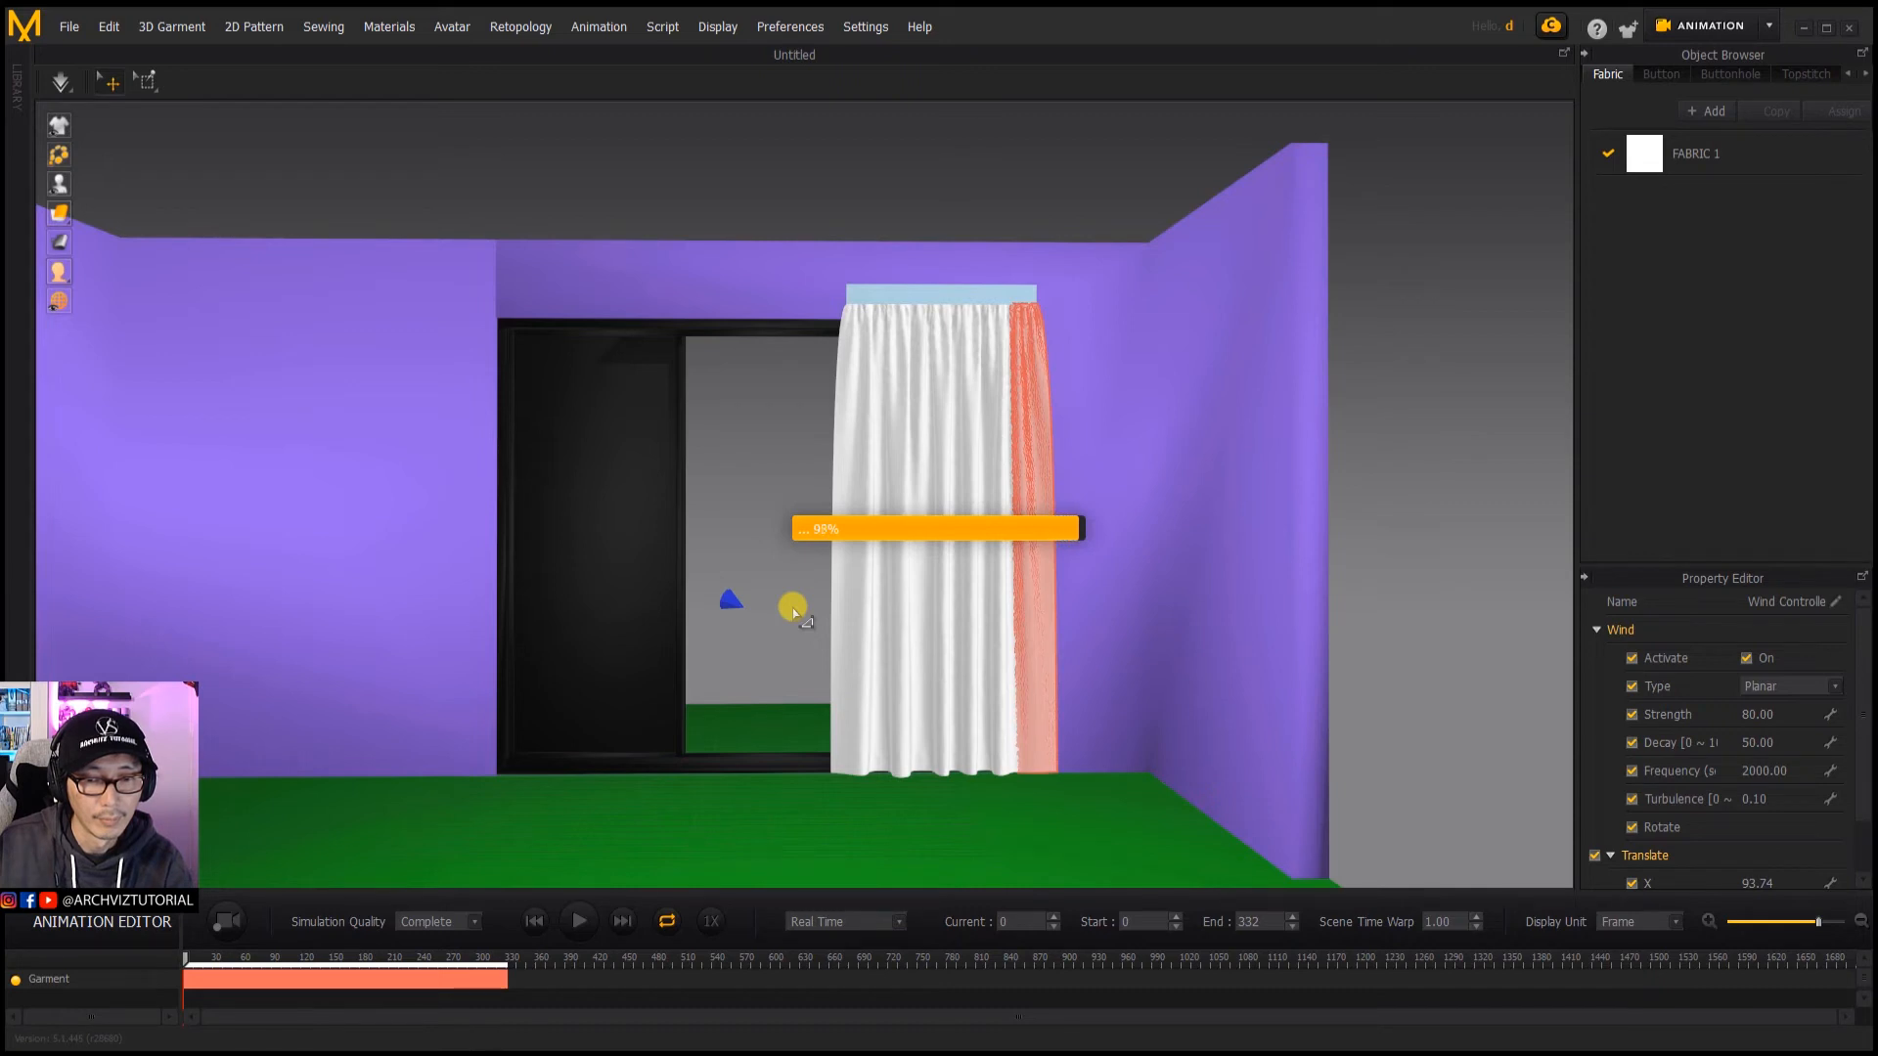
click(794, 613)
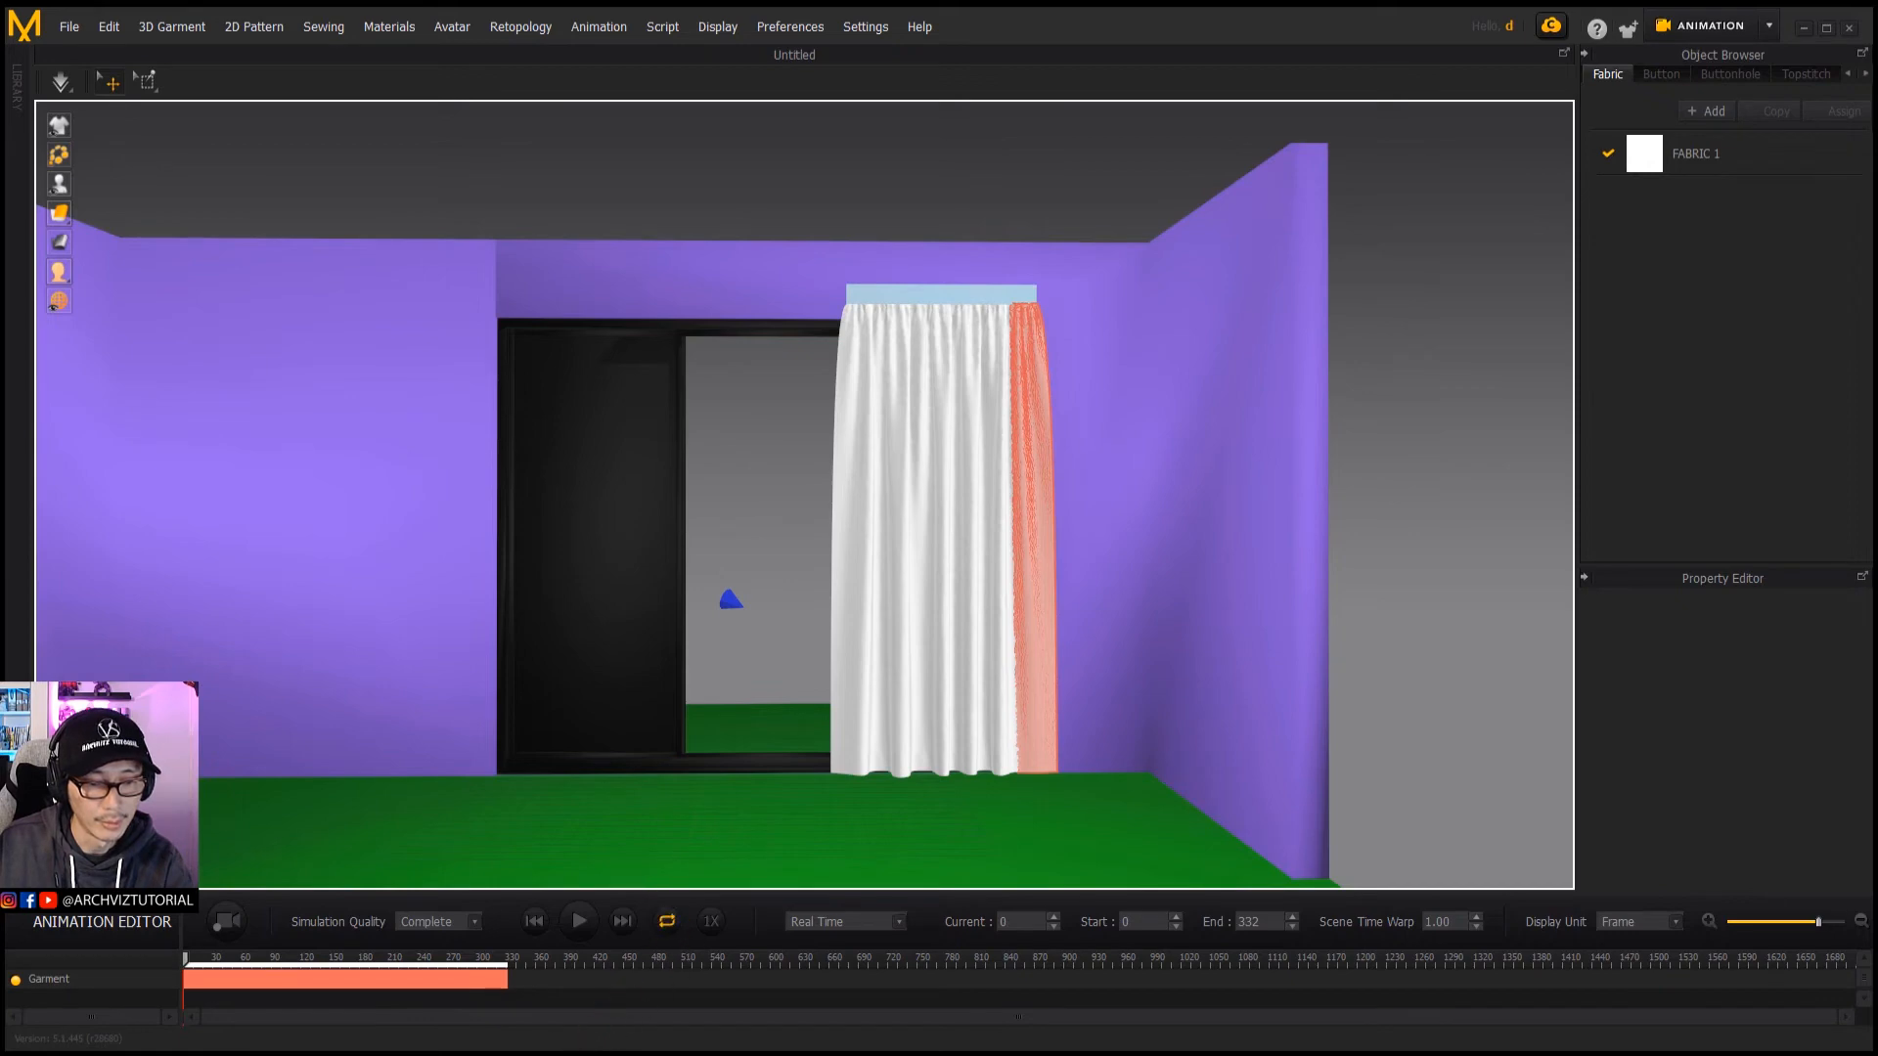
Step: Switch to 3ds Max and open the md_pc2 model from the MD folder for import into the room scene
mouse_move(523, 1042)
click(523, 988)
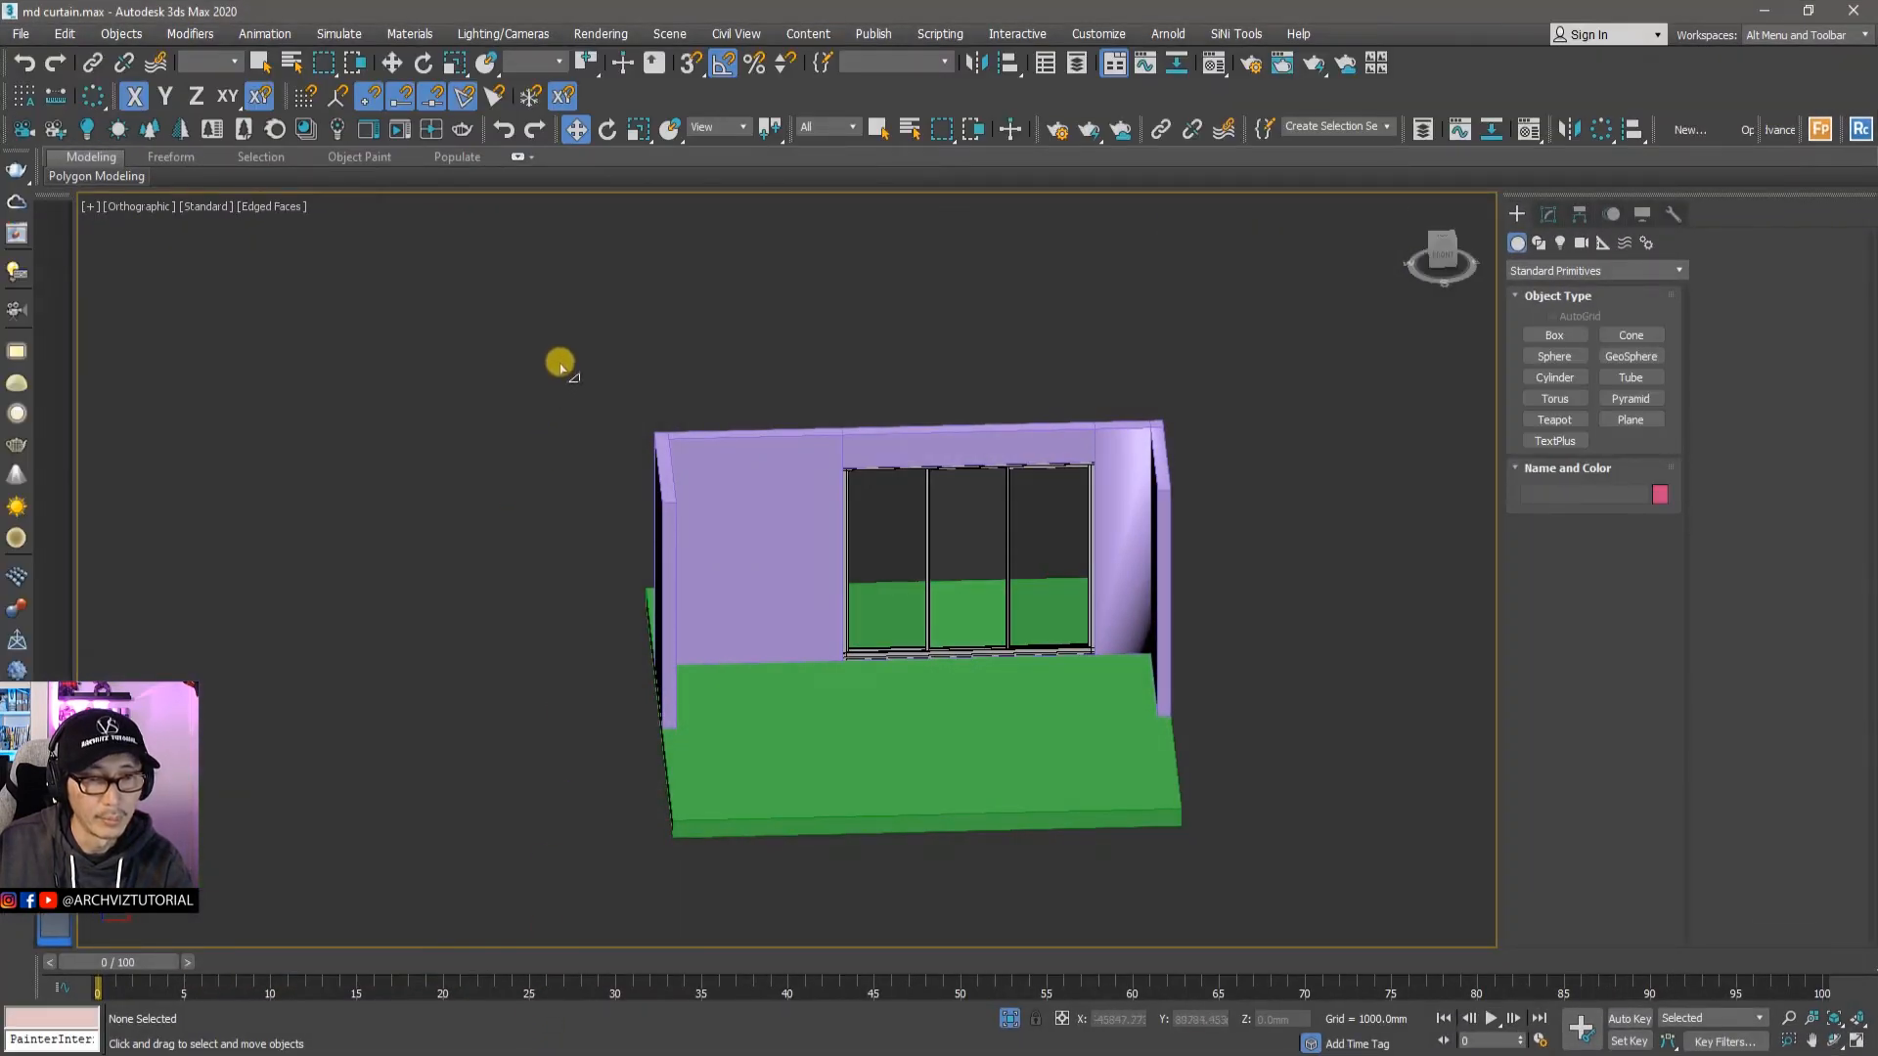
click(20, 37)
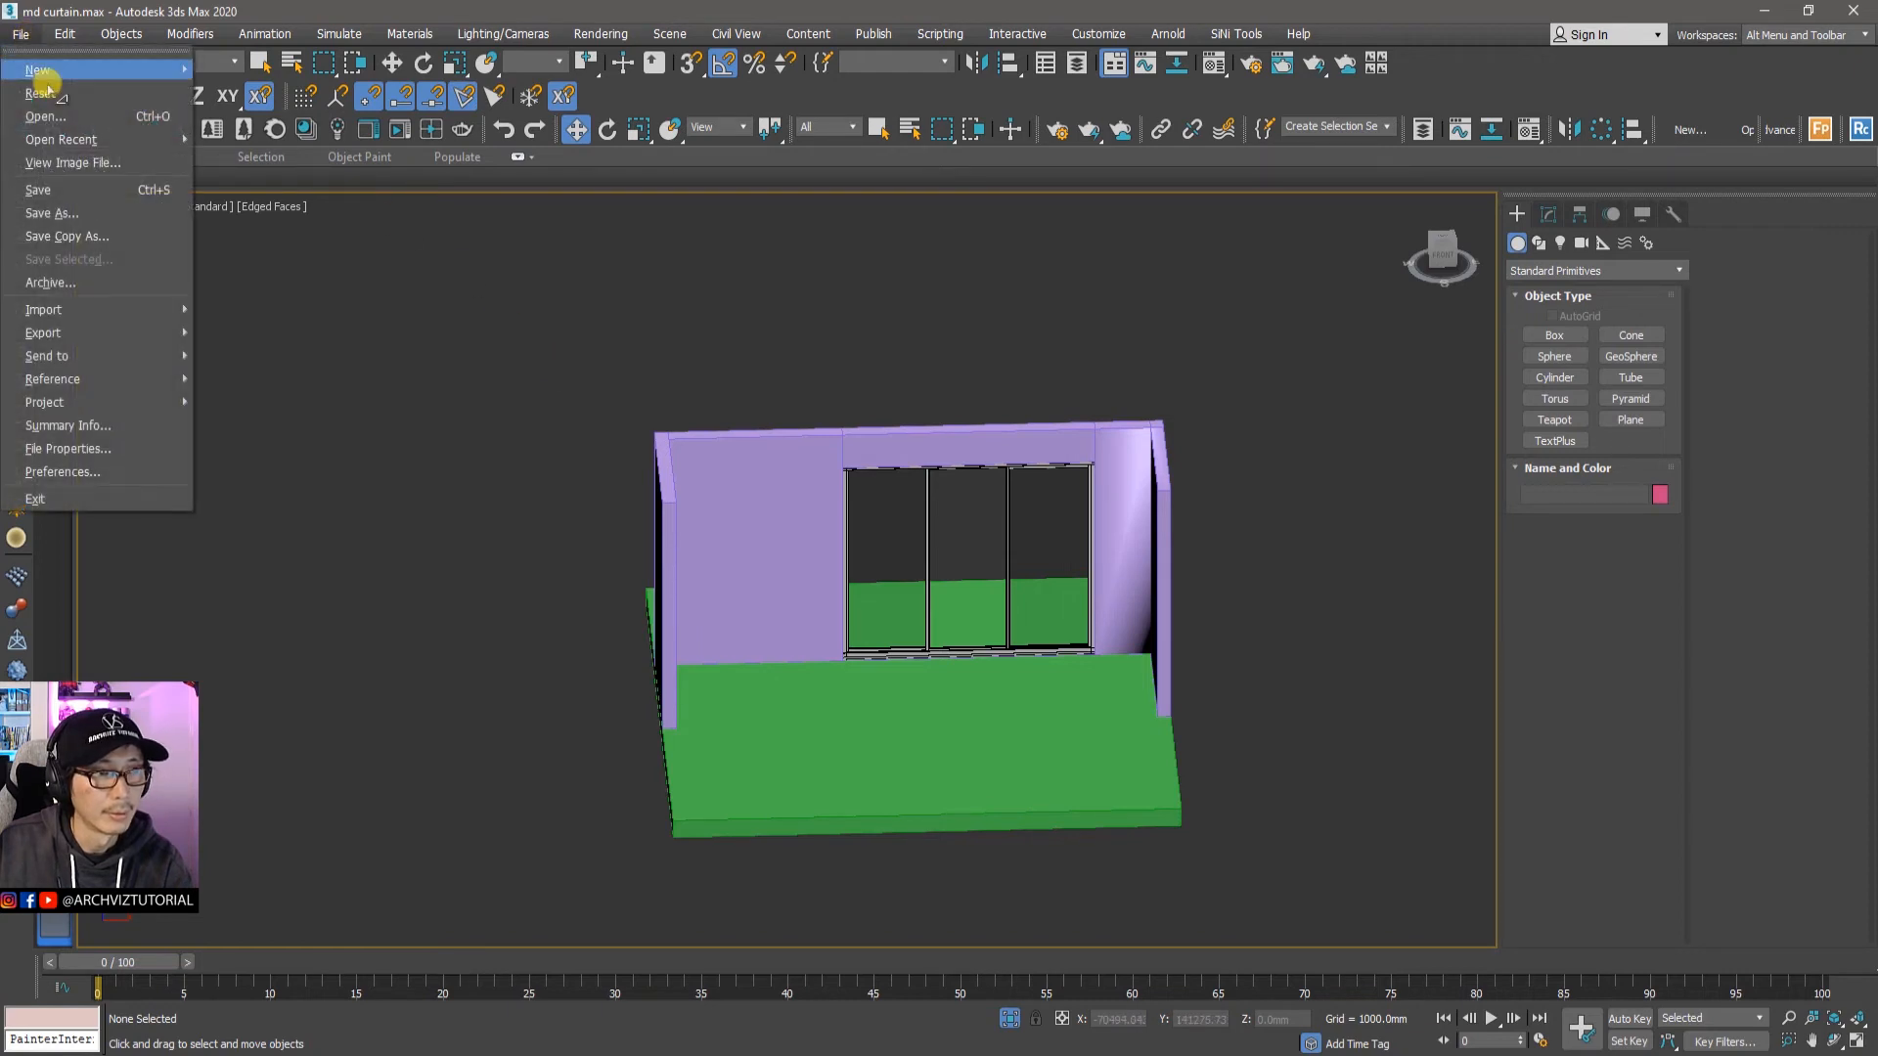
mouse_move(134, 307)
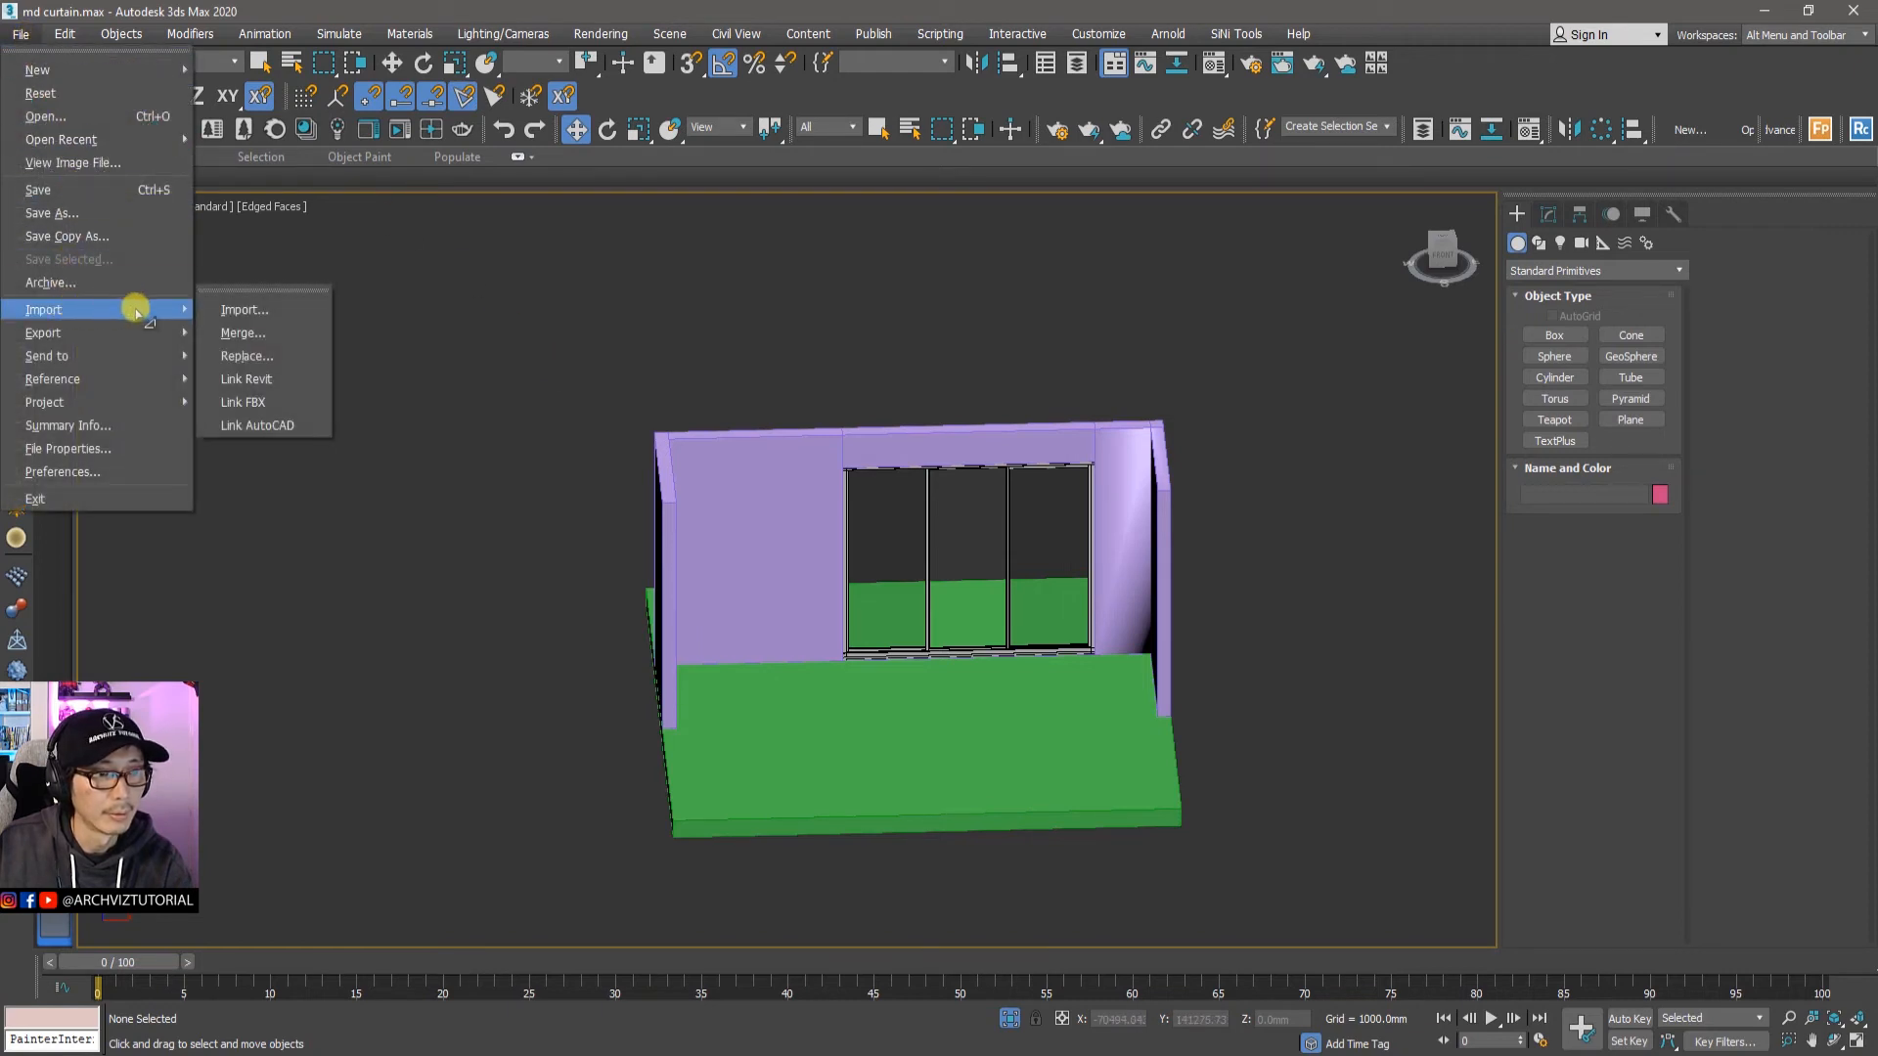
click(241, 309)
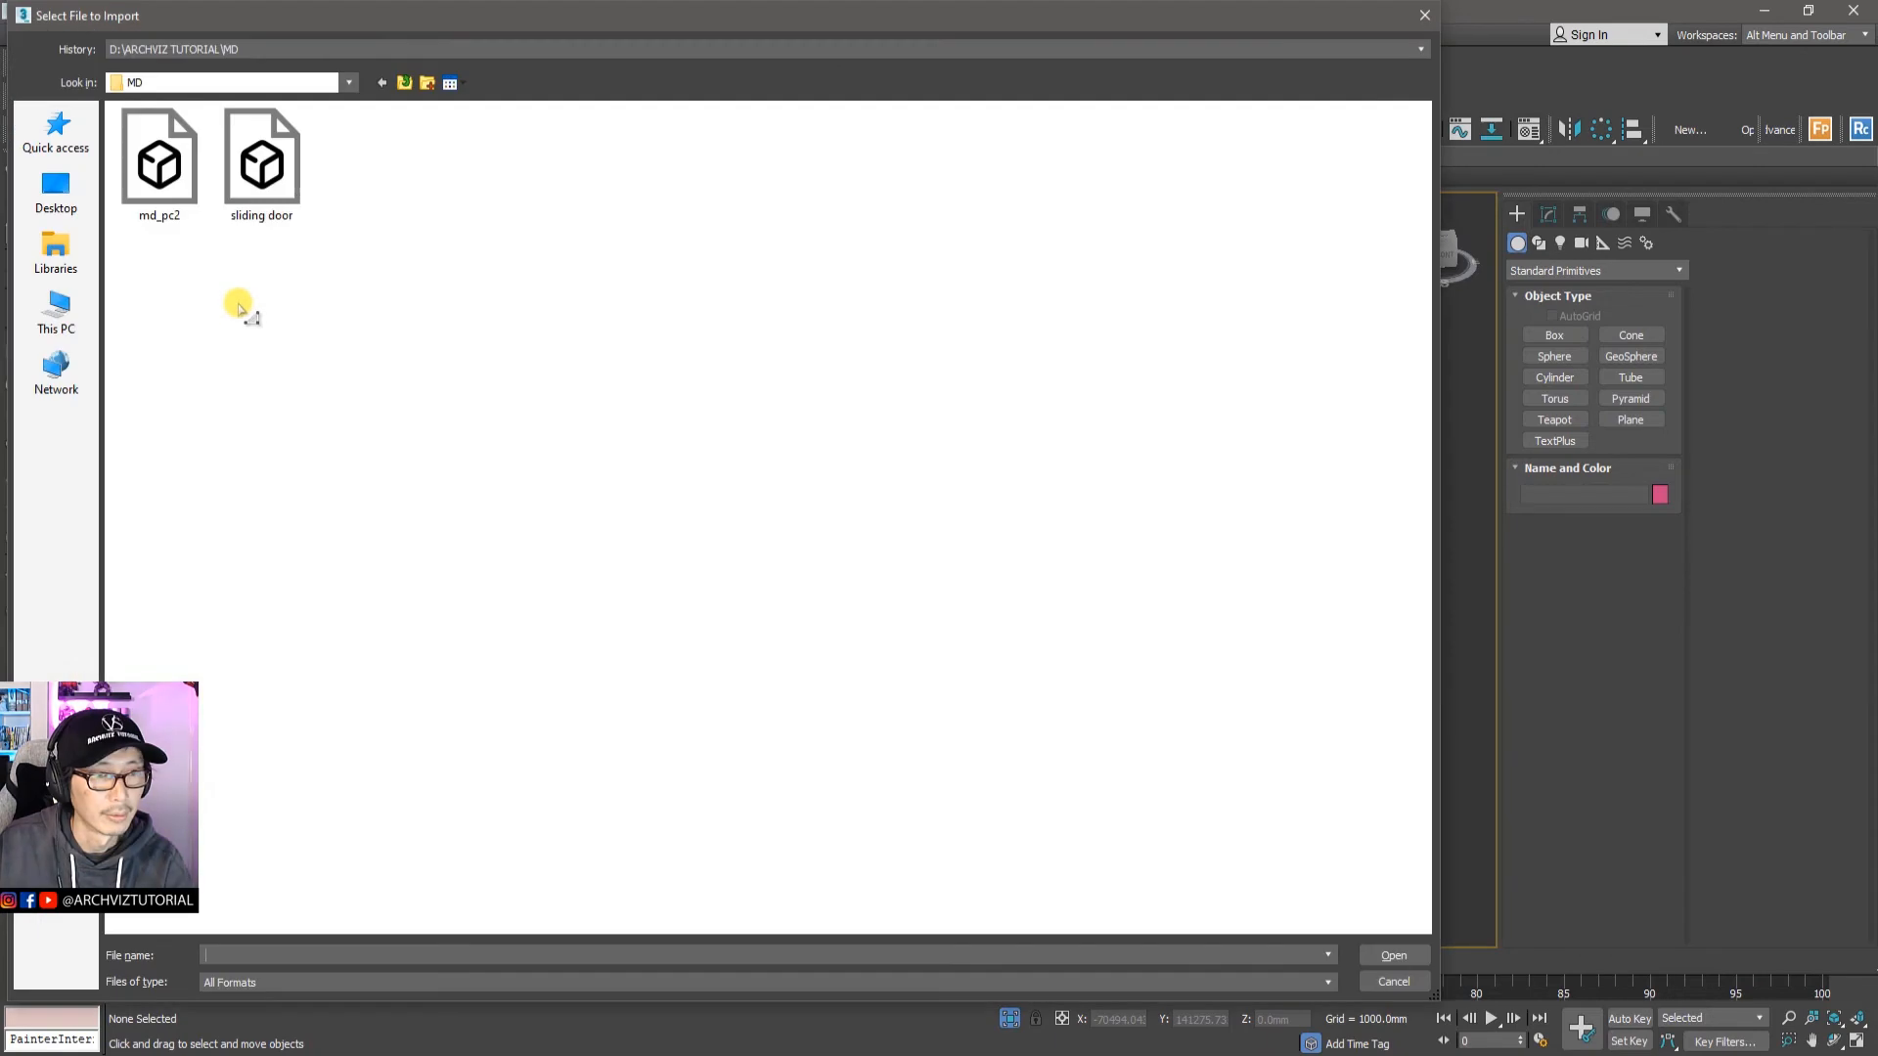
click(162, 171)
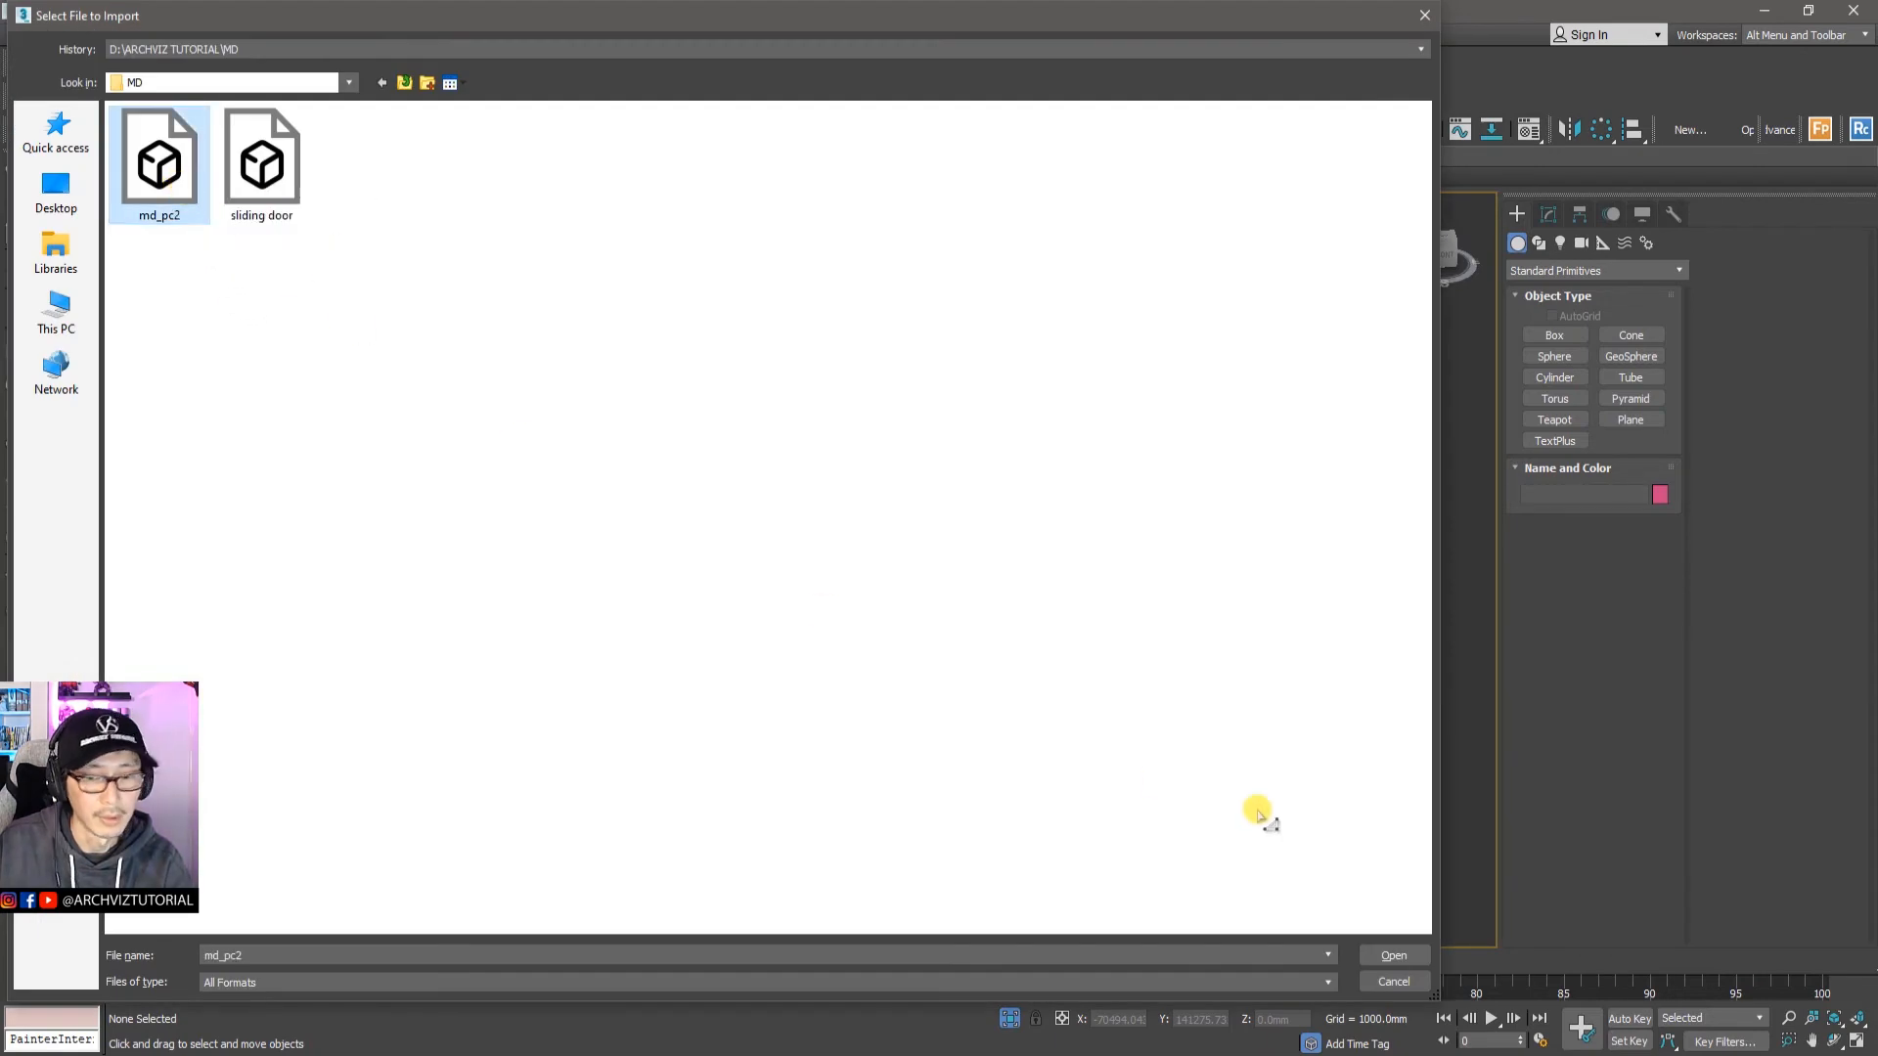
click(1409, 957)
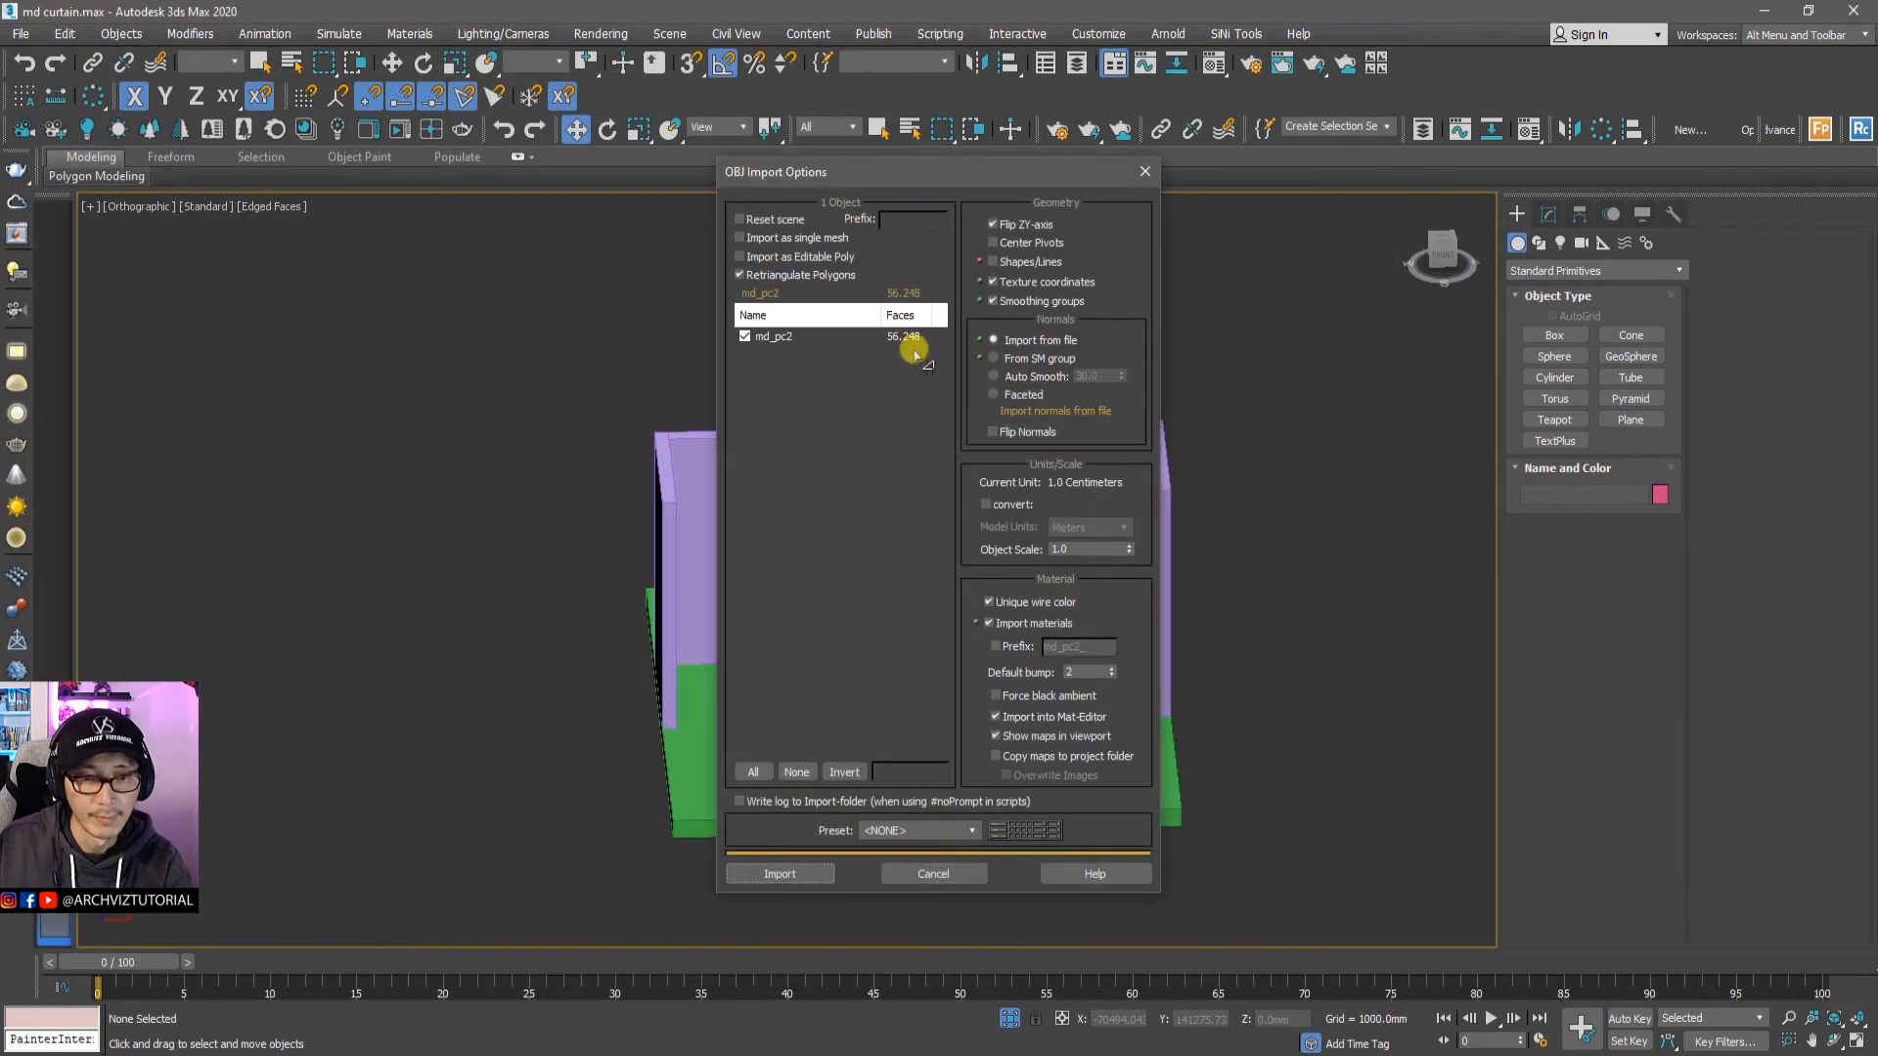
Step: Import the md_pc2 mesh with the current OBJ import options, frame it in the viewport and clear the selection
click(768, 337)
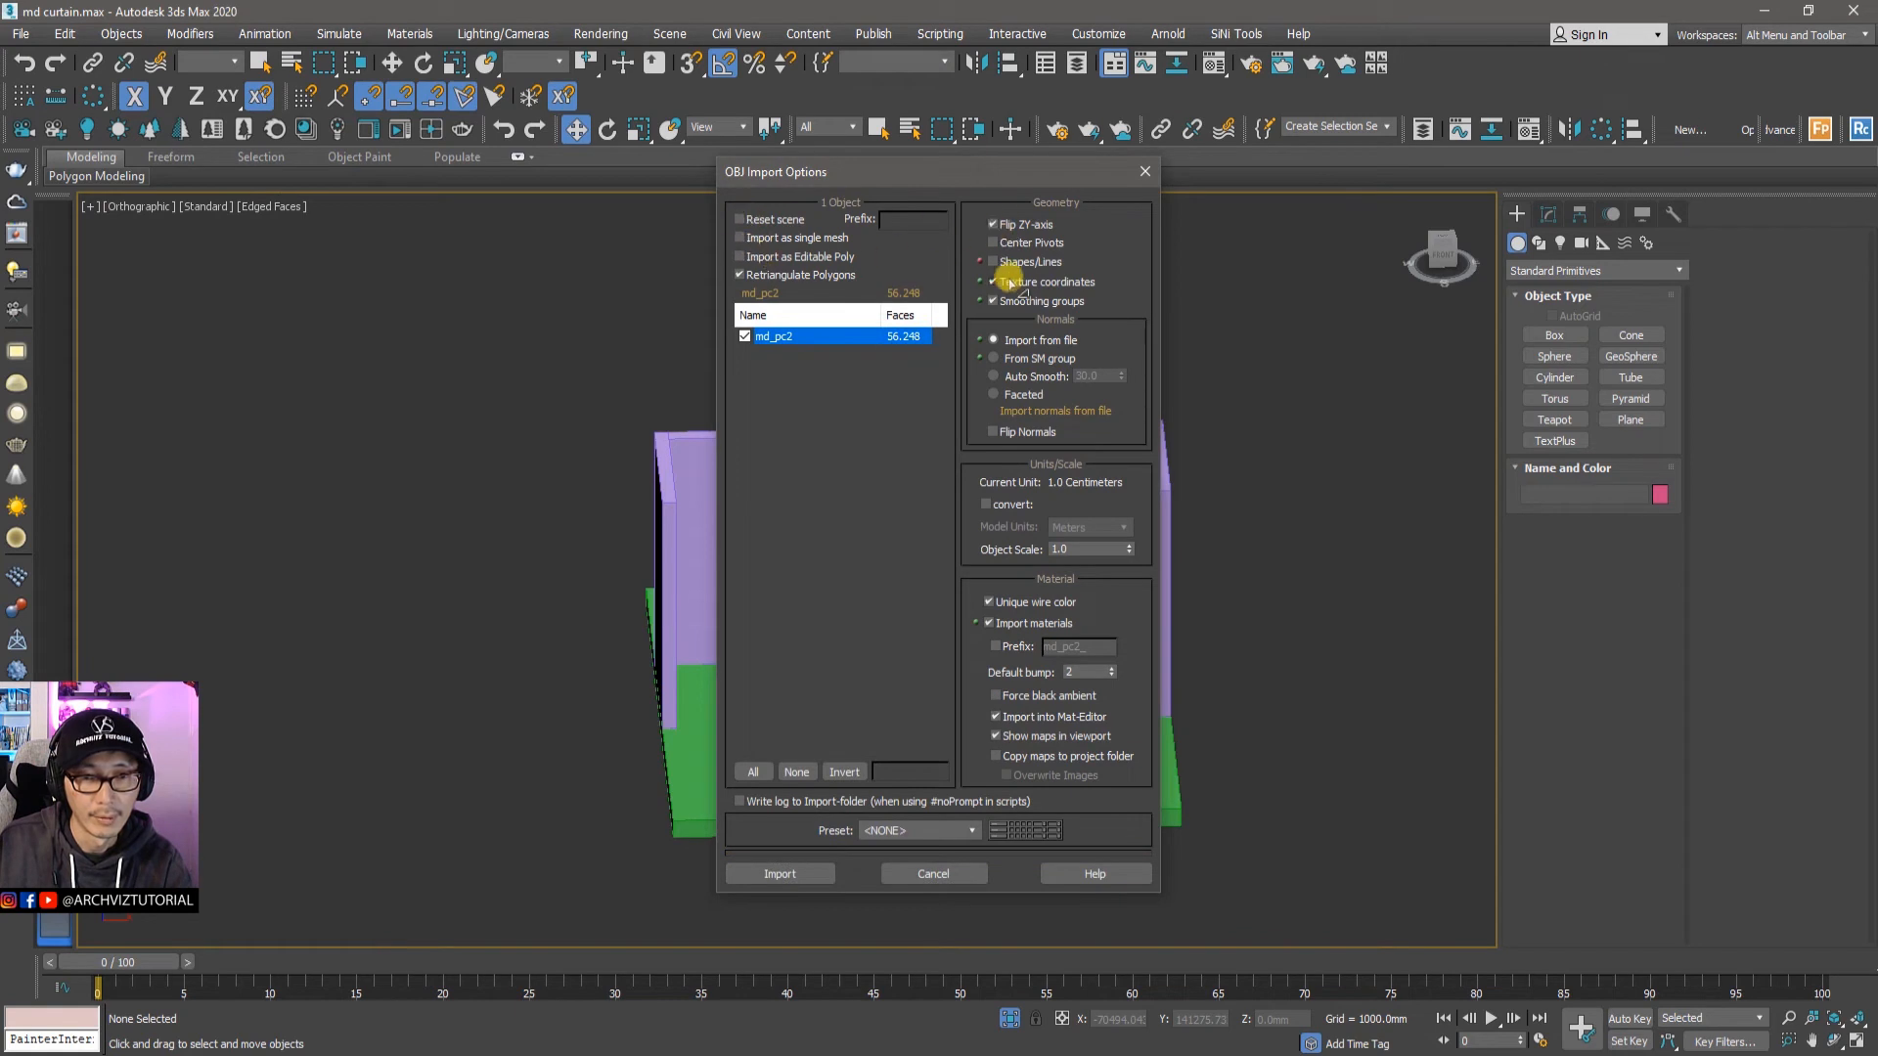
click(794, 874)
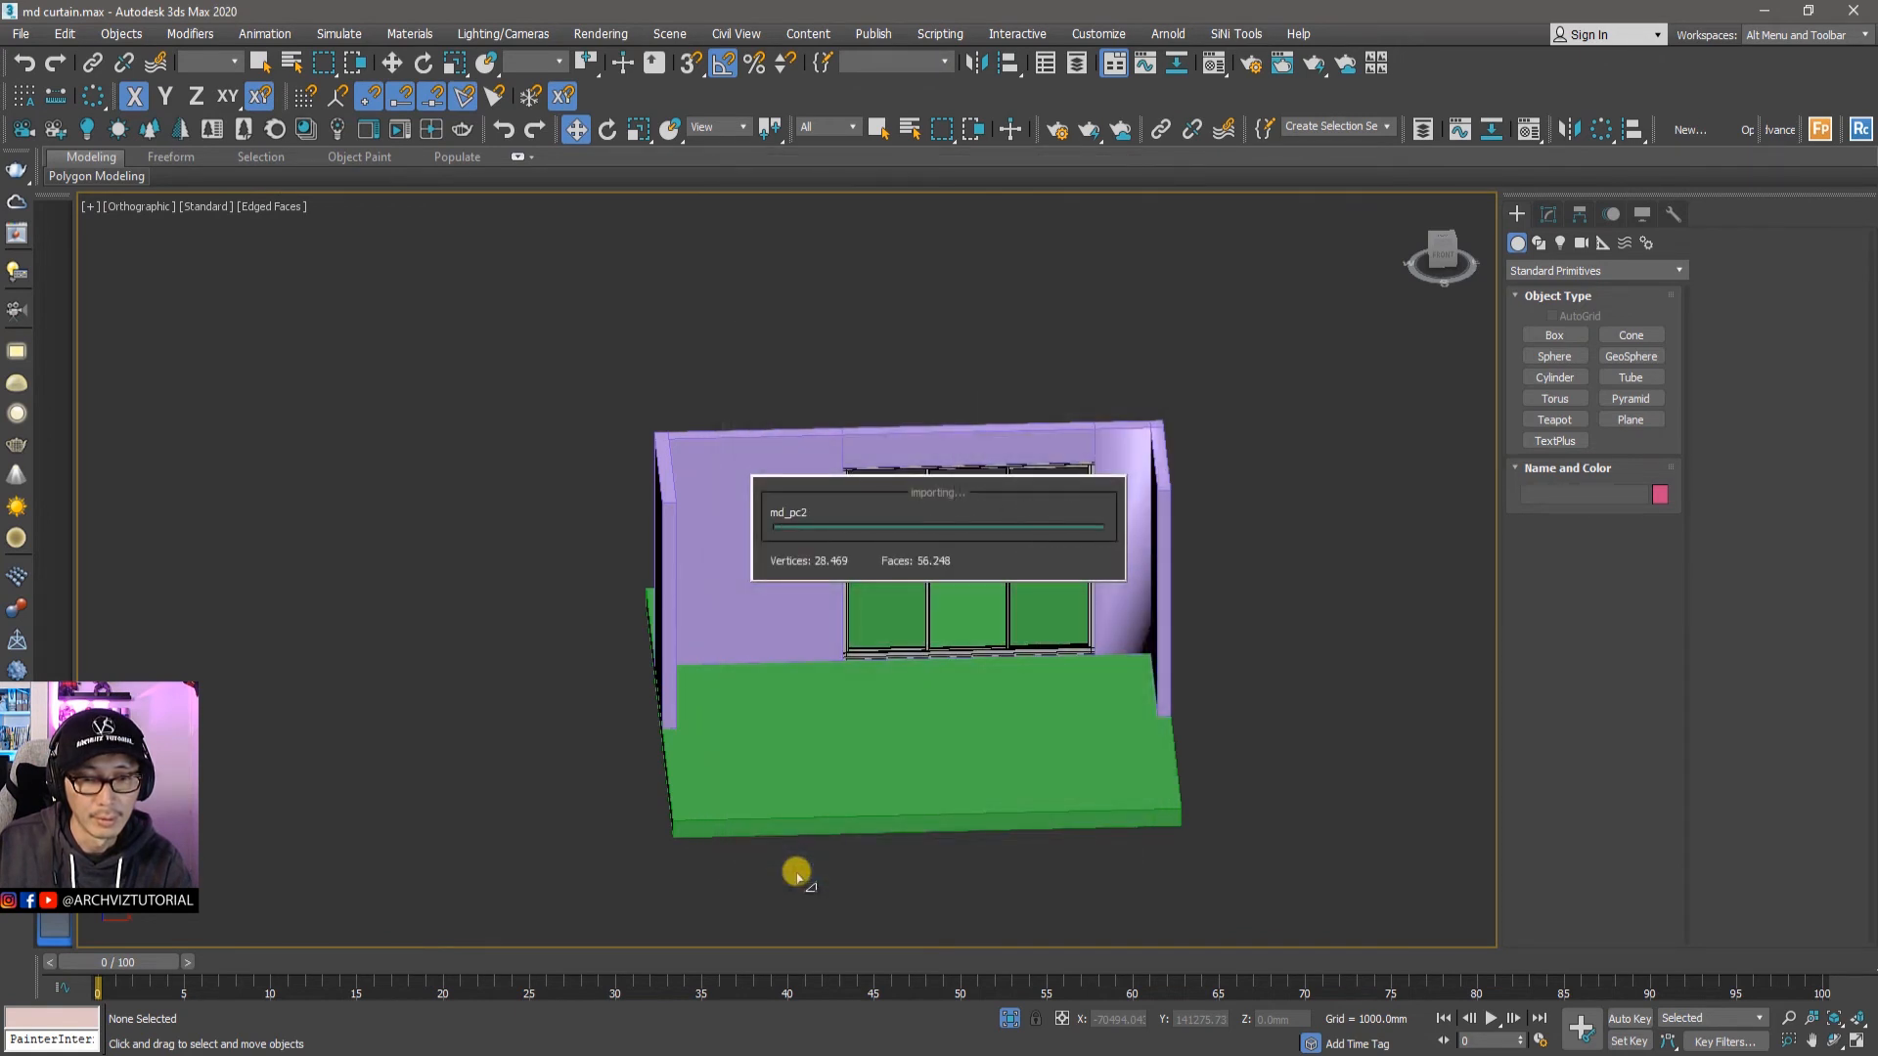
key(z)
click(1259, 563)
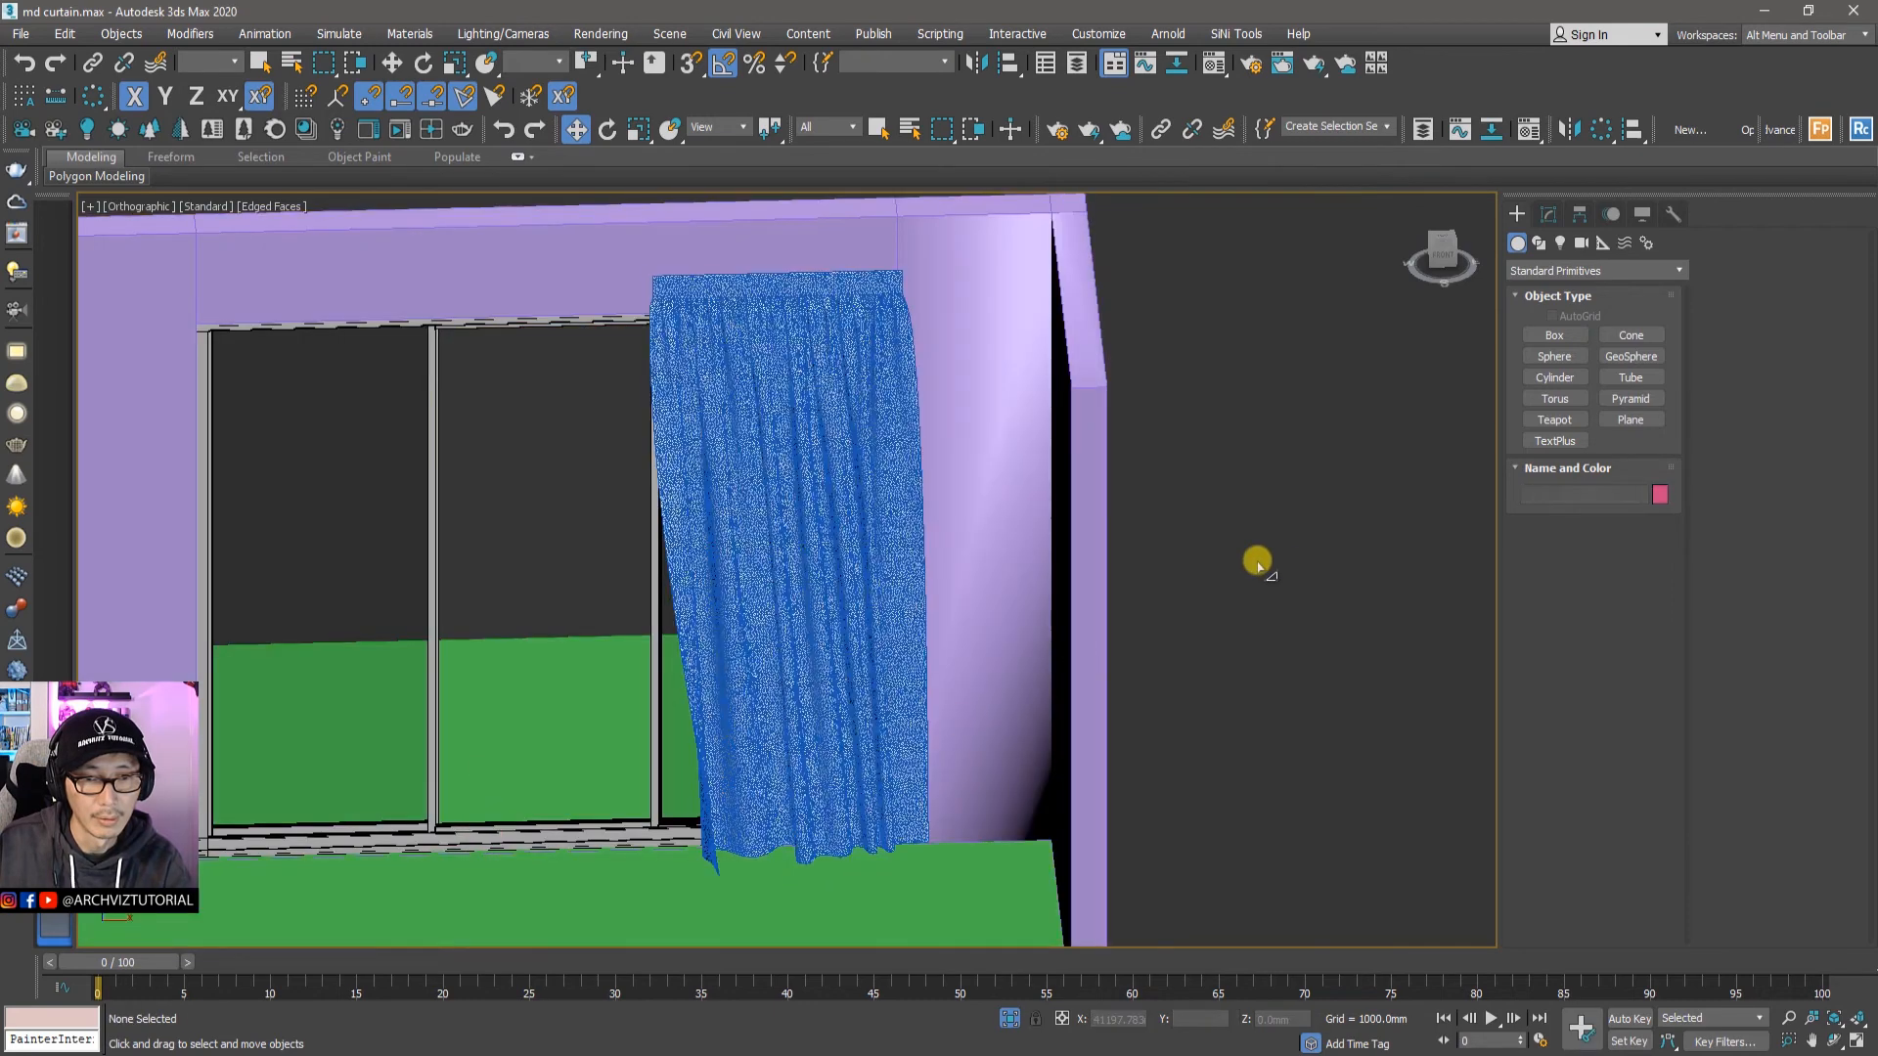
Step: Add a Point Cache modifier to the imported md_pc2 curtain mesh
click(869, 564)
alt+middle_drag(837, 655, 842, 609)
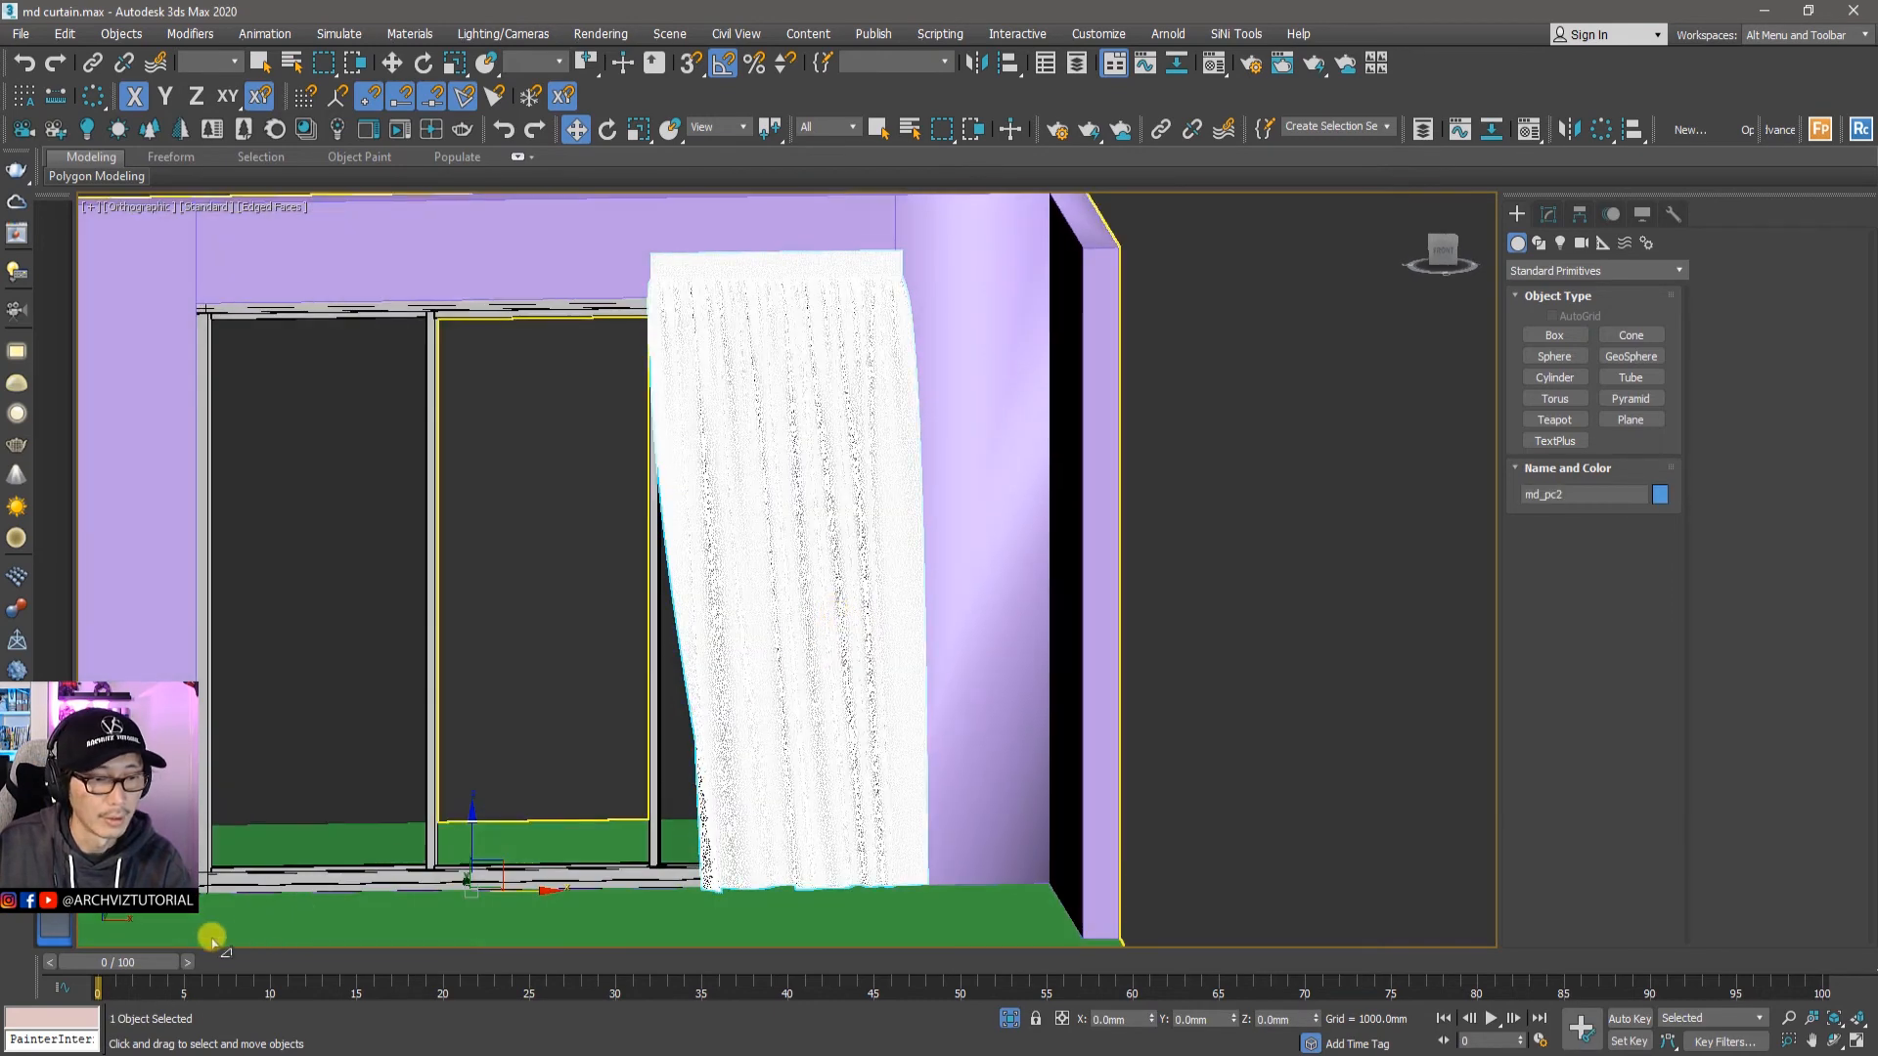
drag(144, 963, 196, 954)
key(w)
click(1546, 217)
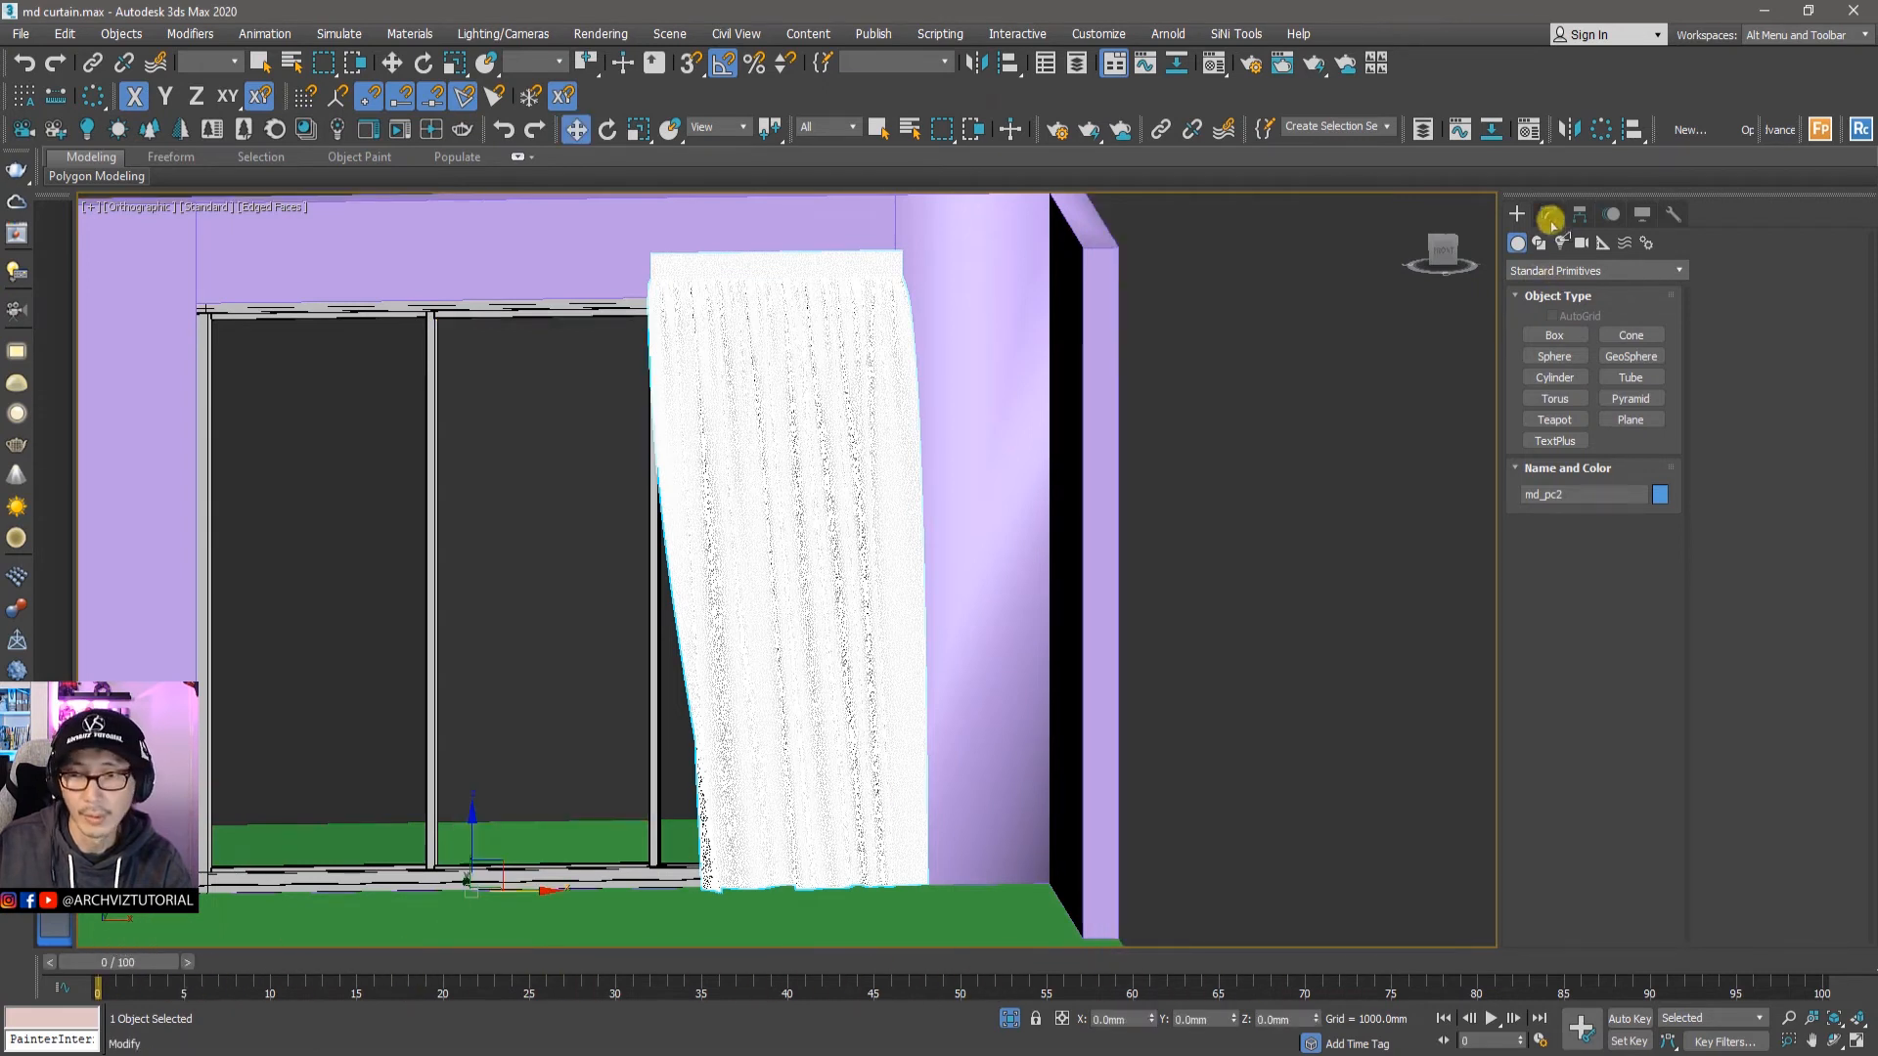
click(1678, 275)
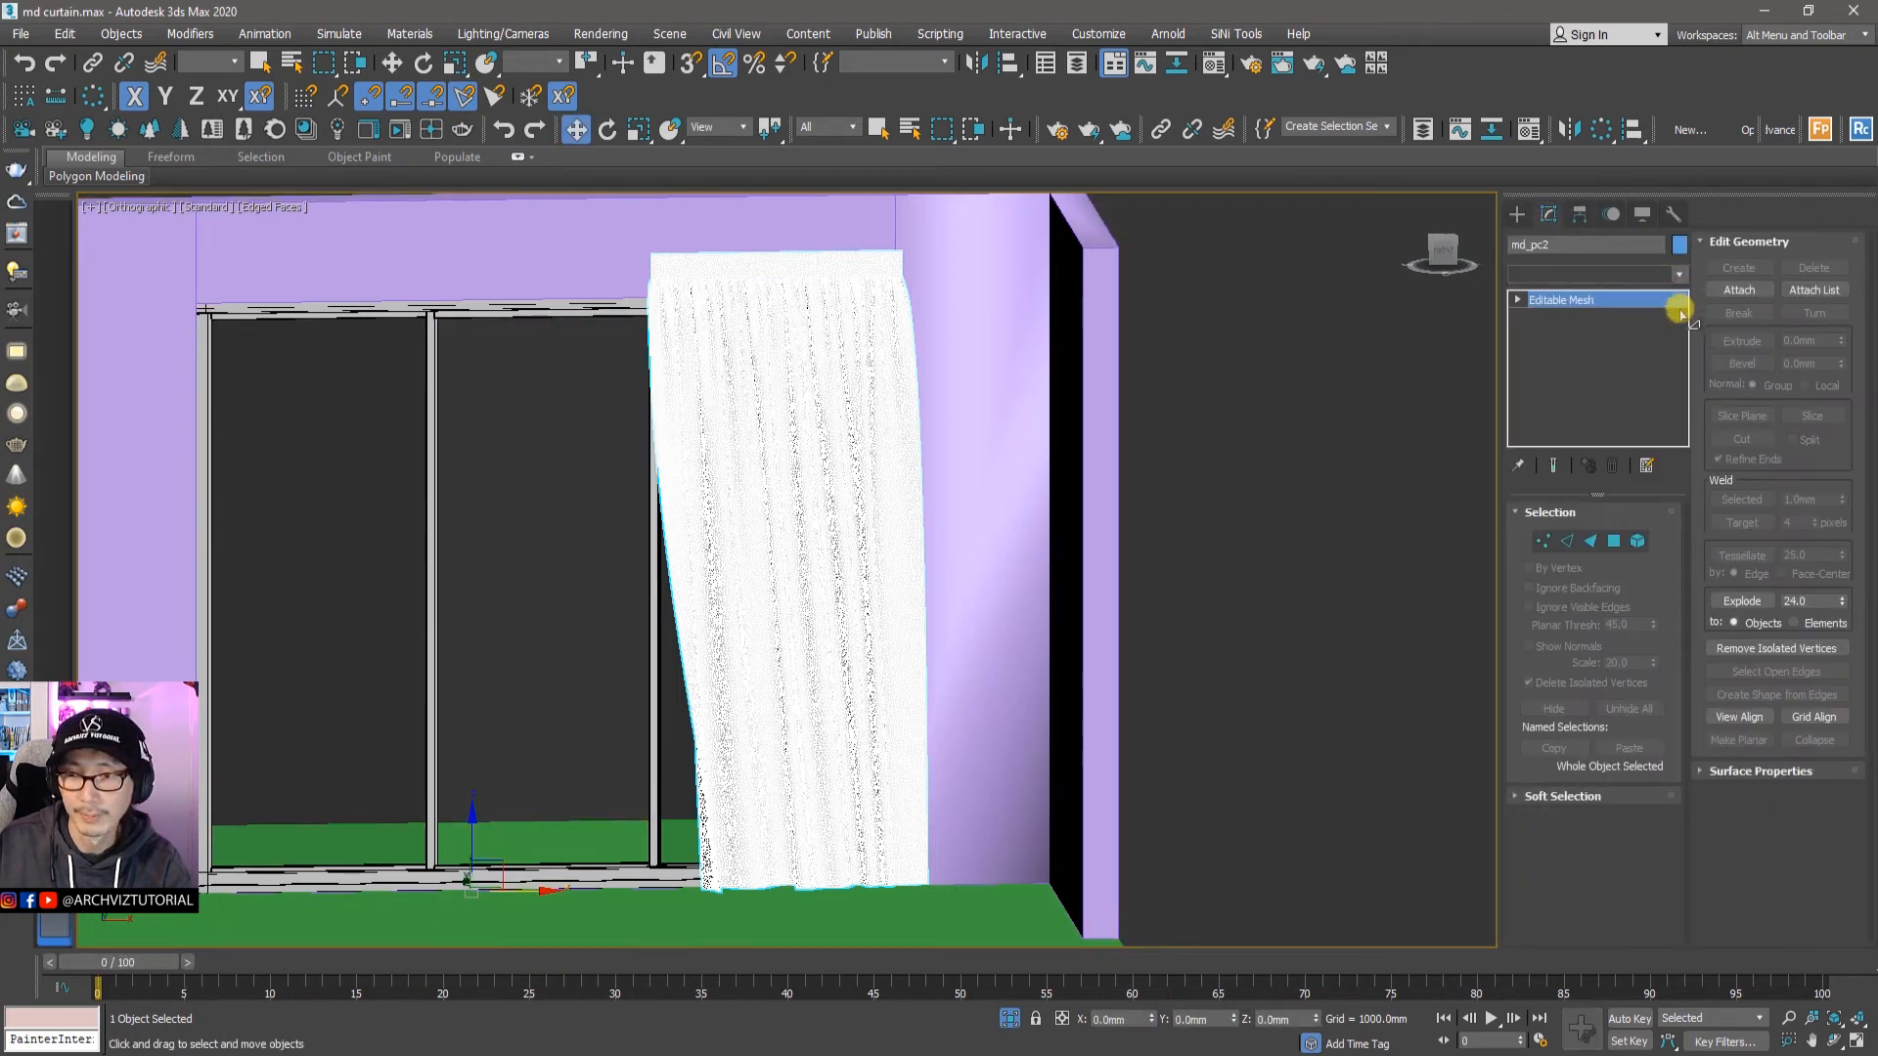
drag(1679, 318, 1675, 644)
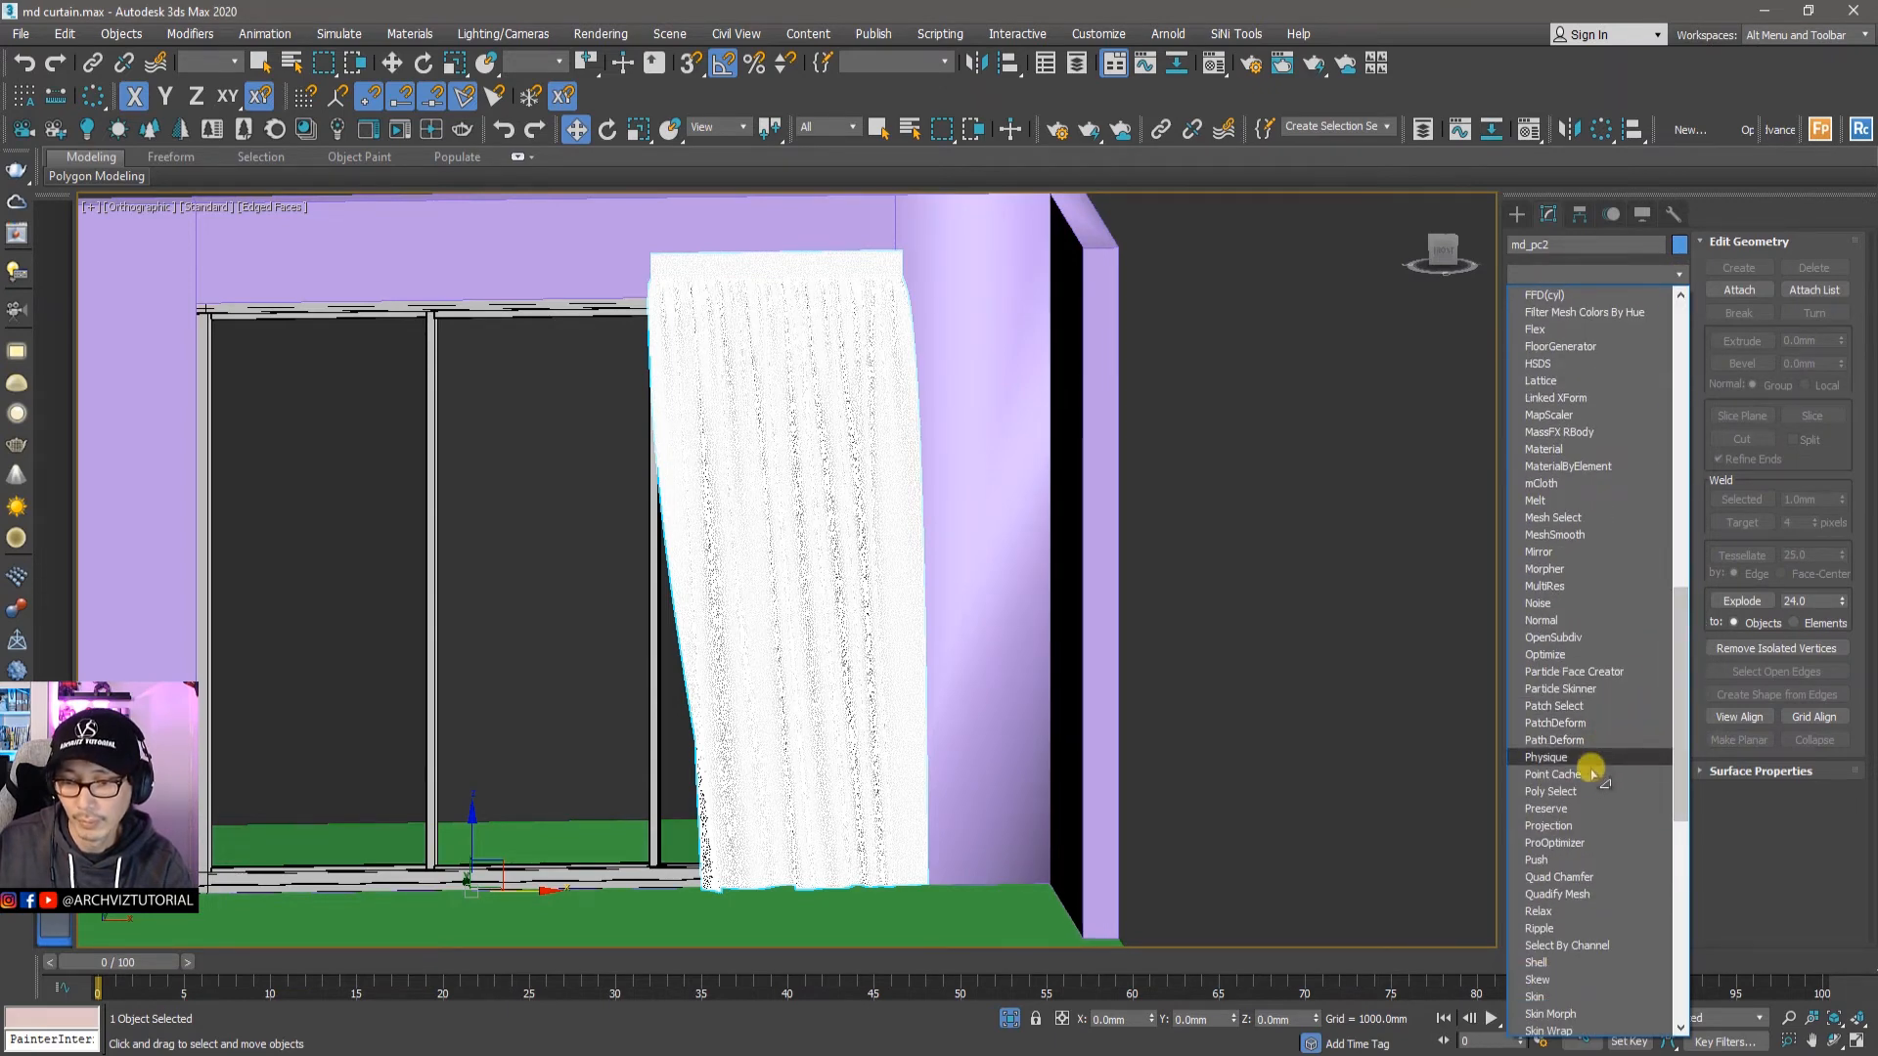
click(1559, 774)
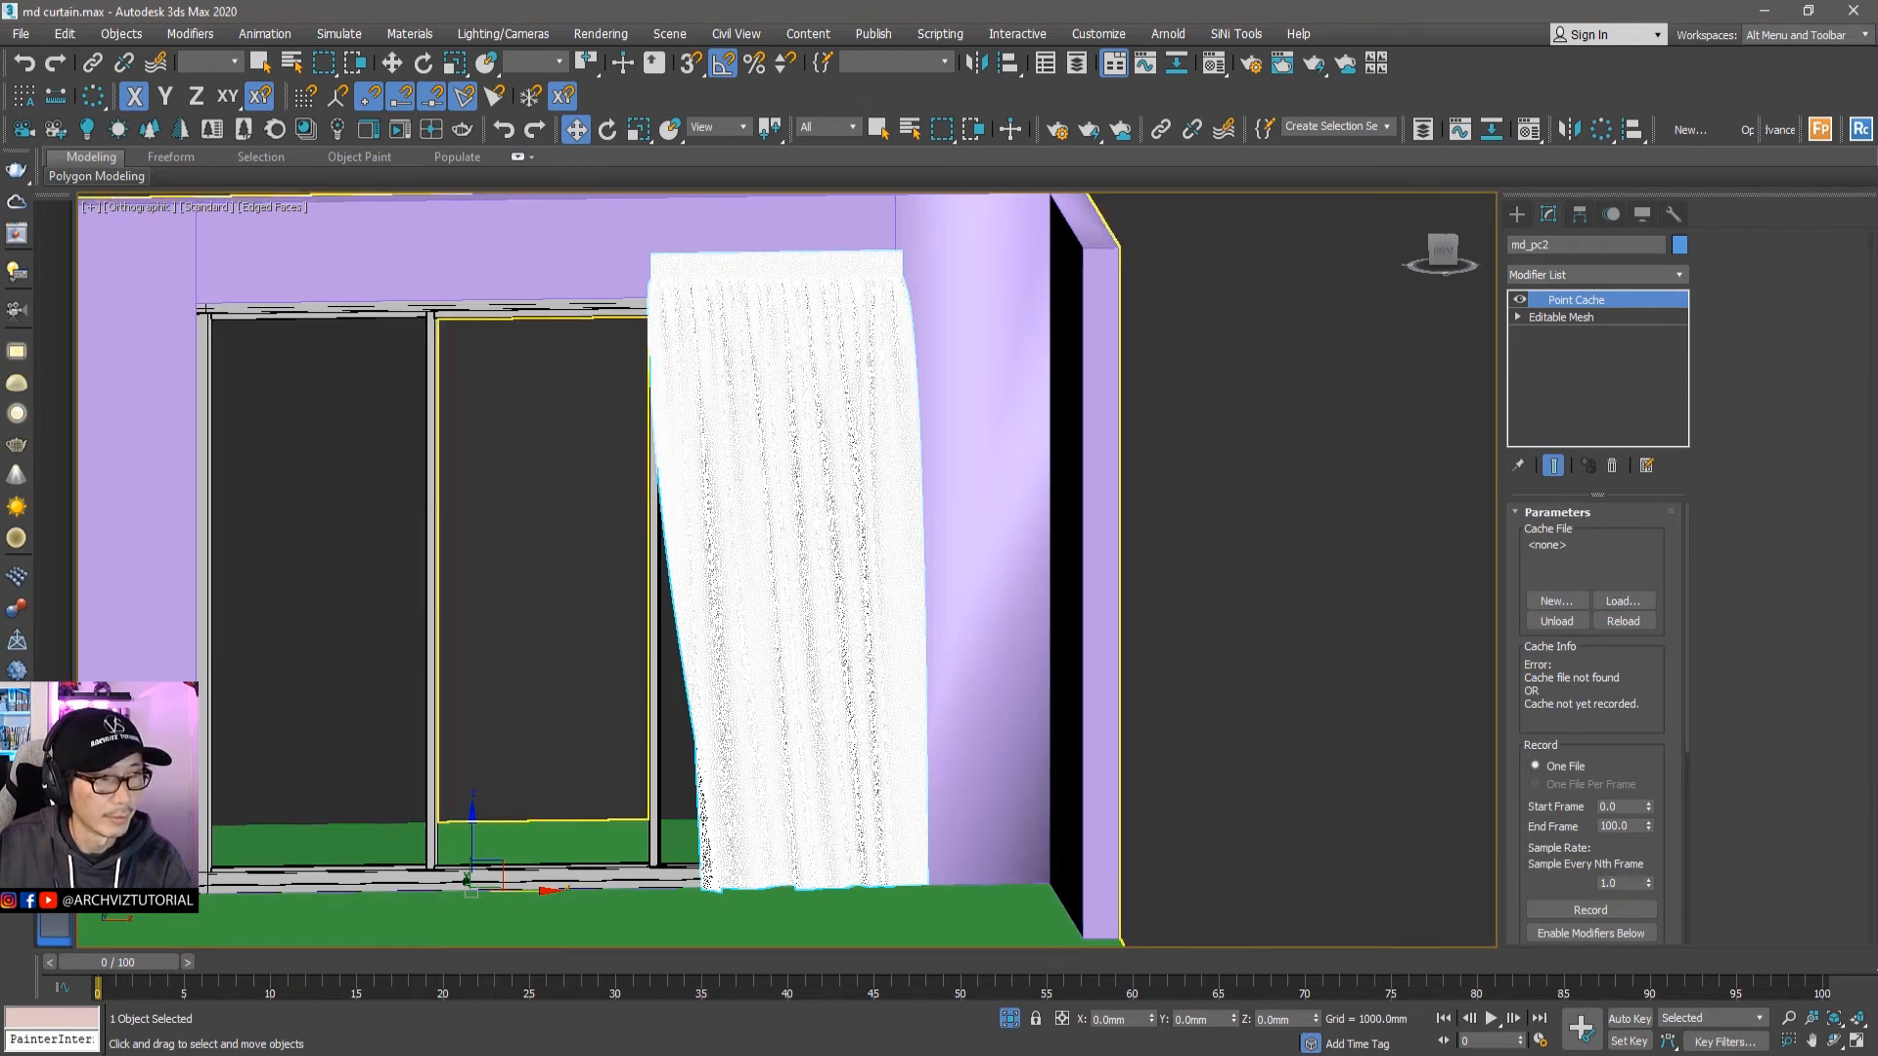
Step: Load the md_pc2.pc2 cache file from the MD folder into the curtain's Point Cache modifier
click(1619, 602)
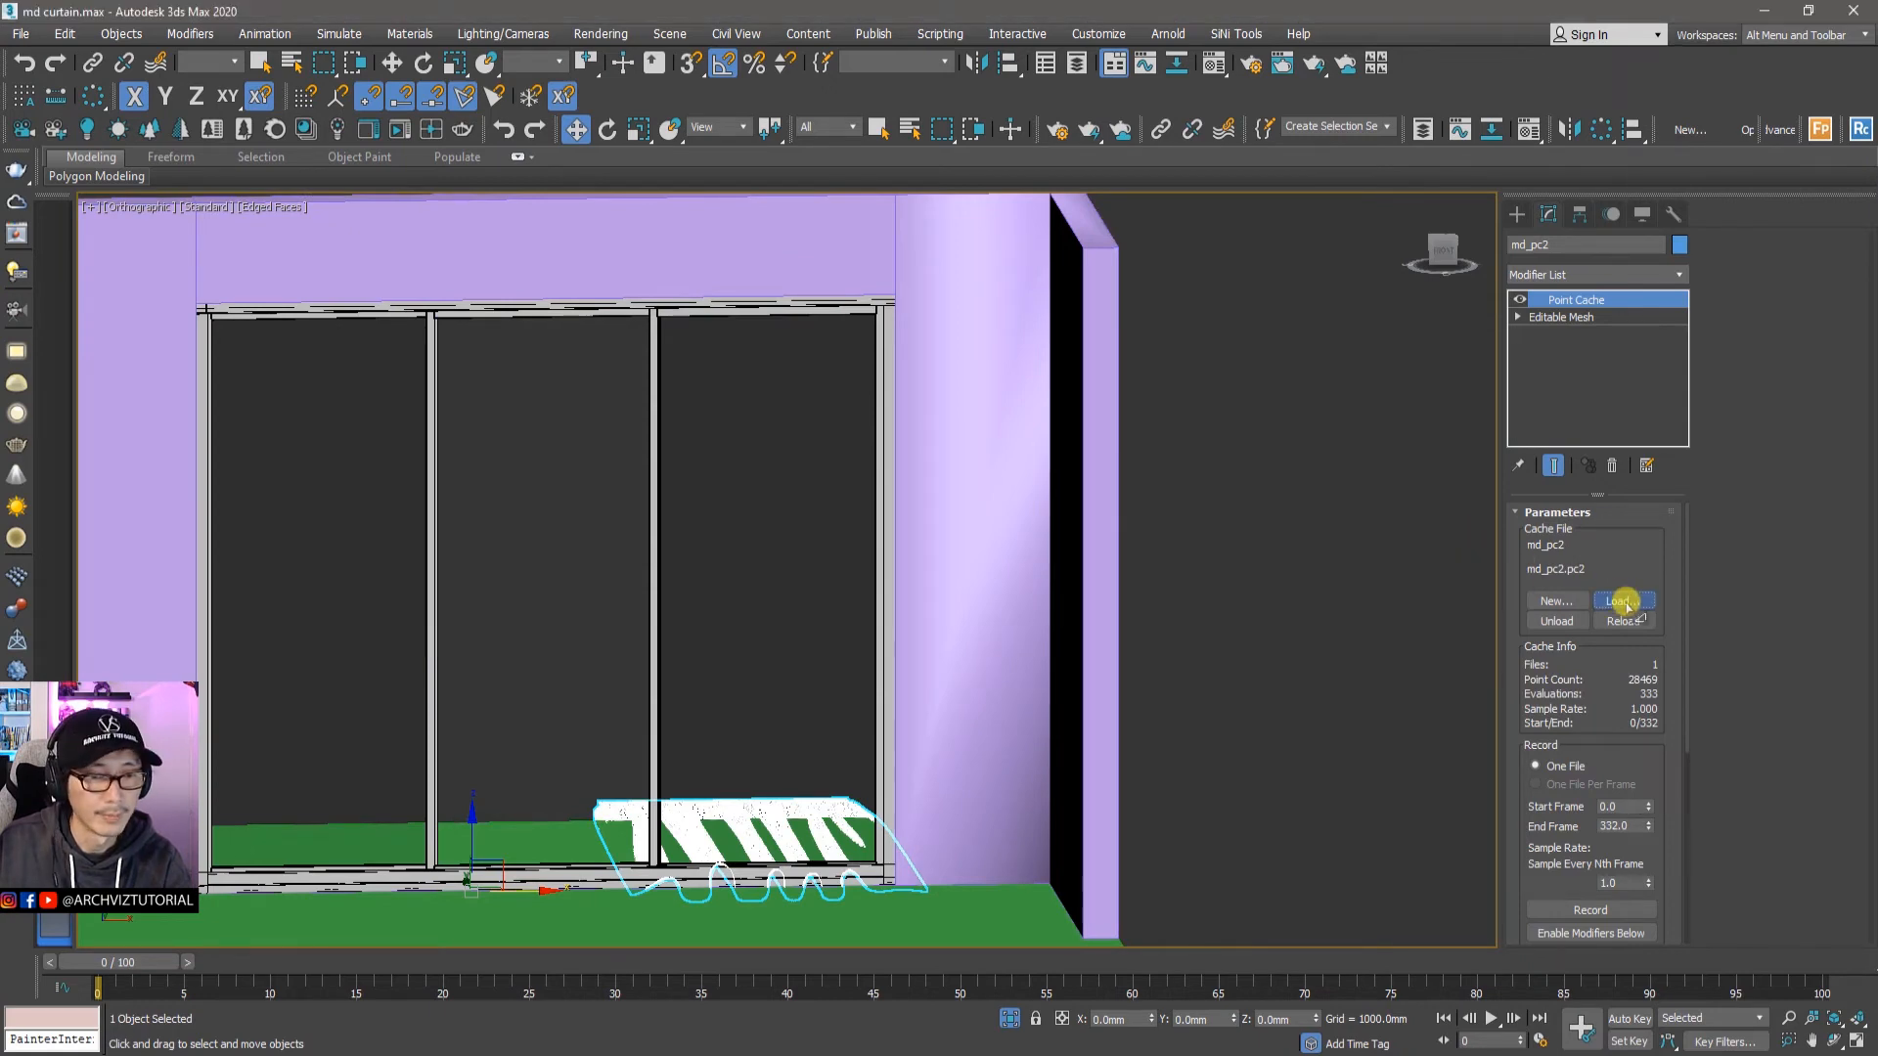
click(153, 164)
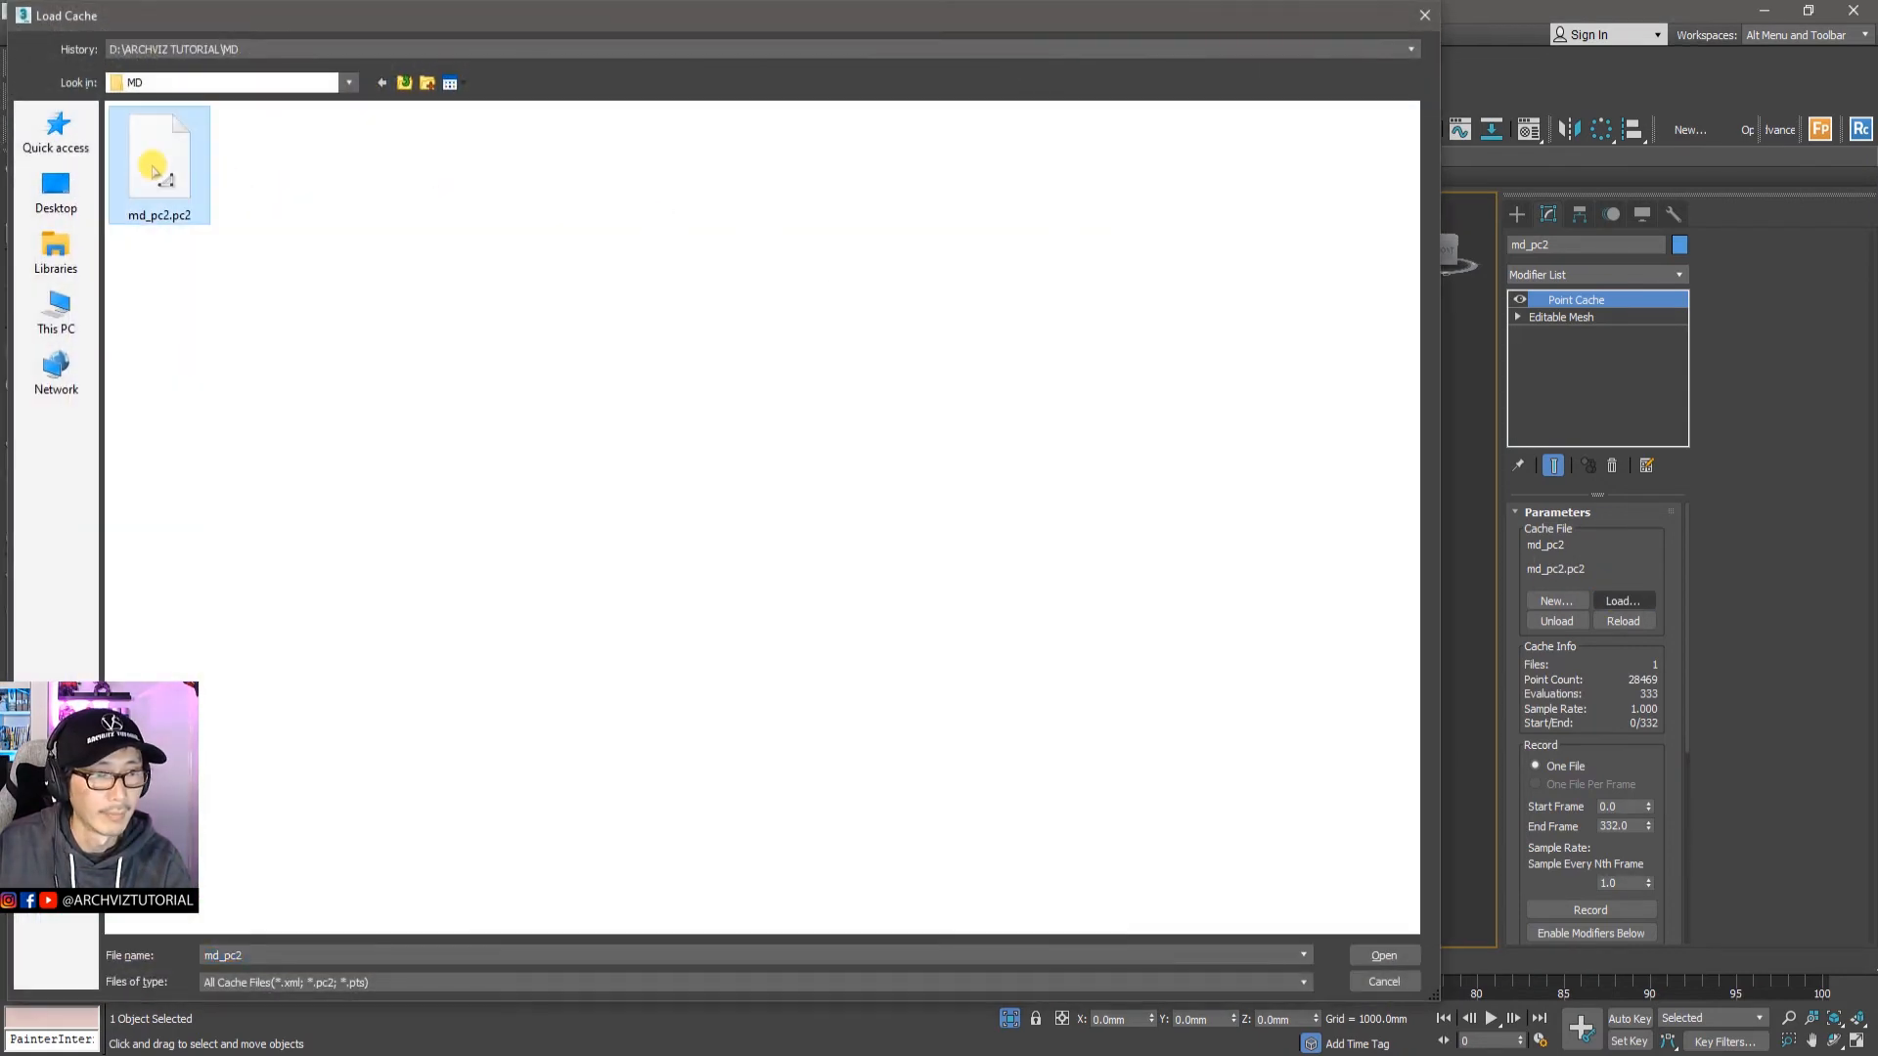
click(1369, 956)
Step: Rotate the curtain 90 degrees about the X axis so it hangs upright beside the sliding door
scroll(1076, 645, down, 3)
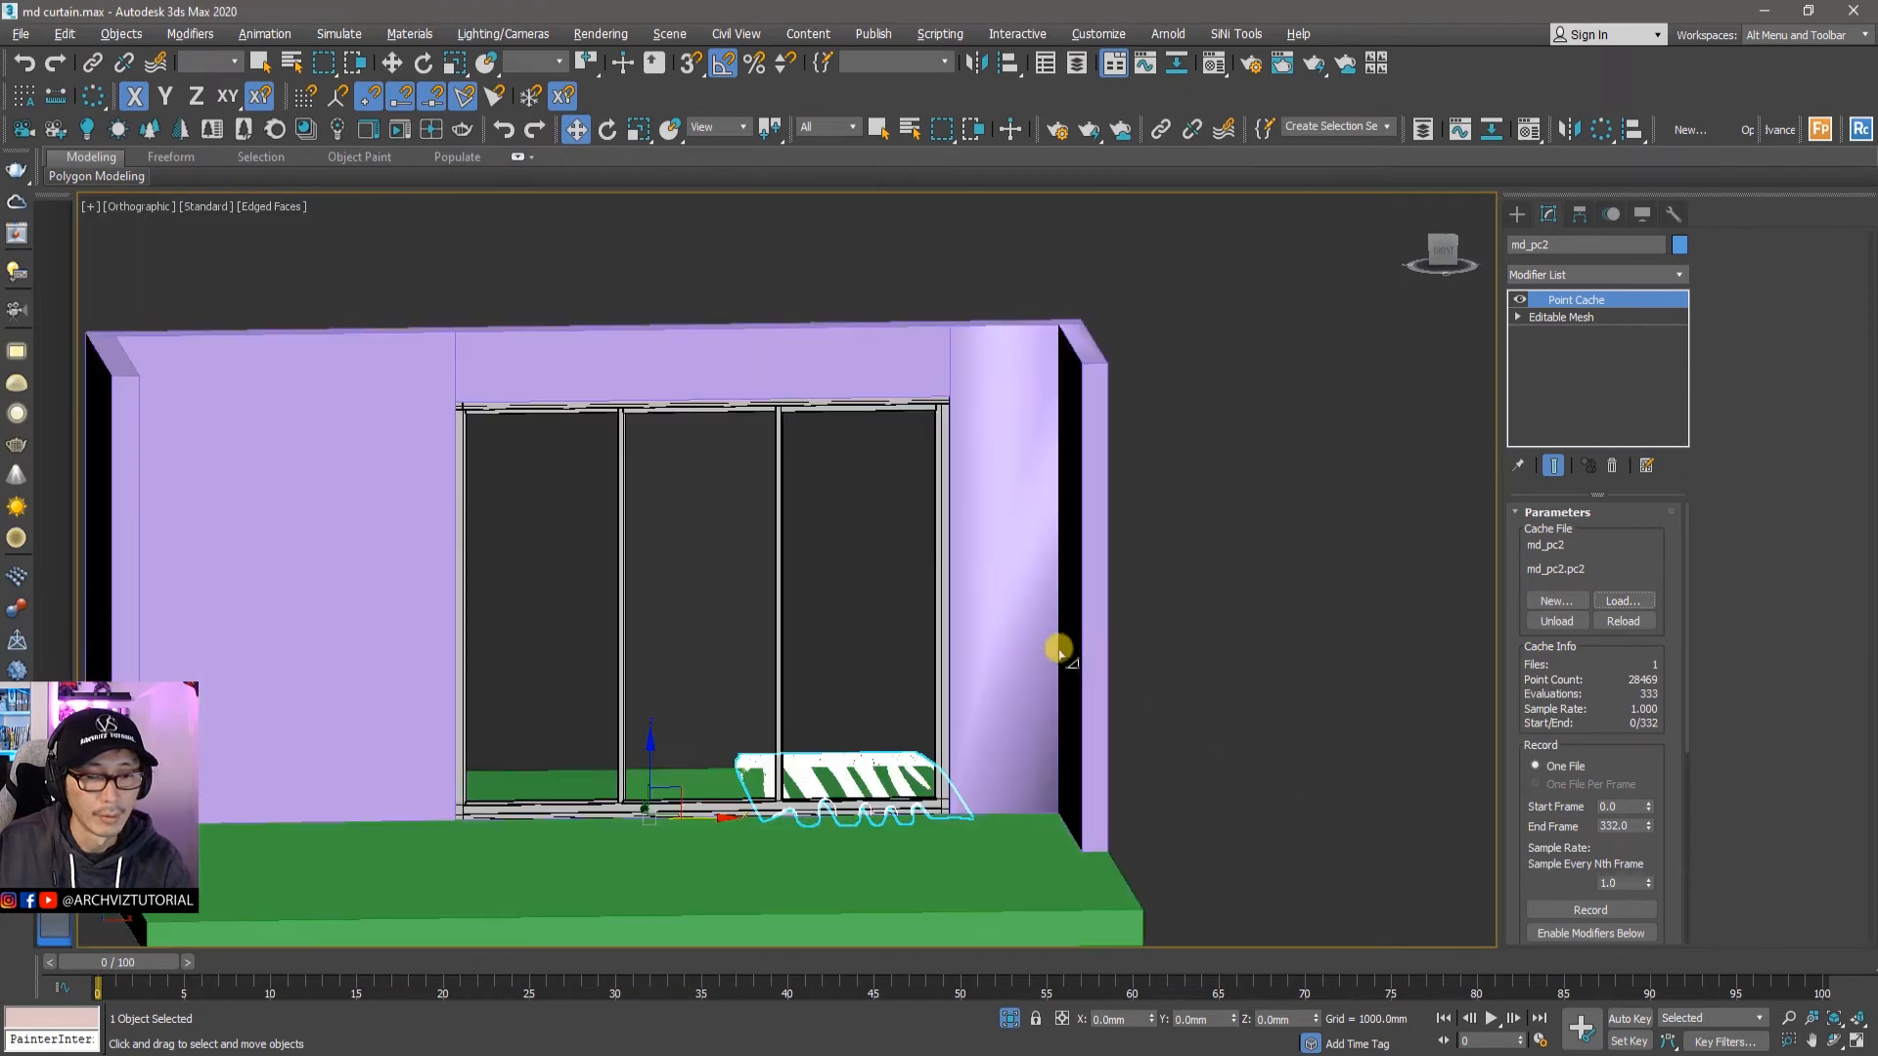
alt+middle_drag(1061, 650, 871, 637)
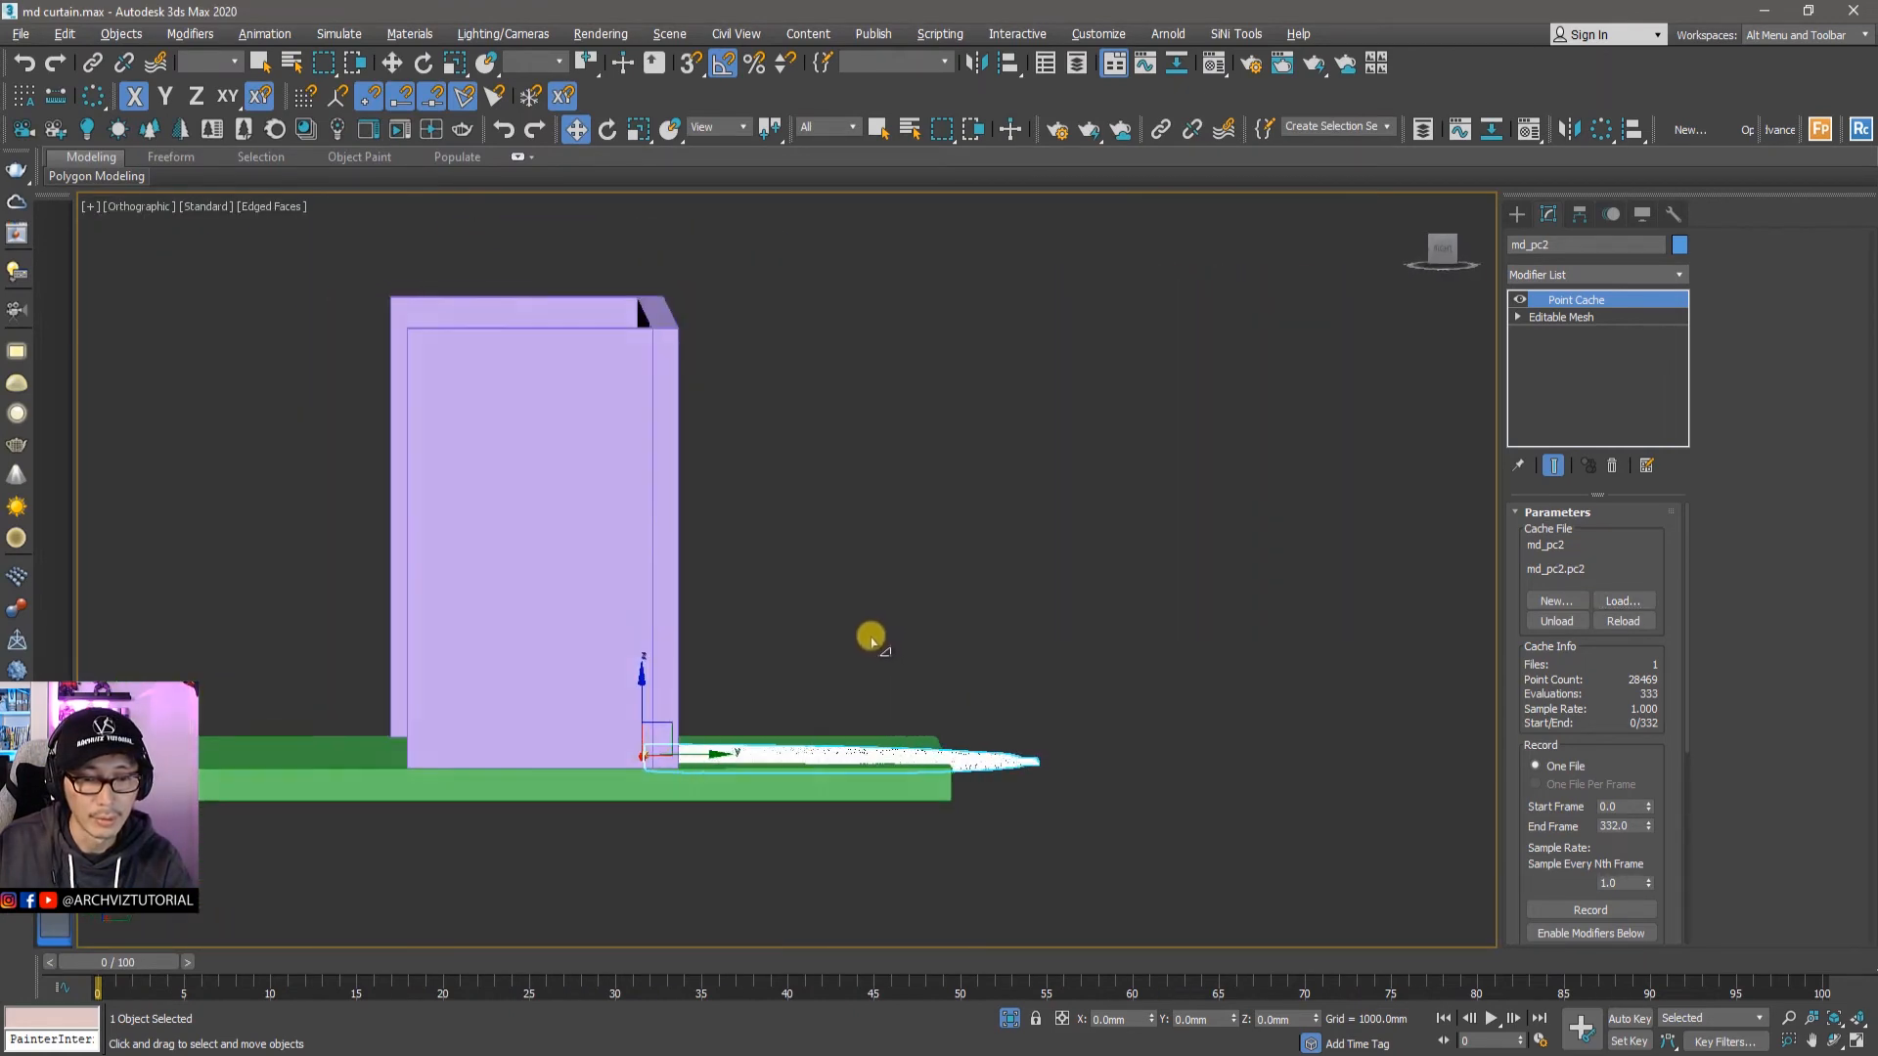
click(1011, 703)
click(978, 764)
scroll(919, 761, up, 2)
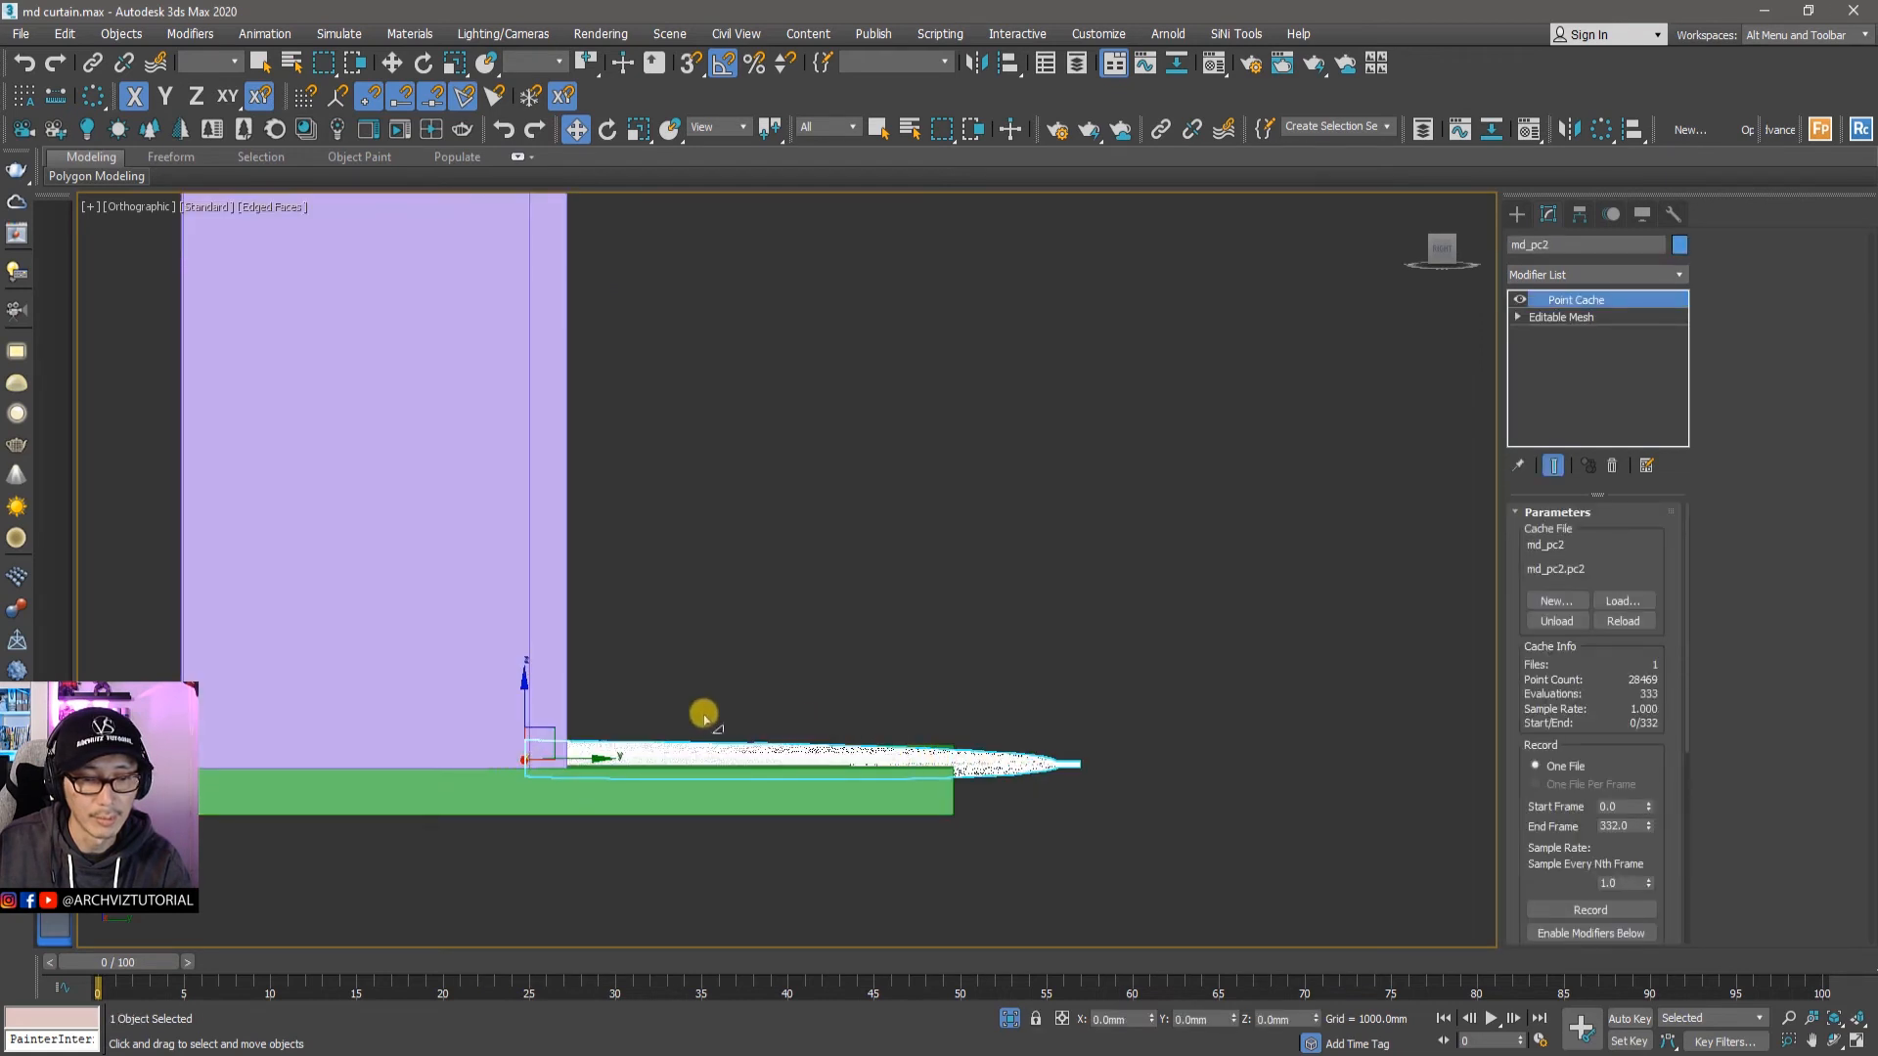
middle_drag(705, 718, 851, 746)
scroll(783, 725, down, 2)
key(e)
drag(780, 730, 734, 642)
alt+middle_drag(734, 637, 821, 670)
click(1065, 684)
click(745, 575)
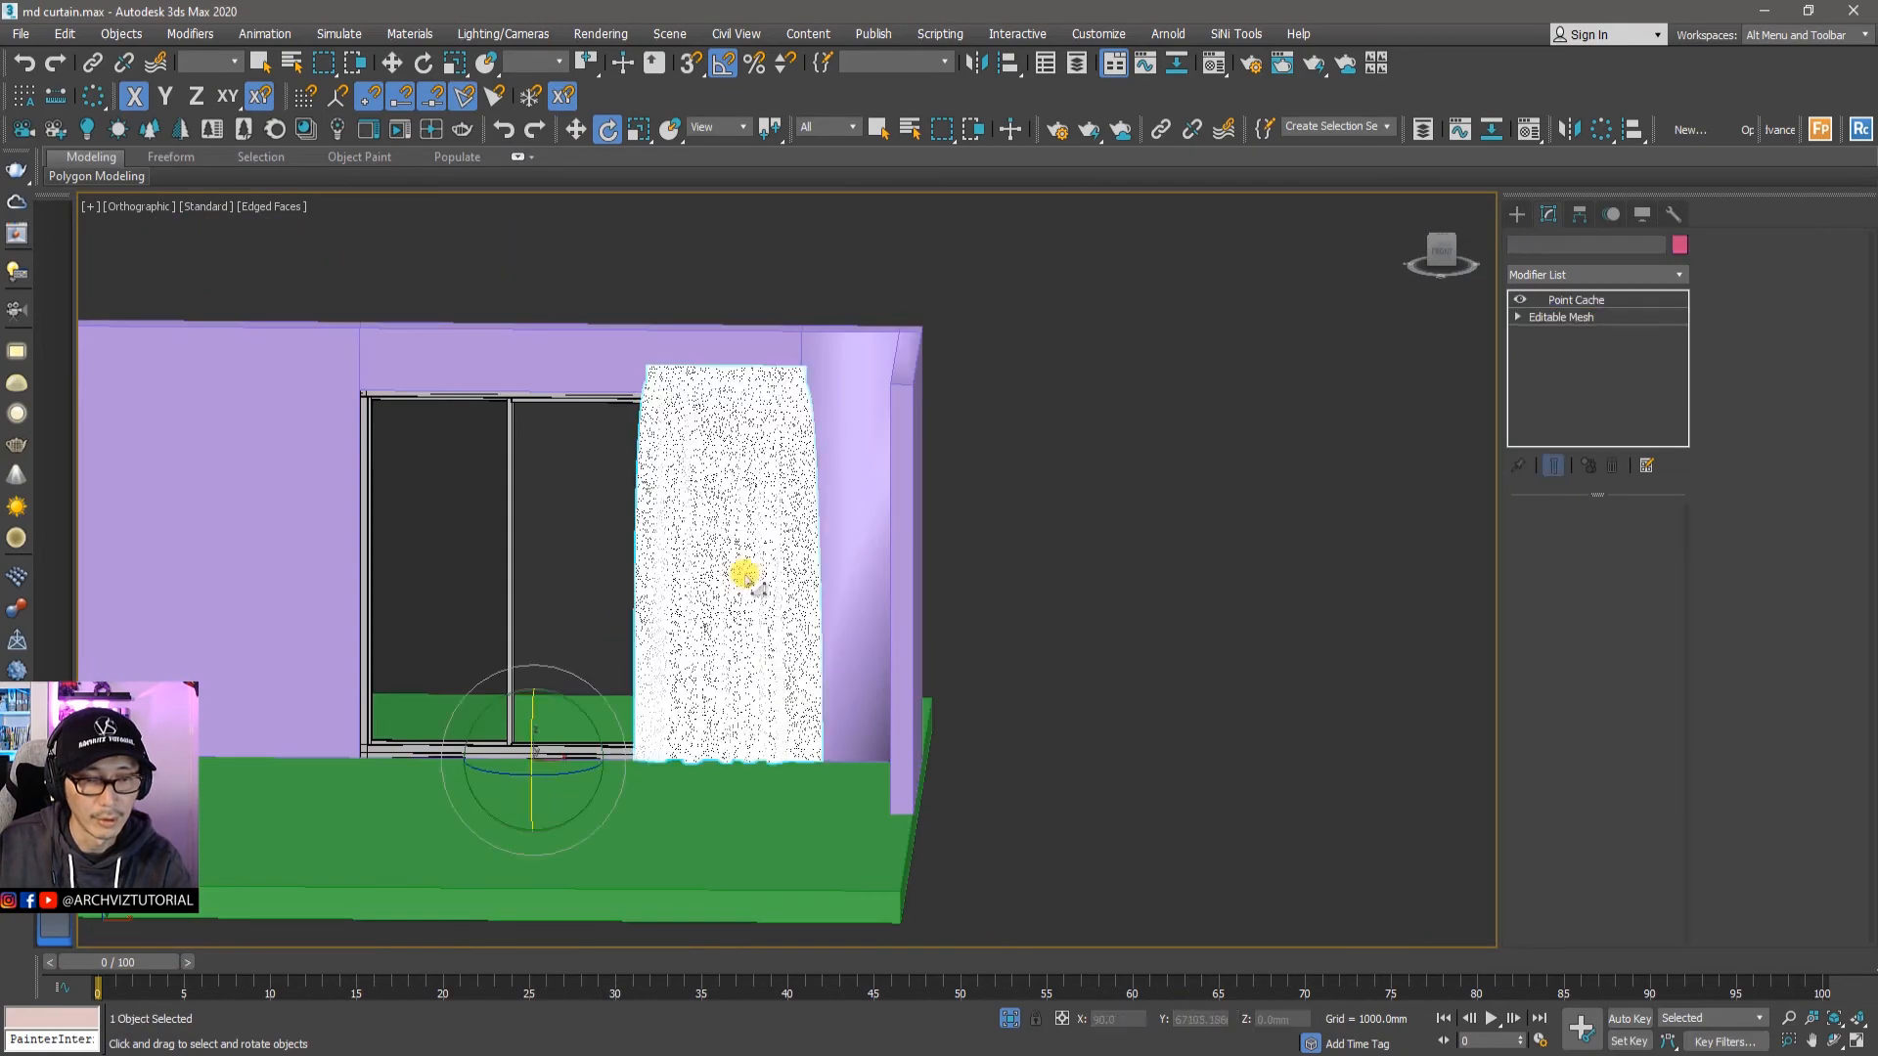
alt+middle_drag(728, 586, 735, 573)
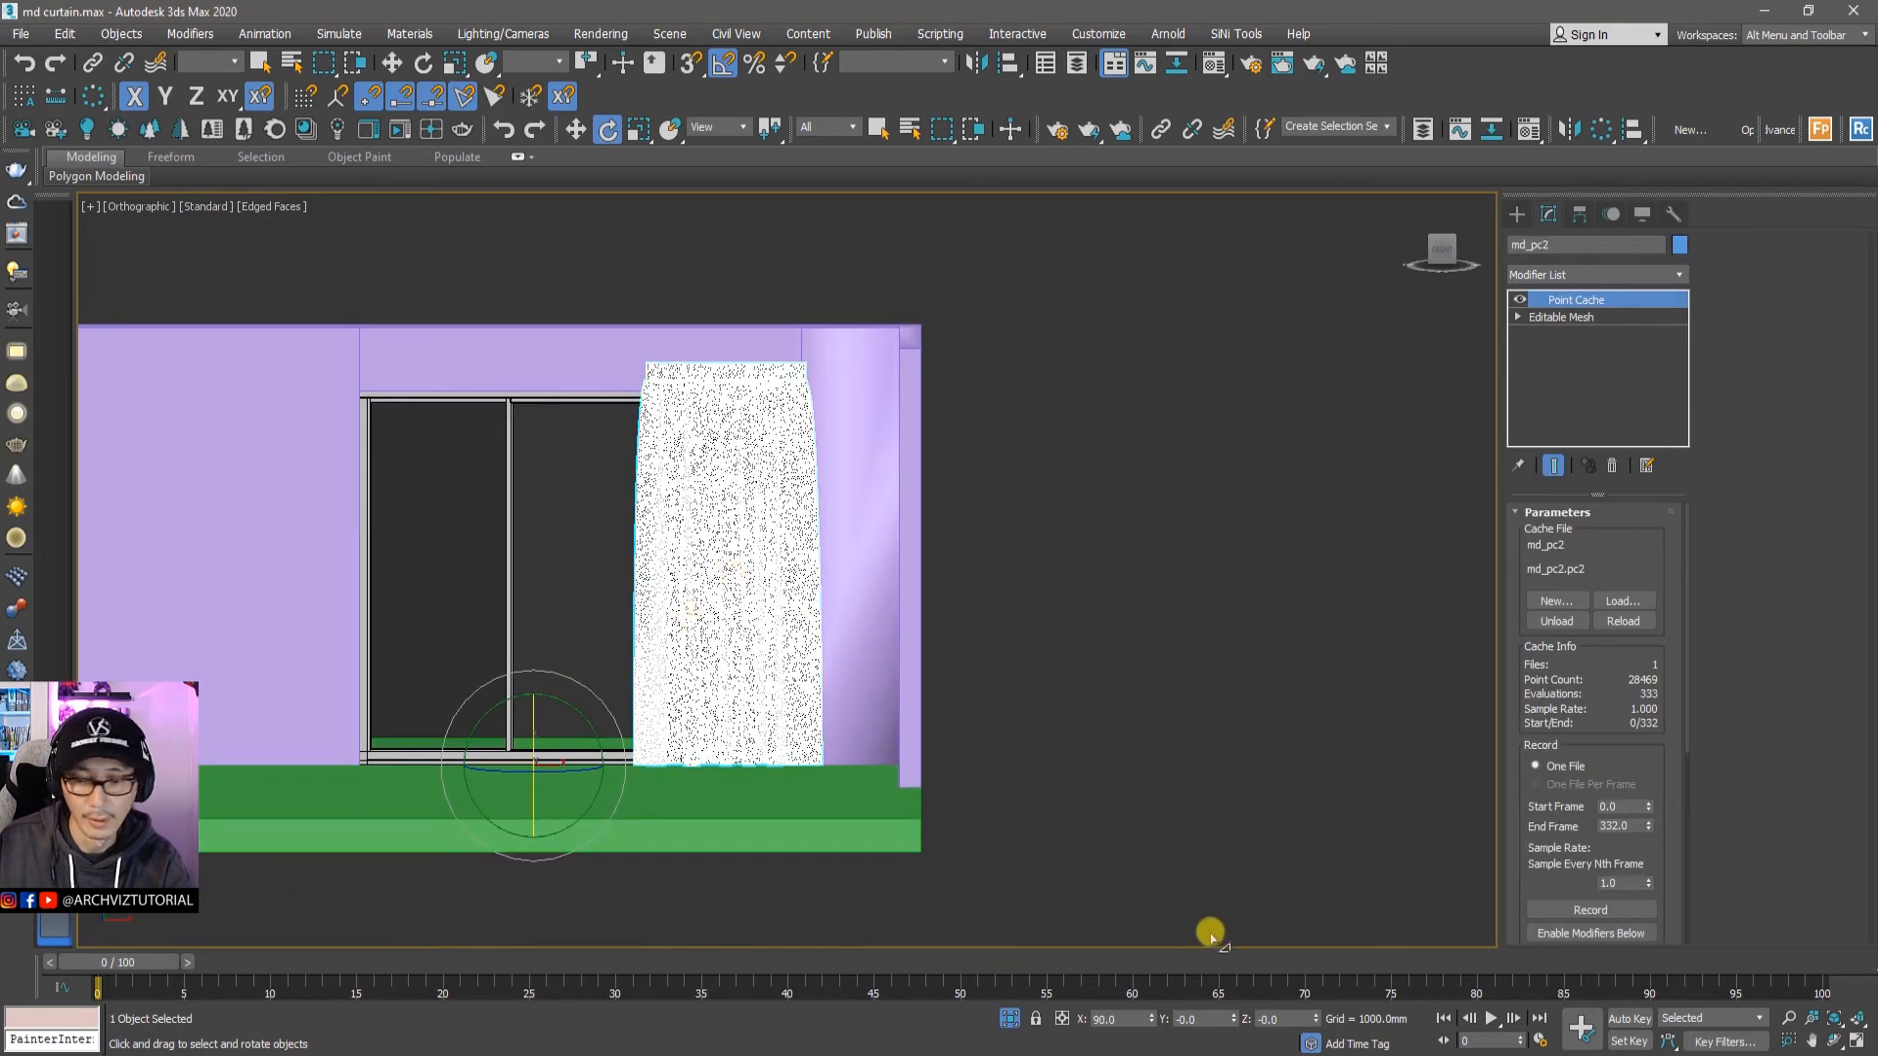
Step: Configure the animation to 25 FPS with an end time of 300, and check the frame range against the Marvelous Designer timeline
click(1540, 1041)
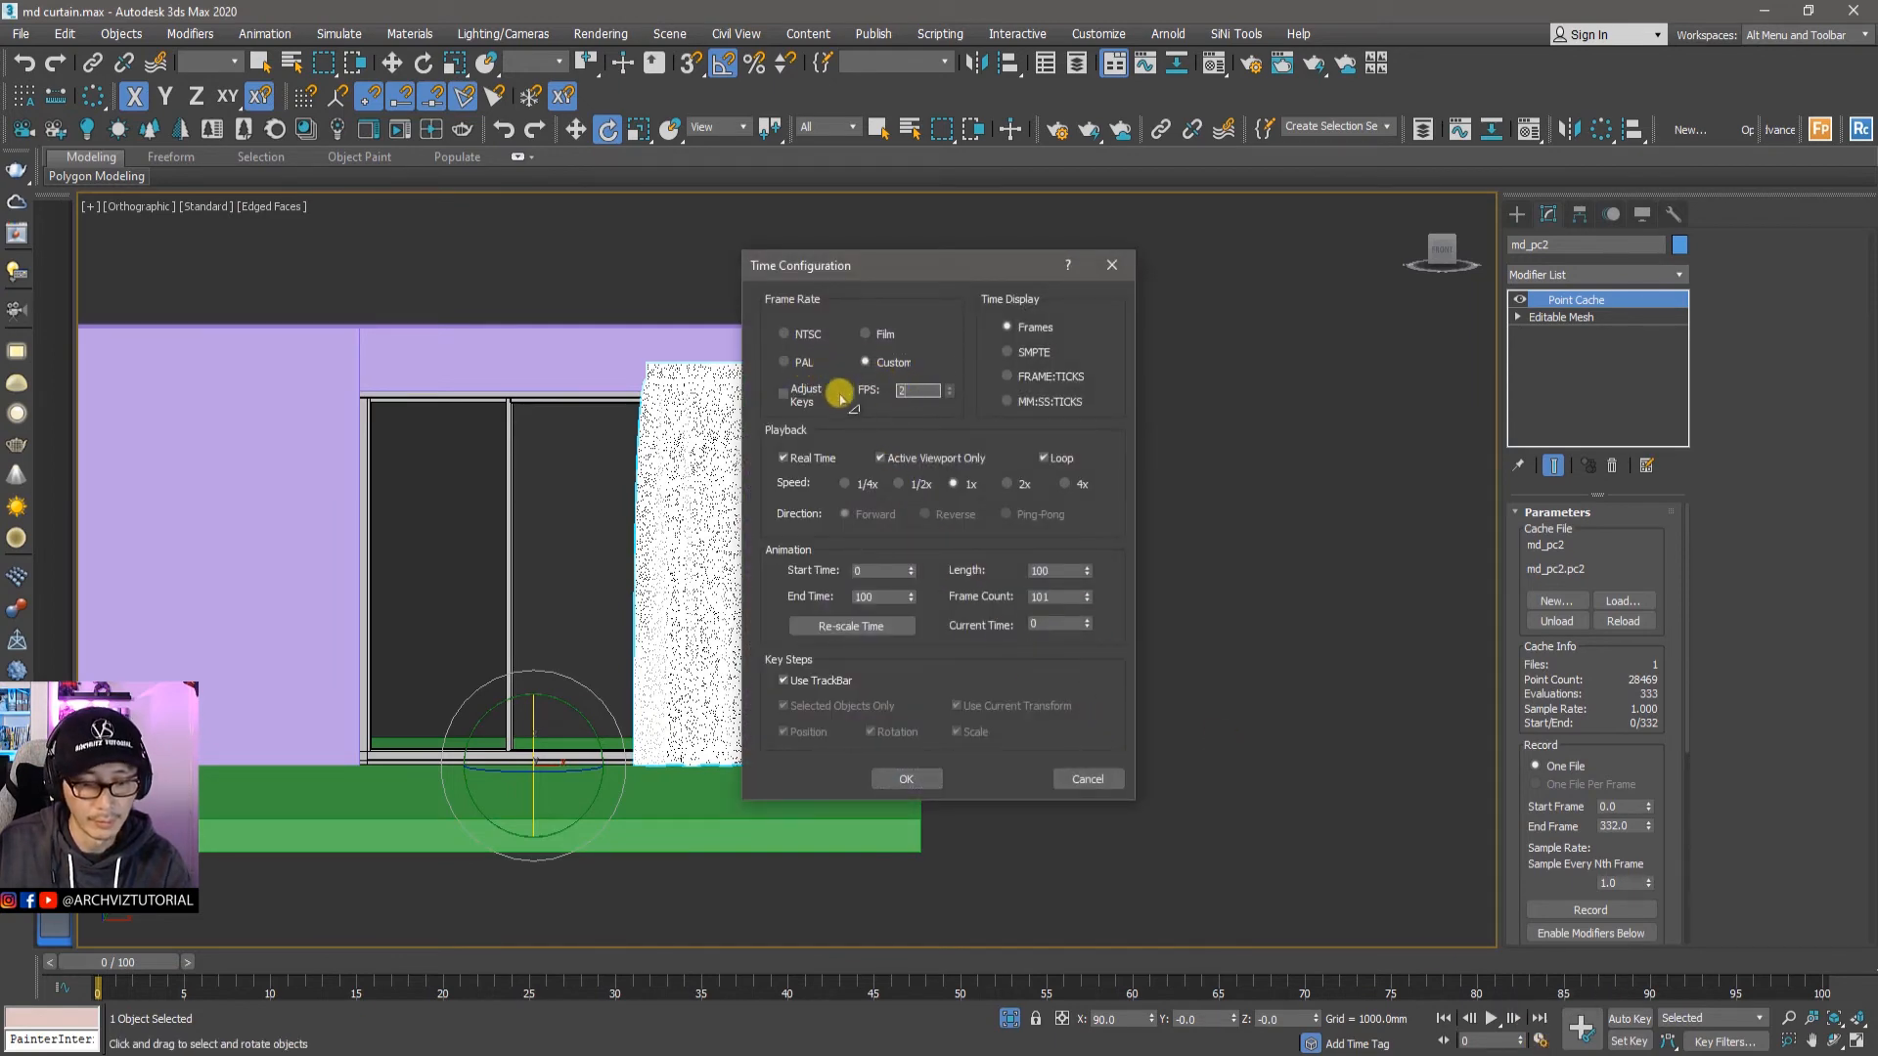
double_click(874, 596)
text(83)
key(Return)
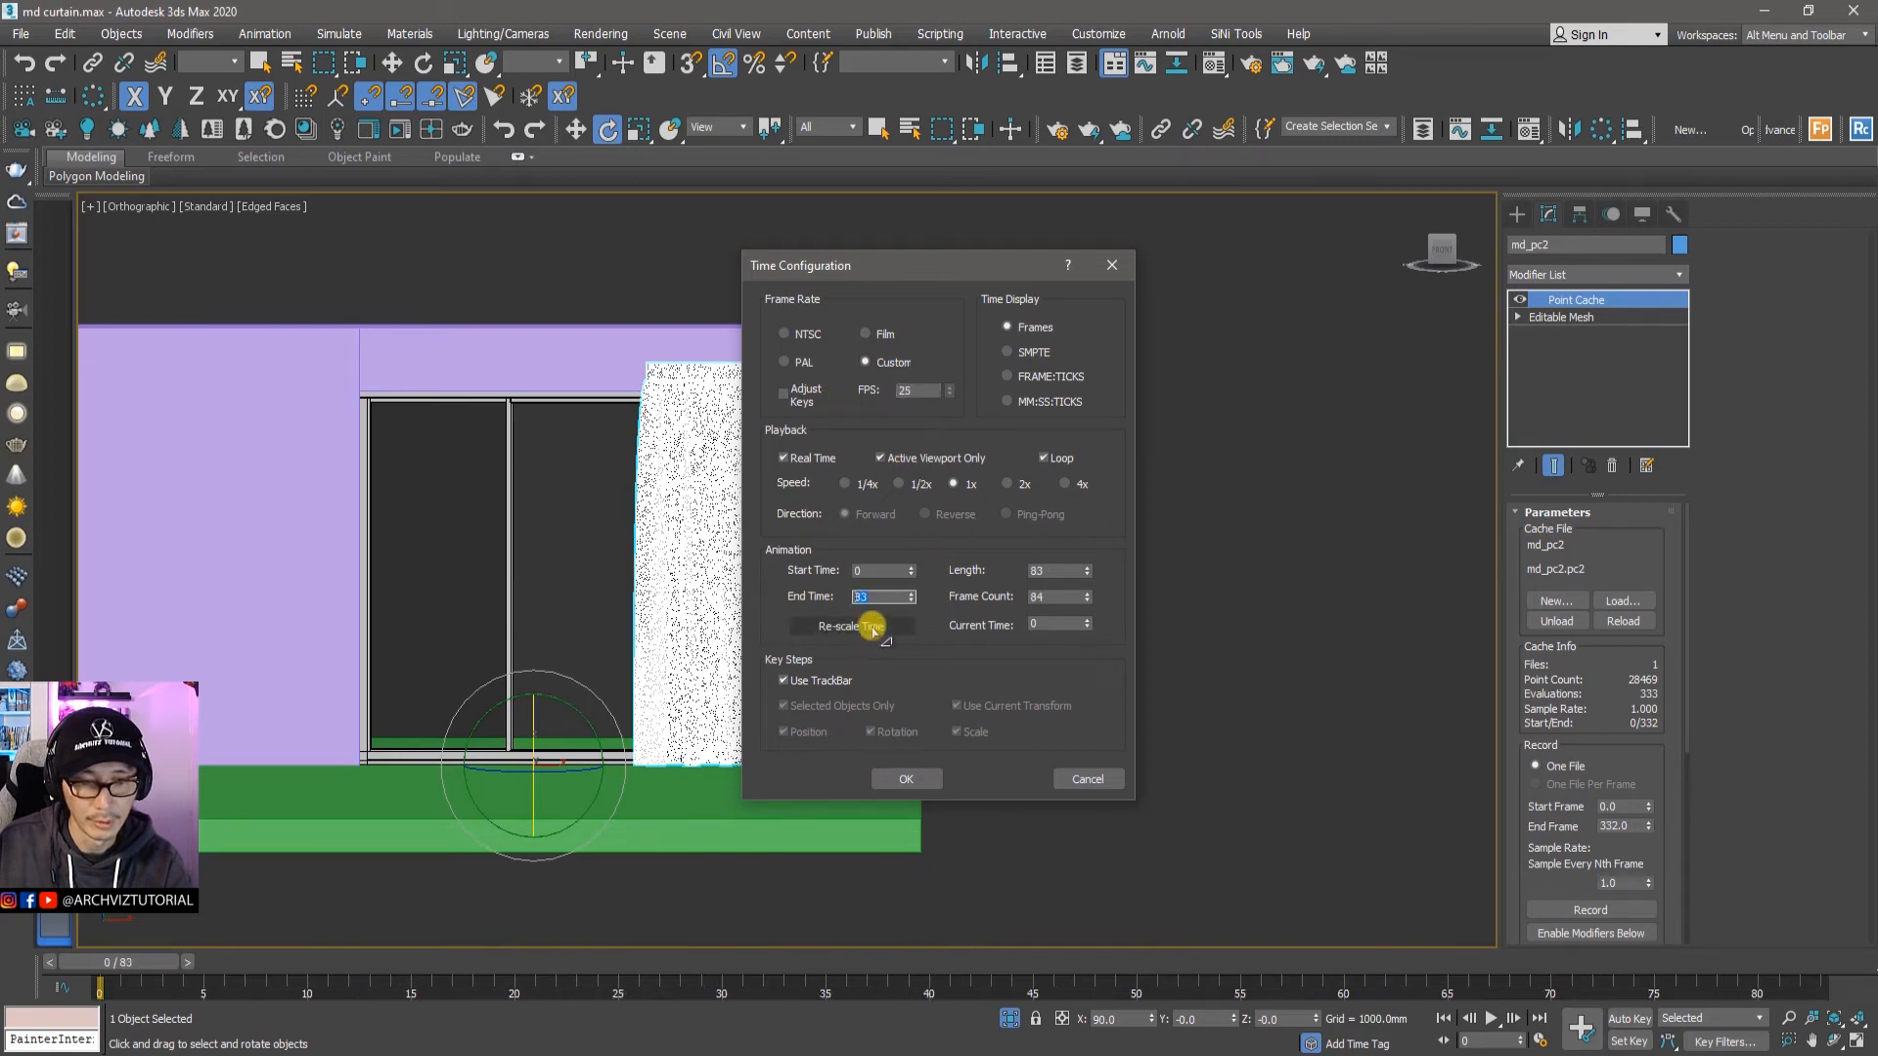
text(300)
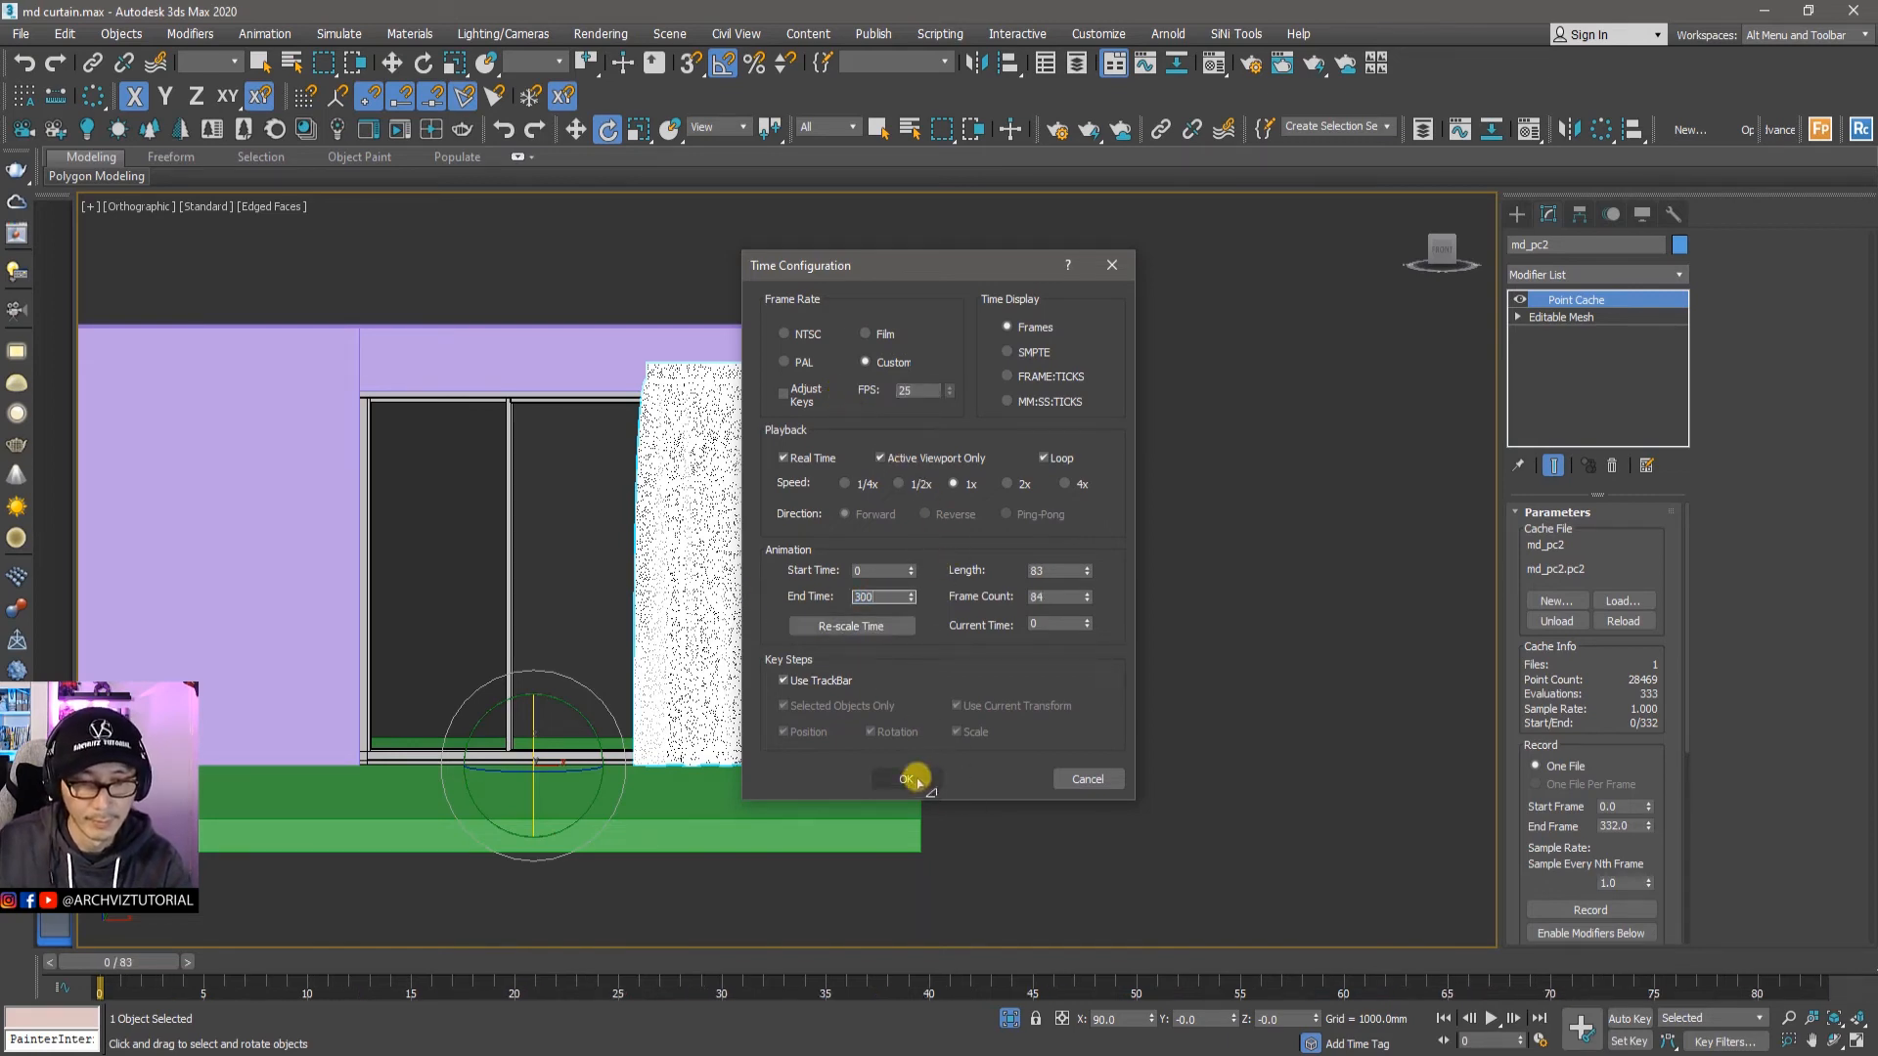
click(906, 779)
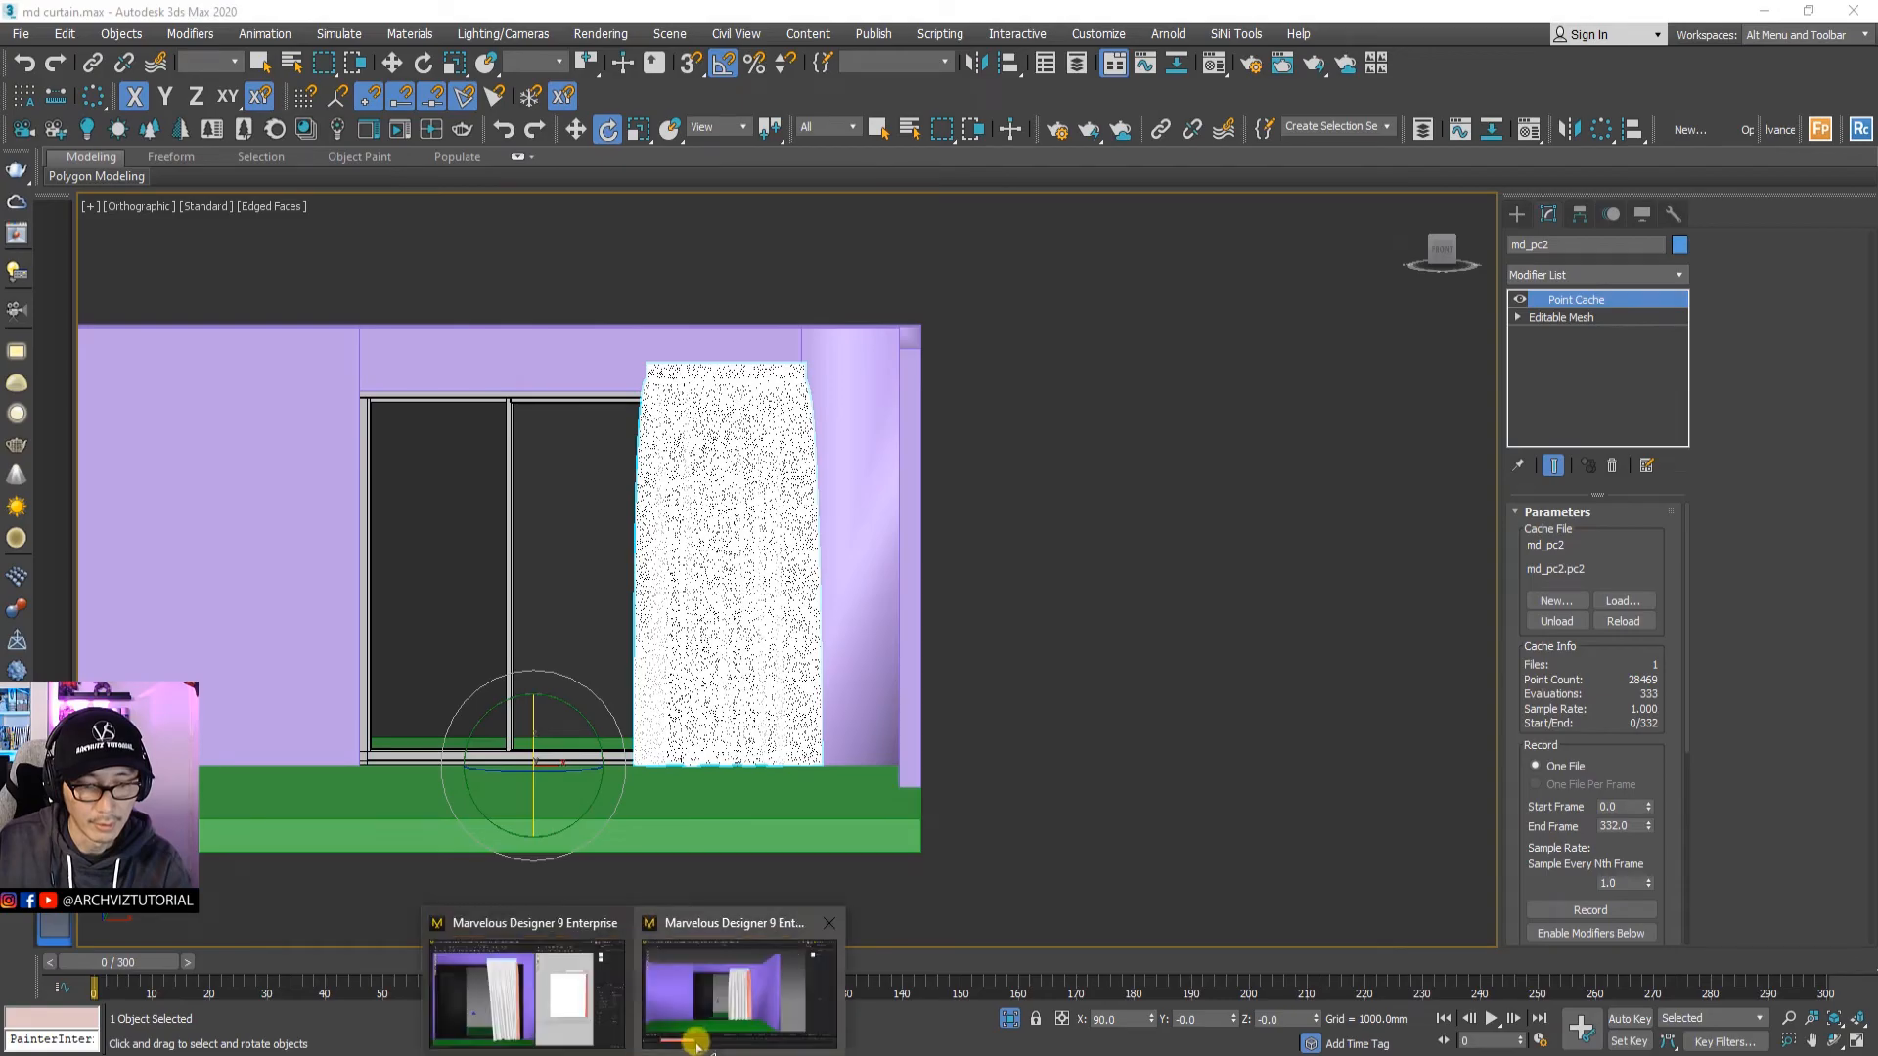
click(709, 1000)
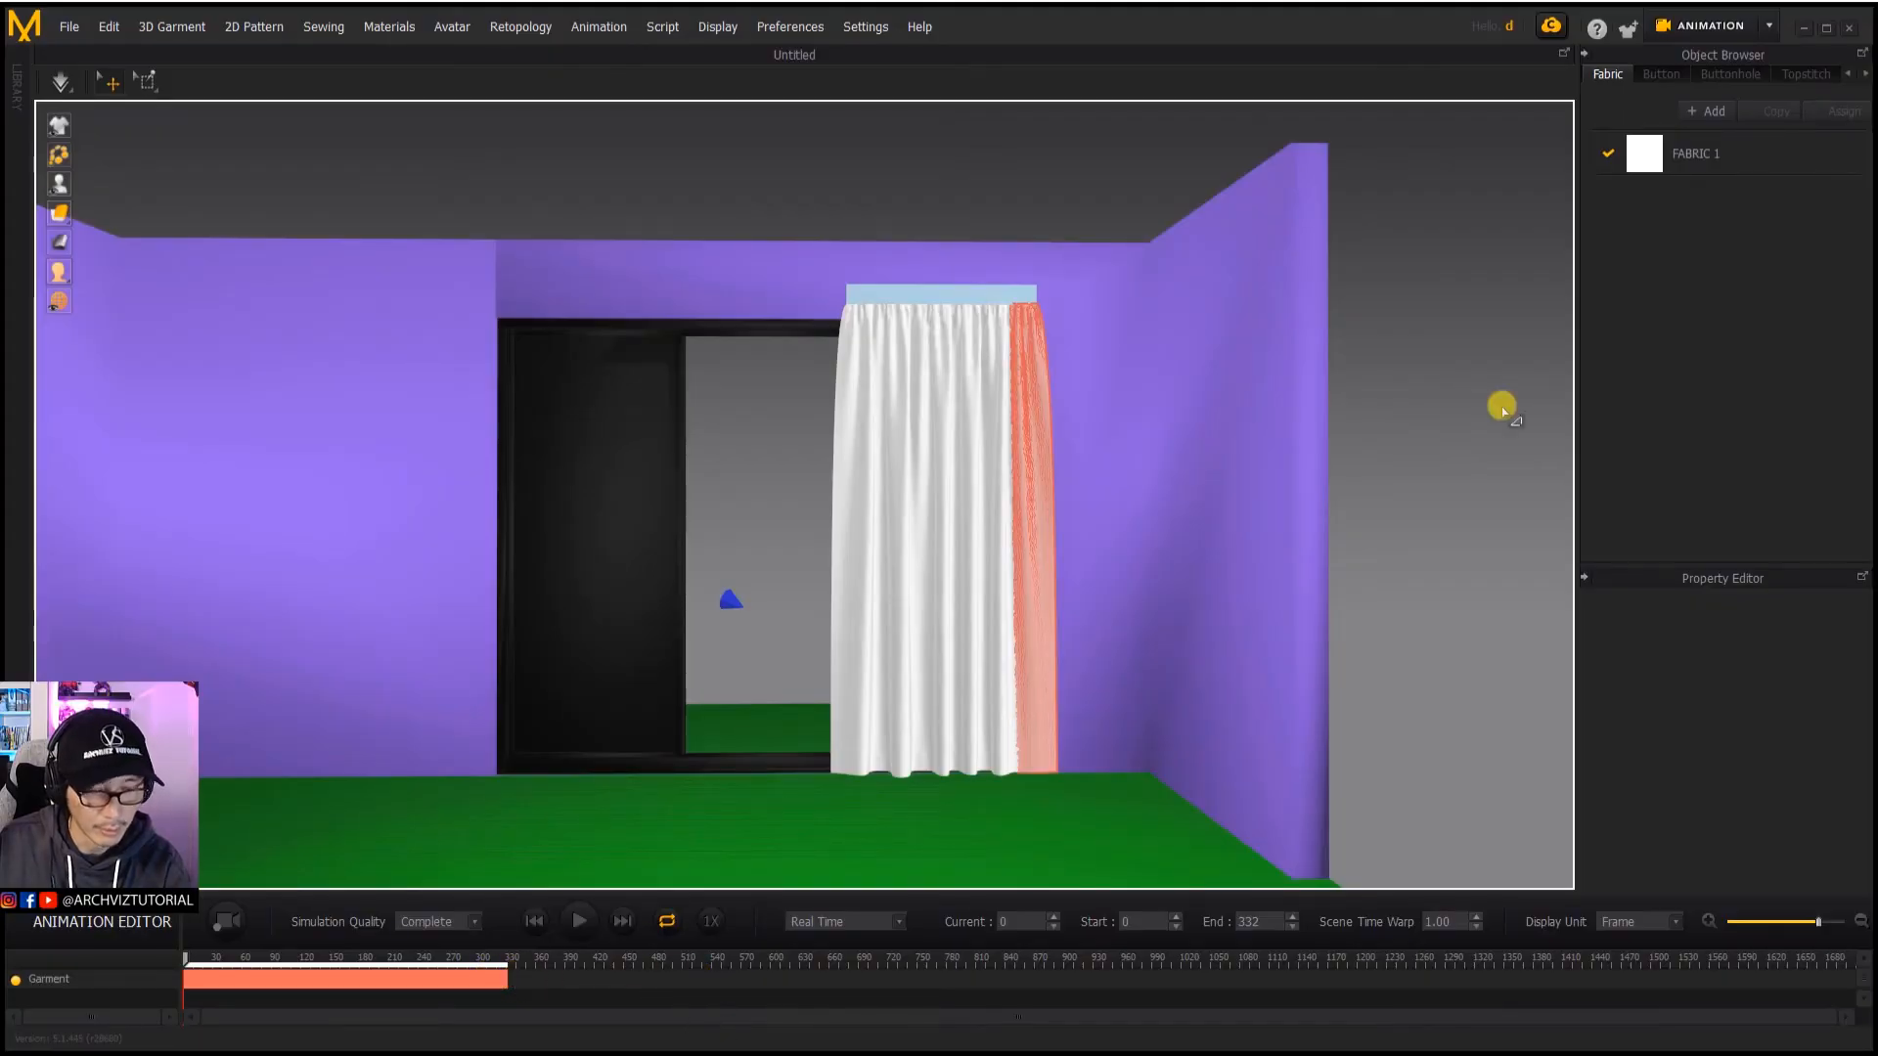
click(1802, 29)
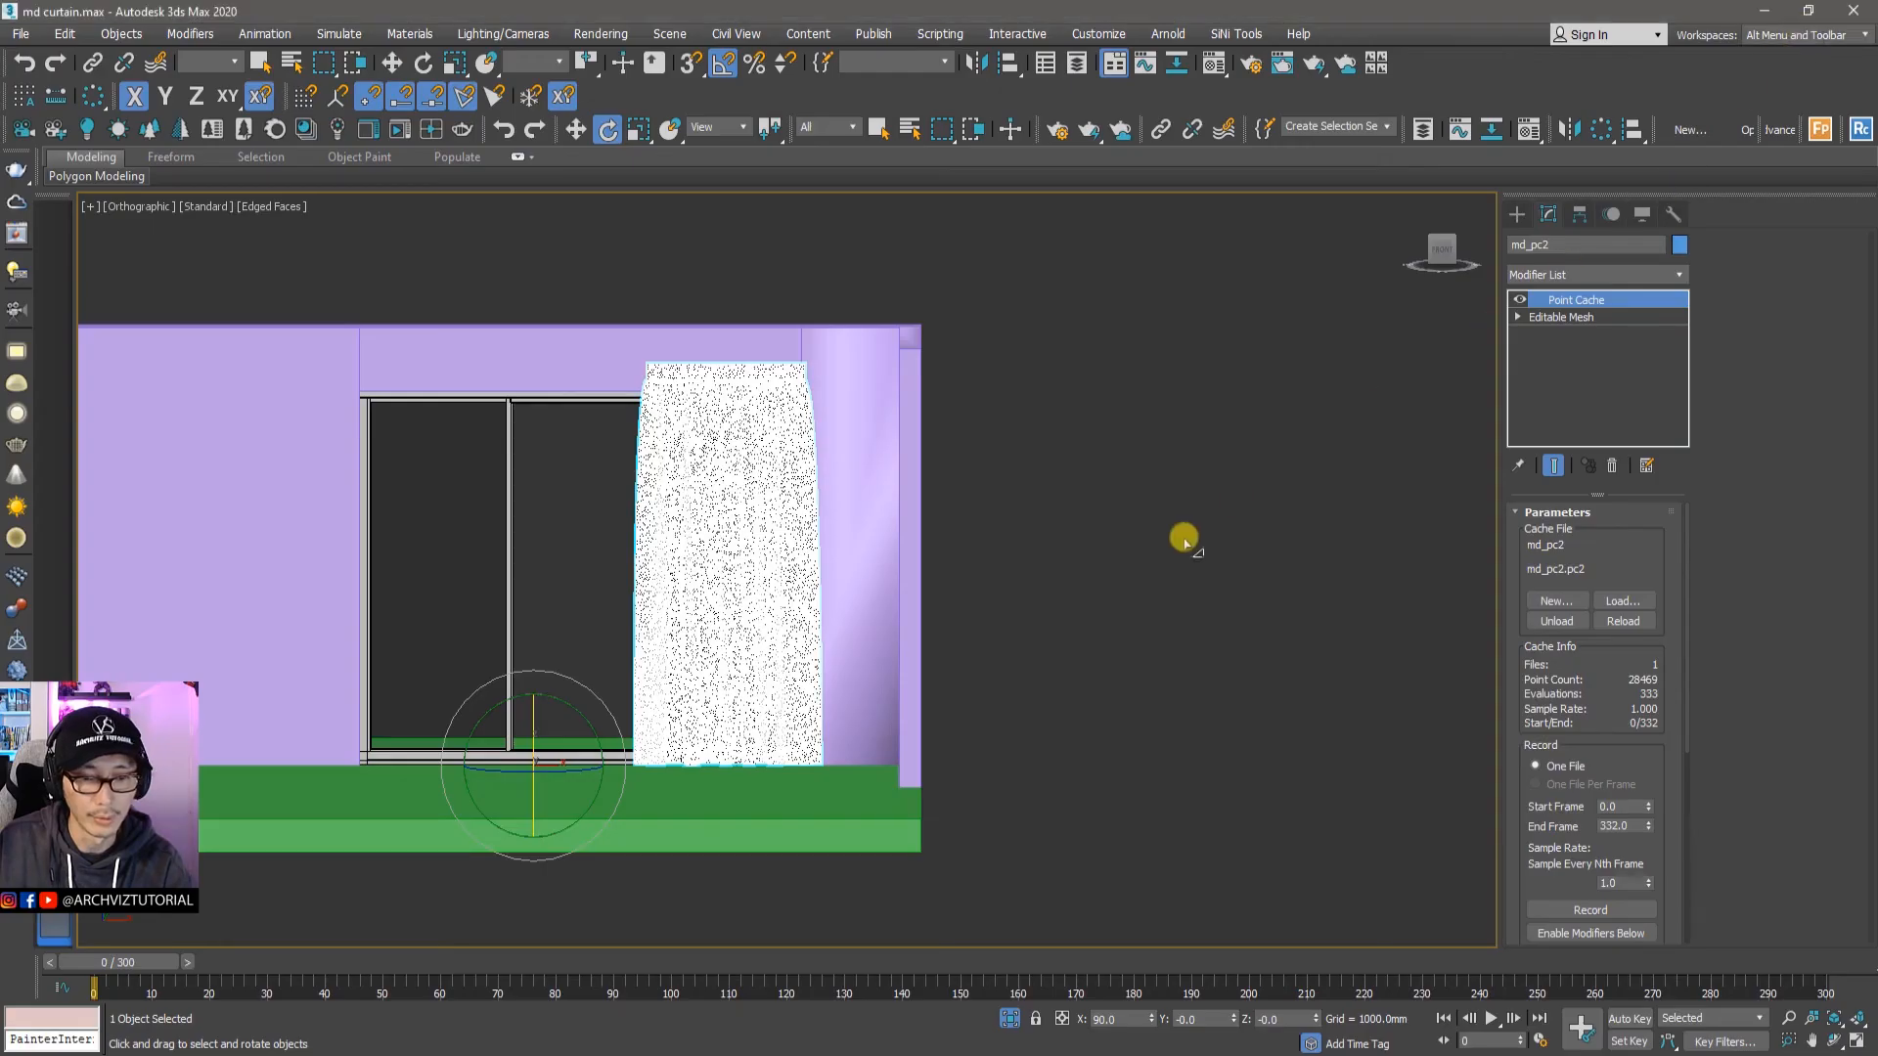
Step: Clear the selection and turn off edged faces, keeping the viewport on Standard quality with Default Shading
click(1083, 574)
key(F3)
key(F3)
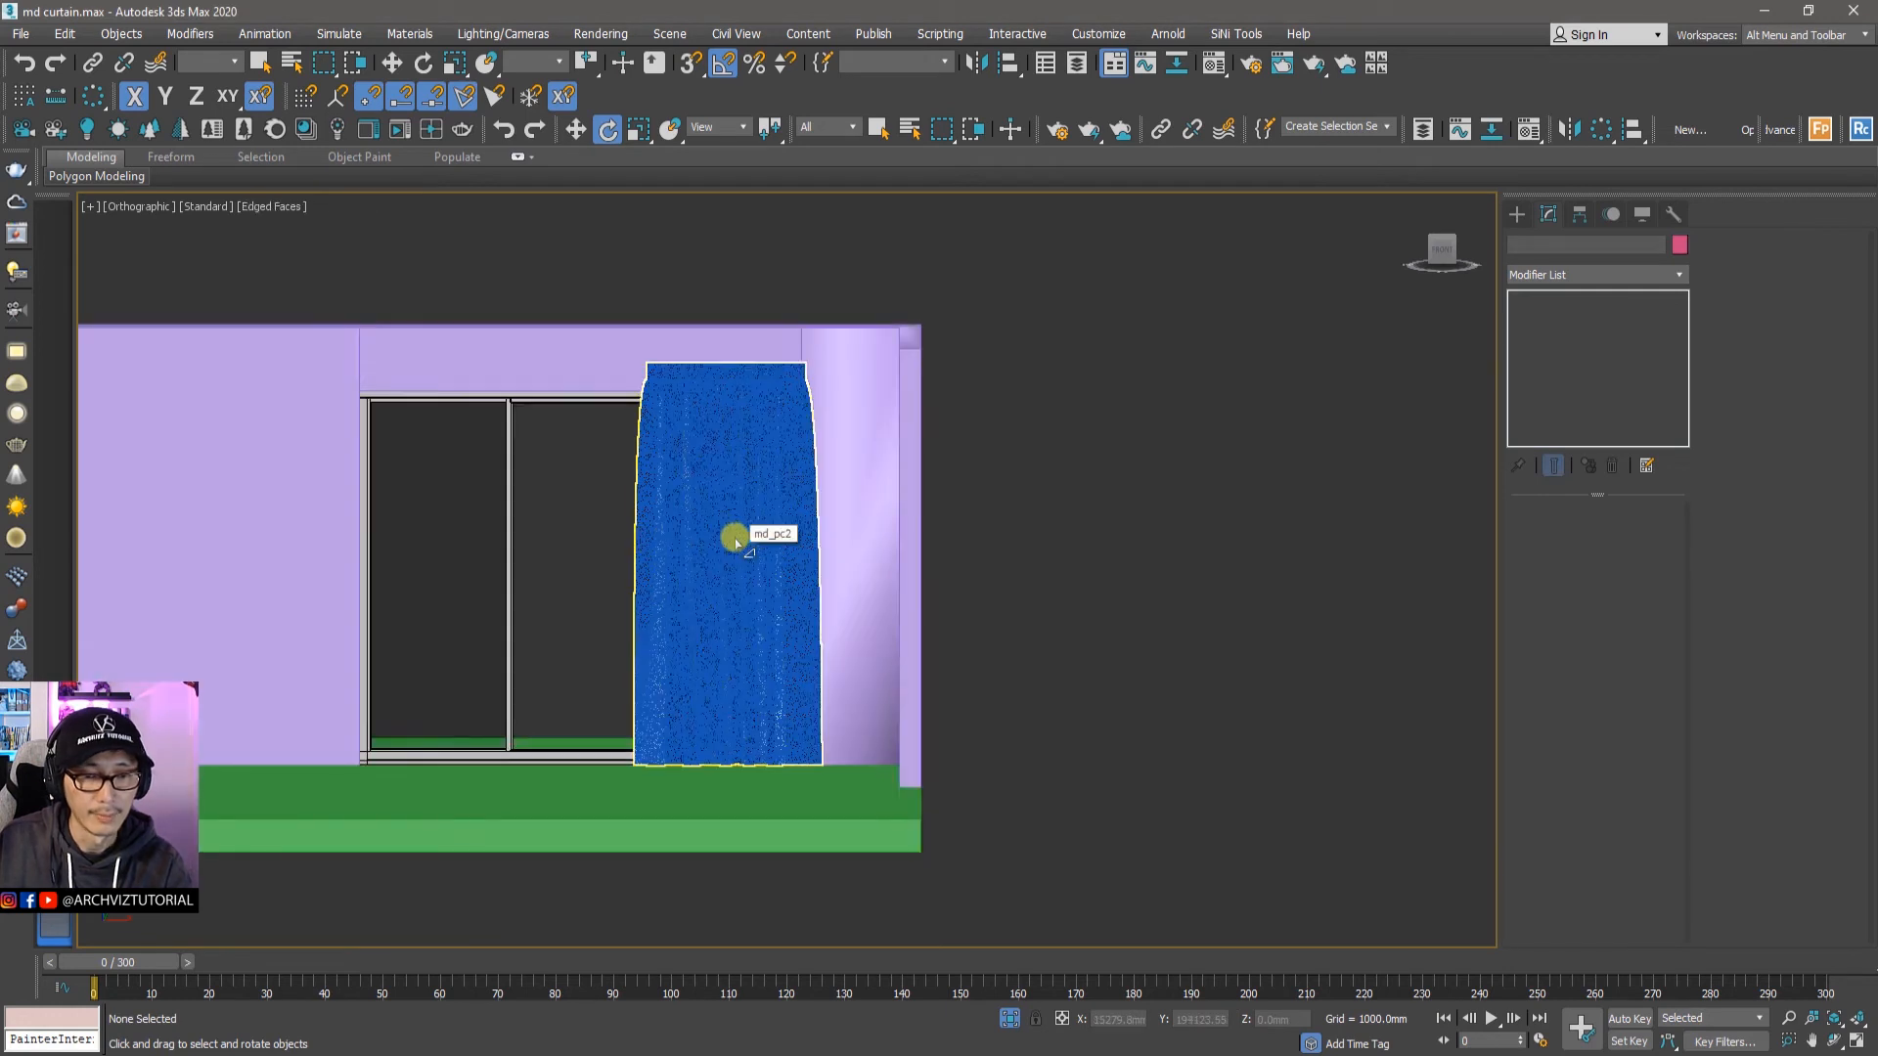
key(F4)
click(218, 208)
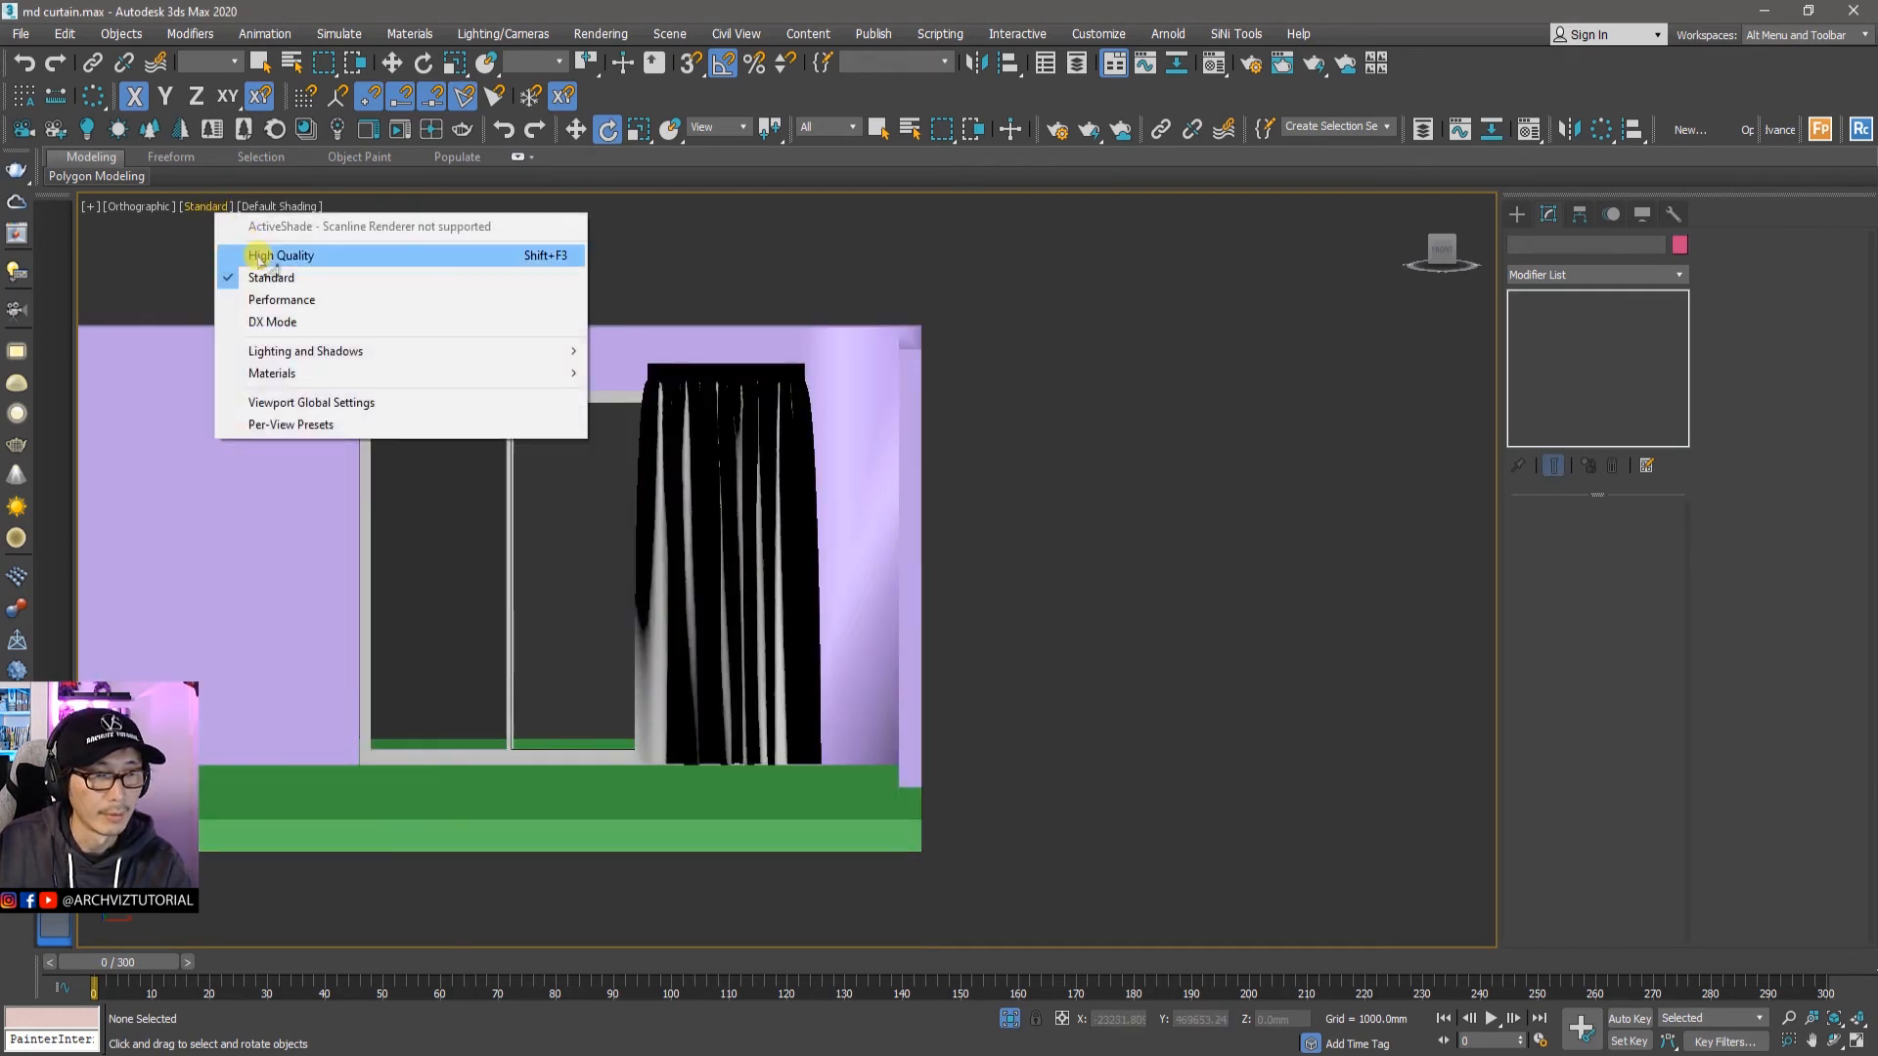
click(264, 277)
click(280, 207)
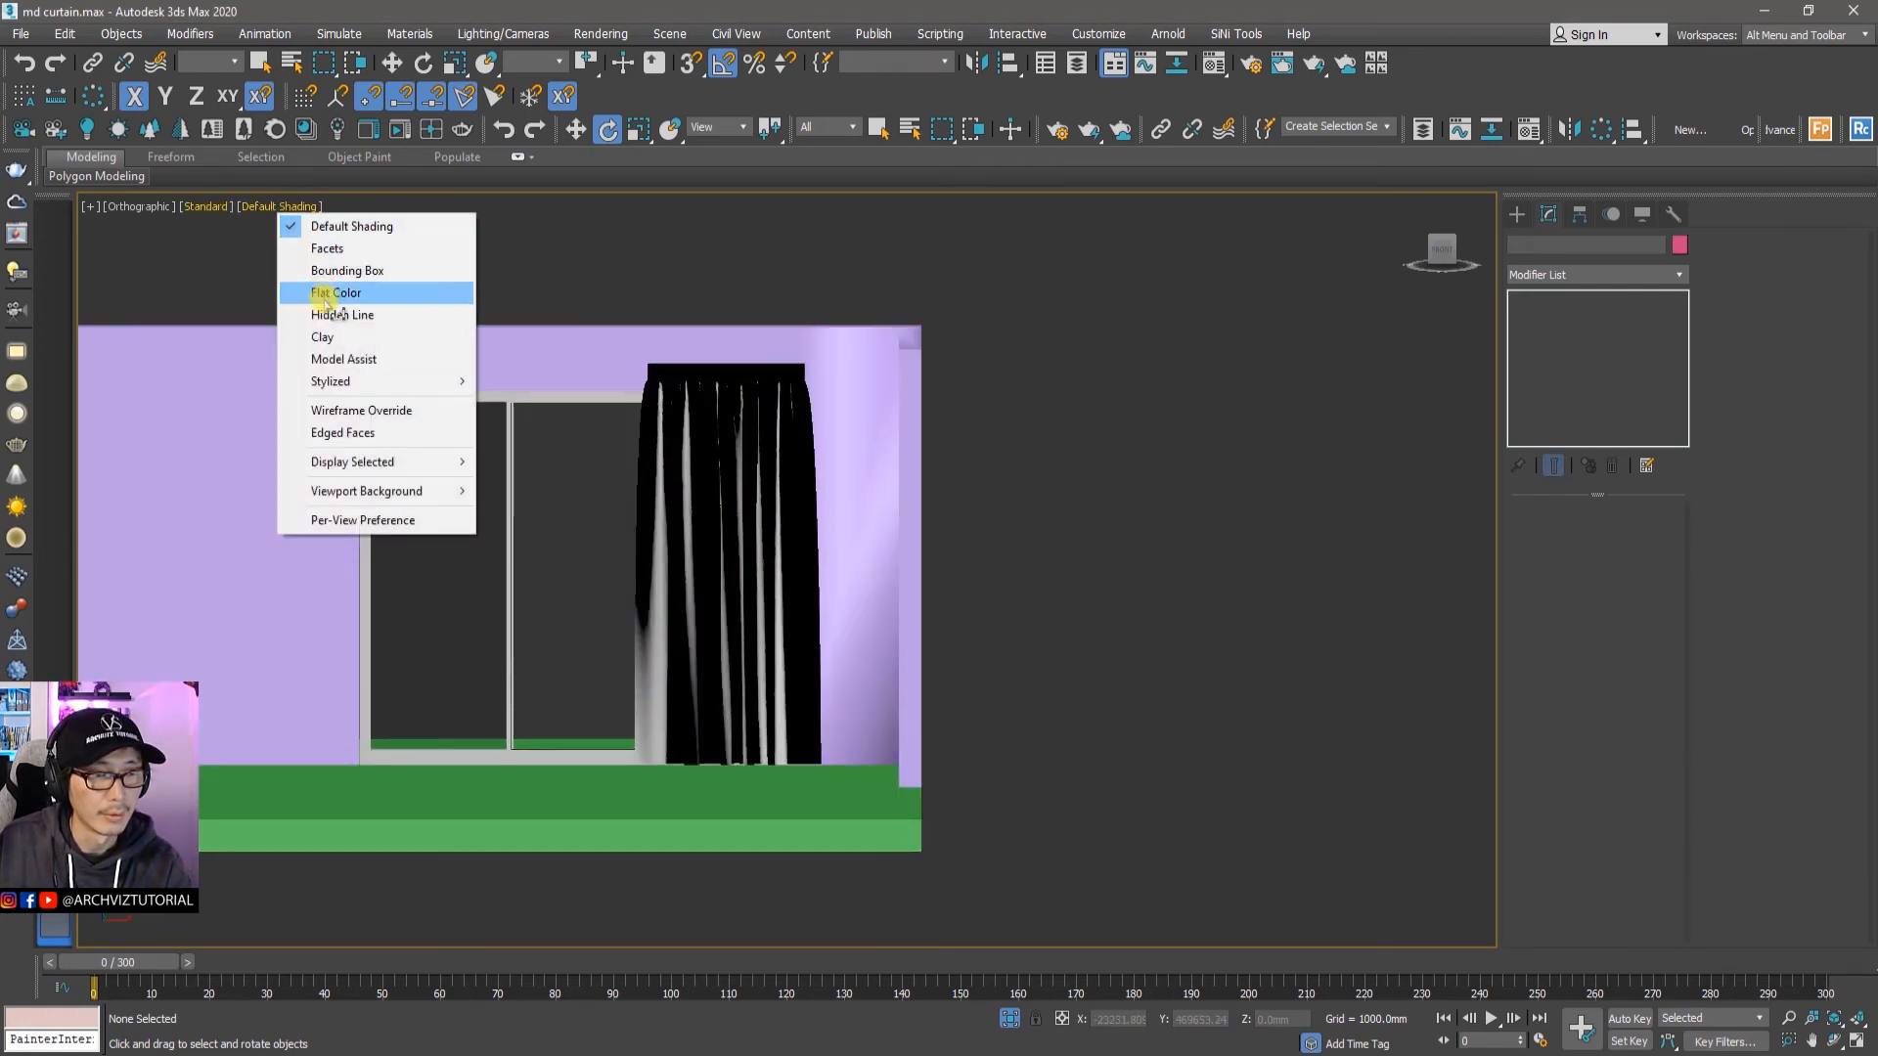
click(327, 228)
Step: Examine the curtain in the front view around the start of the timeline
middle_drag(444, 289, 515, 309)
middle_drag(888, 543, 1006, 587)
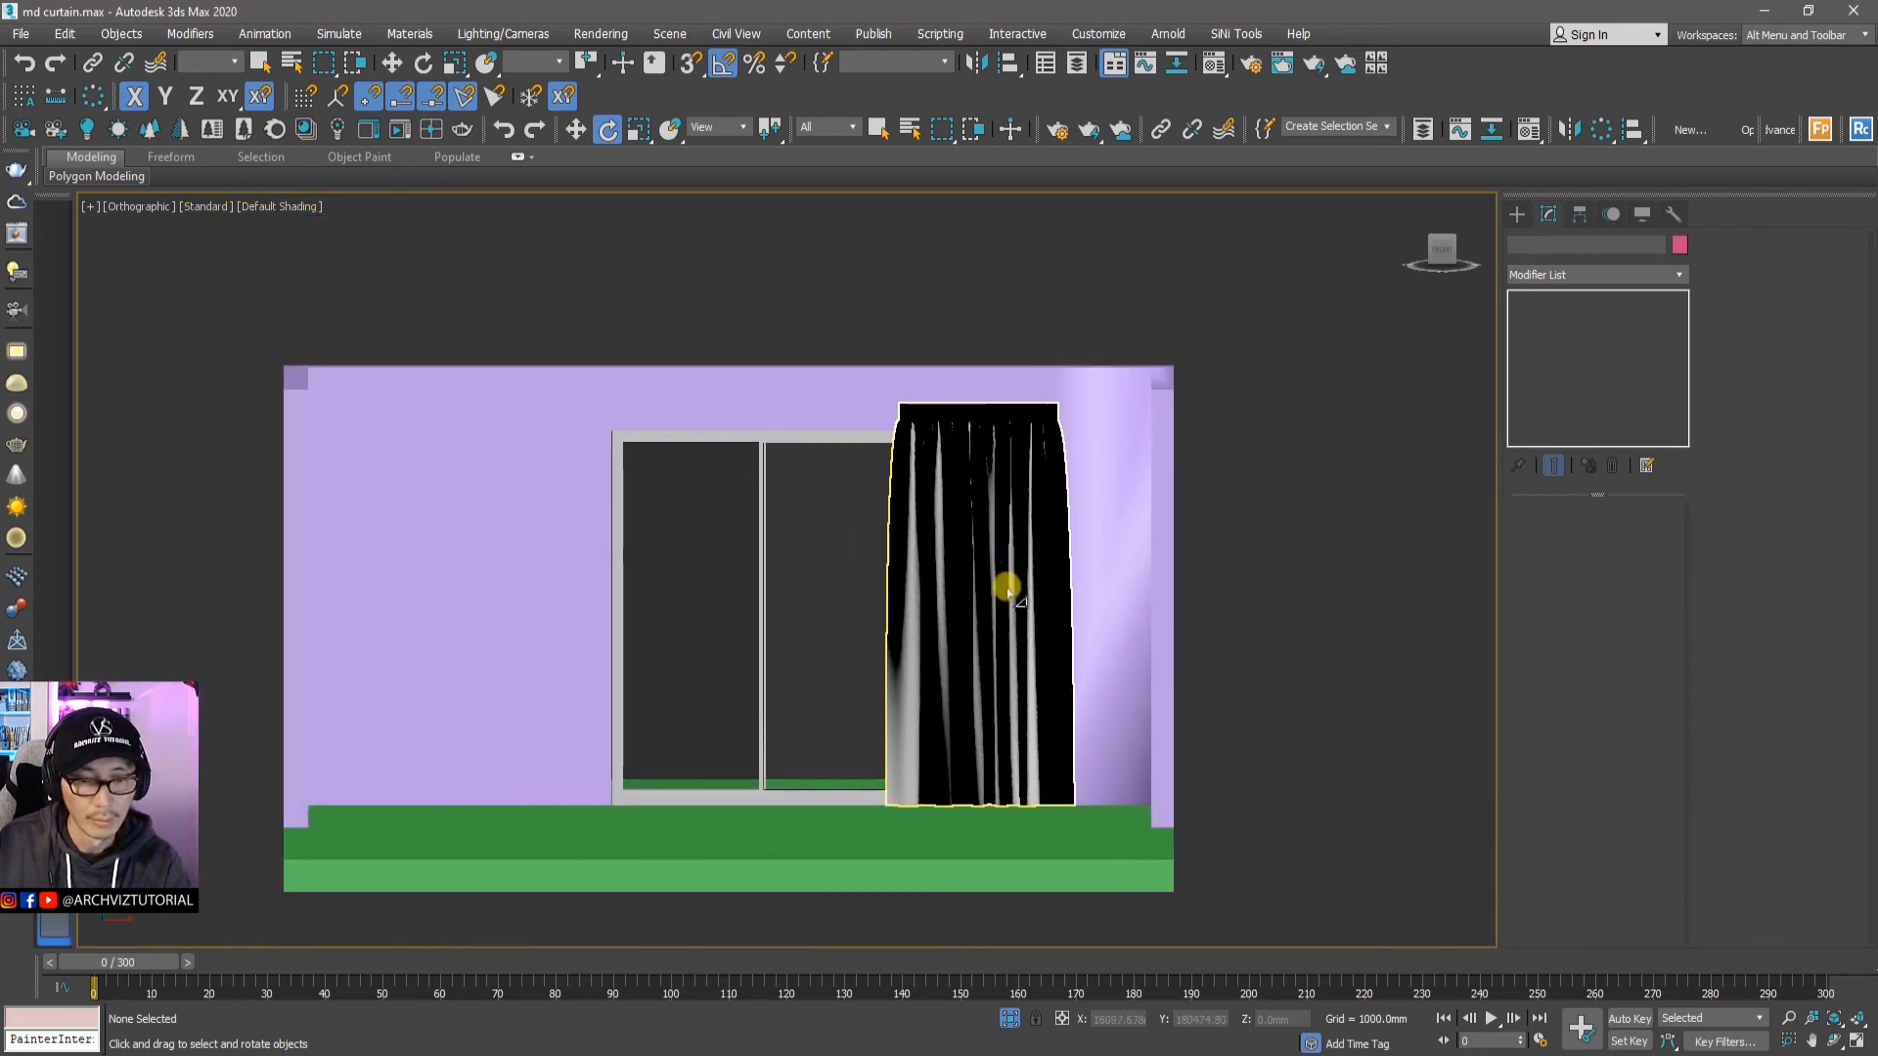
click(1443, 248)
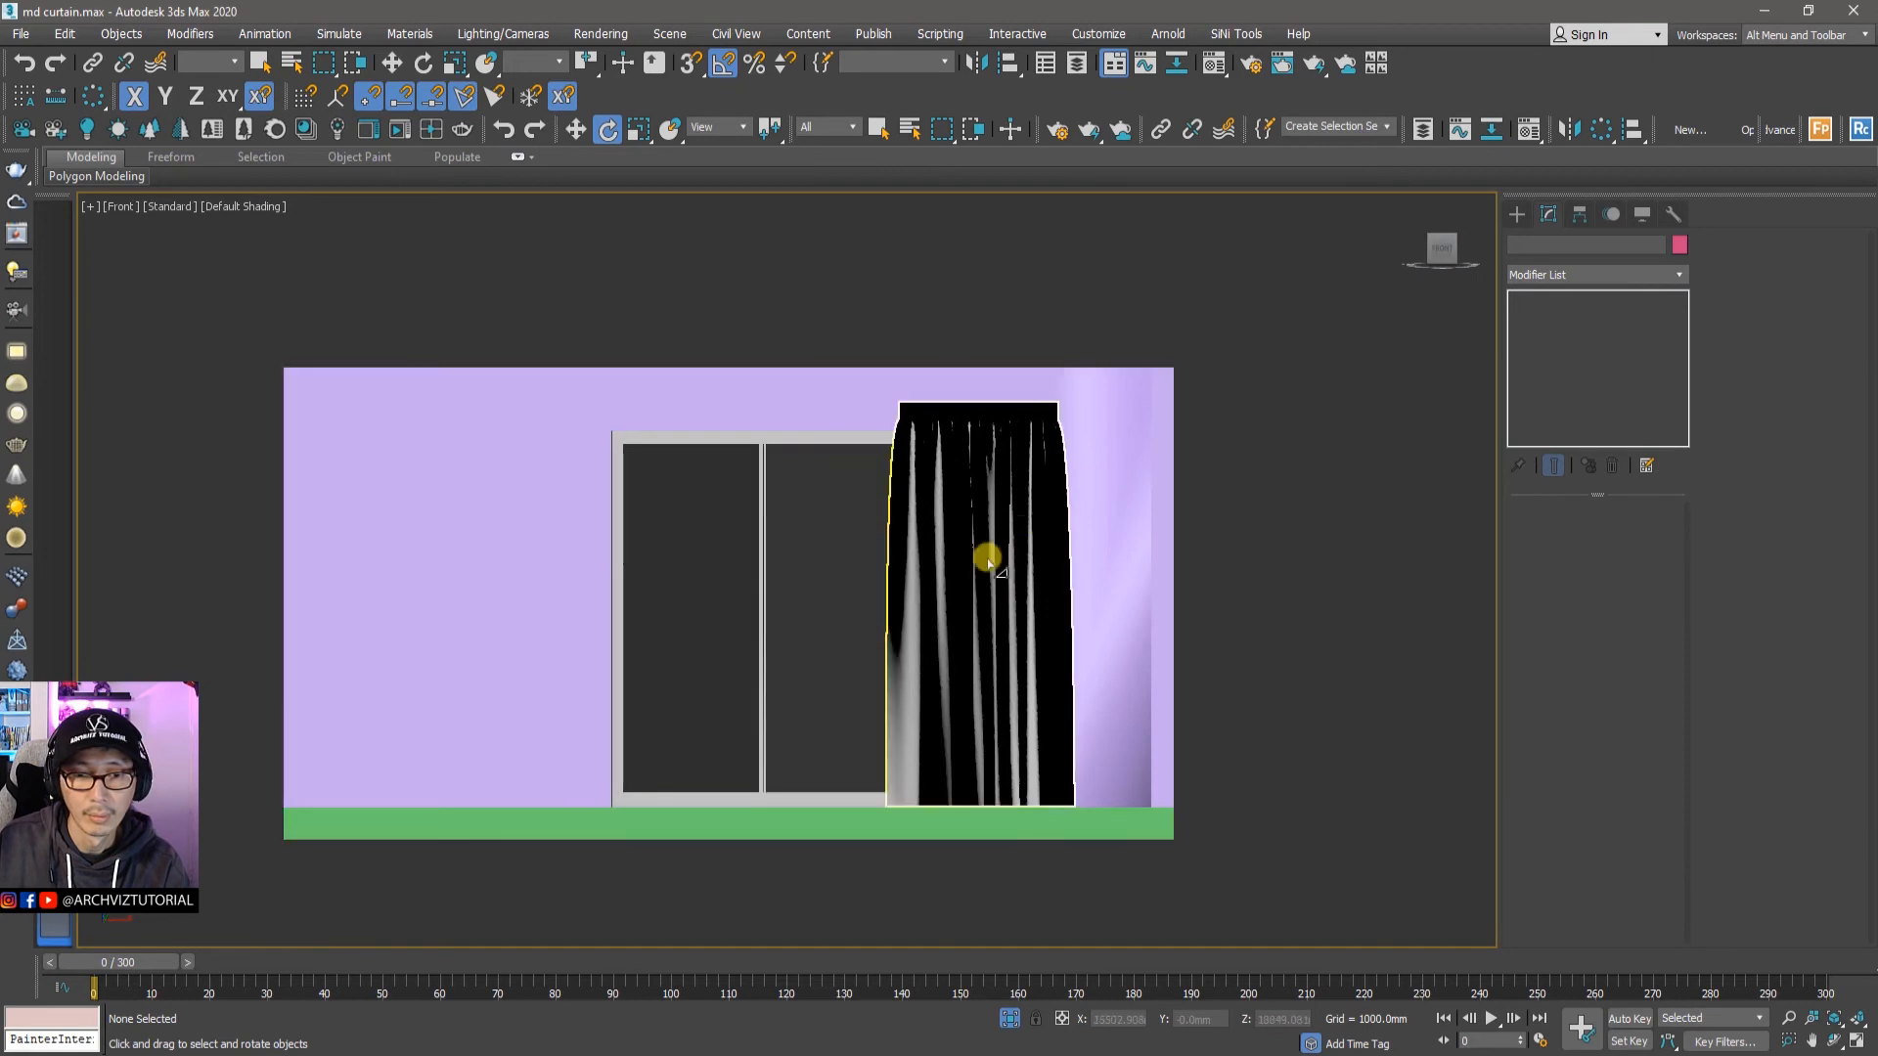
scroll(988, 558, up, 2)
mouse_move(132, 966)
mouse_down()
mouse_move(368, 967)
mouse_move(112, 966)
mouse_up()
Step: Set the viewport display to High Quality with the curtain seen at an angle
alt+middle_drag(797, 626, 786, 662)
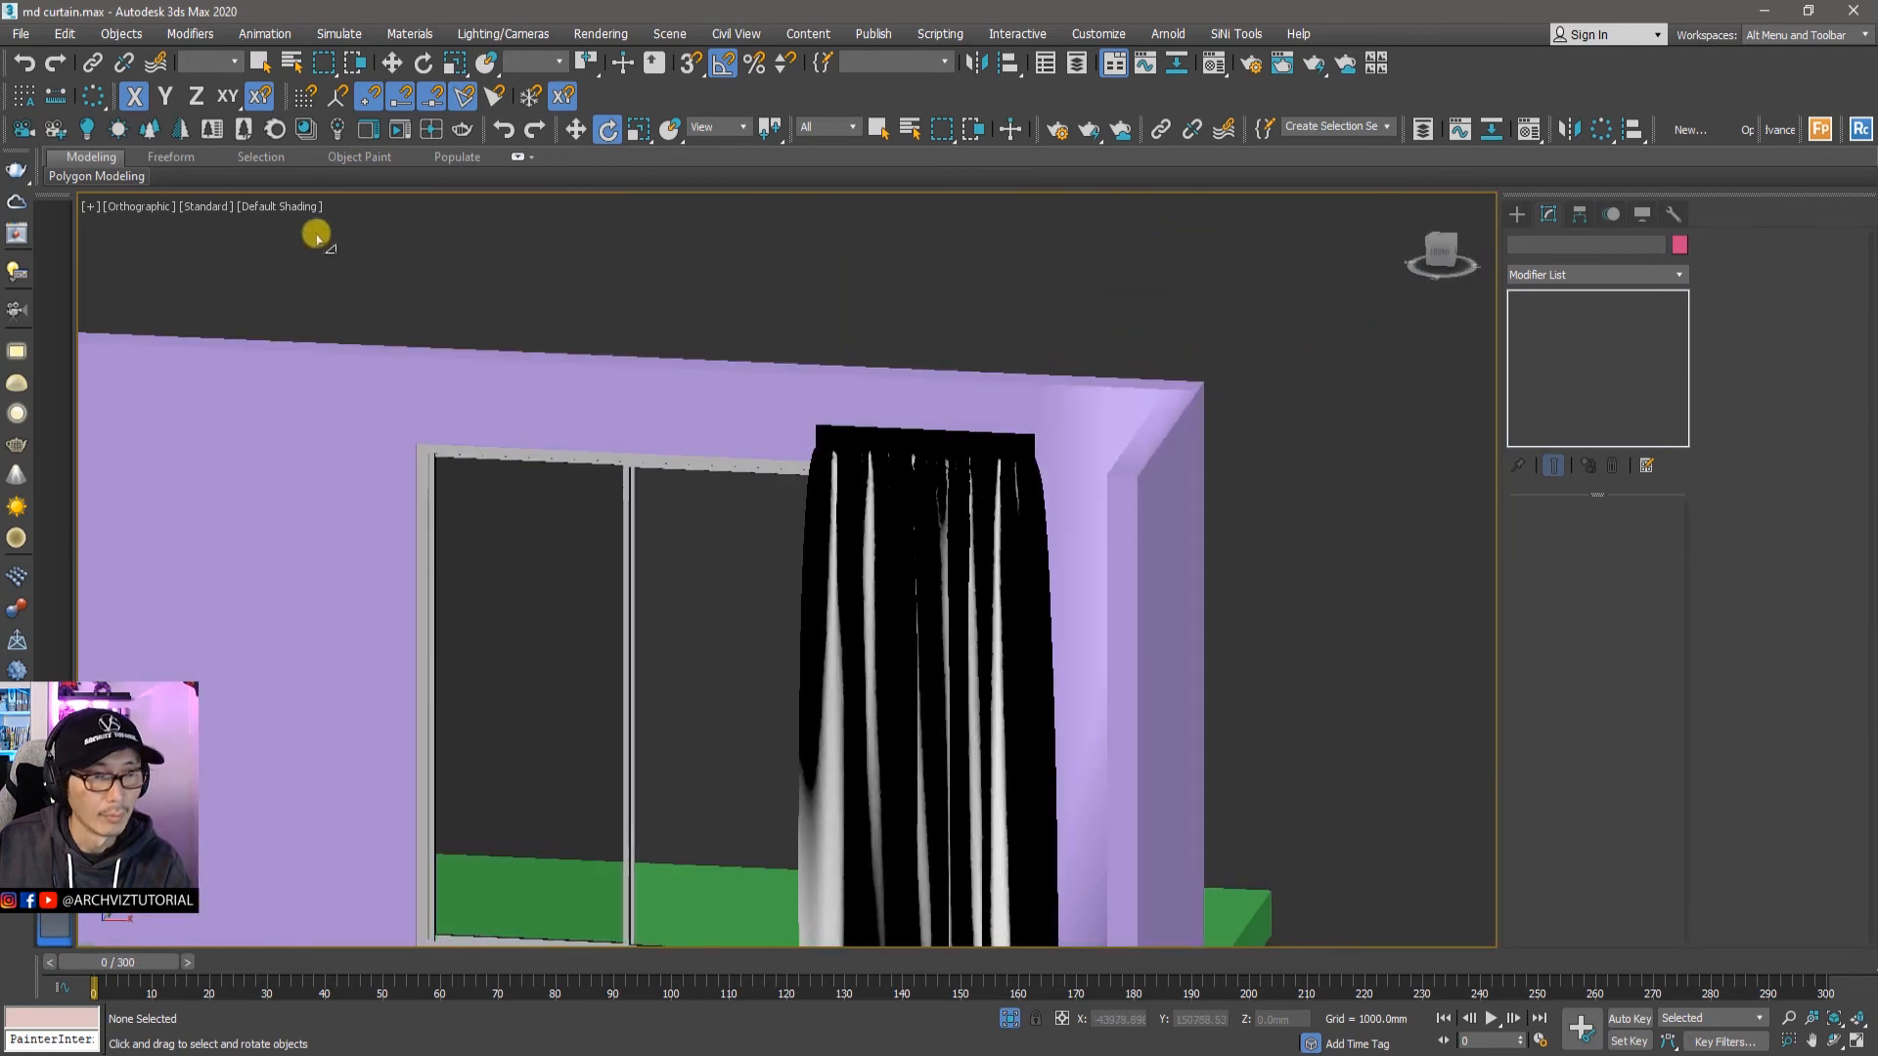
click(273, 206)
click(210, 206)
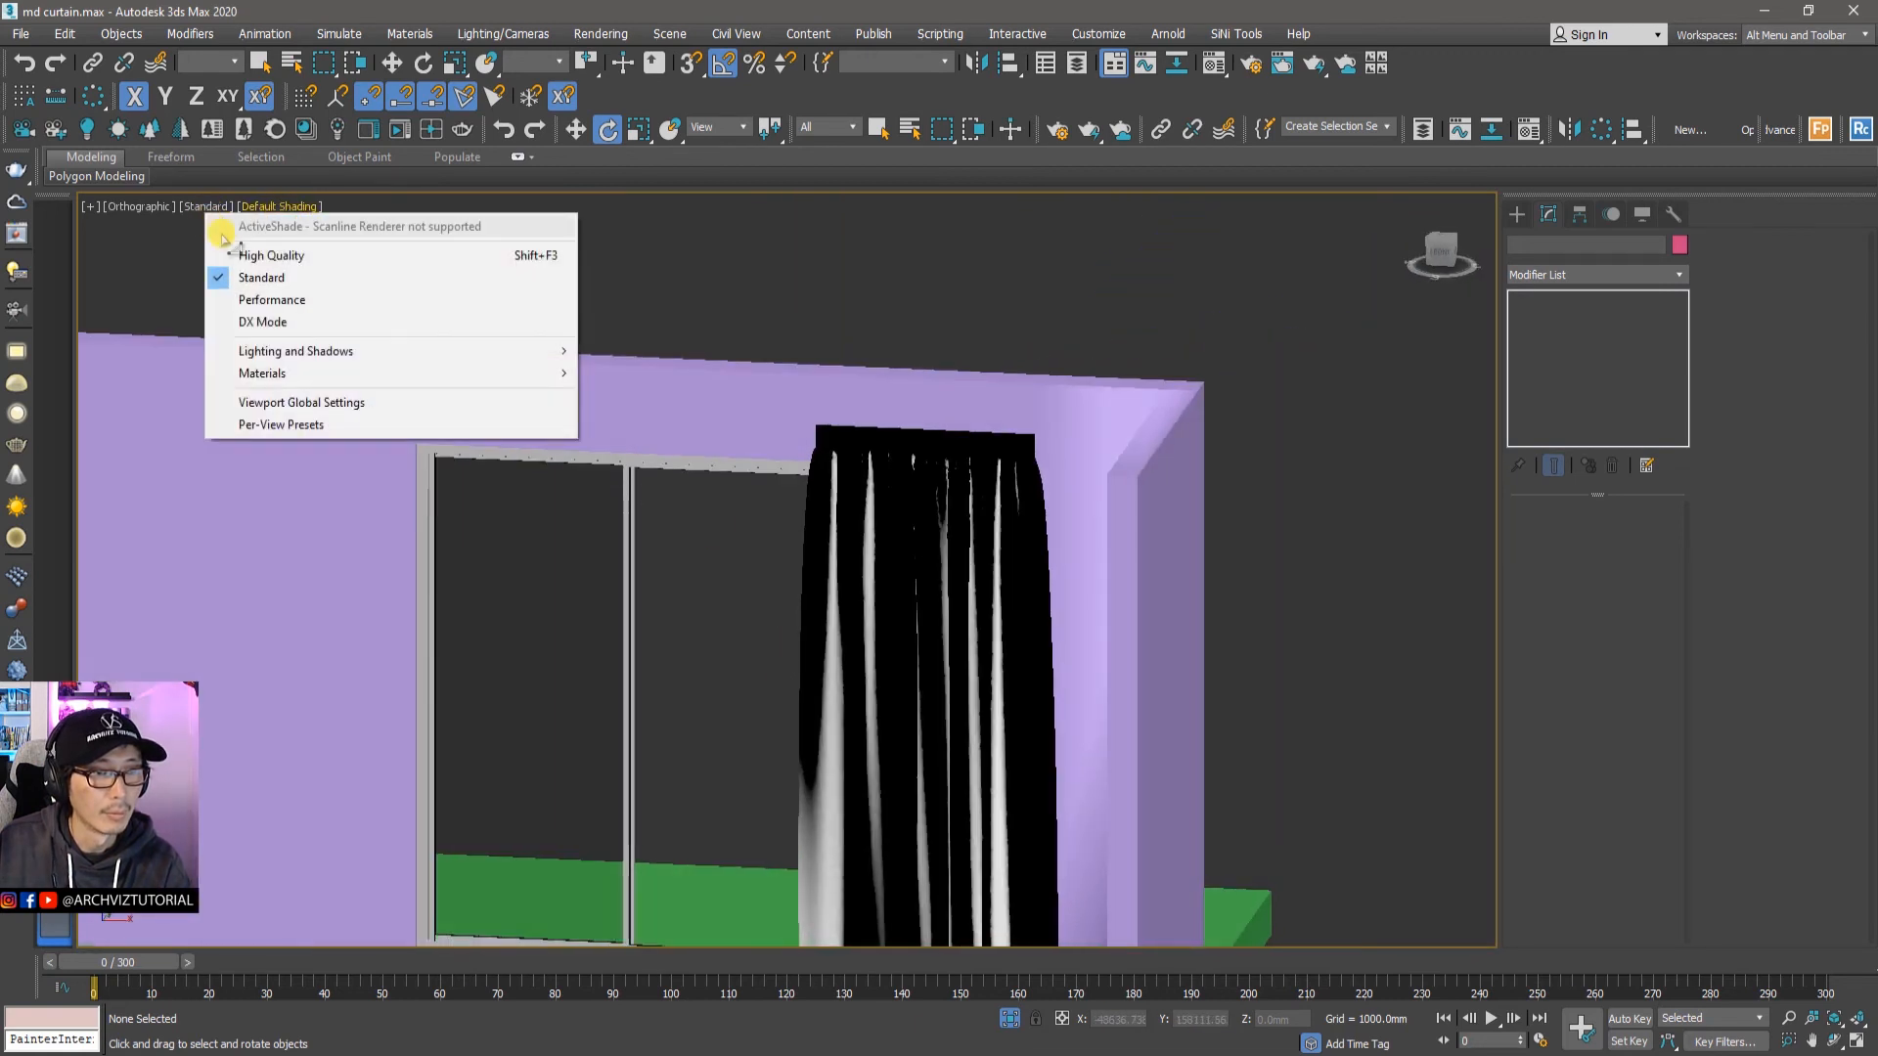
click(262, 255)
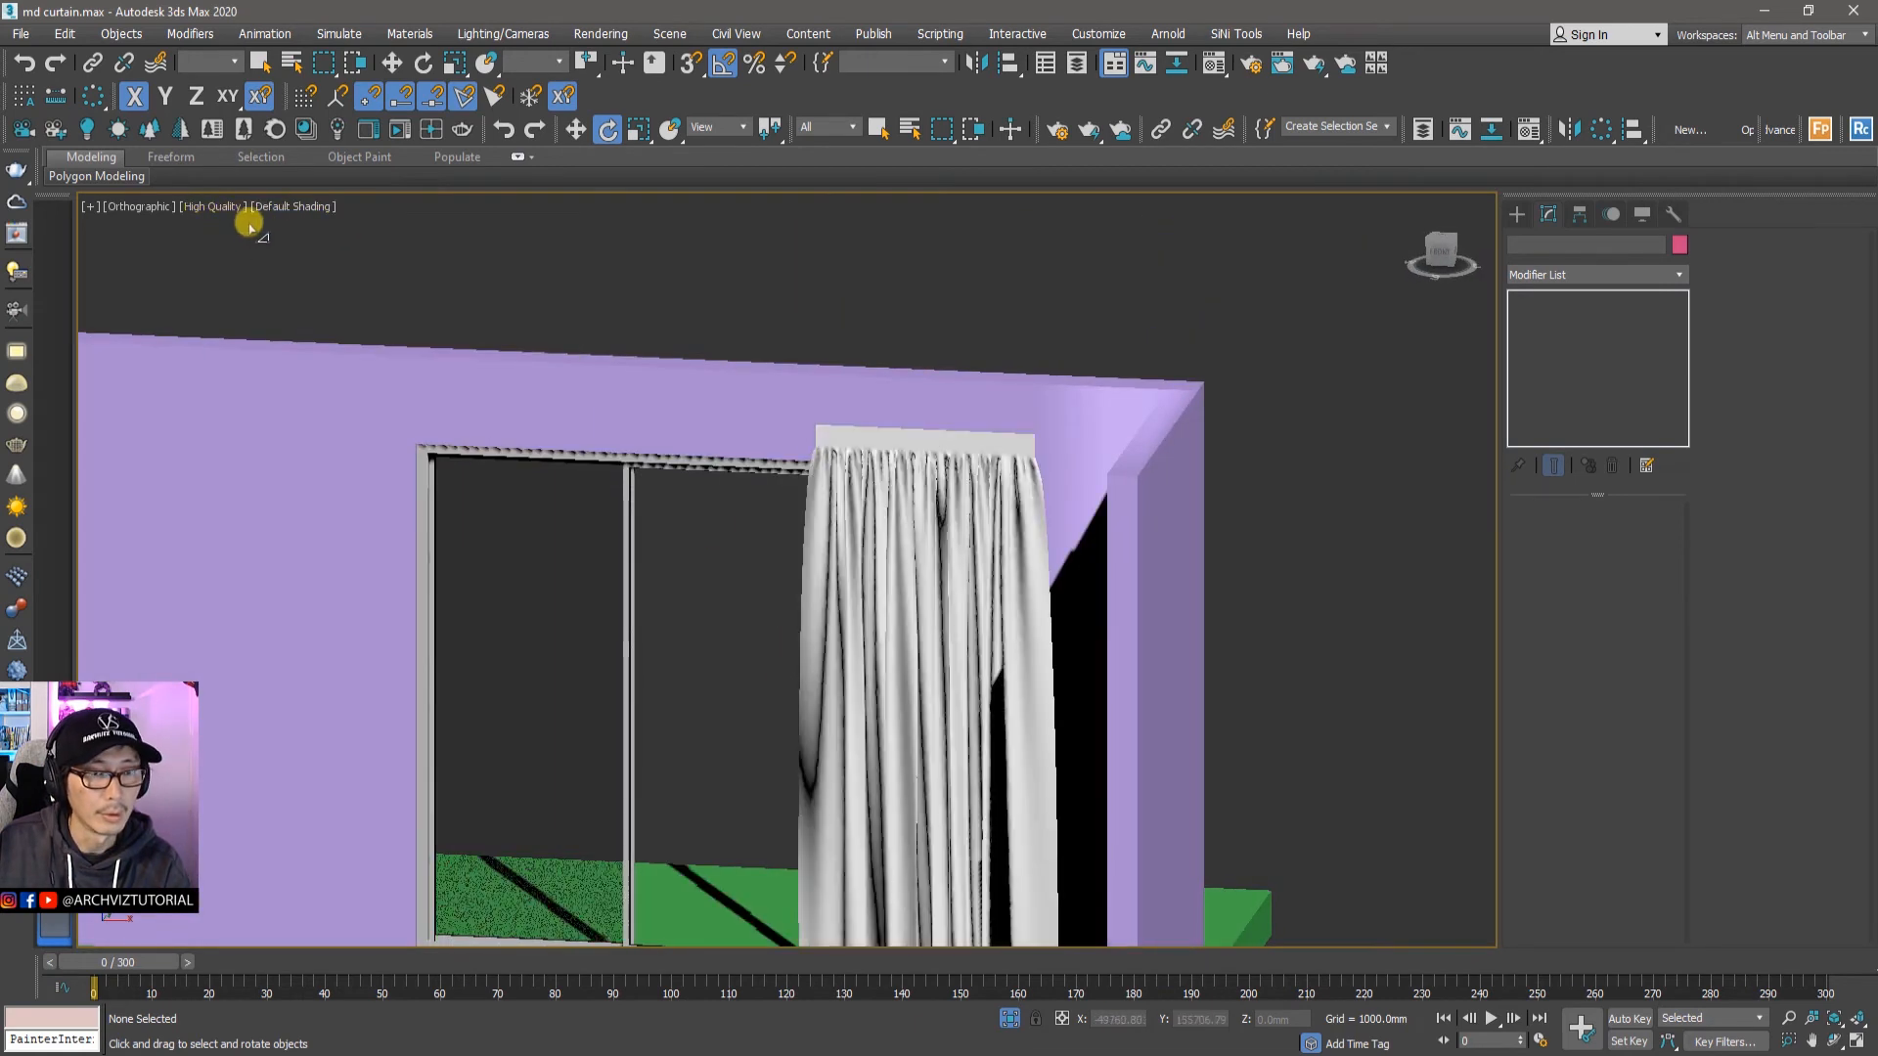
Step: Frame the whole sliding-door wall in the front view and play the curtain animation
drag(1439, 251, 1395, 298)
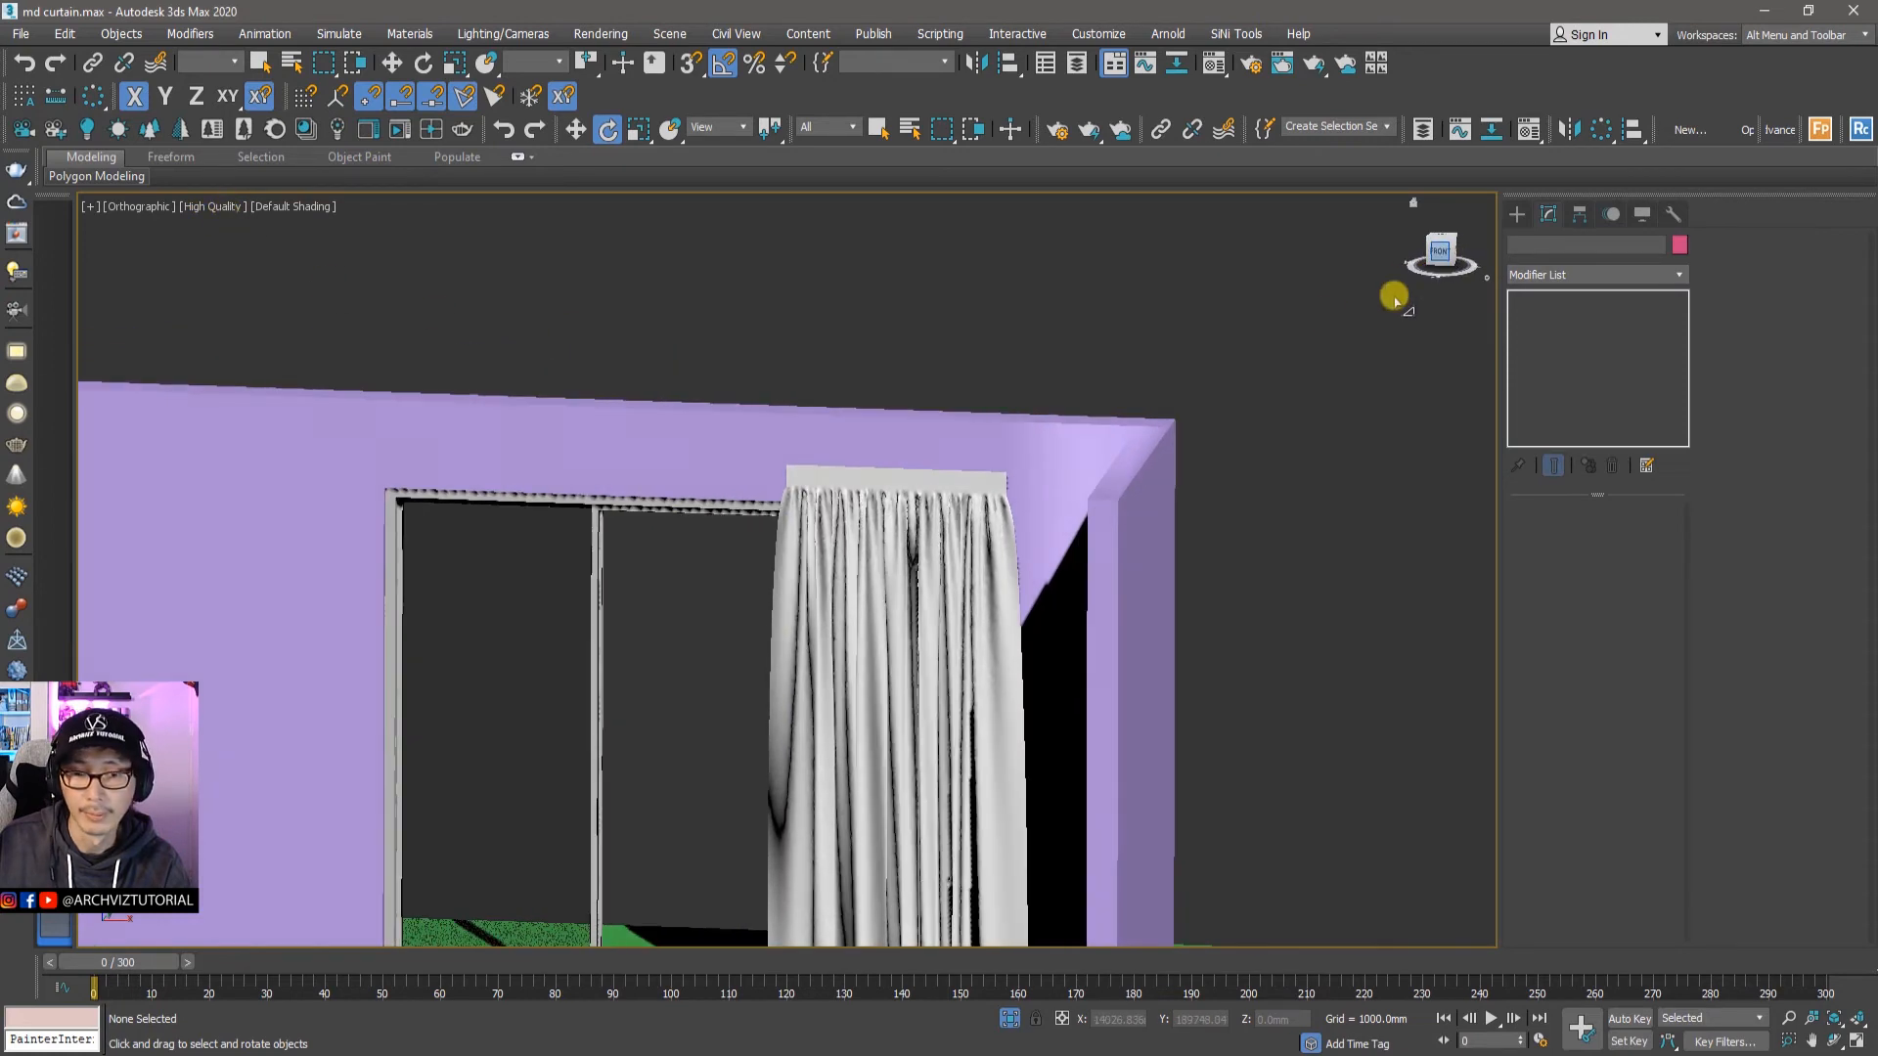
middle_drag(1237, 563, 1318, 313)
scroll(1147, 612, down, 3)
middle_drag(1150, 631, 1401, 615)
scroll(1206, 572, up, 3)
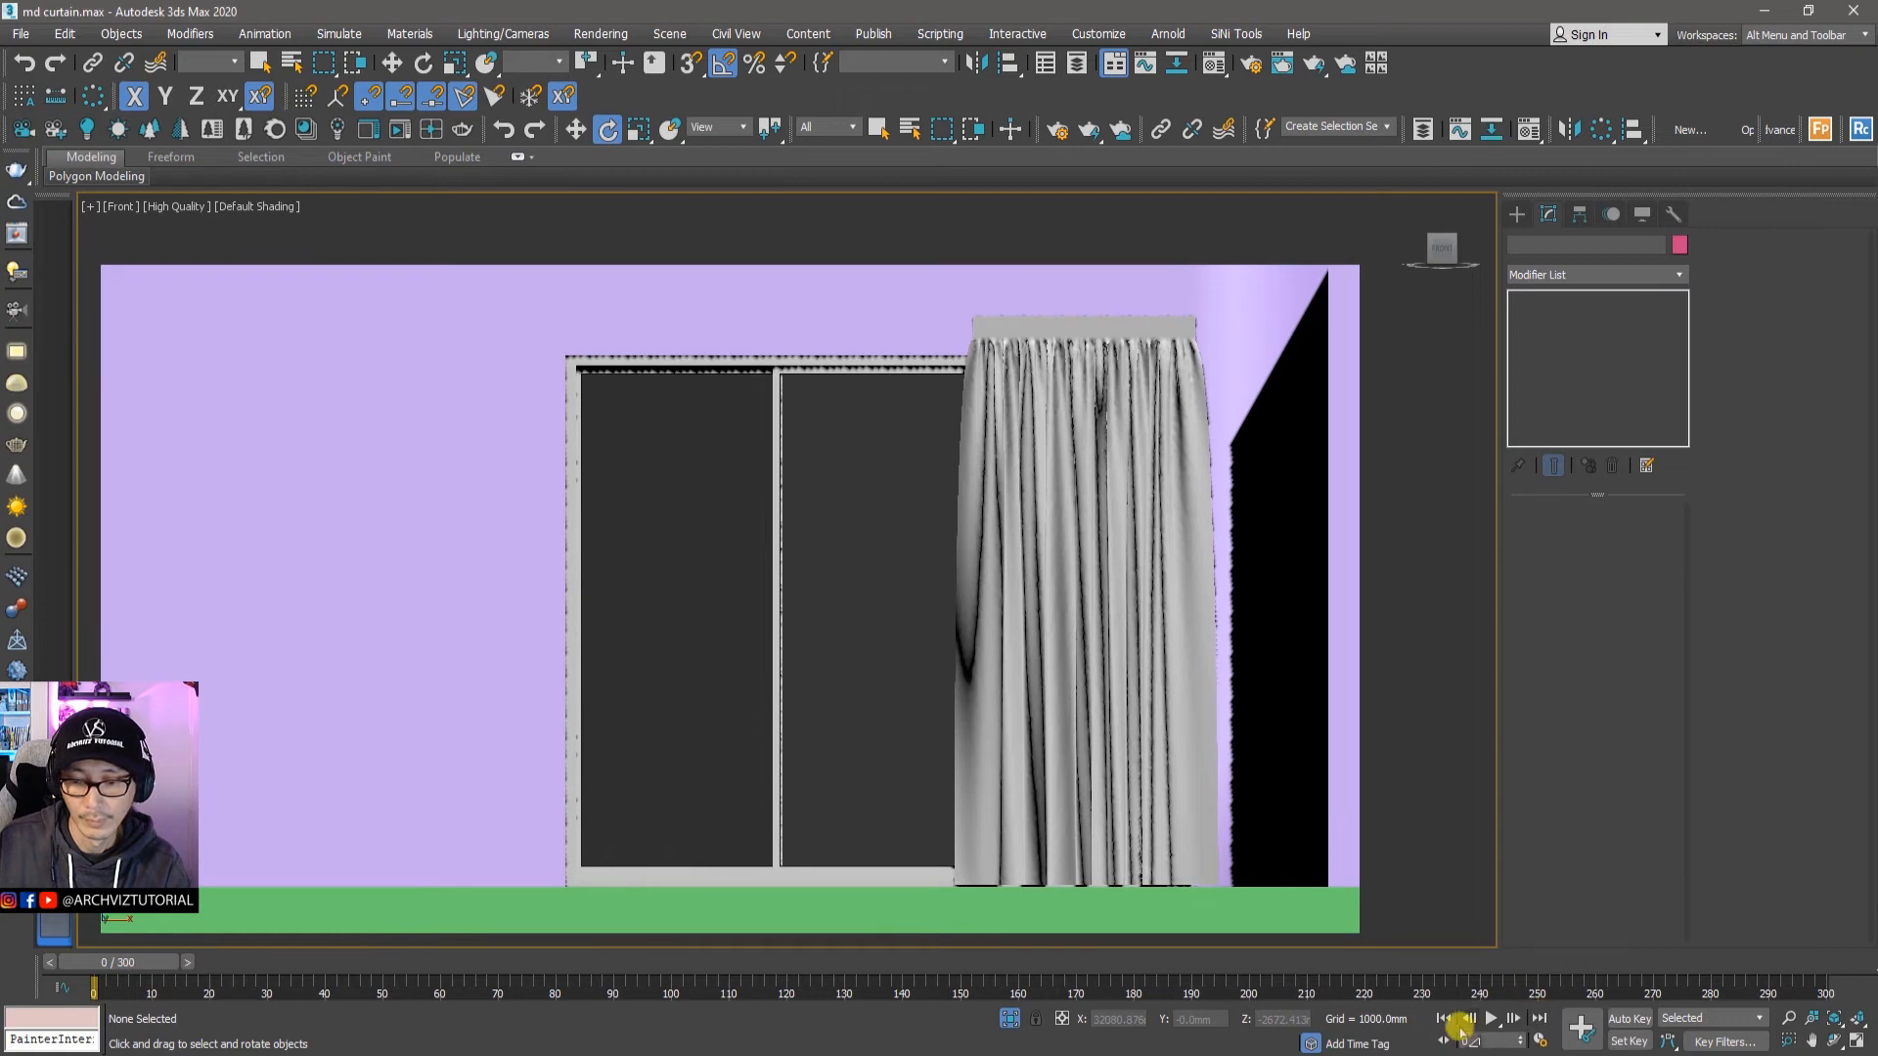
click(1490, 1019)
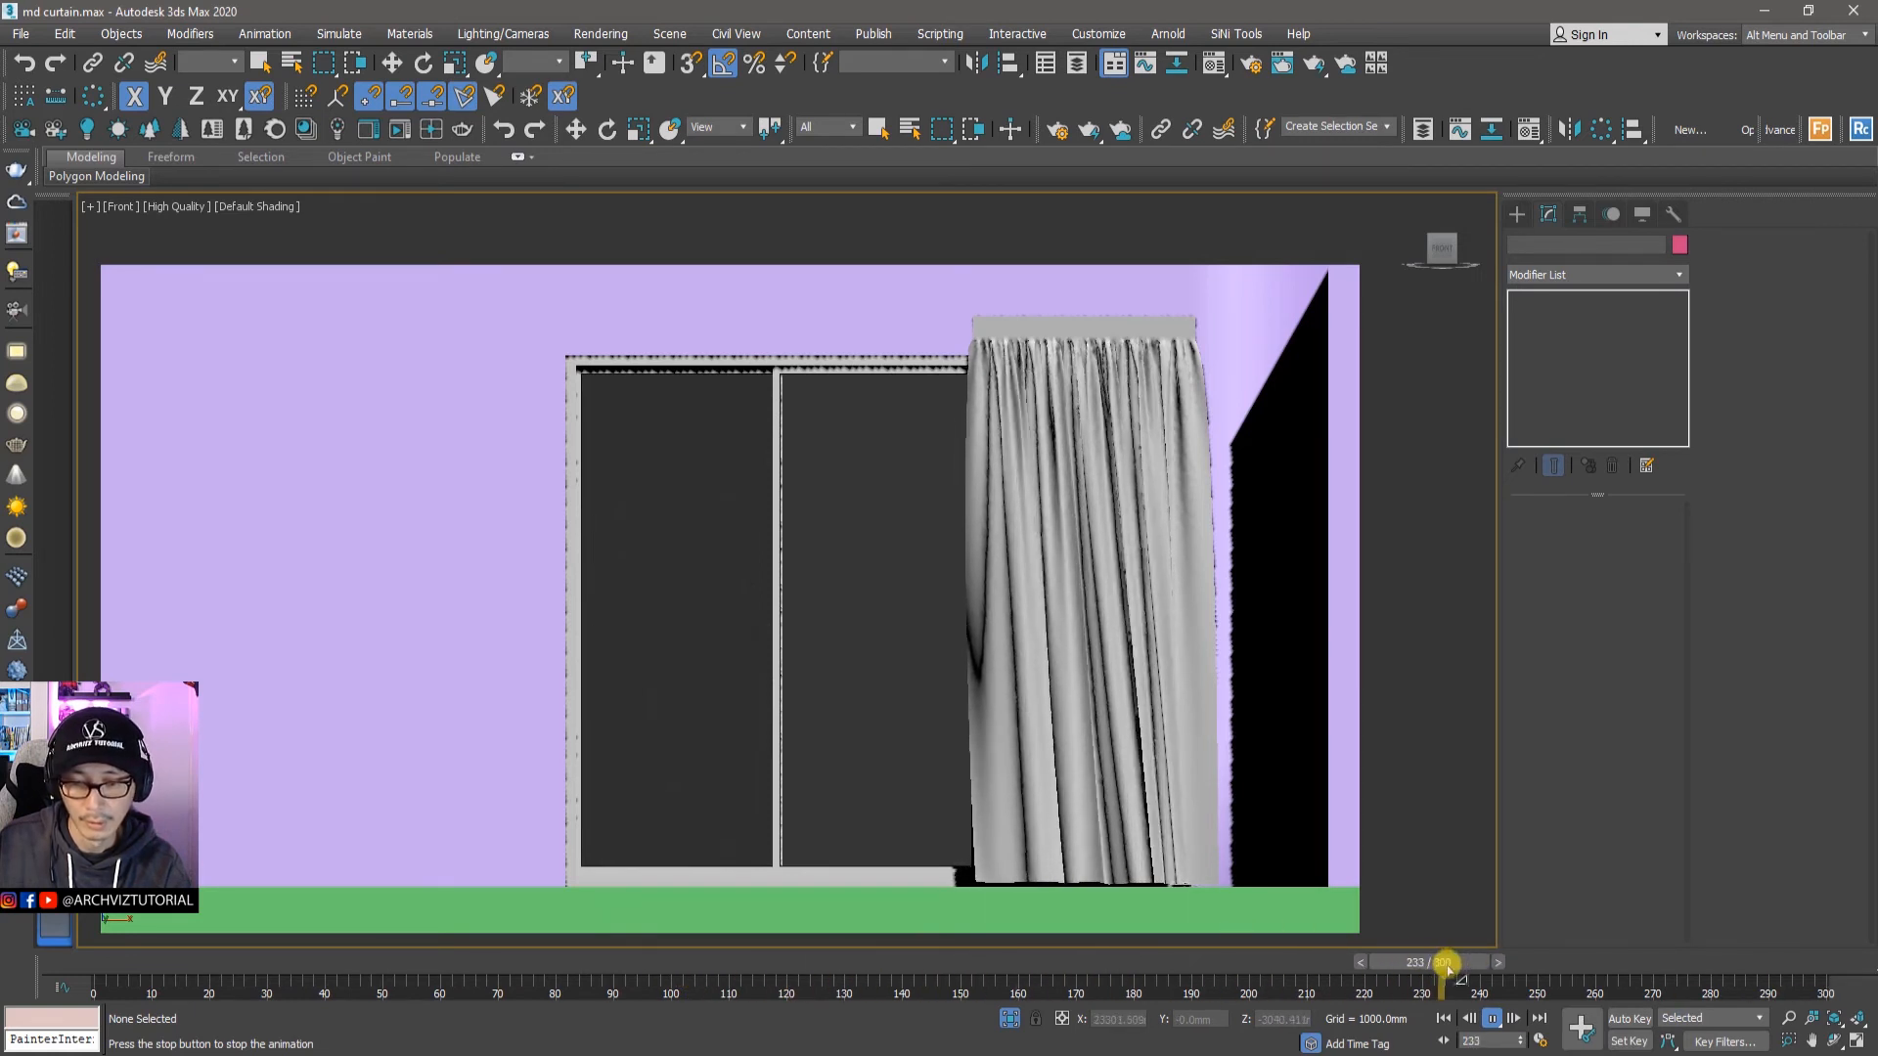
Step: Switch to Marvelous Designer to check the original curtain and its timeline, and return to 3ds Max
mouse_move(650, 1047)
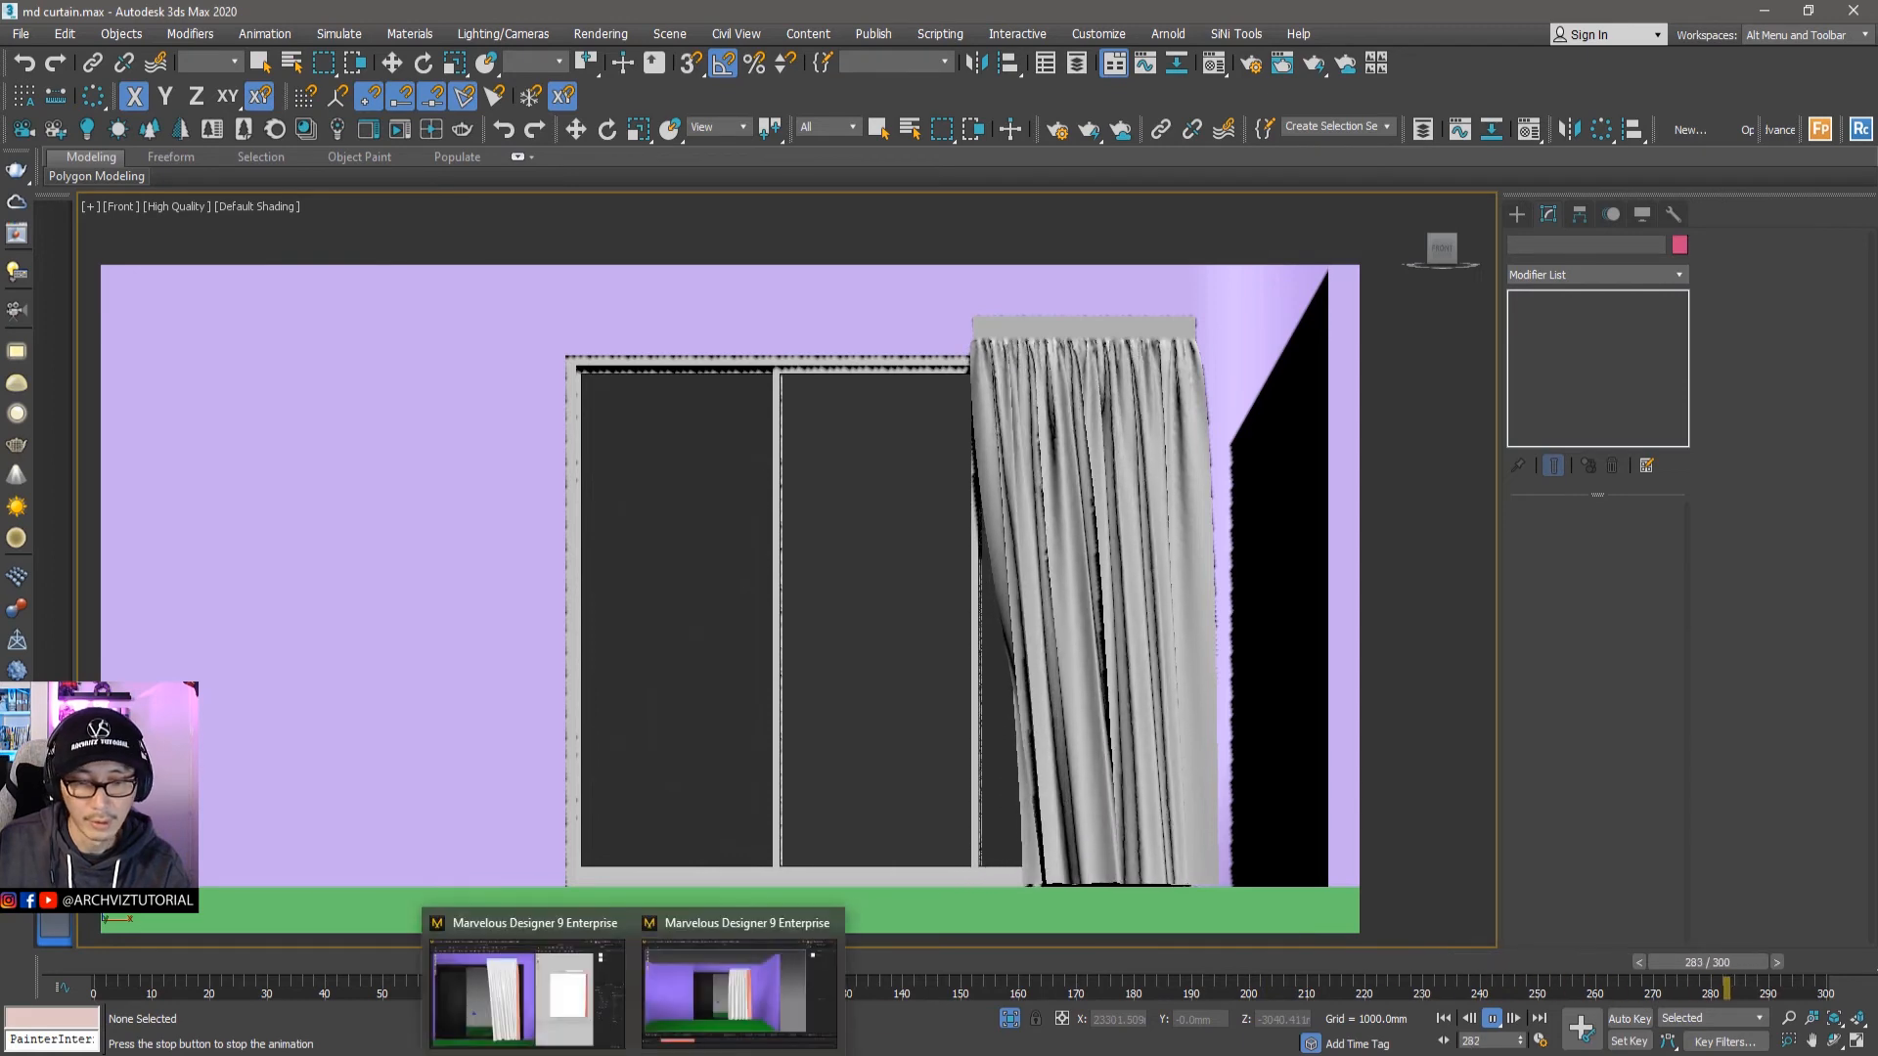
click(708, 1032)
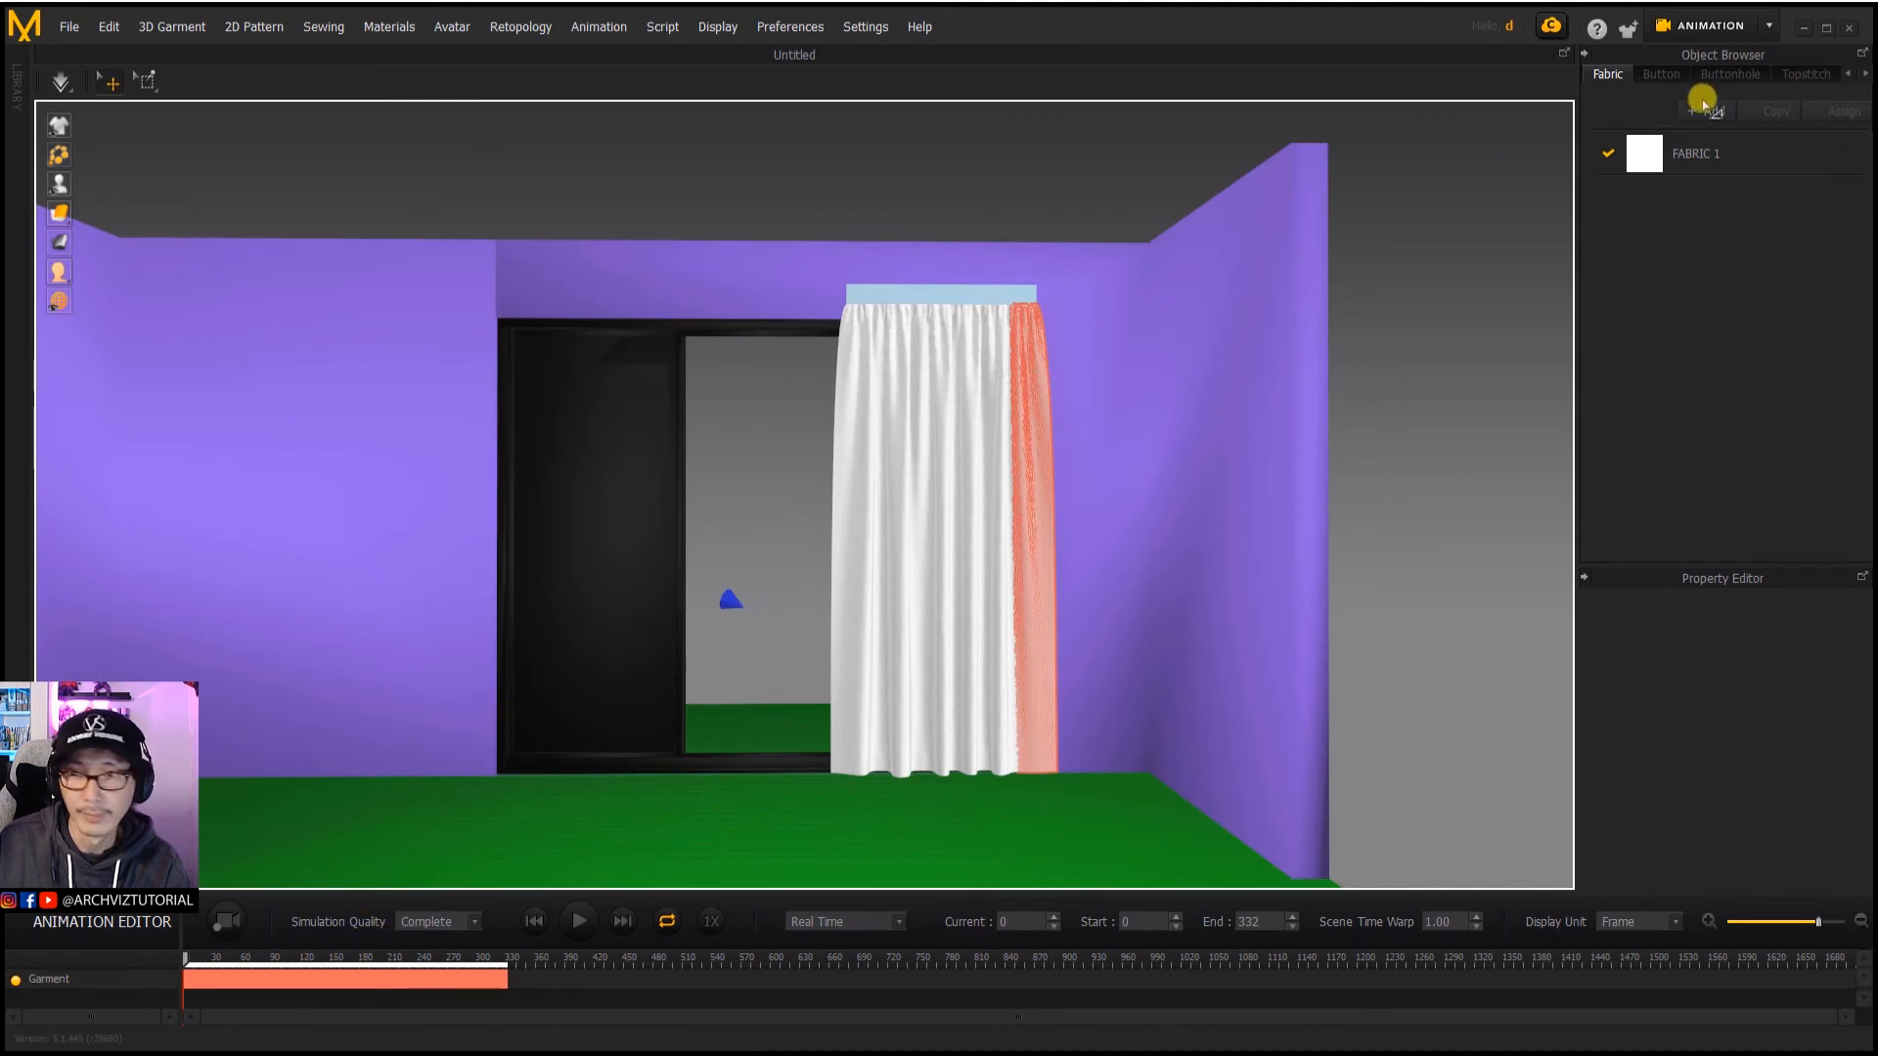
click(1800, 29)
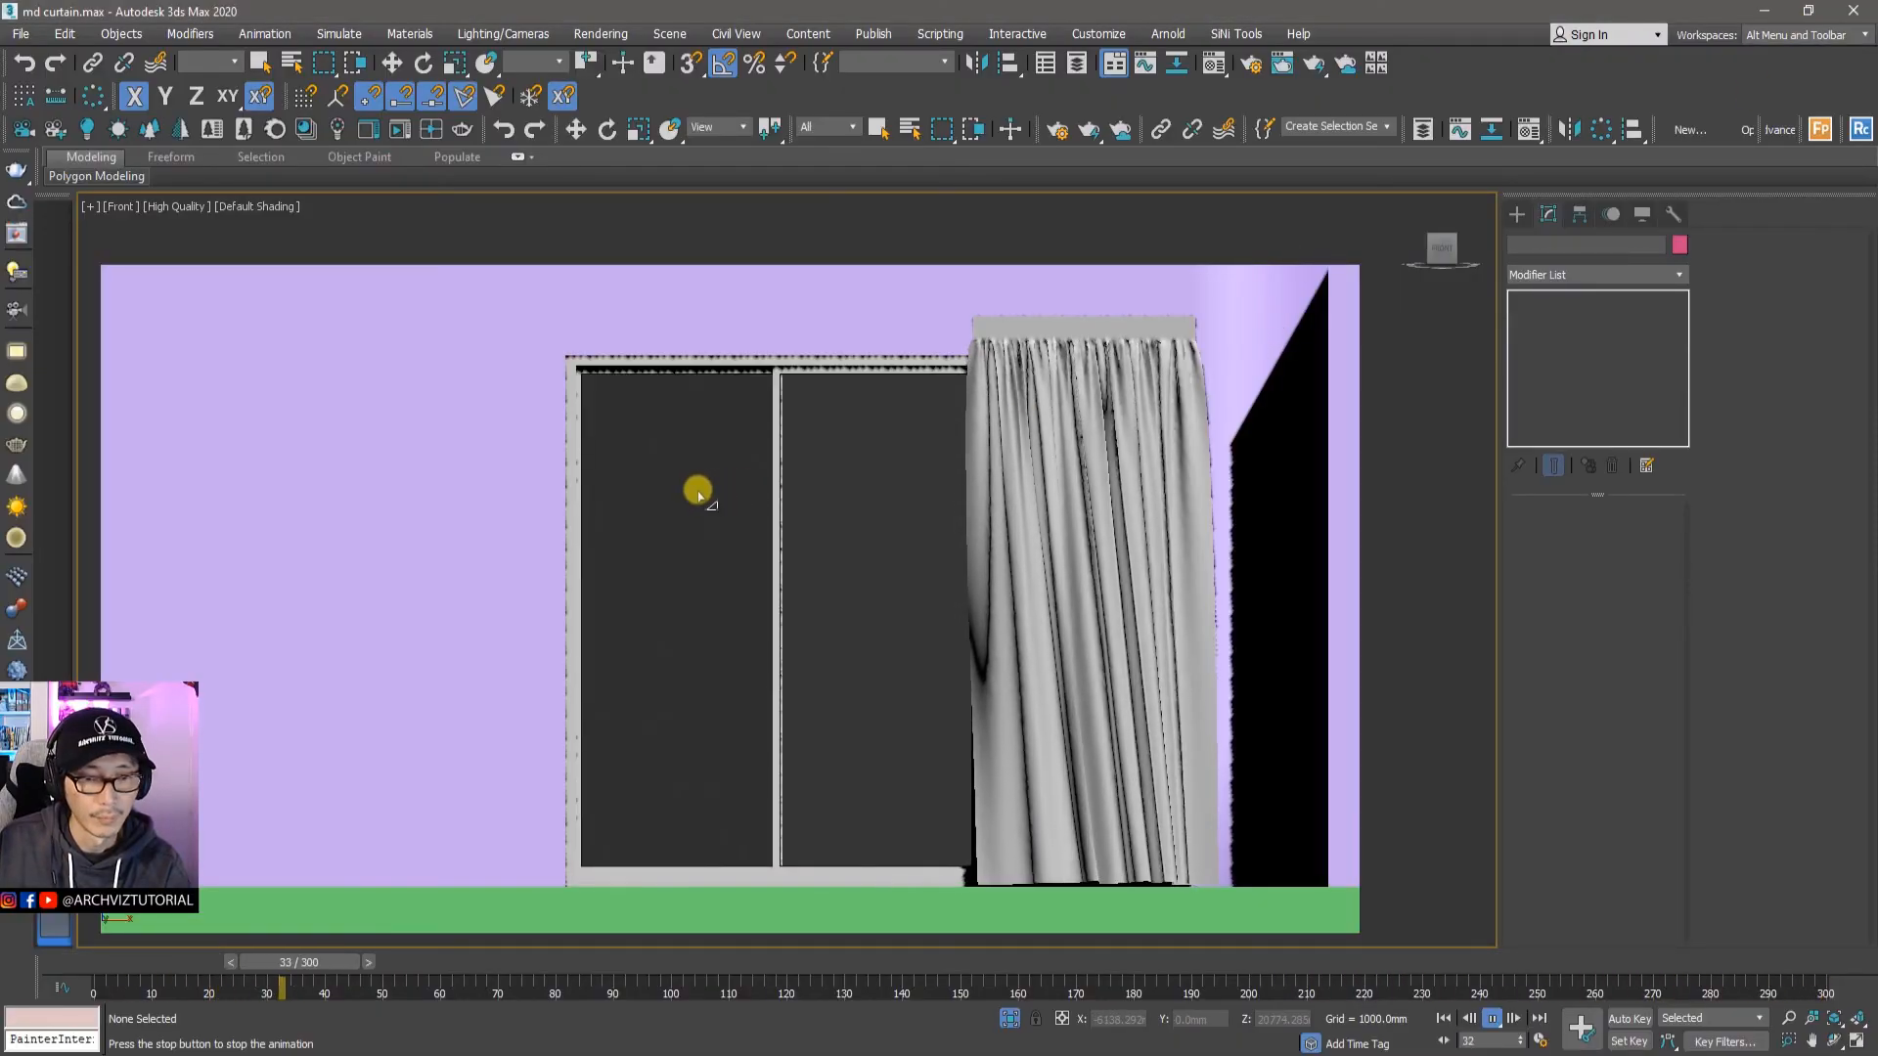
Step: Examine the playing curtain animation in a perspective view, up close and from several angles
alt+middle_drag(736, 519, 839, 549)
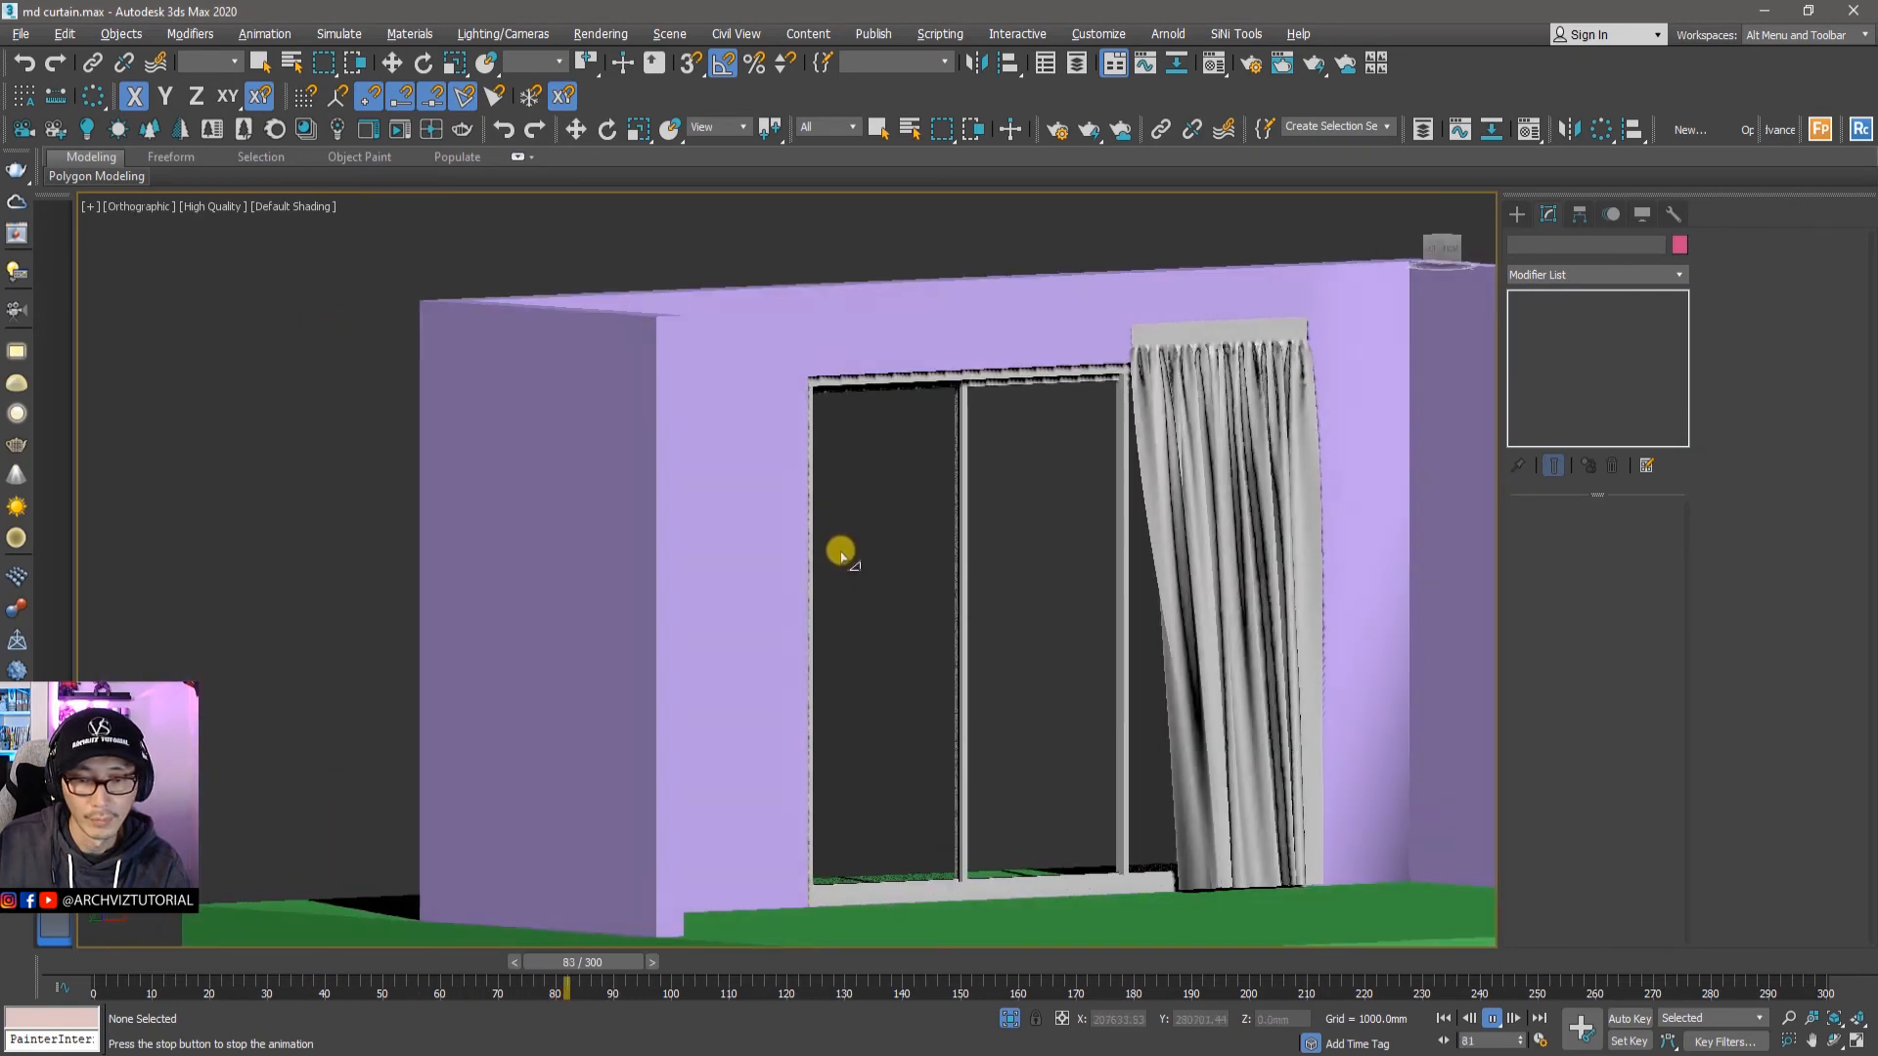
key(p)
scroll(1082, 717, up, 3)
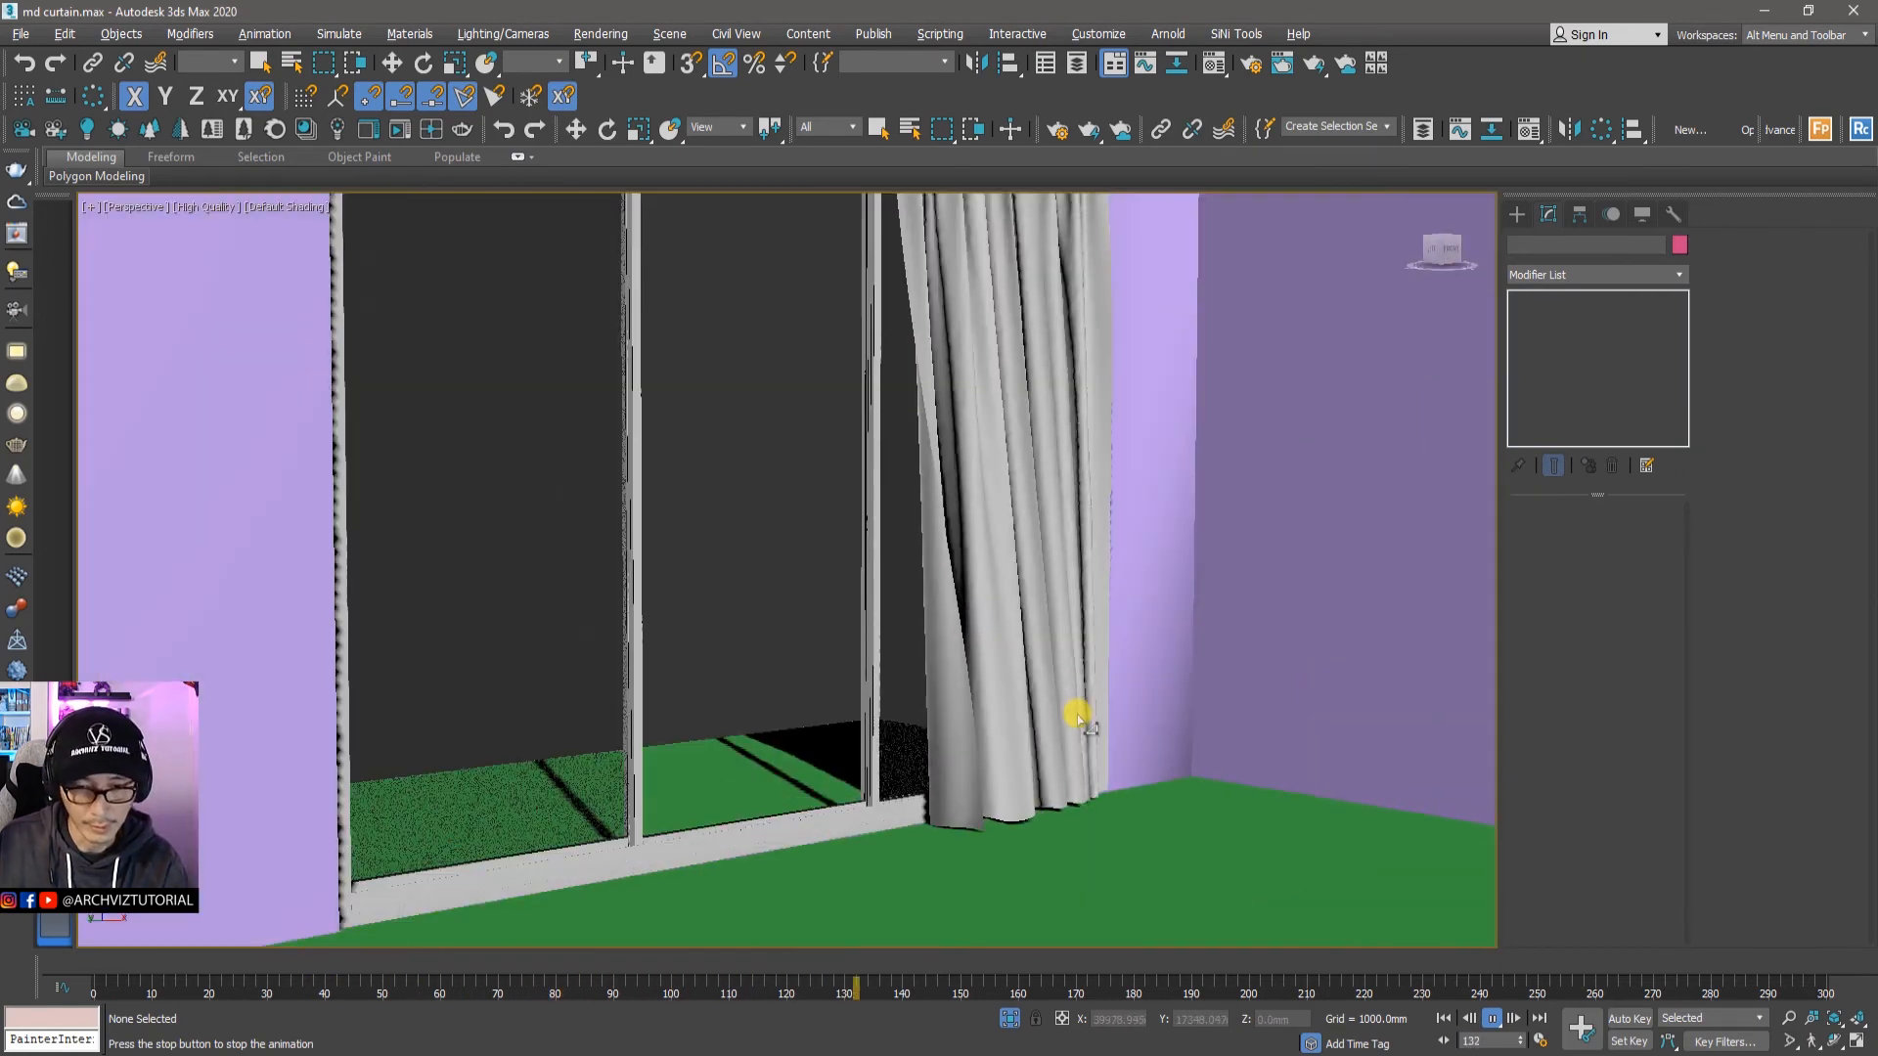
scroll(1073, 714, down, 2)
alt+middle_drag(1073, 717, 1083, 680)
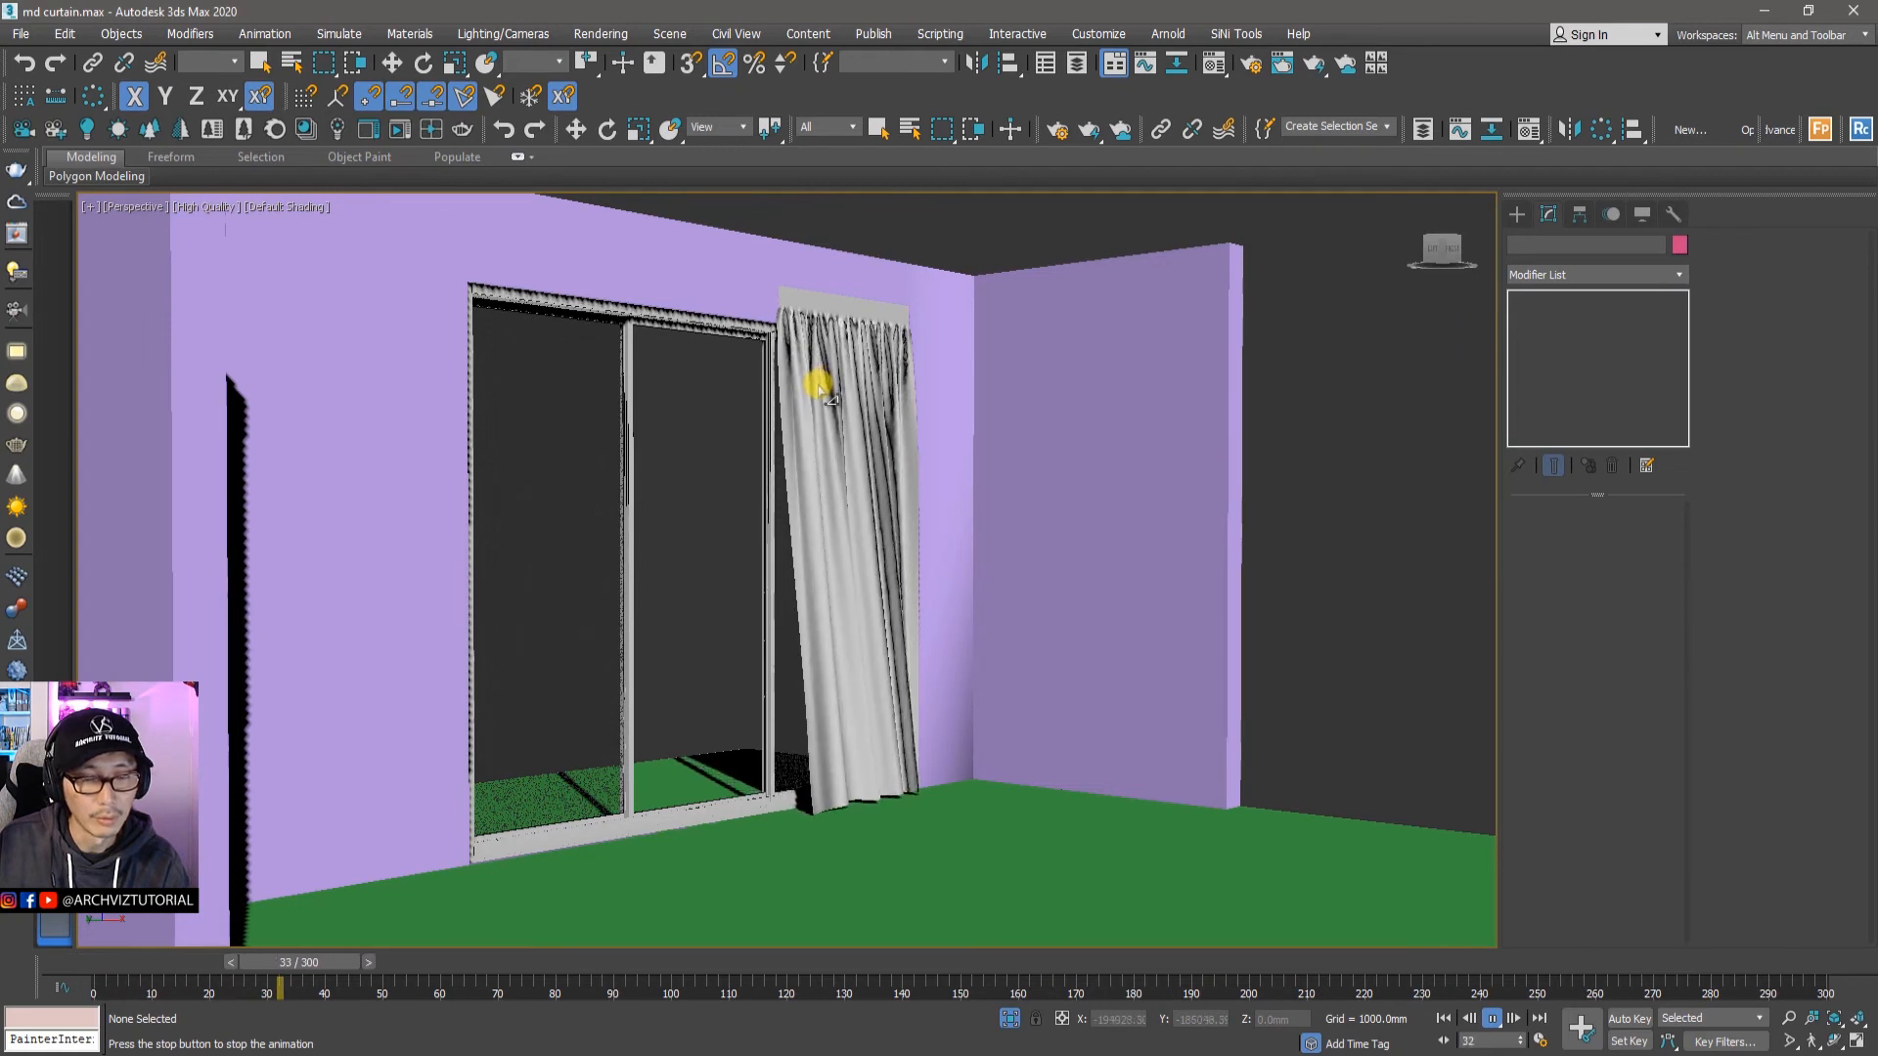
alt+middle_drag(818, 377, 825, 402)
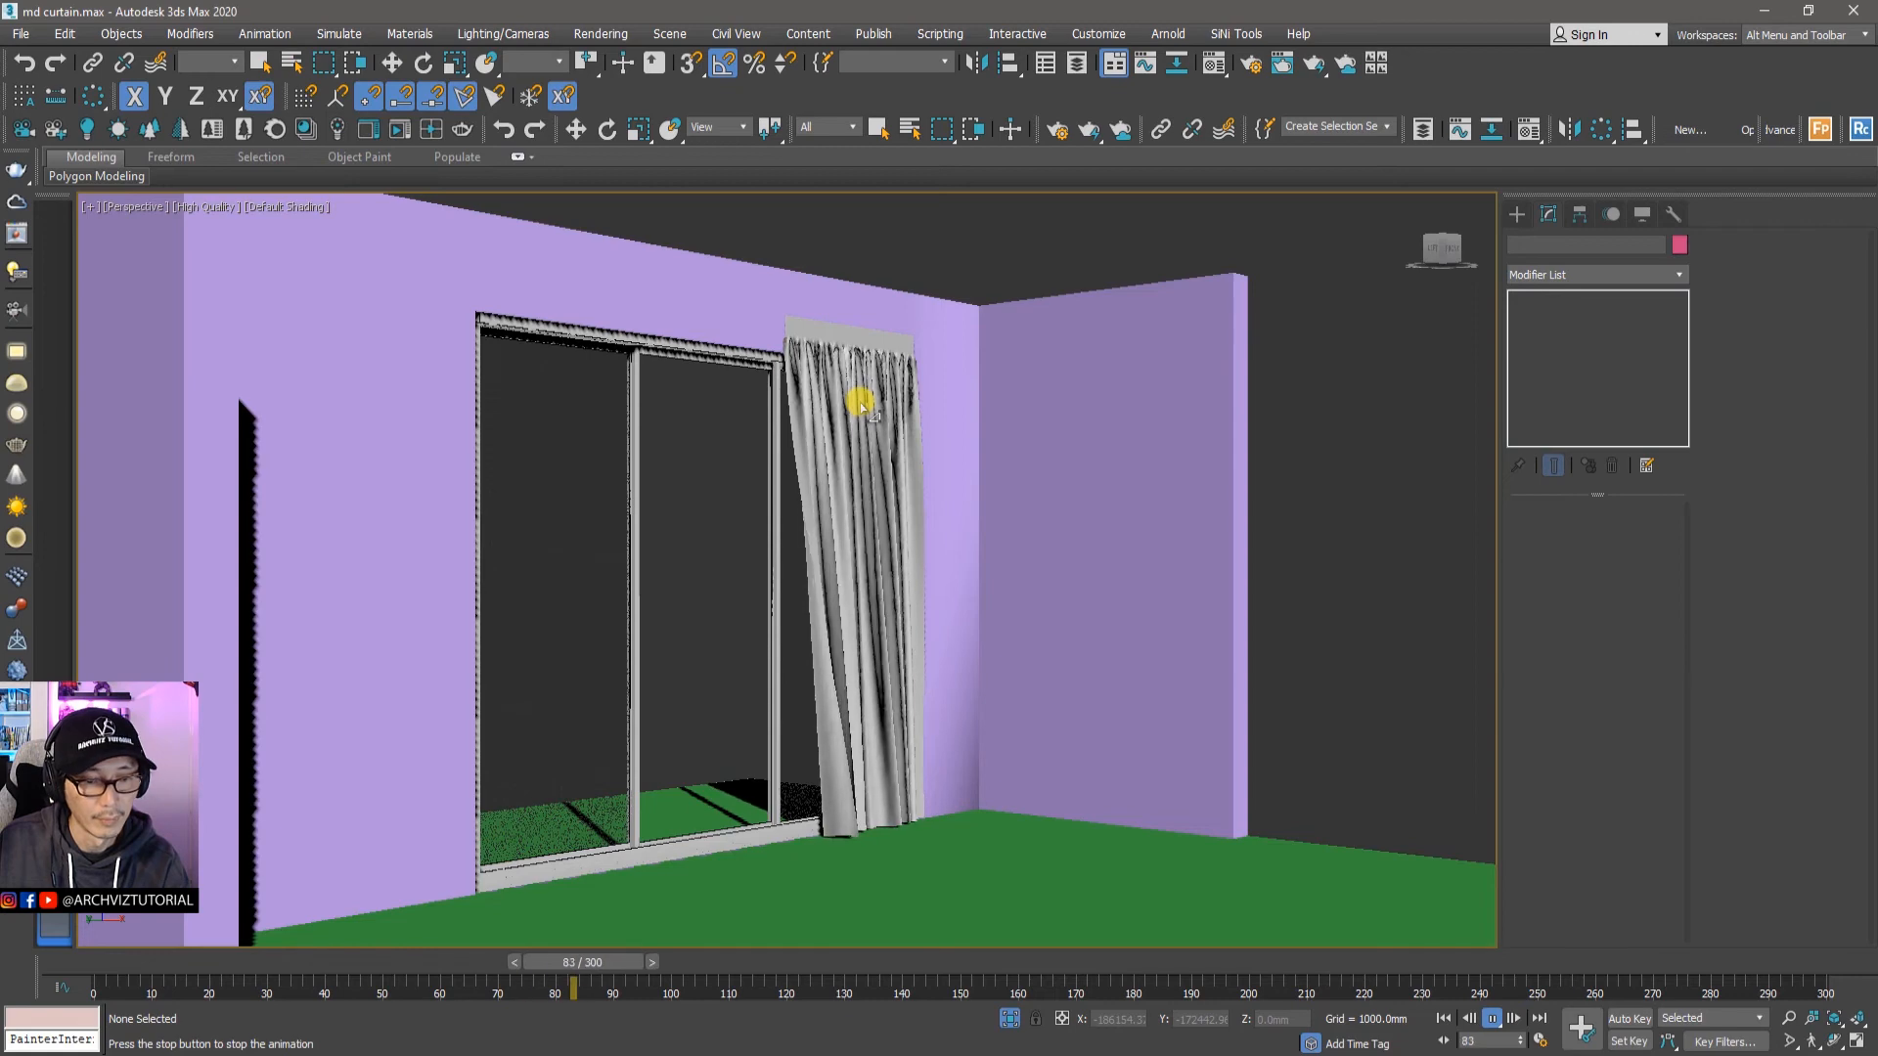
alt+middle_drag(894, 455, 919, 566)
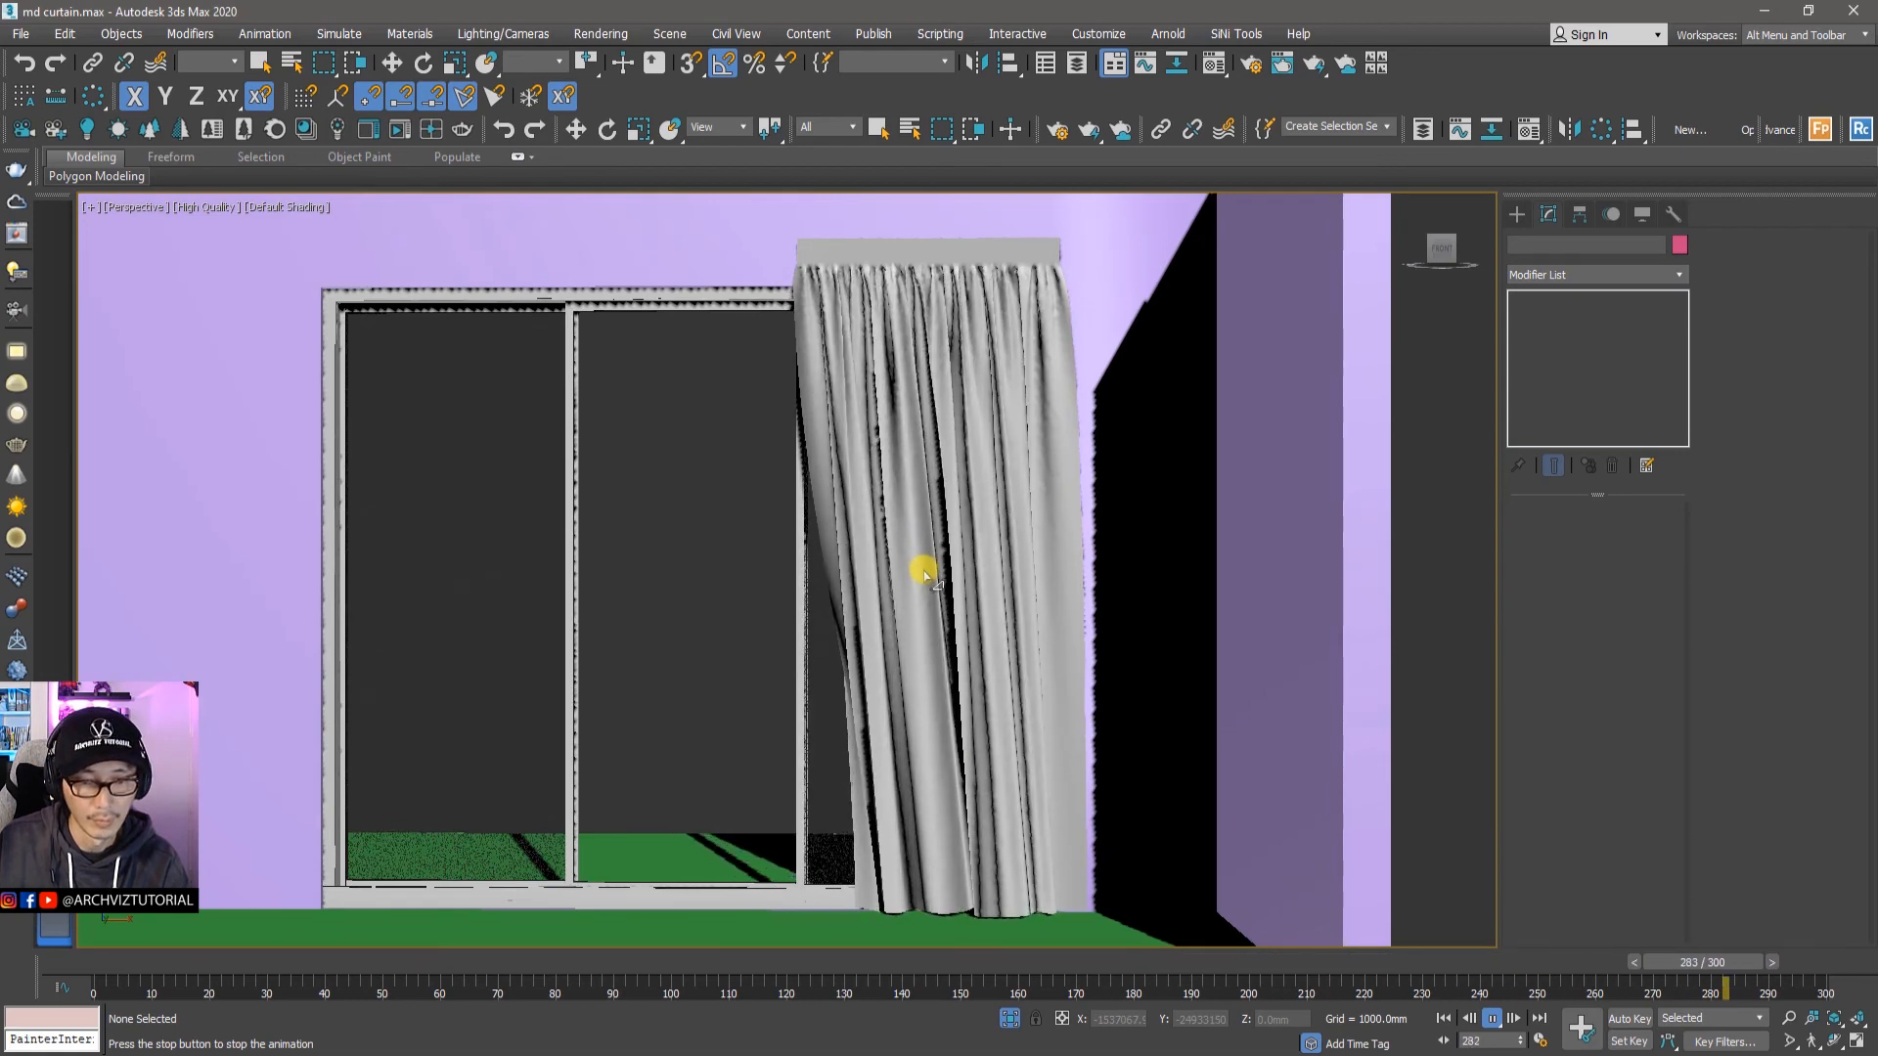
alt+middle_drag(842, 562, 662, 703)
Step: Show the curtain in the top view as wireframe, stop playback and scrub back to frame 18
key(t)
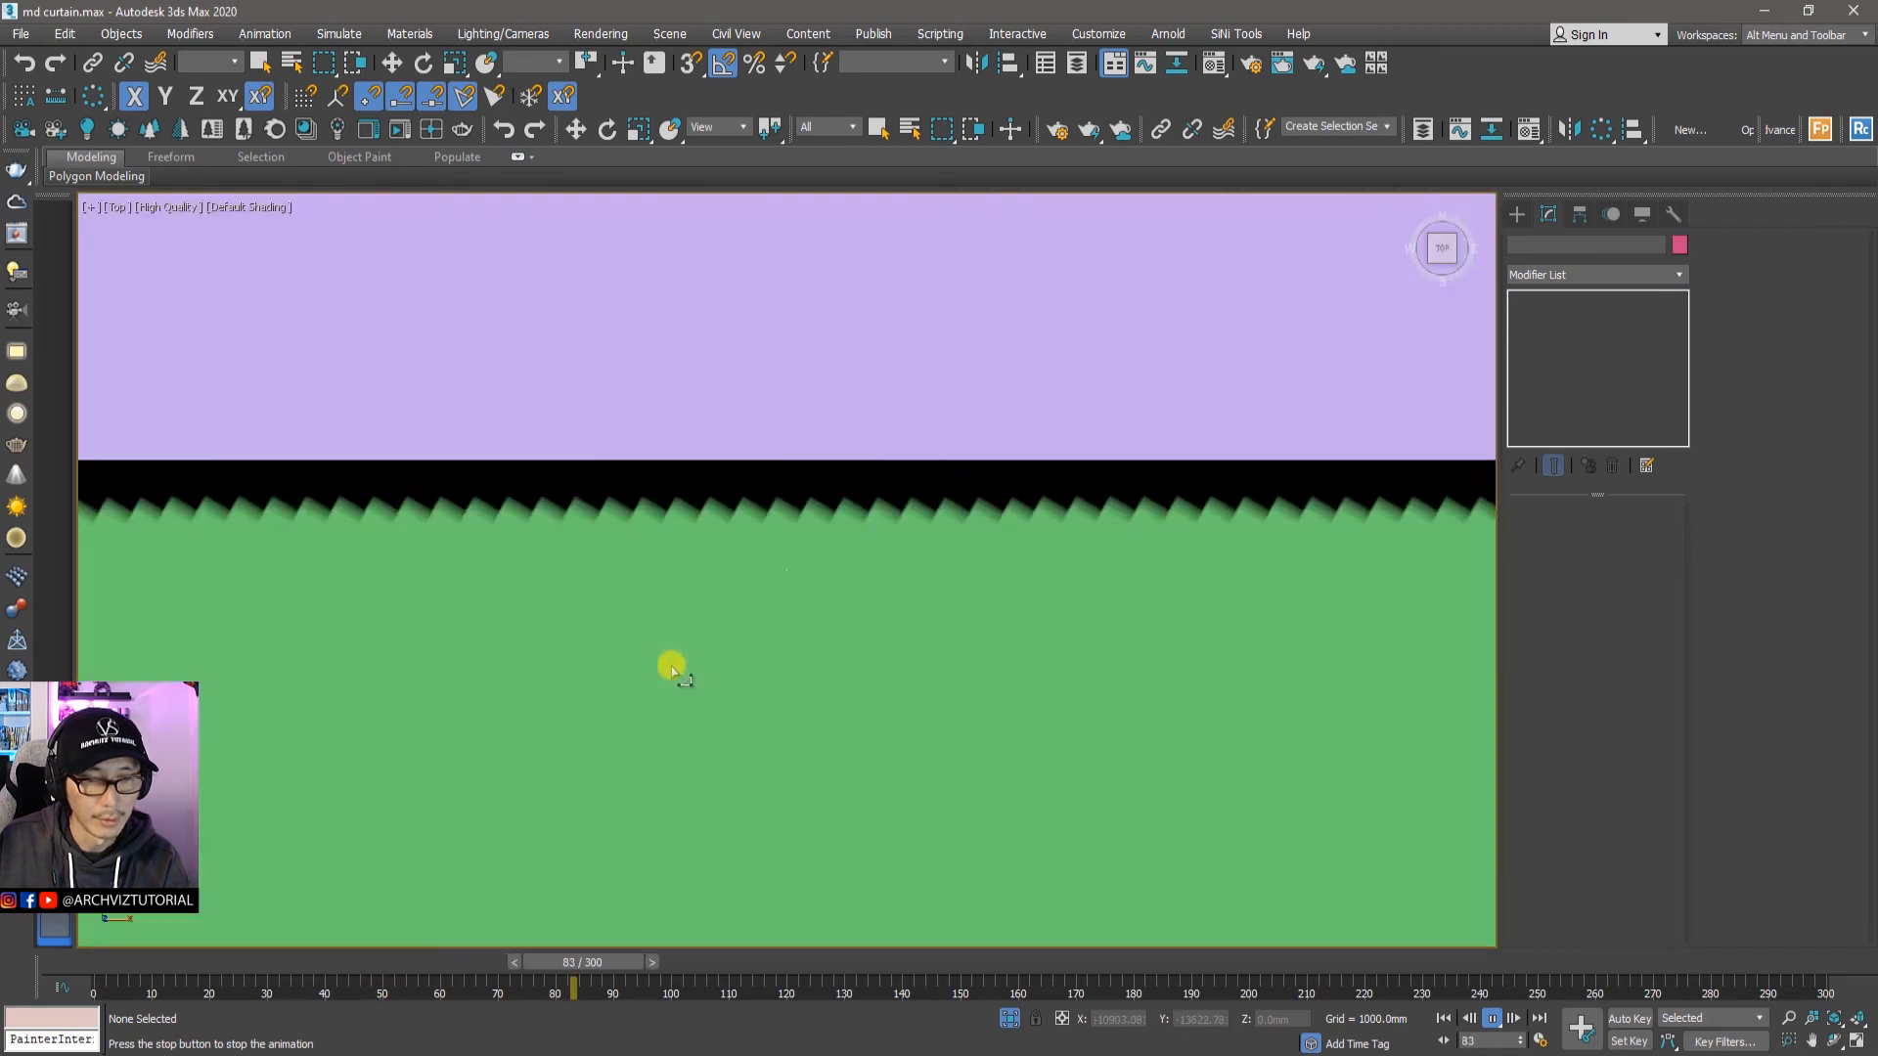
key(z)
scroll(976, 472, up, 5)
key(F3)
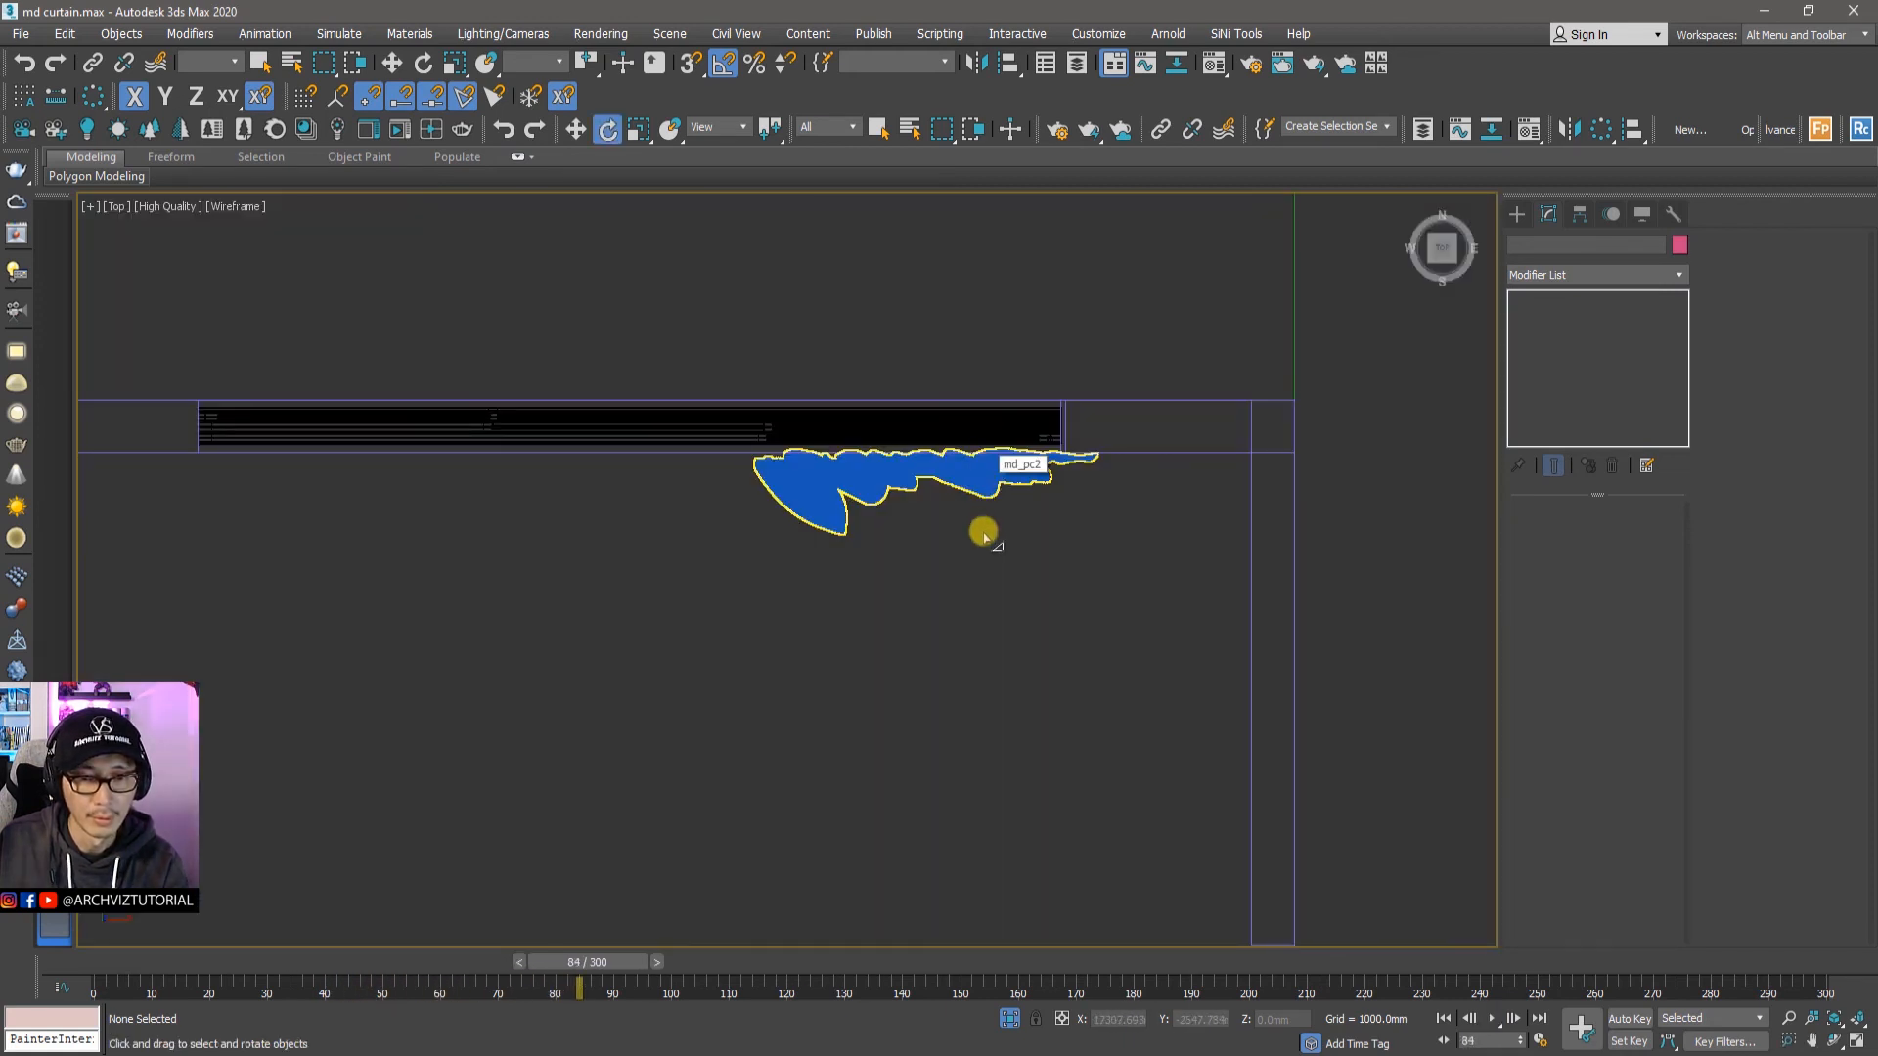
scroll(940, 482, up, 2)
mouse_move(599, 964)
mouse_down()
mouse_move(49, 962)
mouse_move(258, 954)
mouse_up()
Step: Check the curtain's sideways movement in the right view by scrubbing forward to frame 109
alt+middle_drag(675, 698, 918, 435)
click(1441, 251)
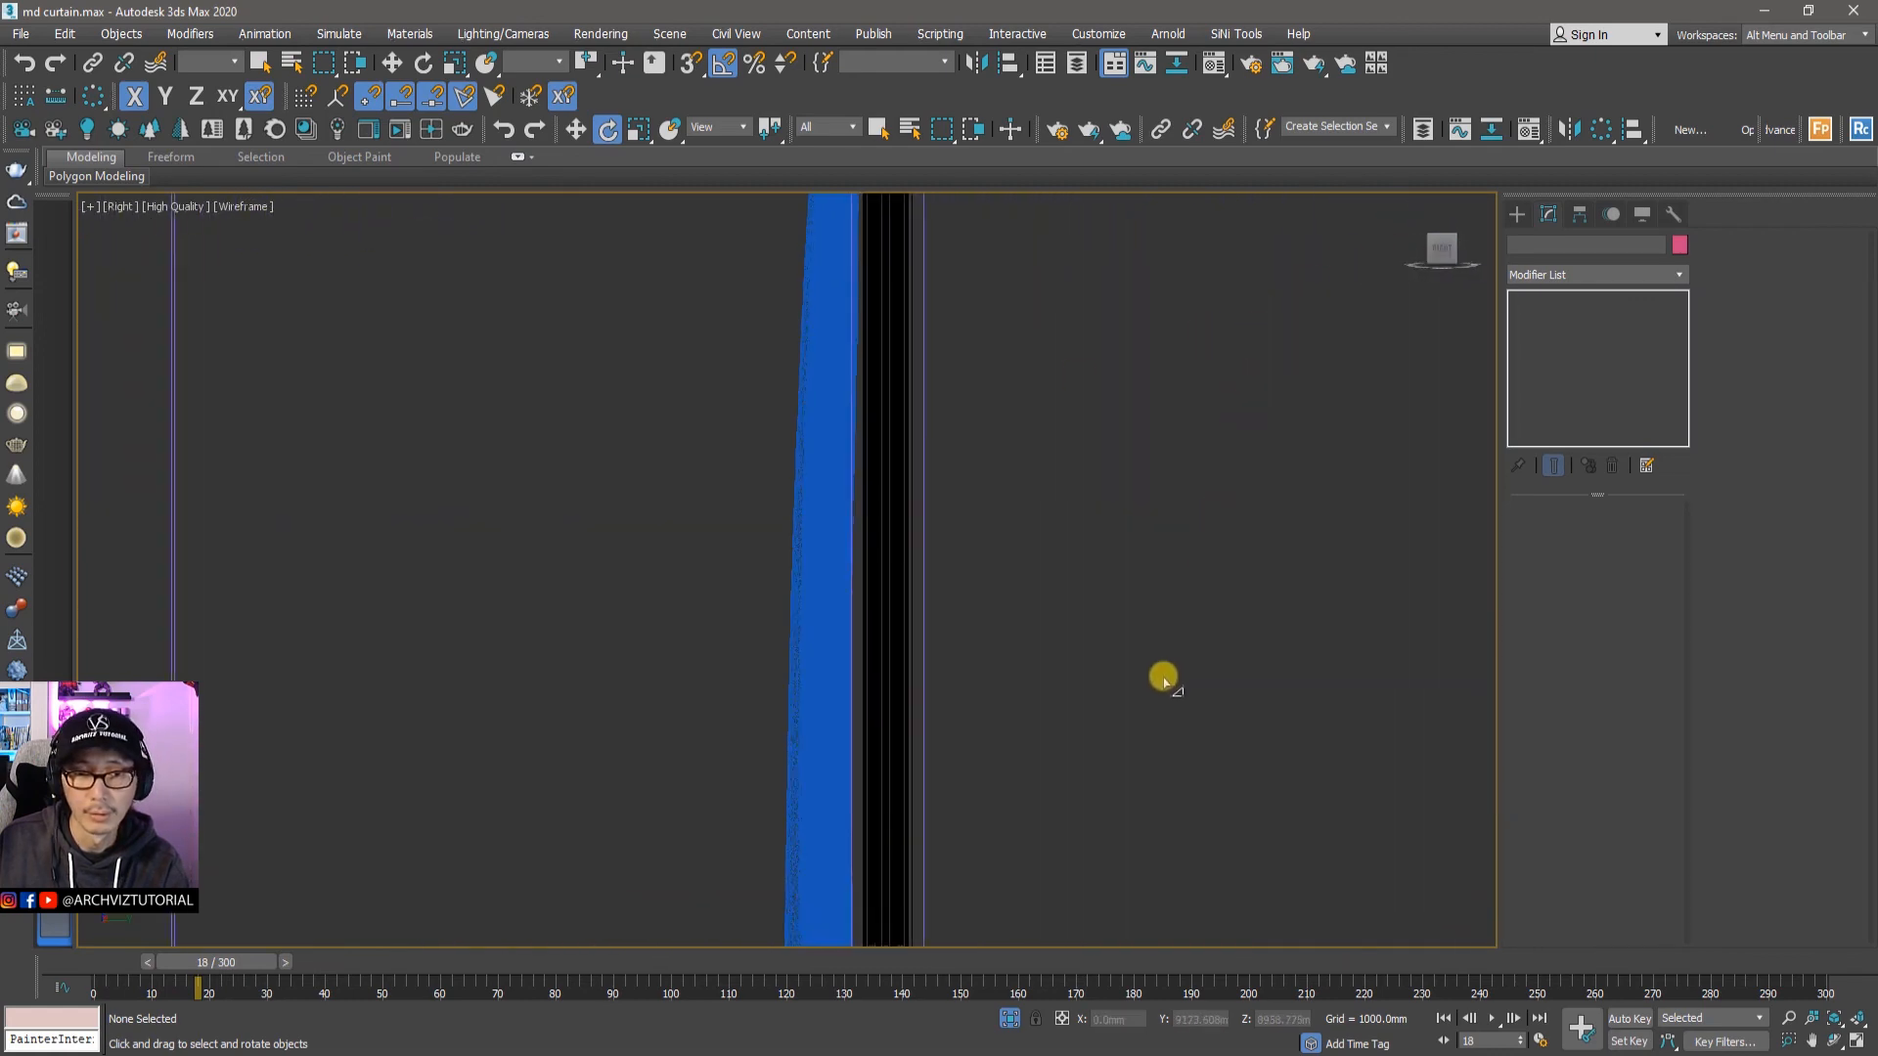
drag(226, 964, 732, 983)
key(e)
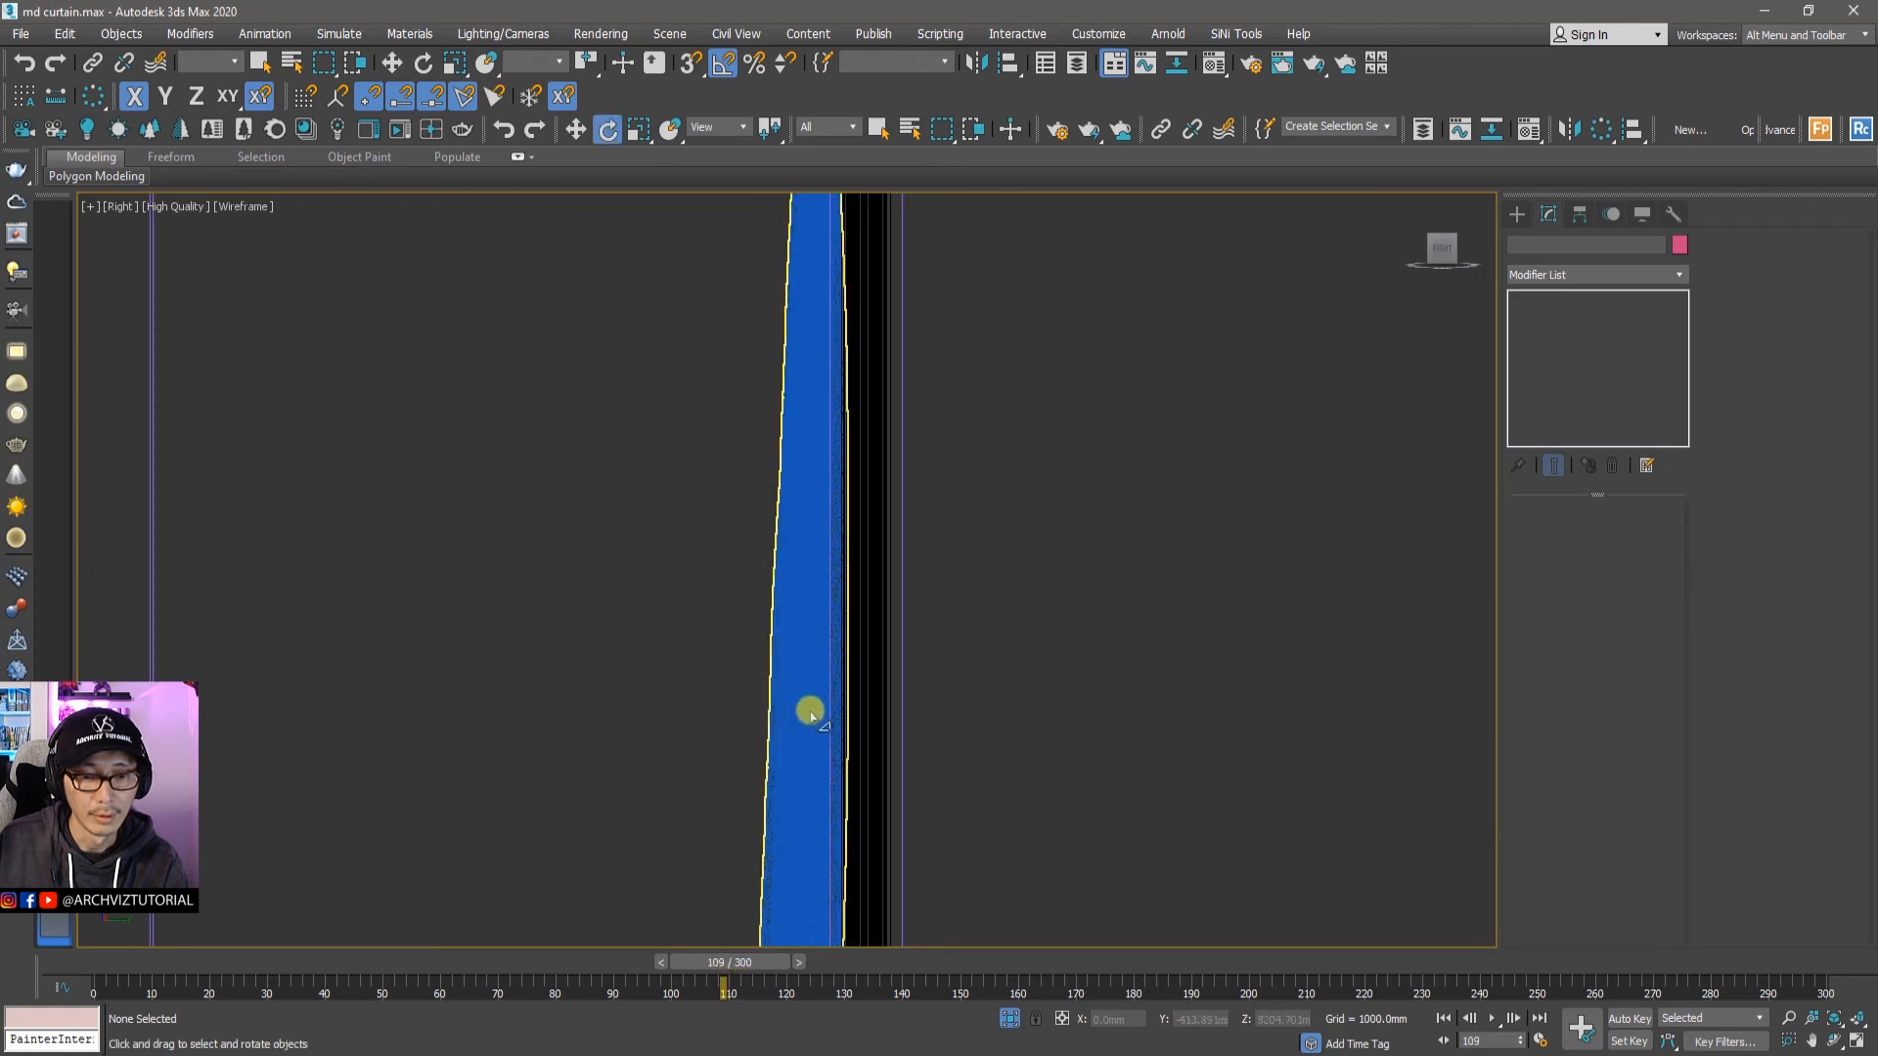
Step: Restore Default Shading with the room seen at an angle, and rewind the animation to frame 0
alt+middle_drag(891, 348, 1006, 570)
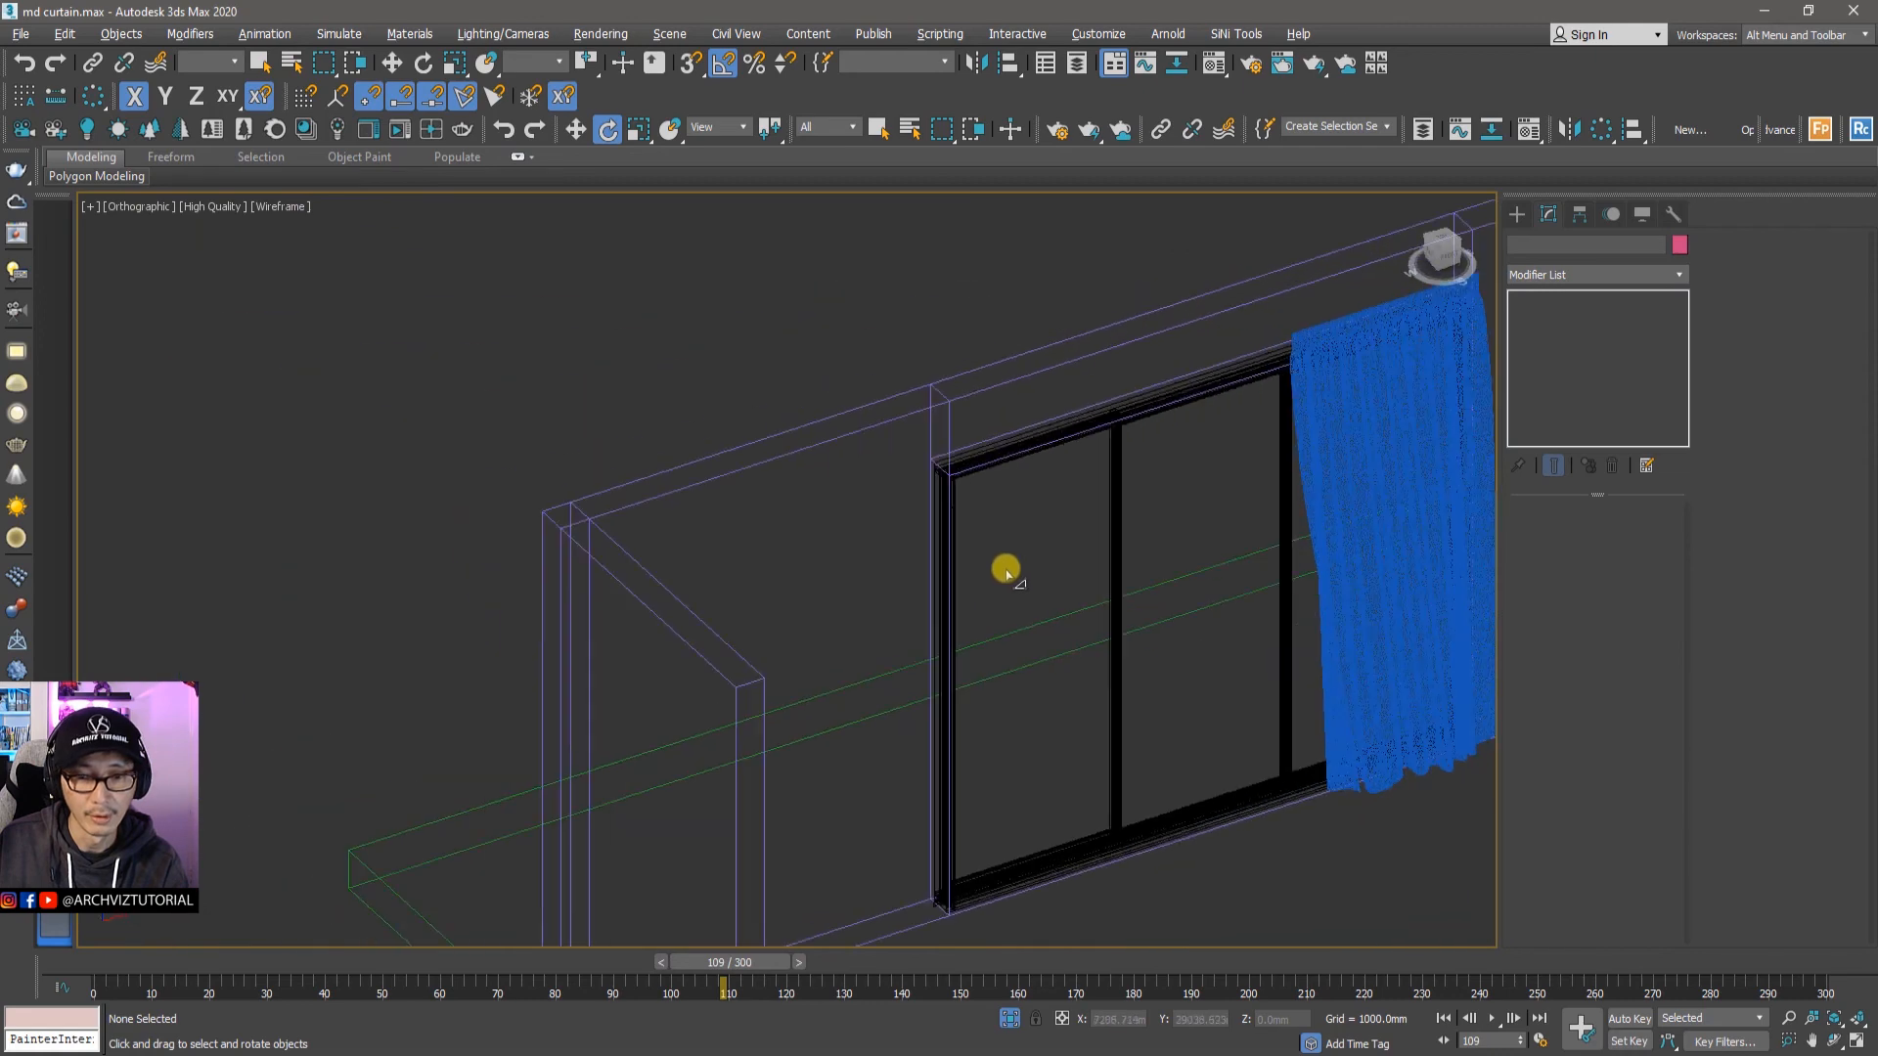
key(F3)
alt+middle_drag(1144, 511, 768, 537)
mouse_move(1054, 549)
alt+middle_down()
mouse_move(1008, 549)
mouse_move(937, 614)
alt+middle_up()
drag(729, 963, 73, 929)
key(e)
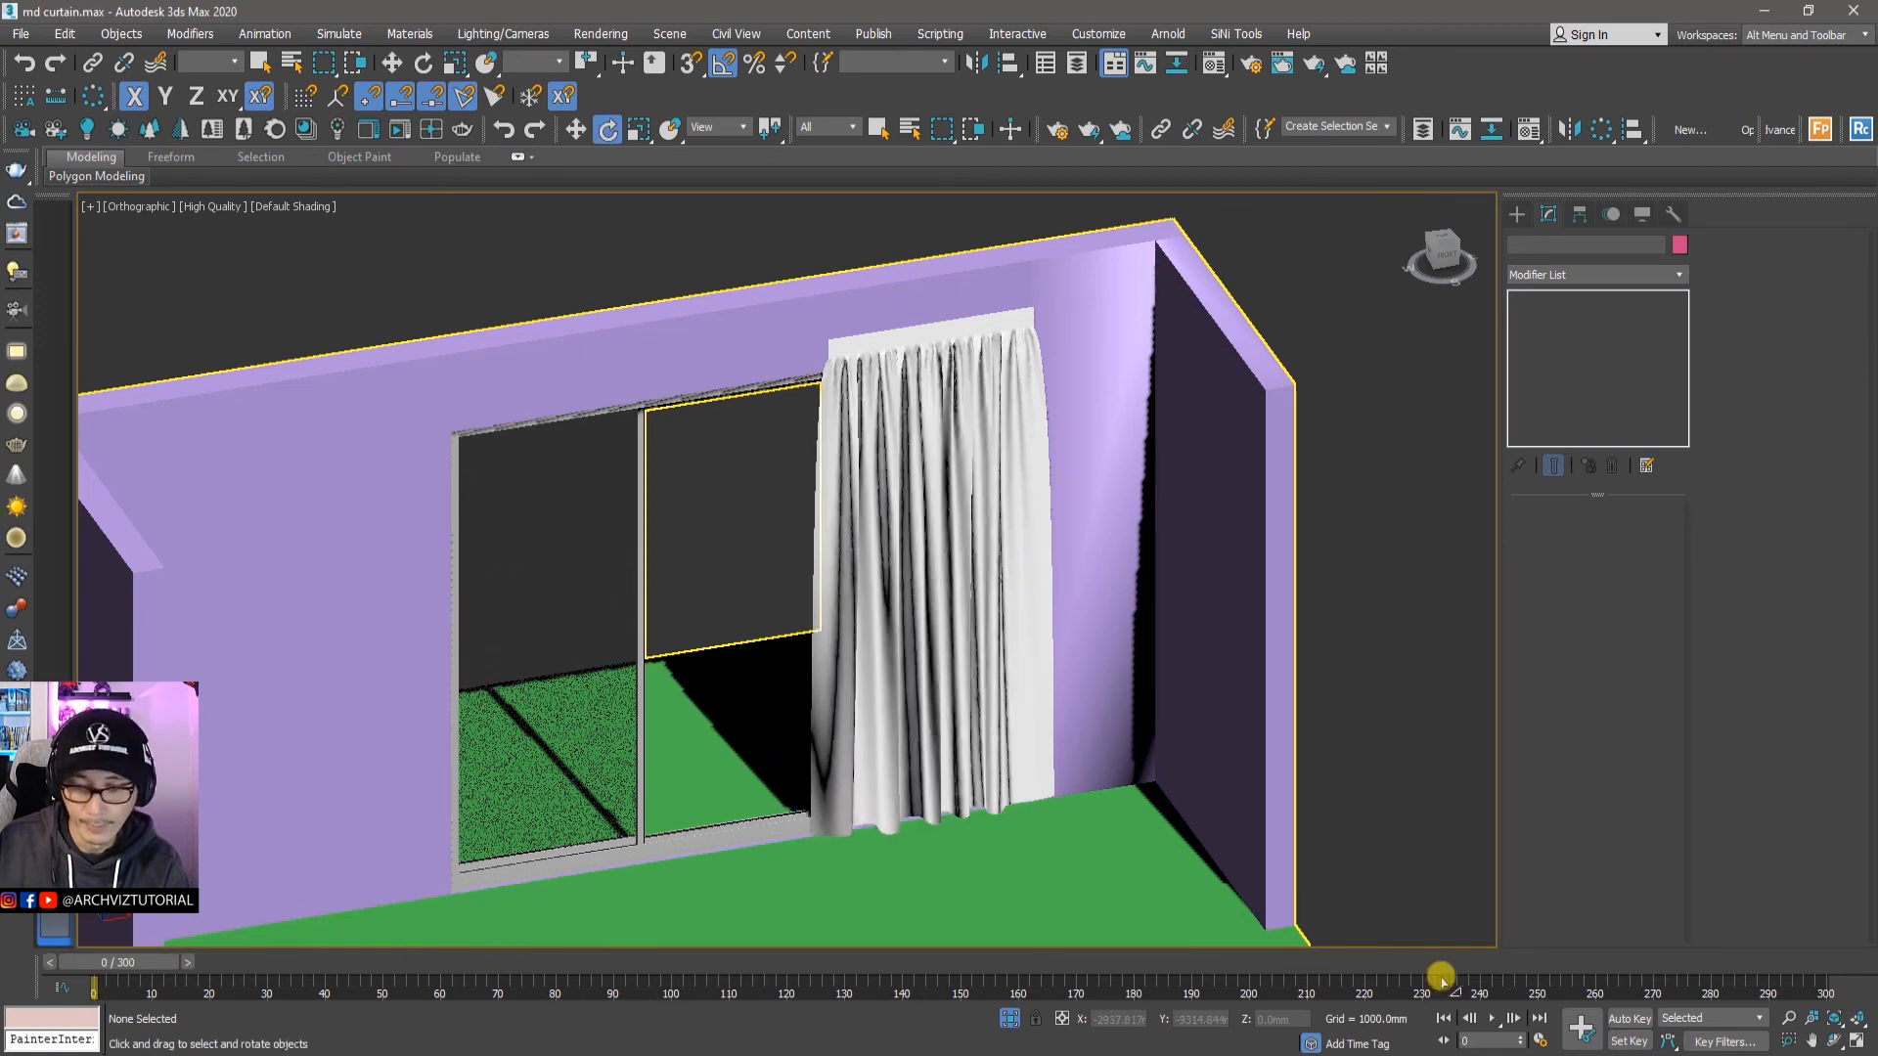
Step: Play the curtain animation and examine it from above and from the front of the room
click(1489, 1020)
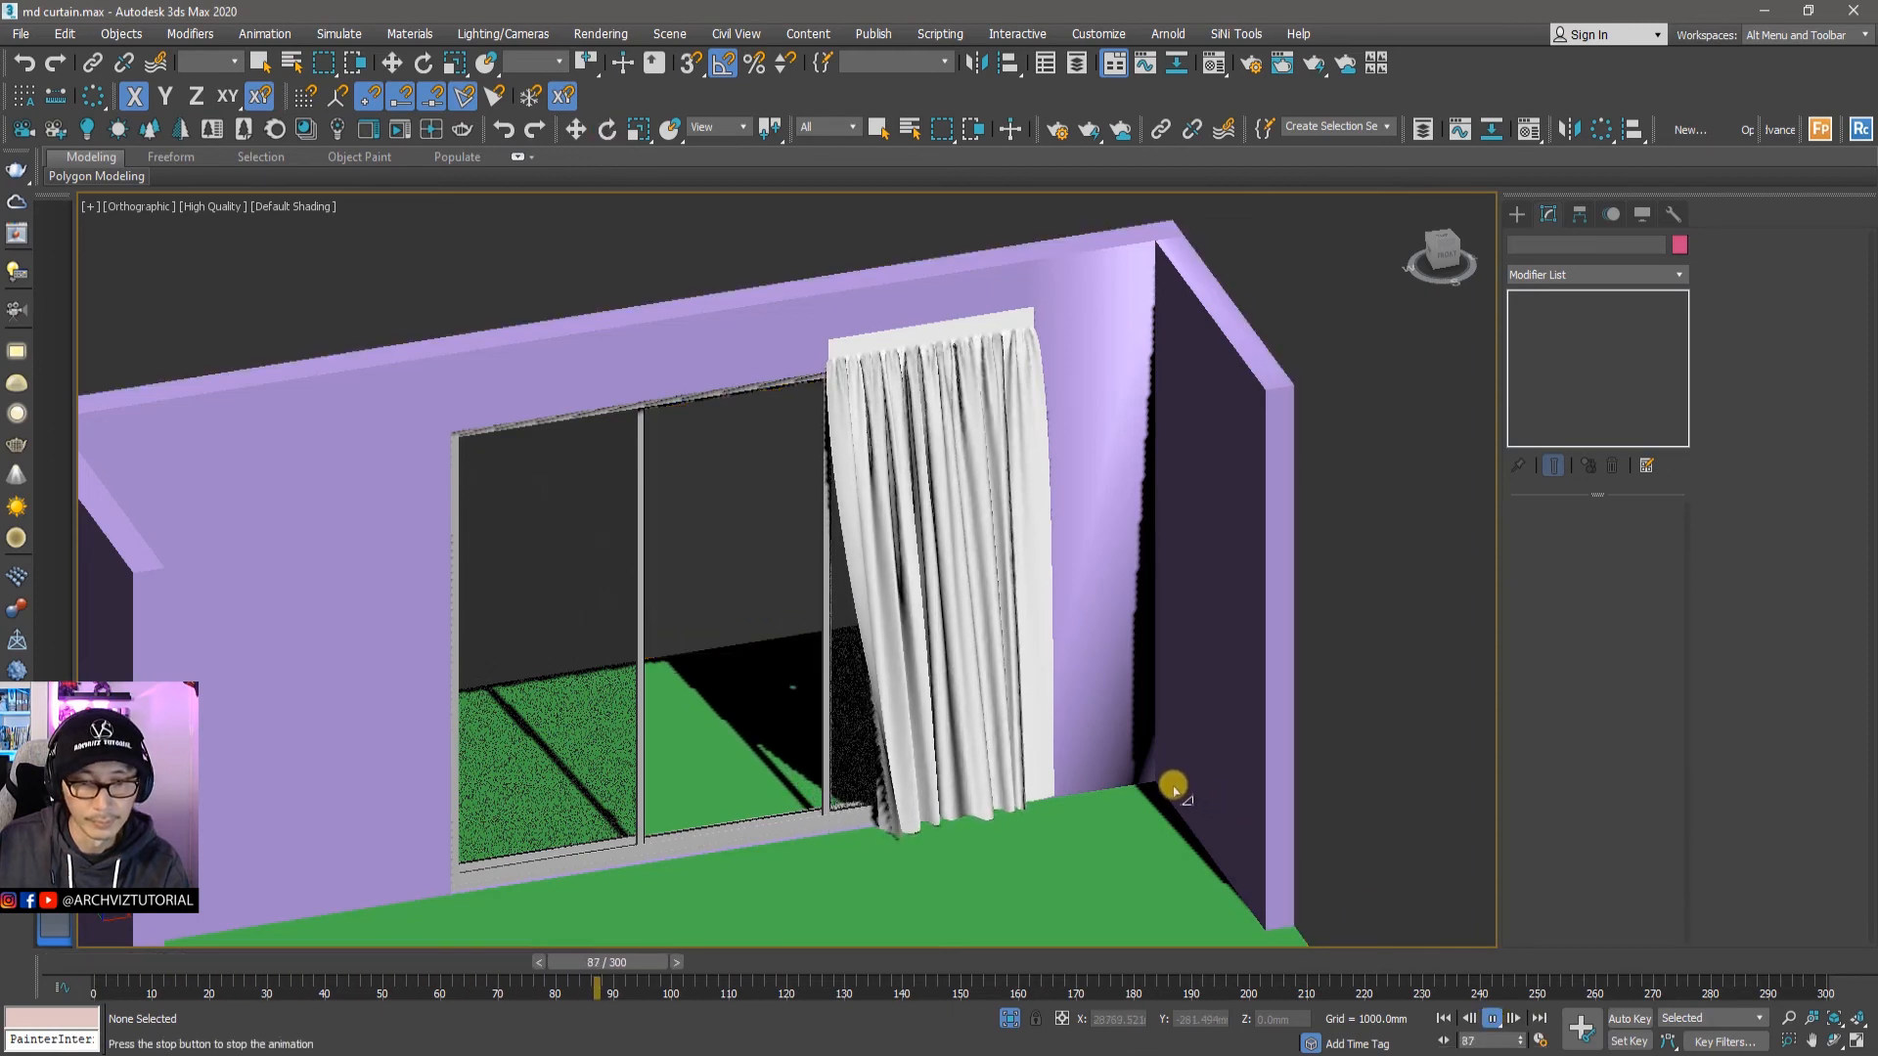
alt+middle_drag(1132, 776, 983, 580)
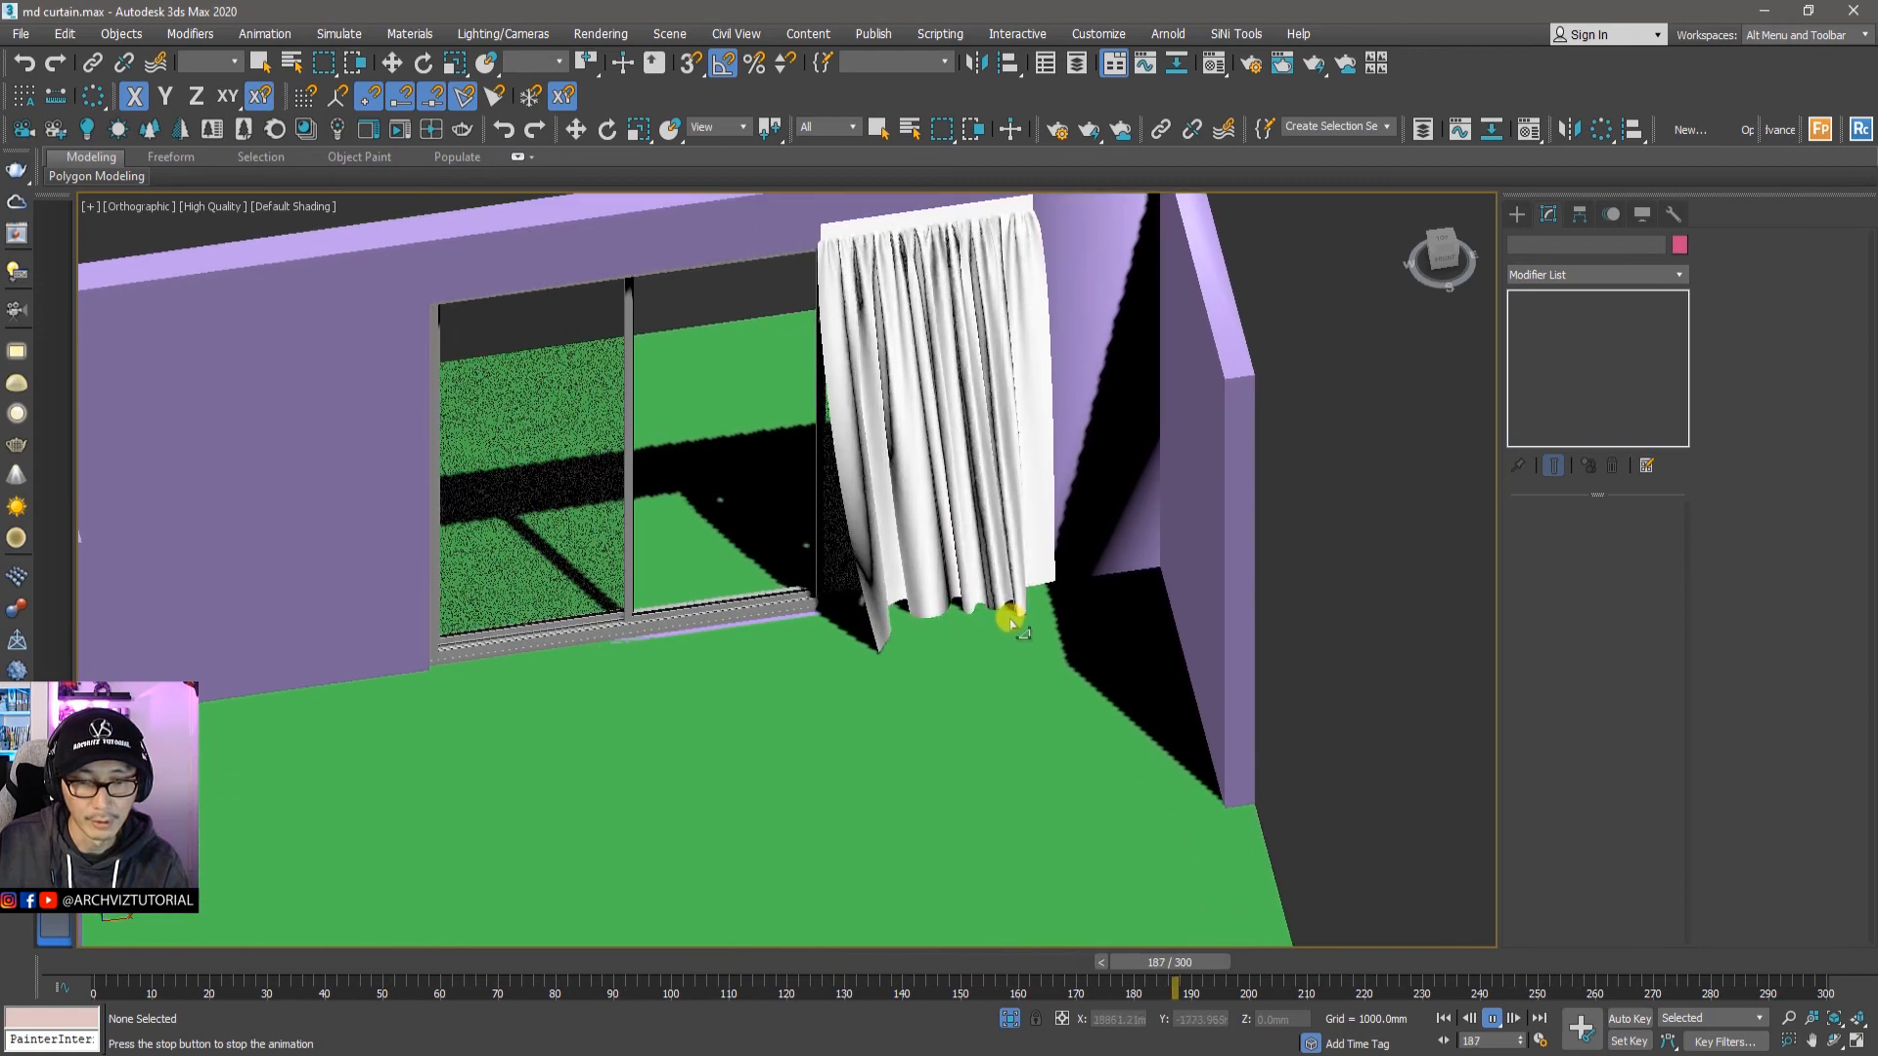
mouse_move(1037, 617)
alt+middle_down()
mouse_move(1039, 677)
mouse_move(1019, 648)
alt+middle_up()
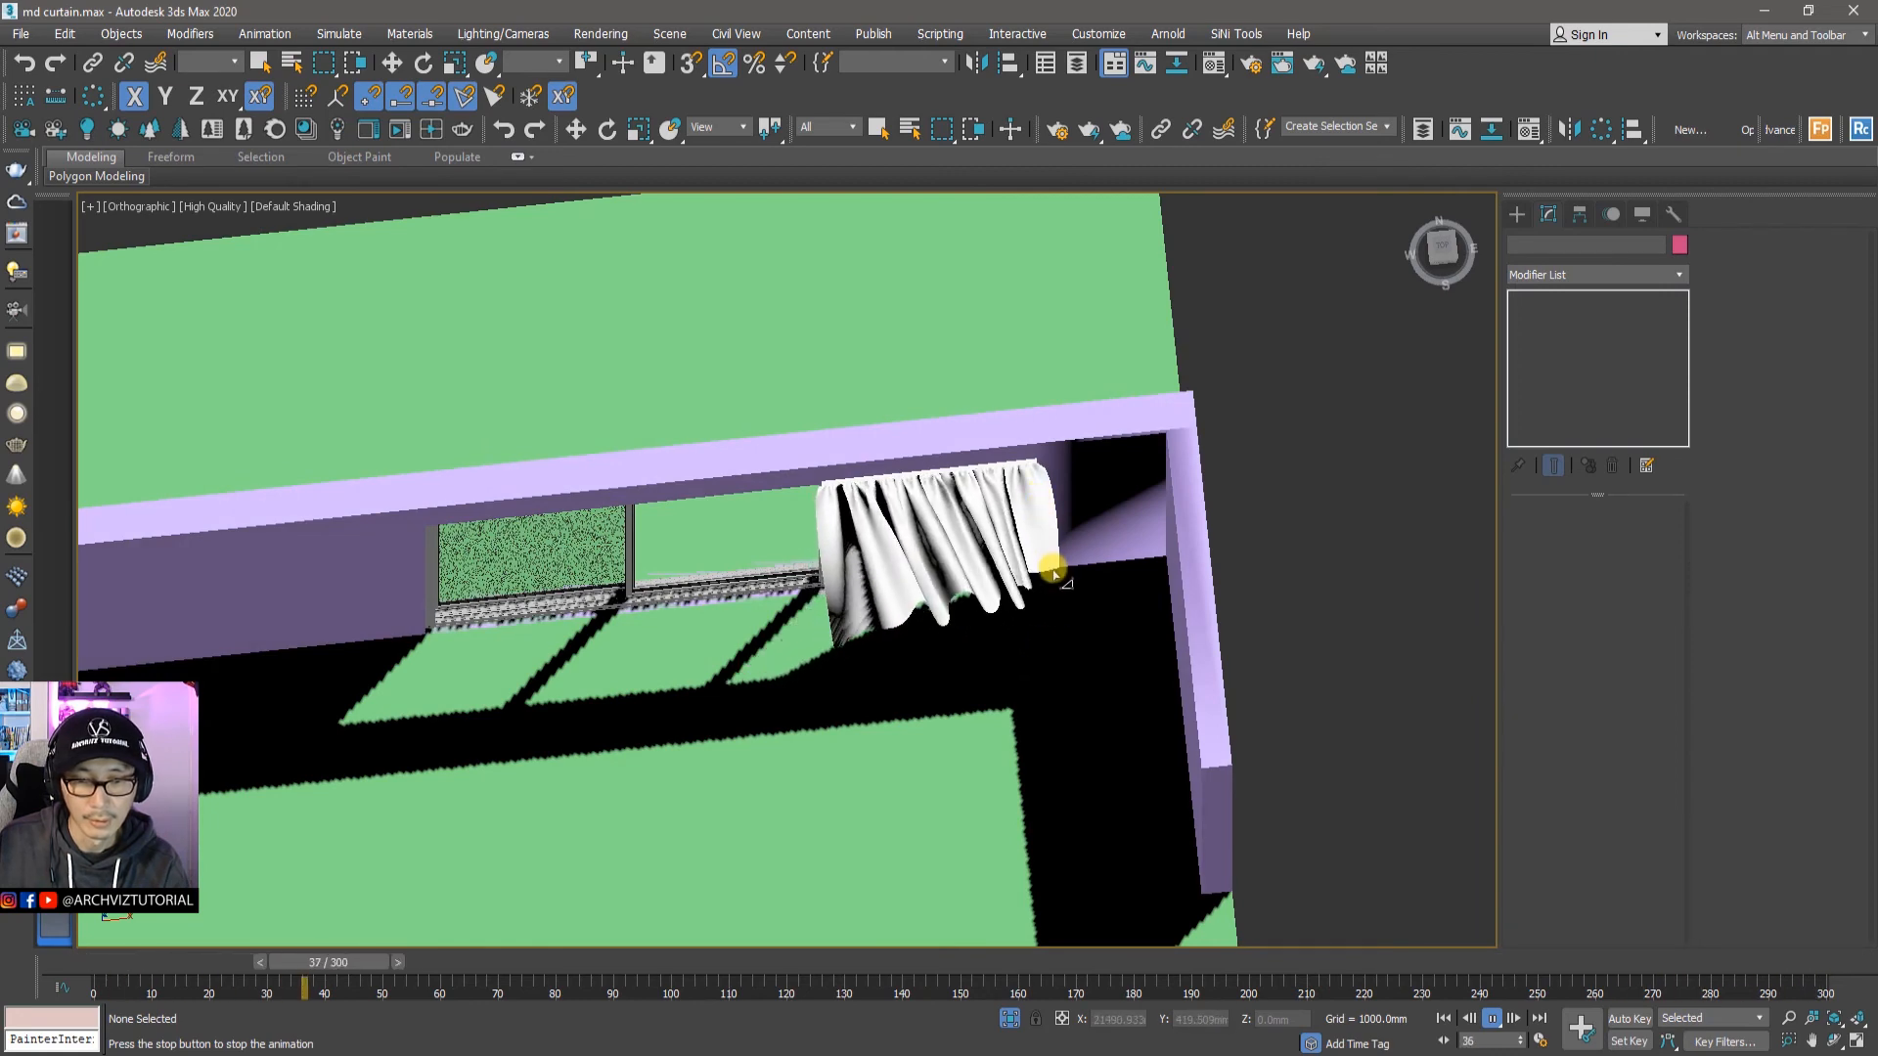
alt+middle_drag(1053, 570, 1060, 314)
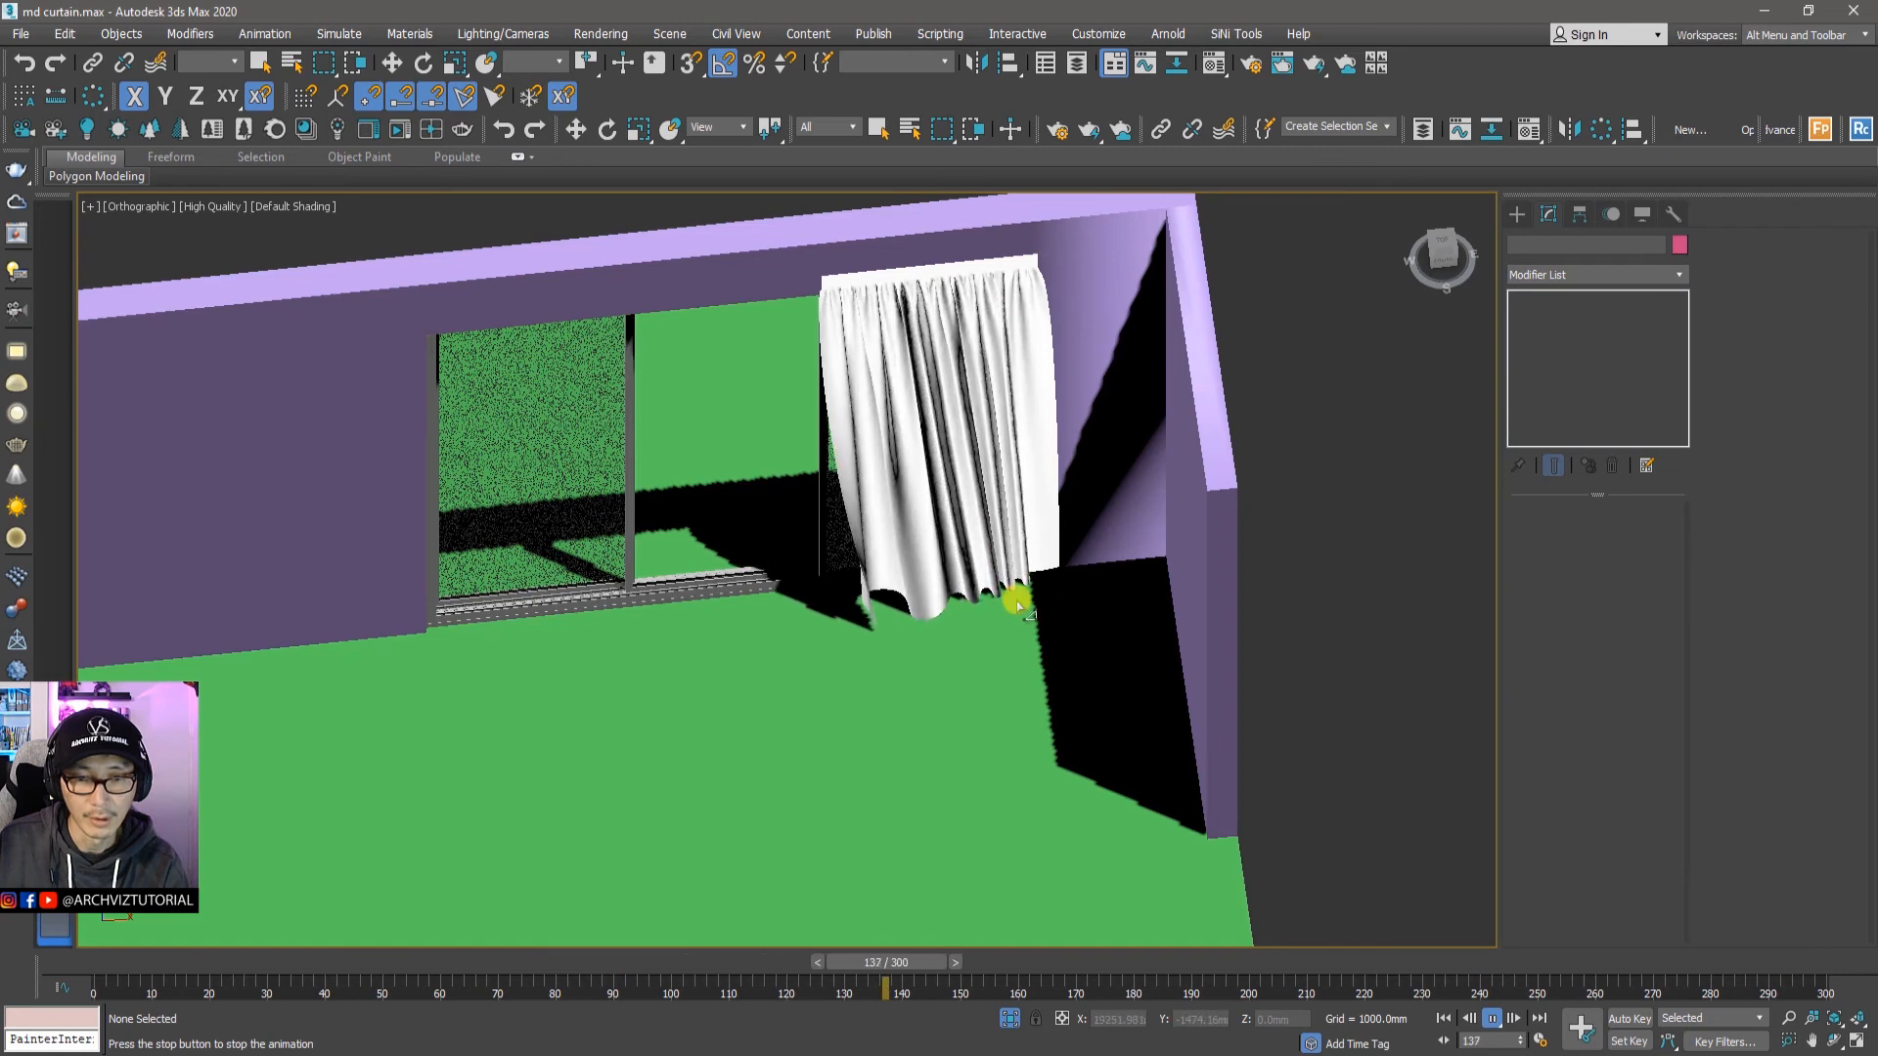
alt+middle_drag(1018, 720, 1077, 352)
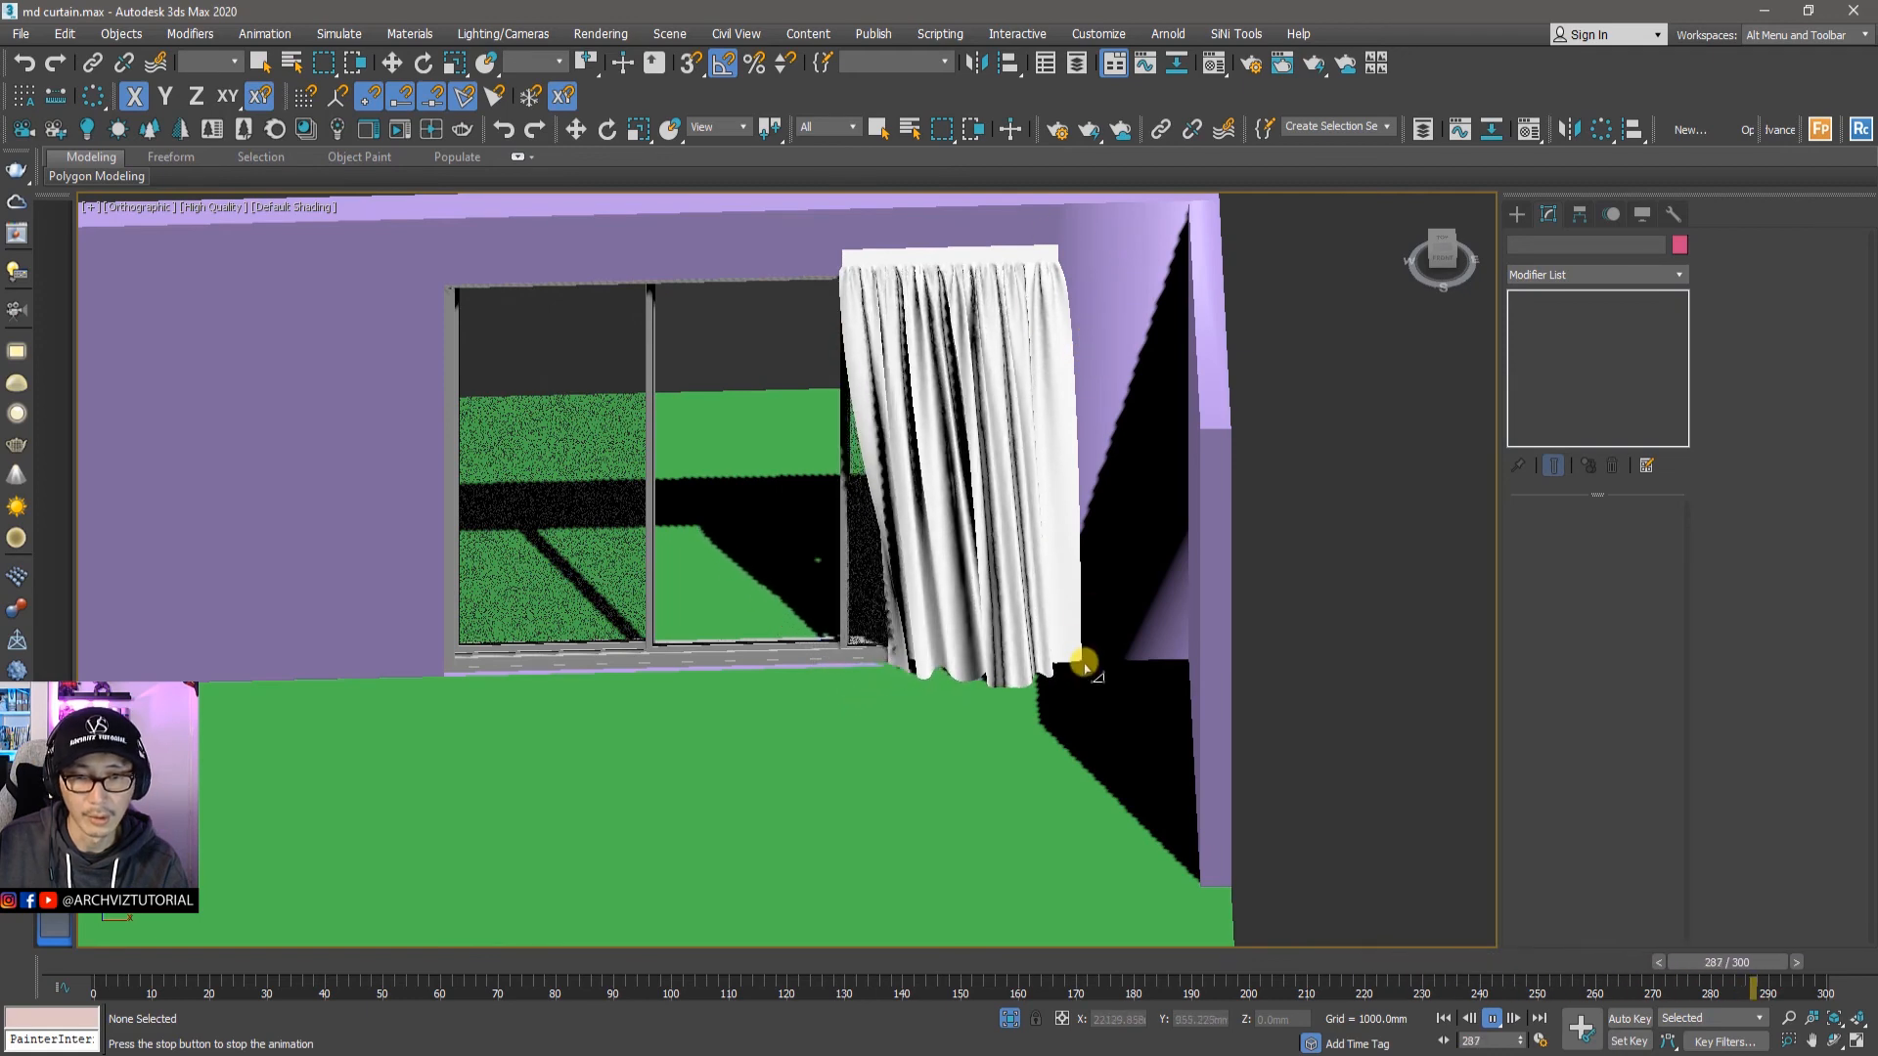
middle_drag(1082, 600, 1103, 641)
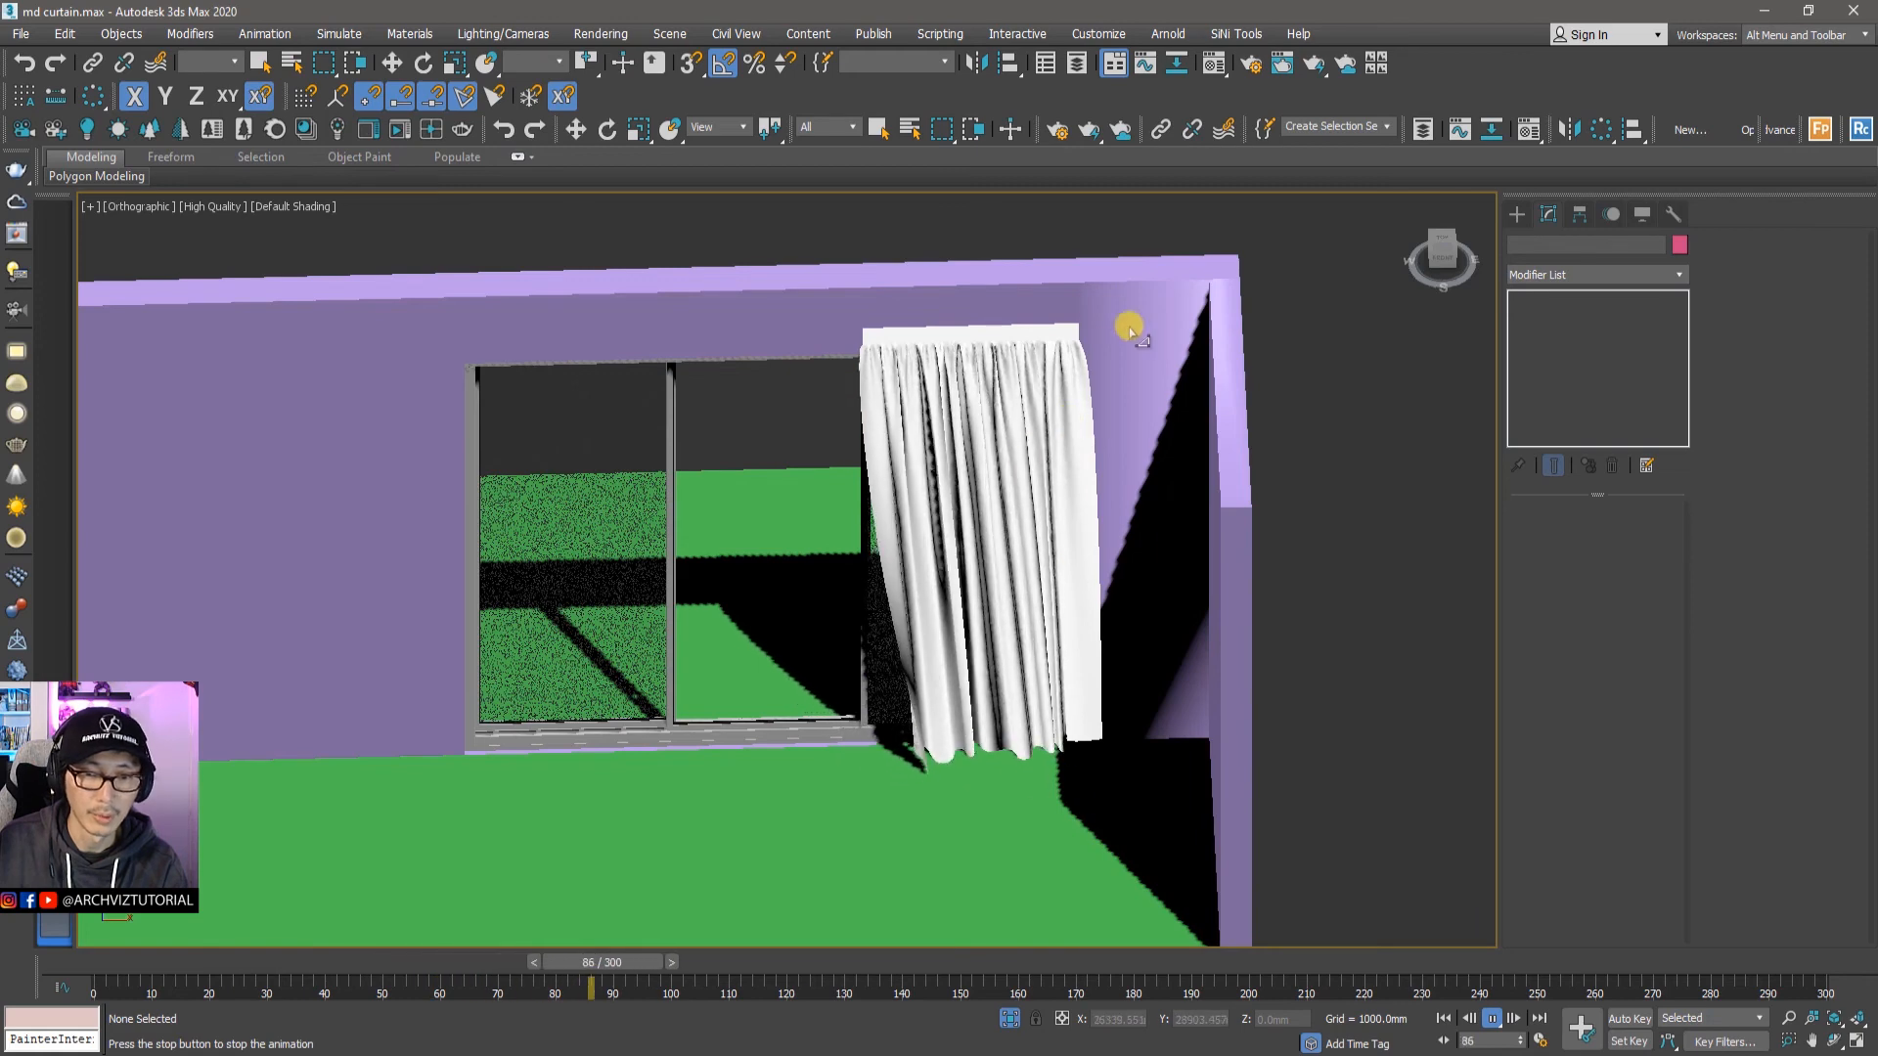
middle_drag(992, 790, 1053, 822)
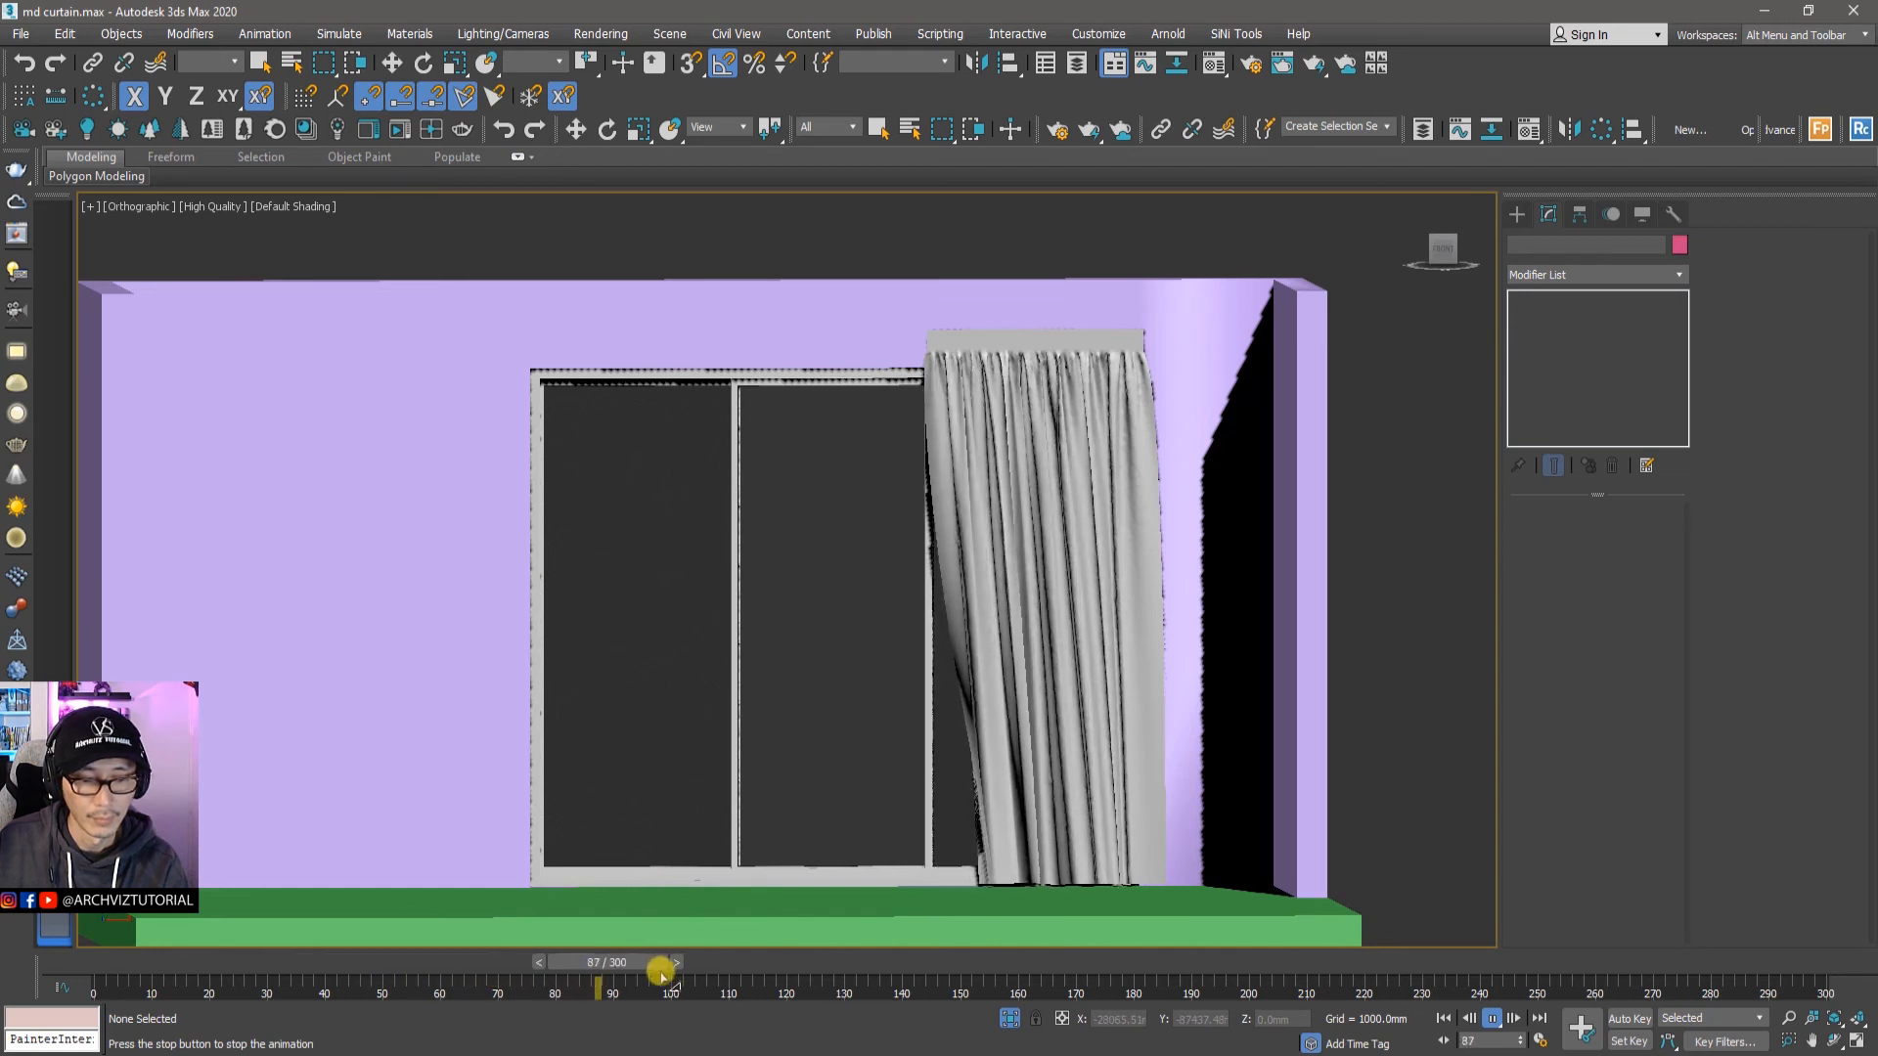
Step: Stop playback at frame 117 and select the curtain with the Move tool active
click(762, 968)
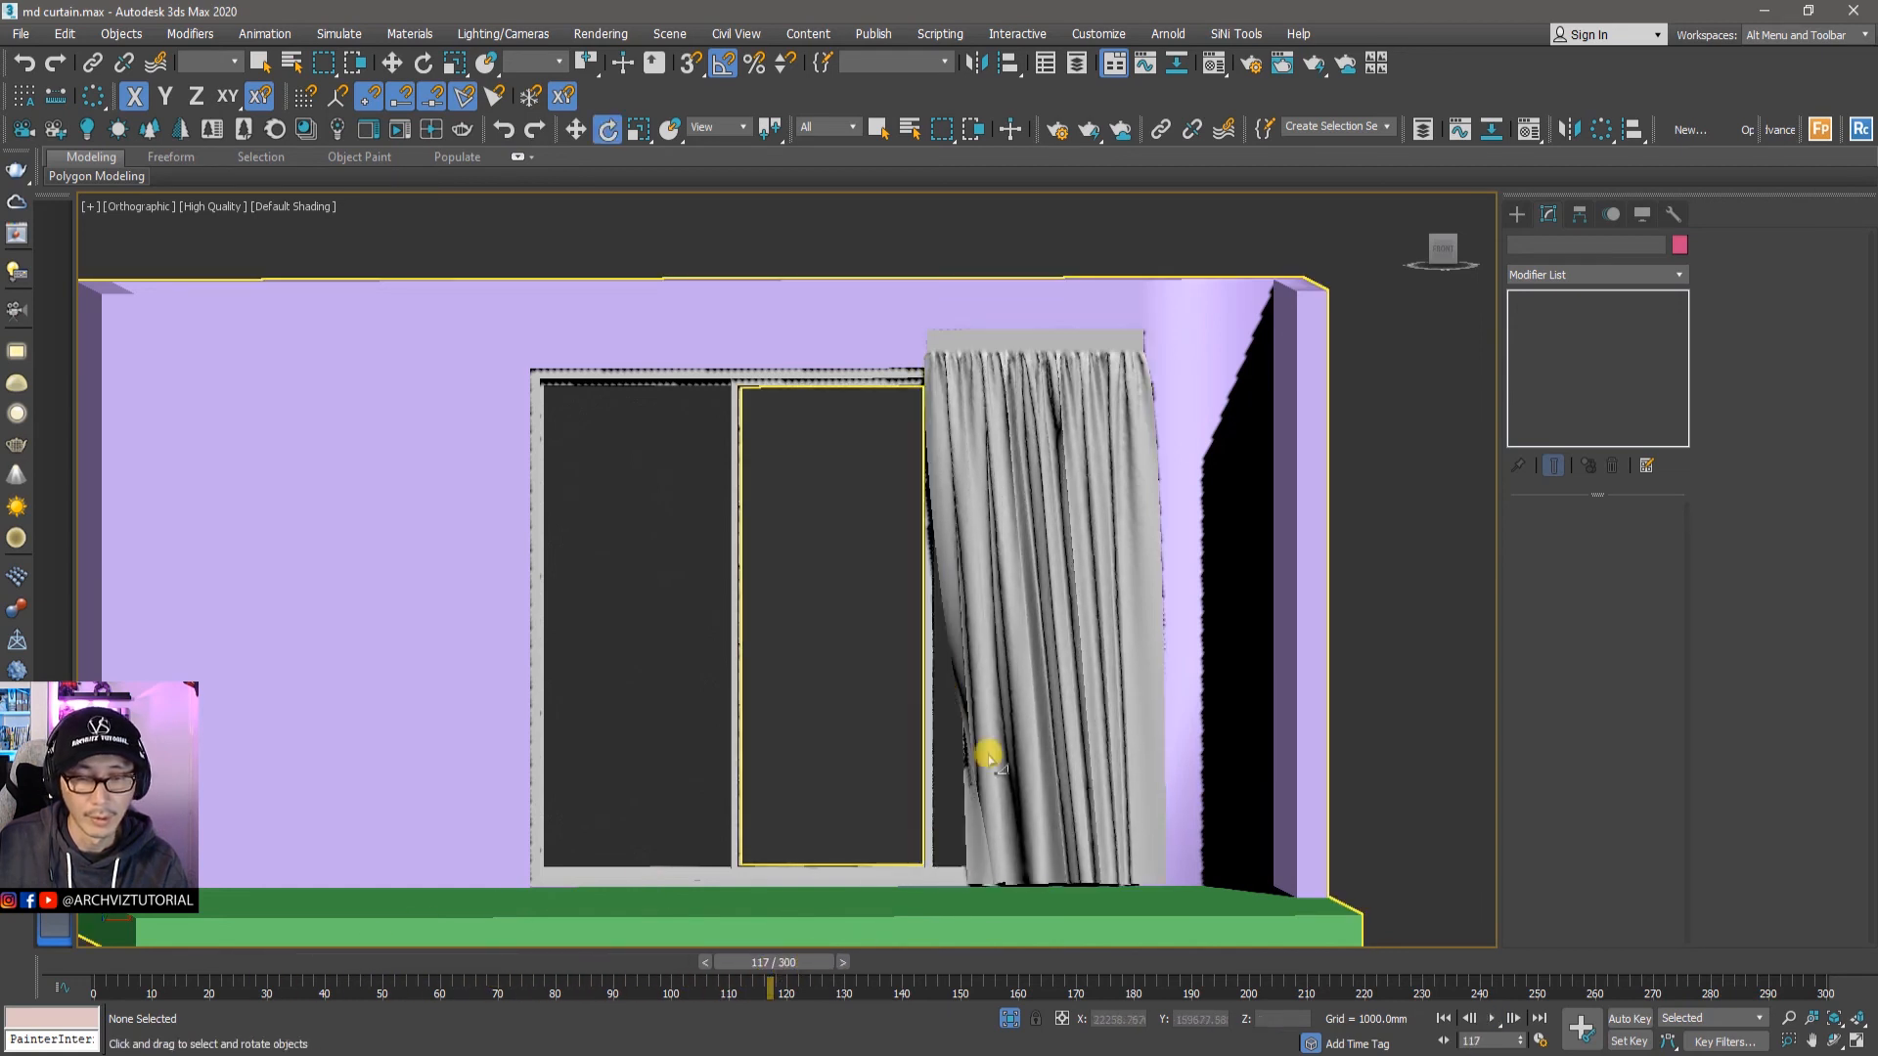
key(e)
click(1038, 494)
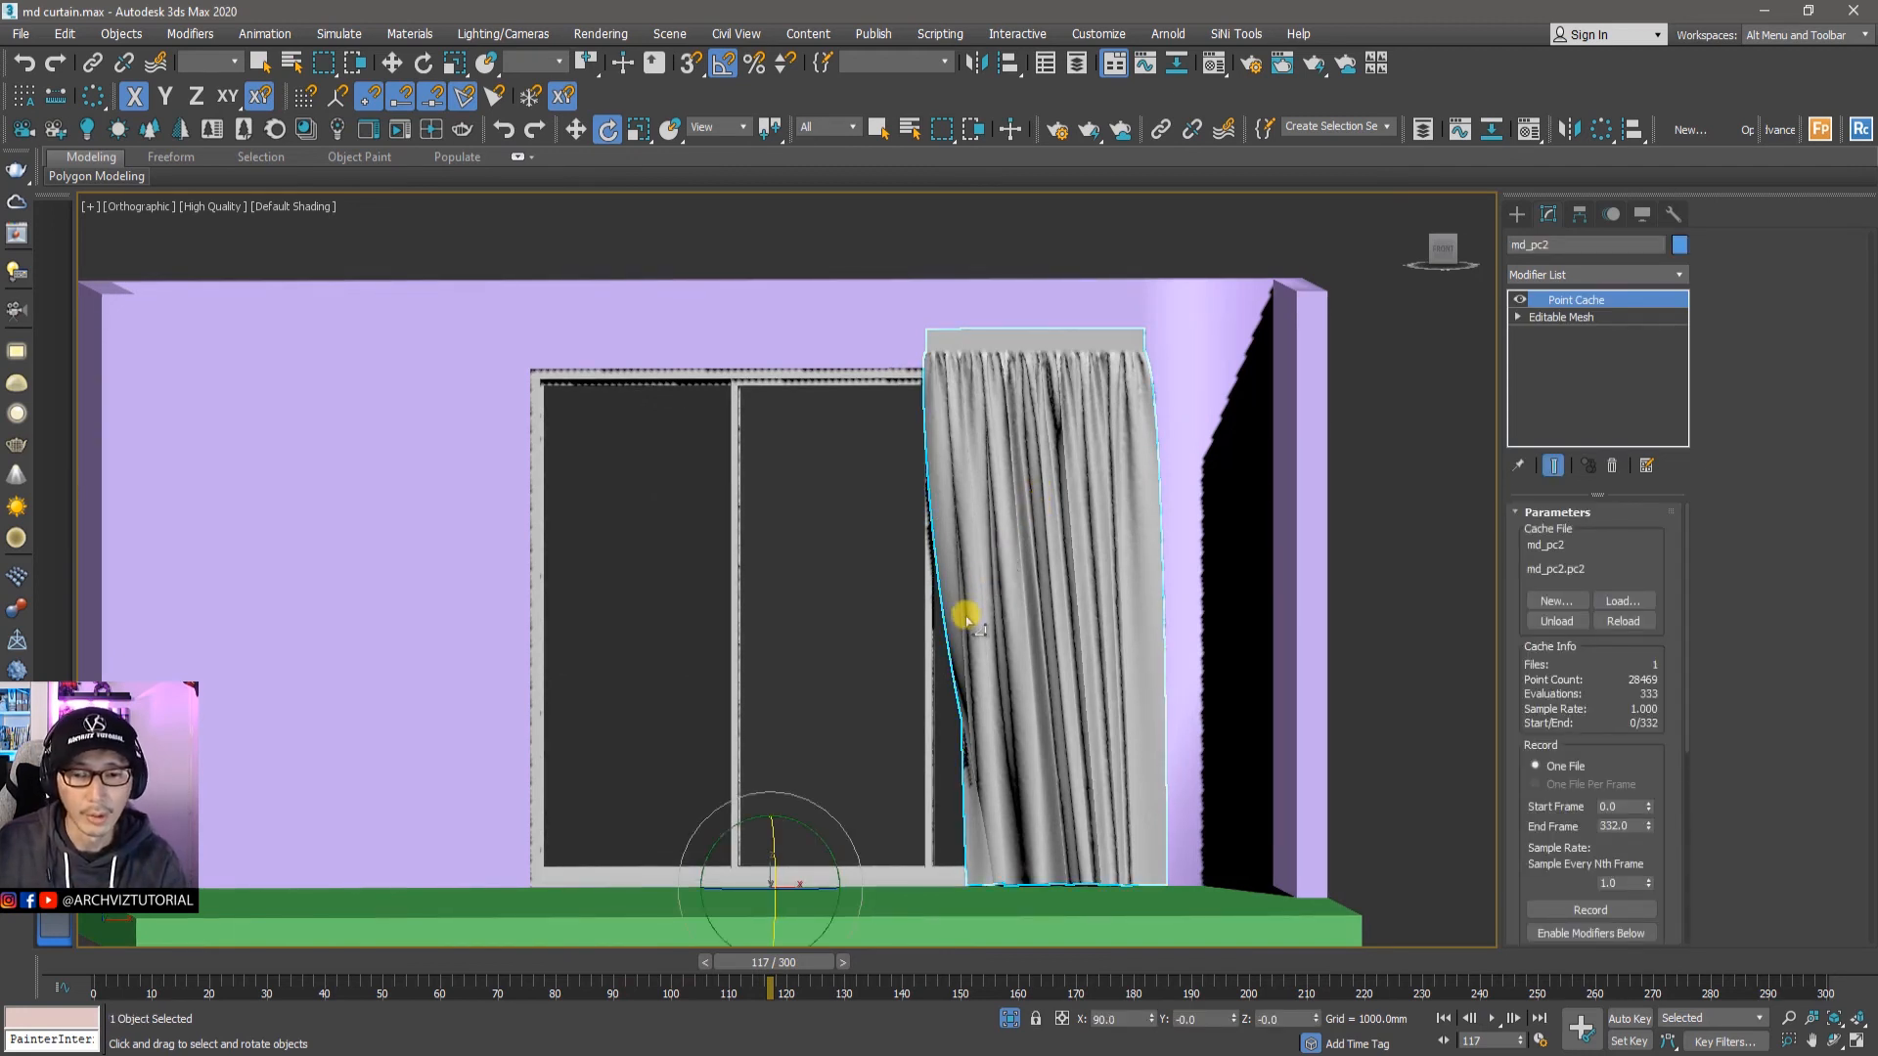
middle_drag(967, 621, 998, 598)
click(930, 562)
click(1049, 567)
key(w)
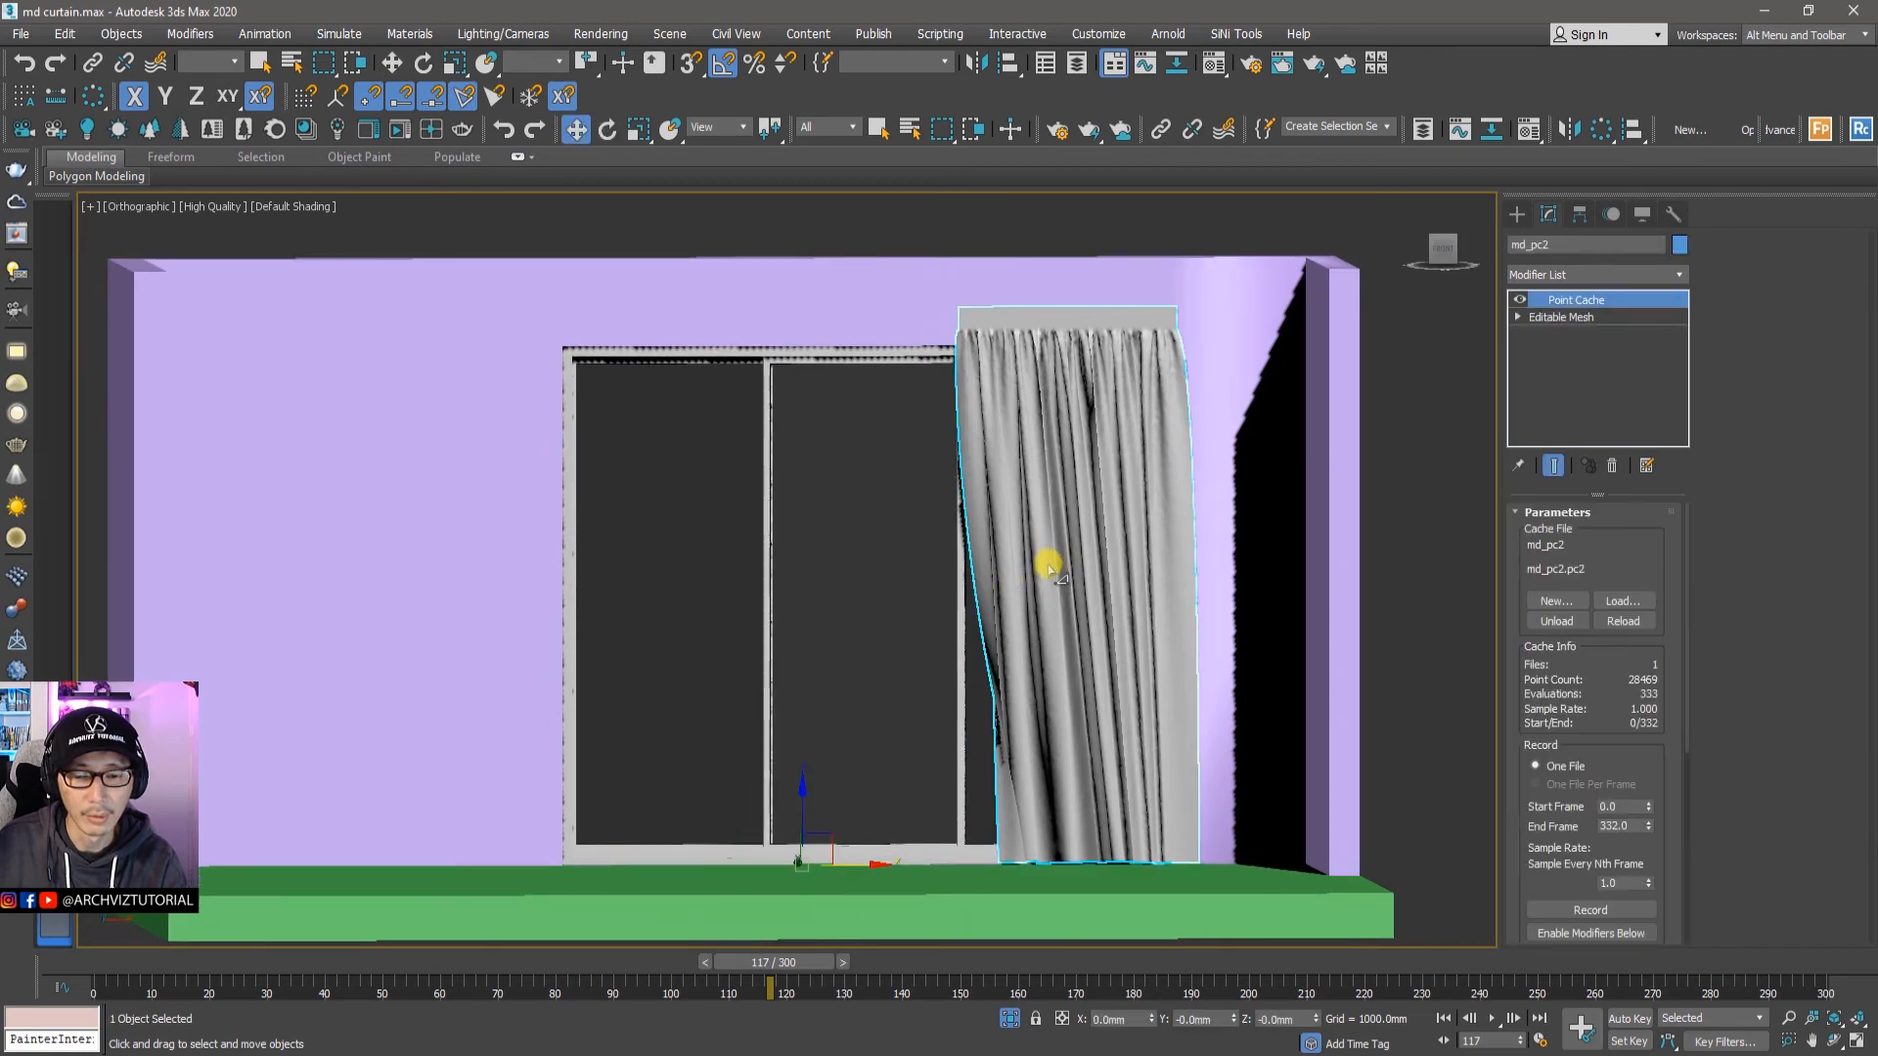
Step: Reselect the curtain in an angled view of the whole room and examine its Point Cache parameters
click(896, 596)
click(1041, 619)
mouse_move(1041, 619)
middle_down()
mouse_move(1056, 588)
mouse_move(1052, 637)
middle_up()
scroll(1057, 588, down, 3)
click(1363, 558)
click(1060, 537)
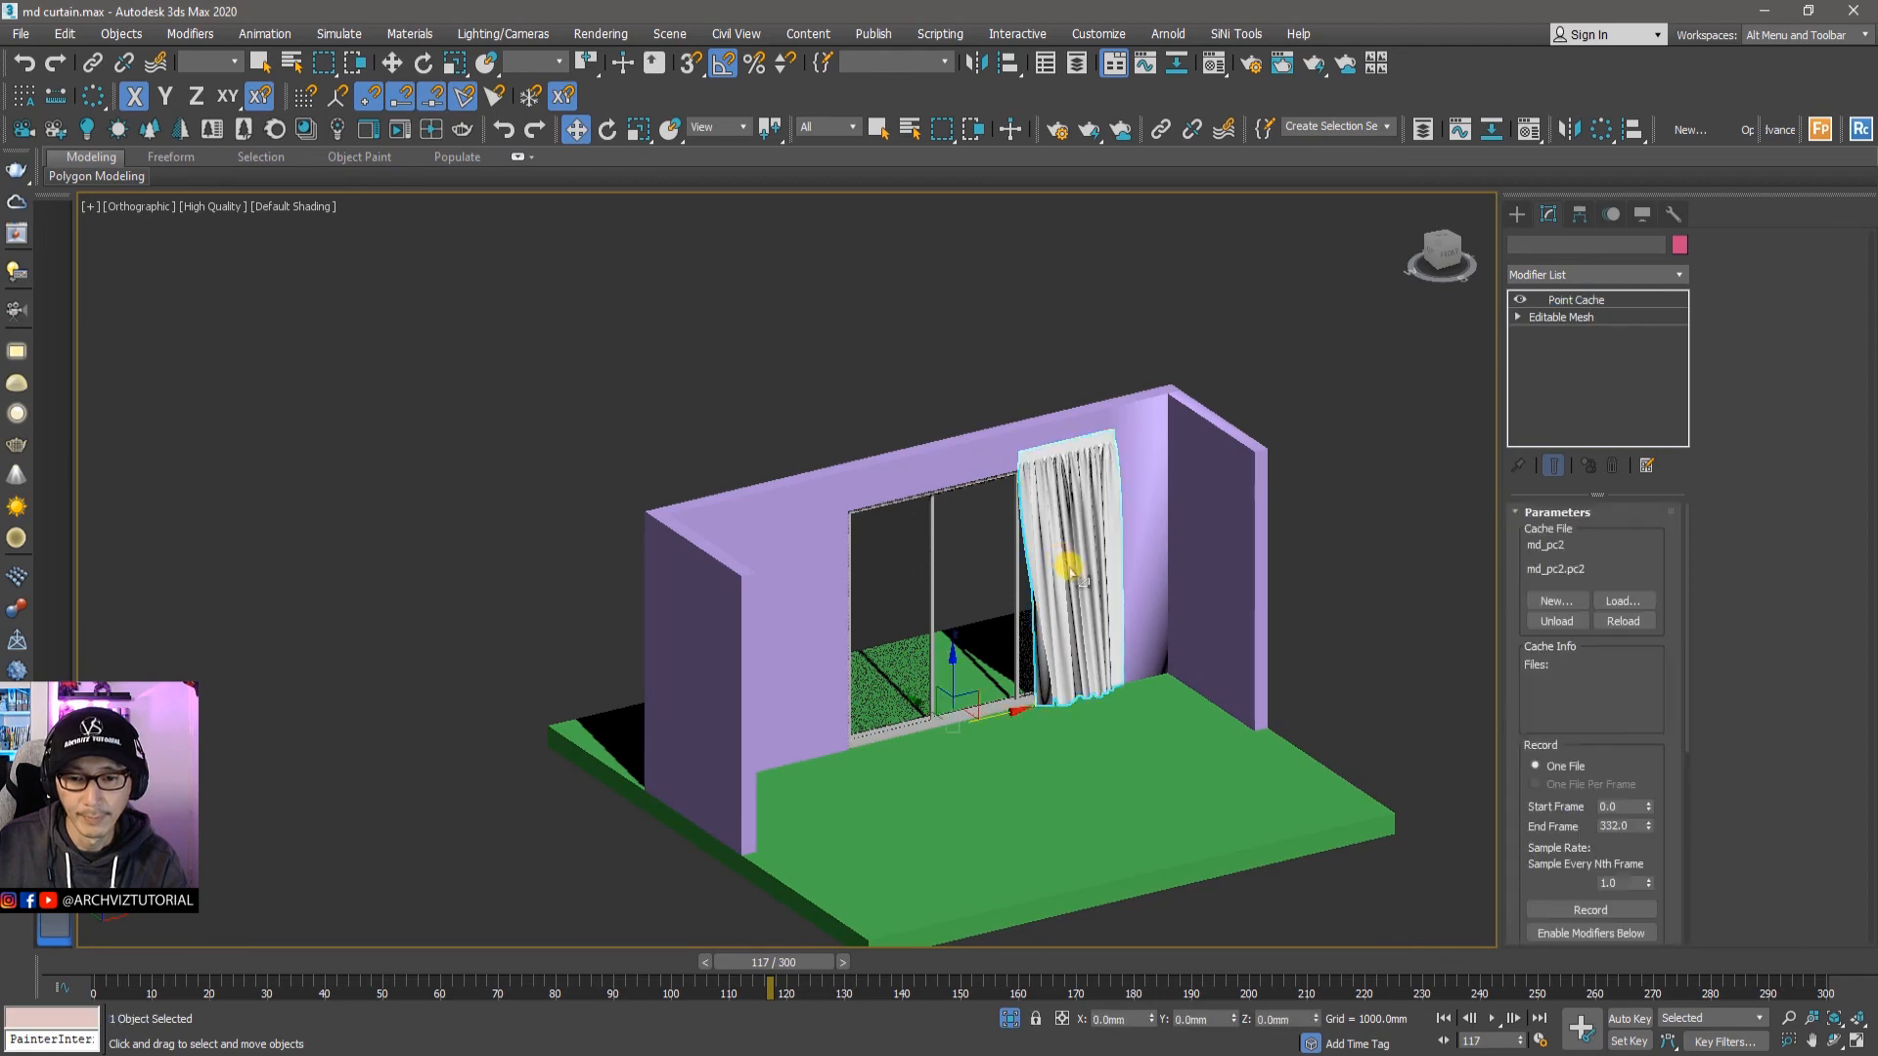
scroll(1071, 570, up, 5)
scroll(1083, 599, down, 3)
alt+middle_drag(1102, 633, 998, 654)
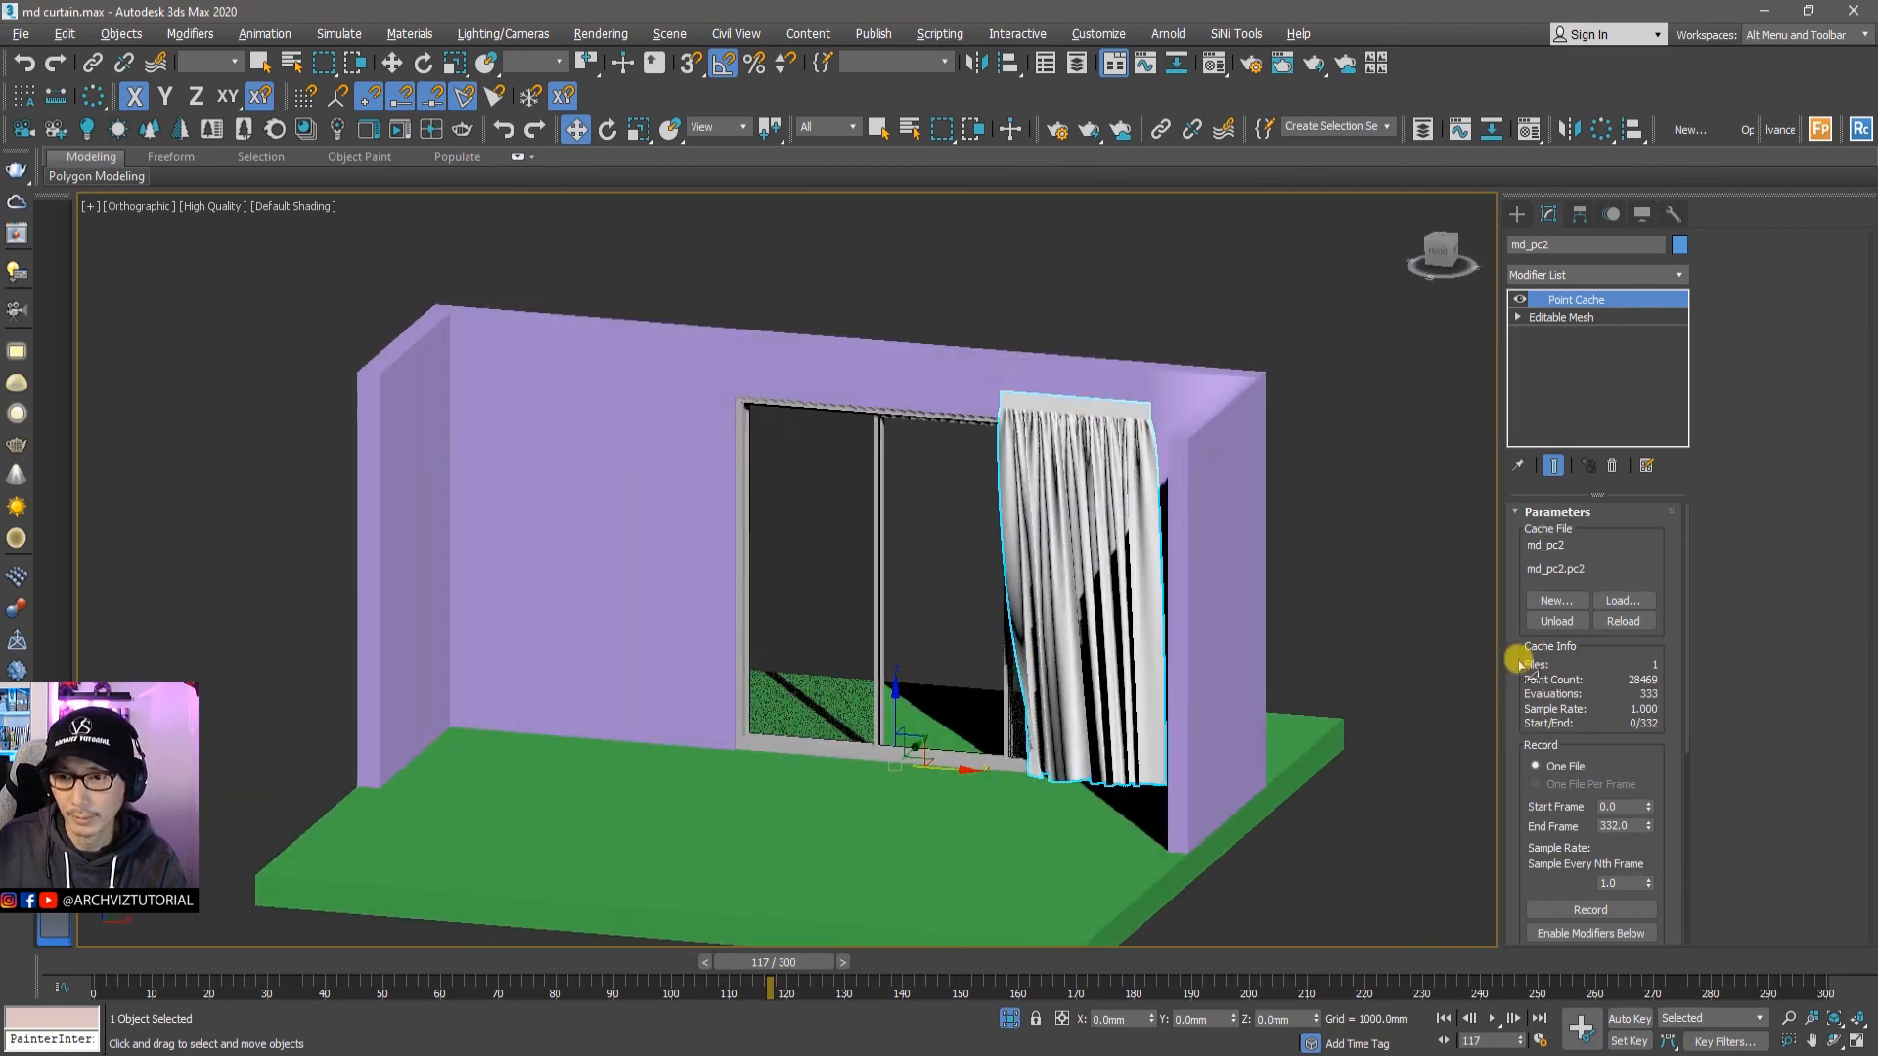
drag(1536, 810, 1522, 724)
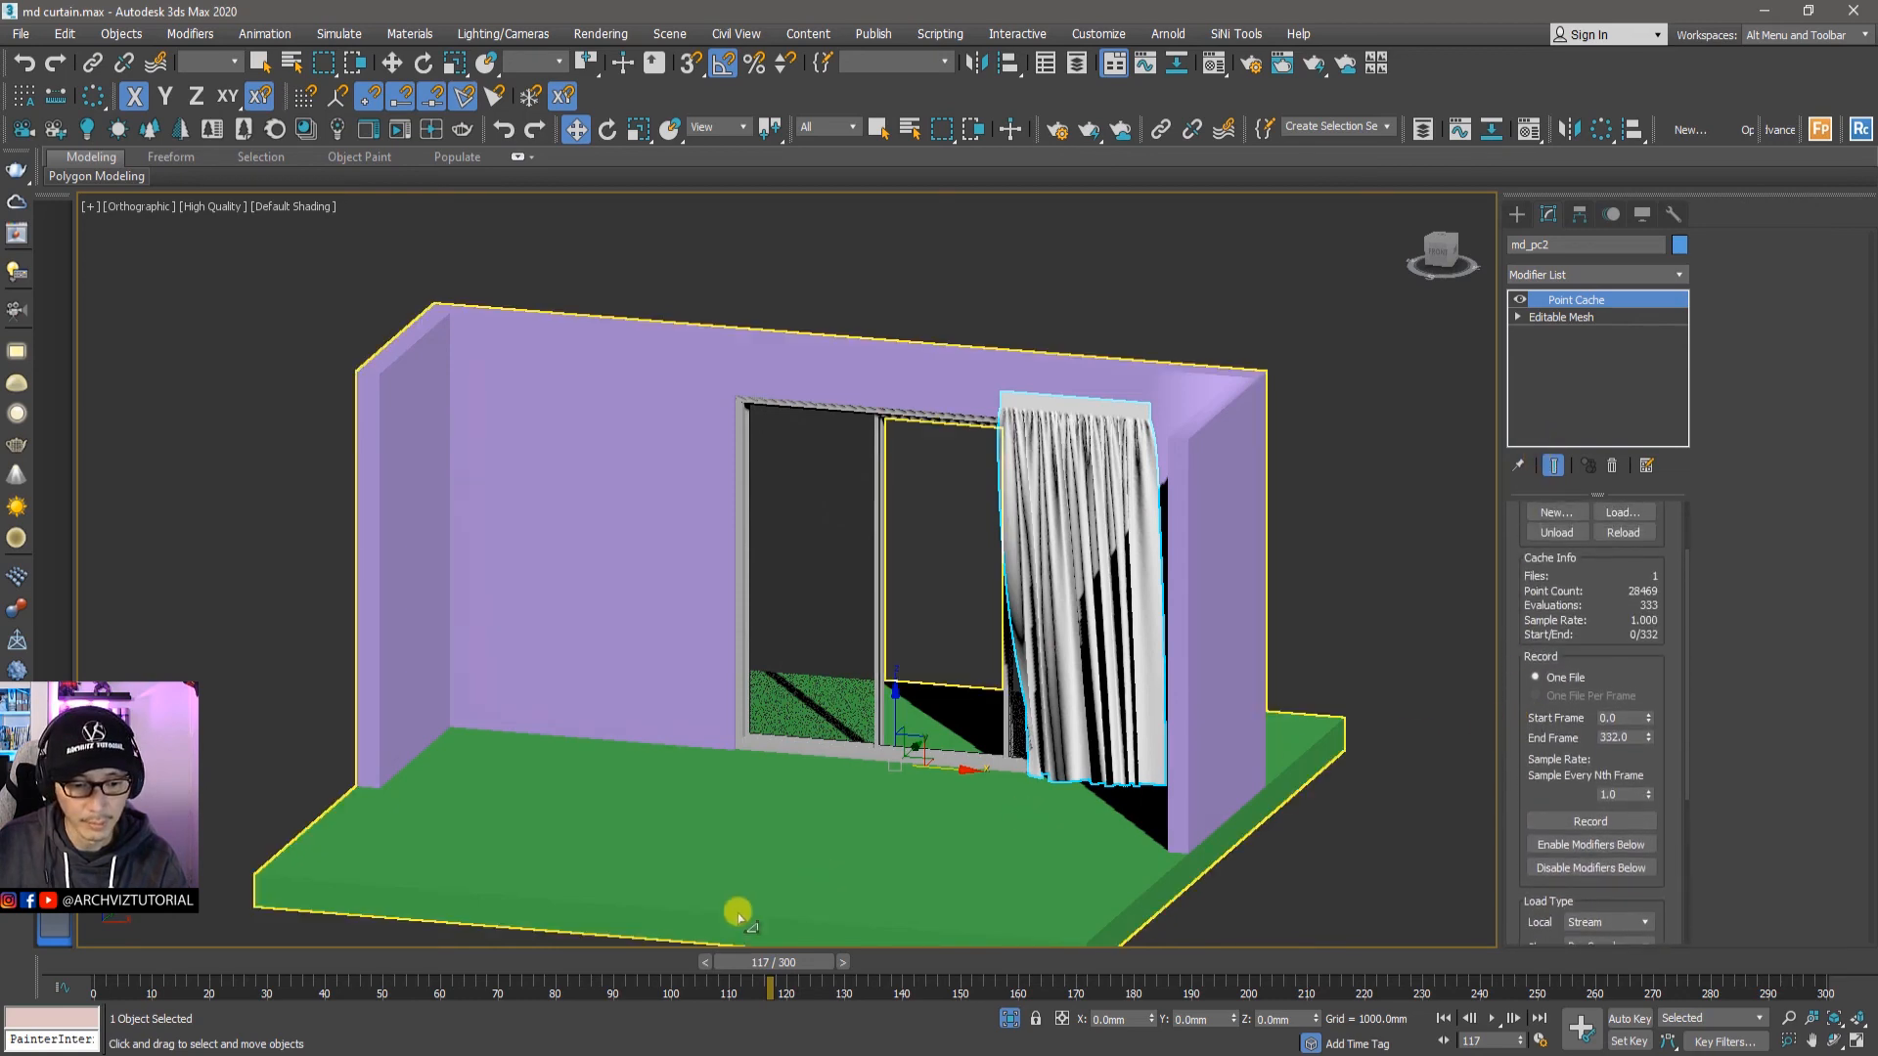
Step: Switch to Marvelous Designer, select the curtain, play its recorded animation up to frame 64 and rewind to the start
mouse_move(638, 1052)
click(795, 934)
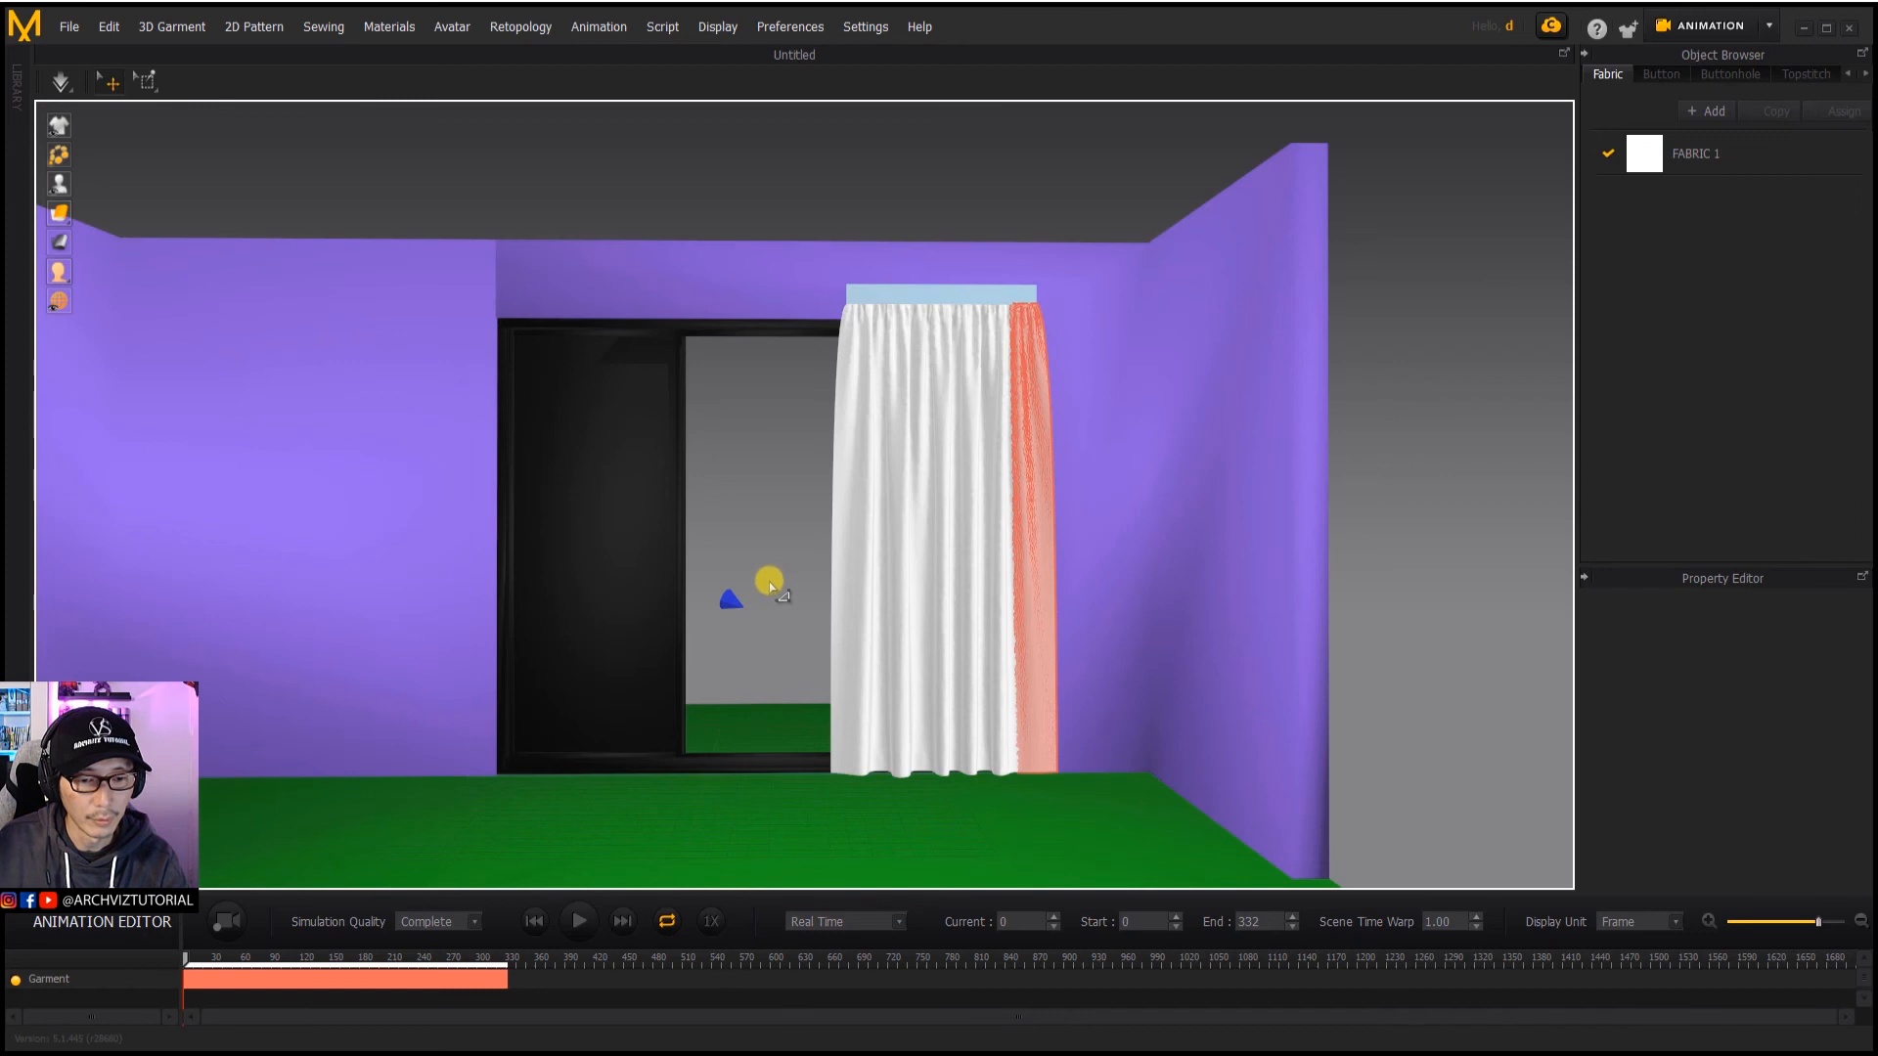
click(847, 572)
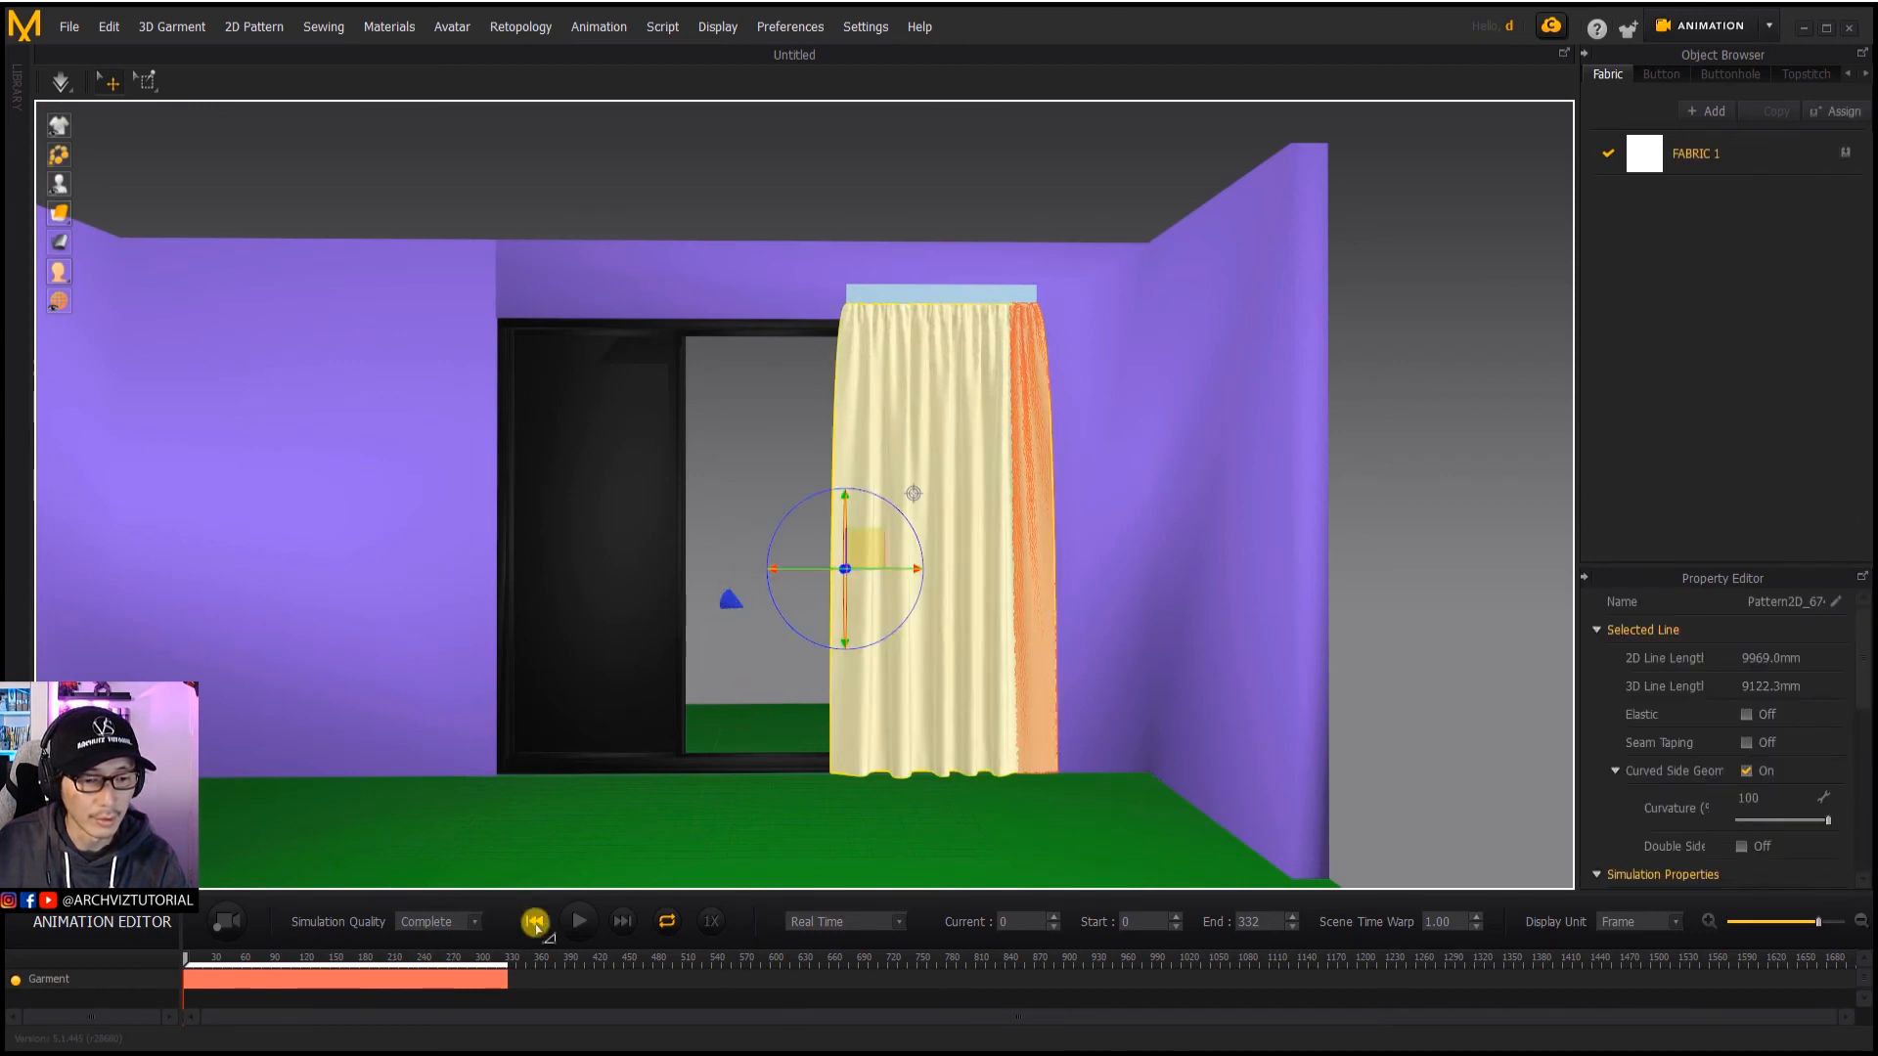
click(576, 922)
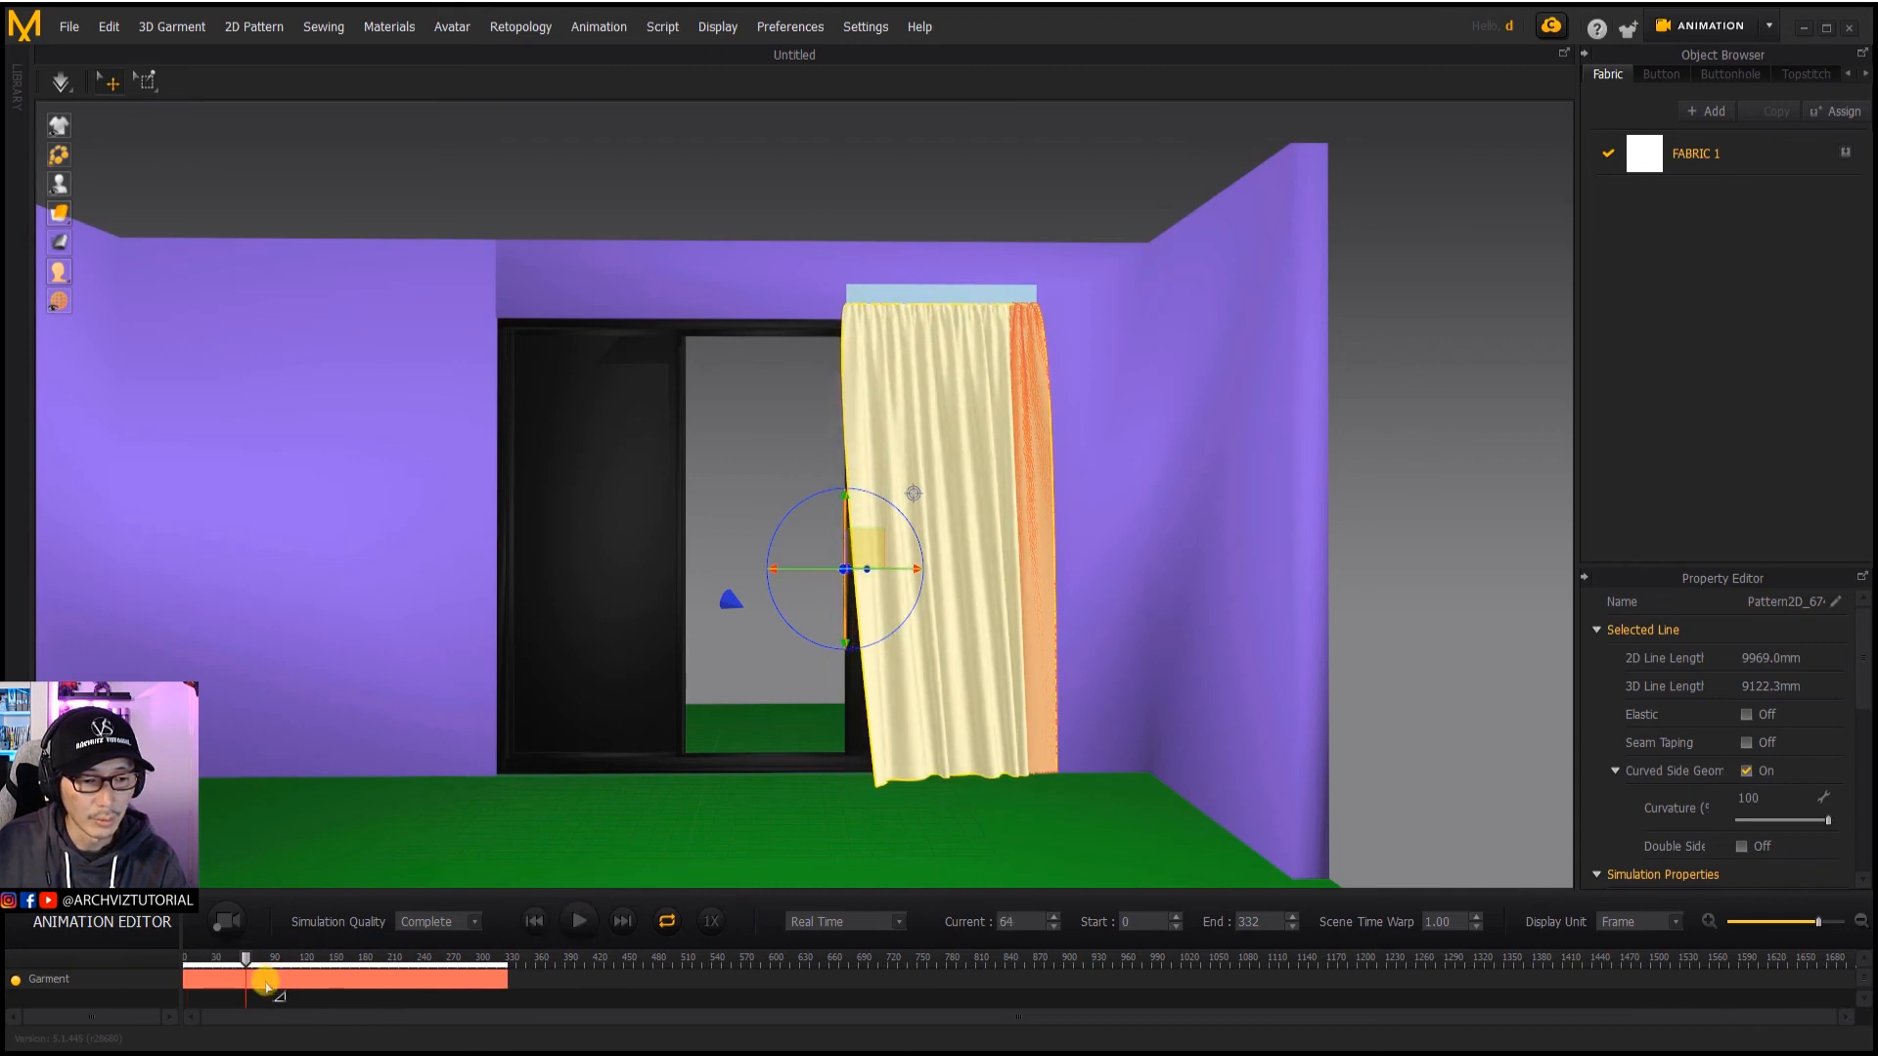
right_click(266, 981)
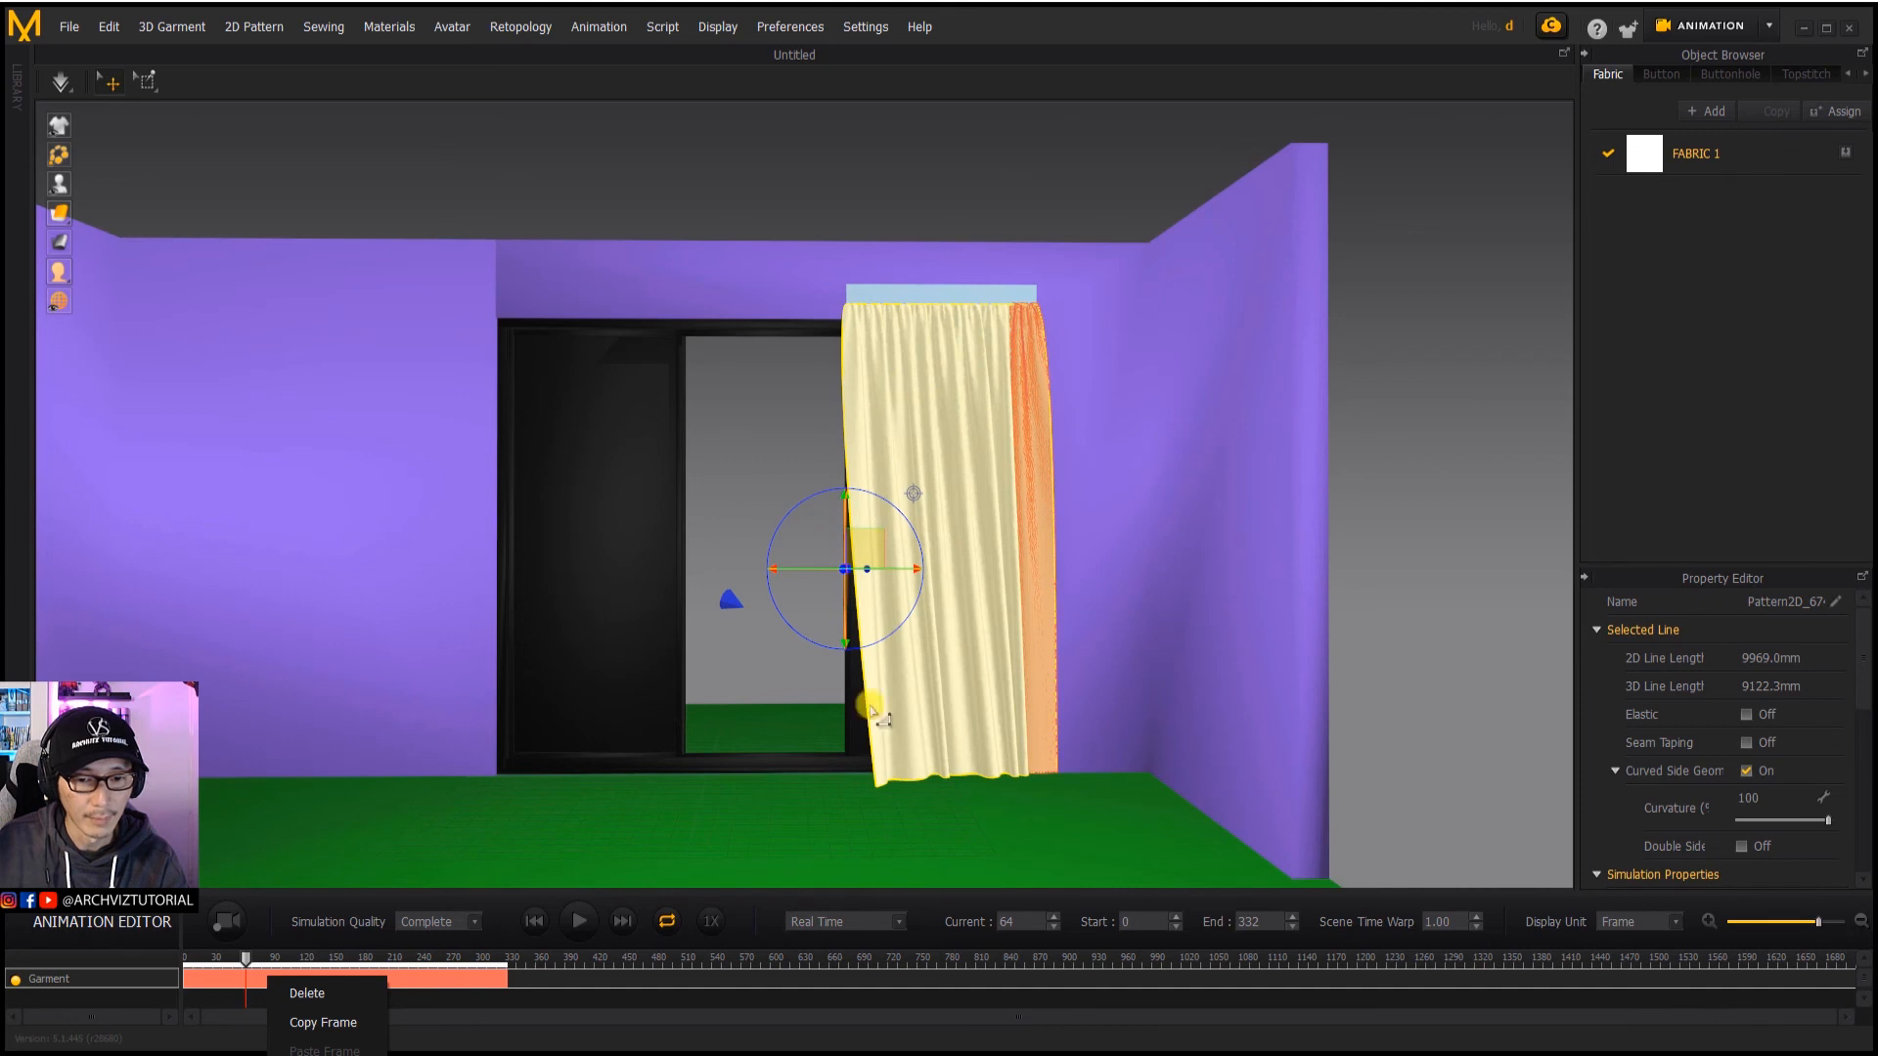
click(533, 929)
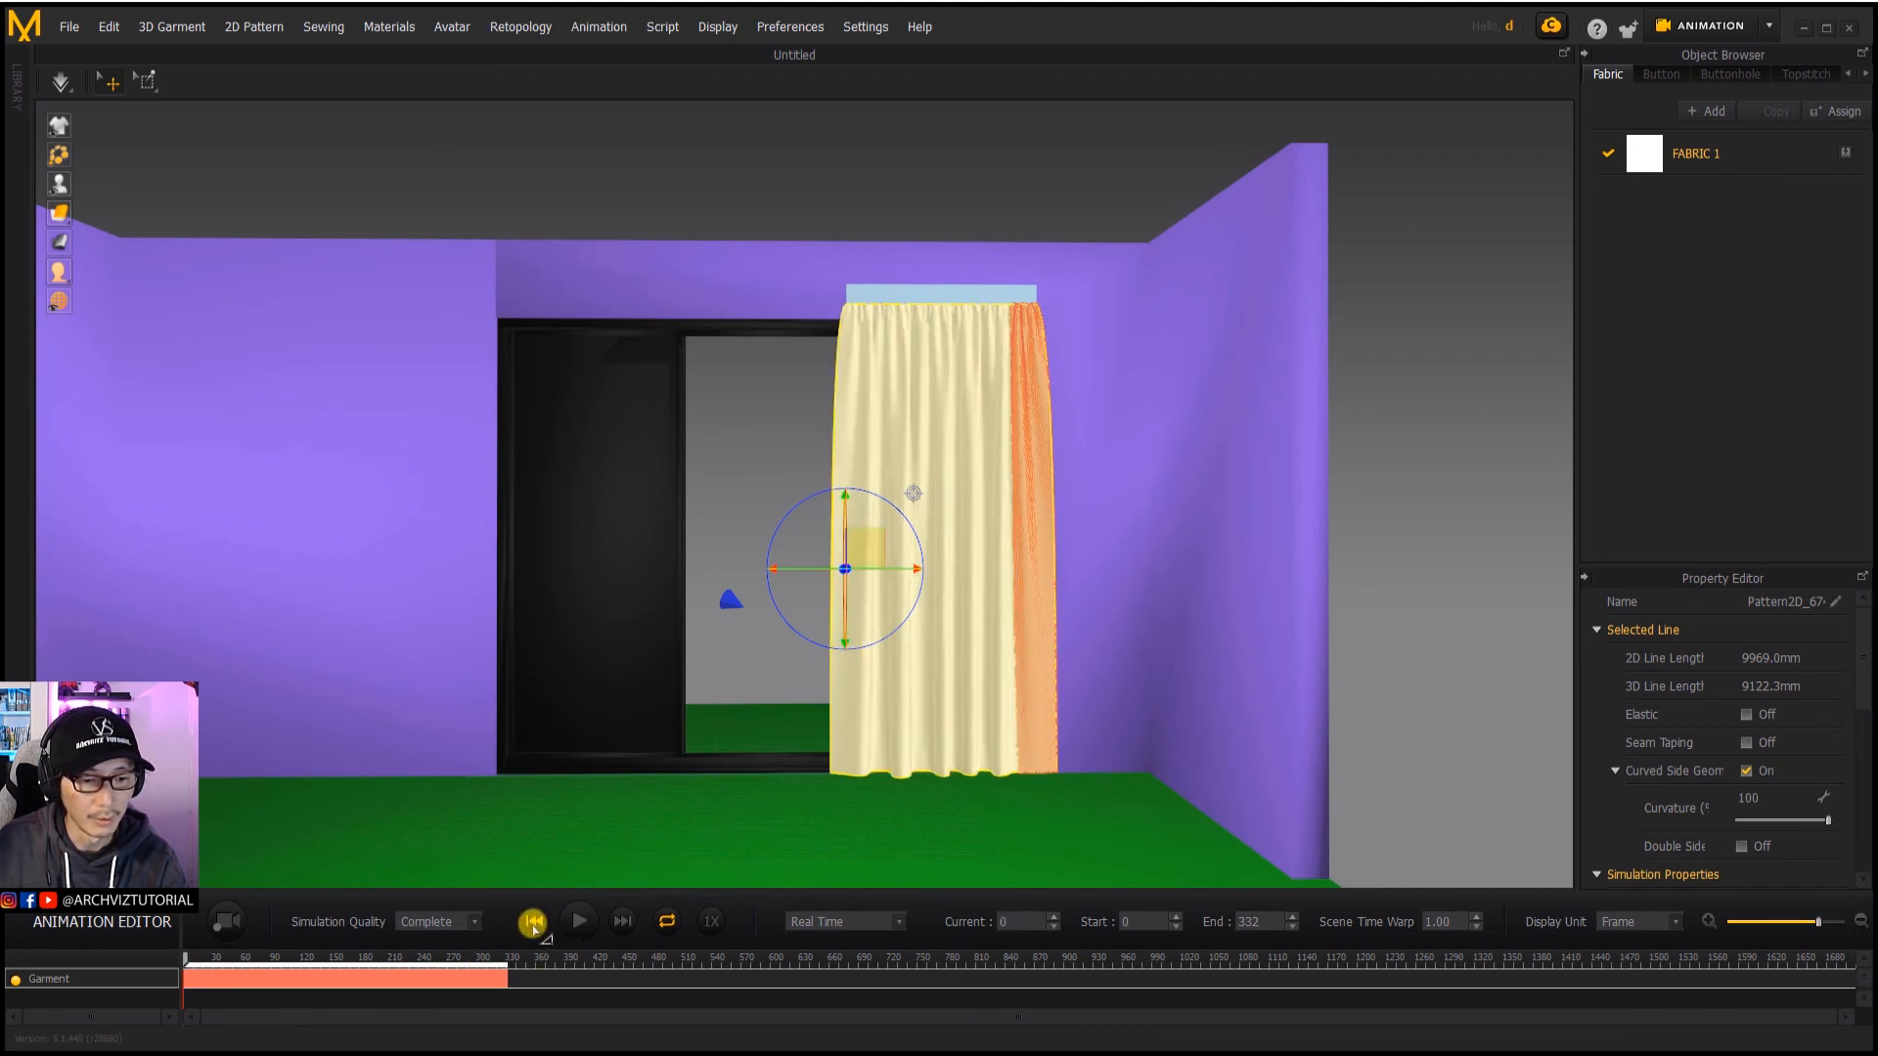
Step: Delete the recorded garment animation from the timeline and deselect the curtain
right_click(440, 981)
click(479, 994)
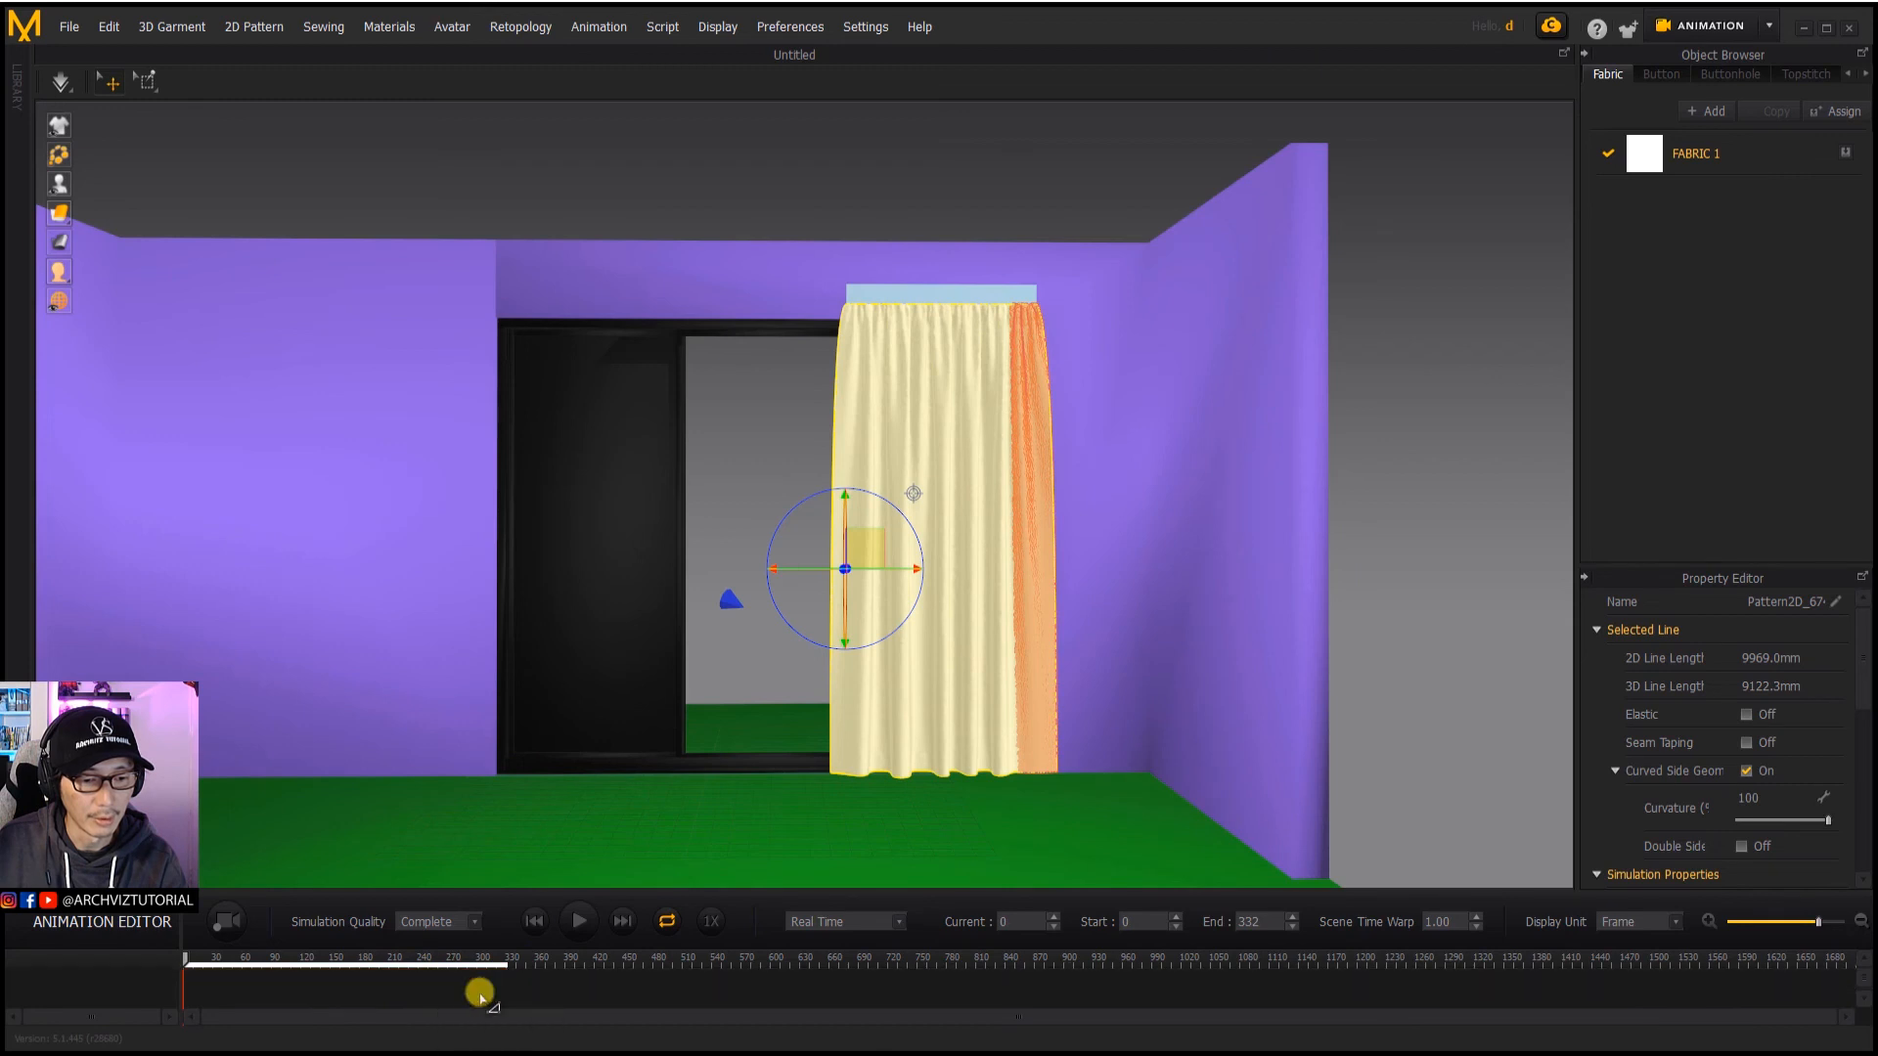
click(745, 636)
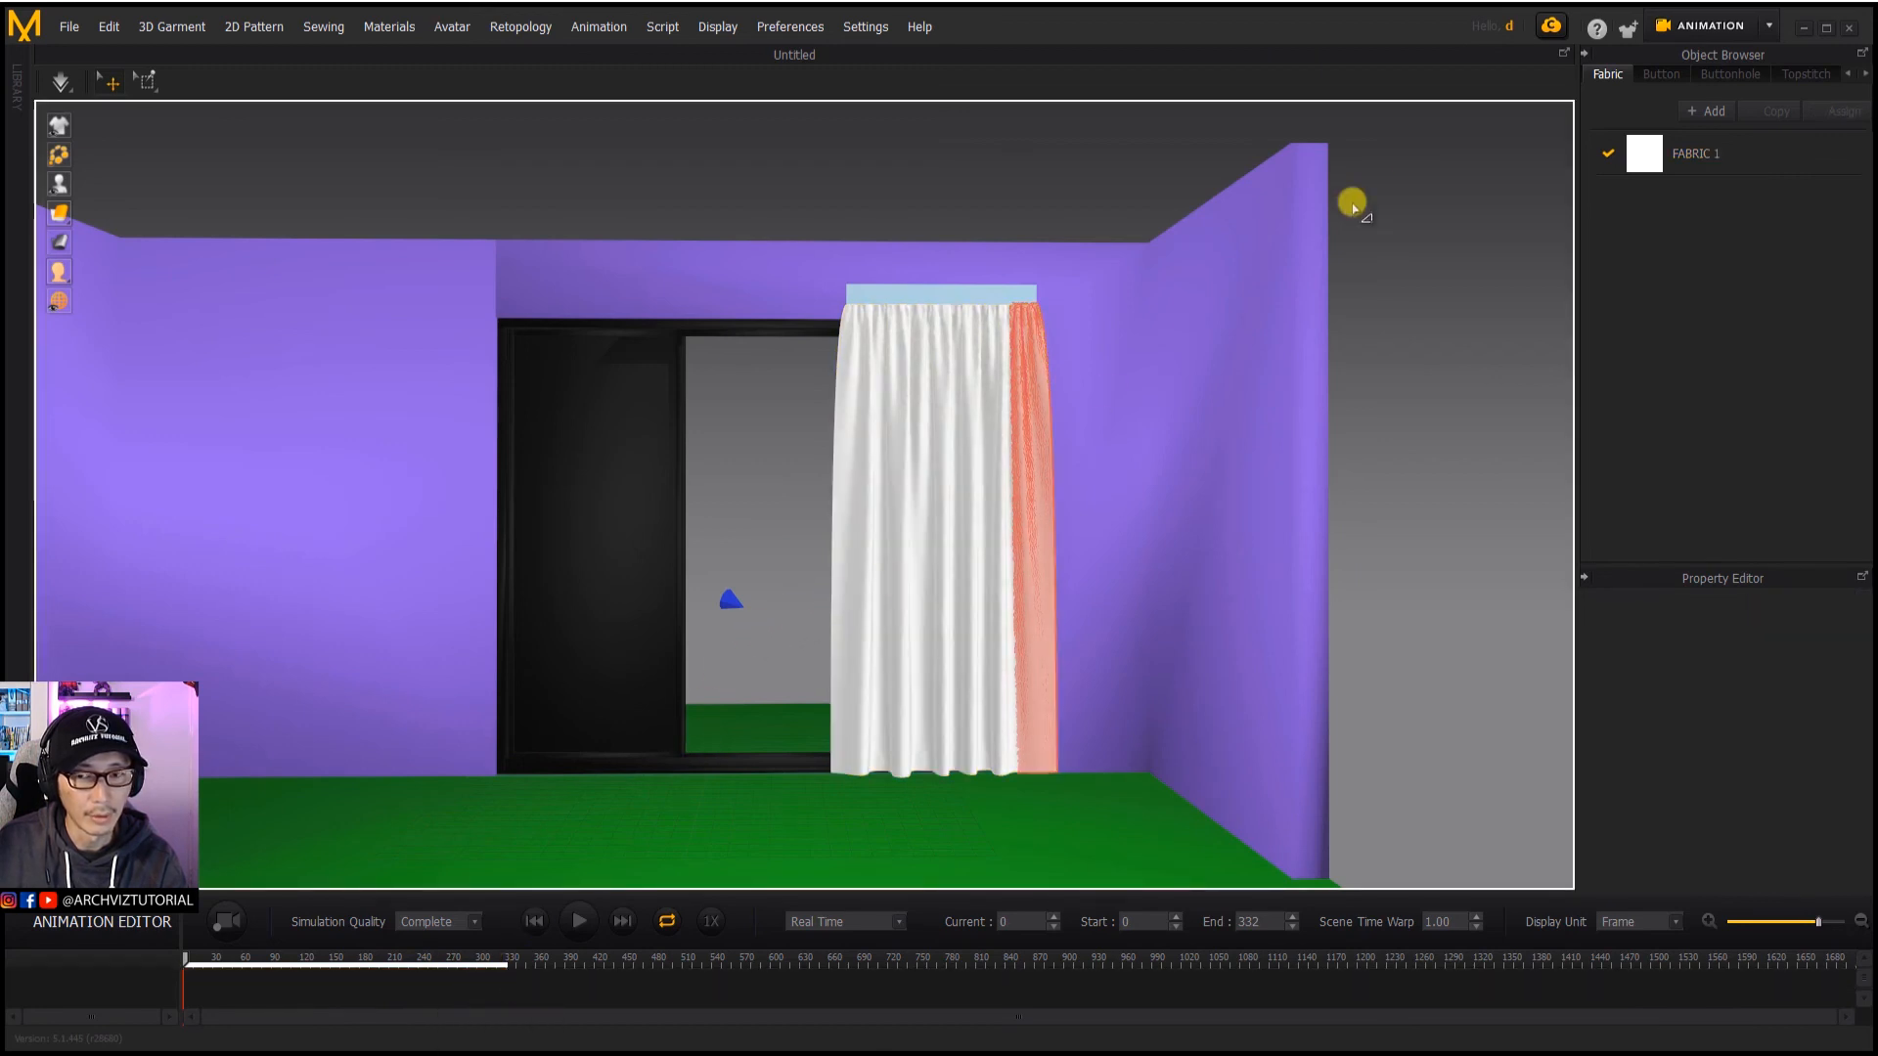
Step: Switch to the Simulation workspace and return to the Animation workspace
click(1713, 37)
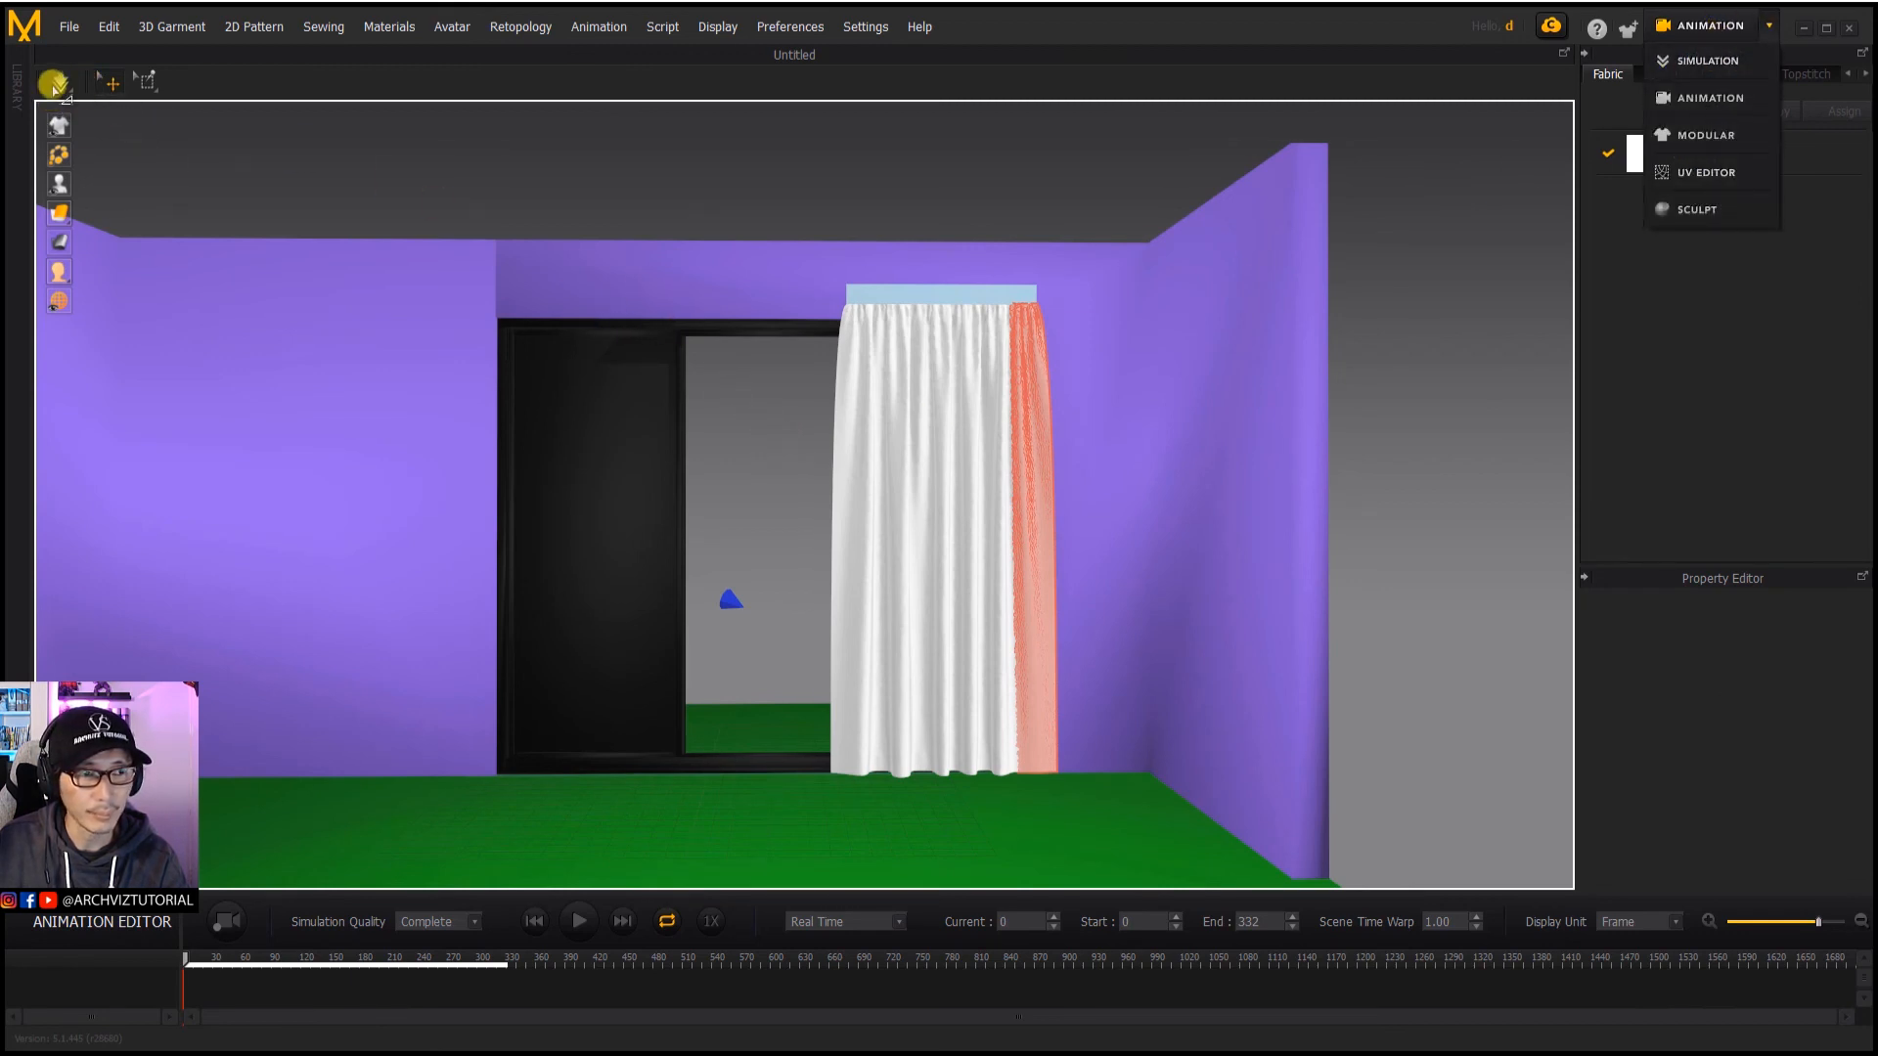
click(1654, 65)
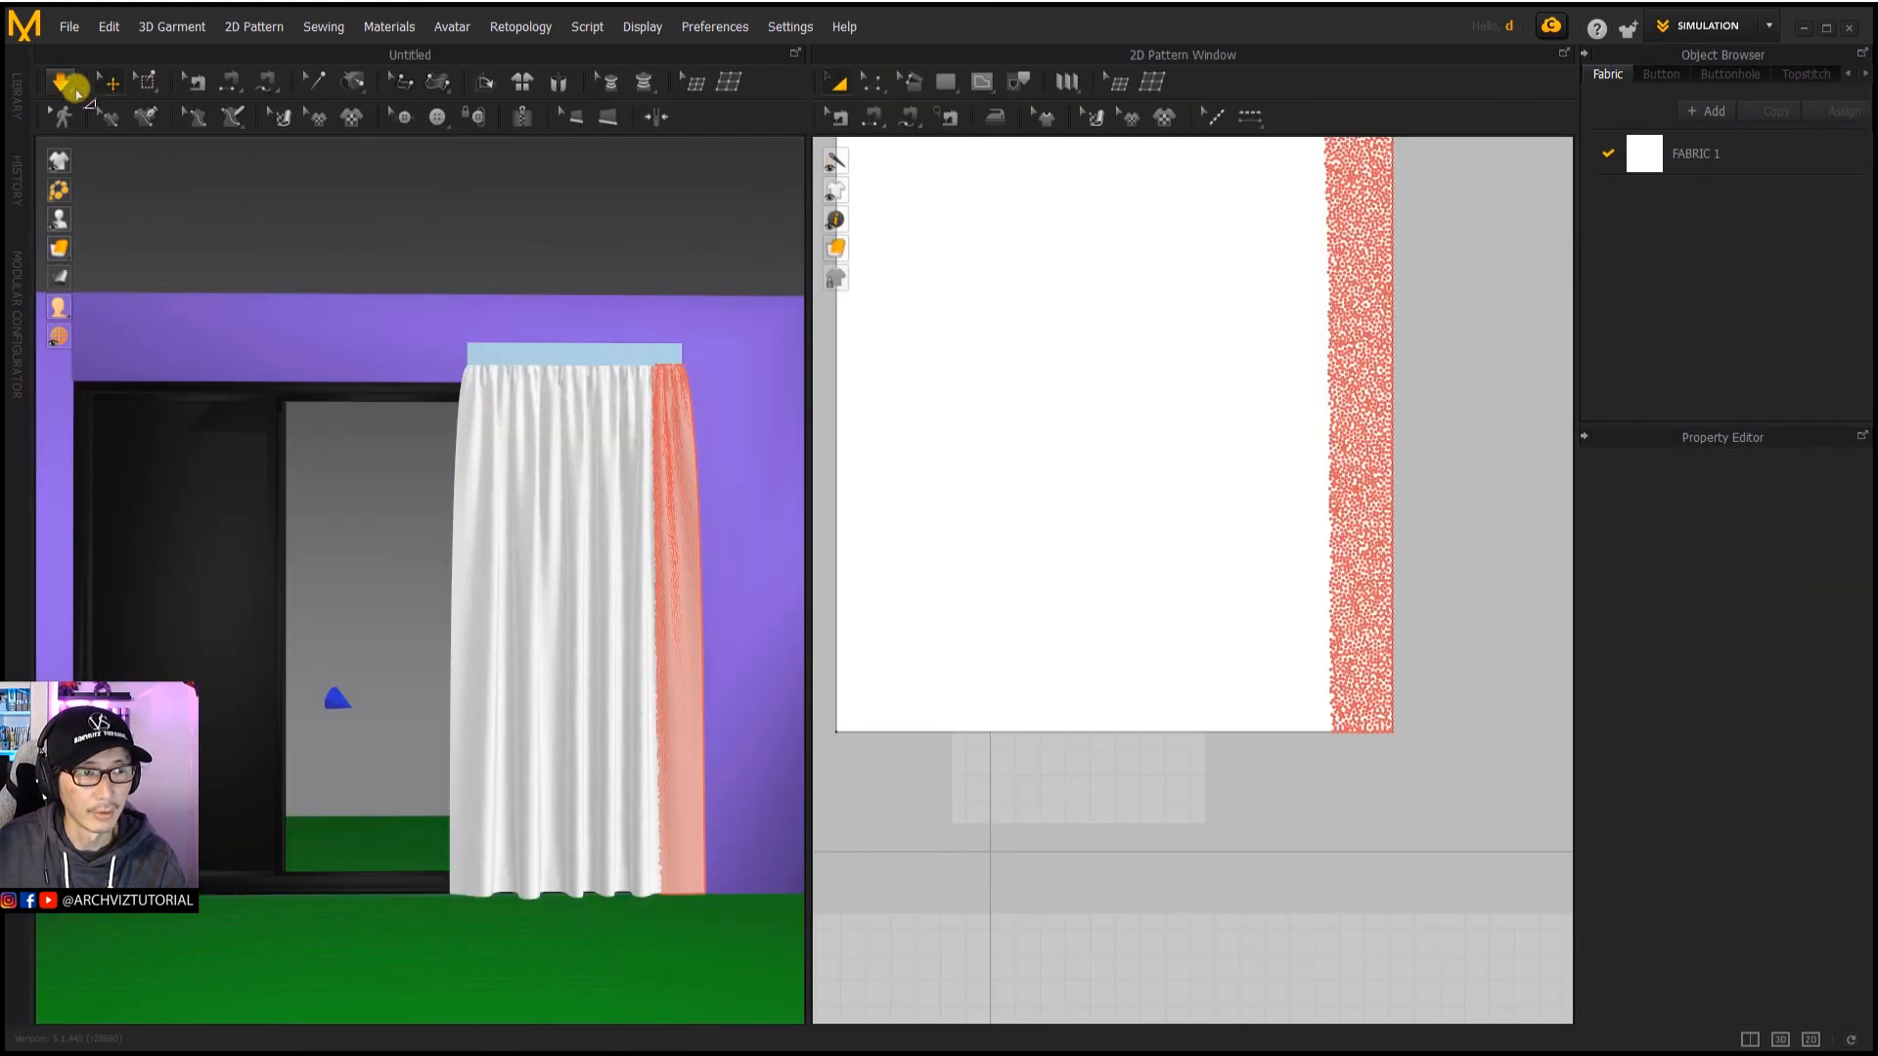
click(1702, 30)
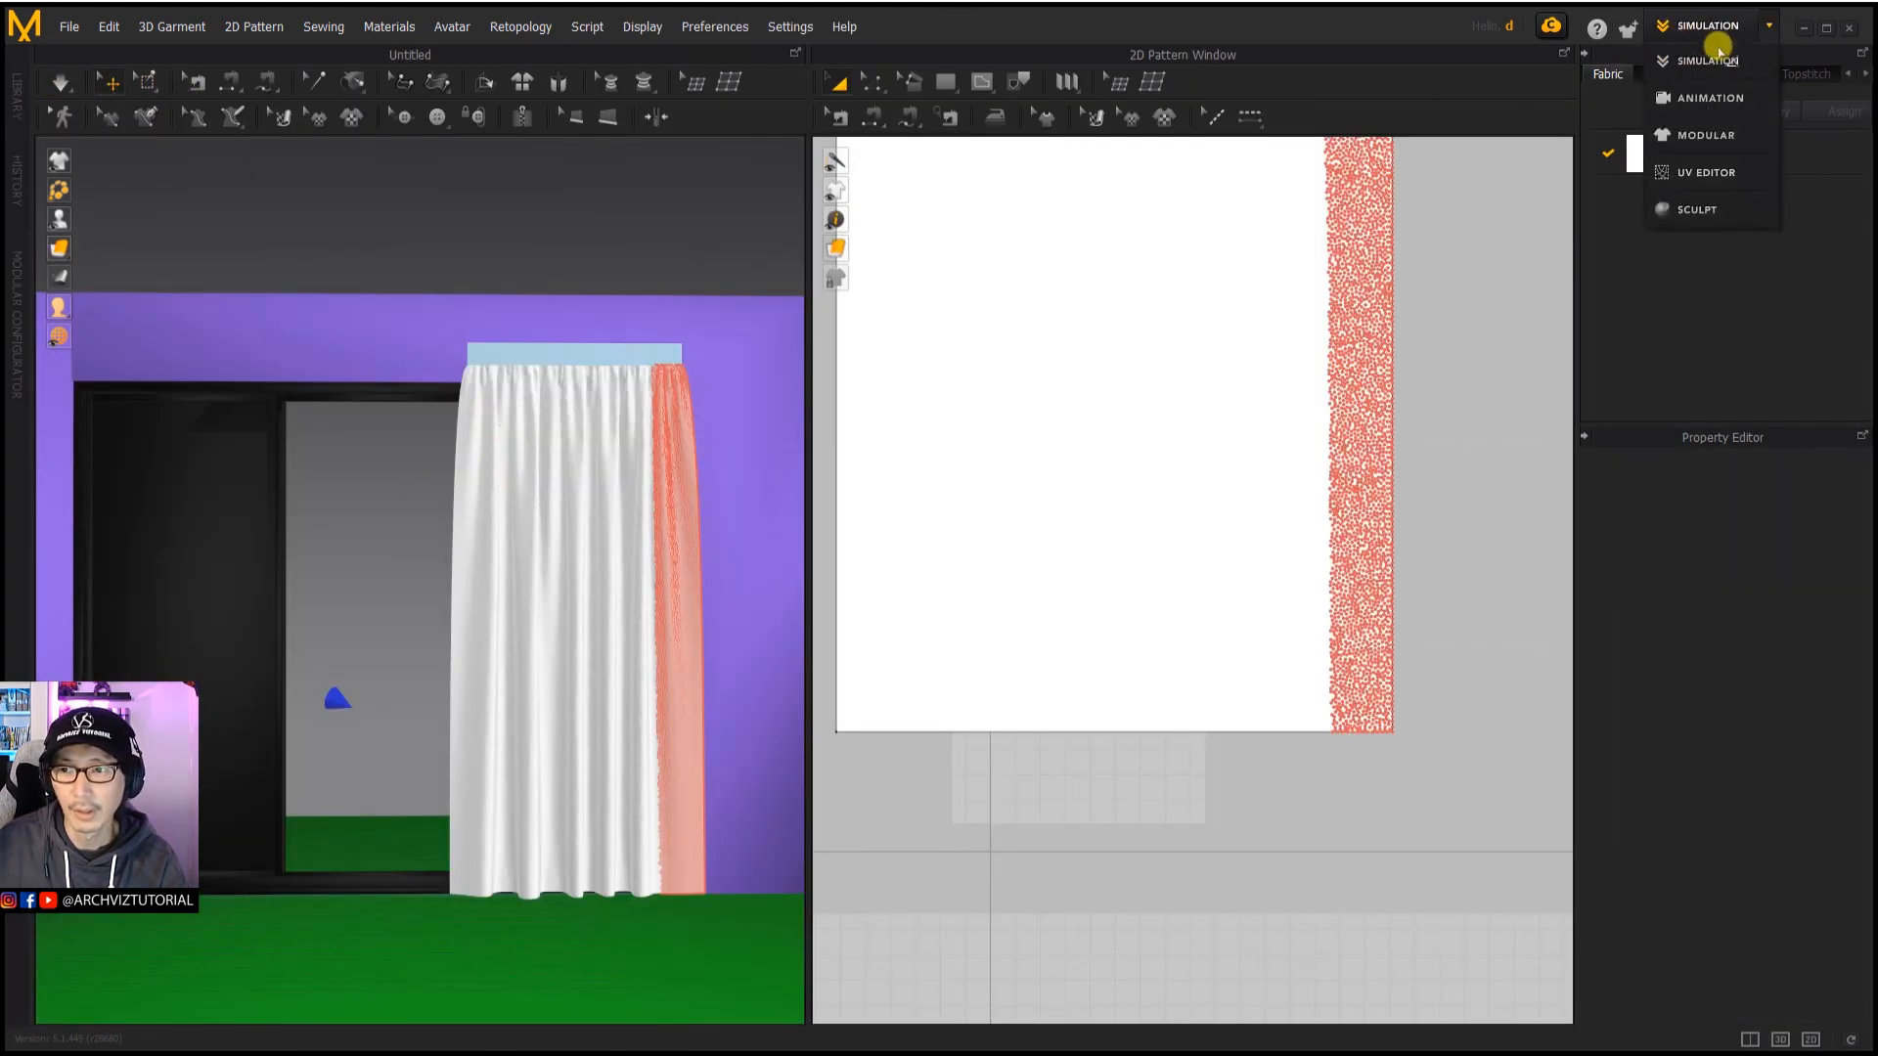
click(1707, 97)
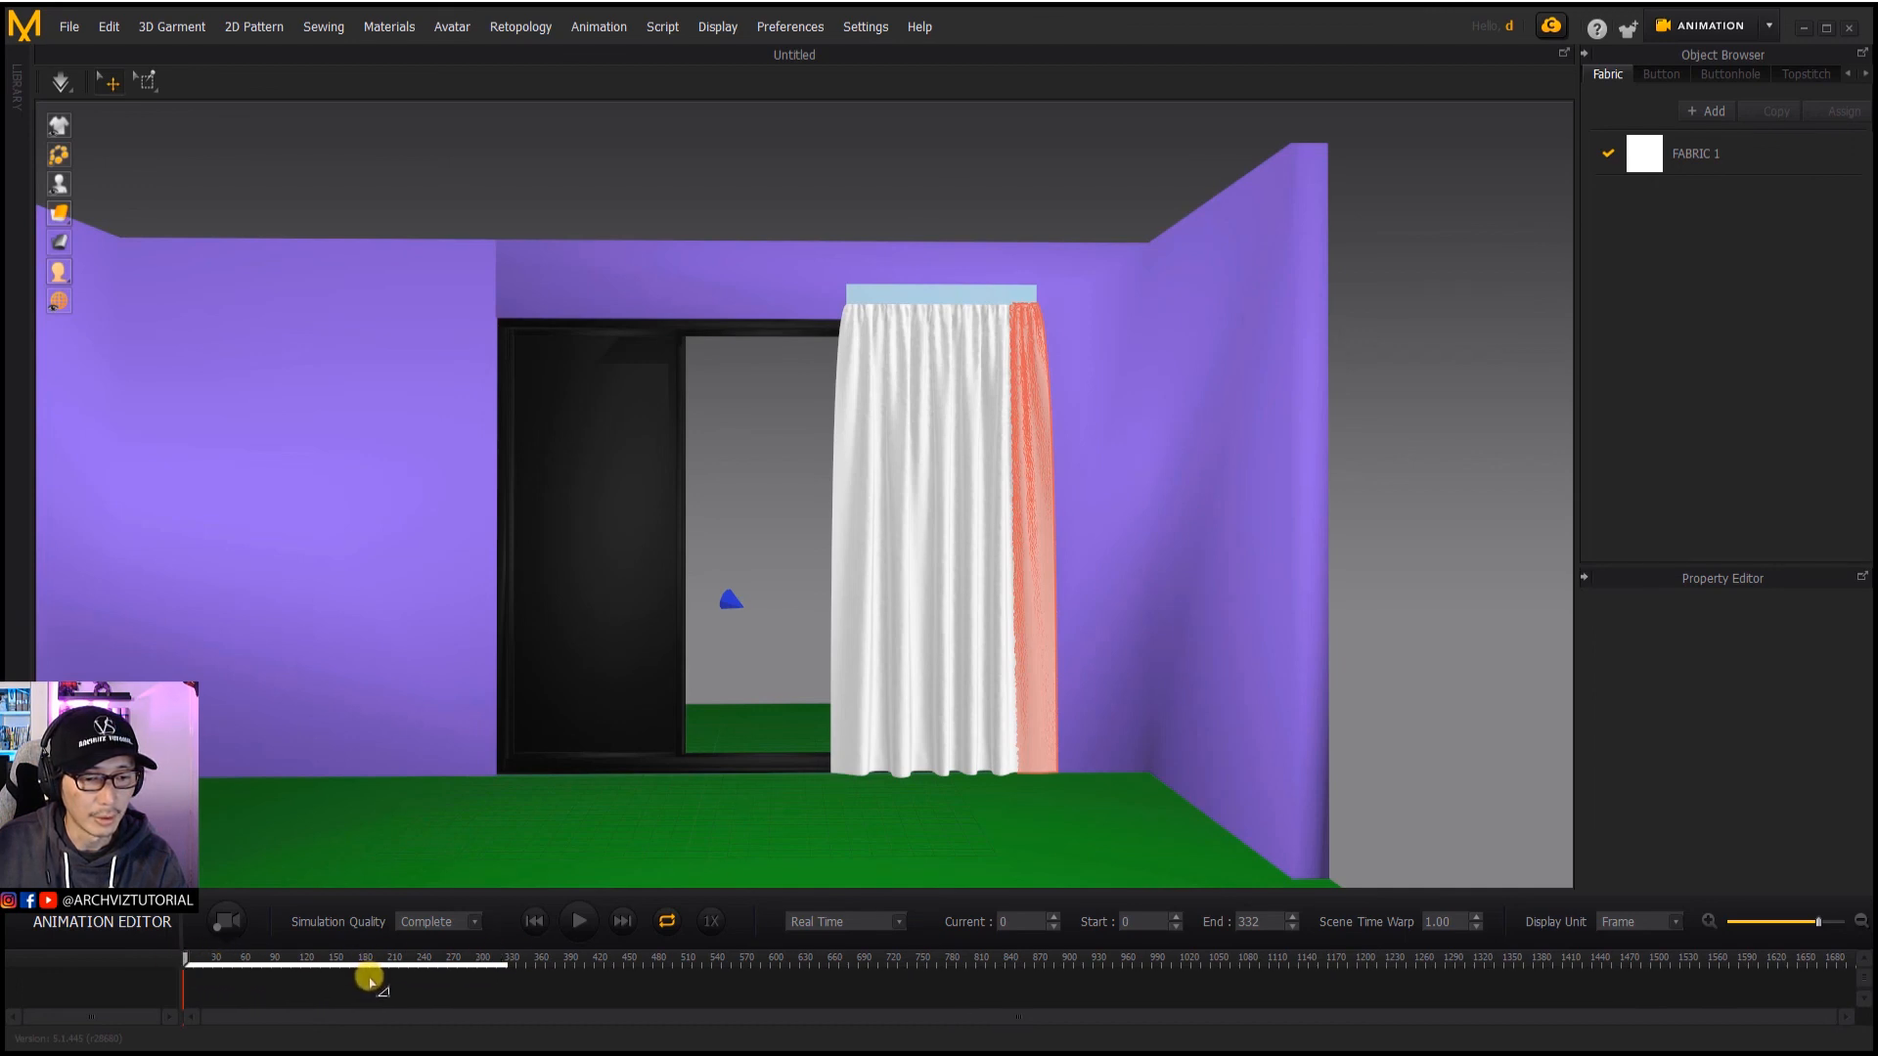
Step: Select the wind controller, record a short test of the curtain up to frame 12, rewind and delete the recorded garment clip
click(718, 620)
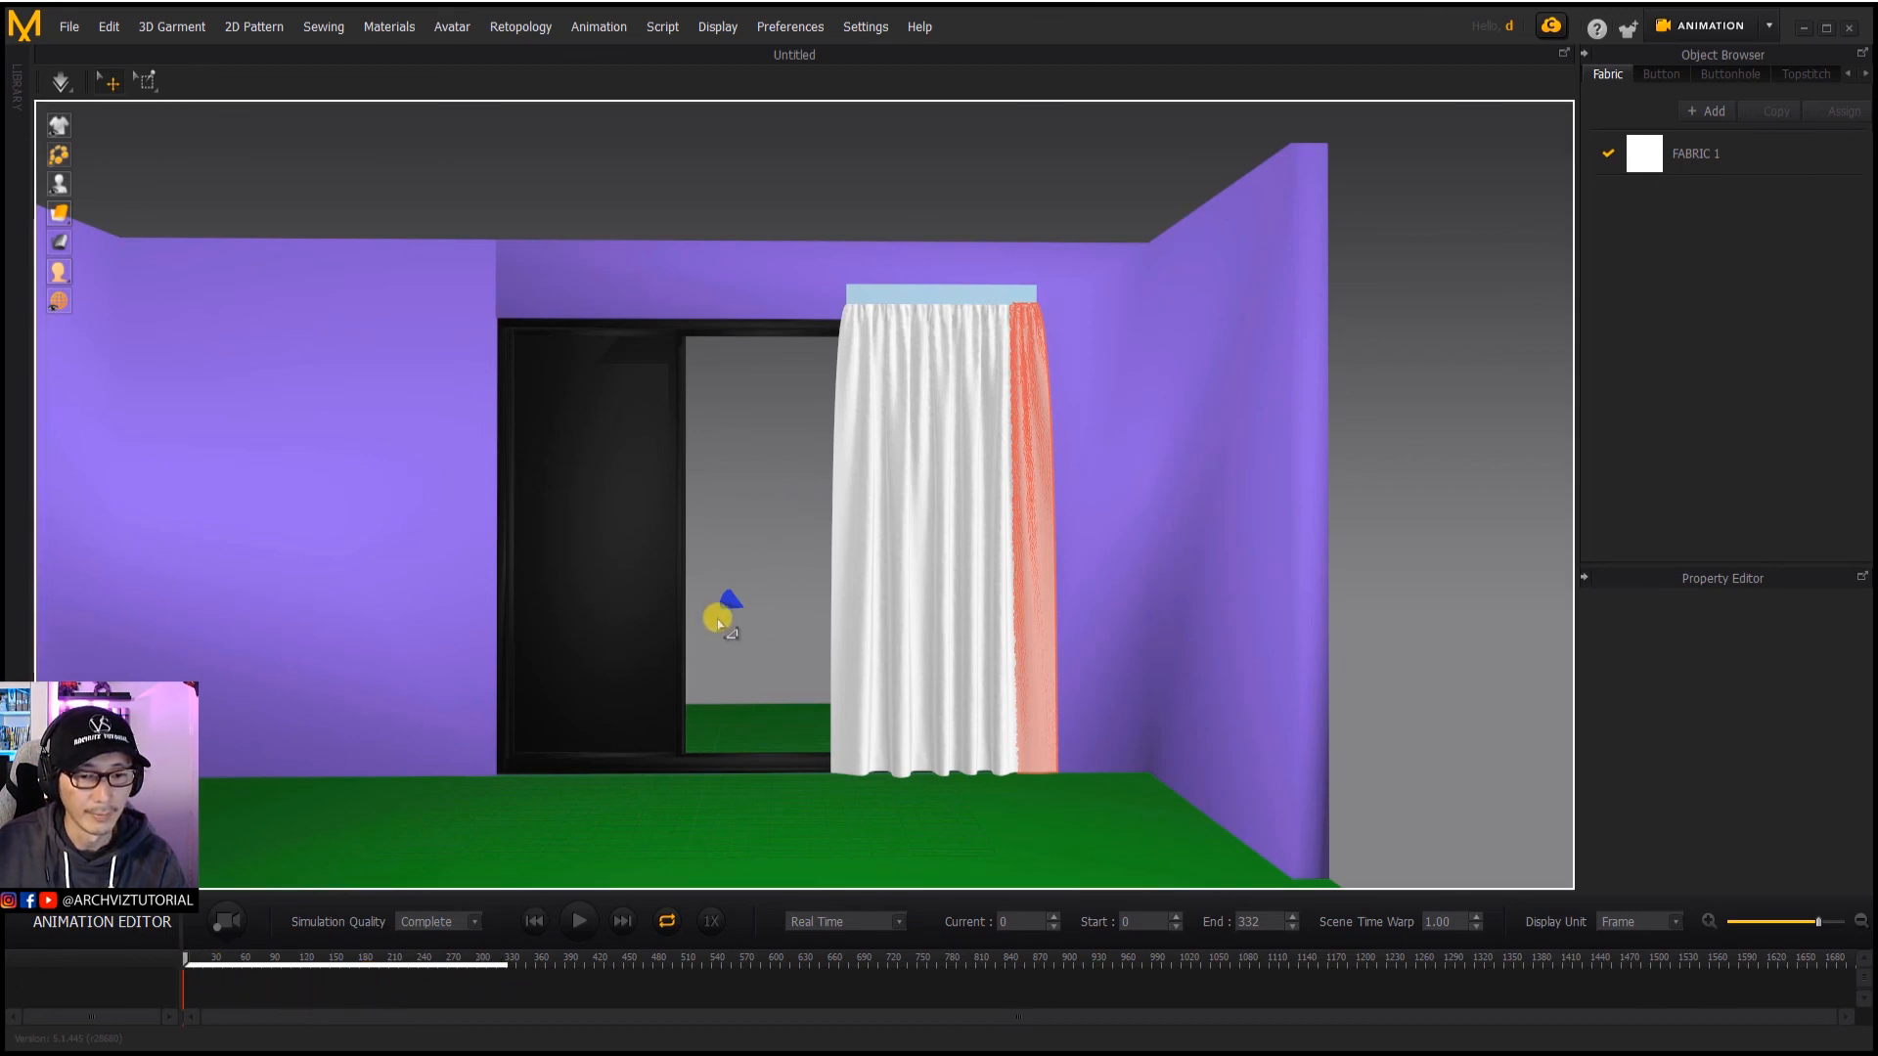
click(732, 601)
click(1751, 714)
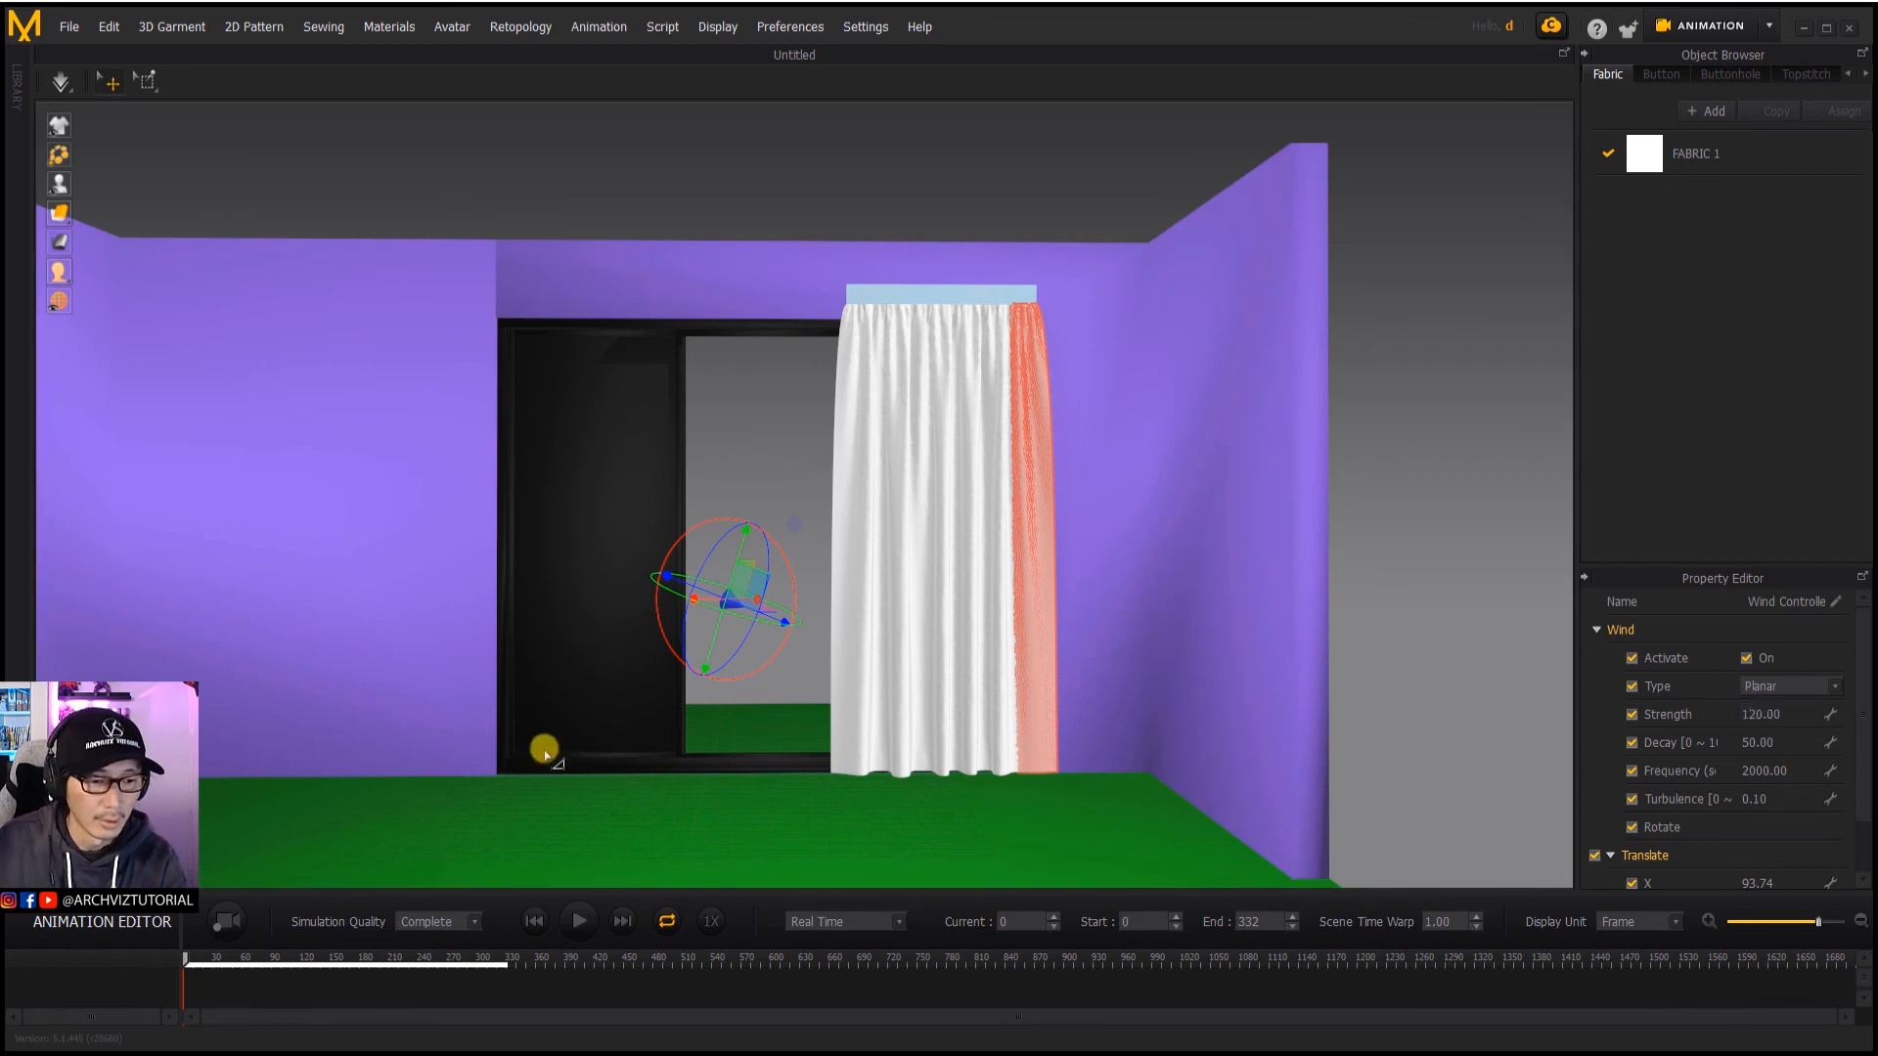
click(242, 922)
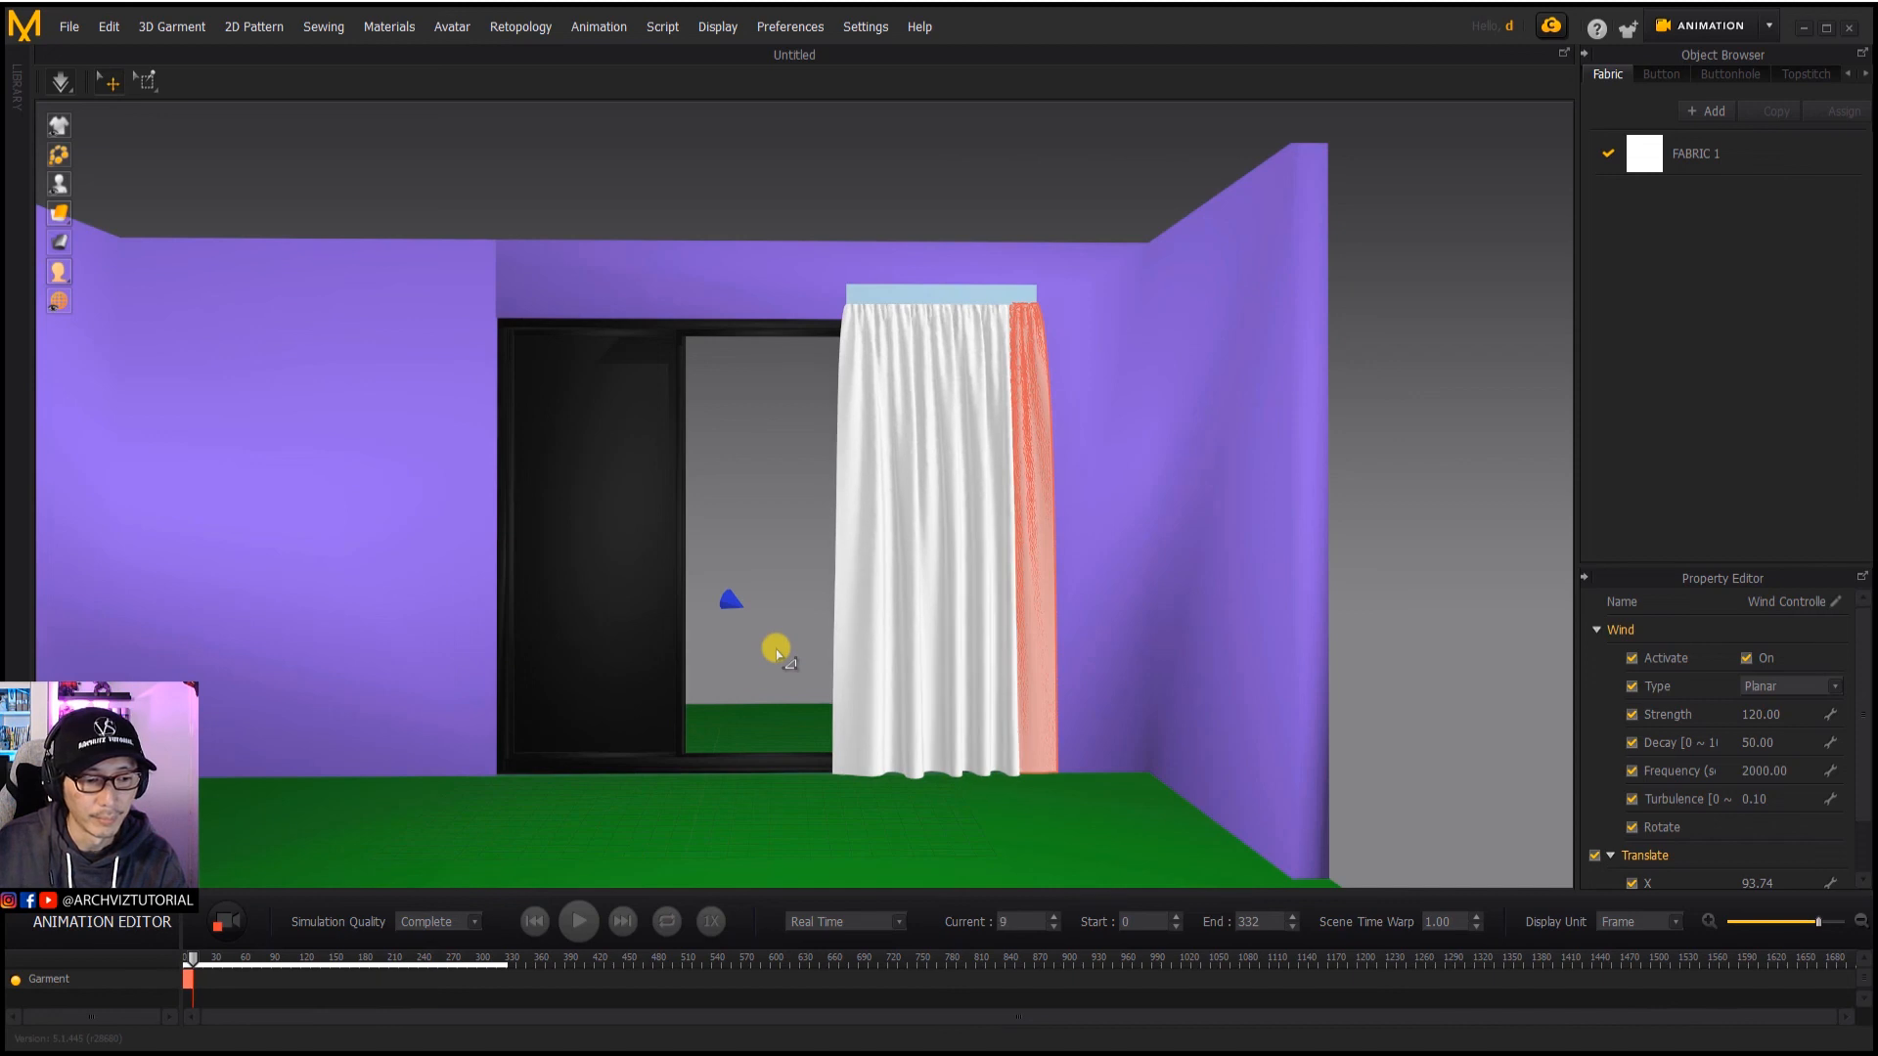
click(245, 927)
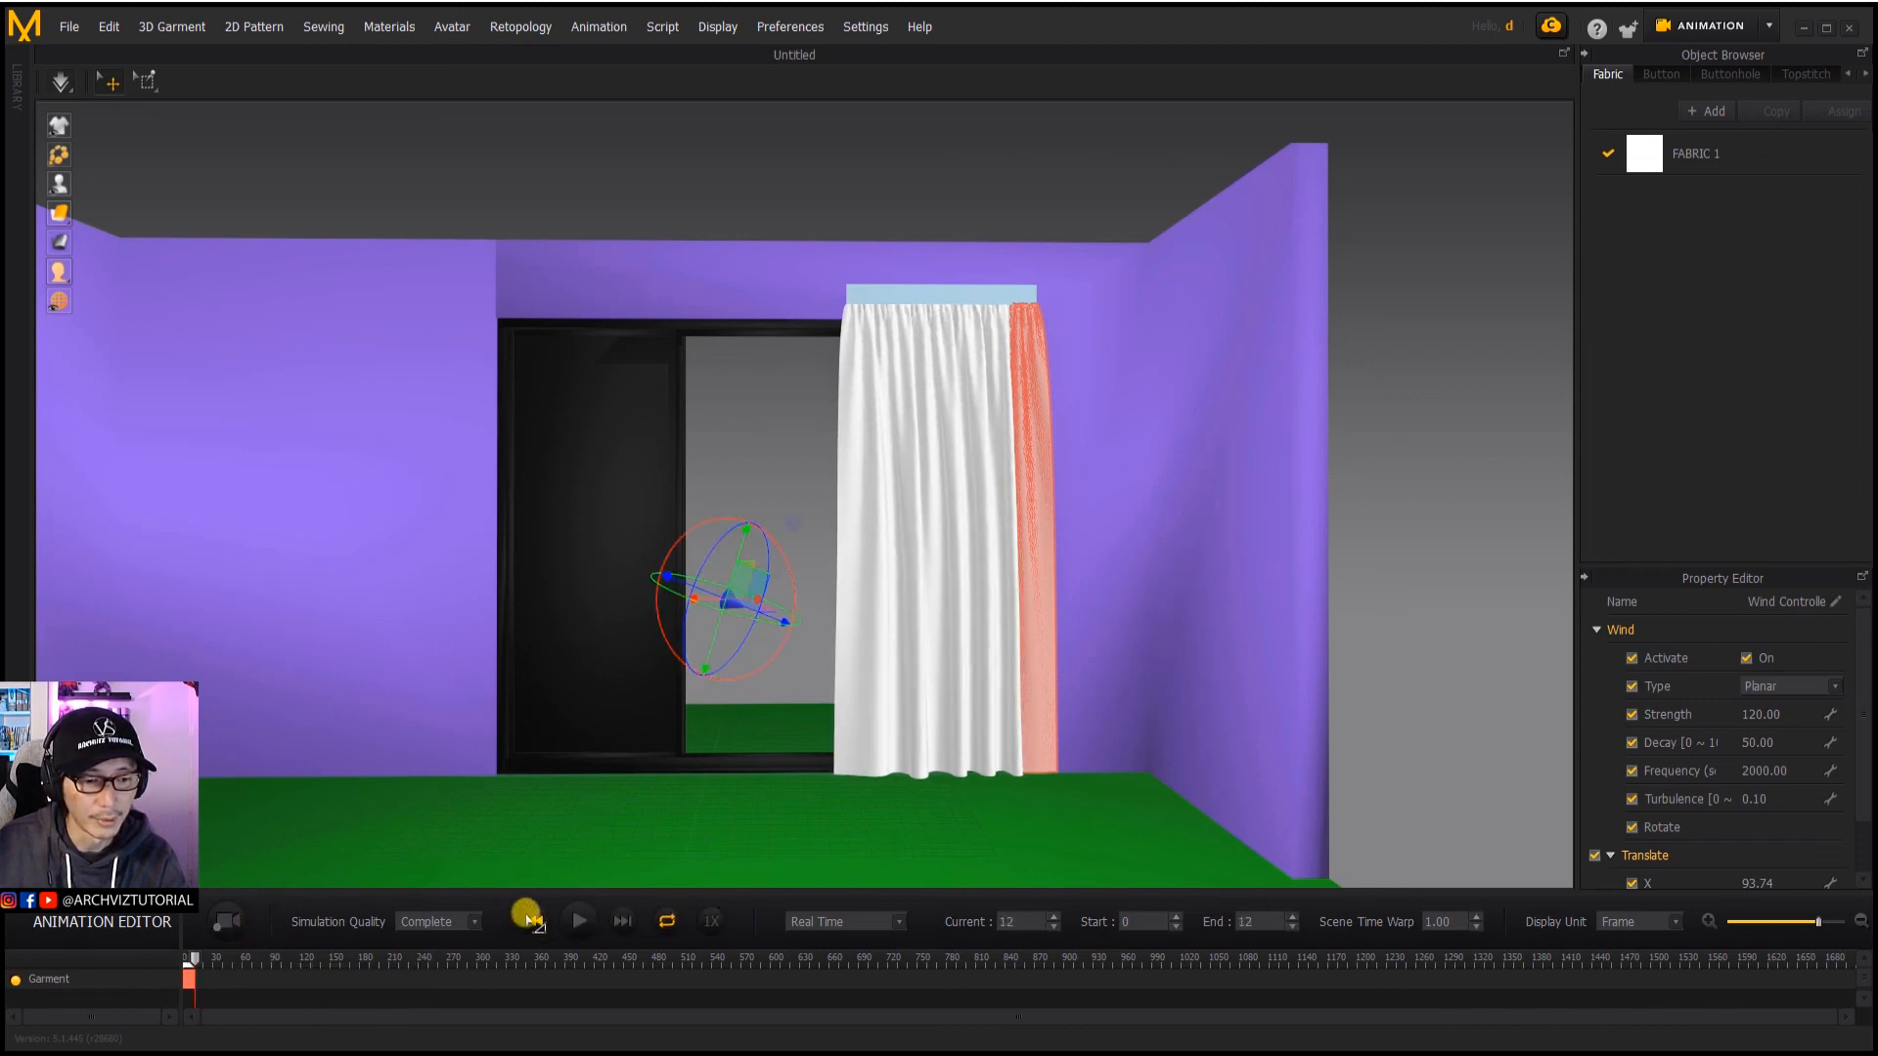
click(529, 919)
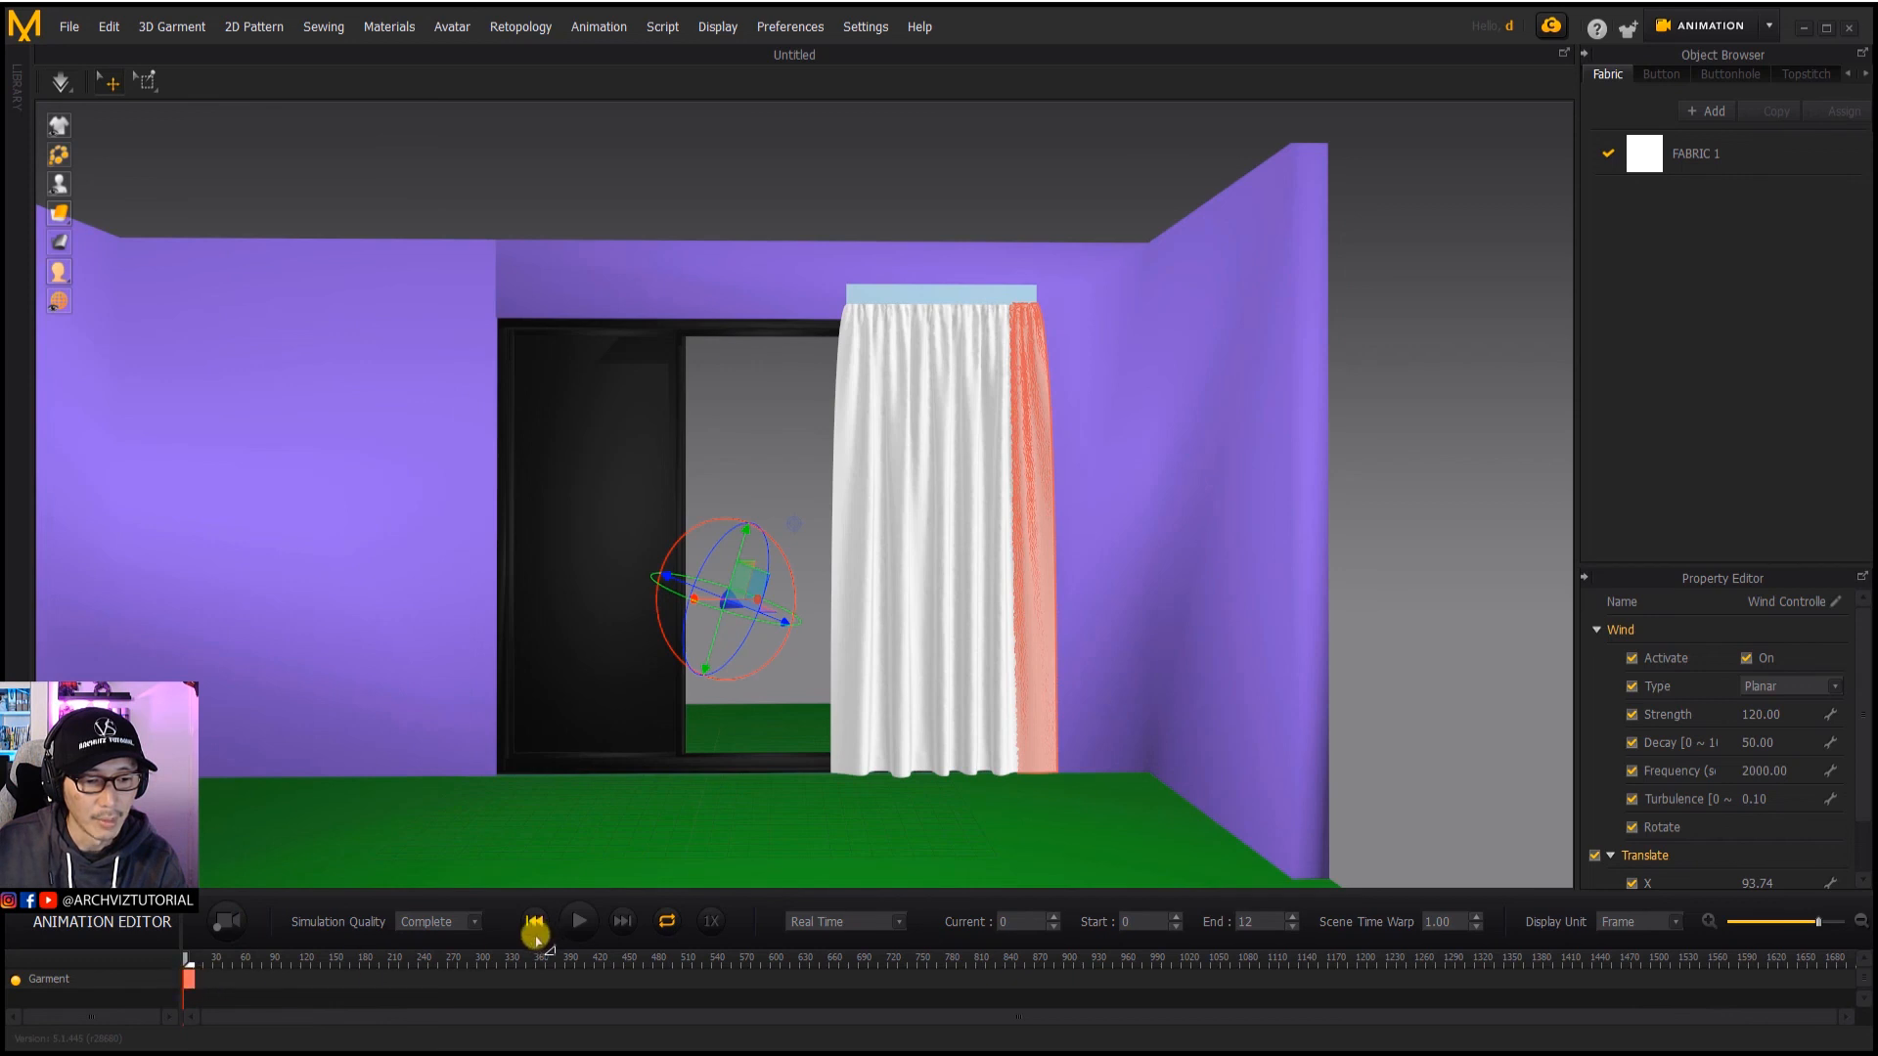
right_click(193, 978)
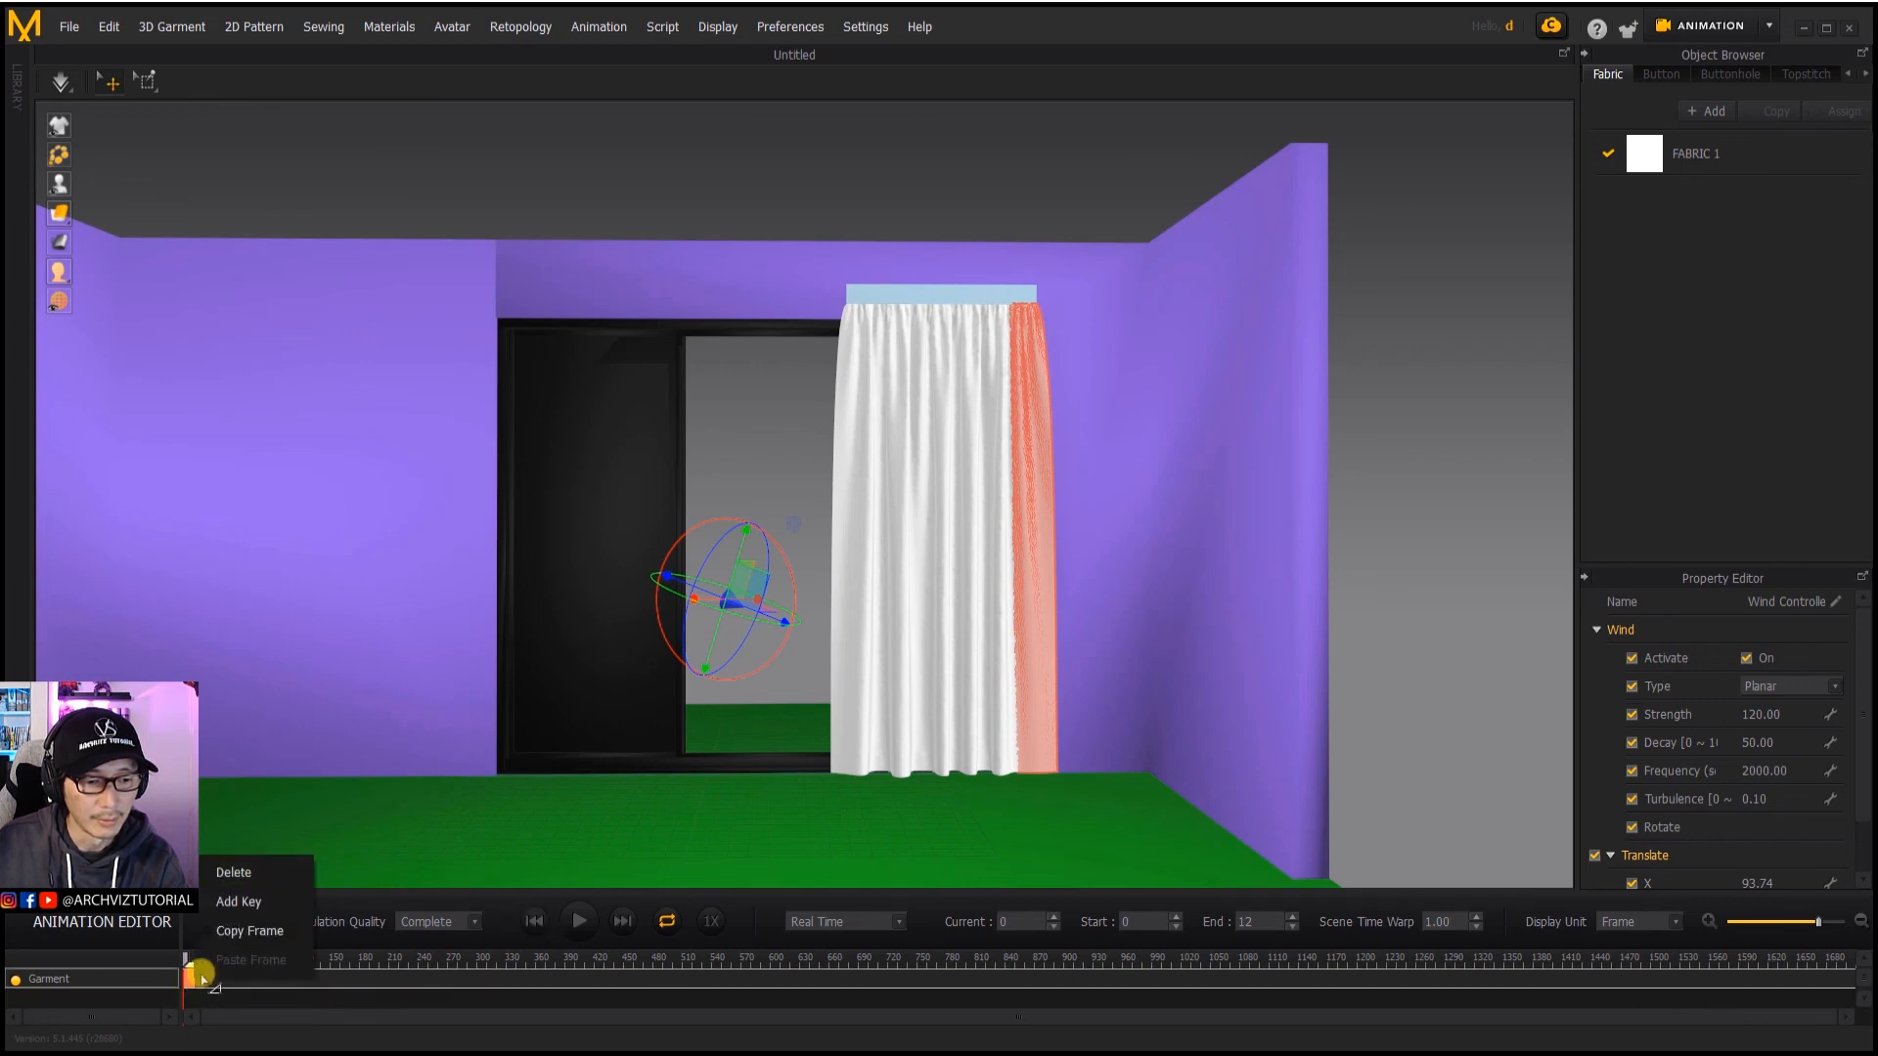
click(240, 869)
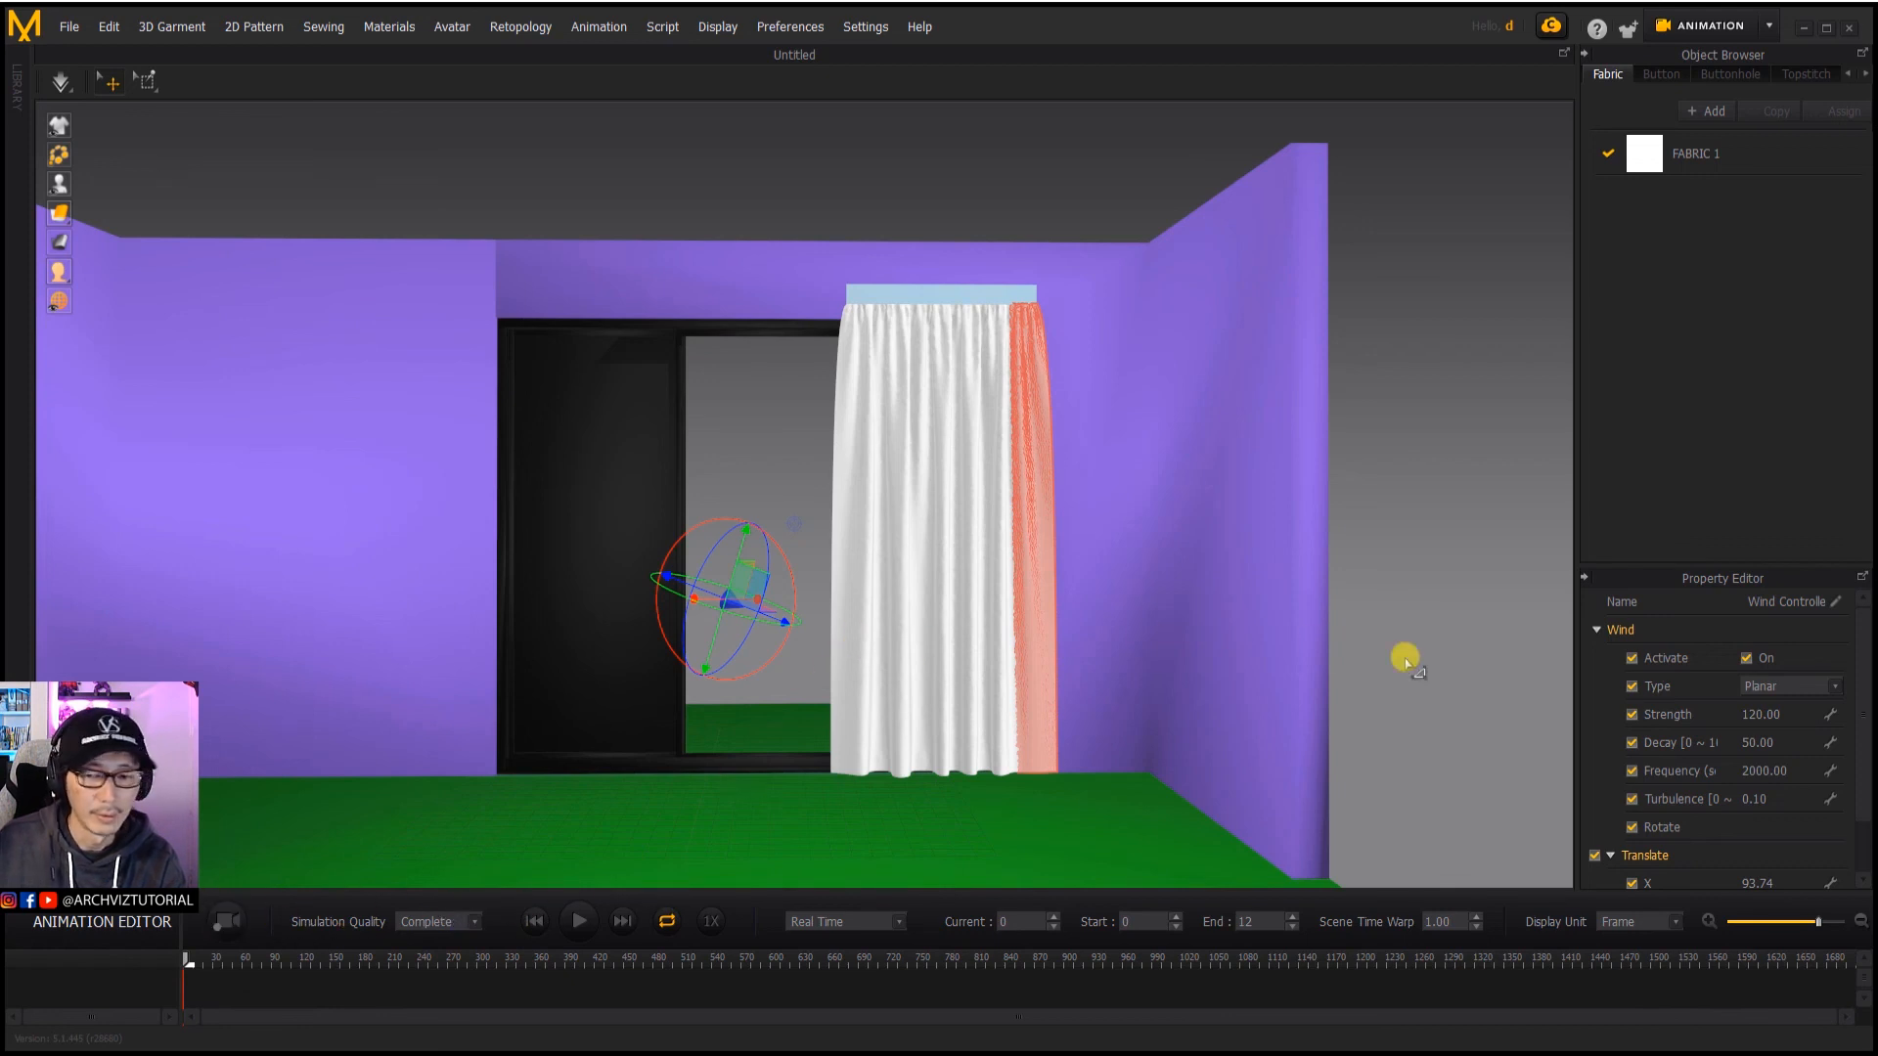
Step: Reselect the wind controller in the doorway and record a new curtain animation up to frame 173
click(1771, 717)
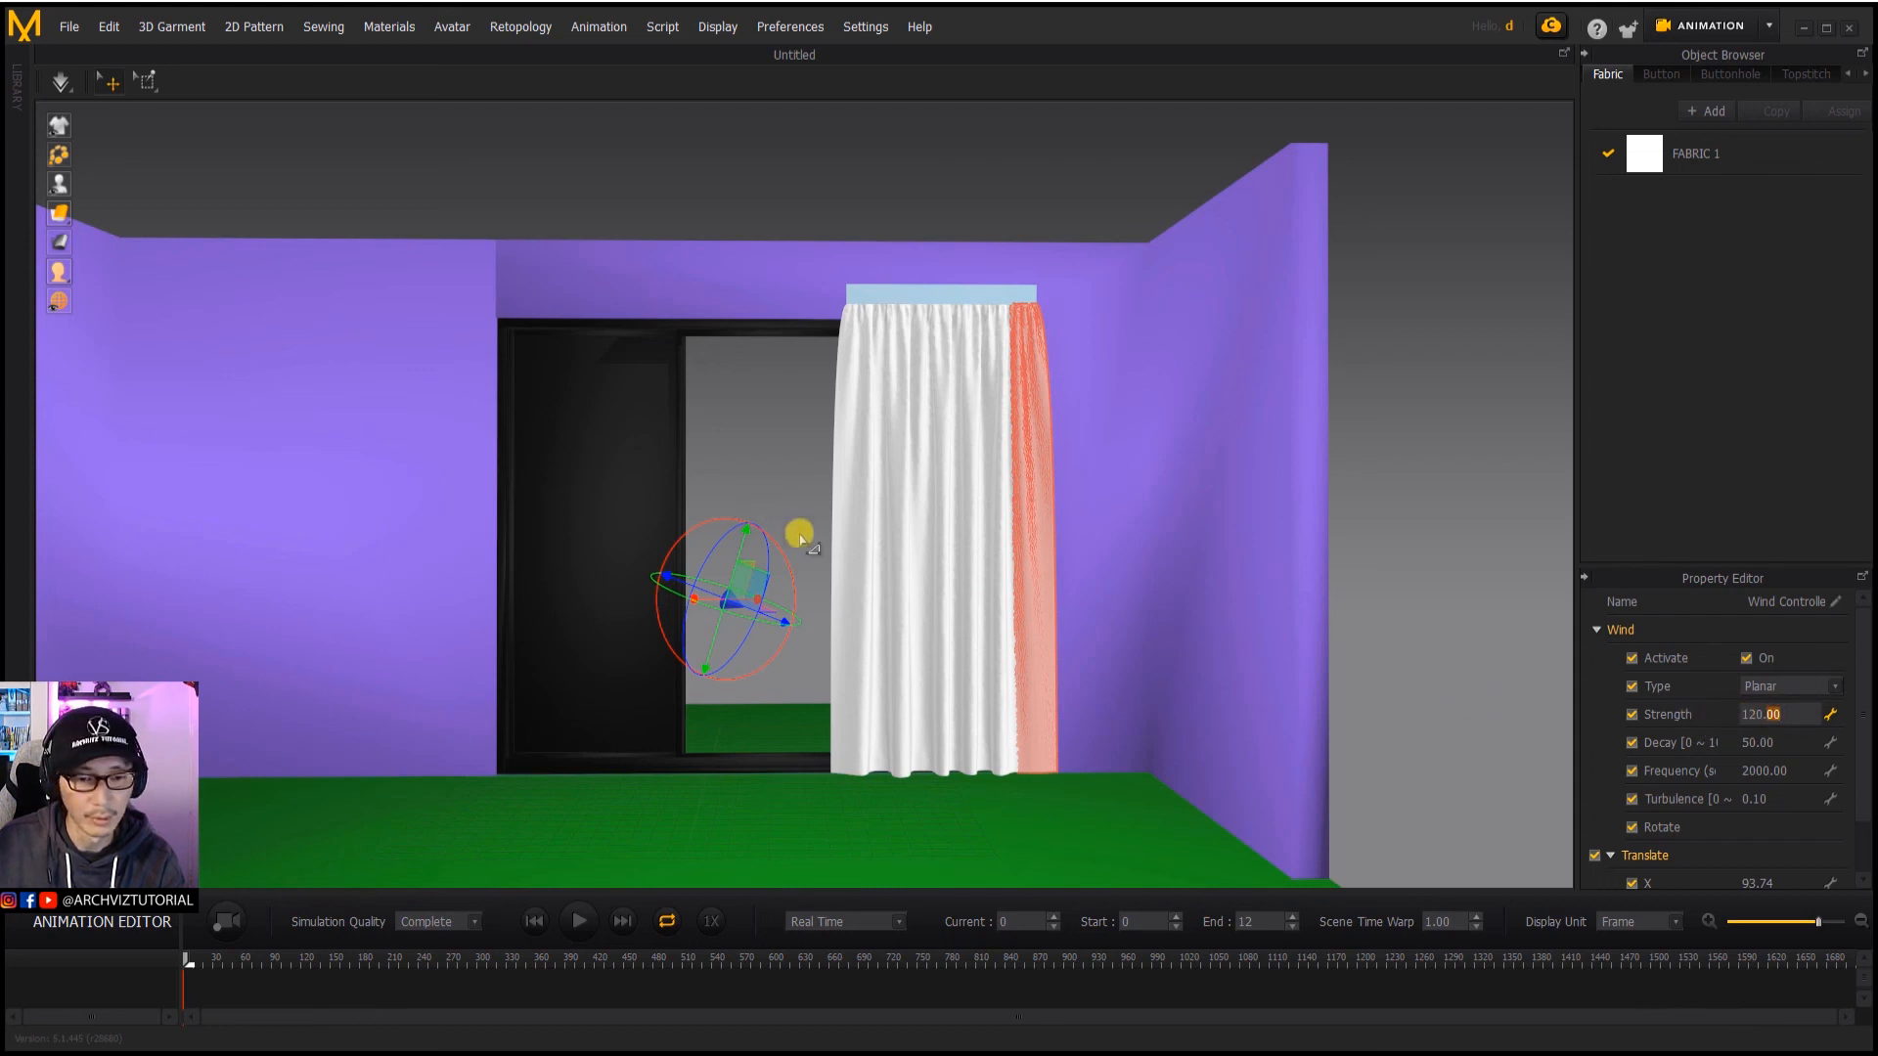
click(1087, 607)
click(927, 594)
click(708, 554)
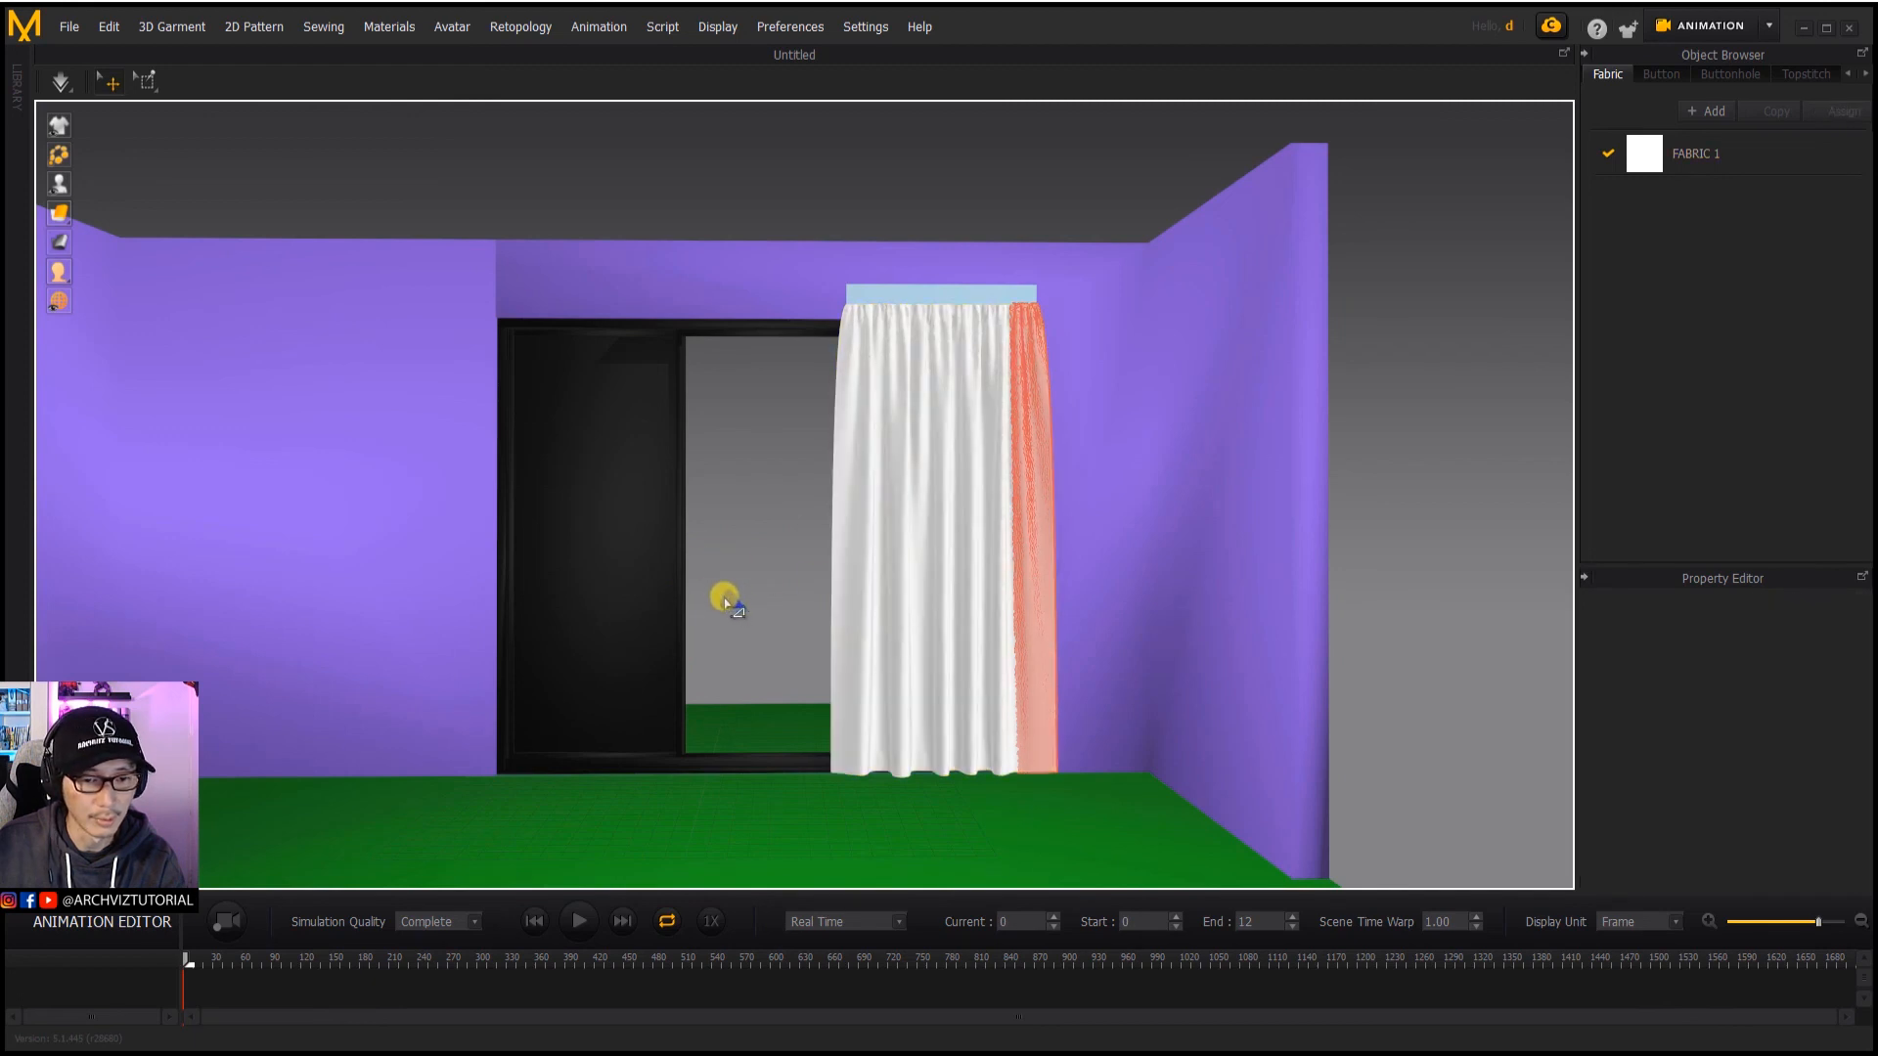
click(725, 601)
click(224, 922)
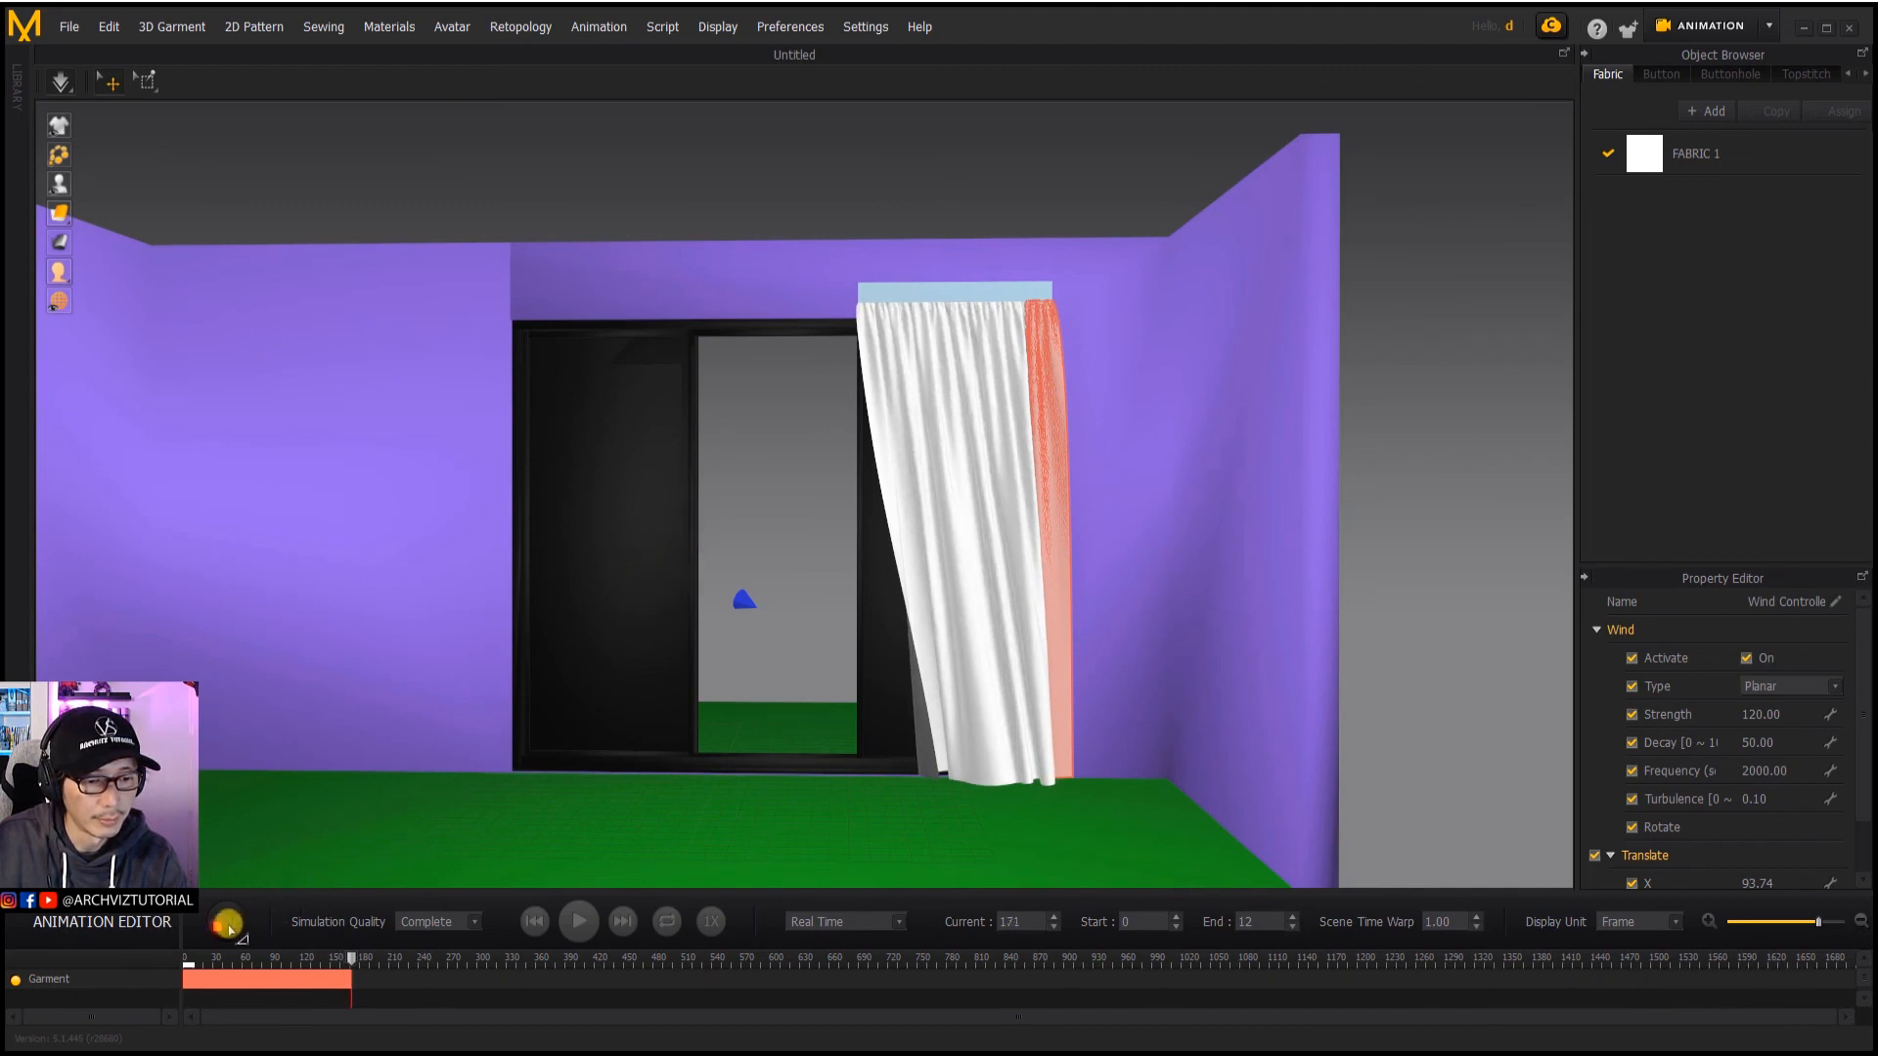
click(227, 926)
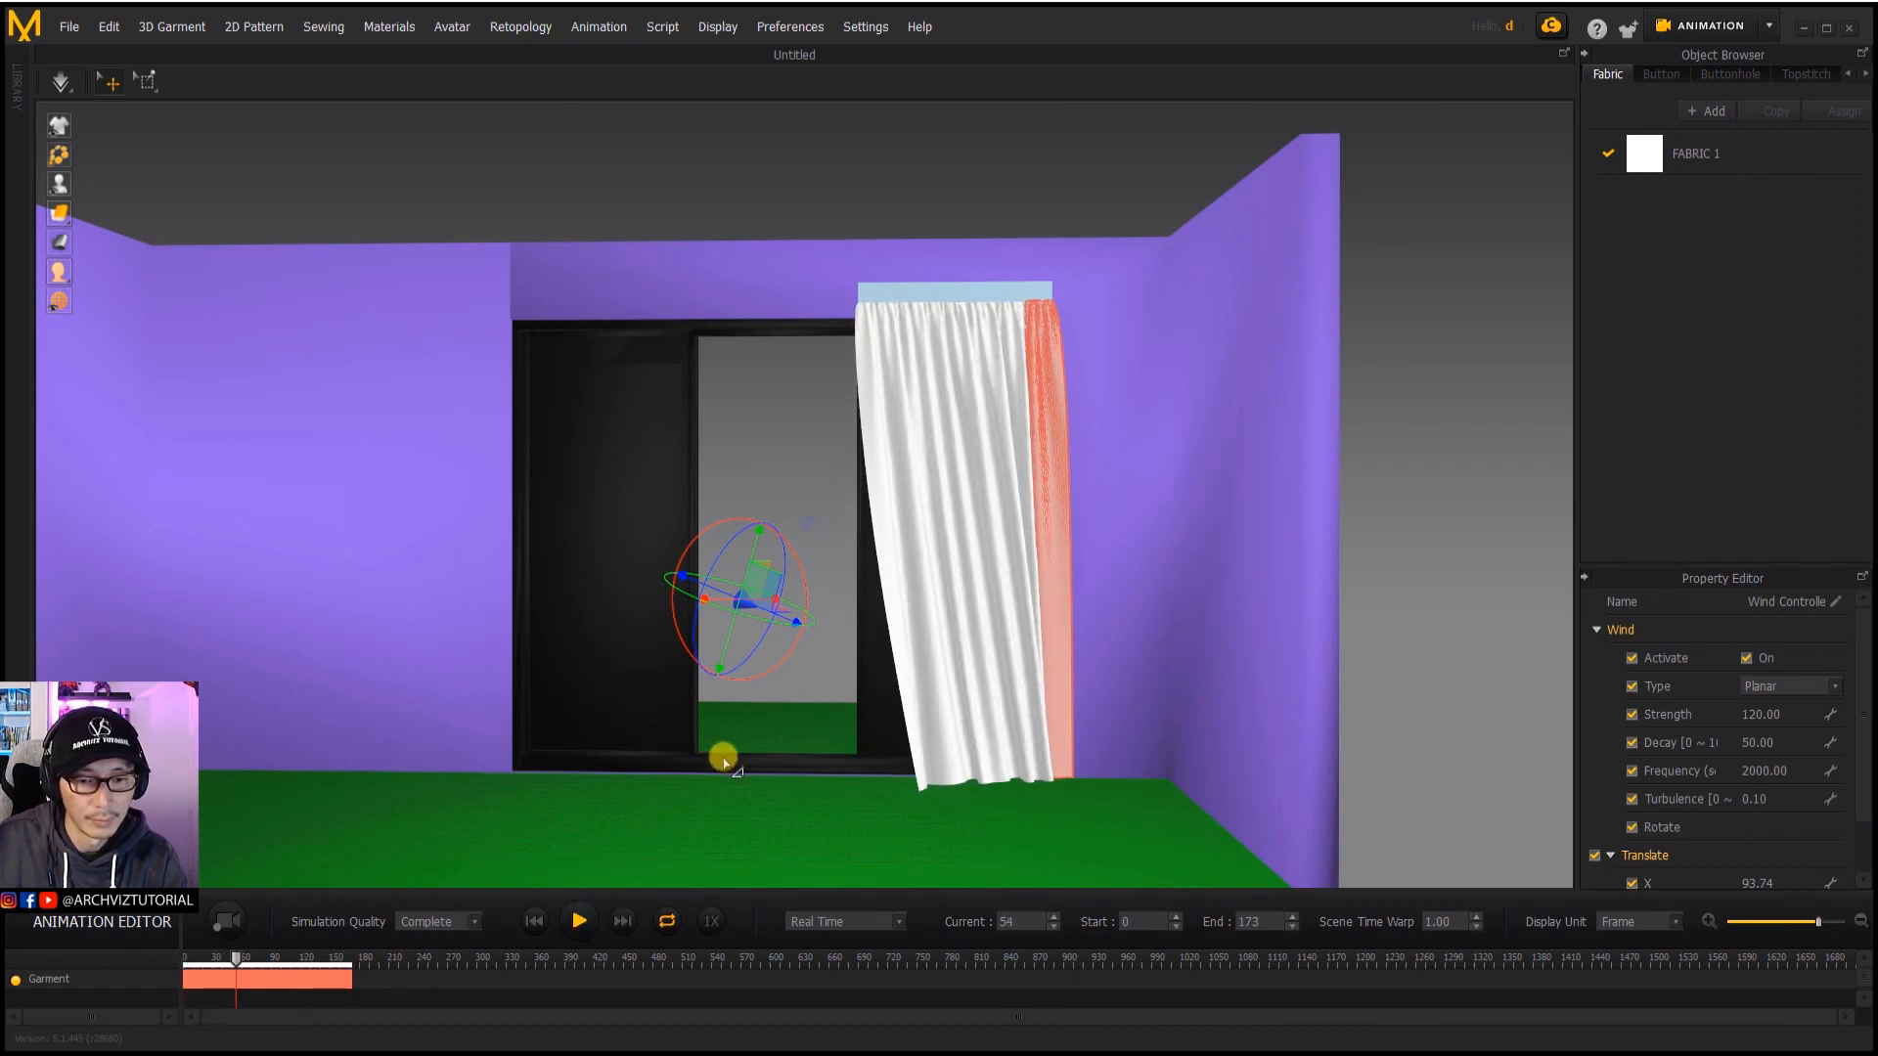
Step: Examine the curtain's recorded playback from the front and from an angle, stopping it at frame 36
right_drag(742, 764, 741, 759)
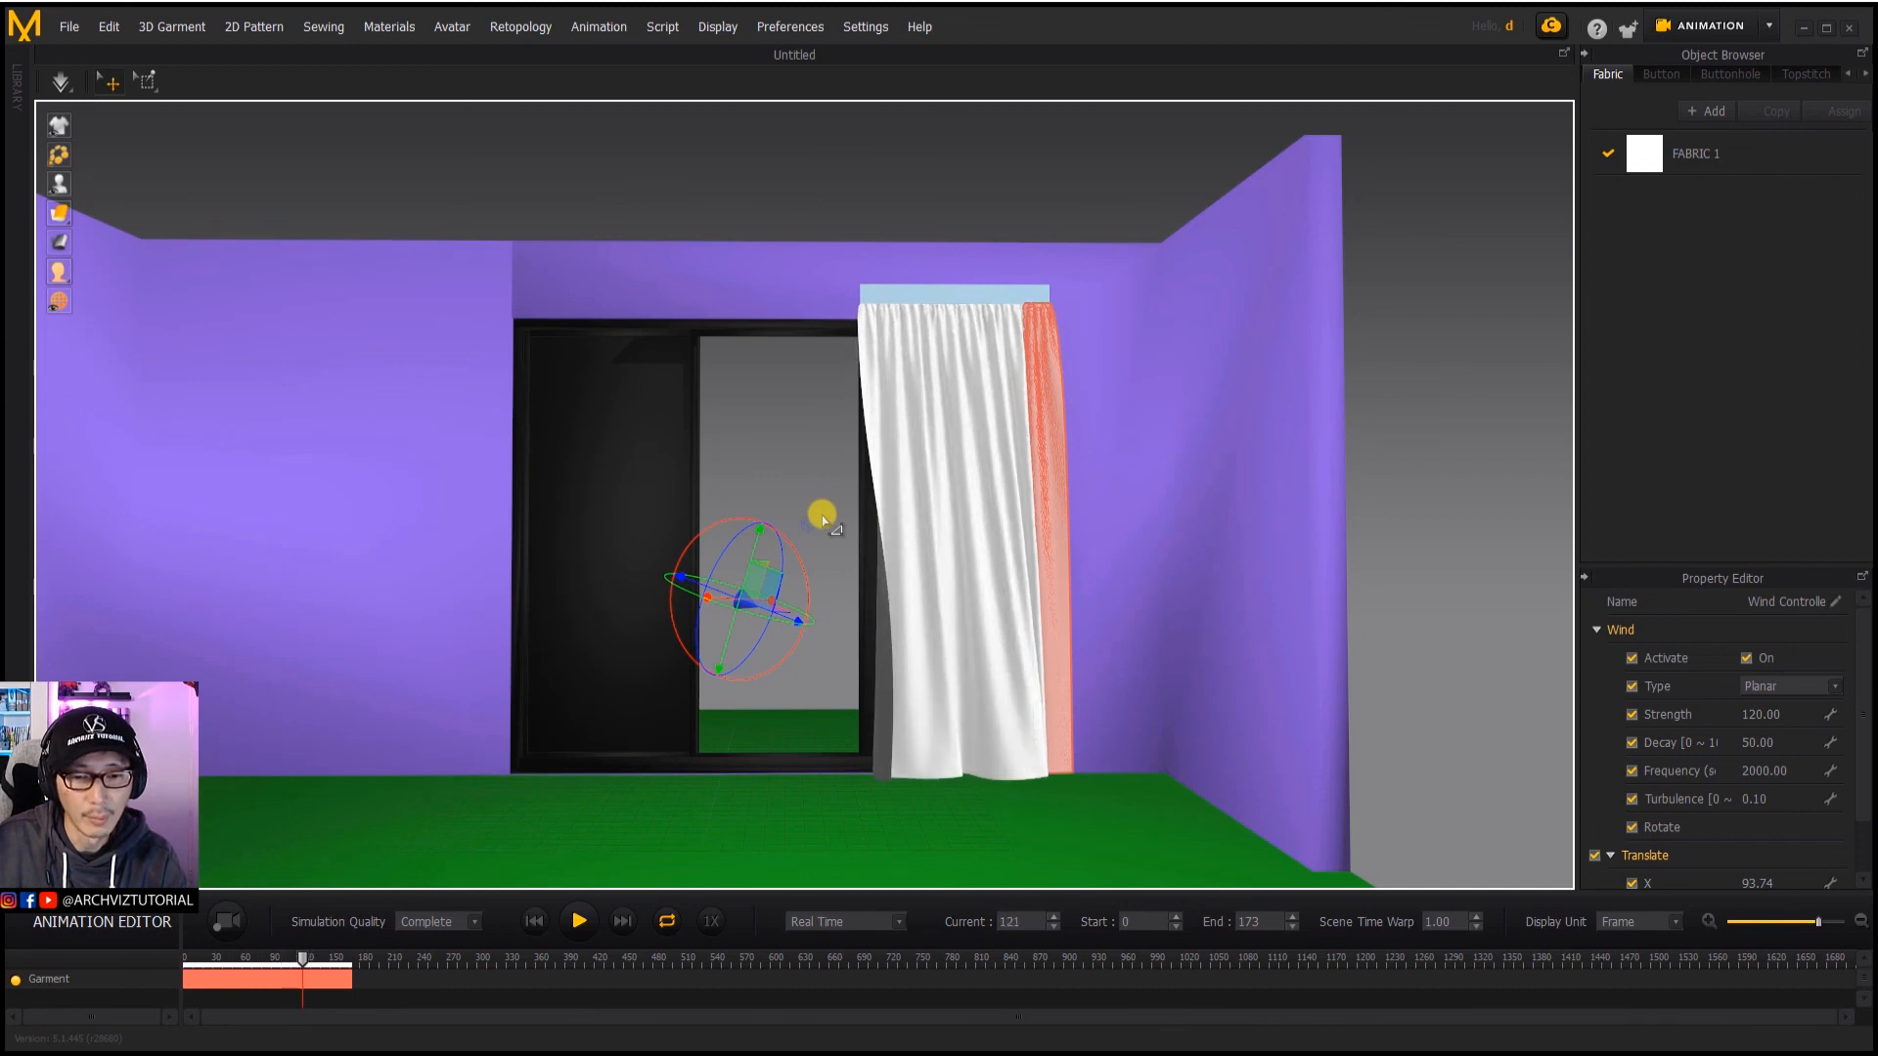
middle_drag(822, 521, 824, 524)
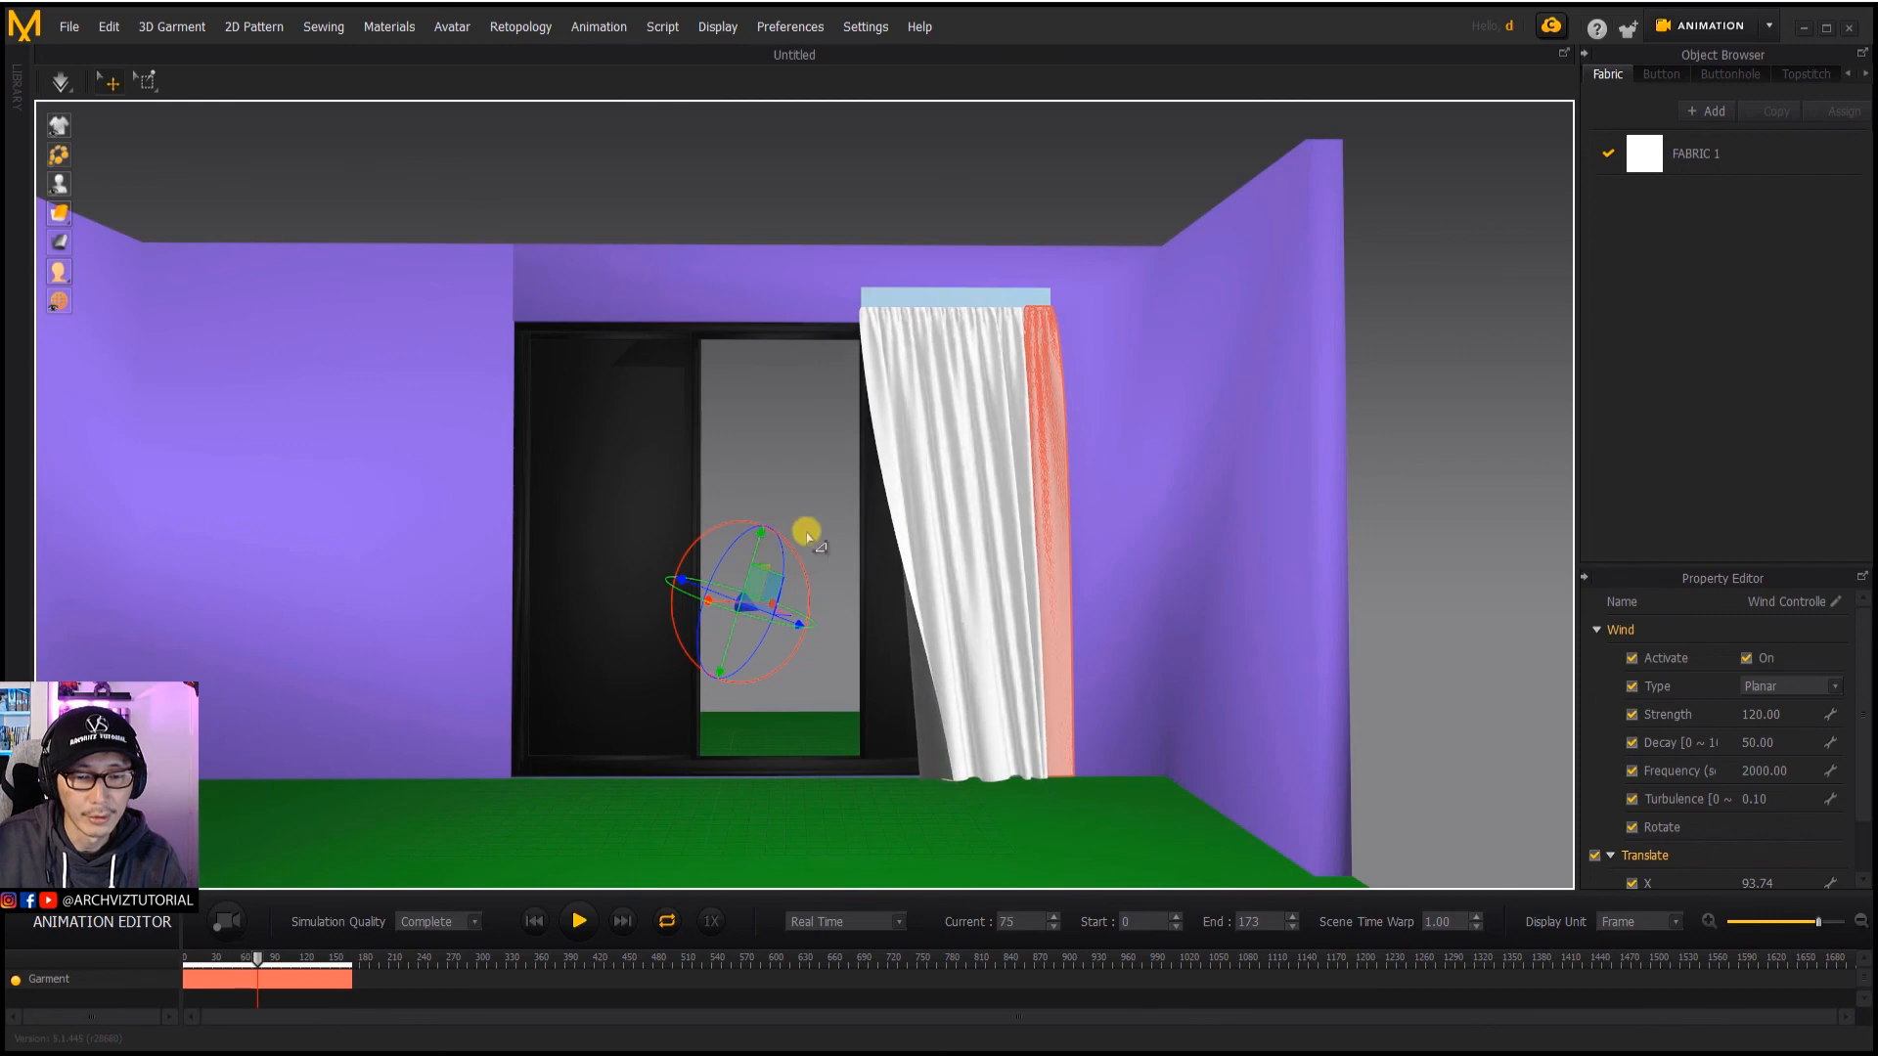
right_drag(809, 549, 921, 536)
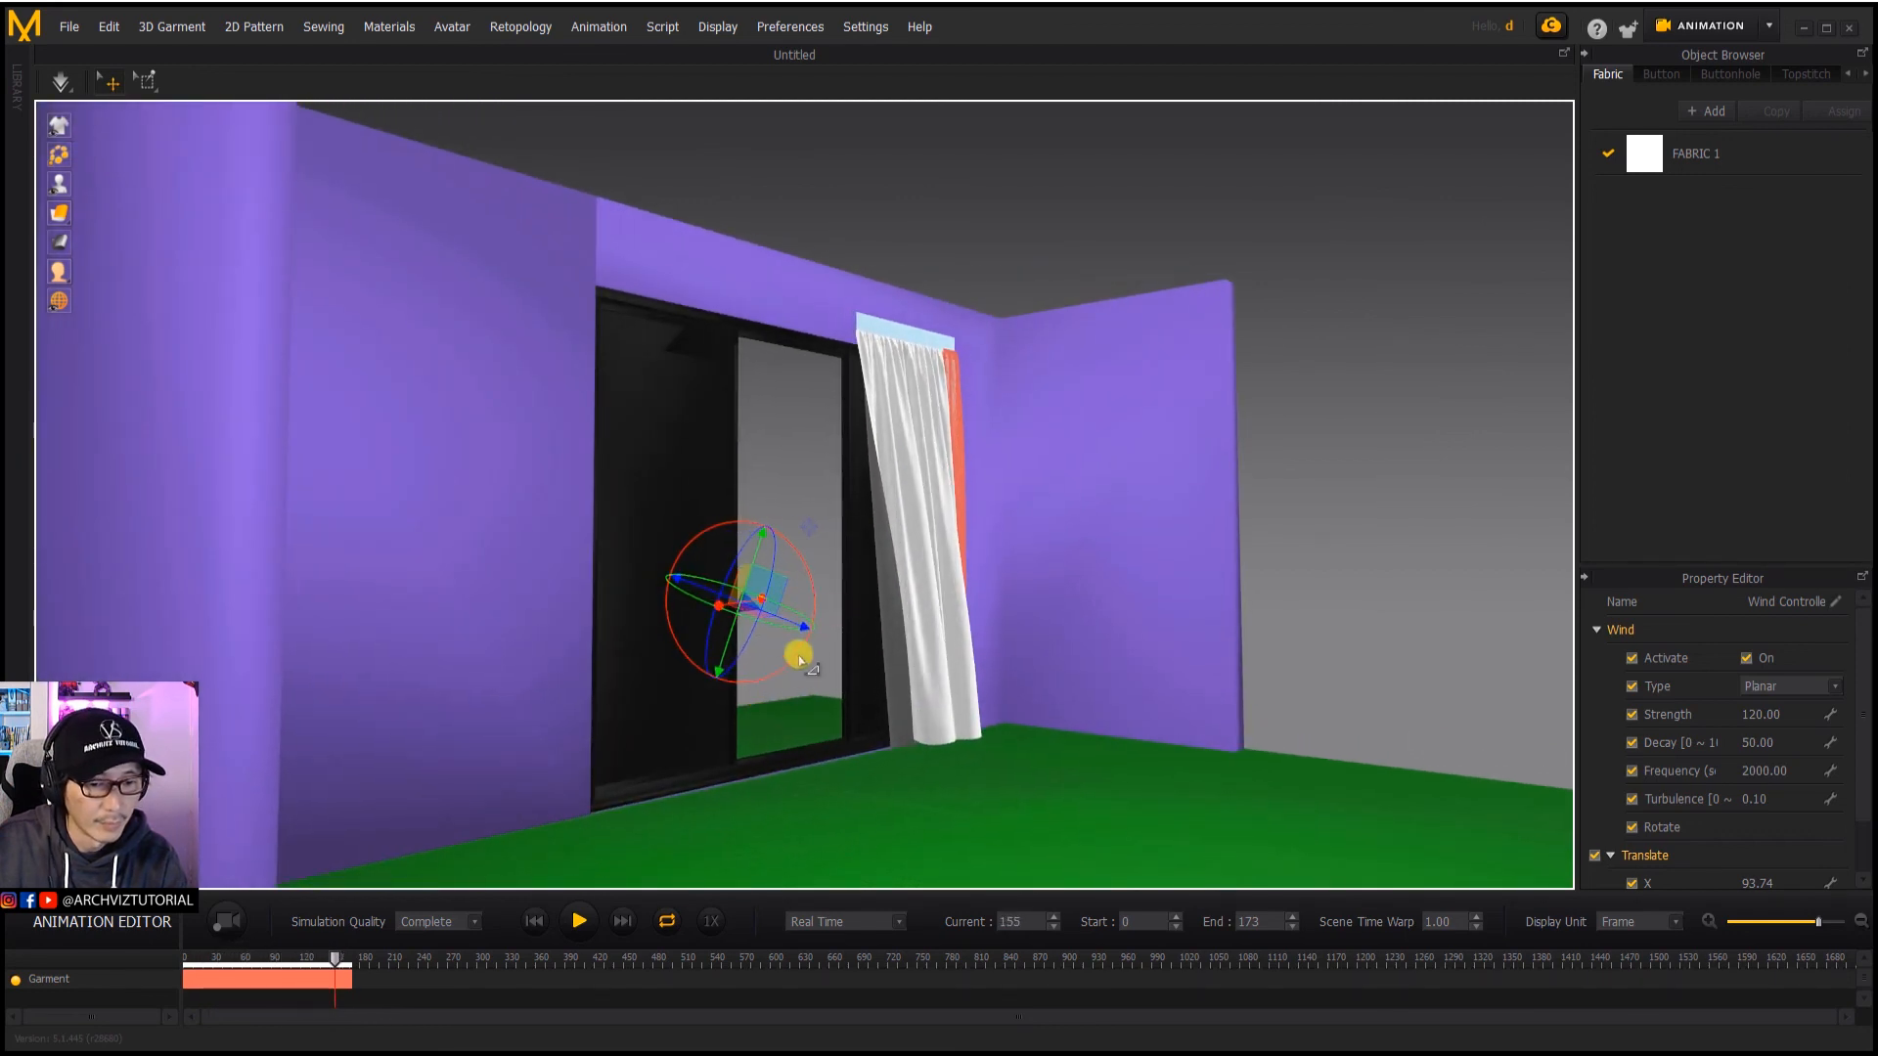
right_drag(838, 663, 790, 676)
click(579, 920)
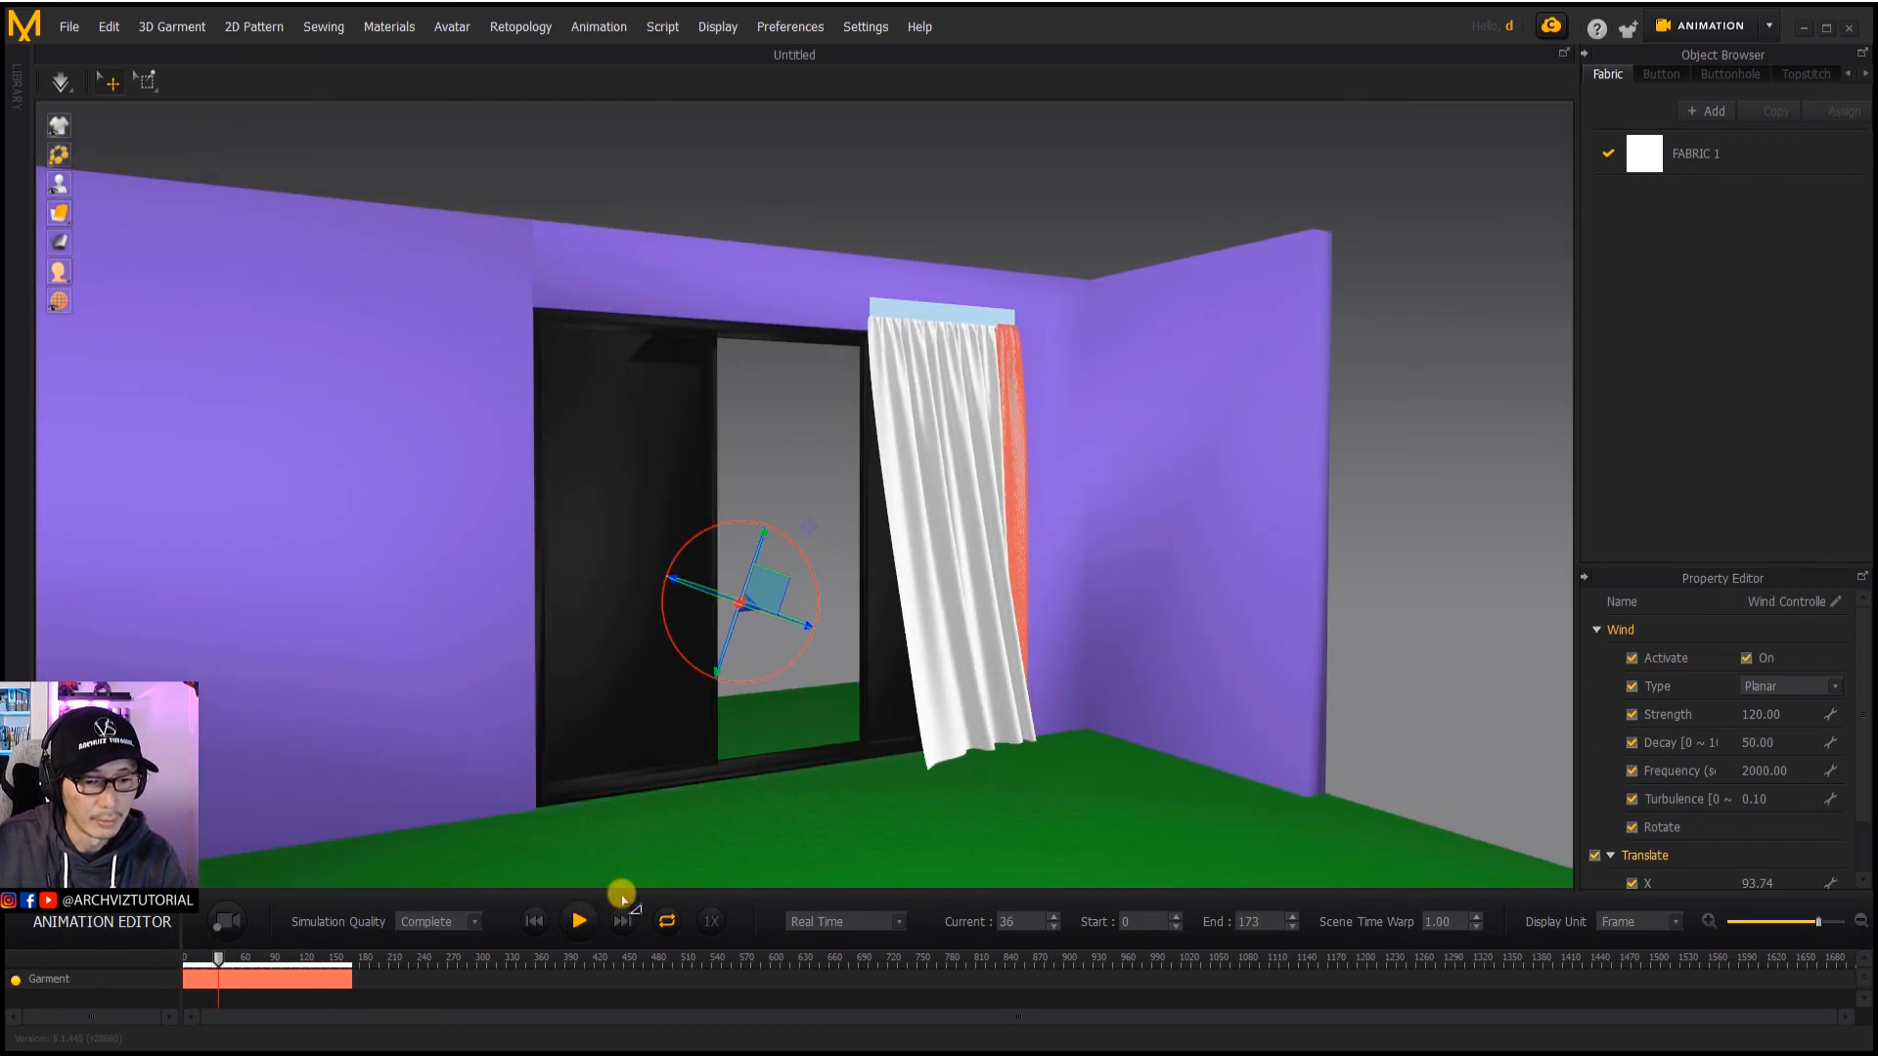
right_drag(818, 742, 741, 760)
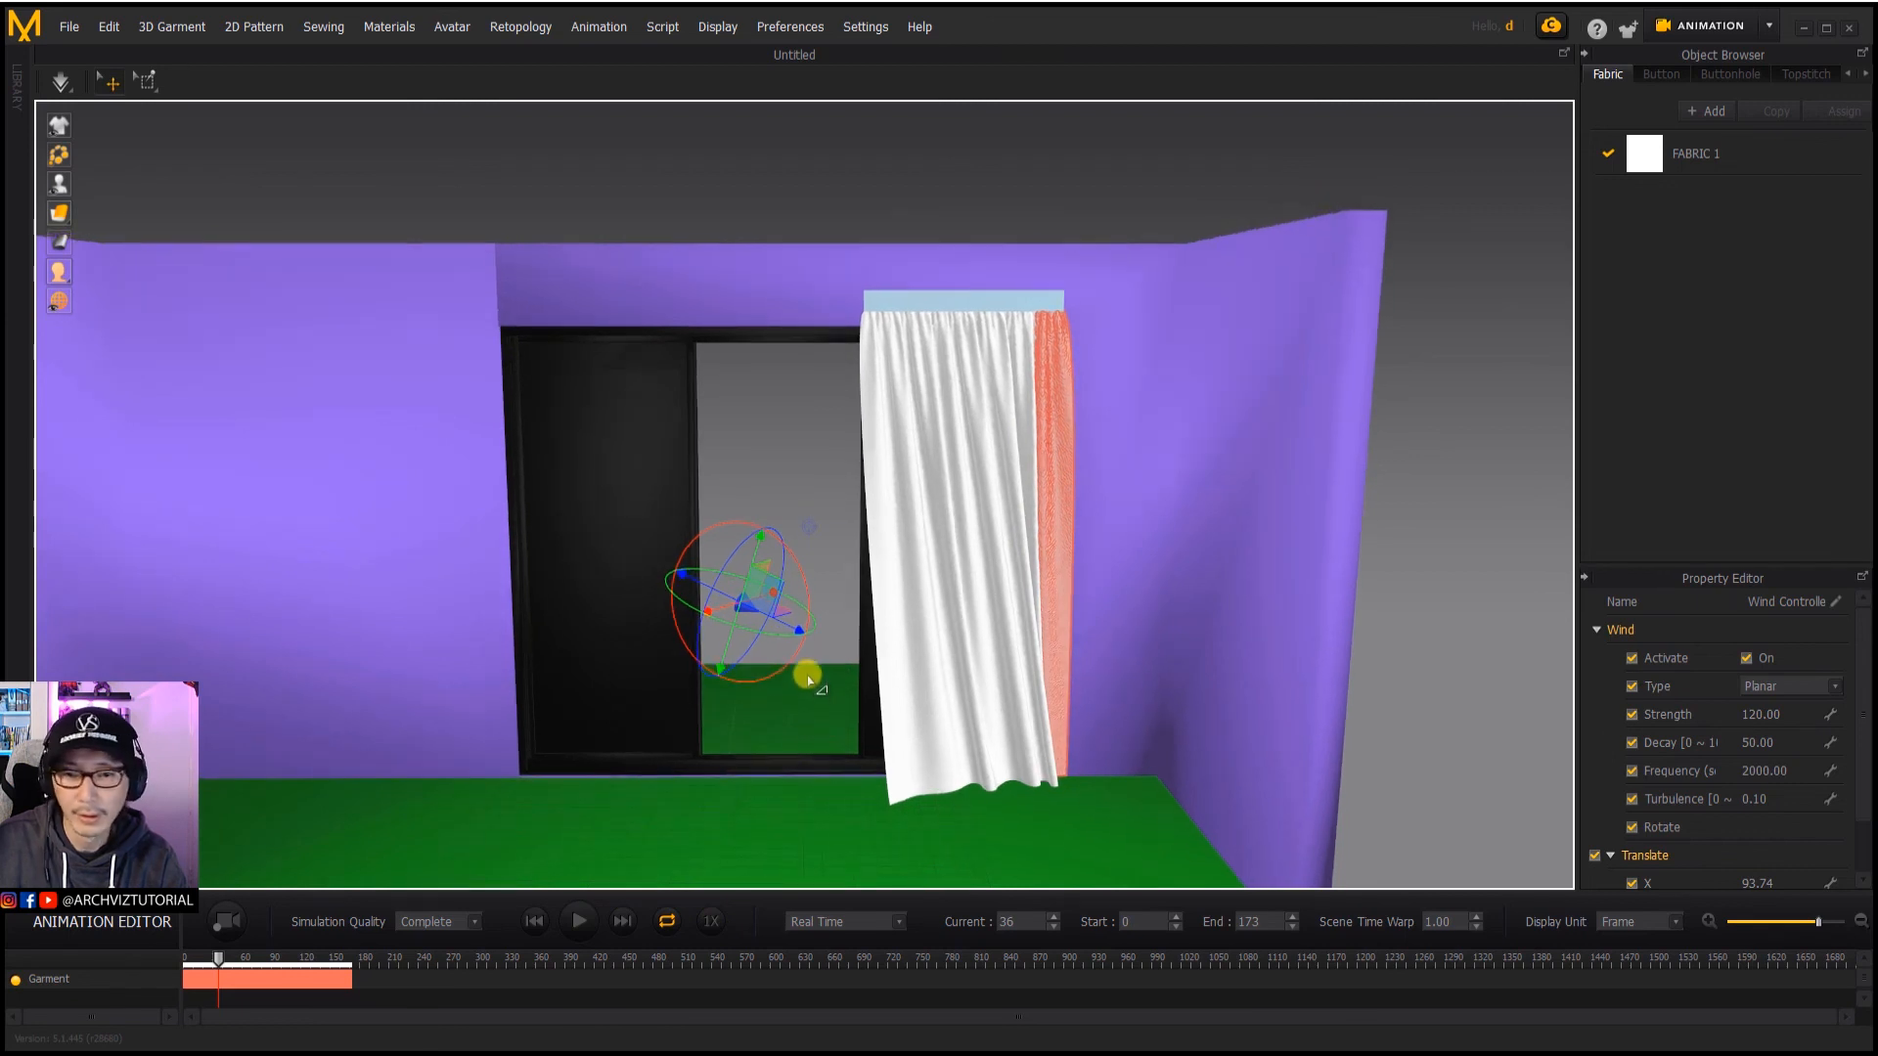
right_drag(809, 671, 857, 674)
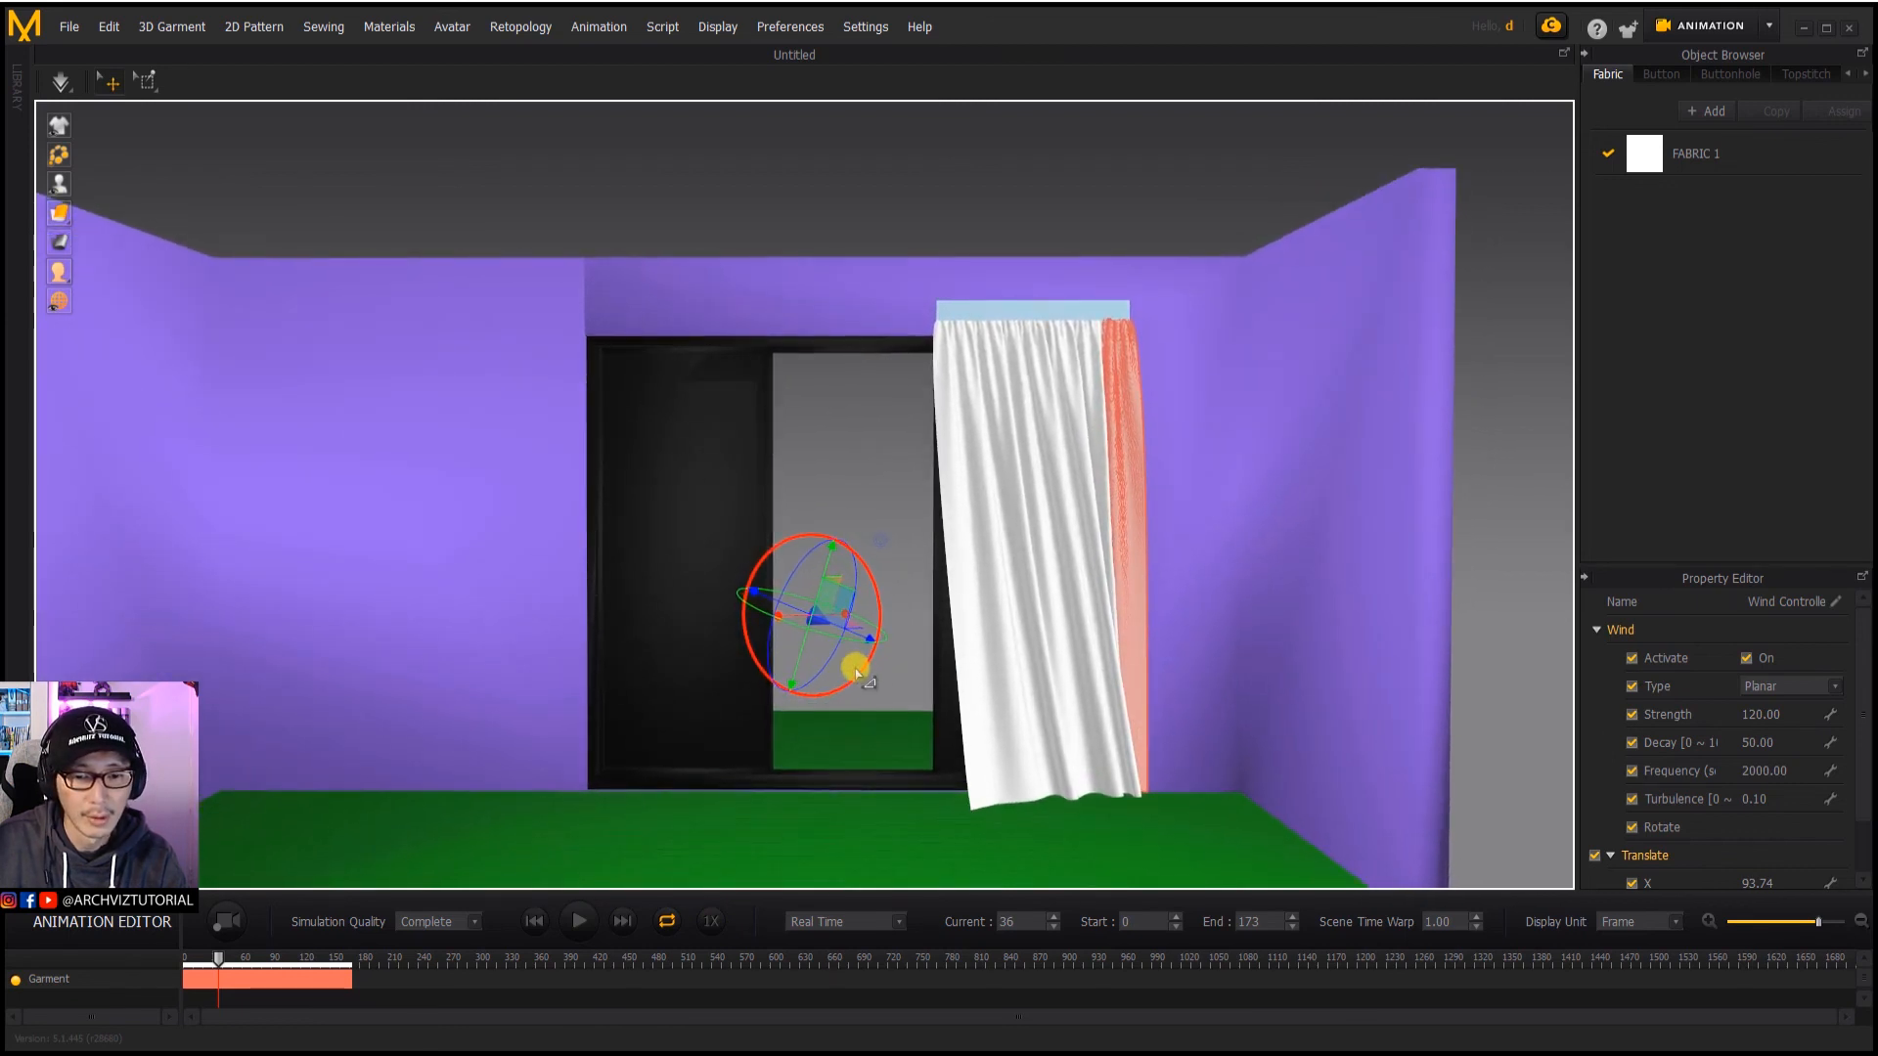